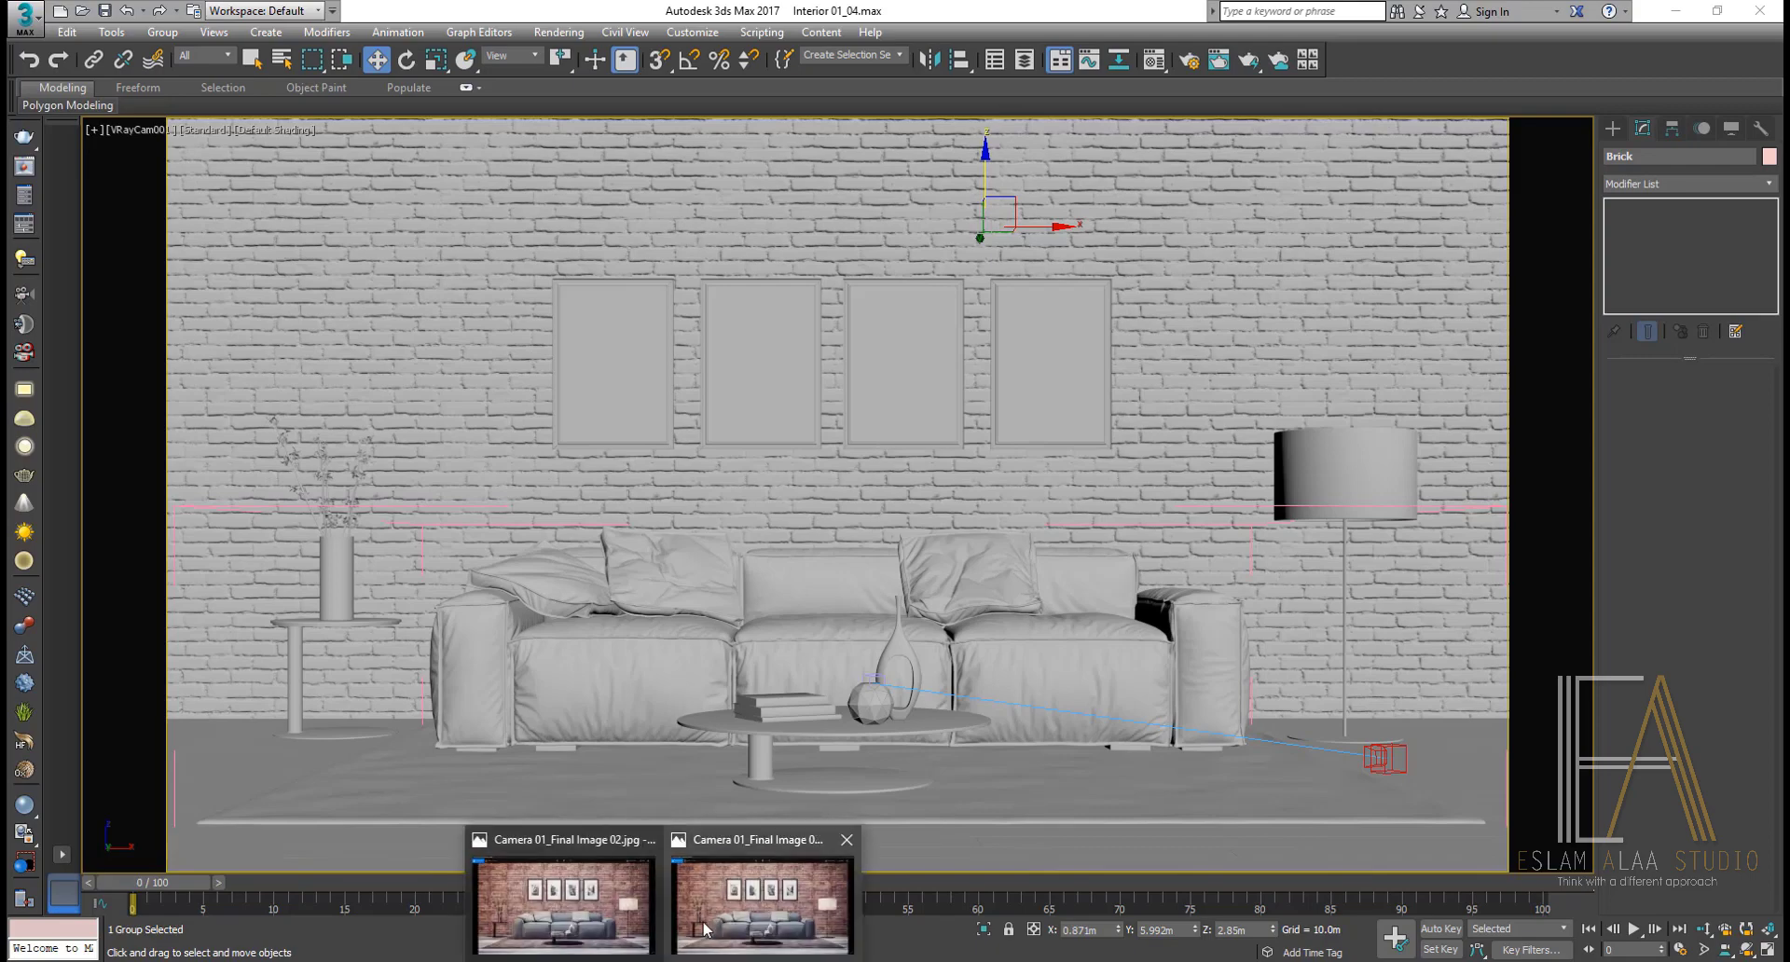
Step: View the finished living-room render, stepping through the lighting-only and depth-of-field versions
{"action": "left_click", "coordinate": [717, 918]}
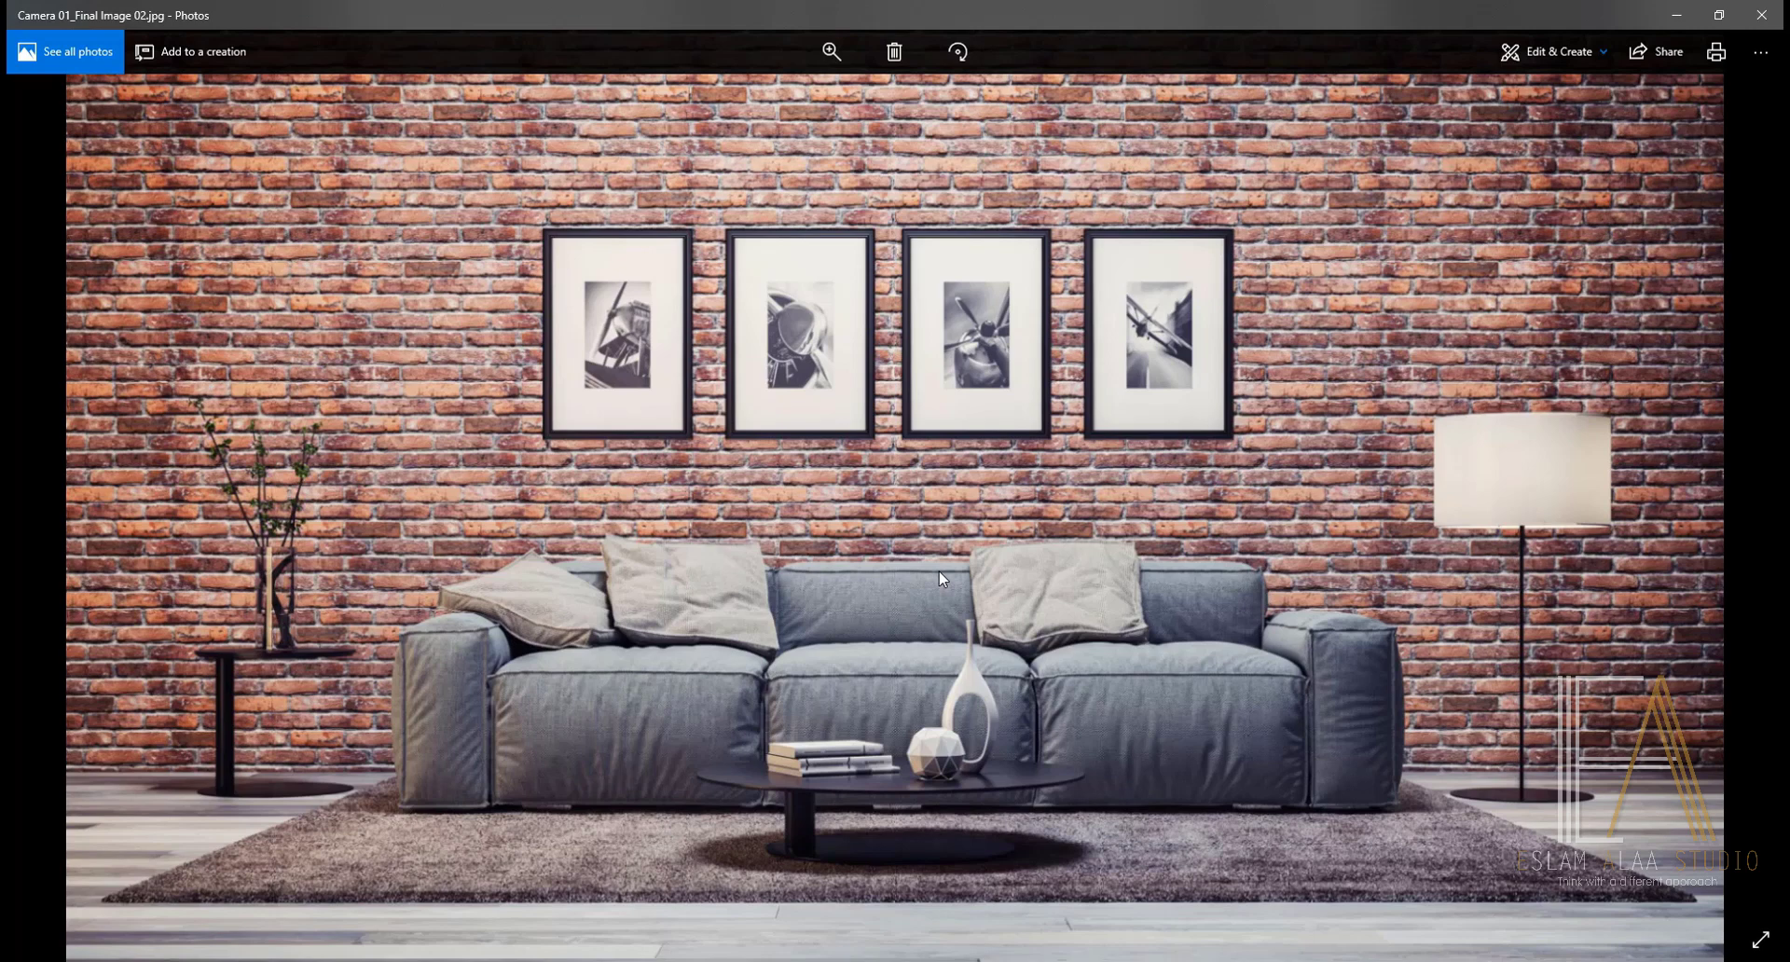
{"action": "key", "text": "Right"}
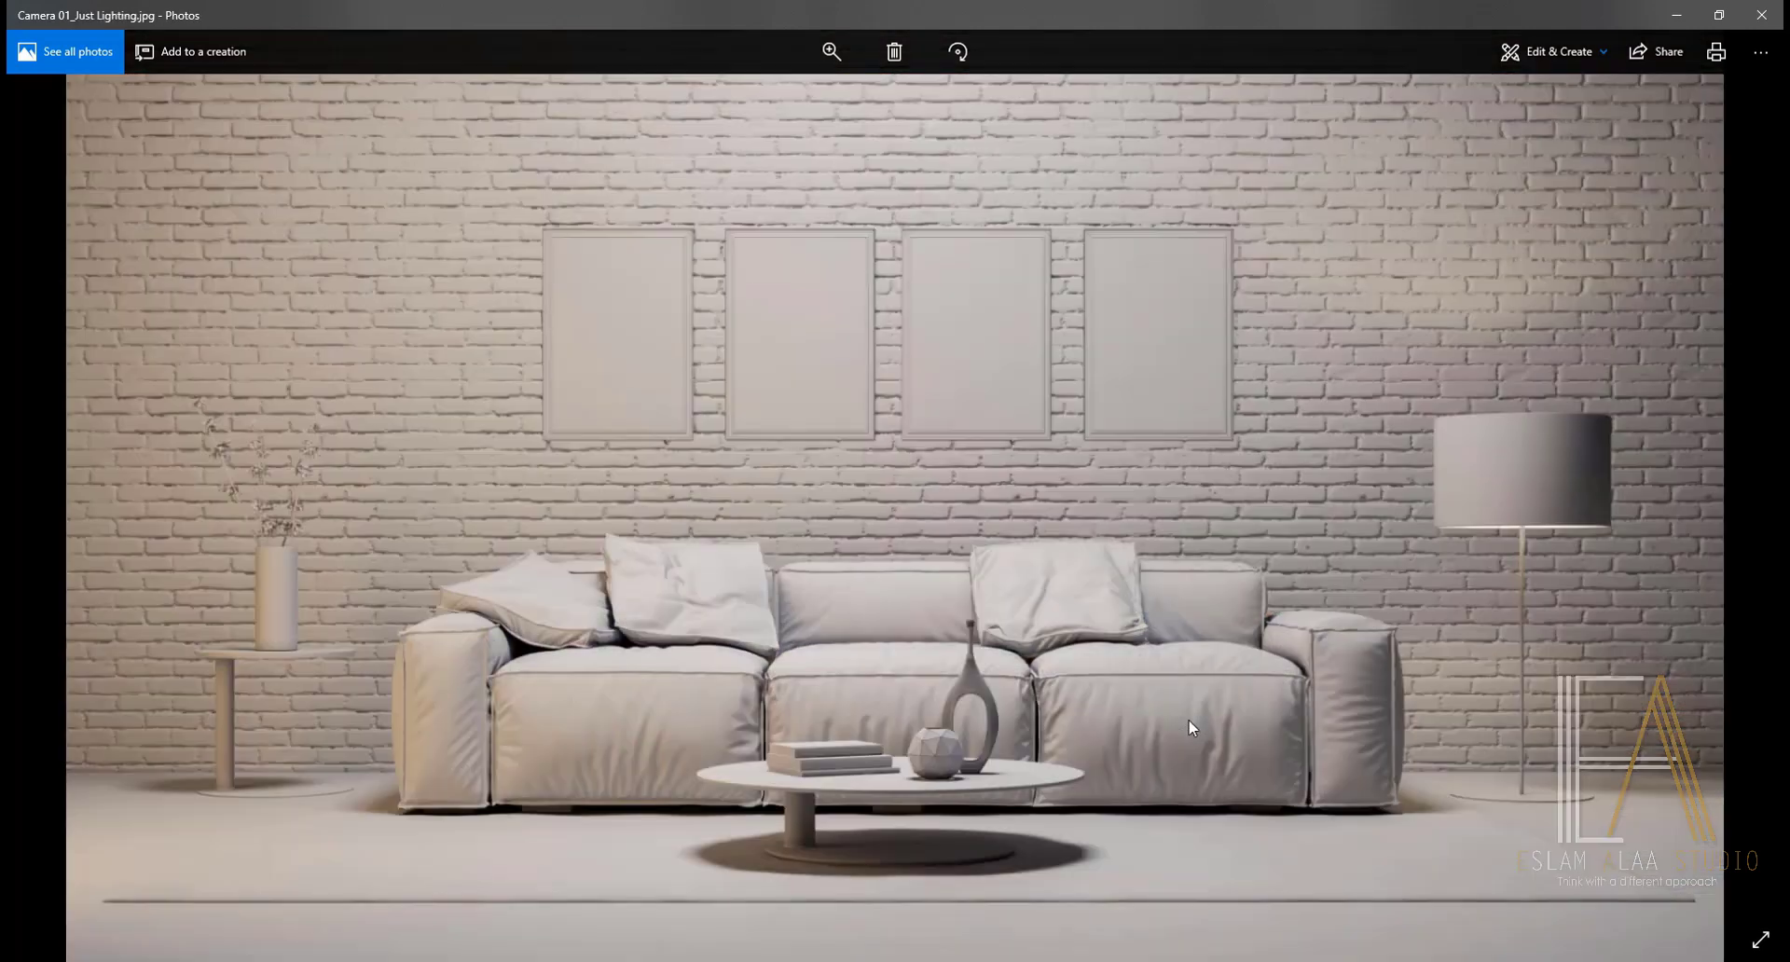
{"action": "key", "text": "Right"}
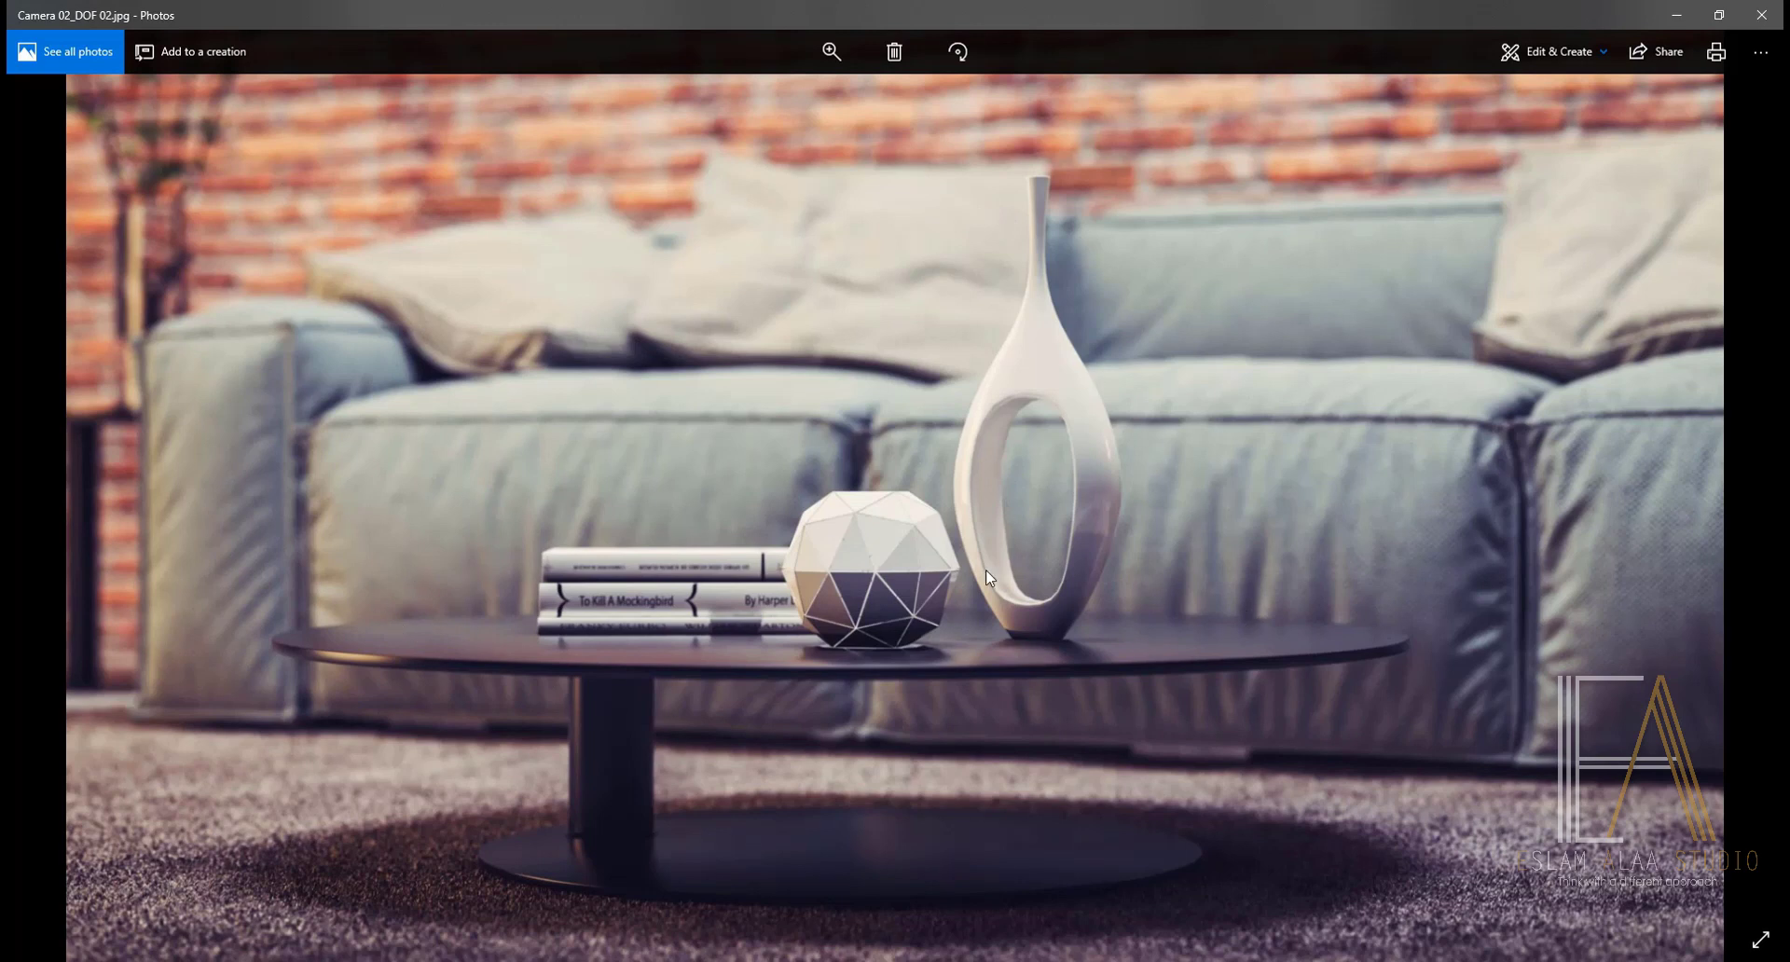
{"action": "key", "text": "Left"}
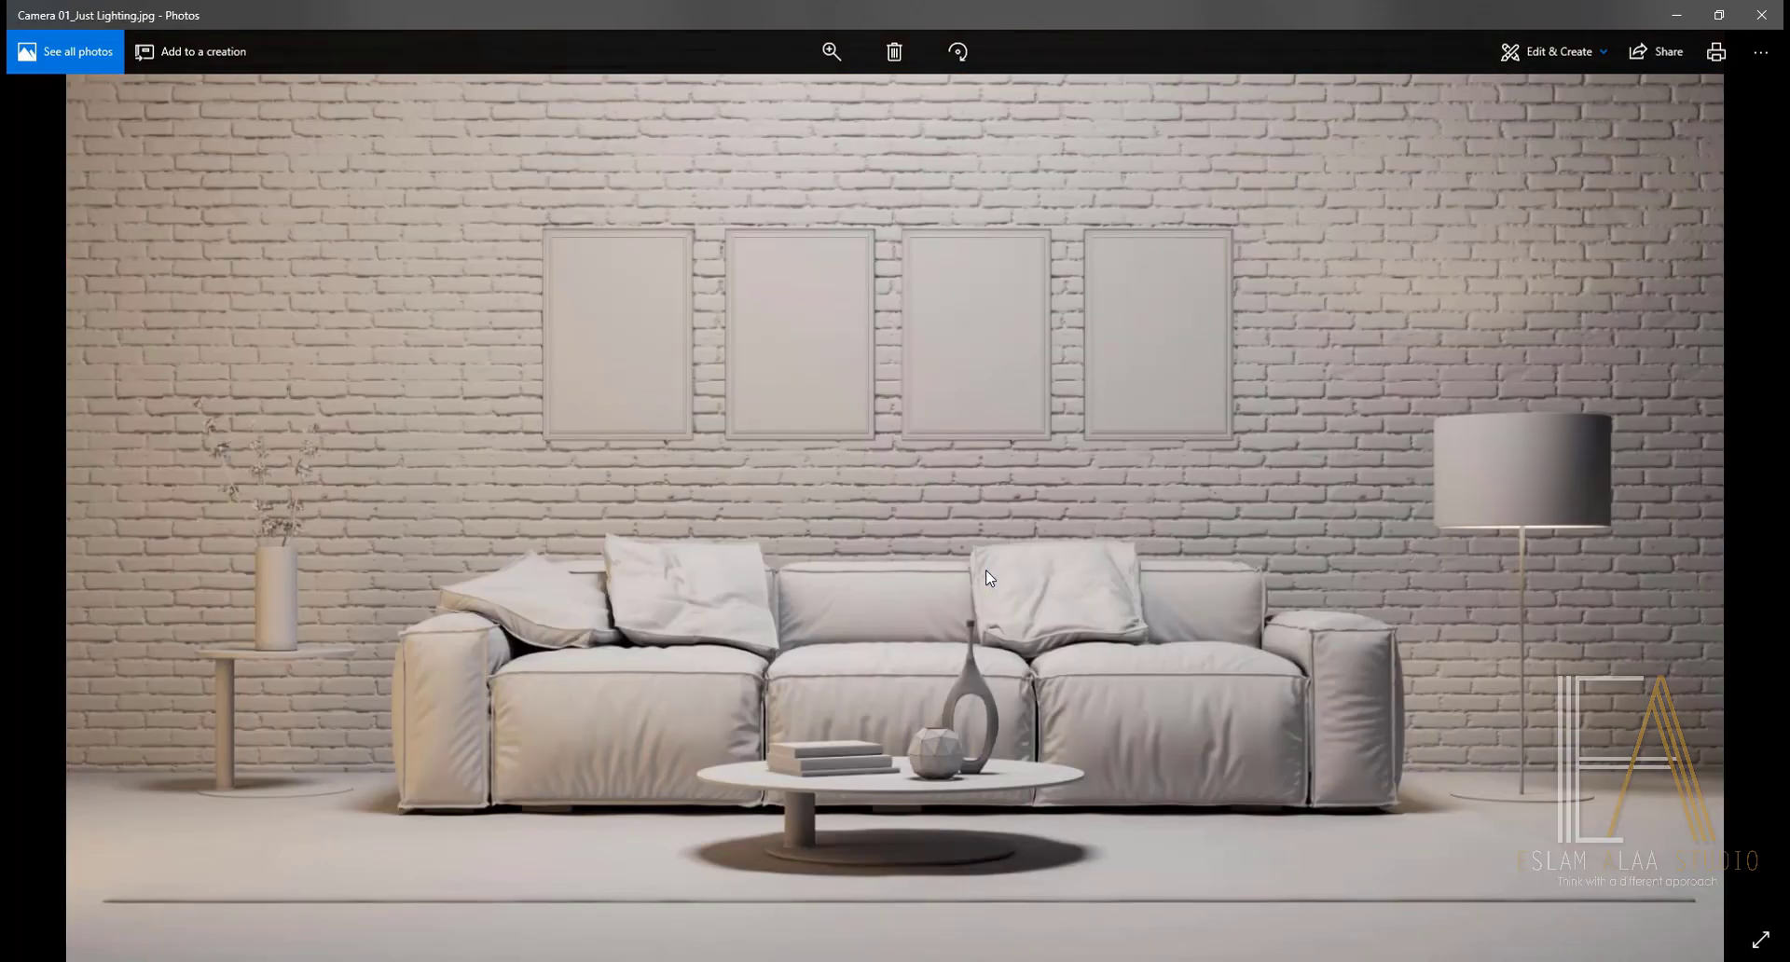
{"action": "key", "text": "Left"}
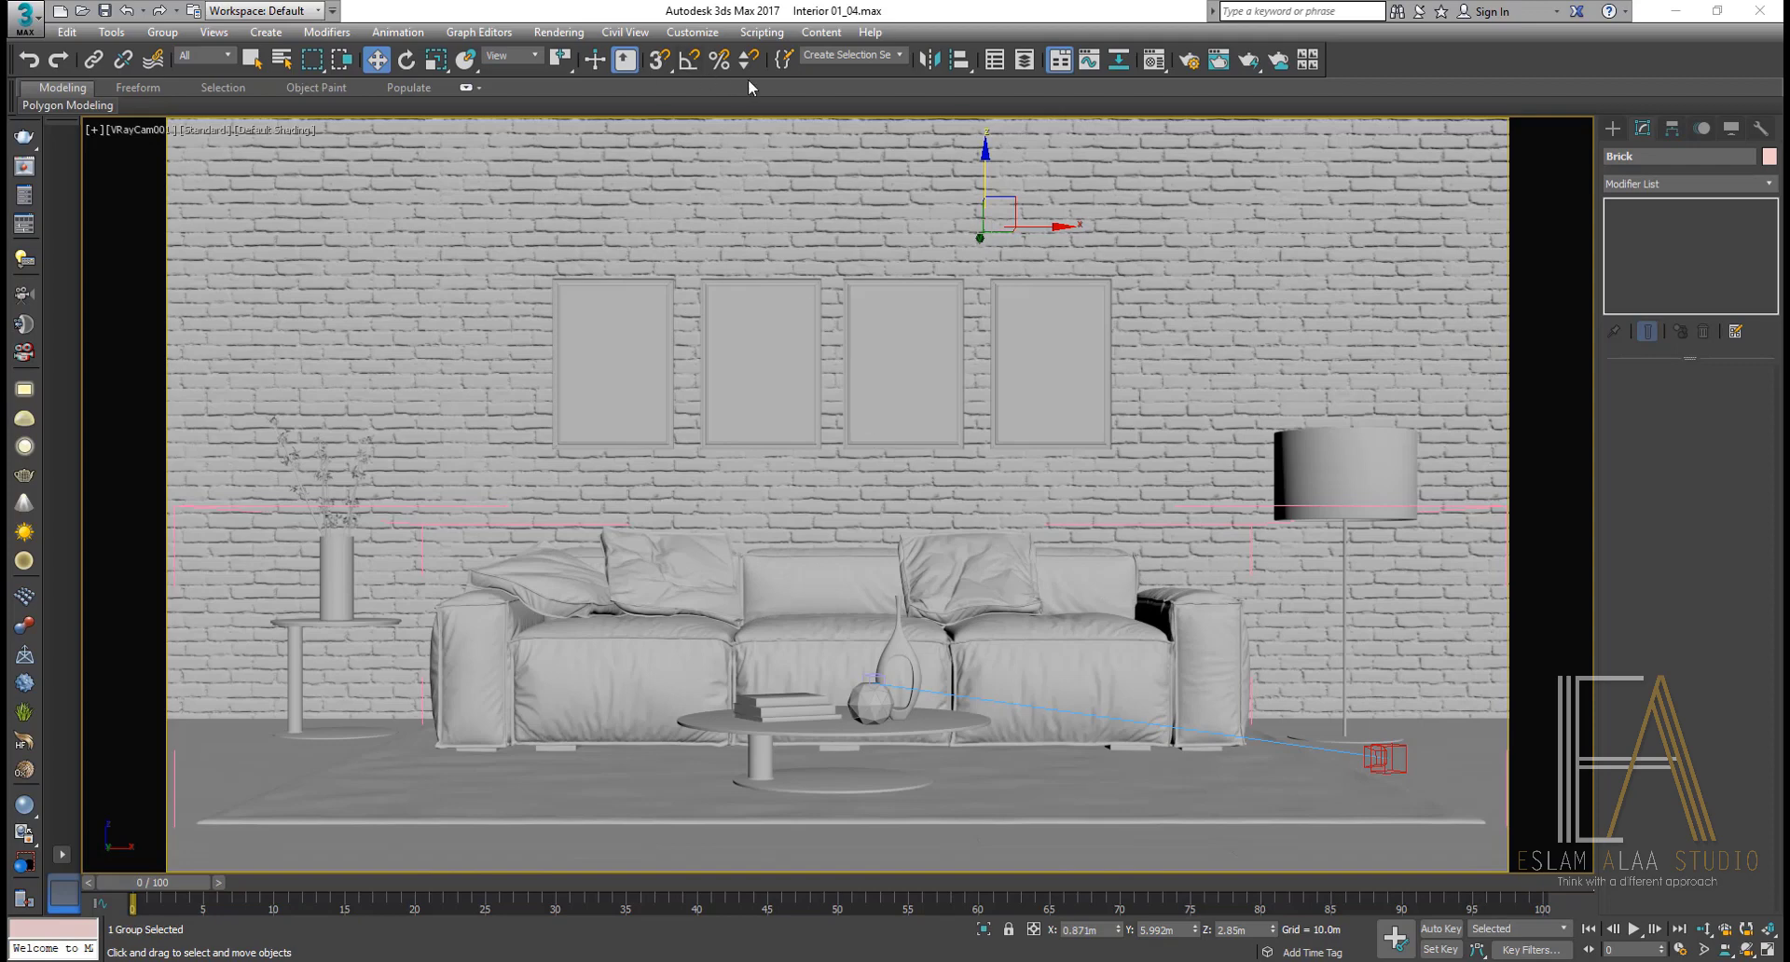
Step: Bring up the Compact Material Editor from the material editor toolbar flyout
{"action": "left_click", "coordinate": [558, 31]}
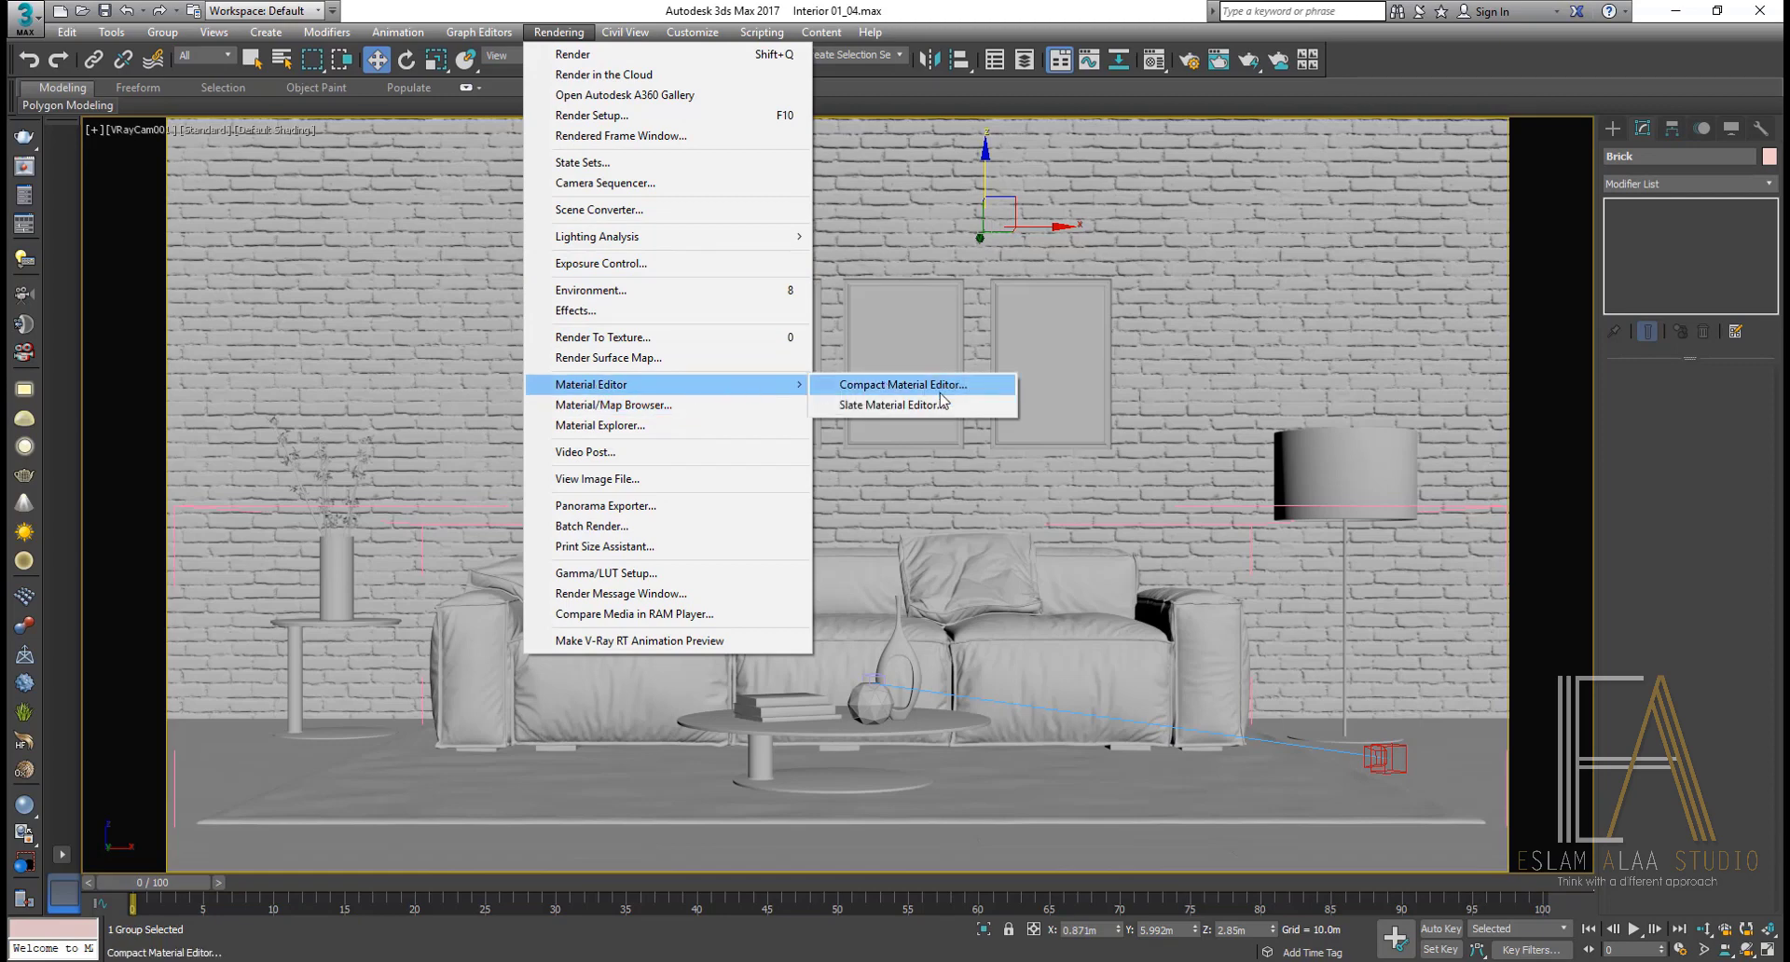
{"action": "mouse_move", "coordinate": [591, 384]}
{"action": "left_click", "coordinate": [1072, 61]}
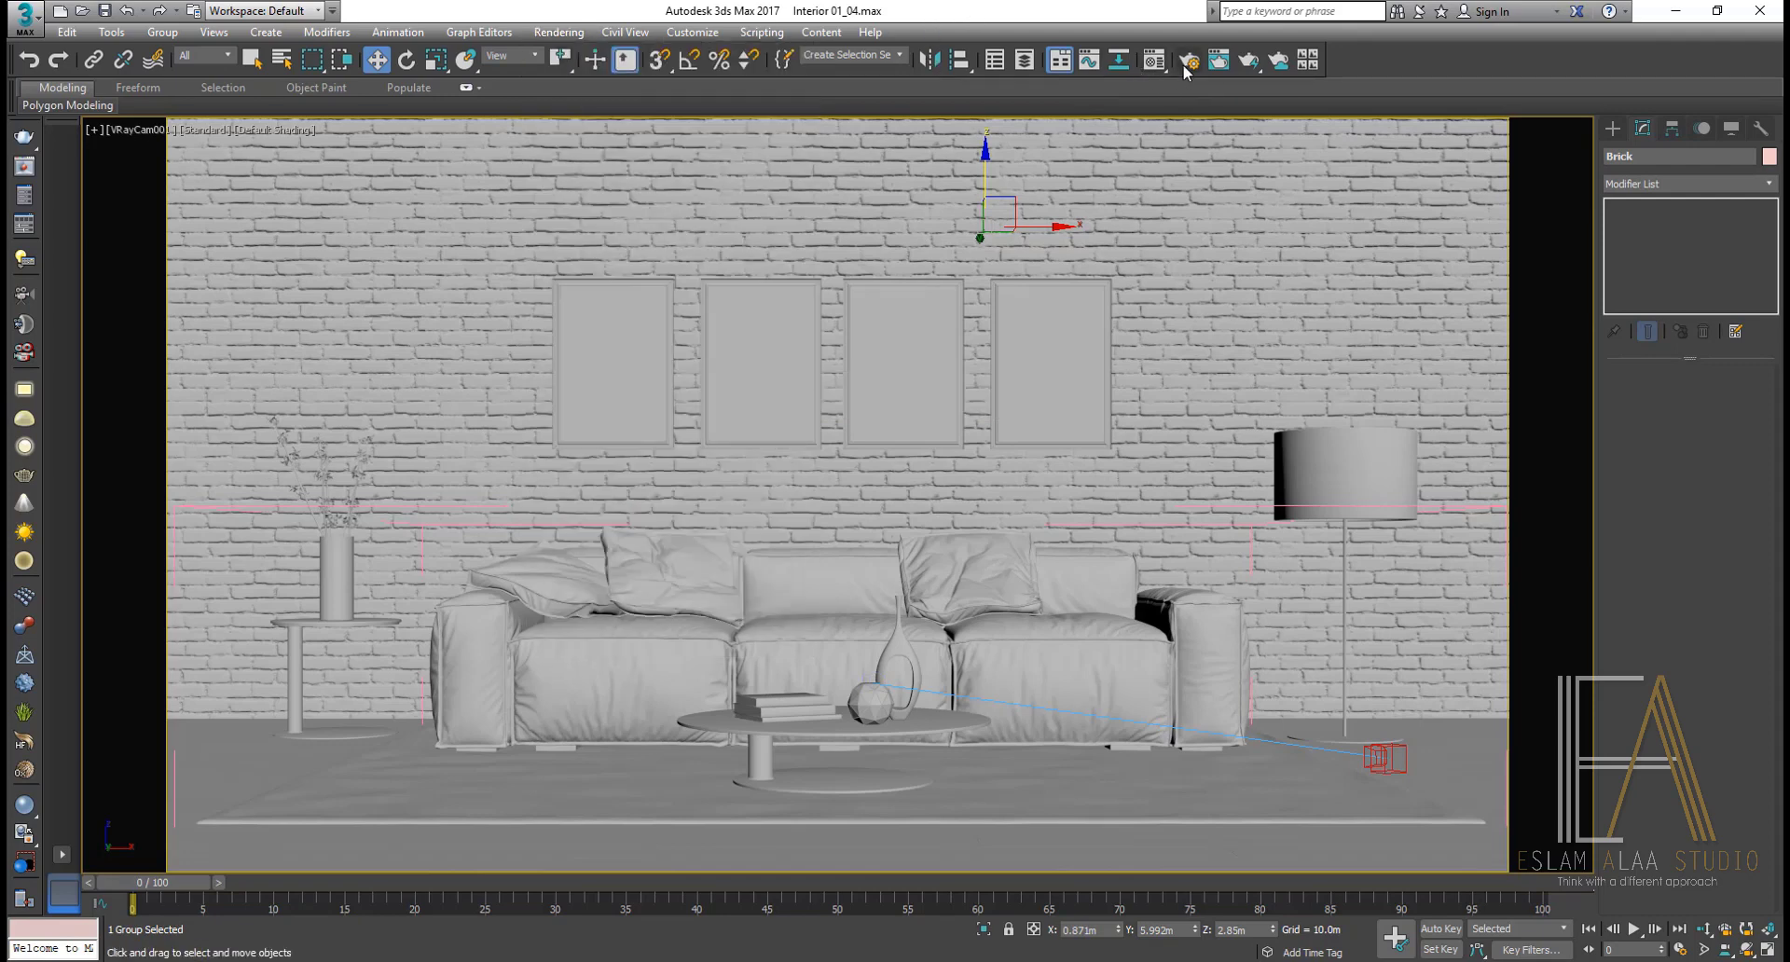
{"action": "left_click_drag", "start_coordinate": [1153, 62], "coordinate": [1154, 121]}
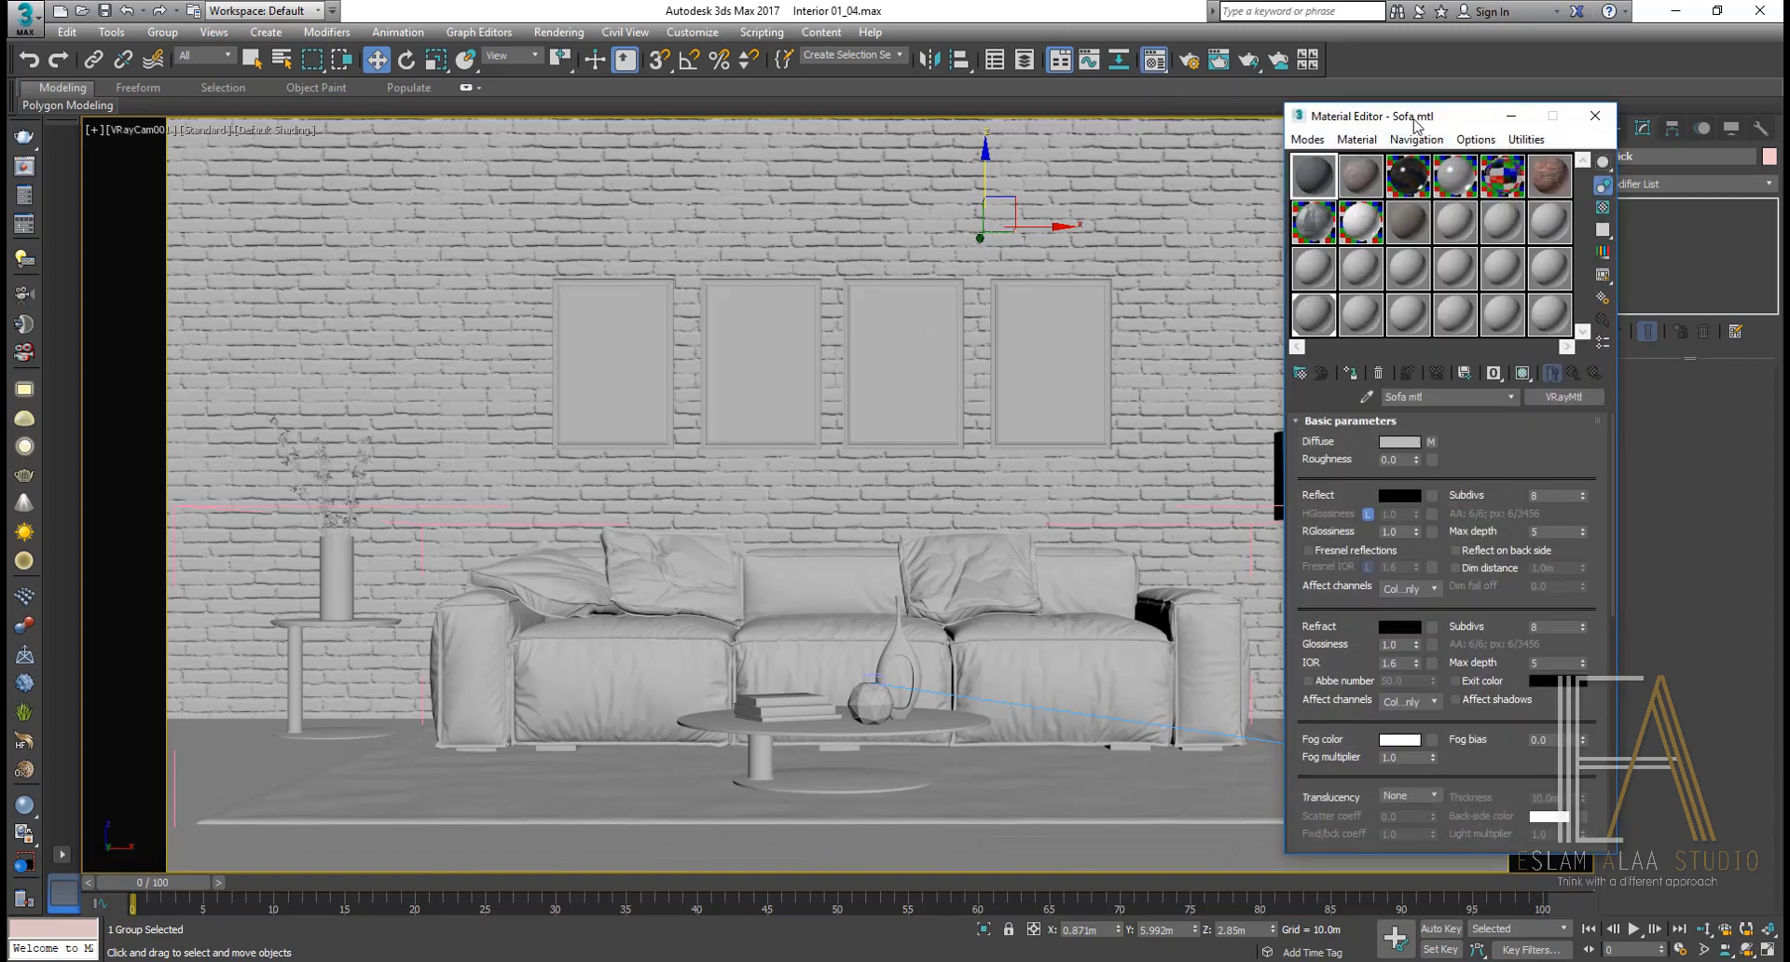
Step: Dock the editor beside the scene, stop the ActiveShade render, and select an empty slot
{"action": "left_click_drag", "start_coordinate": [1413, 130], "coordinate": [1232, 132]}
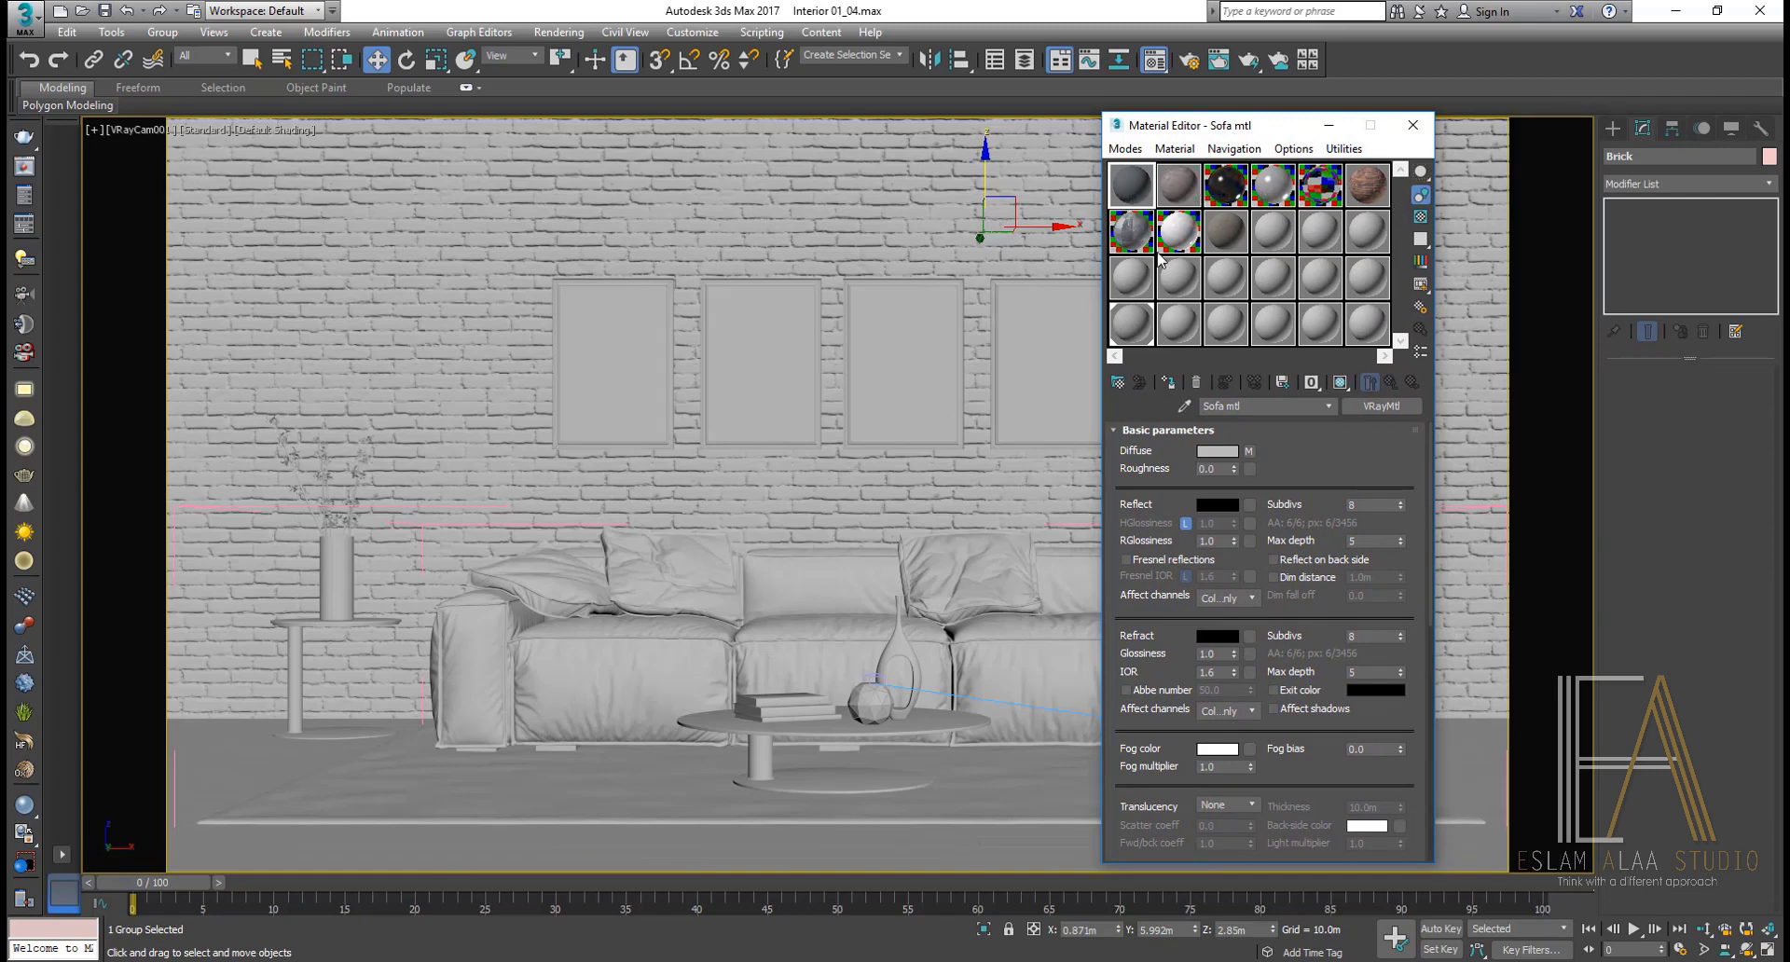
{"action": "left_click", "coordinate": [1160, 194]}
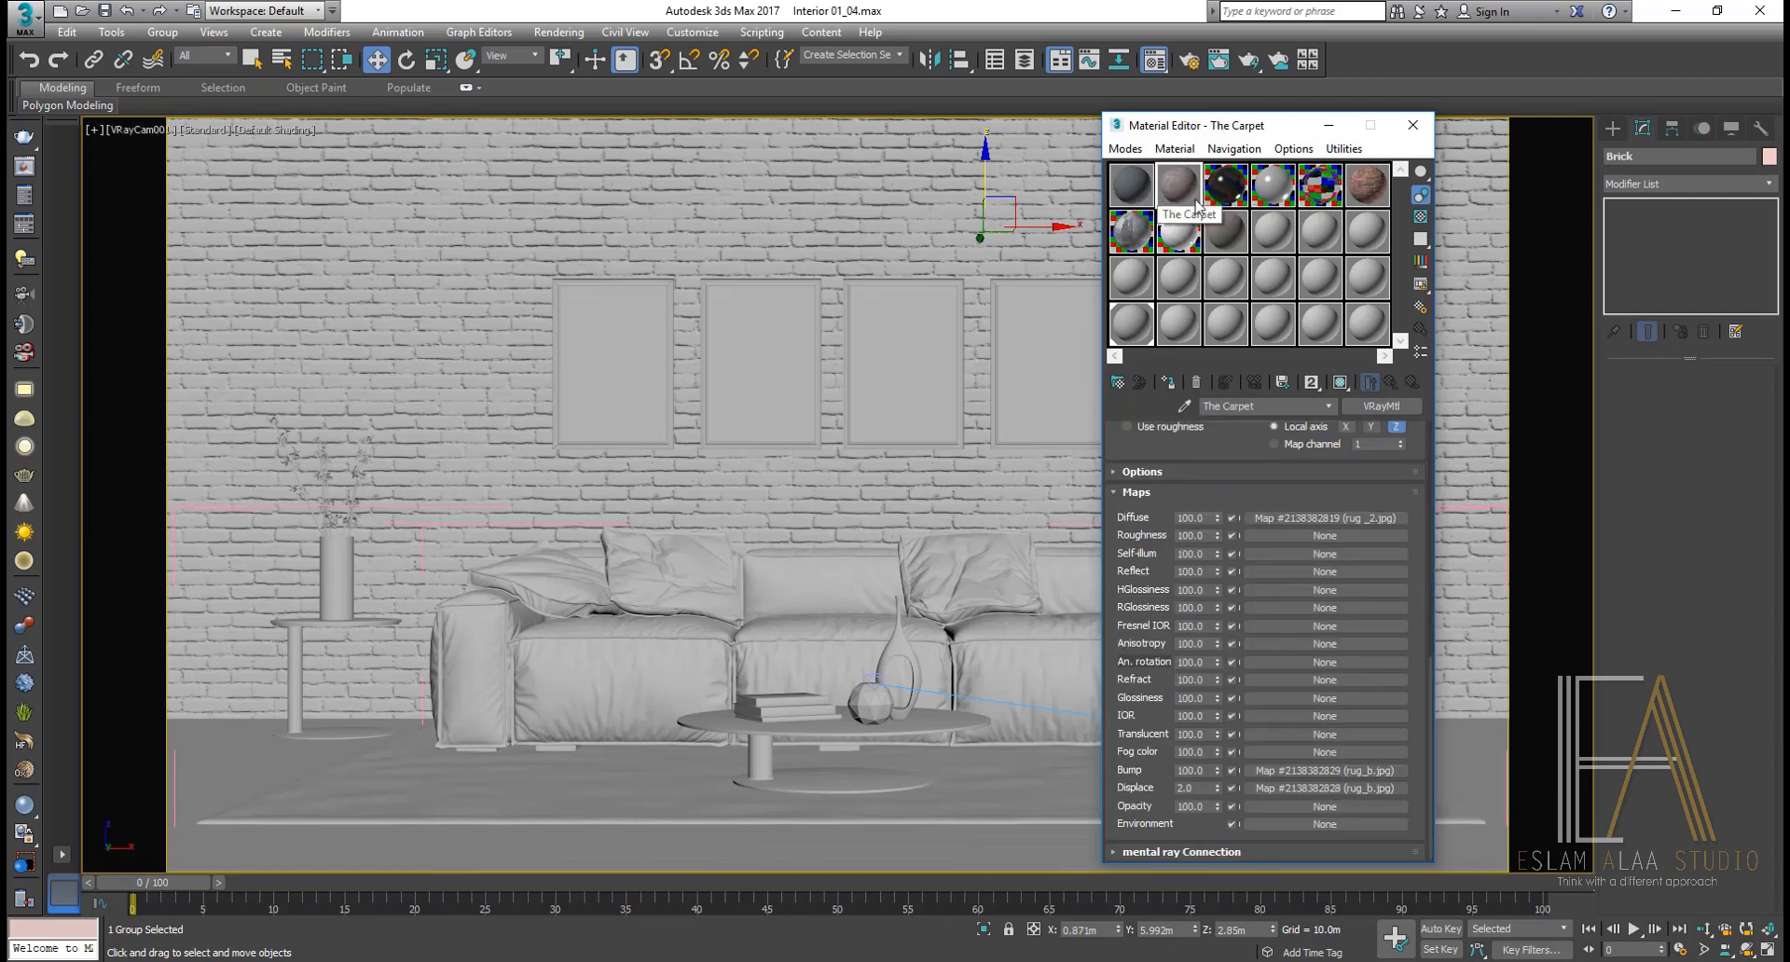
{"action": "left_click", "coordinate": [1147, 192]}
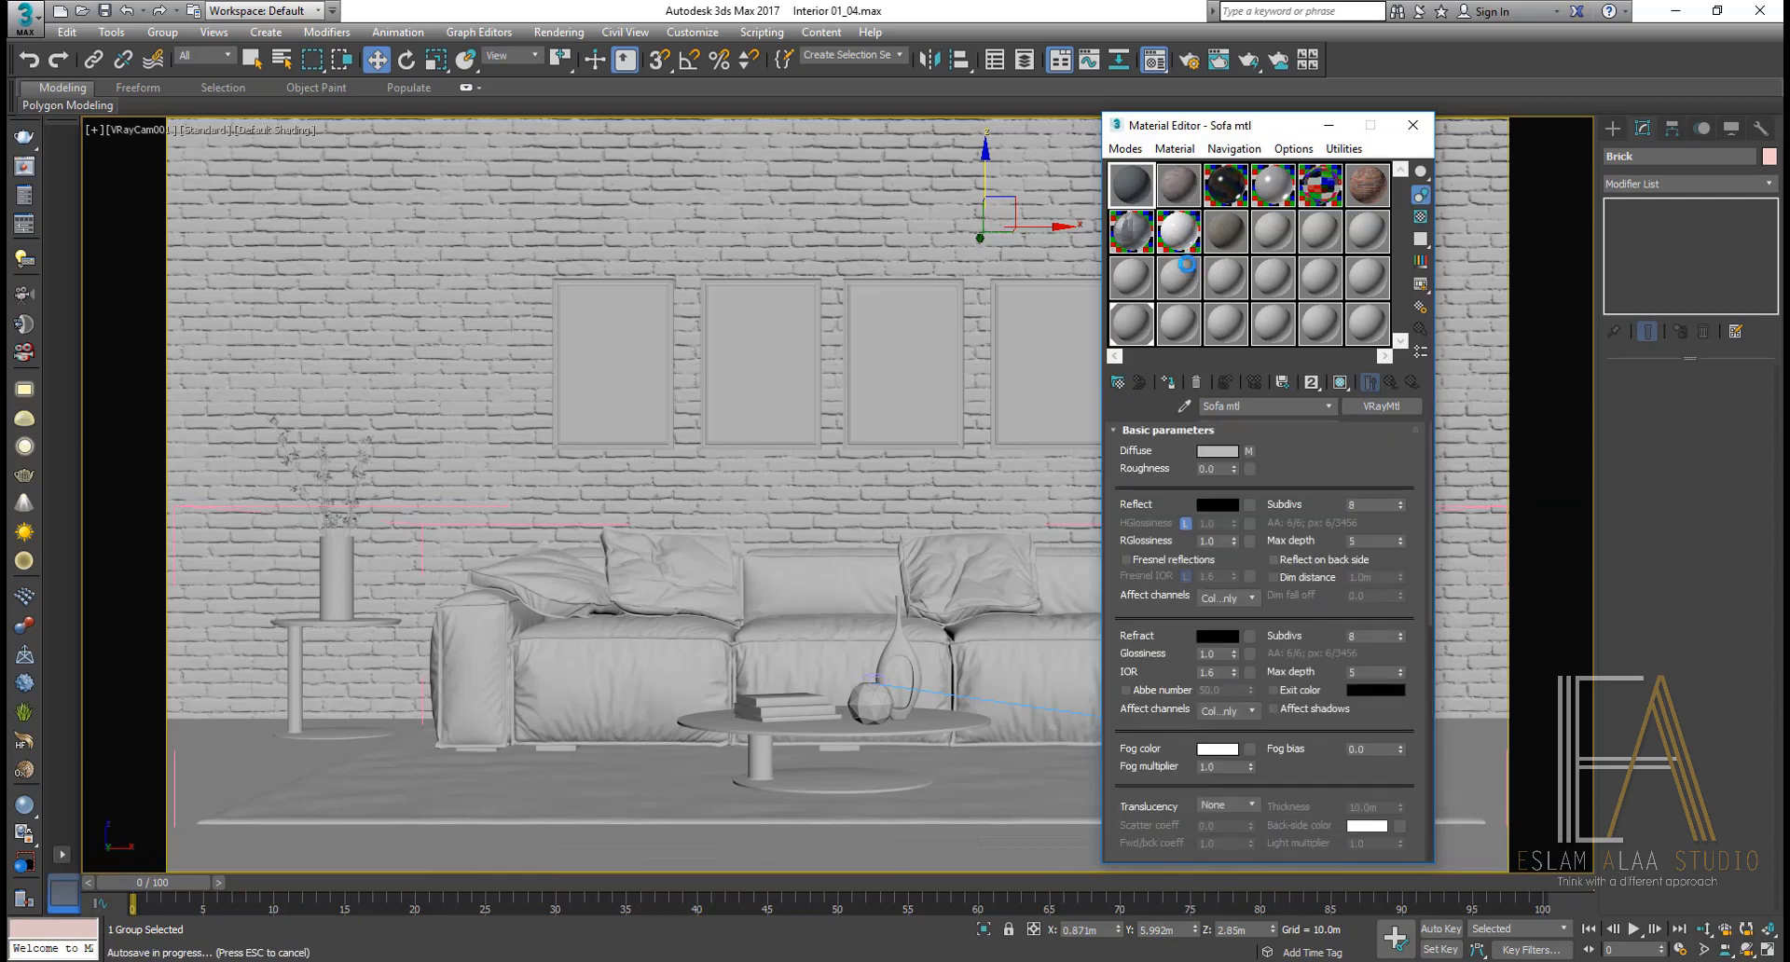
{"action": "key", "text": "Escape"}
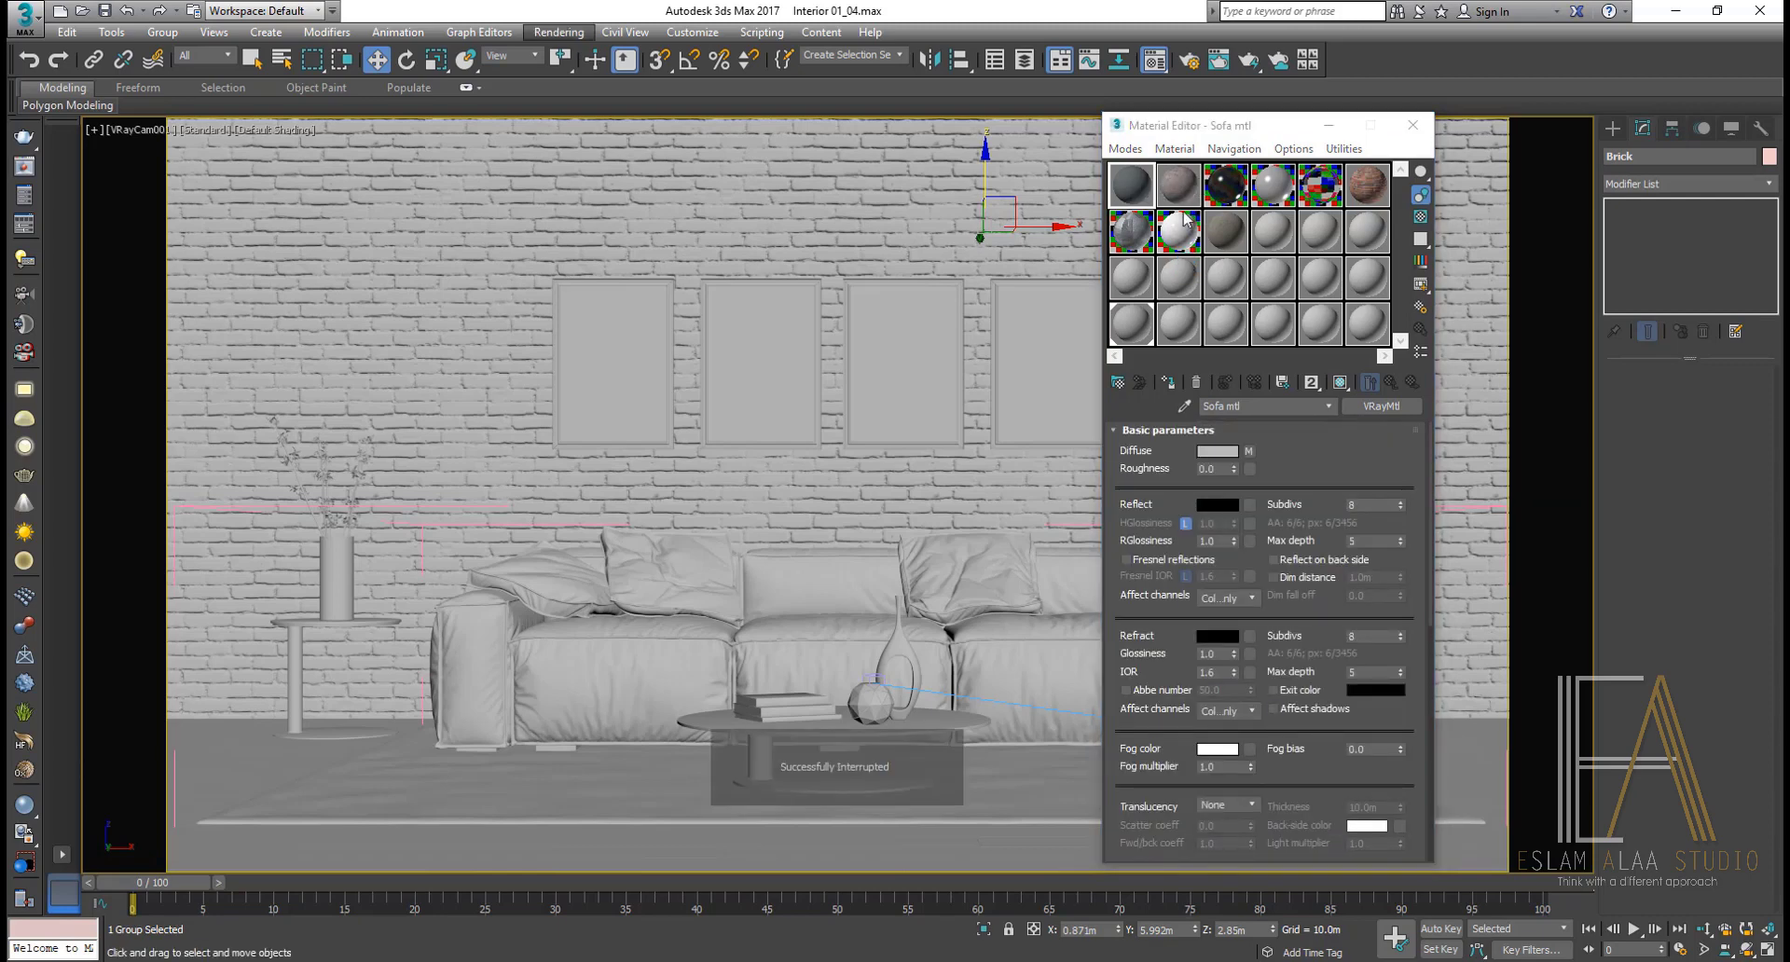
{"action": "left_click", "coordinate": [1274, 234]}
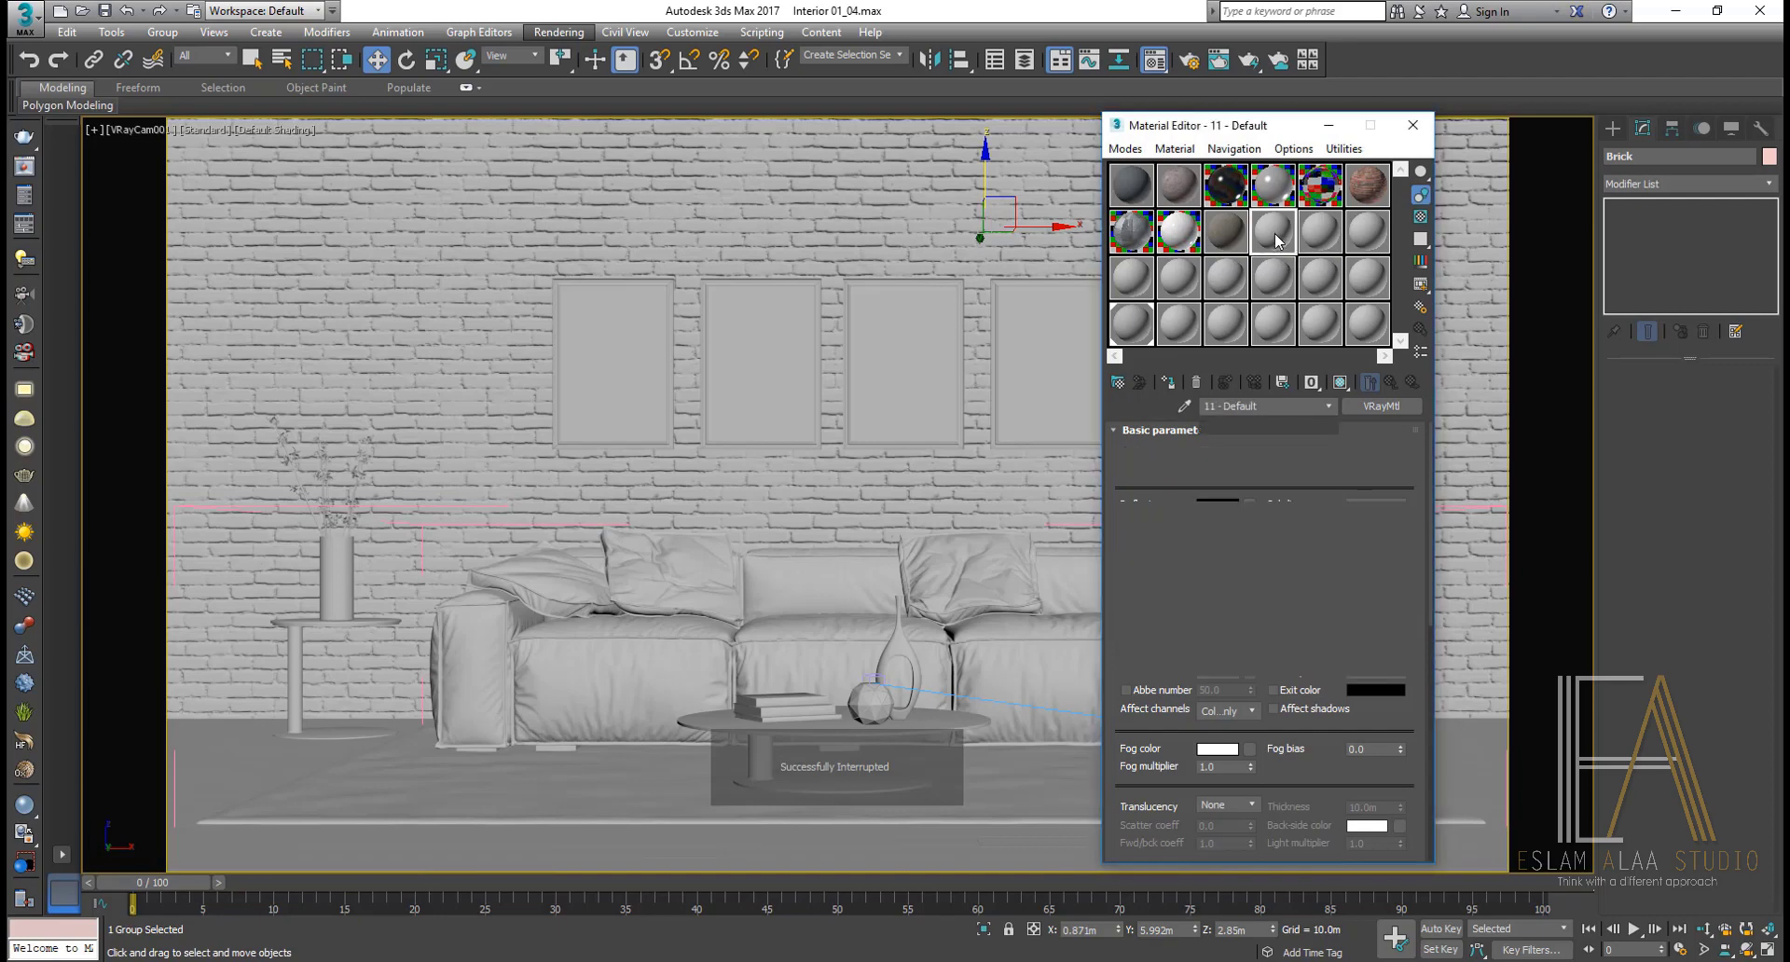
Step: Convert the empty slot into a new VRayMtl material
{"action": "left_click", "coordinate": [1119, 385]}
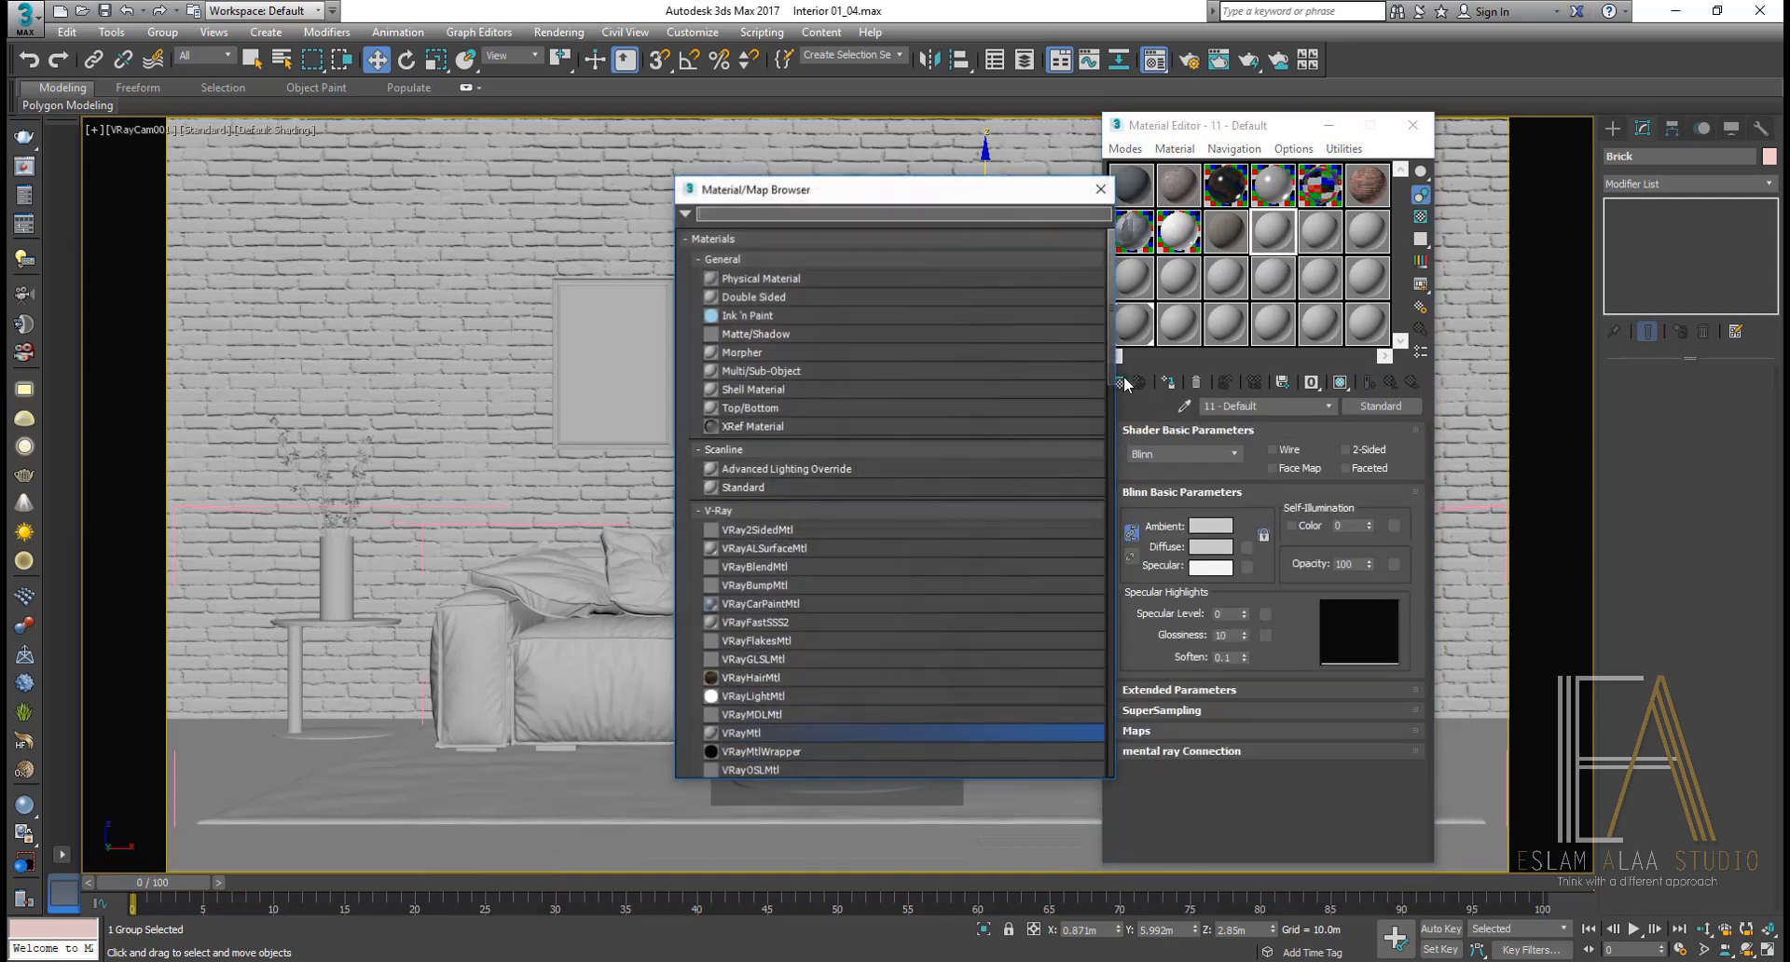
{"action": "double_click", "coordinate": [764, 734]}
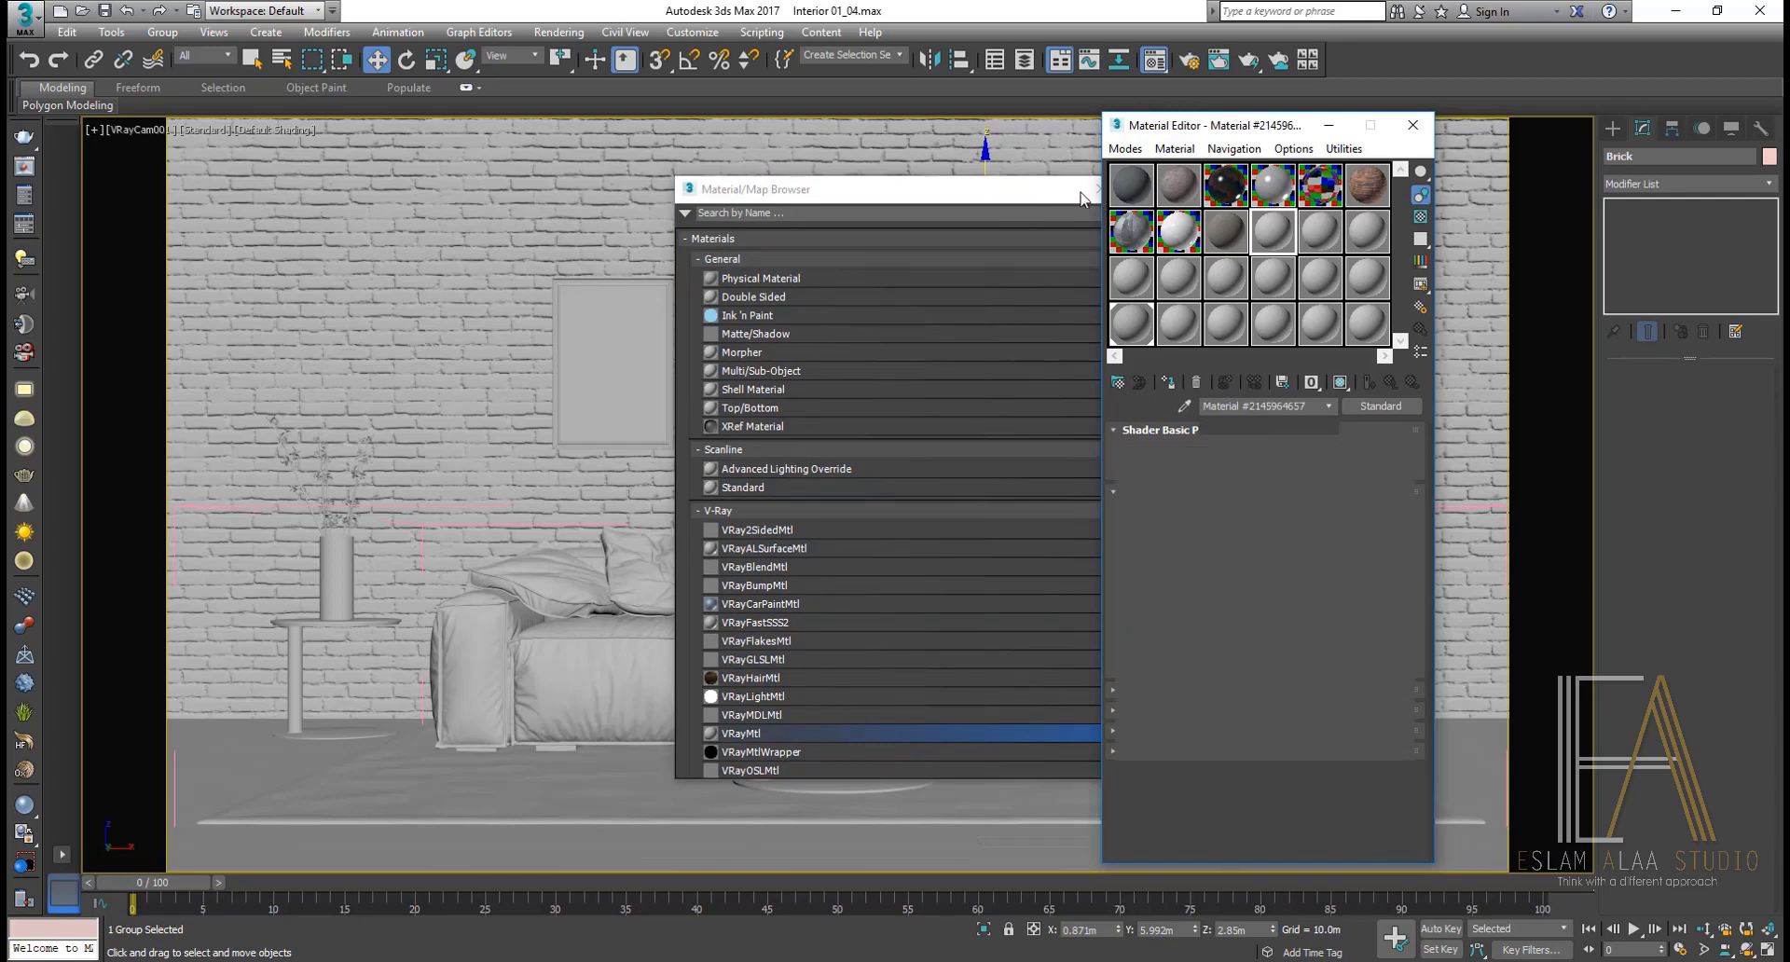
{"action": "left_click", "coordinate": [1090, 190]}
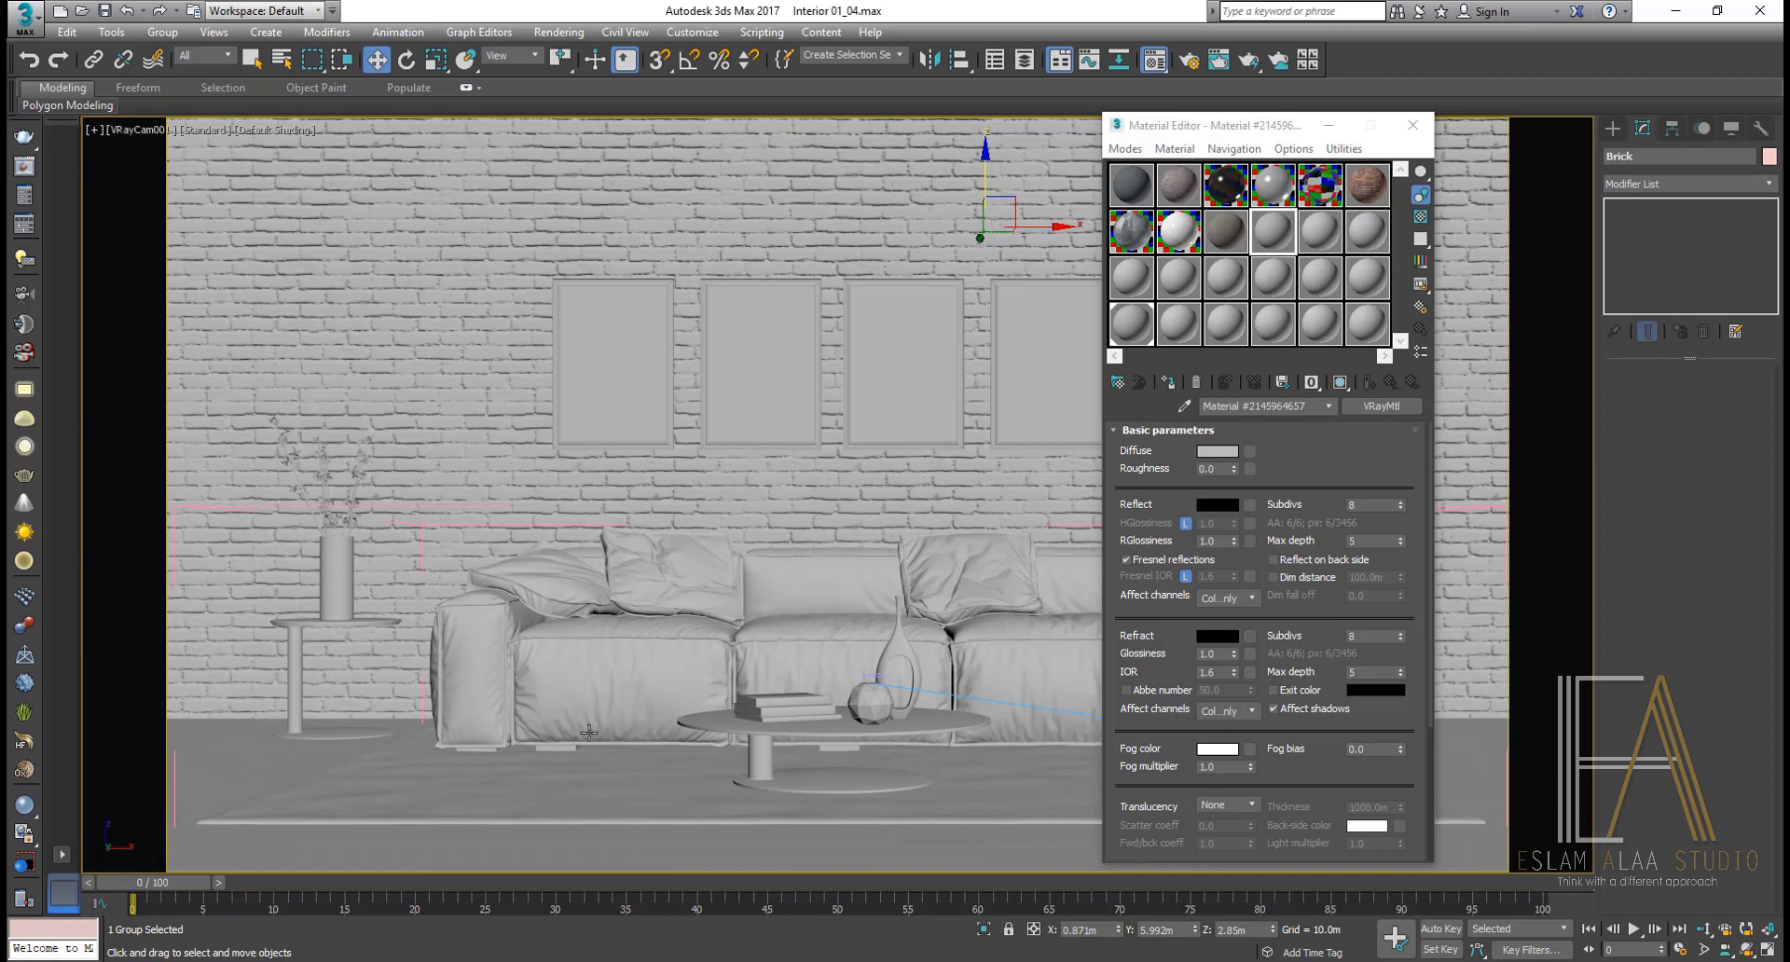
Step: Load rug _2.jpg as a Bitmap into the new VRayMtl's Diffuse map slot
{"action": "left_click", "coordinate": [1250, 451]}
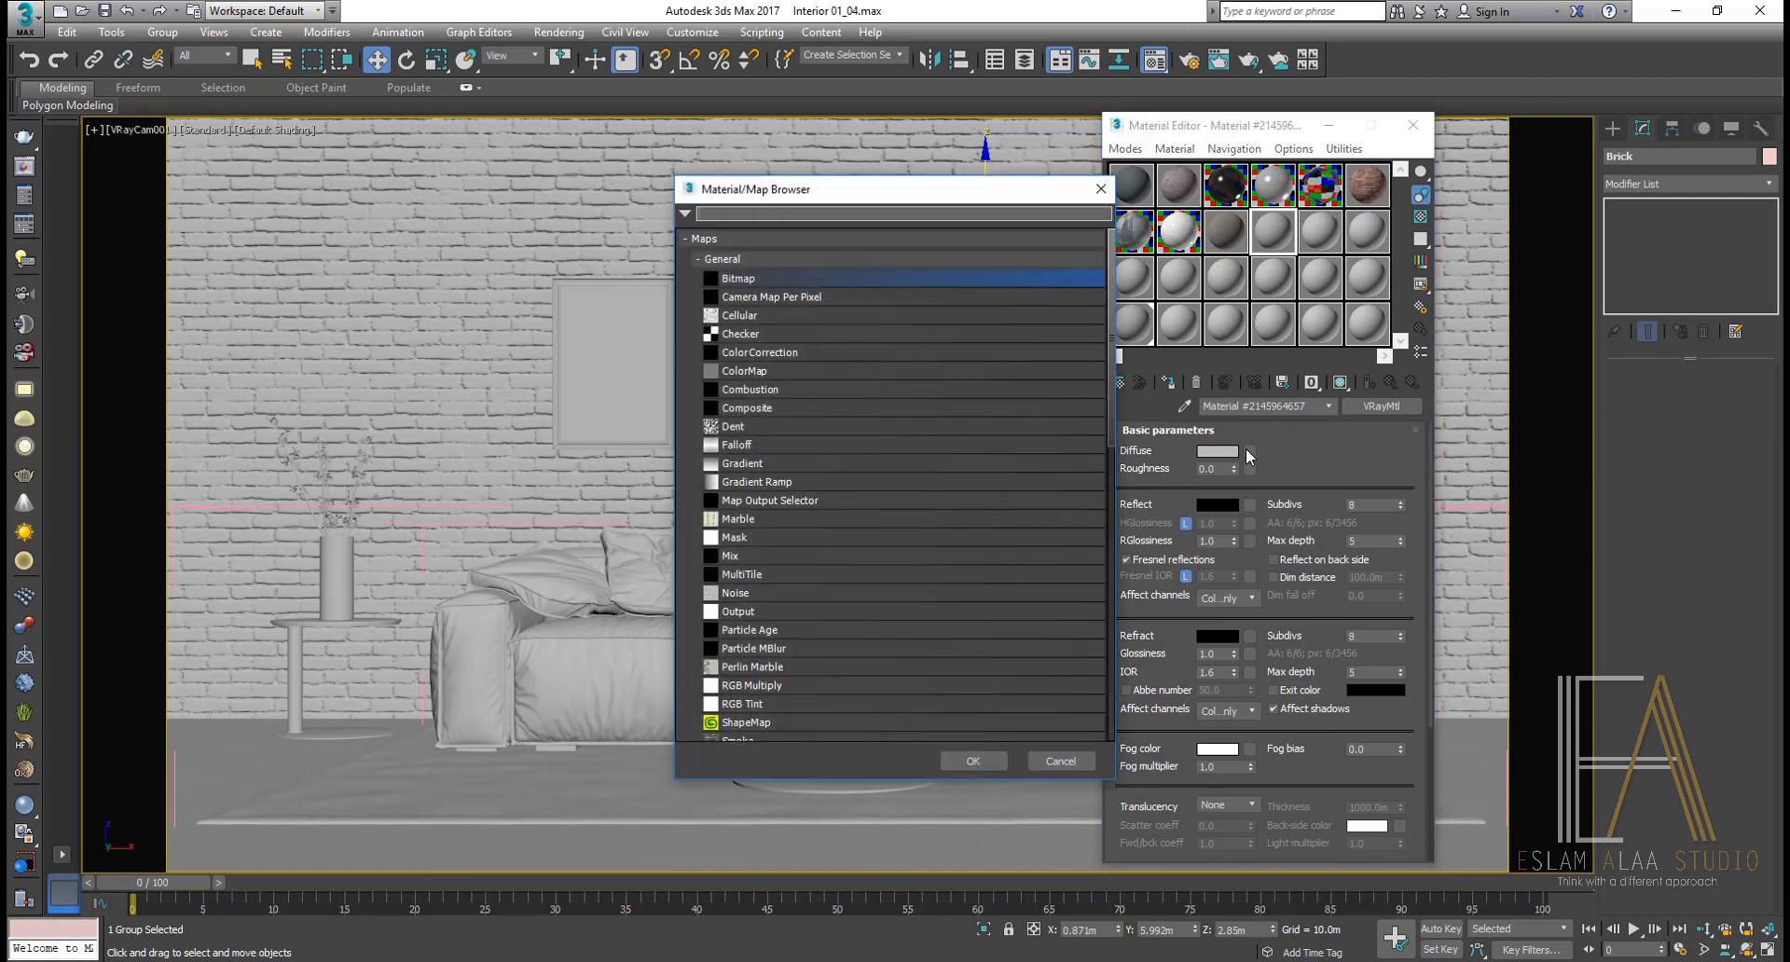
{"action": "double_click", "coordinate": [774, 275]}
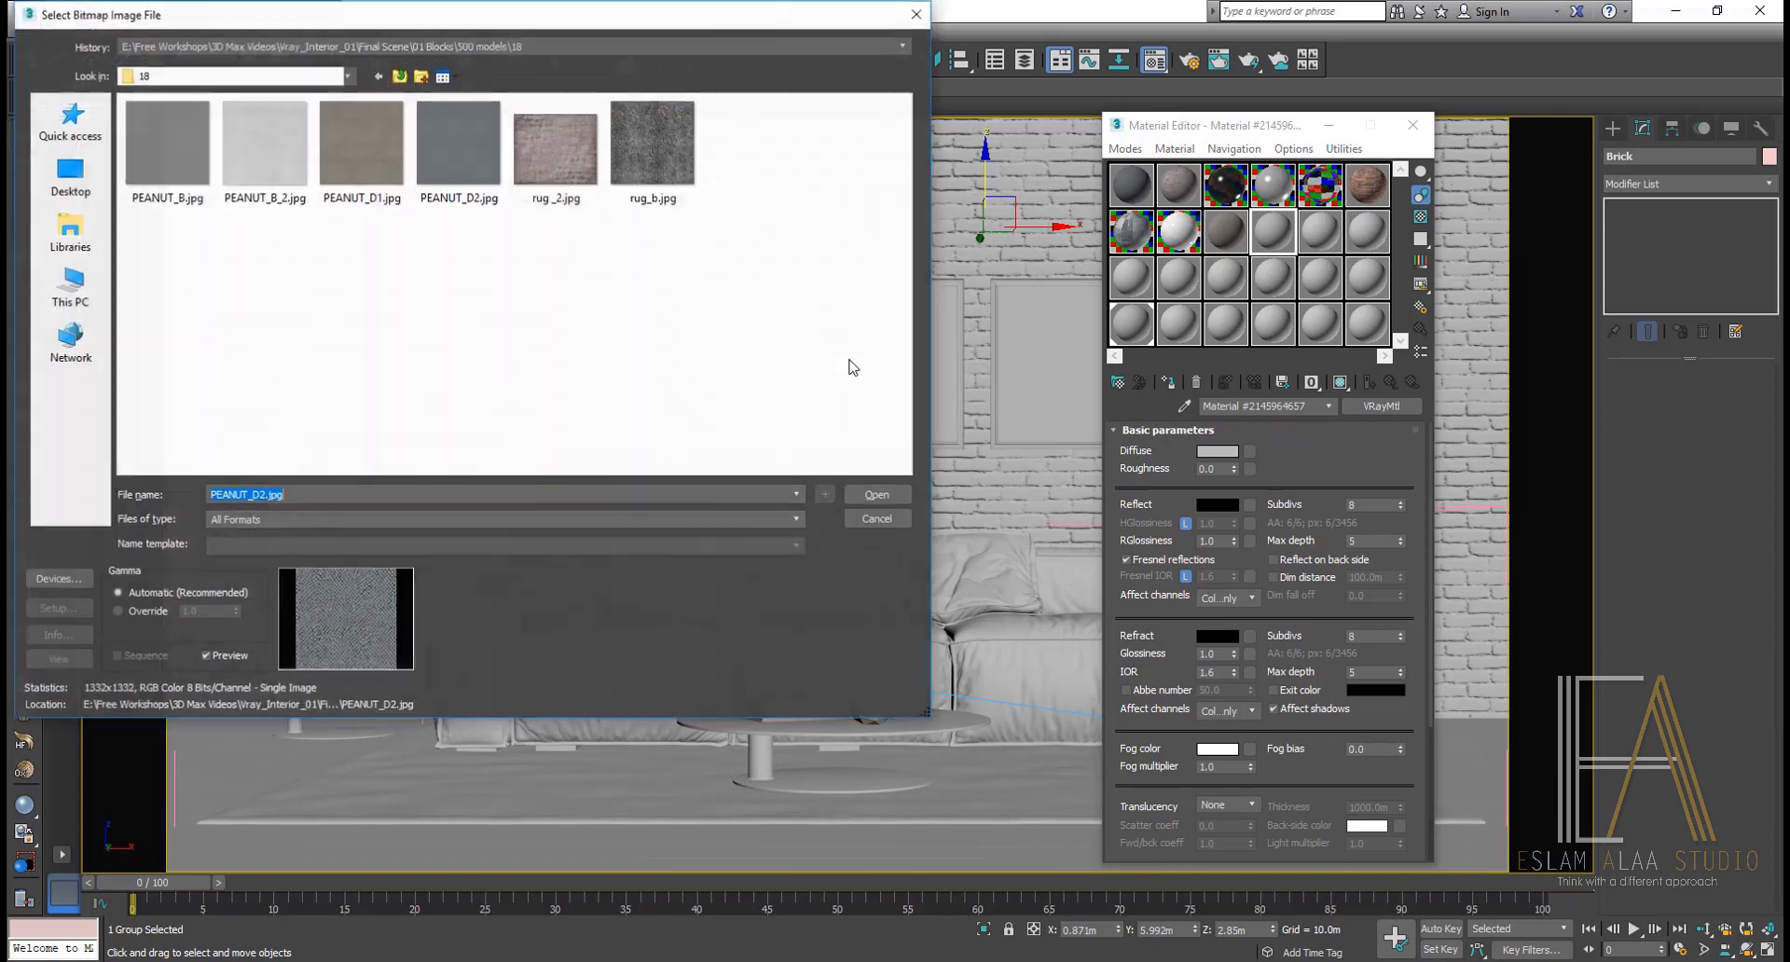
{"action": "left_click_drag", "start_coordinate": [448, 26], "coordinate": [607, 159]}
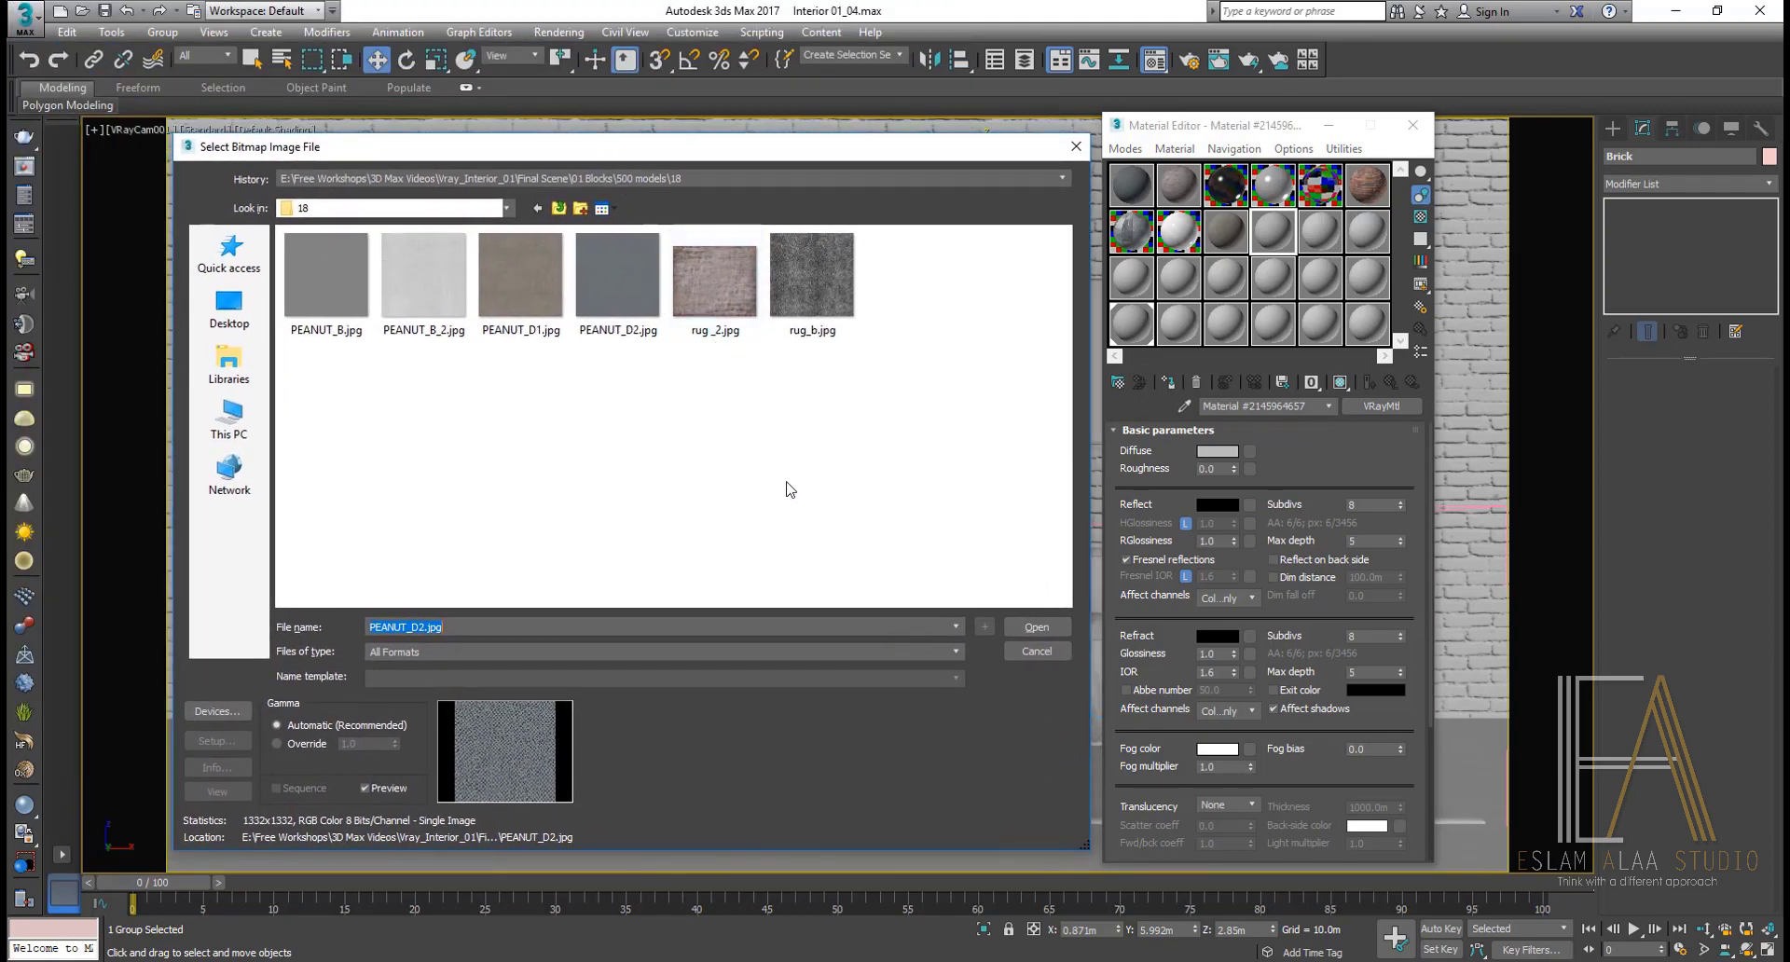
{"action": "left_click", "coordinate": [715, 303]}
{"action": "right_click", "coordinate": [737, 417]}
{"action": "mouse_move", "coordinate": [811, 422]}
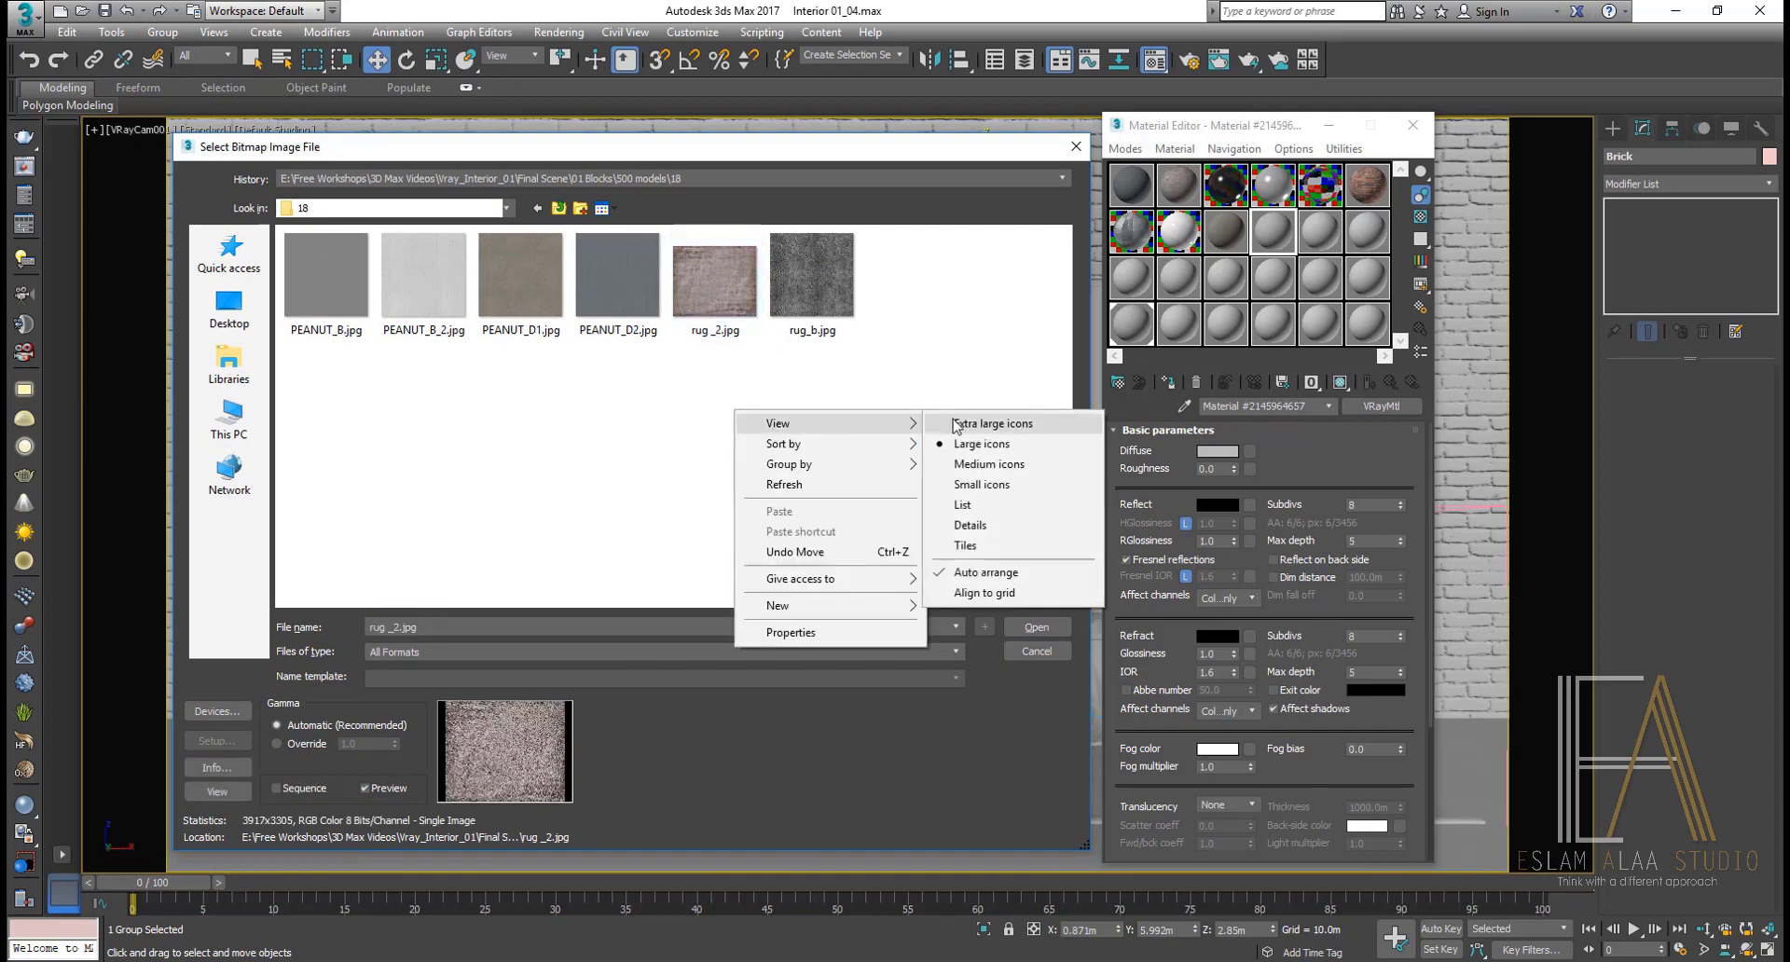
{"action": "left_click", "coordinate": [941, 426]}
{"action": "scroll", "coordinate": [934, 407], "scroll_direction": "down", "scroll_amount": 2}
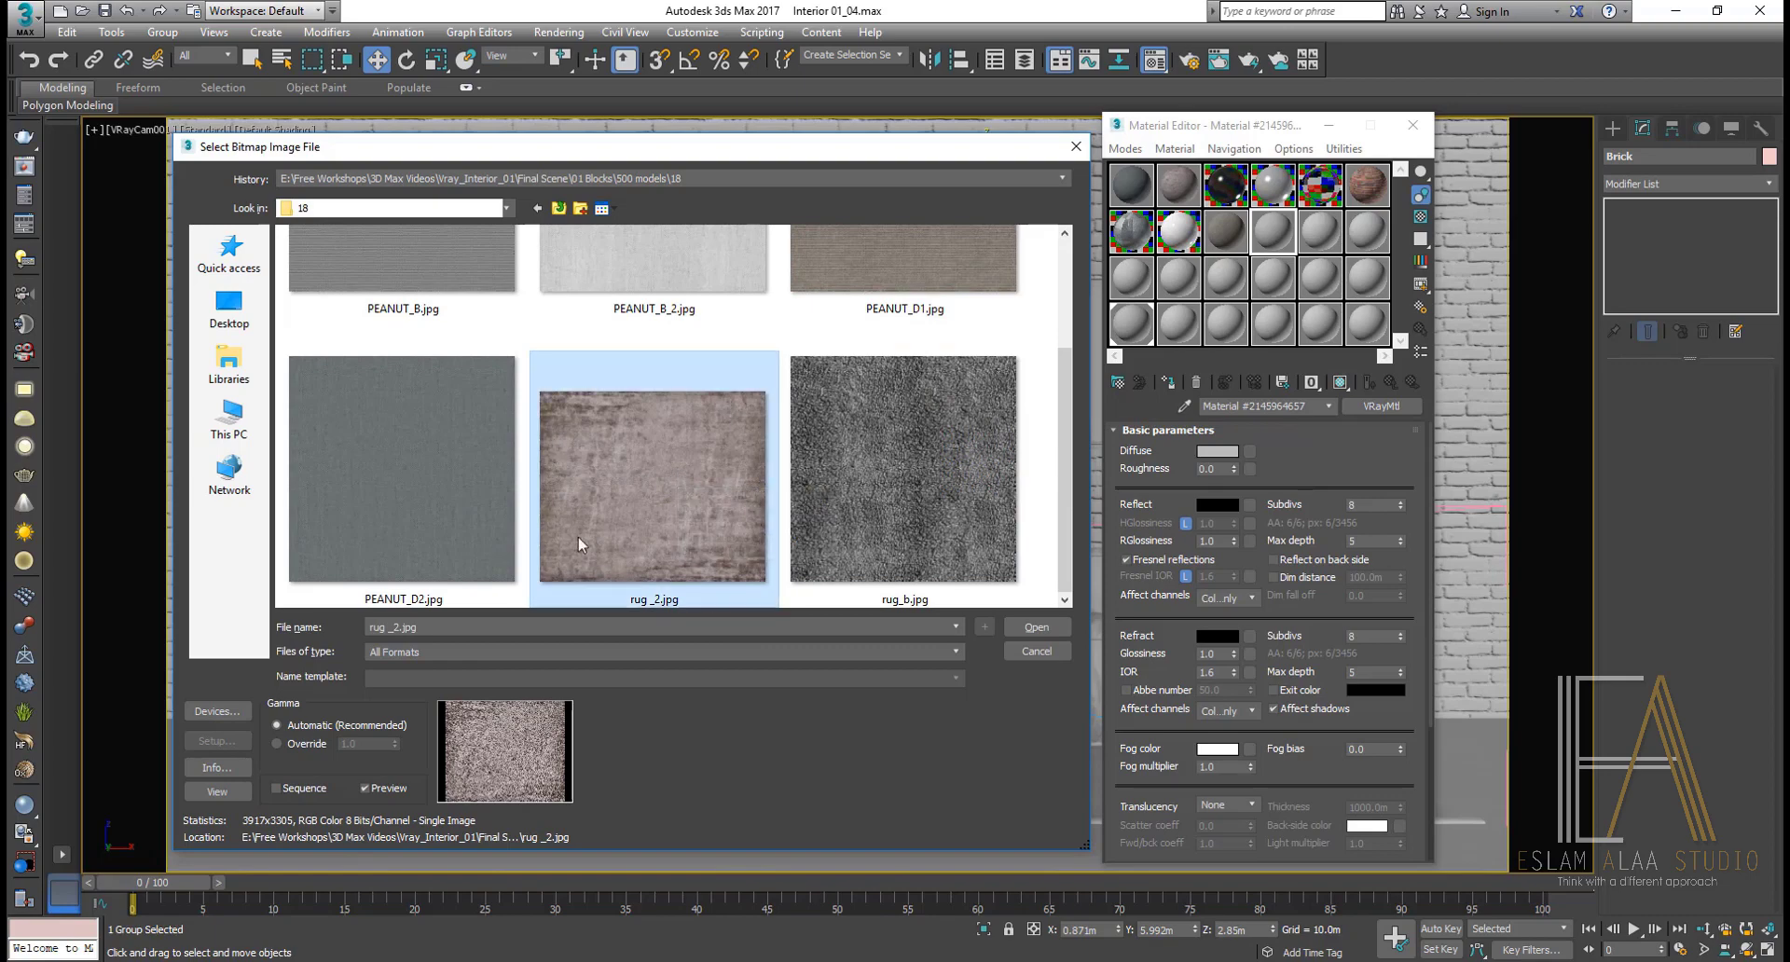
{"action": "left_click", "coordinate": [1036, 626]}
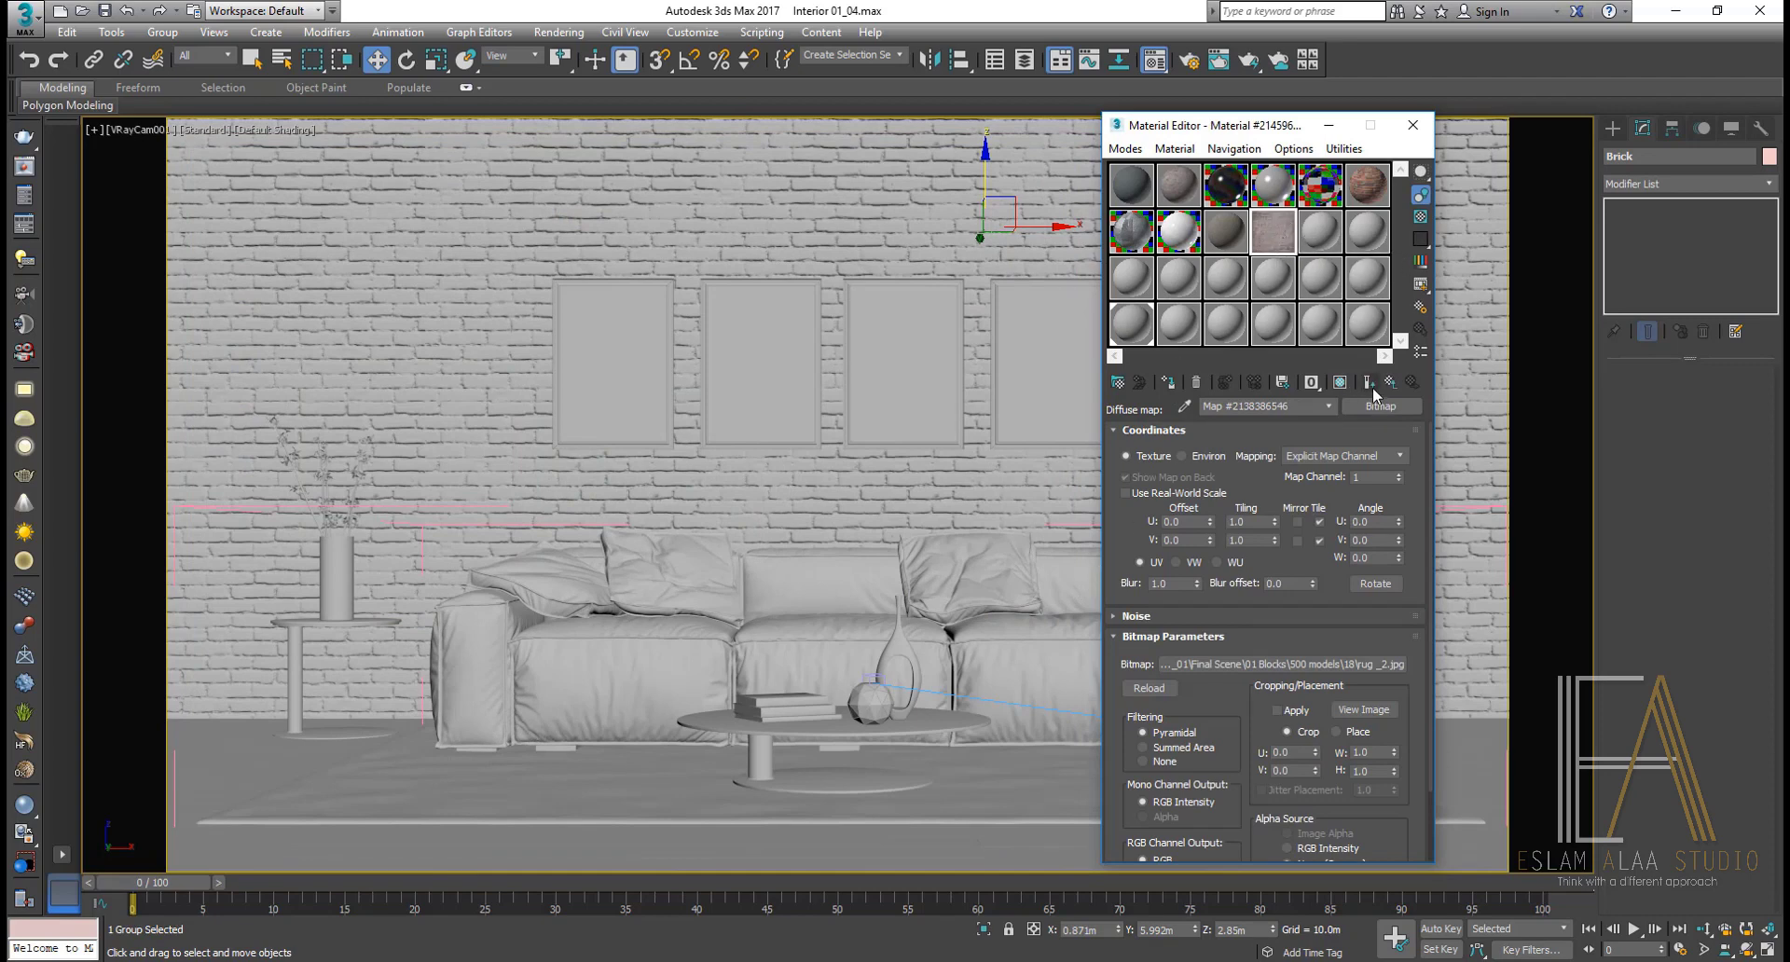
Step: Show the material's texture in the viewport and open an enlarged material preview
{"action": "left_click", "coordinate": [1368, 384]}
{"action": "double_click", "coordinate": [1271, 231]}
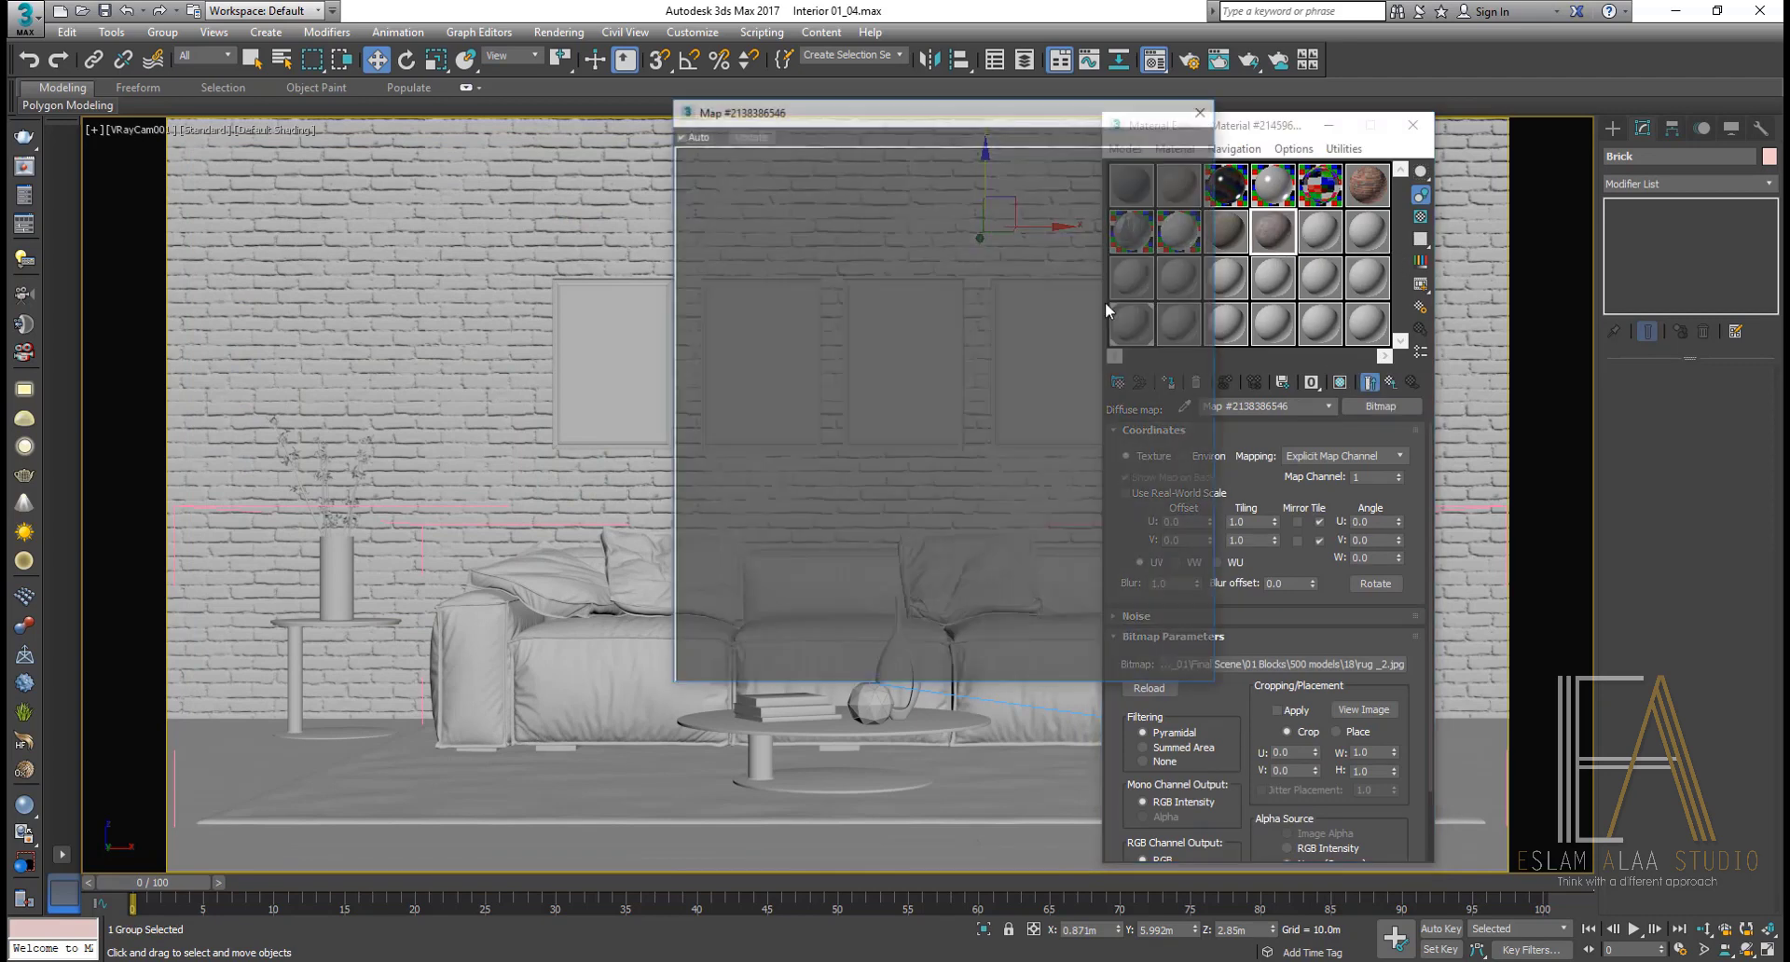
{"action": "left_click_drag", "start_coordinate": [842, 120], "coordinate": [643, 93]}
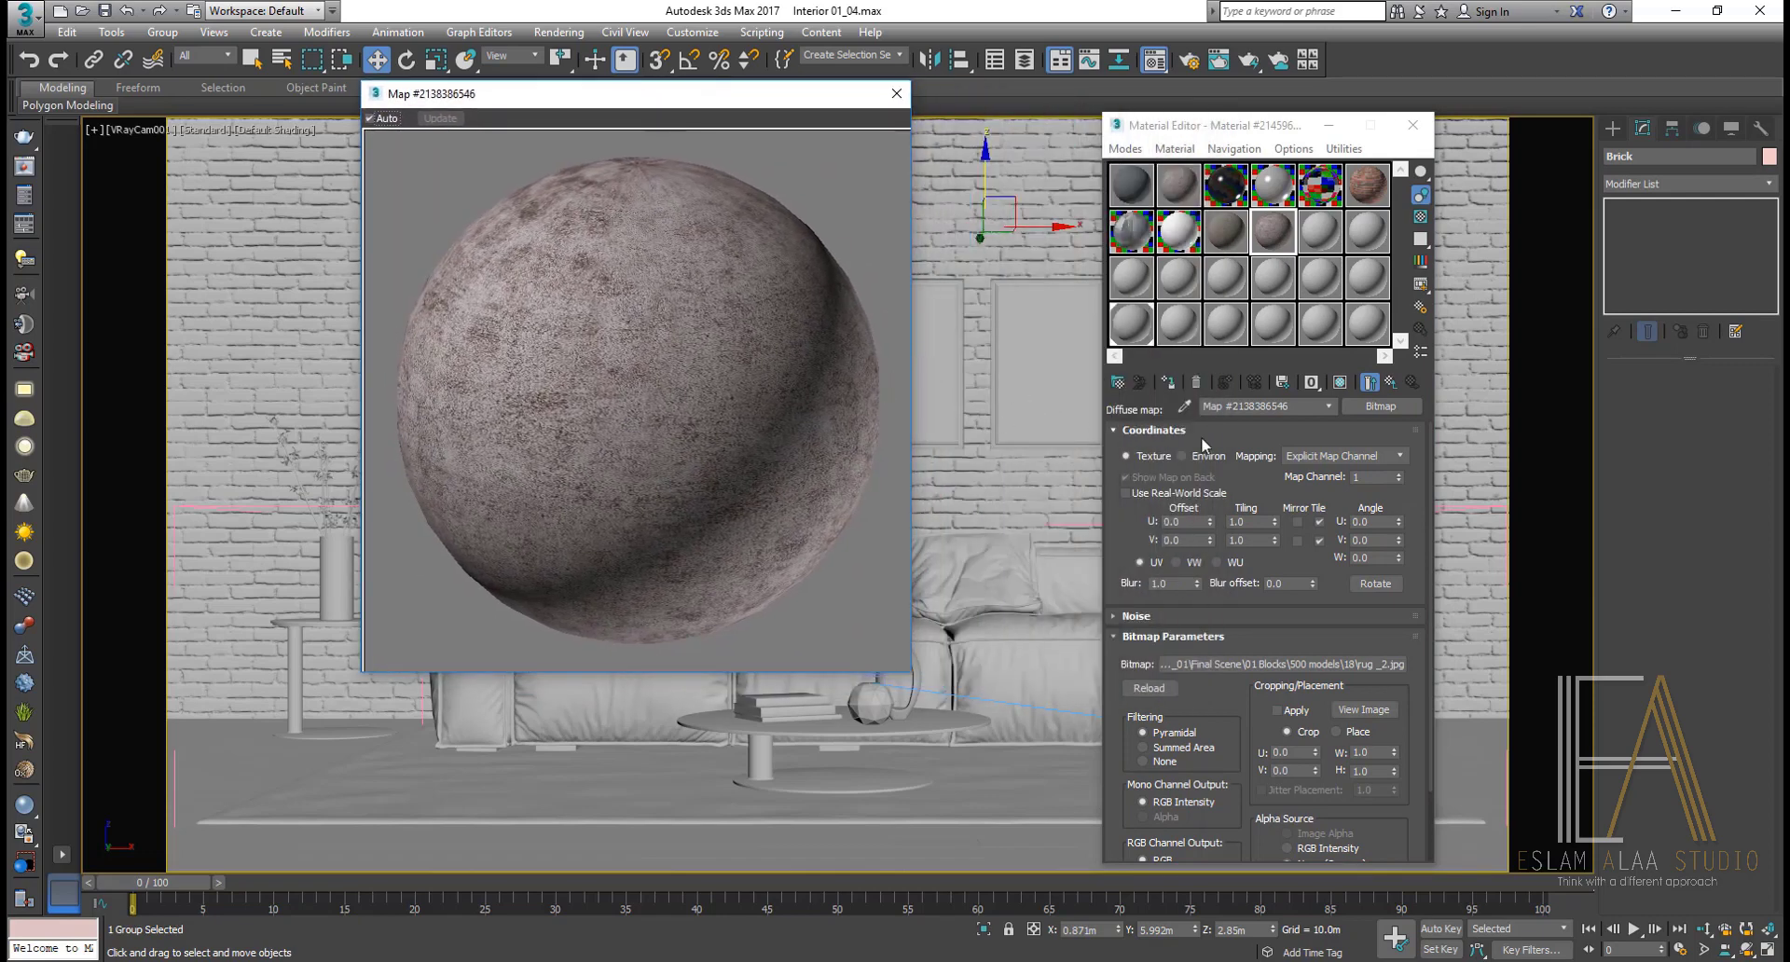
{"action": "left_click", "coordinate": [1339, 382]}
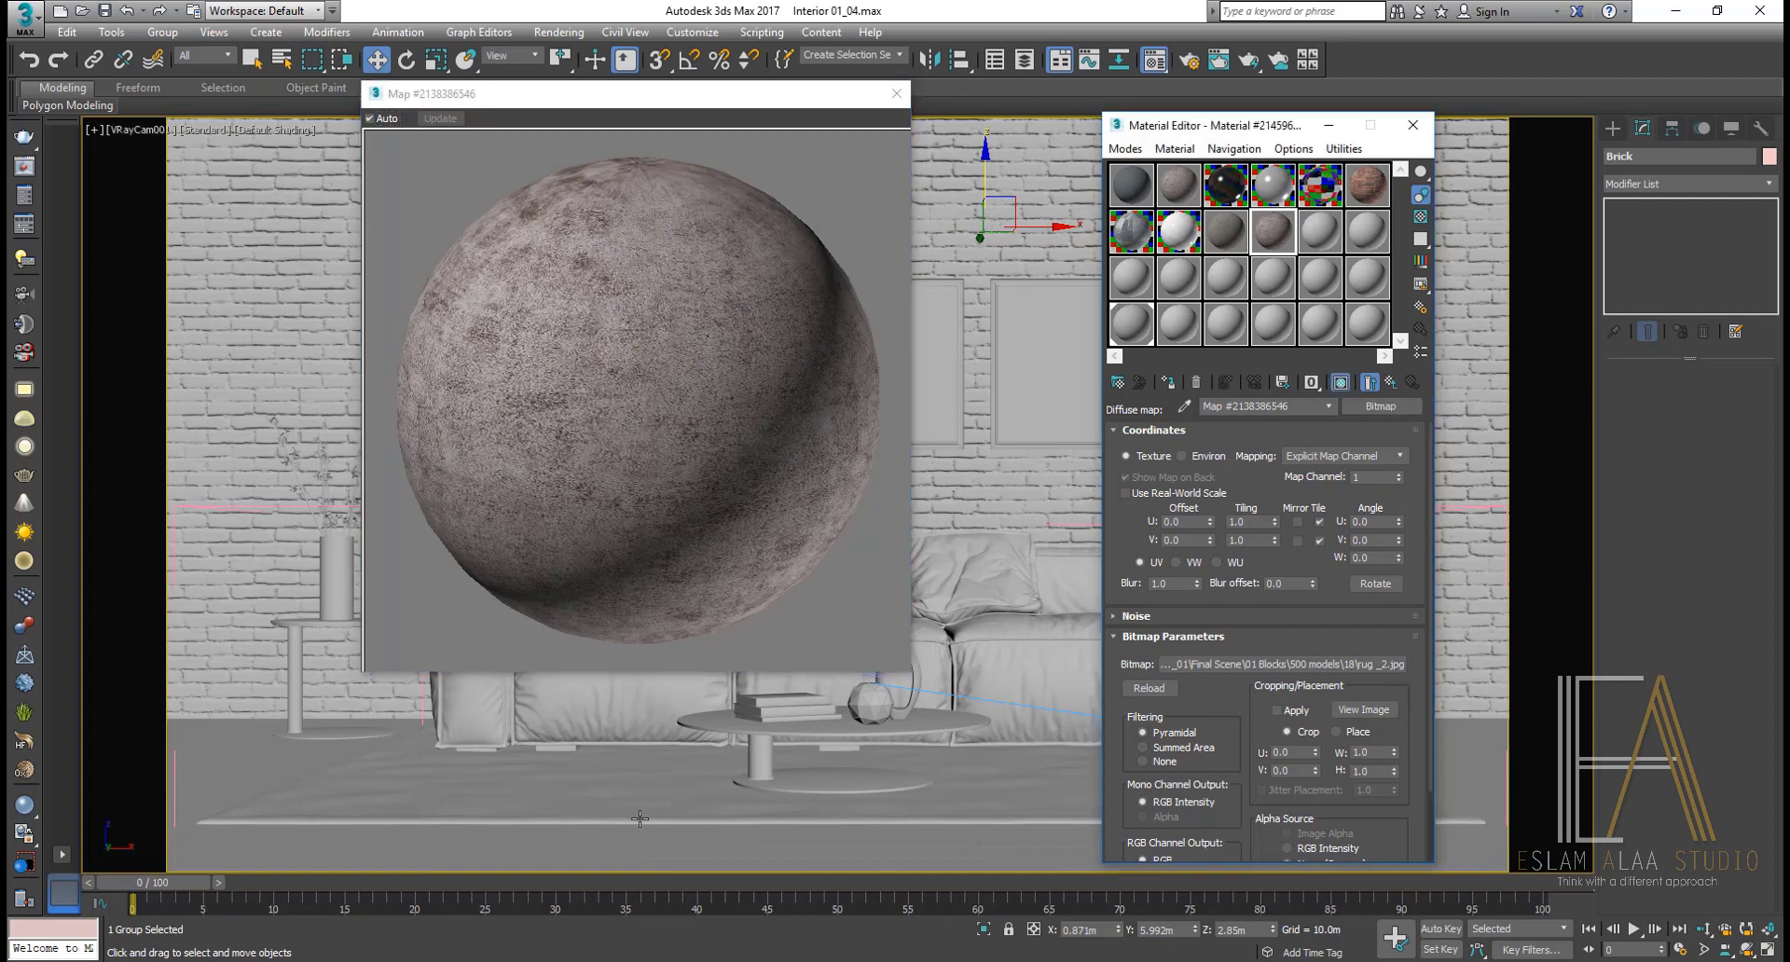
Step: Assign the rug material to the selected rug and return to the parent material level
{"action": "left_click", "coordinate": [620, 797]}
{"action": "left_click", "coordinate": [1168, 382]}
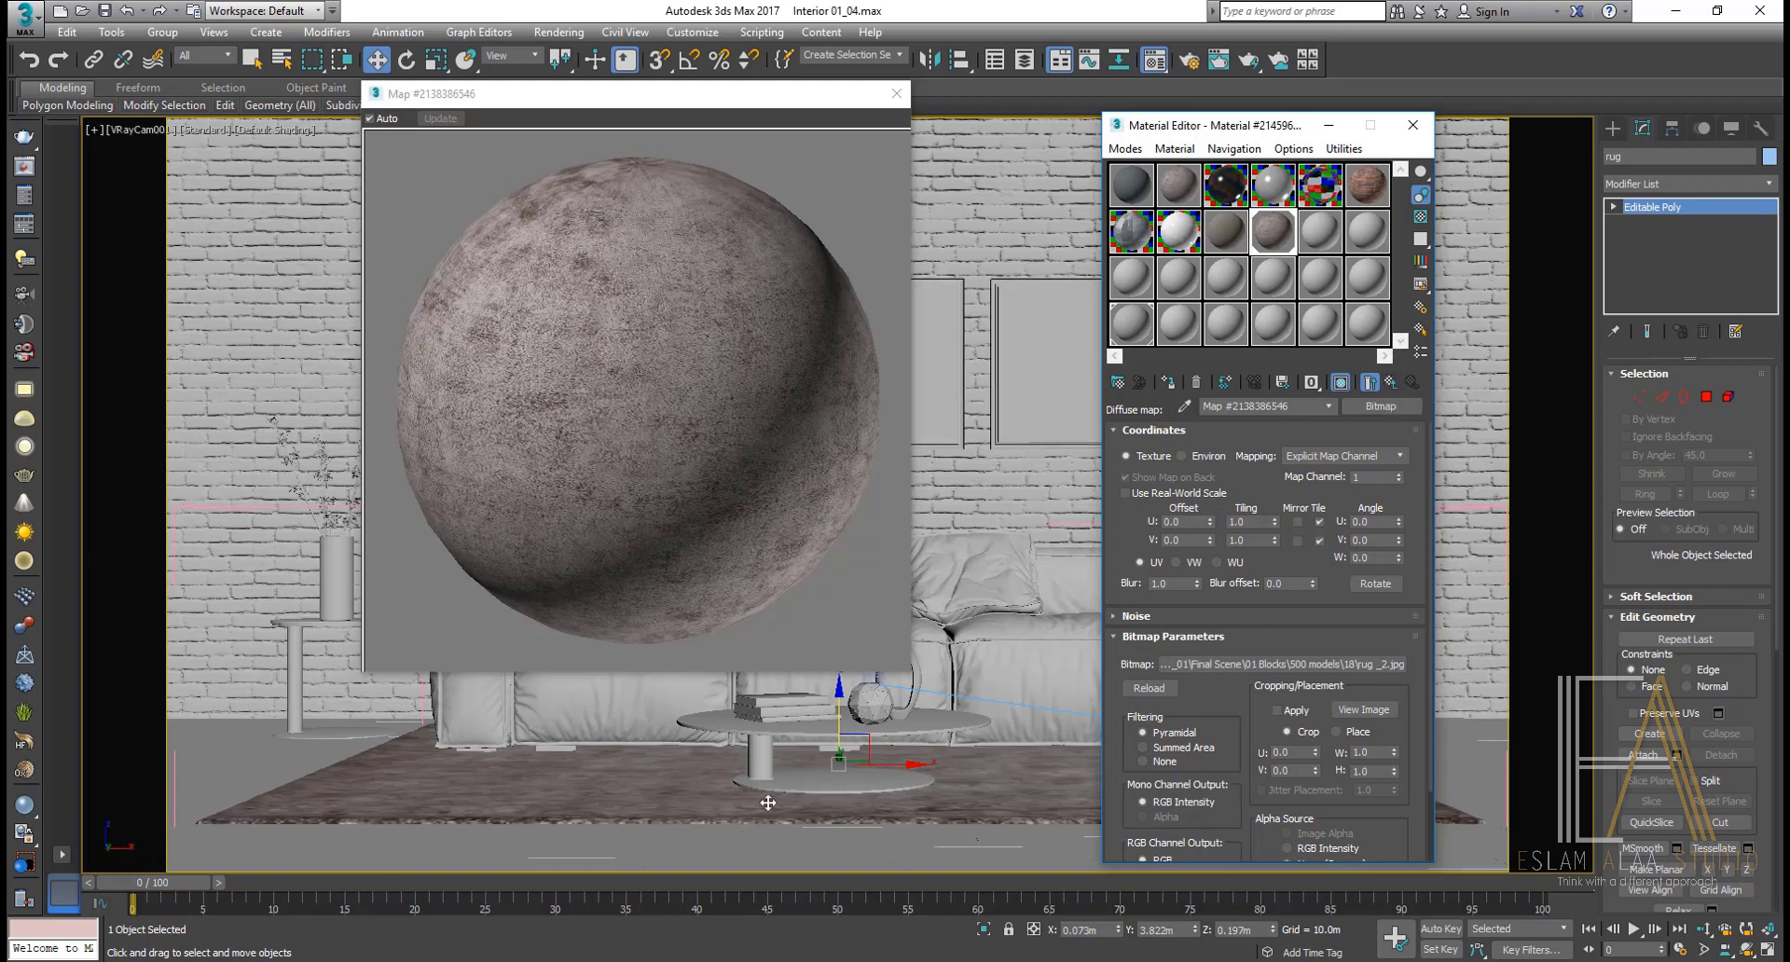
{"action": "left_click", "coordinate": [1341, 383]}
{"action": "left_click", "coordinate": [1340, 383]}
{"action": "left_click", "coordinate": [1389, 383]}
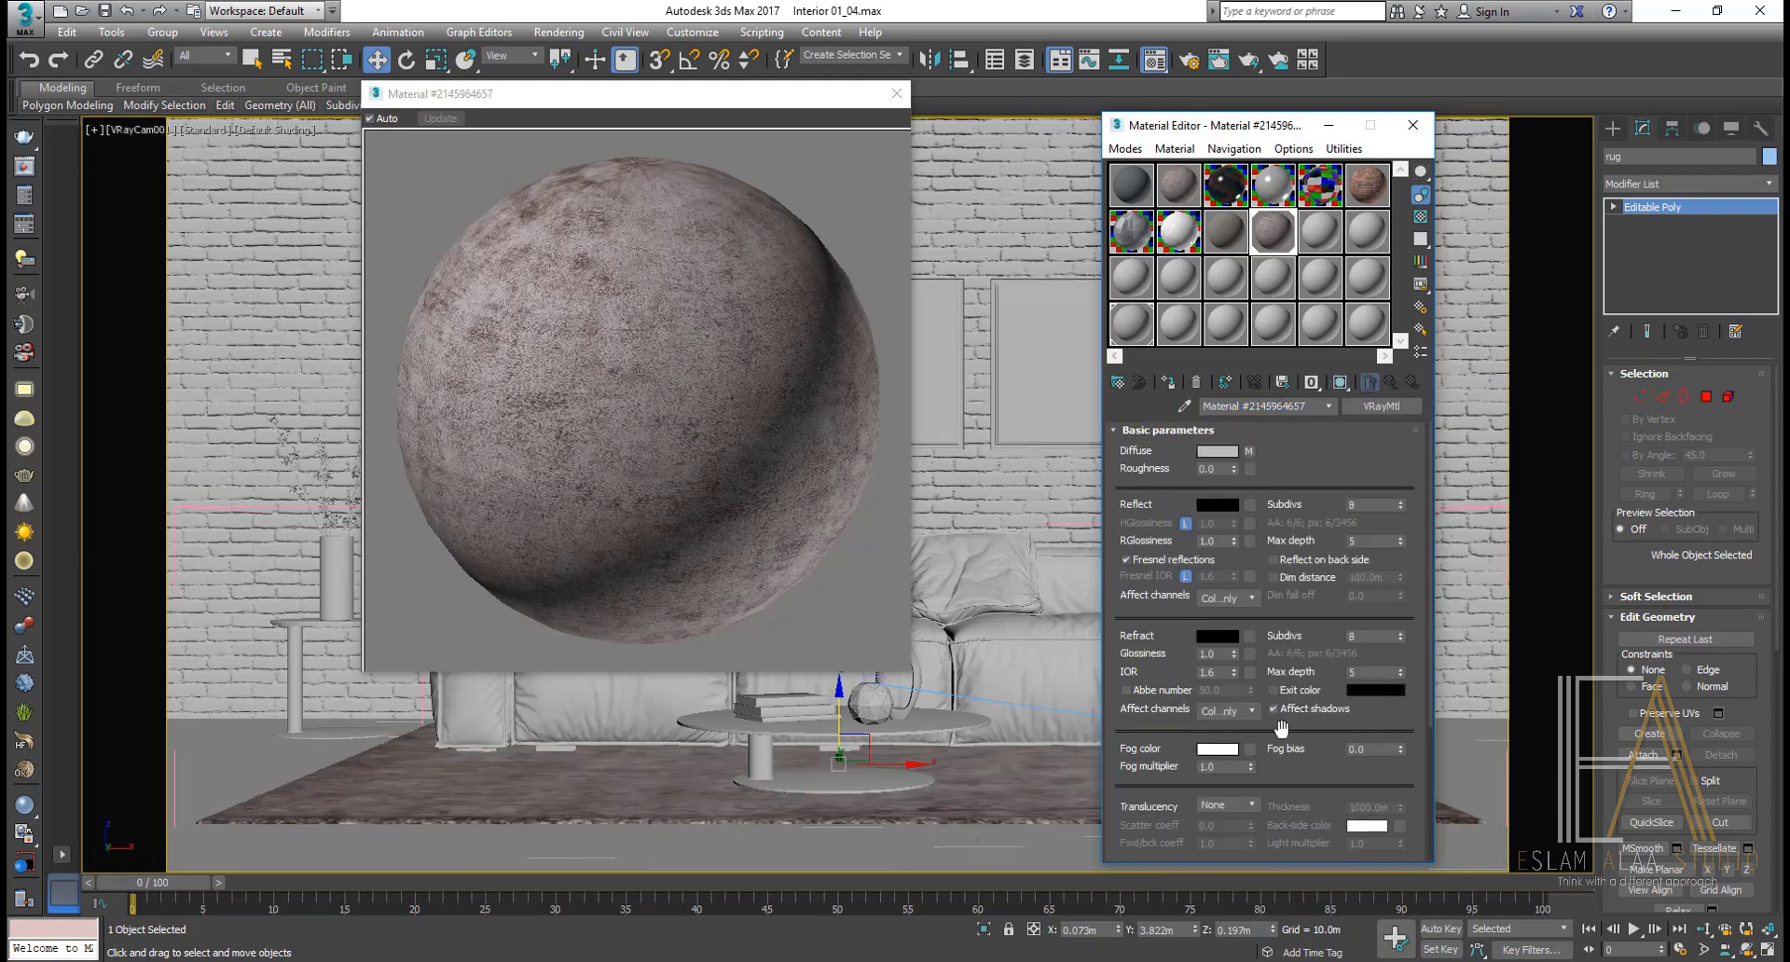
Step: Close the preview and unlock Fresnel IOR from IOR, selecting its value for editing
{"action": "left_click", "coordinate": [895, 95]}
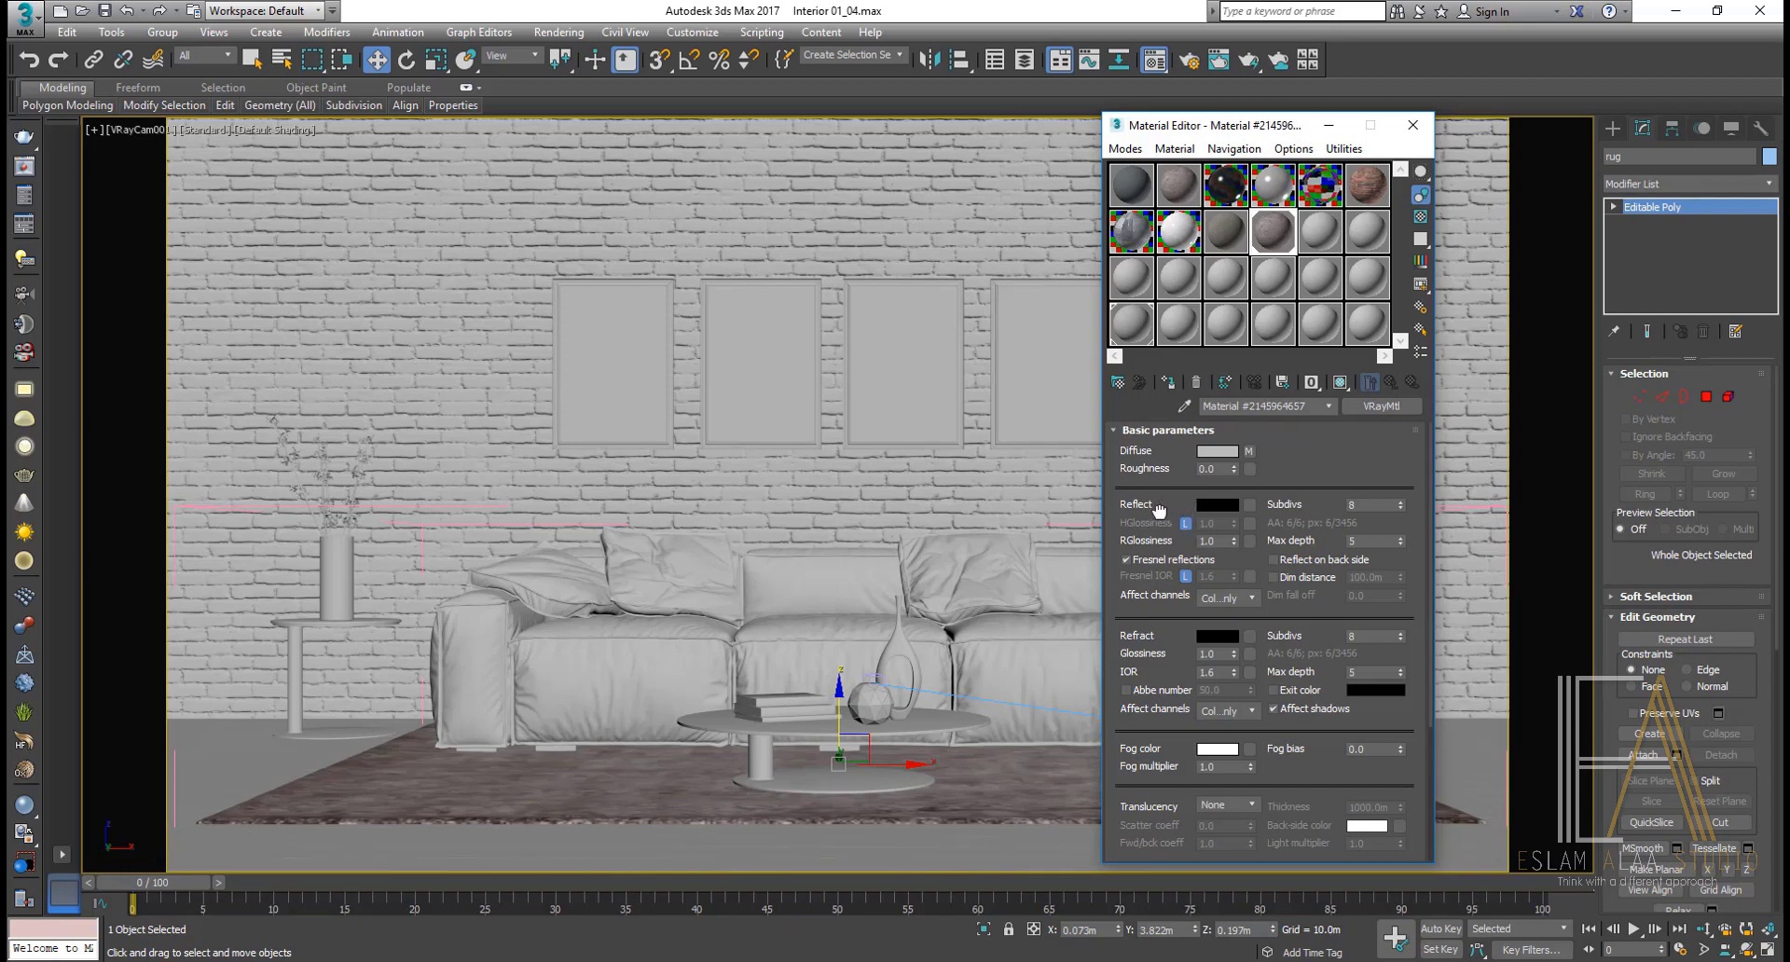
{"action": "left_click_drag", "start_coordinate": [1160, 509], "coordinate": [1162, 481]}
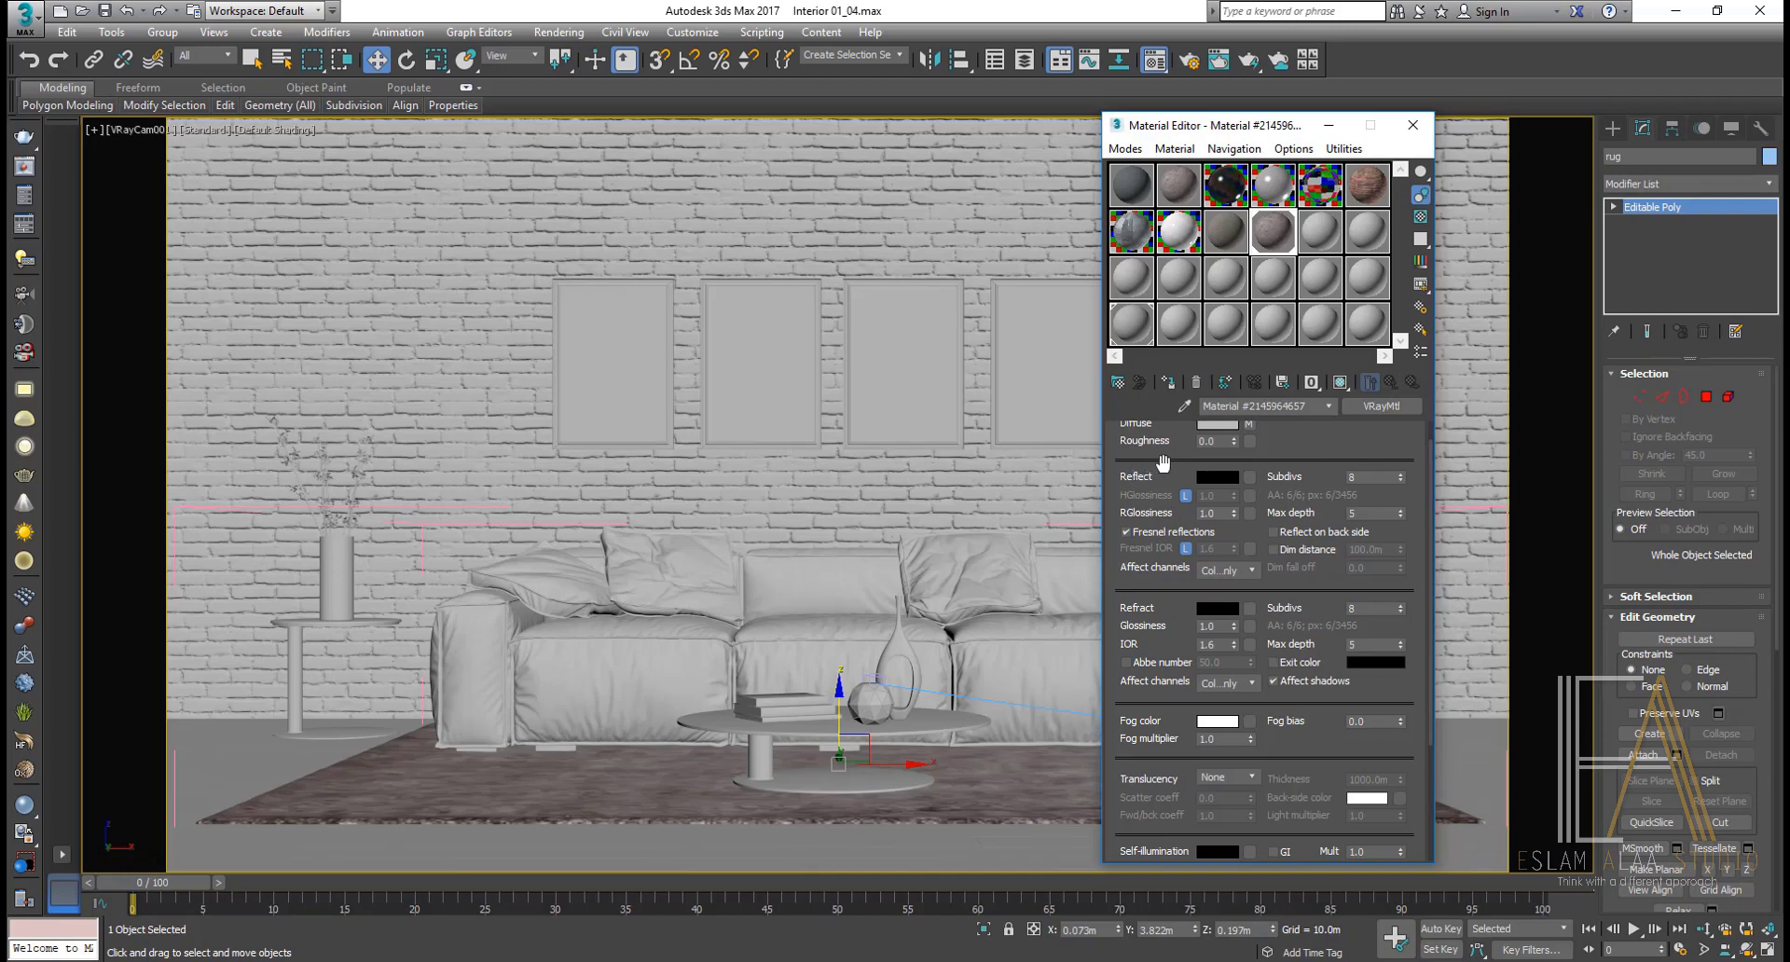
{"action": "left_click", "coordinate": [1185, 548]}
{"action": "double_click", "coordinate": [1202, 548]}
{"action": "type", "text": "1.4"}
Step: Set the rug material's Reflect colour to dark grey RGB 20, checking it in a magnified preview
{"action": "left_click", "coordinate": [1216, 477]}
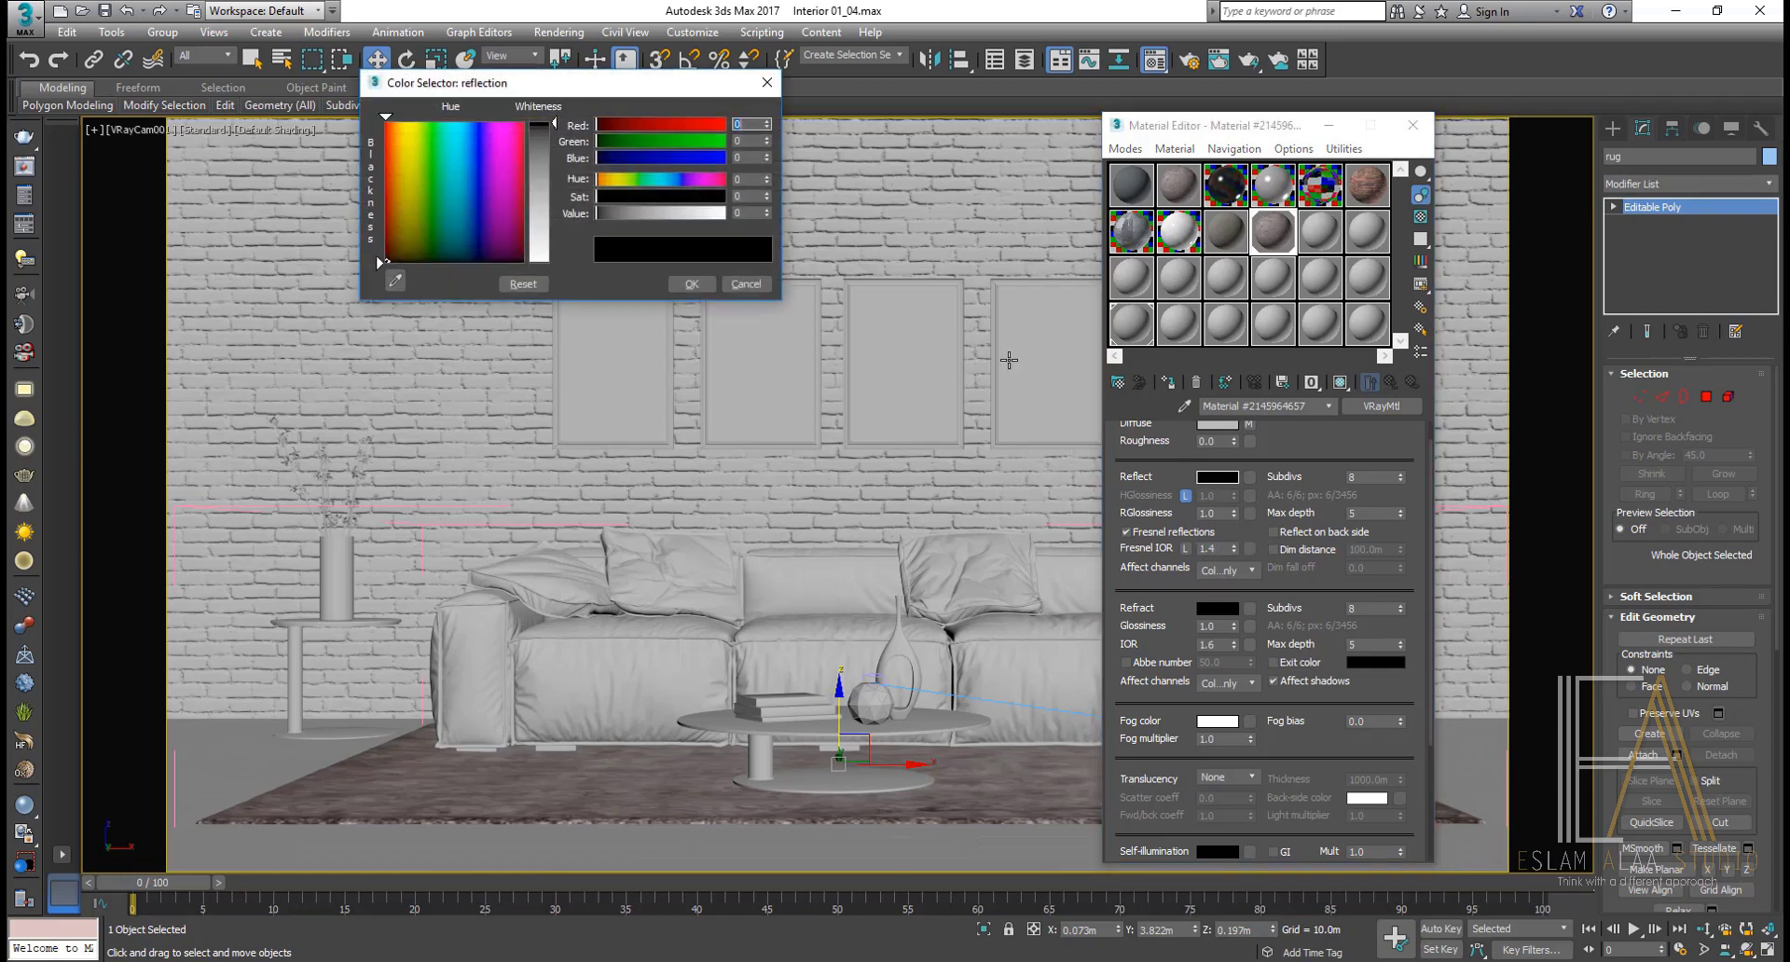
{"action": "left_click_drag", "start_coordinate": [556, 124], "coordinate": [557, 141]}
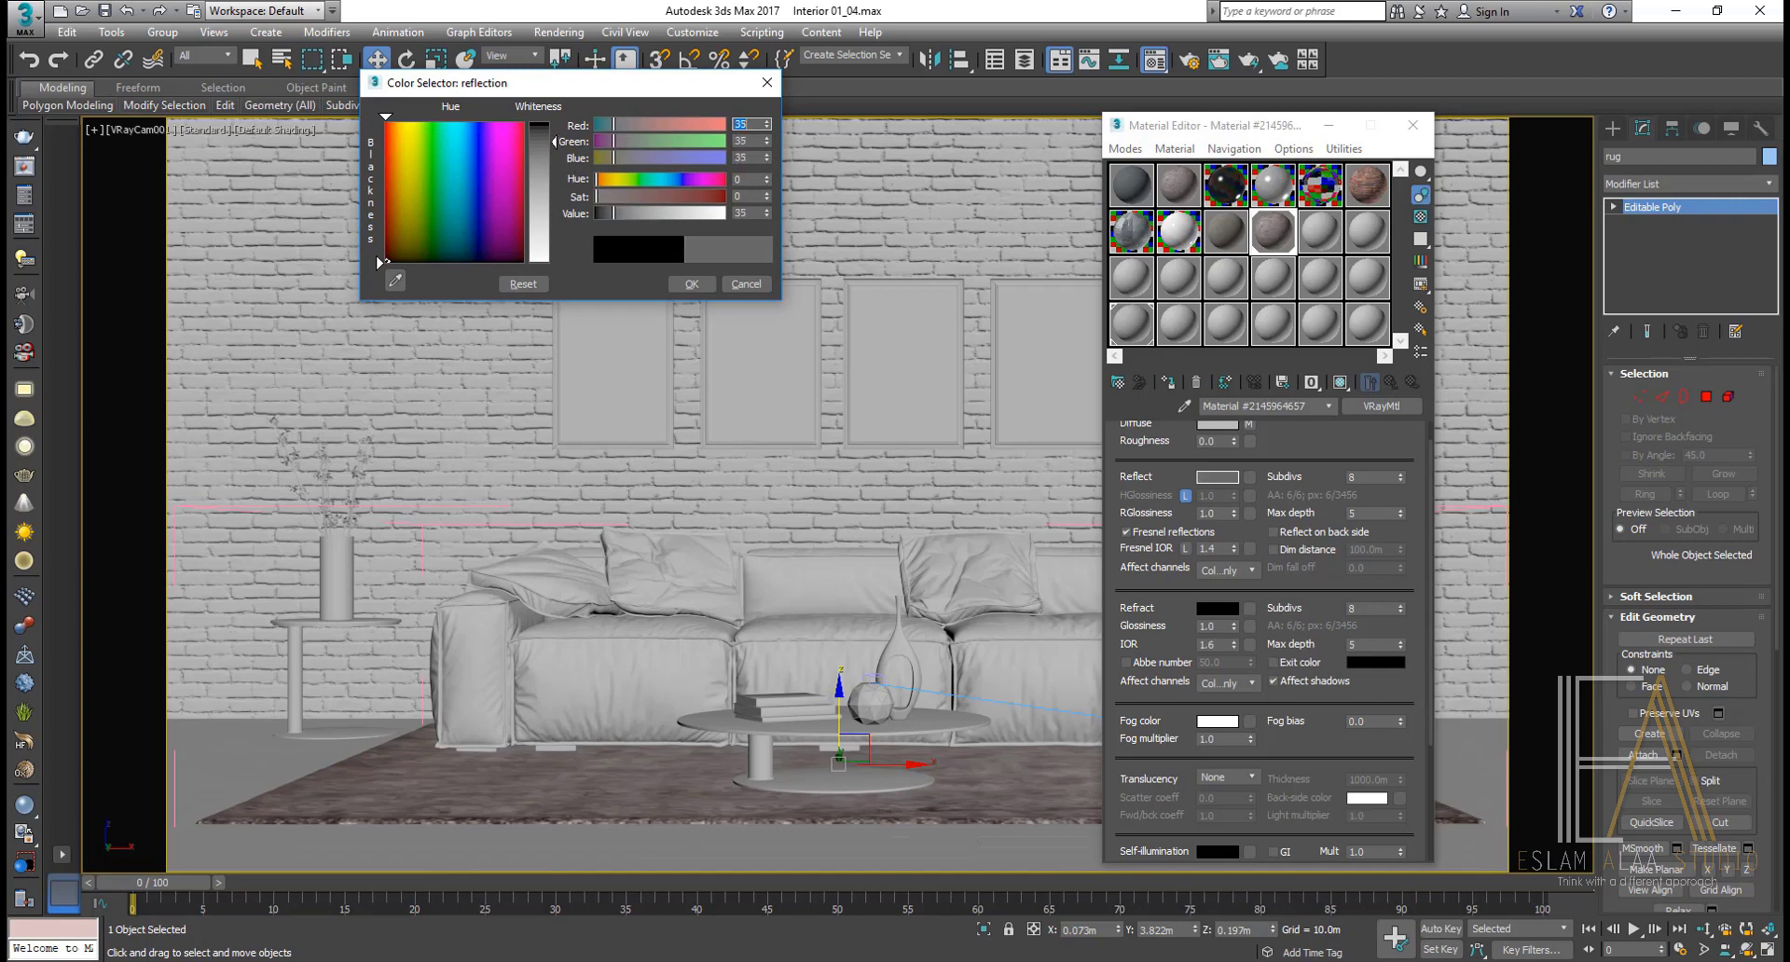
{"action": "left_click", "coordinate": [704, 287]}
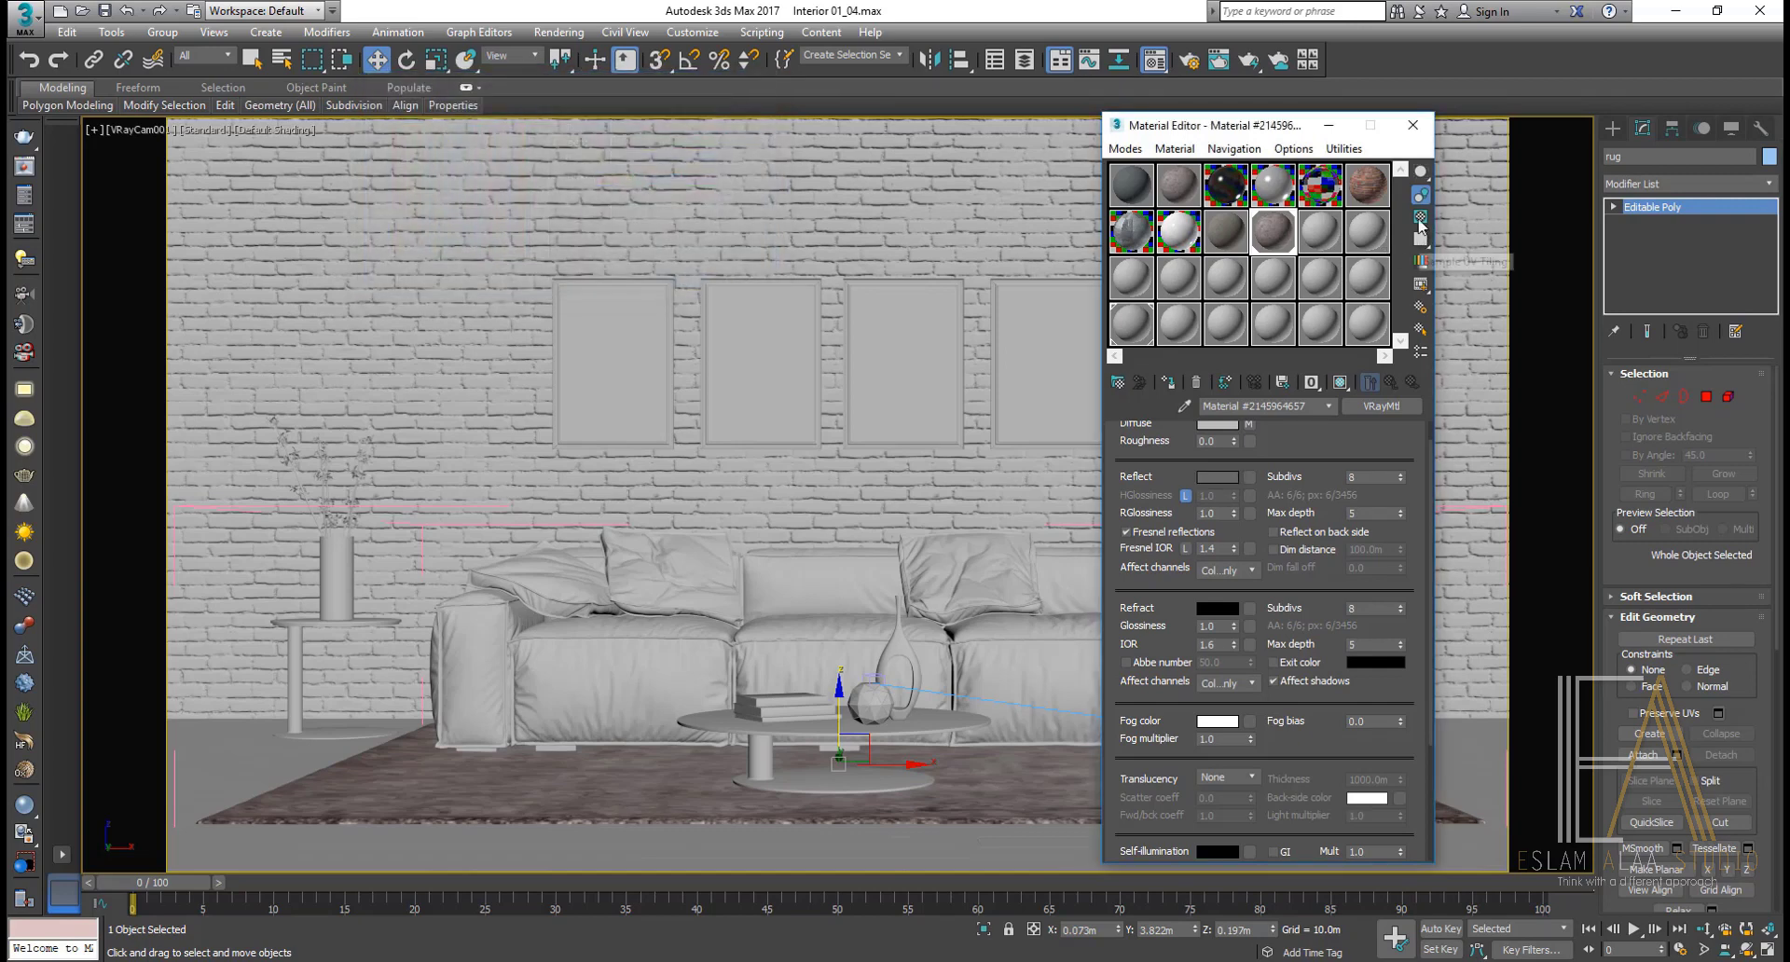
{"action": "double_click", "coordinate": [1266, 235]}
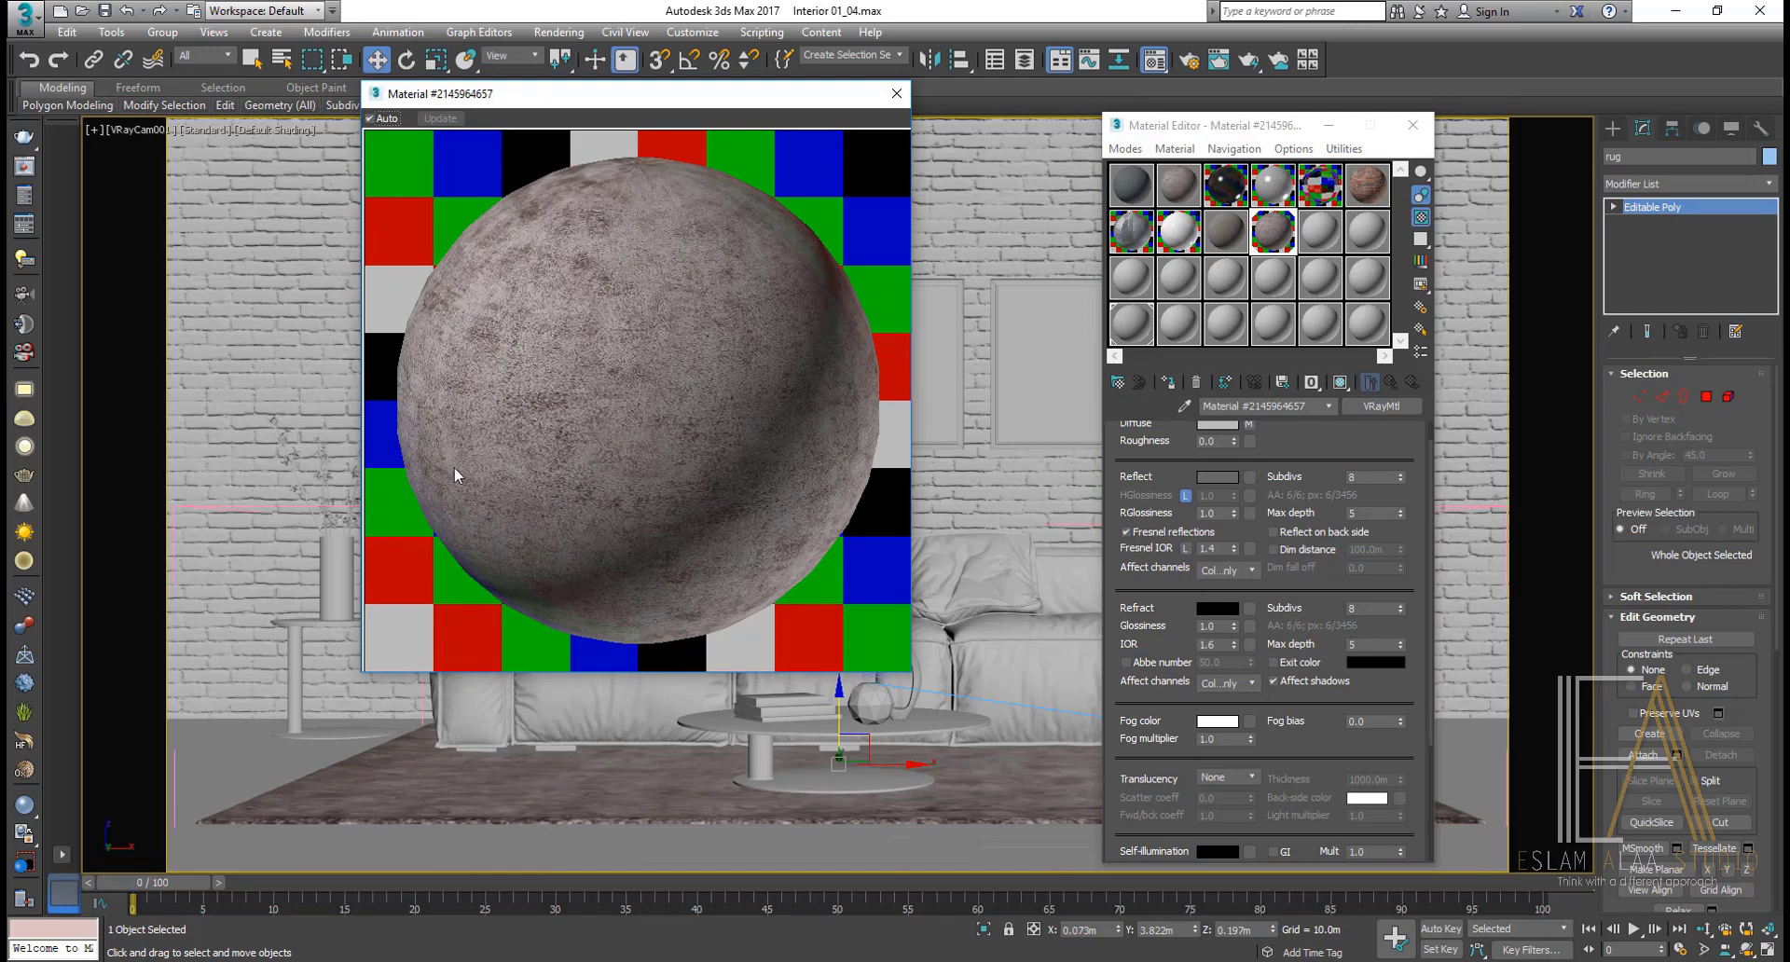
{"action": "left_click", "coordinate": [1214, 478]}
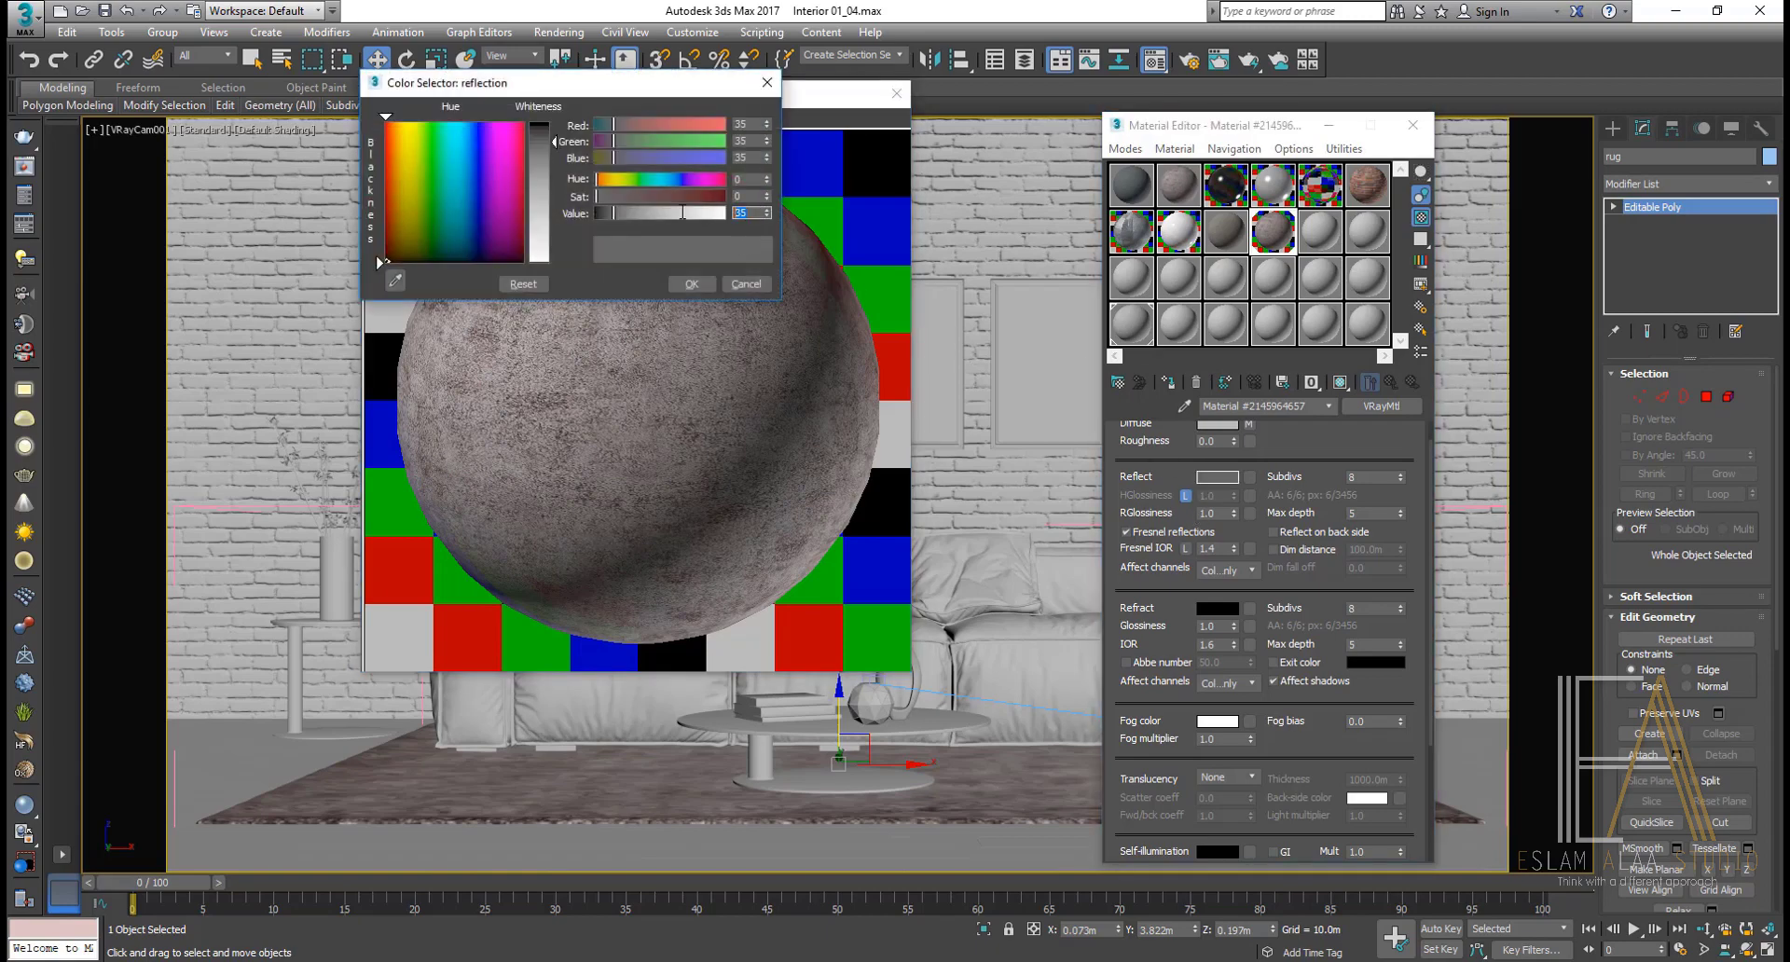
{"action": "type", "text": "20"}
{"action": "key", "text": "Return"}
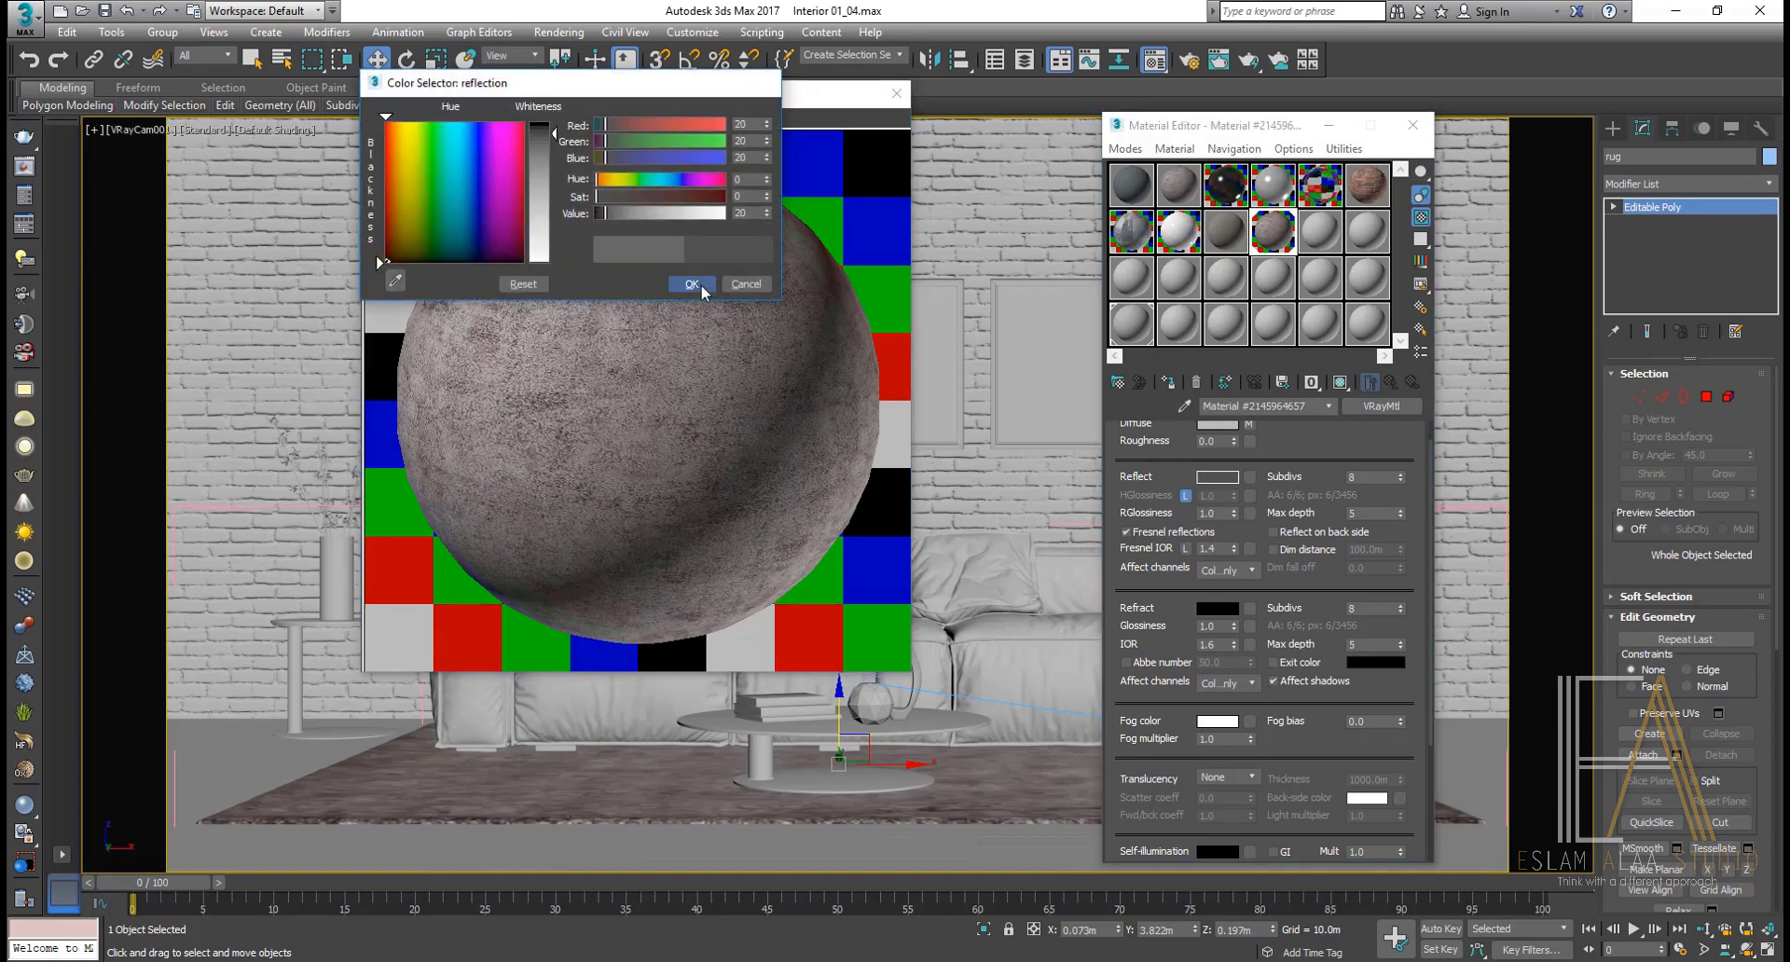
{"action": "left_click", "coordinate": [701, 284]}
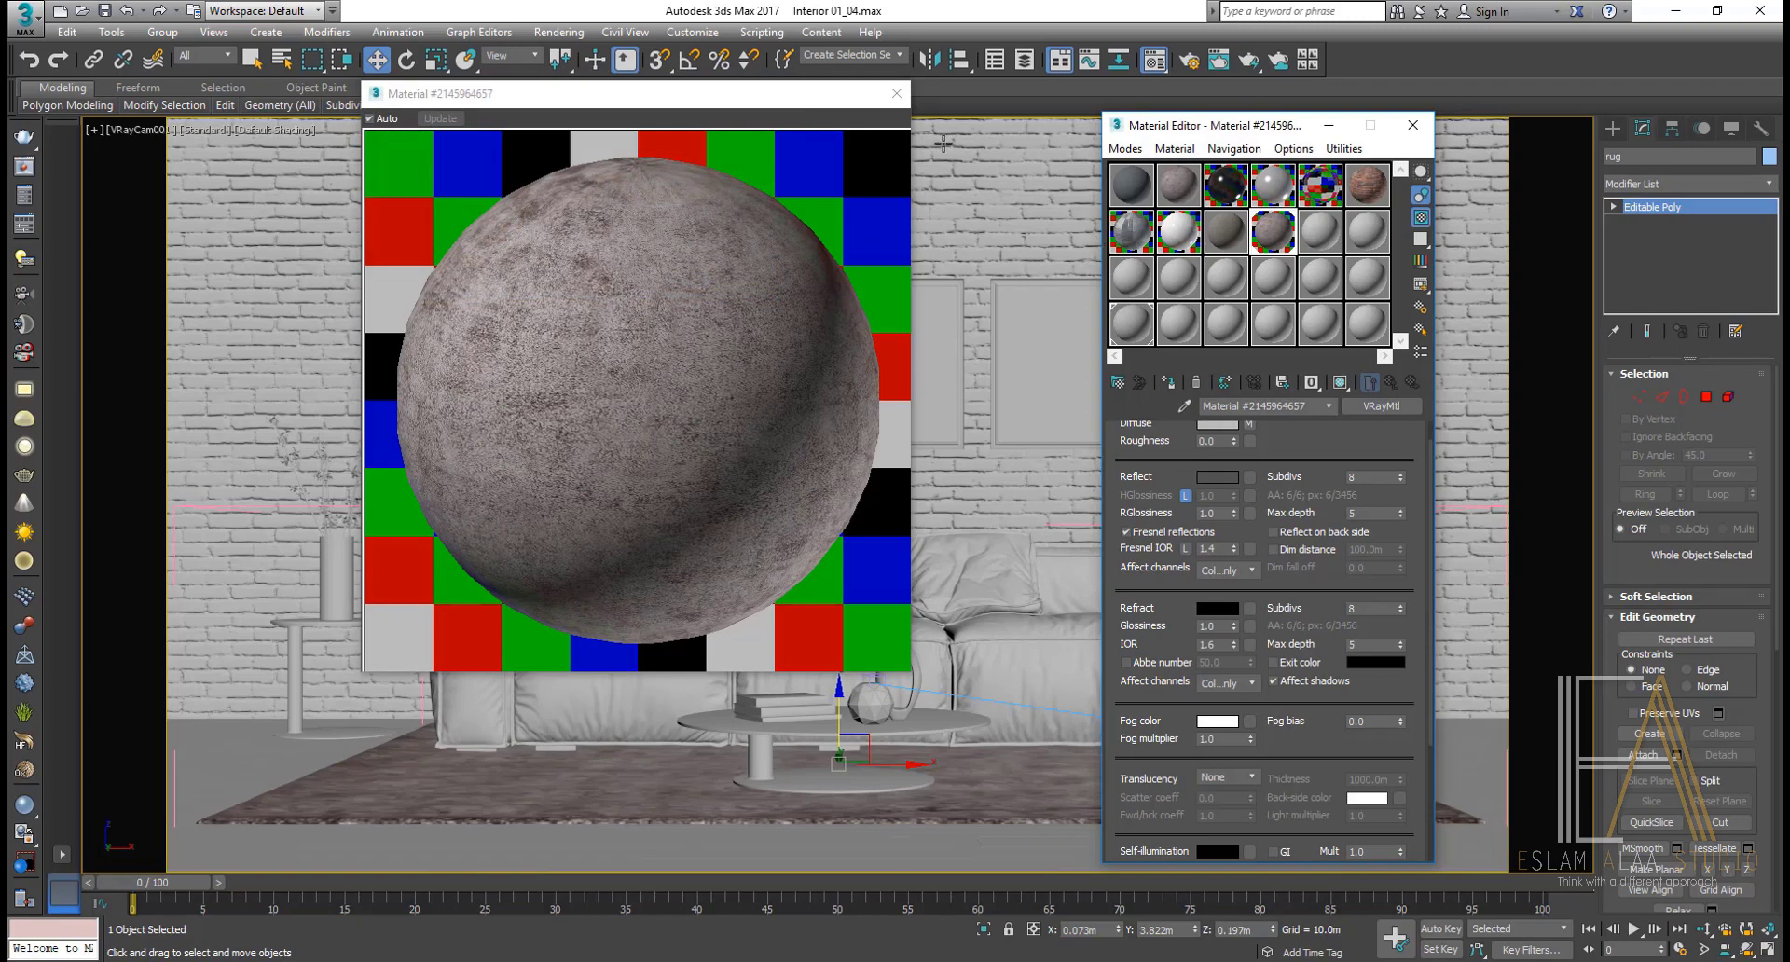
{"action": "left_click", "coordinate": [897, 93]}
Step: Load rug_b.jpg as a Bitmap in the rug material's Bump map slot
{"action": "left_click_drag", "start_coordinate": [1142, 578], "coordinate": [1151, 427]}
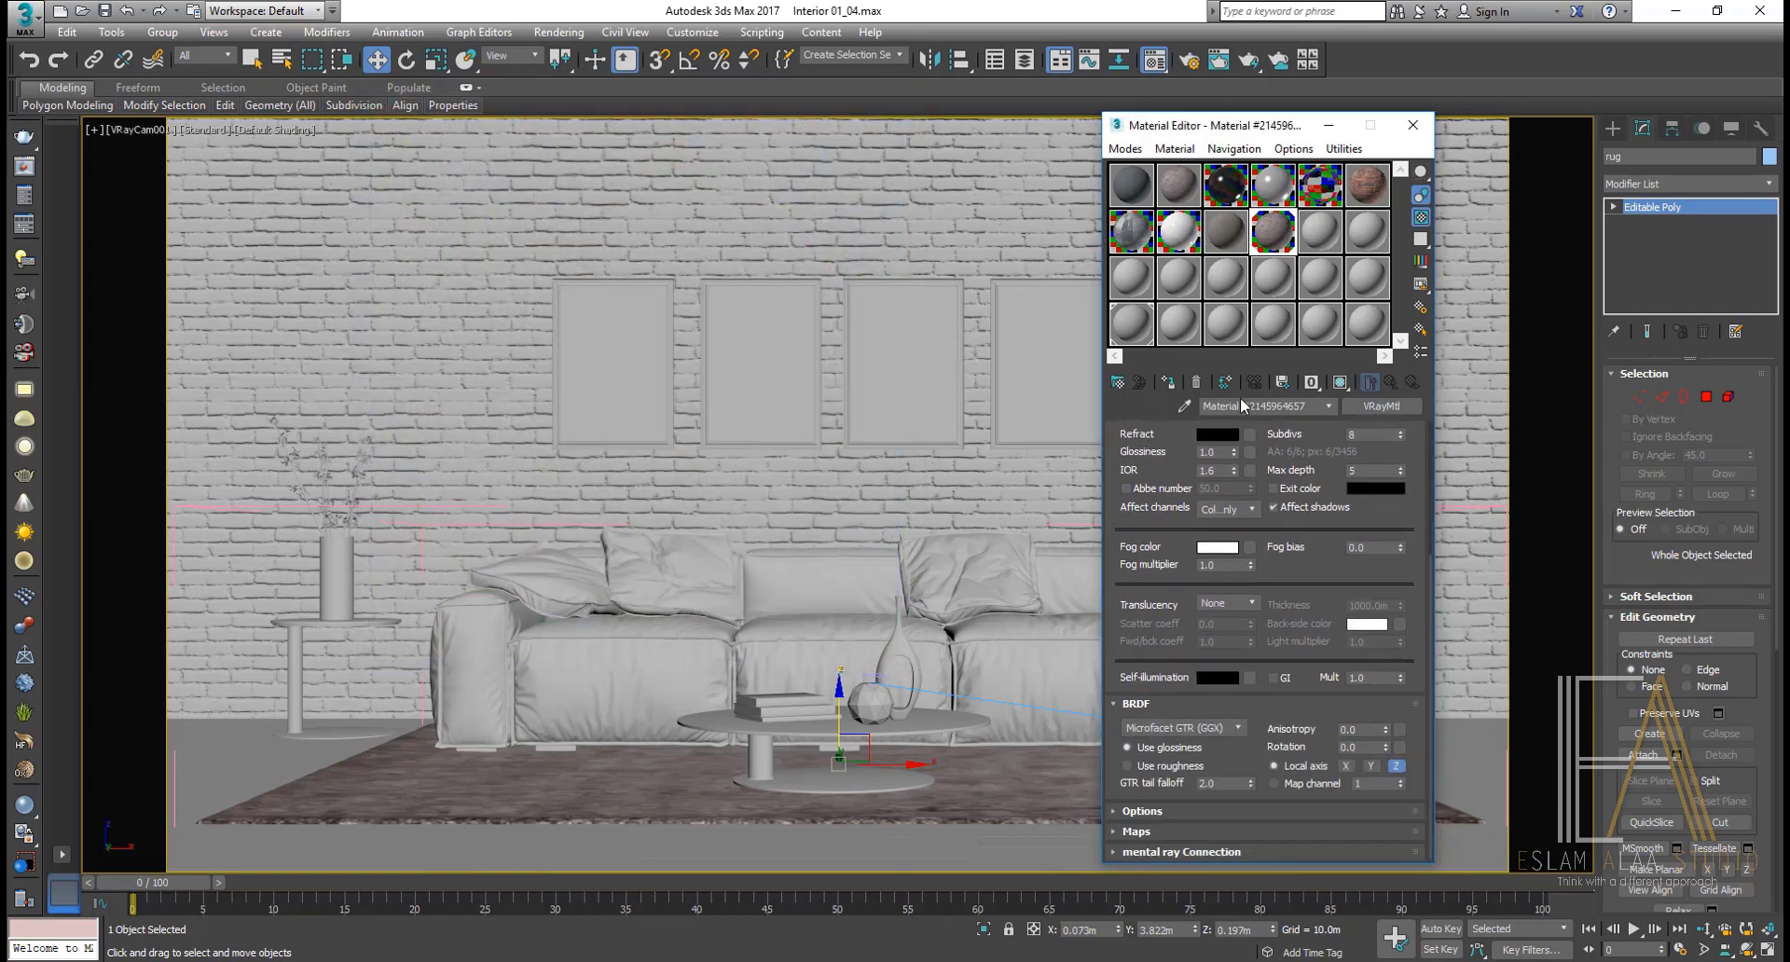
{"action": "left_click", "coordinate": [1183, 832]}
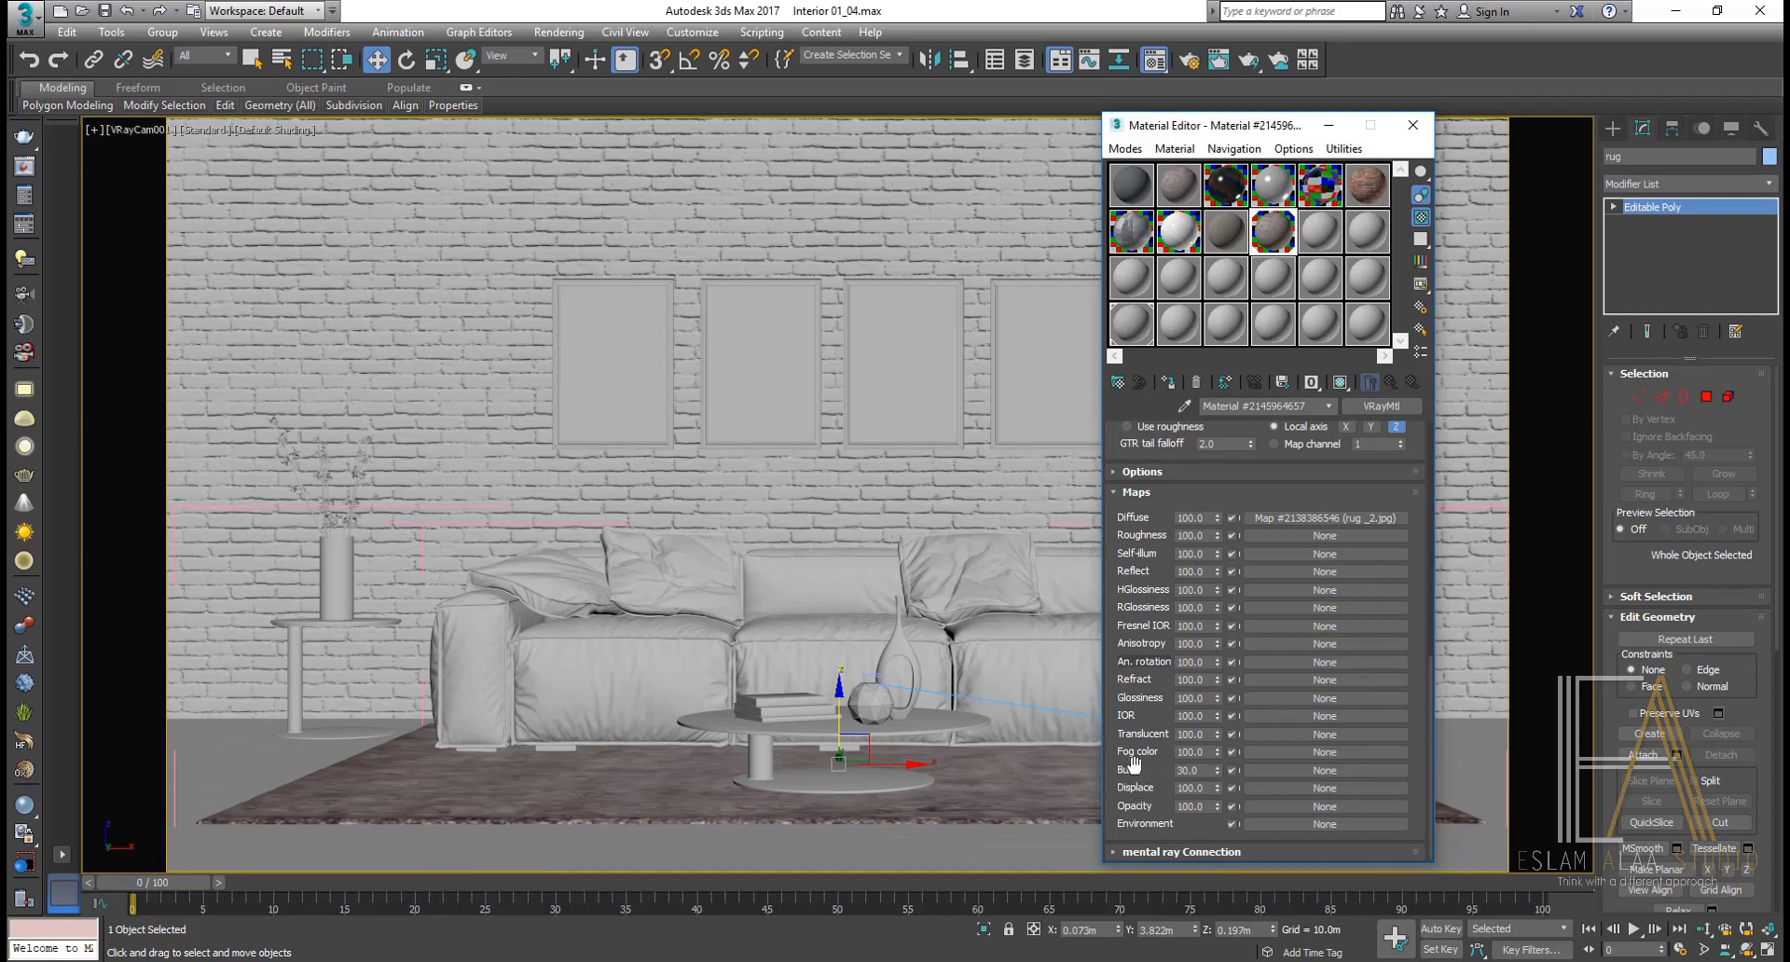
{"action": "left_click", "coordinate": [1300, 769]}
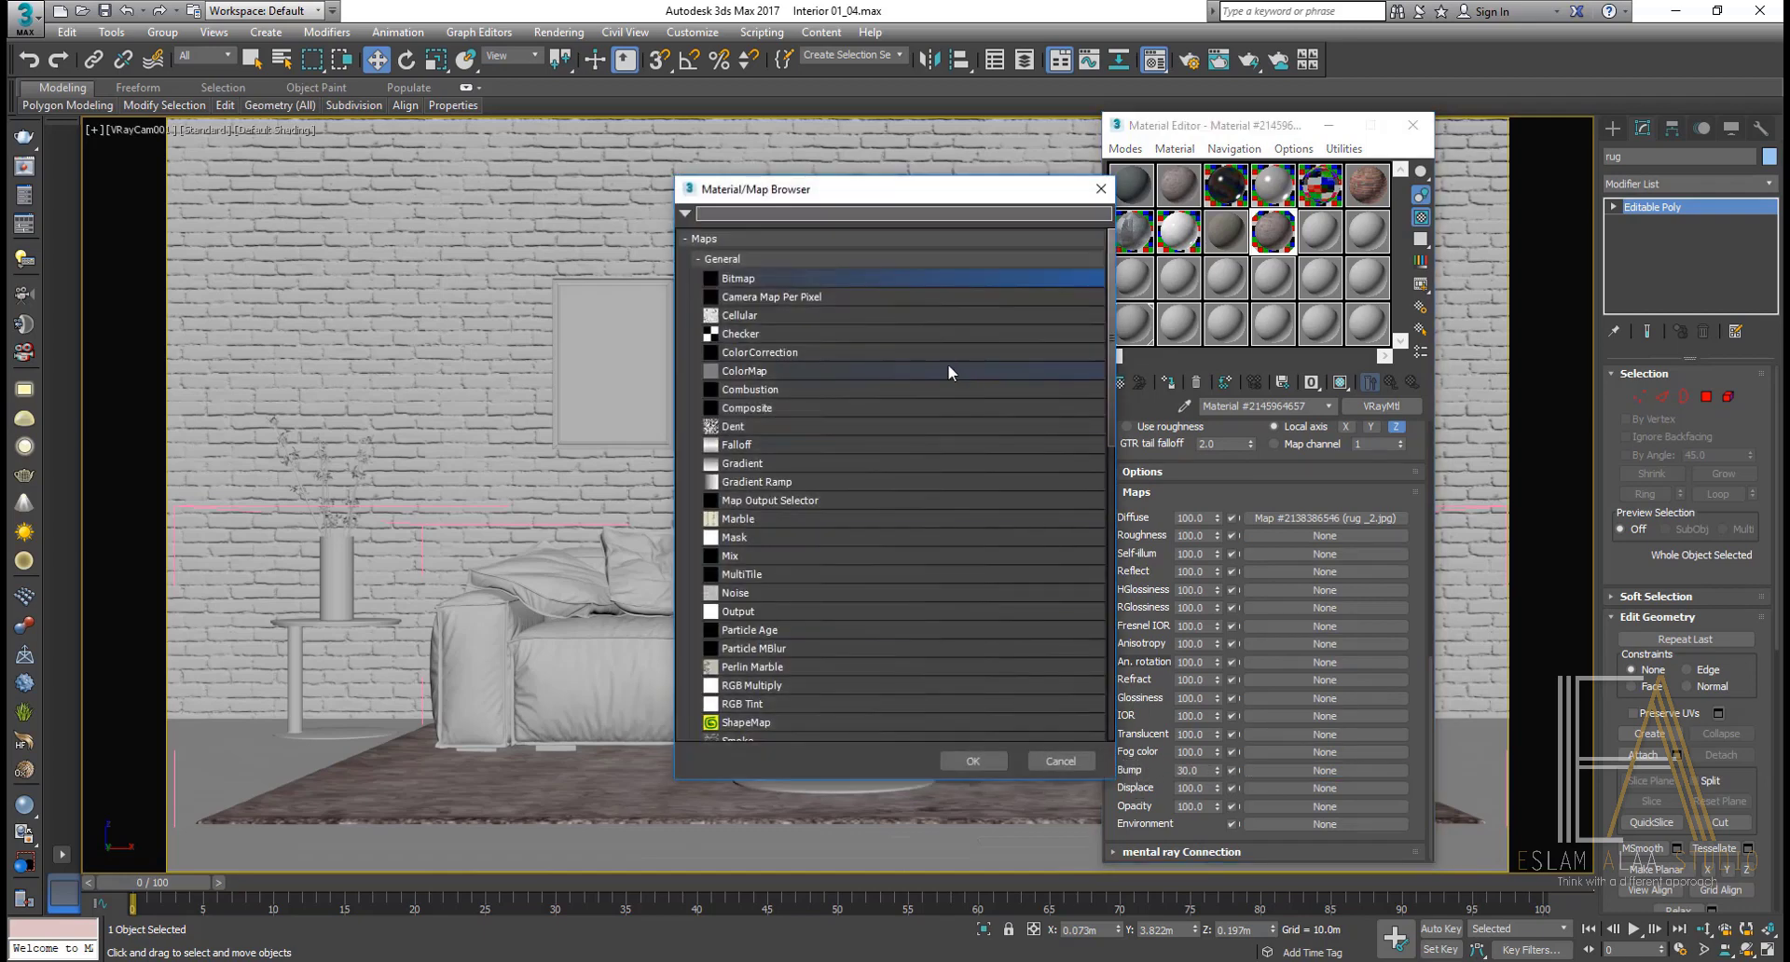
{"action": "double_click", "coordinate": [787, 278]}
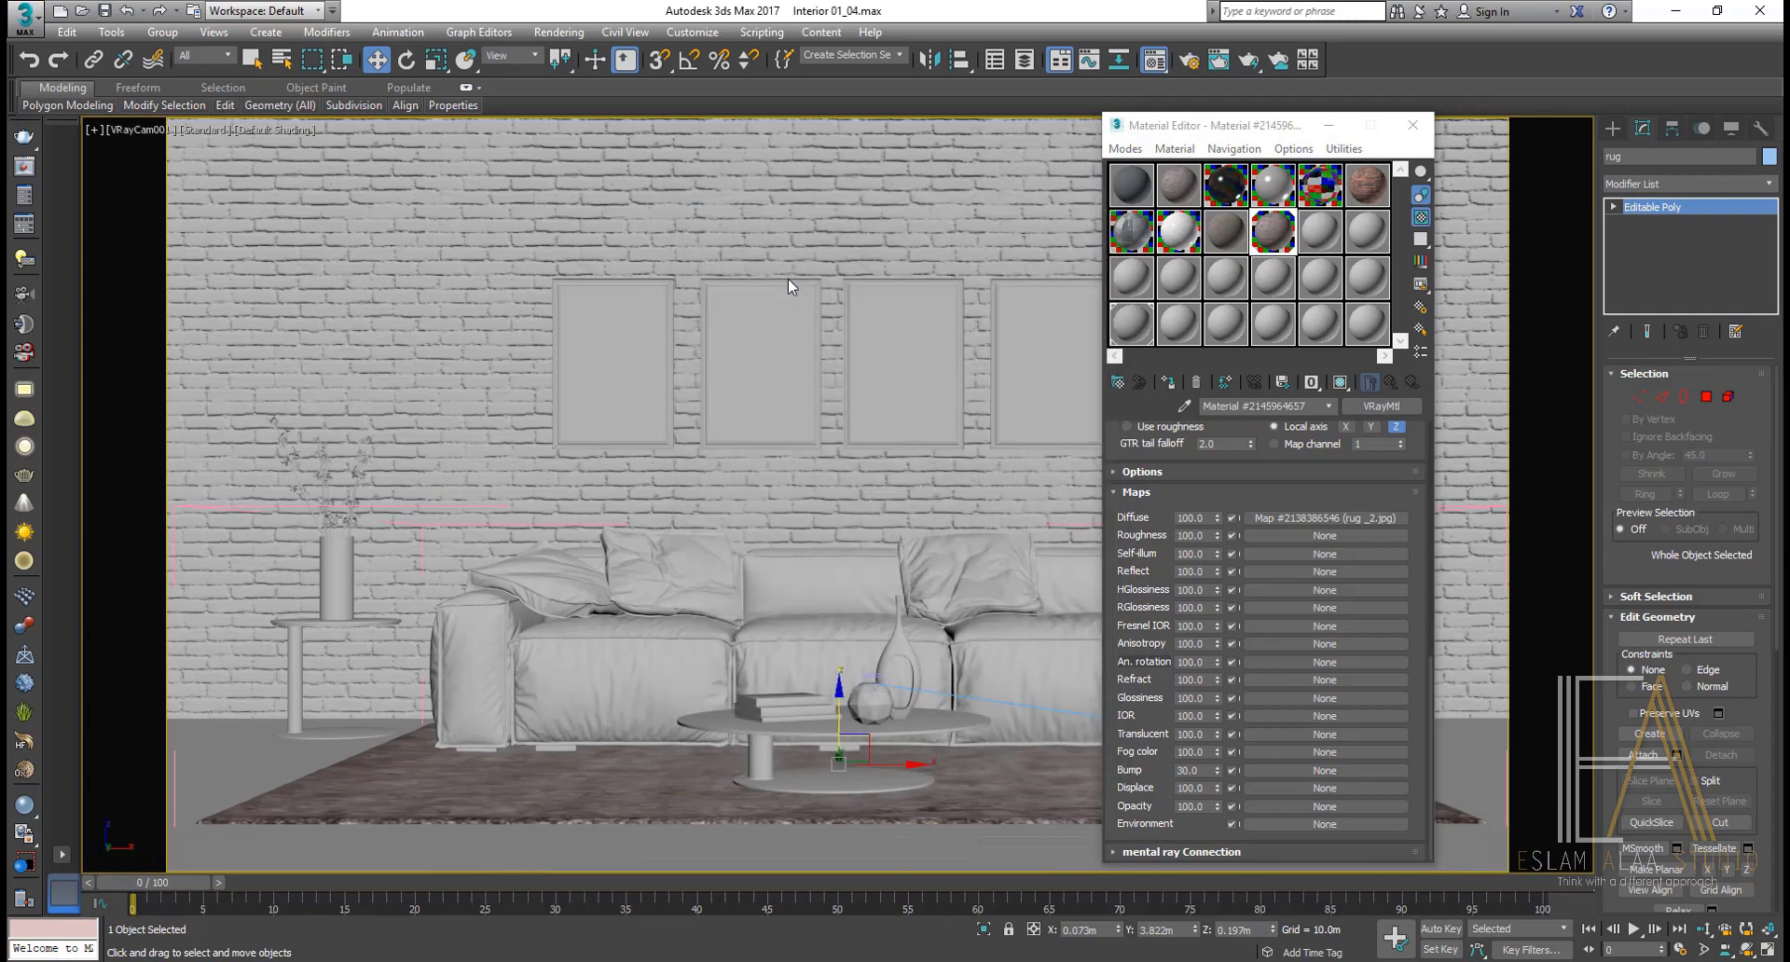
{"action": "scroll", "coordinate": [729, 366], "scroll_direction": "down", "scroll_amount": 2}
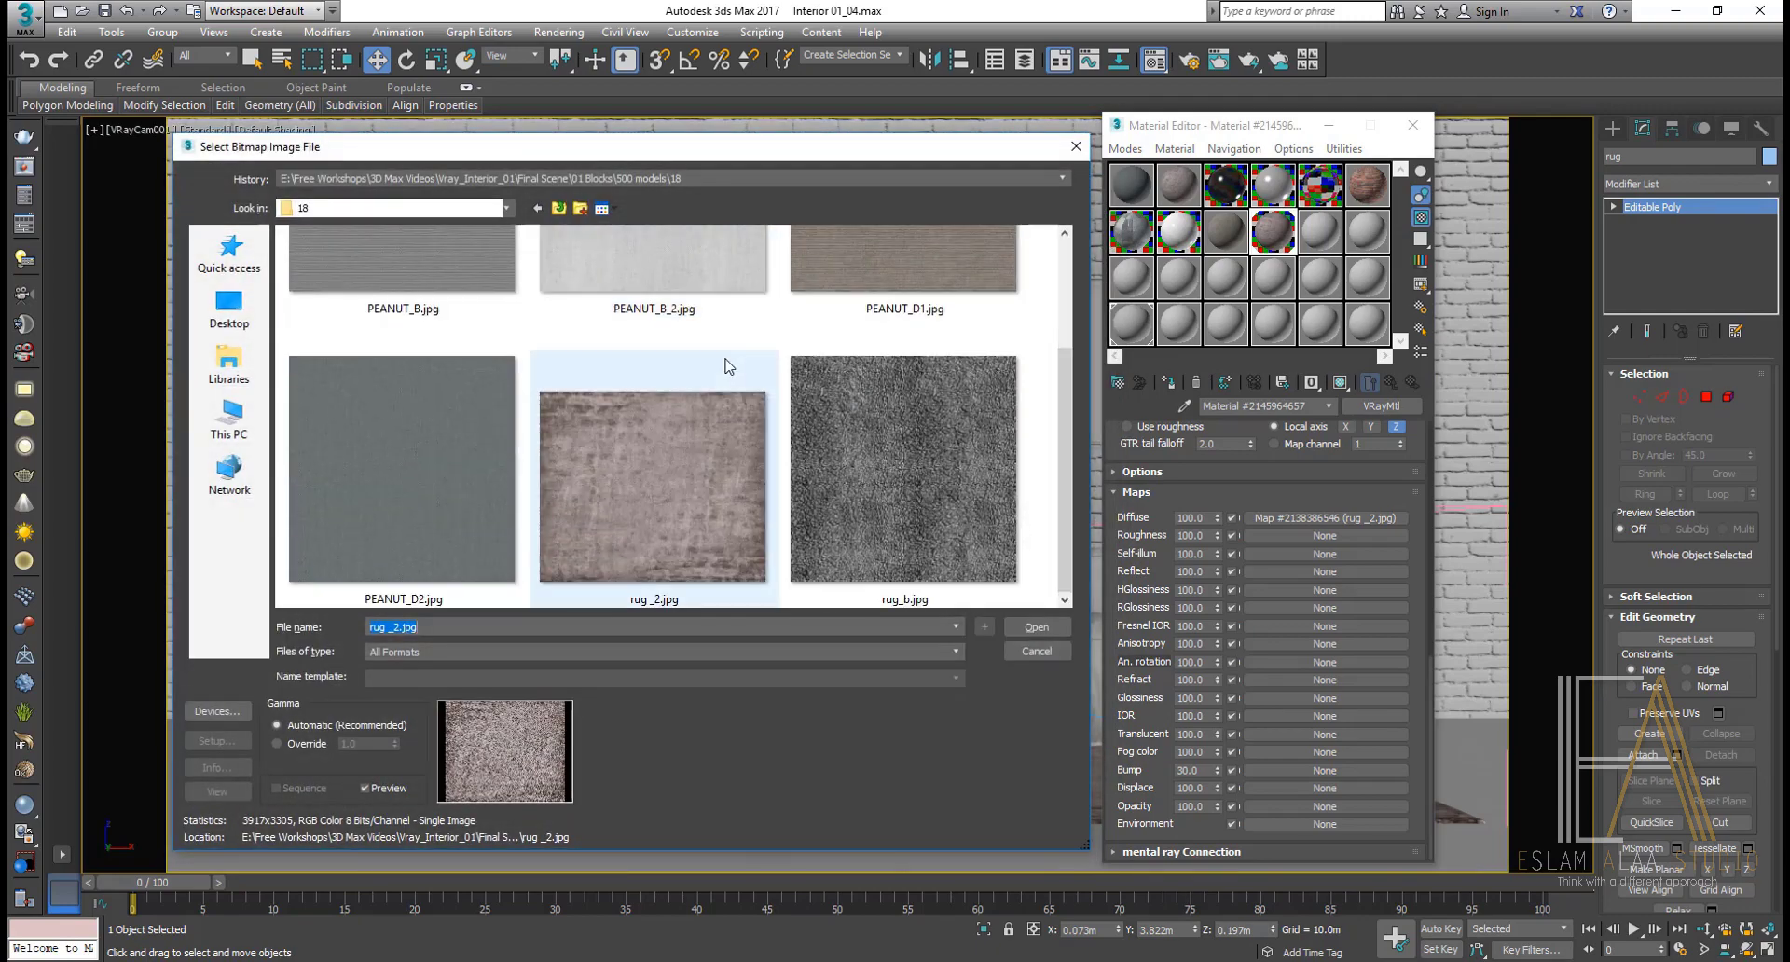
{"action": "mouse_move", "coordinate": [652, 486]}
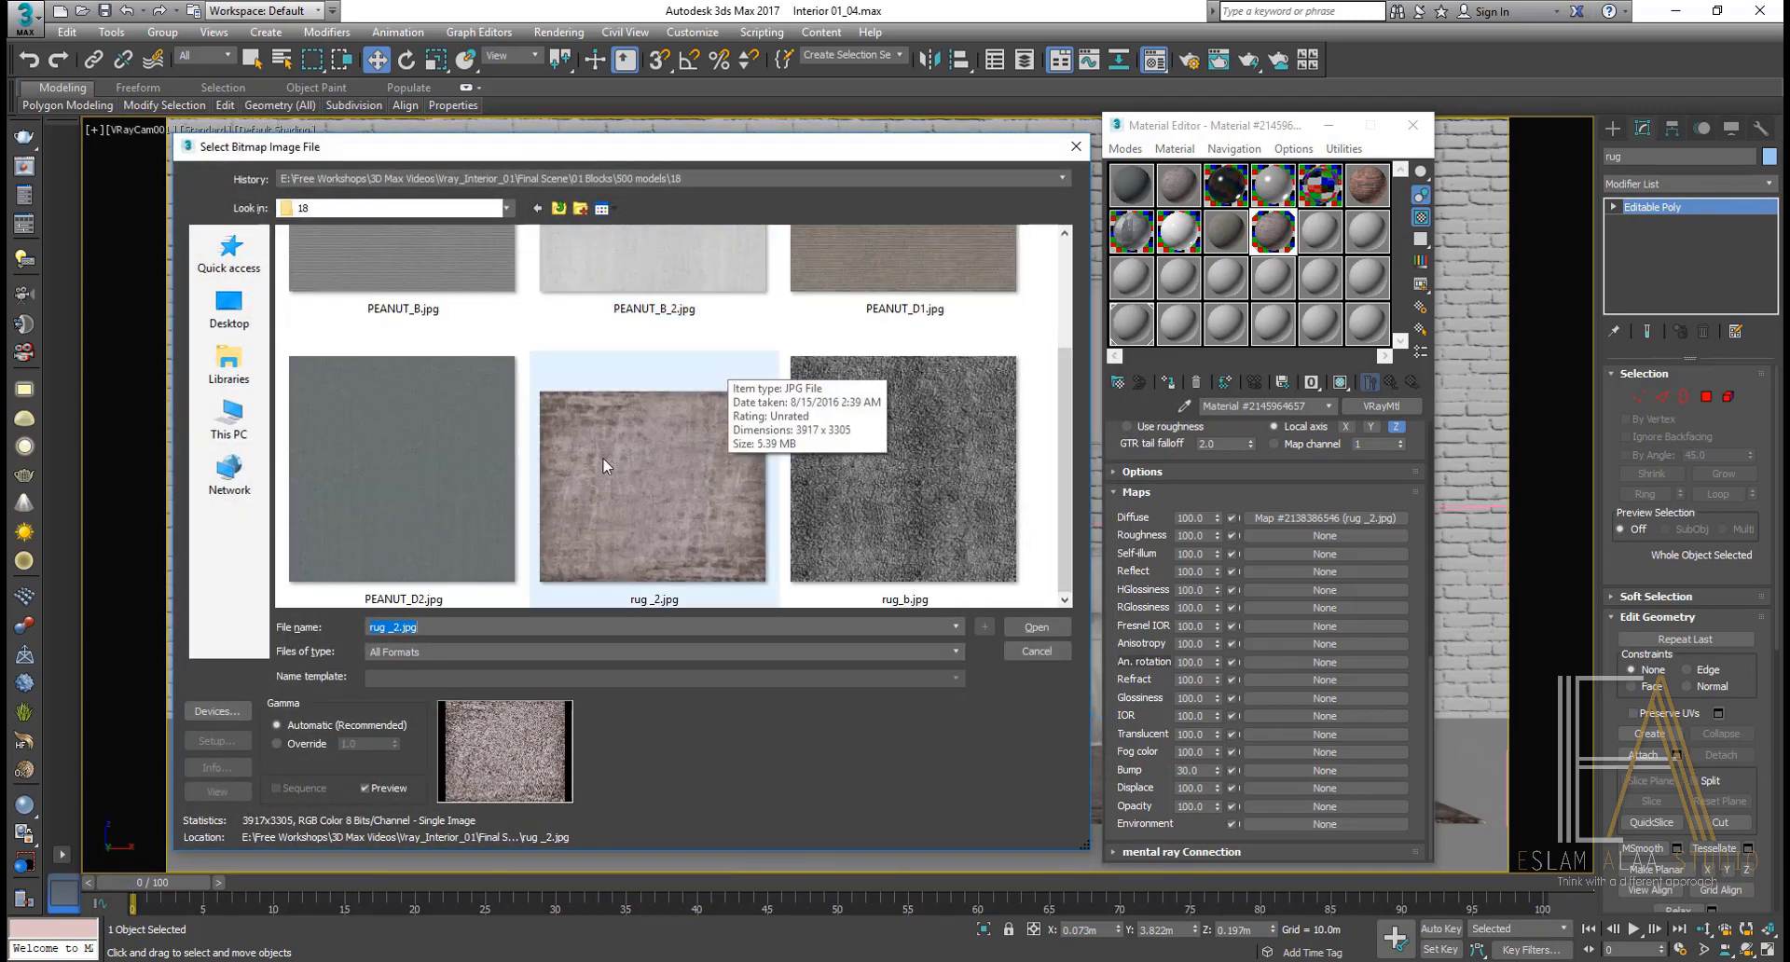
{"action": "left_click", "coordinate": [899, 501]}
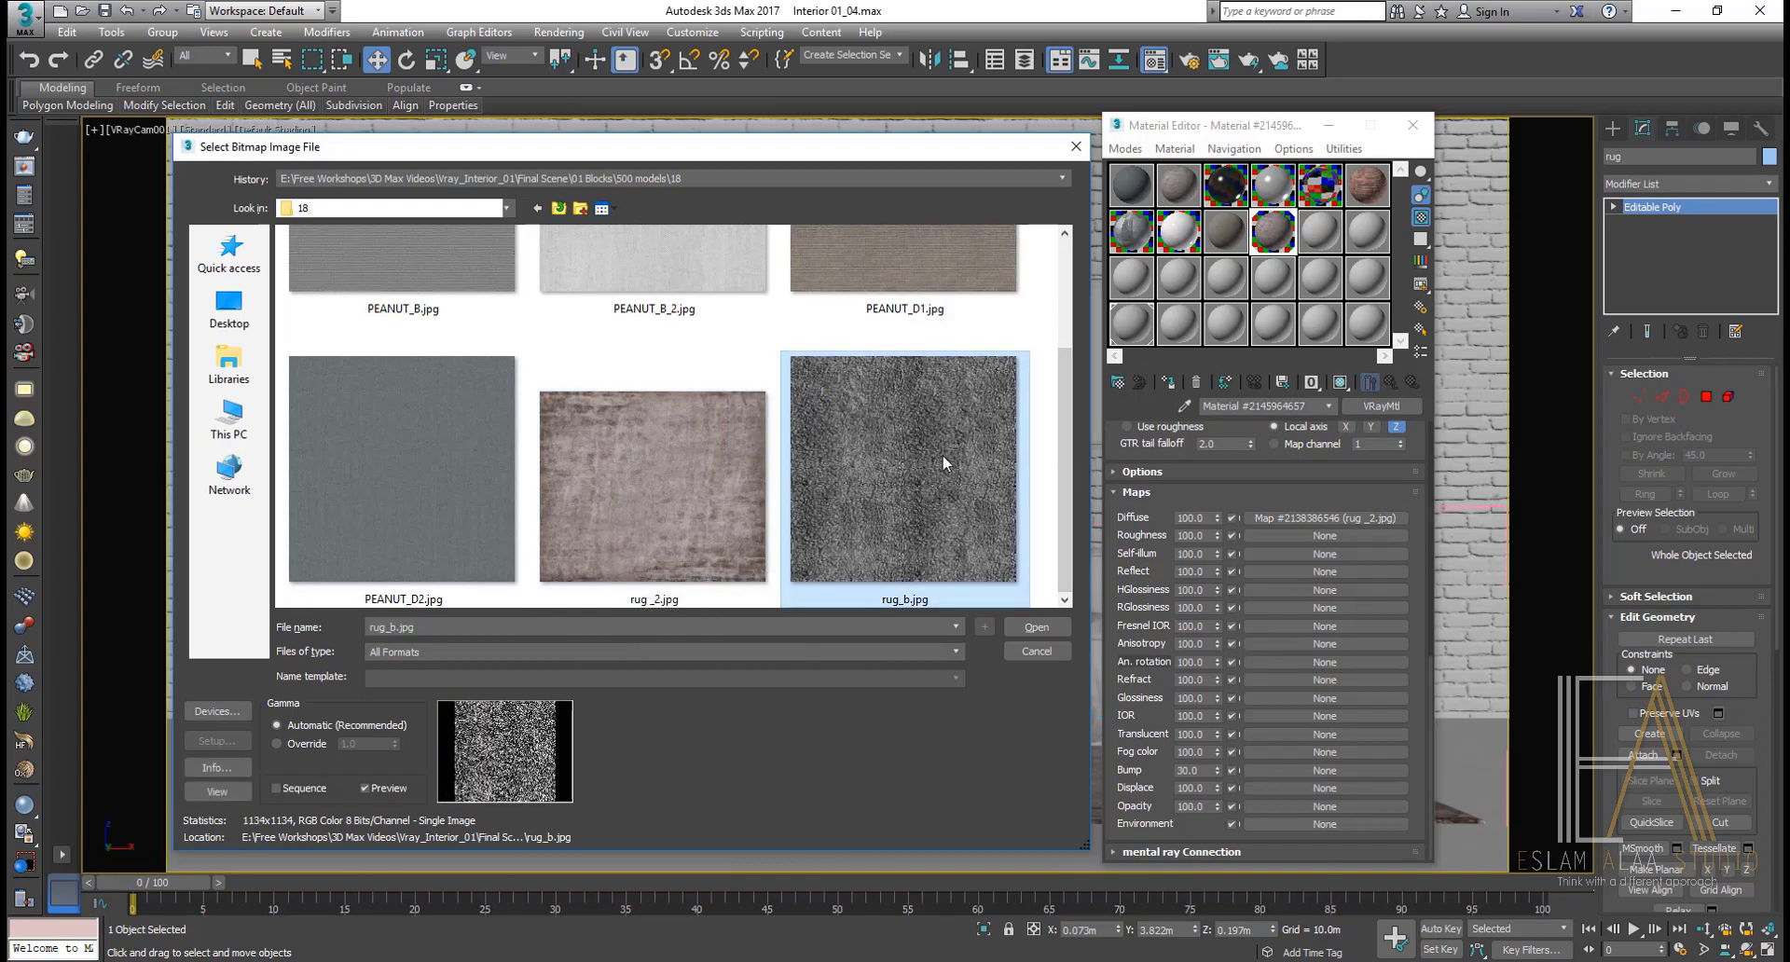
{"action": "double_click", "coordinate": [903, 457]}
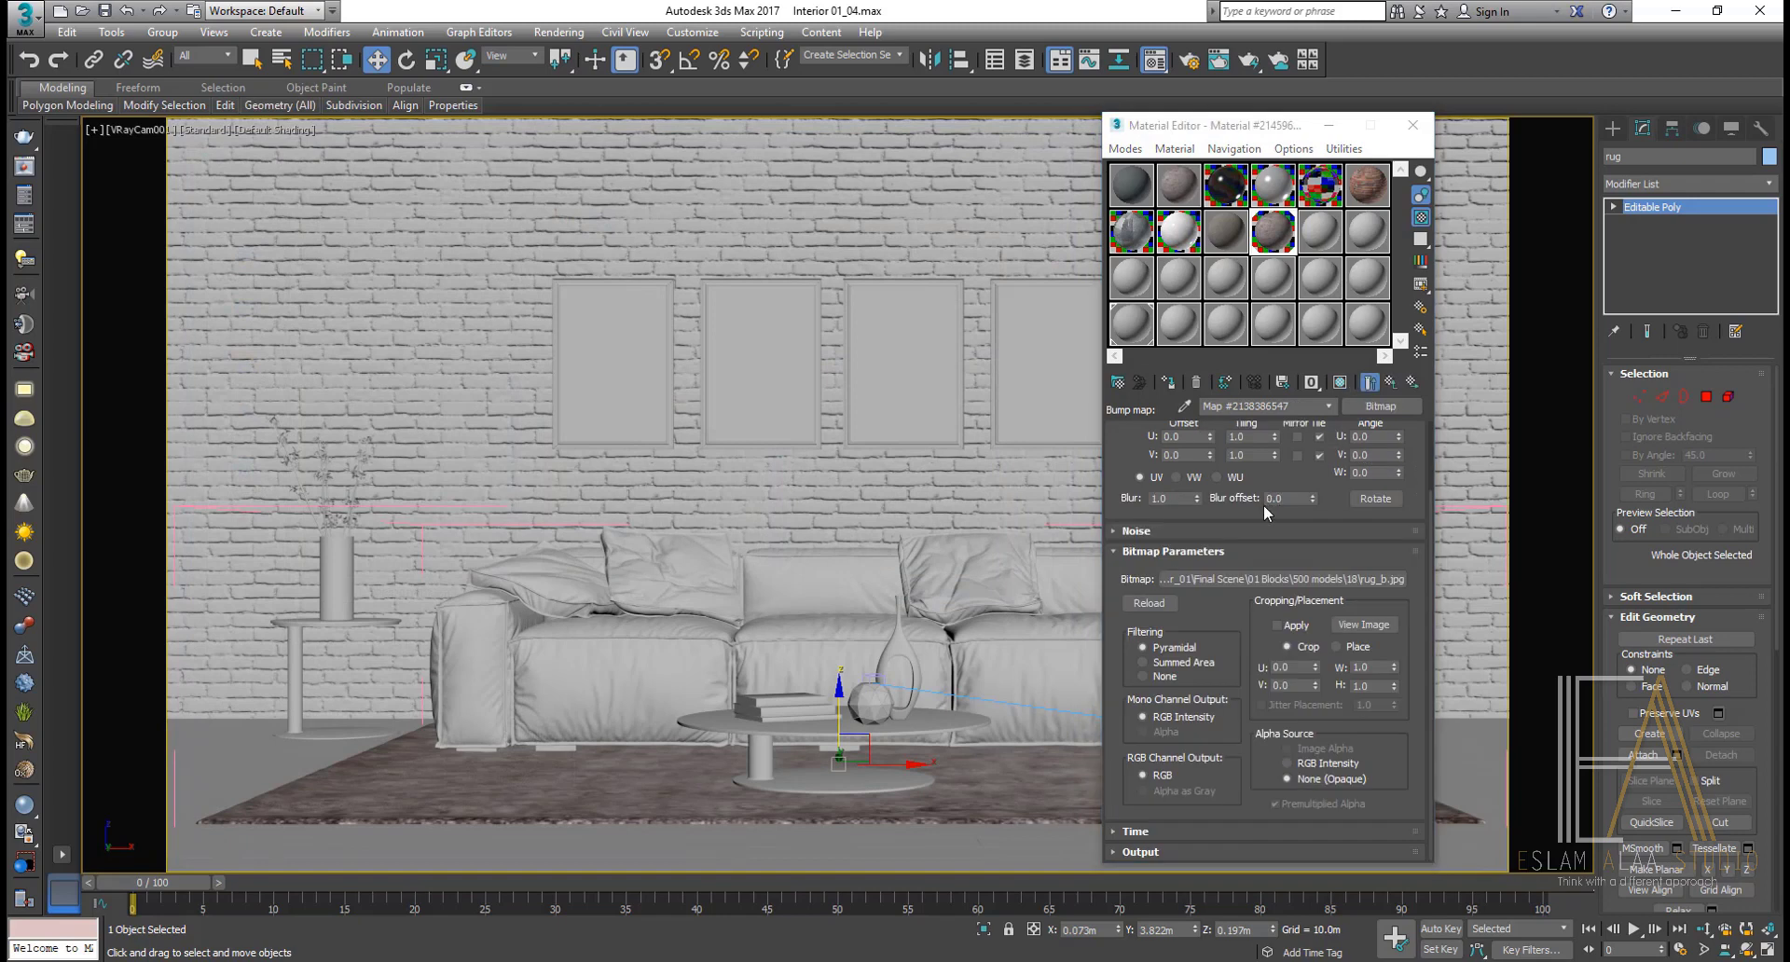
Step: Magnify the bump map preview and try U/V tiling values of 0.5 and 2.5
{"action": "double_click", "coordinate": [1277, 235]}
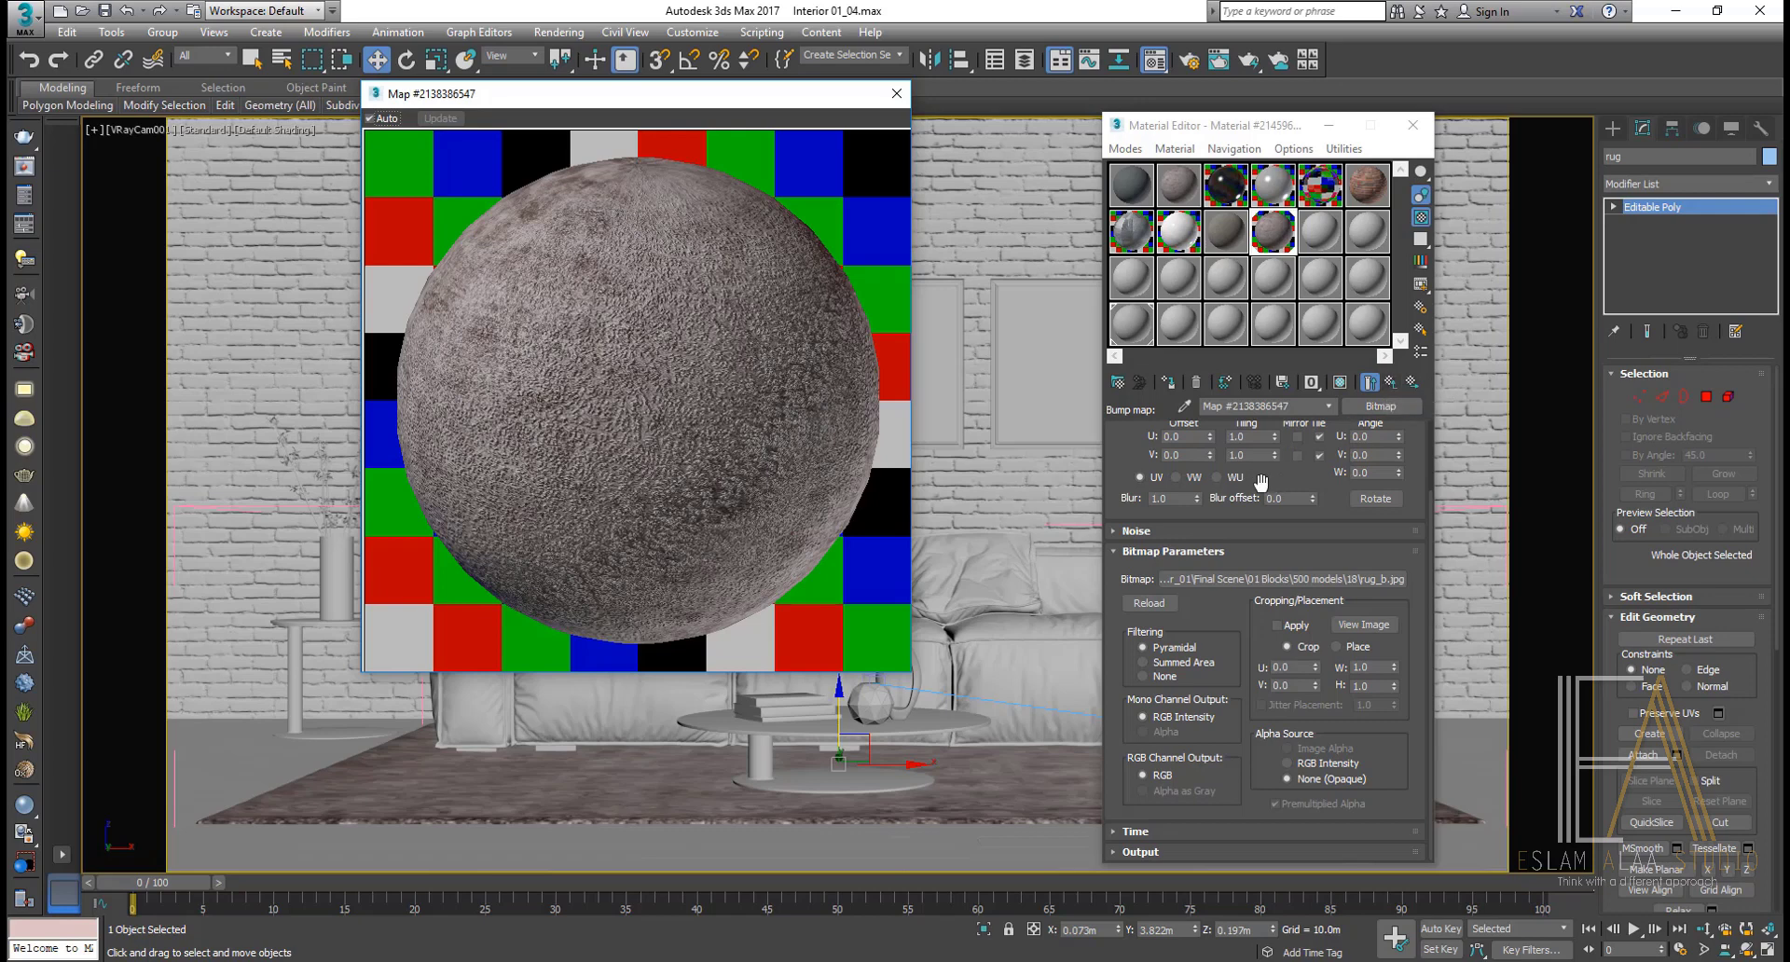
{"action": "scroll", "coordinate": [1240, 512], "scroll_direction": "up", "scroll_amount": 2}
{"action": "left_click_drag", "start_coordinate": [1257, 494], "coordinate": [1196, 499]}
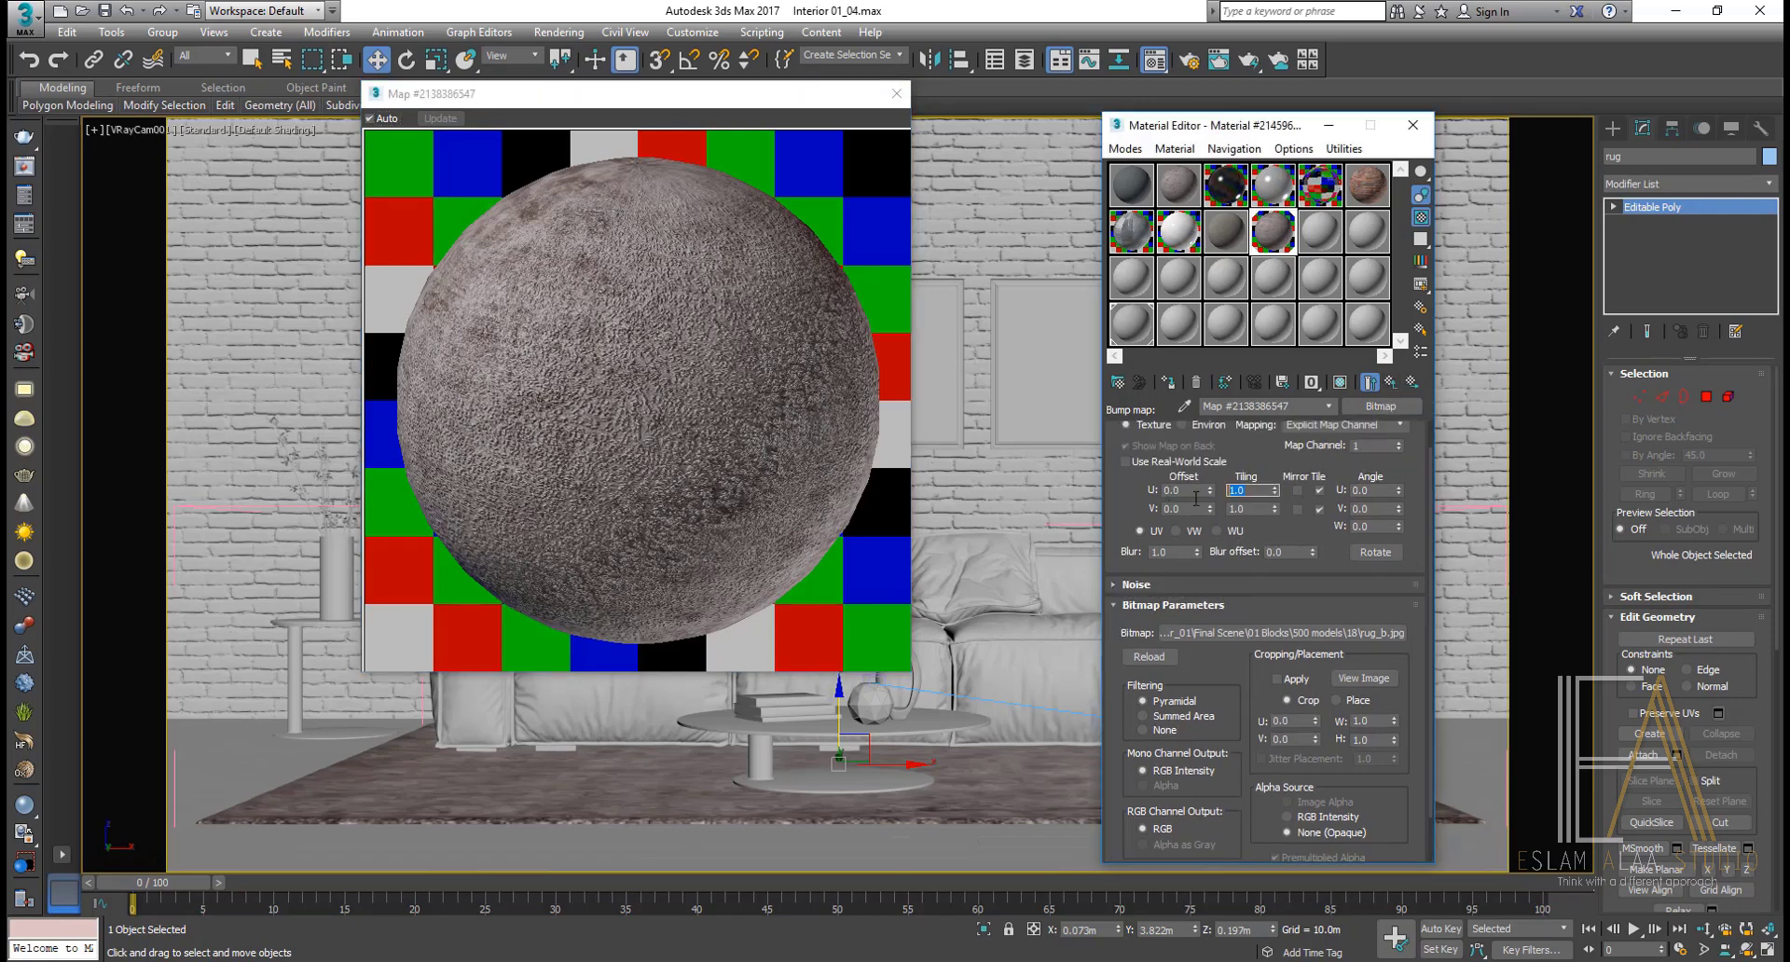
{"action": "type", "text": "5"}
{"action": "key", "text": "Tab"}
{"action": "type", "text": ".5"}
{"action": "key", "text": "Return"}
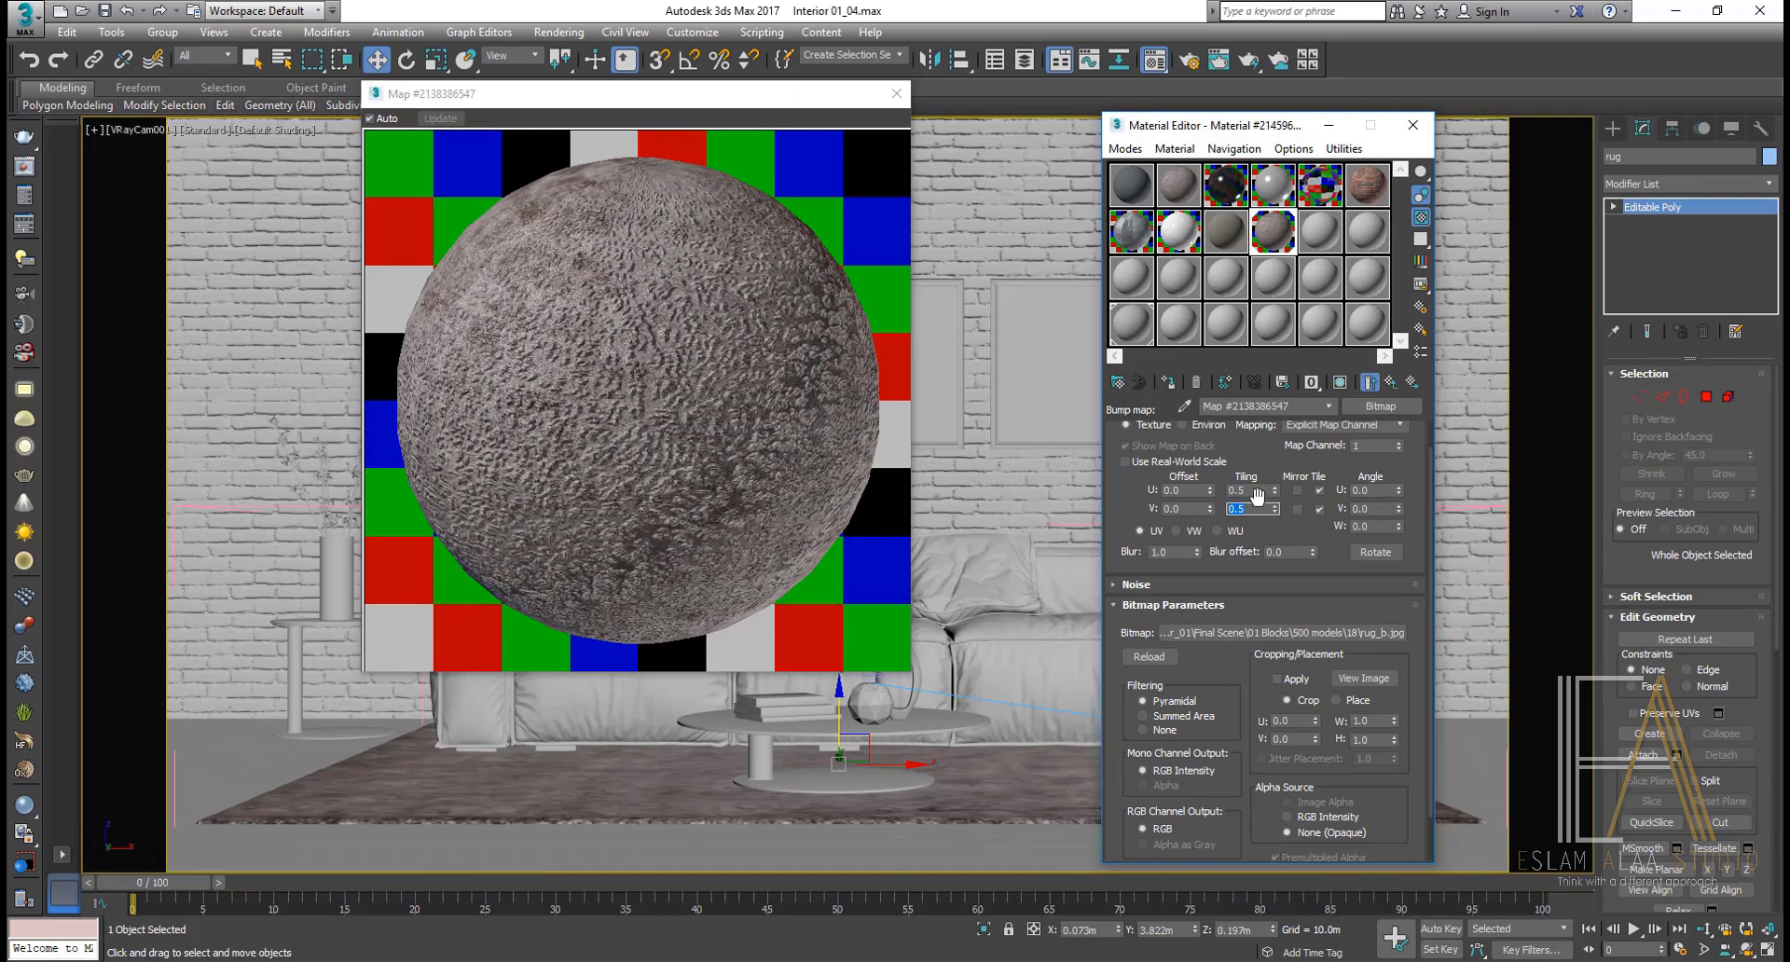
{"action": "left_click", "coordinate": [1230, 491]}
{"action": "key", "text": "Tab"}
{"action": "type", "text": "2.5"}
{"action": "key", "text": "Return"}
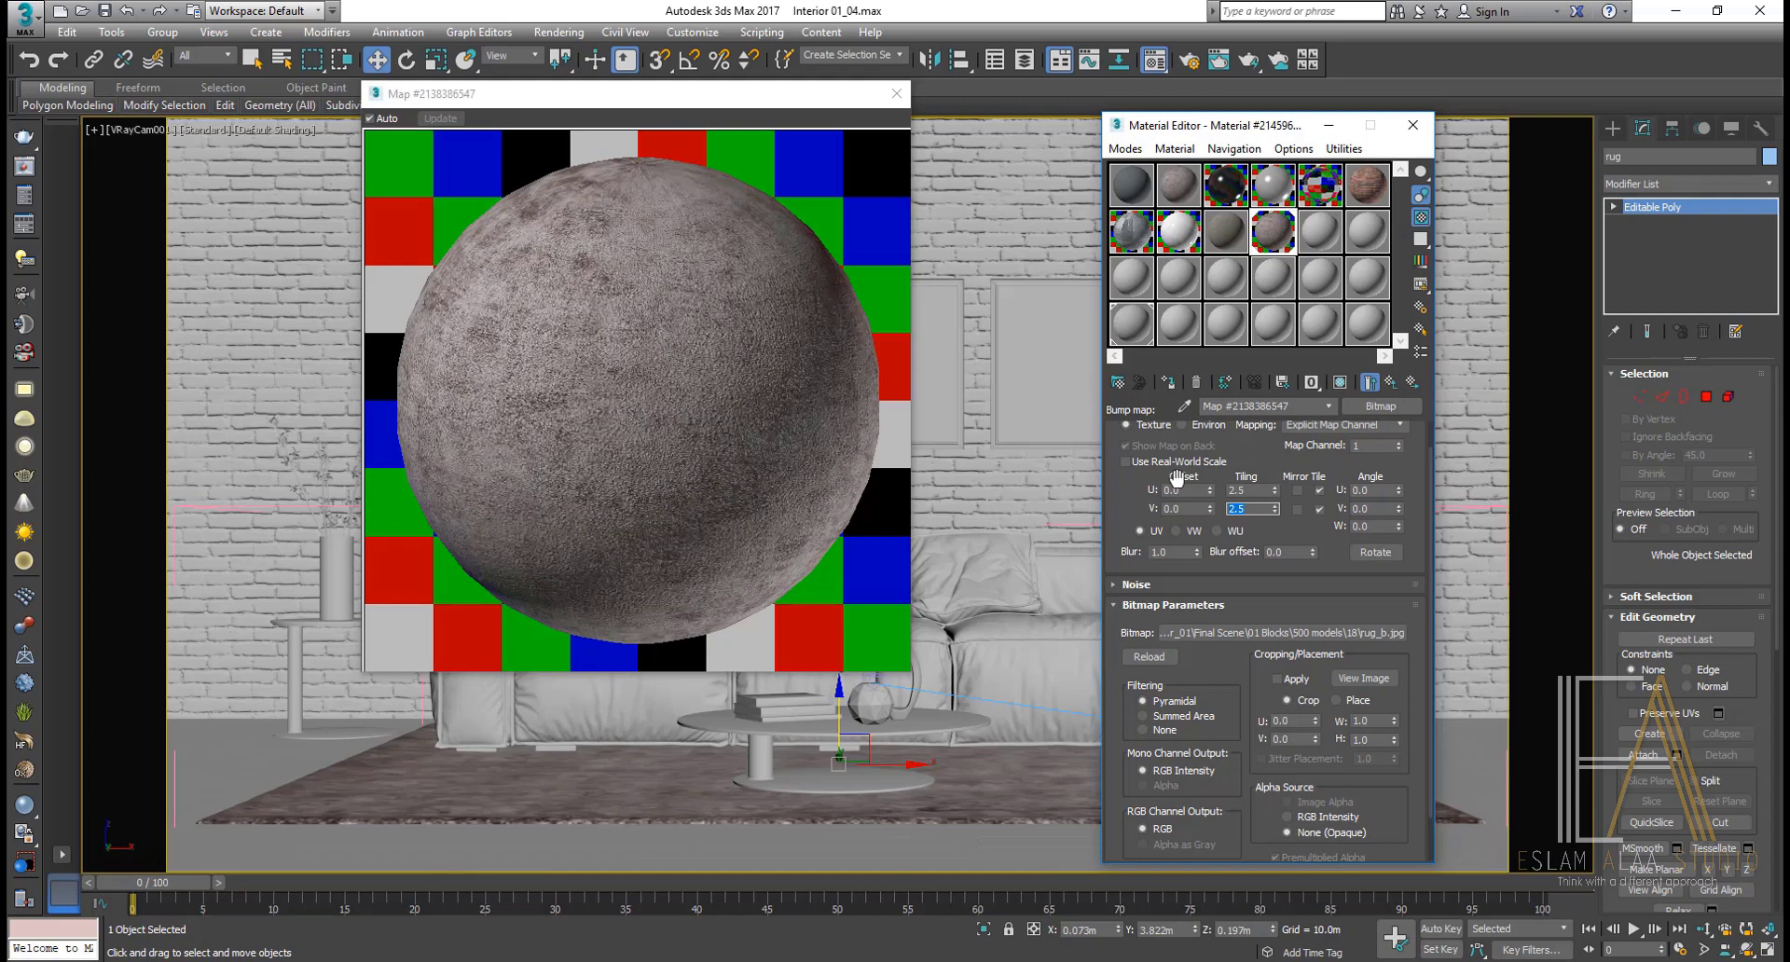
Step: Adjust the bump tiling through 3 to a final 5.0 on both U and V
{"action": "key", "text": "shift+Tab"}
{"action": "key", "text": "Tab"}
{"action": "type", "text": "3"}
{"action": "key", "text": "Return"}
{"action": "key", "text": "shift+Tab"}
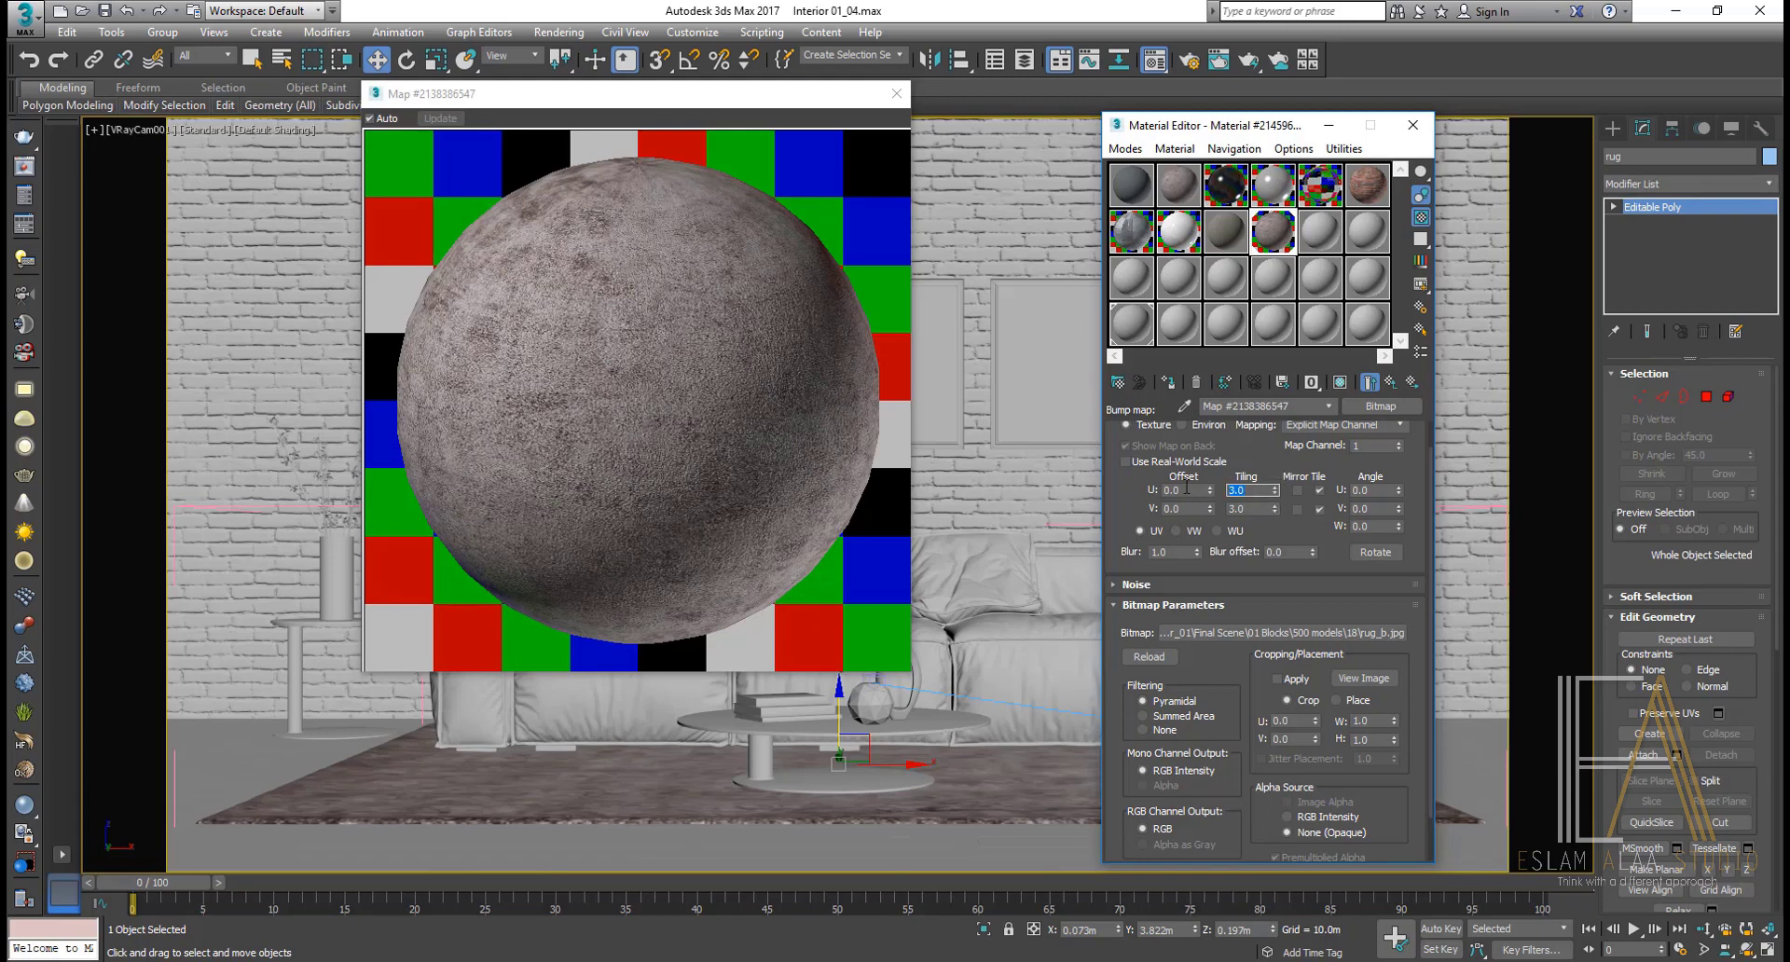
{"action": "key", "text": "Tab"}
{"action": "type", "text": "5"}
{"action": "key", "text": "Return"}
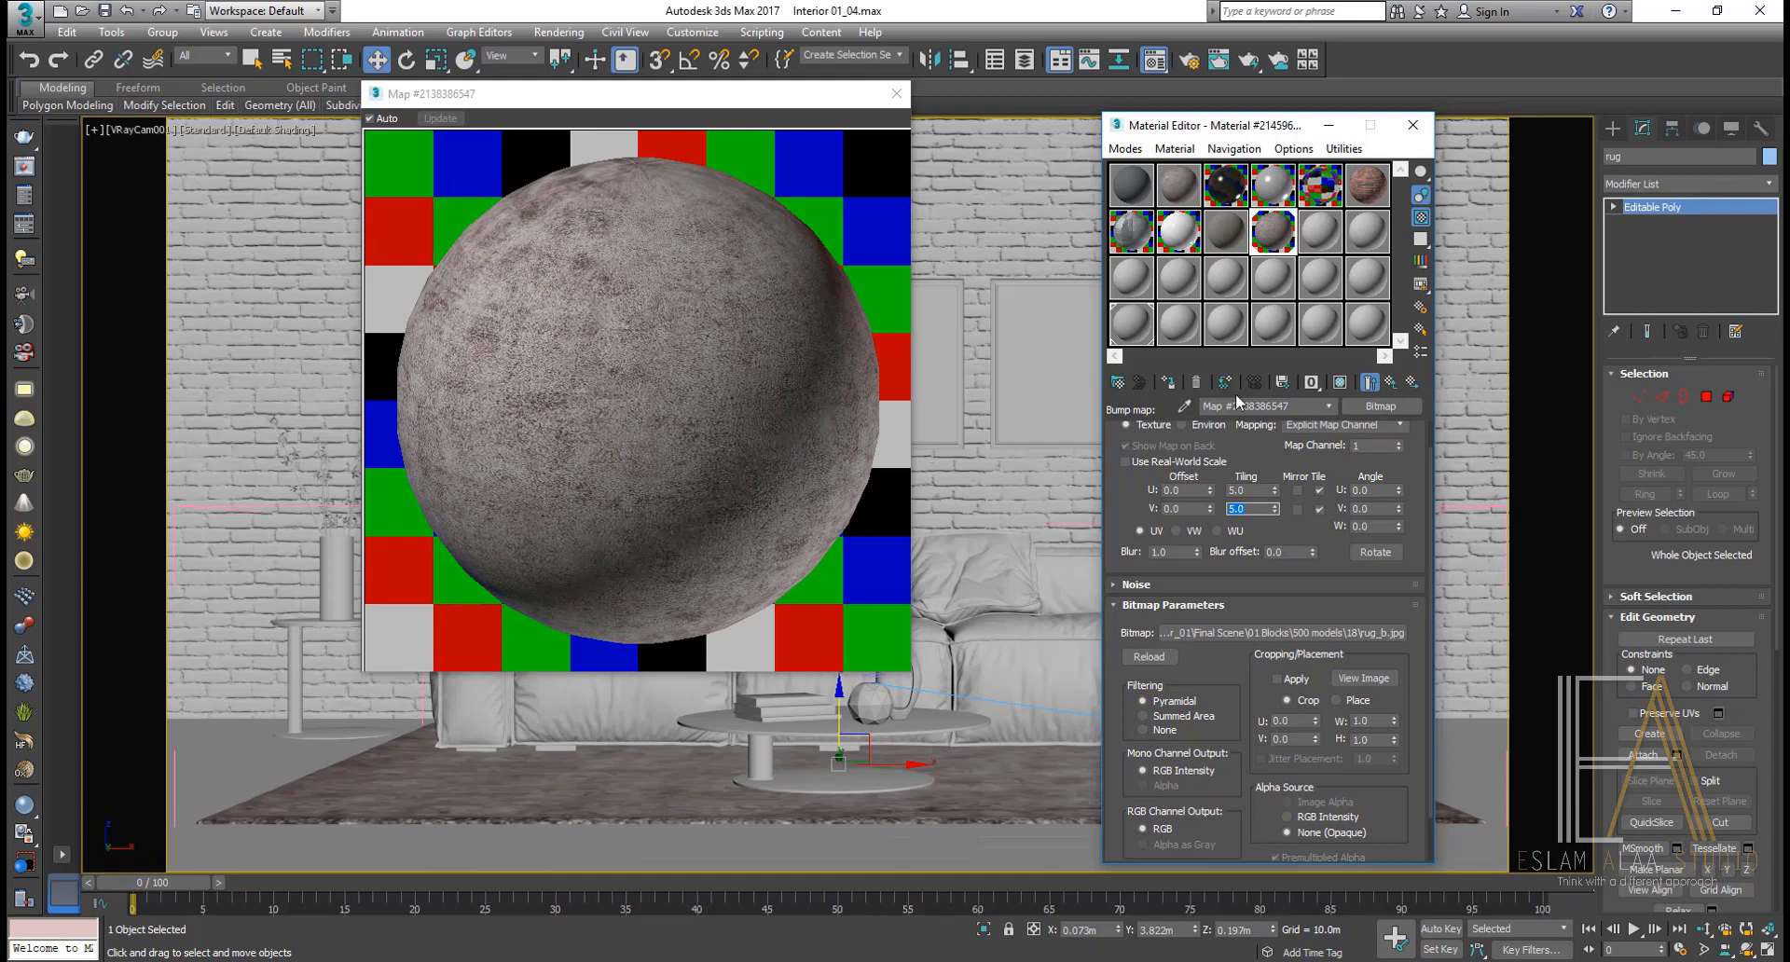
Step: Back at the rug material's main level, set the Displace amount to 2.0
{"action": "left_click", "coordinate": [1390, 382]}
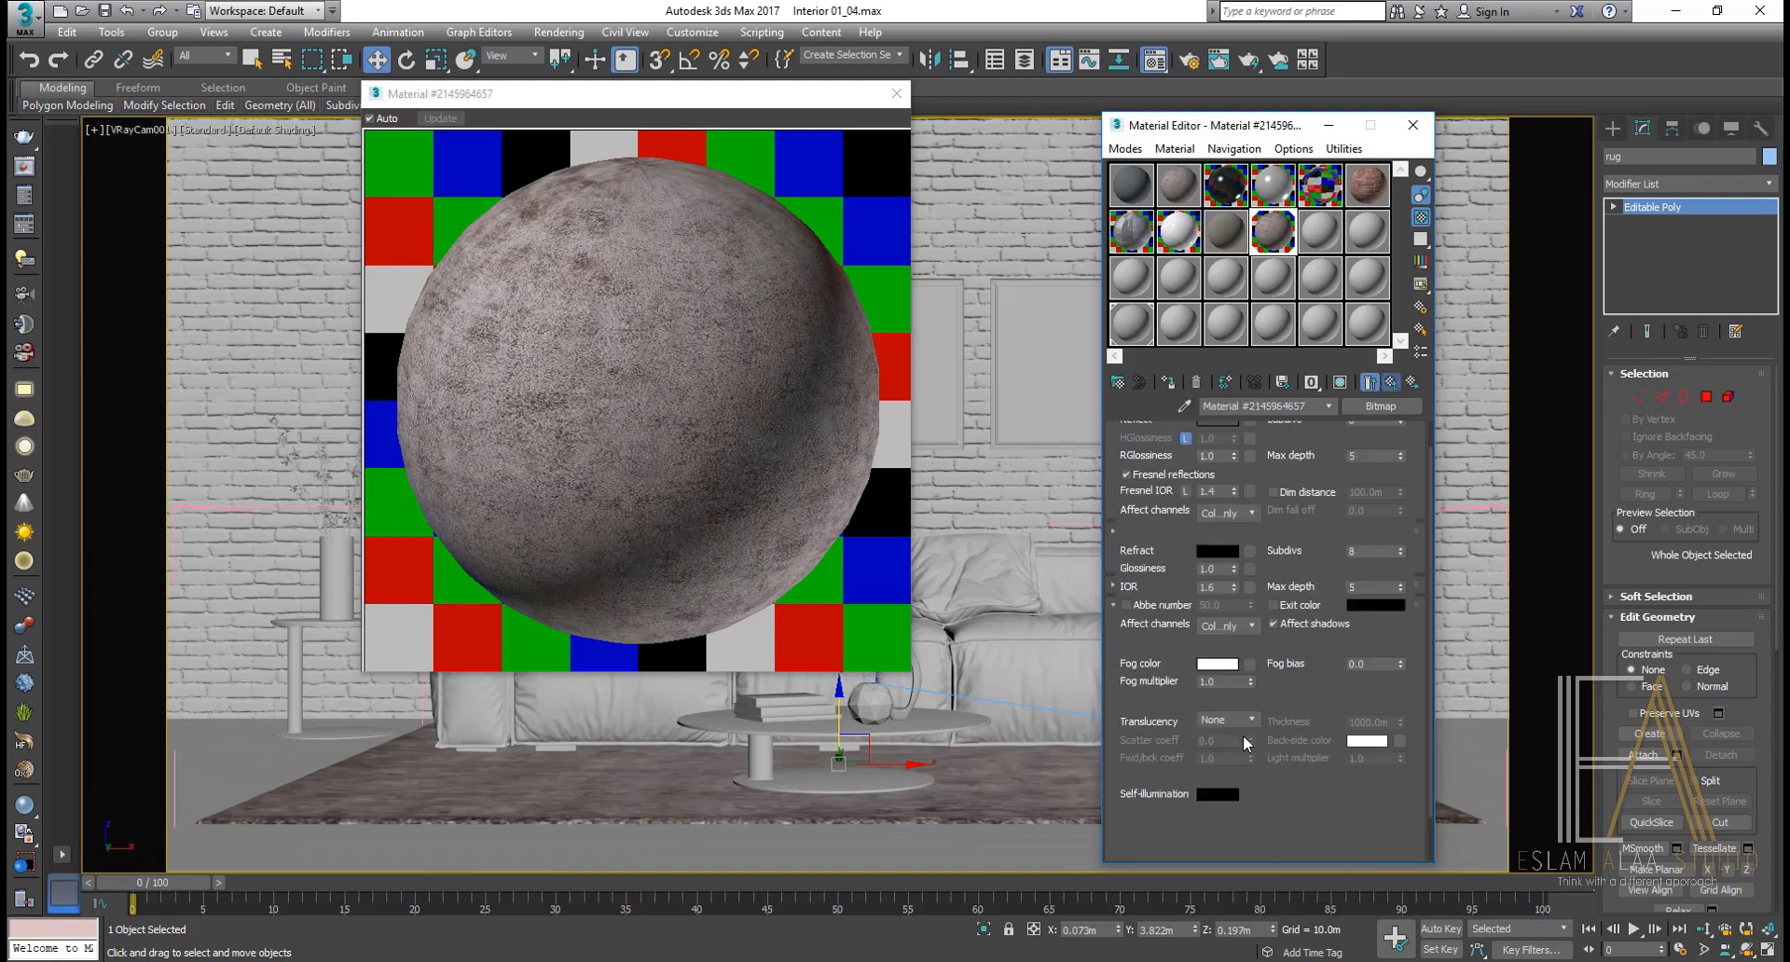
{"action": "scroll", "coordinate": [1286, 503], "scroll_direction": "down", "scroll_amount": 5}
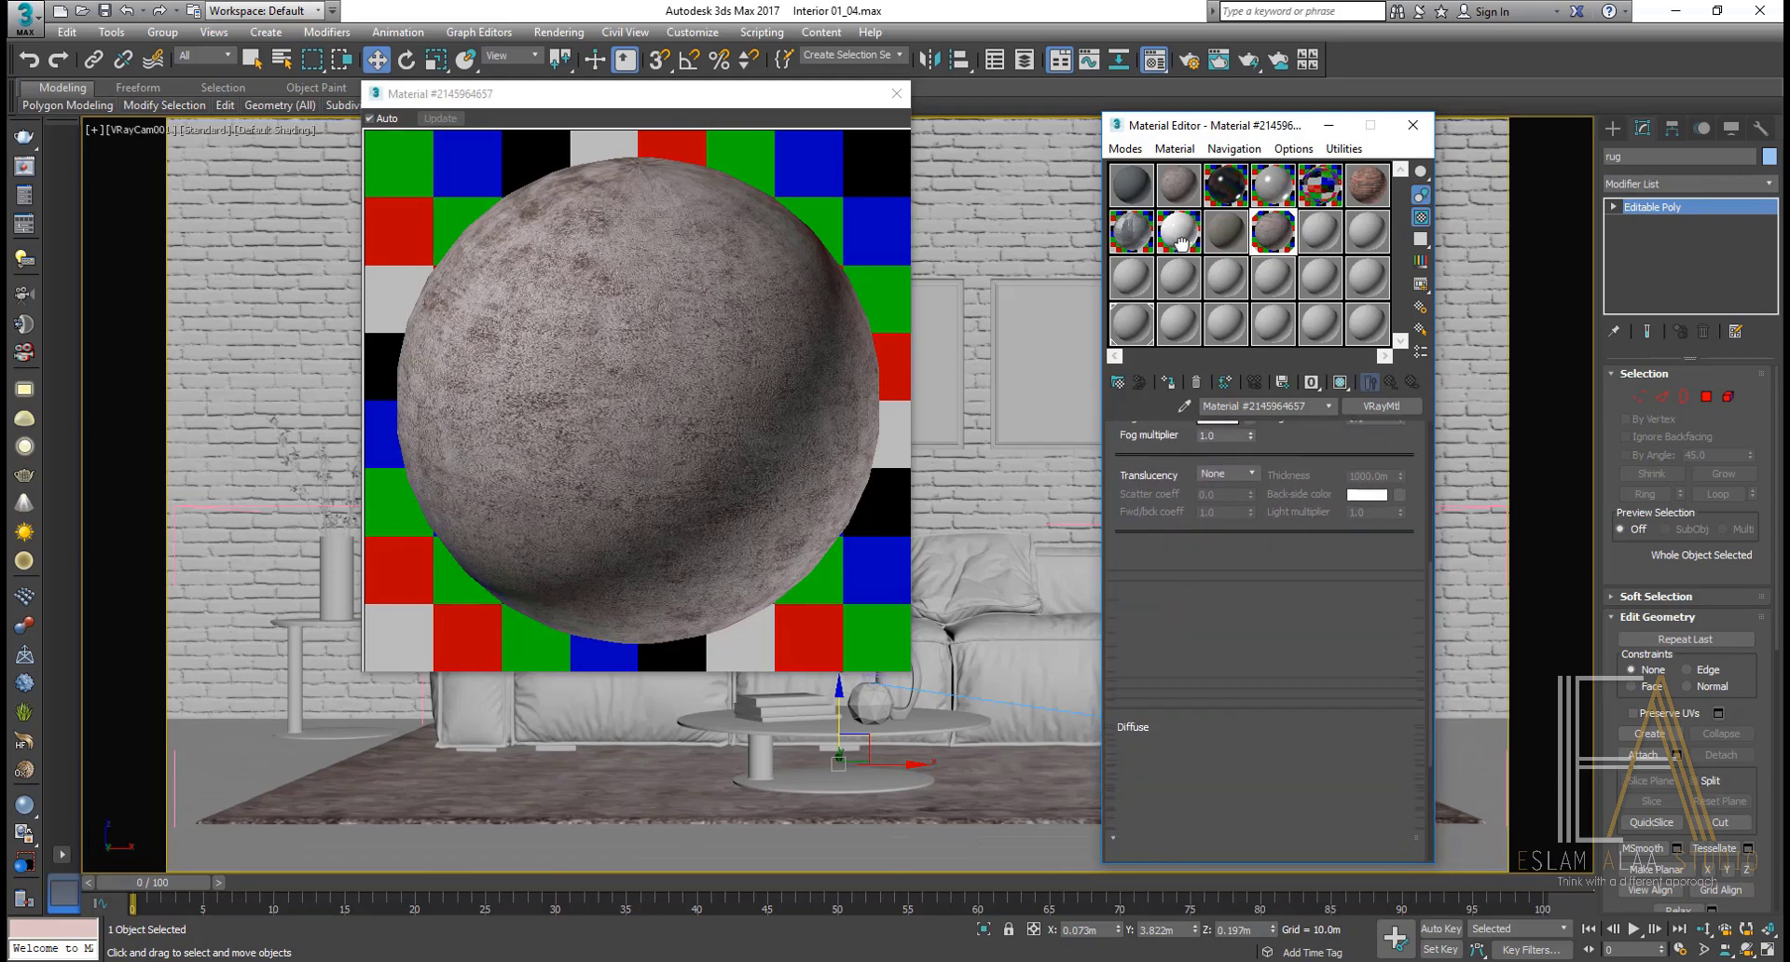
{"action": "scroll", "coordinate": [1287, 606], "scroll_direction": "down", "scroll_amount": 5}
{"action": "scroll", "coordinate": [1319, 755], "scroll_direction": "down", "scroll_amount": 3}
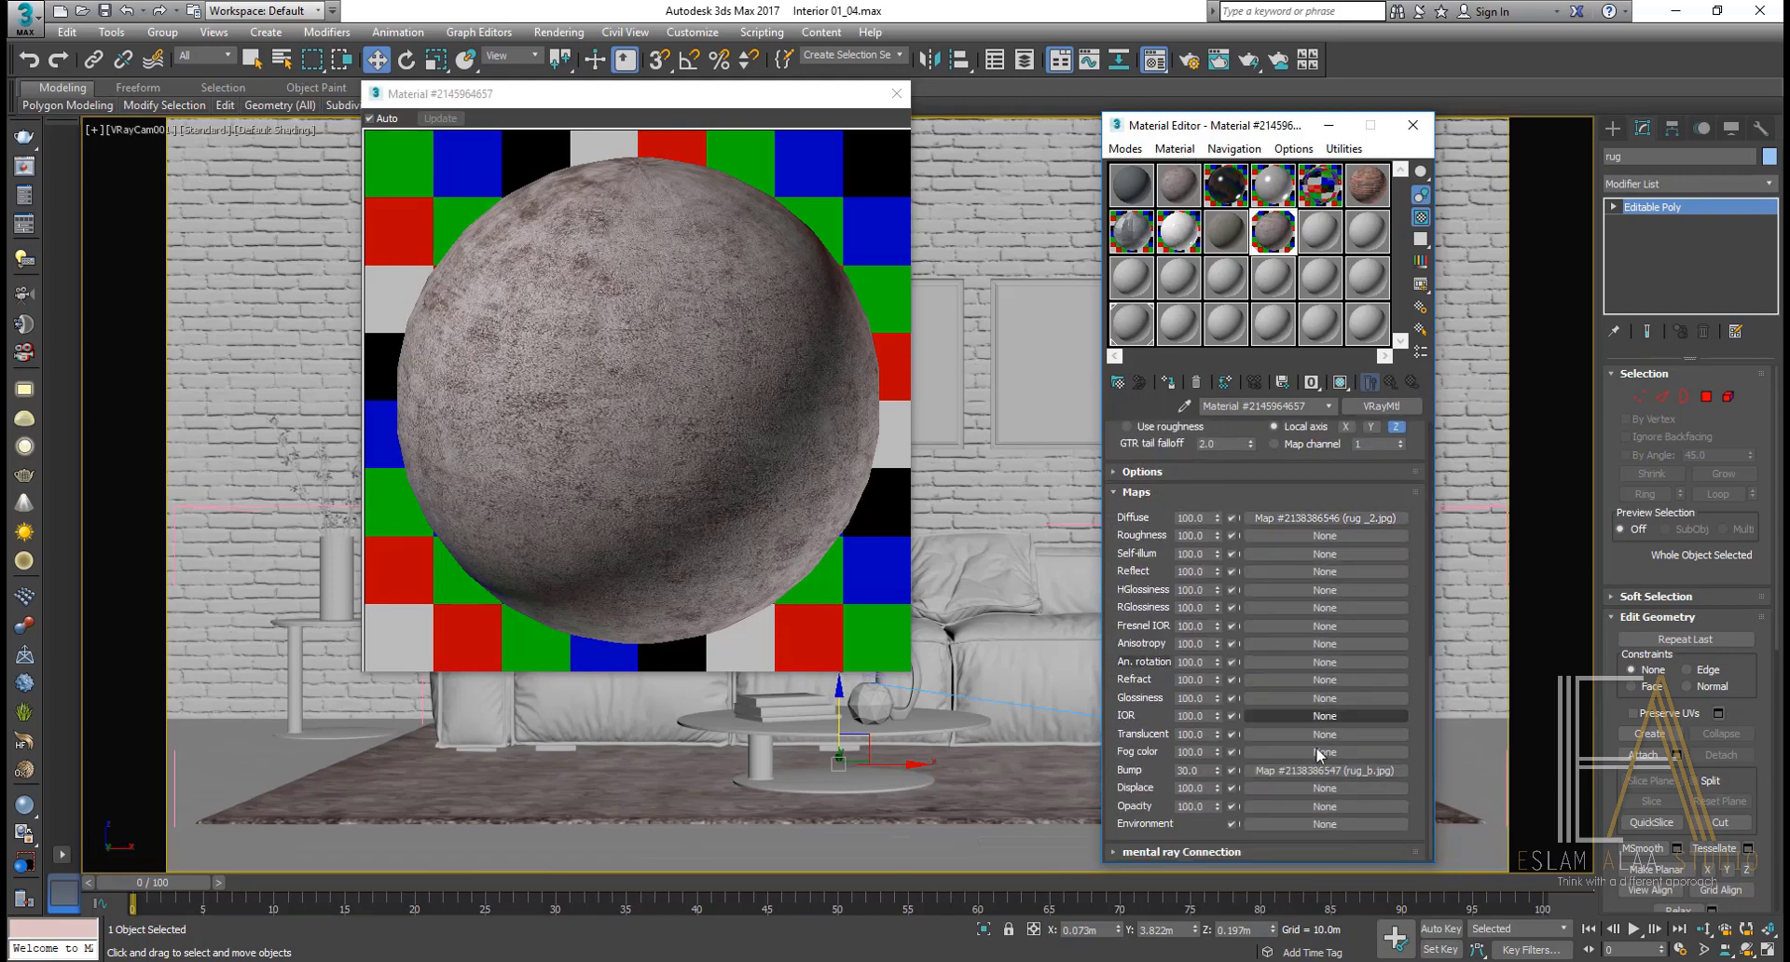
{"action": "double_click", "coordinate": [1198, 787]}
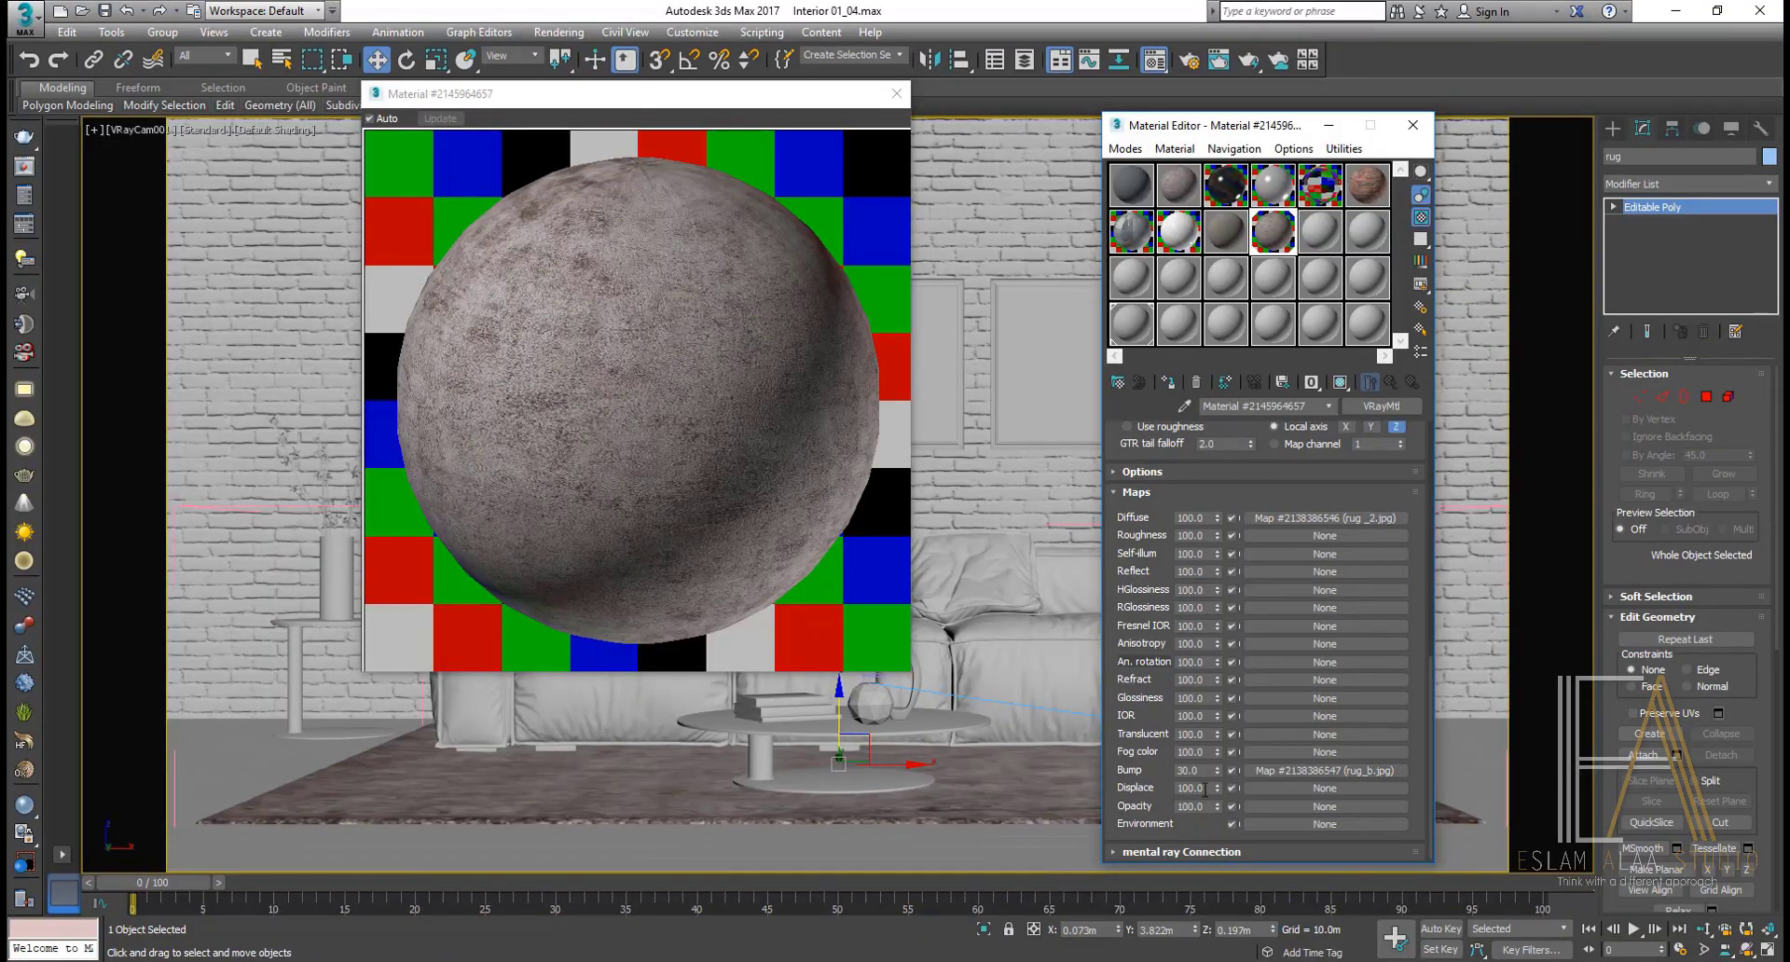
{"action": "double_click", "coordinate": [1204, 789]}
{"action": "type", "text": "2"}
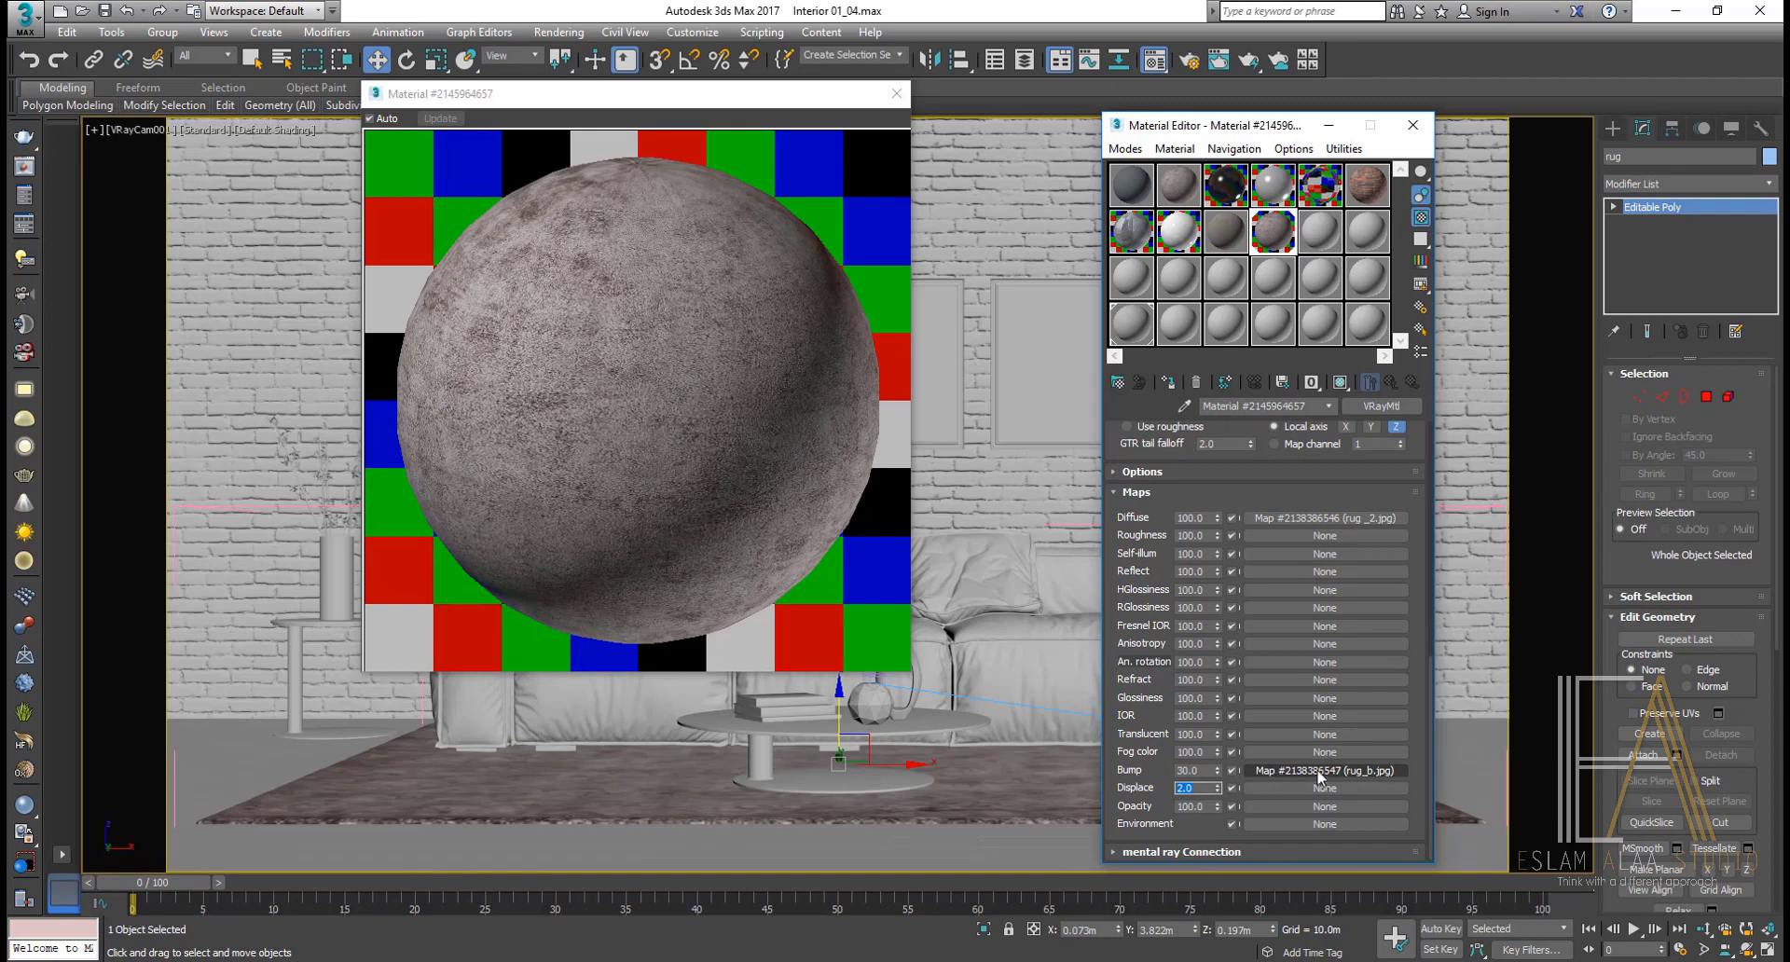
Step: Copy the rug_b bump map and paste it as an instance into the Displace slot
{"action": "right_click", "coordinate": [1320, 774]}
{"action": "left_click", "coordinate": [1366, 799]}
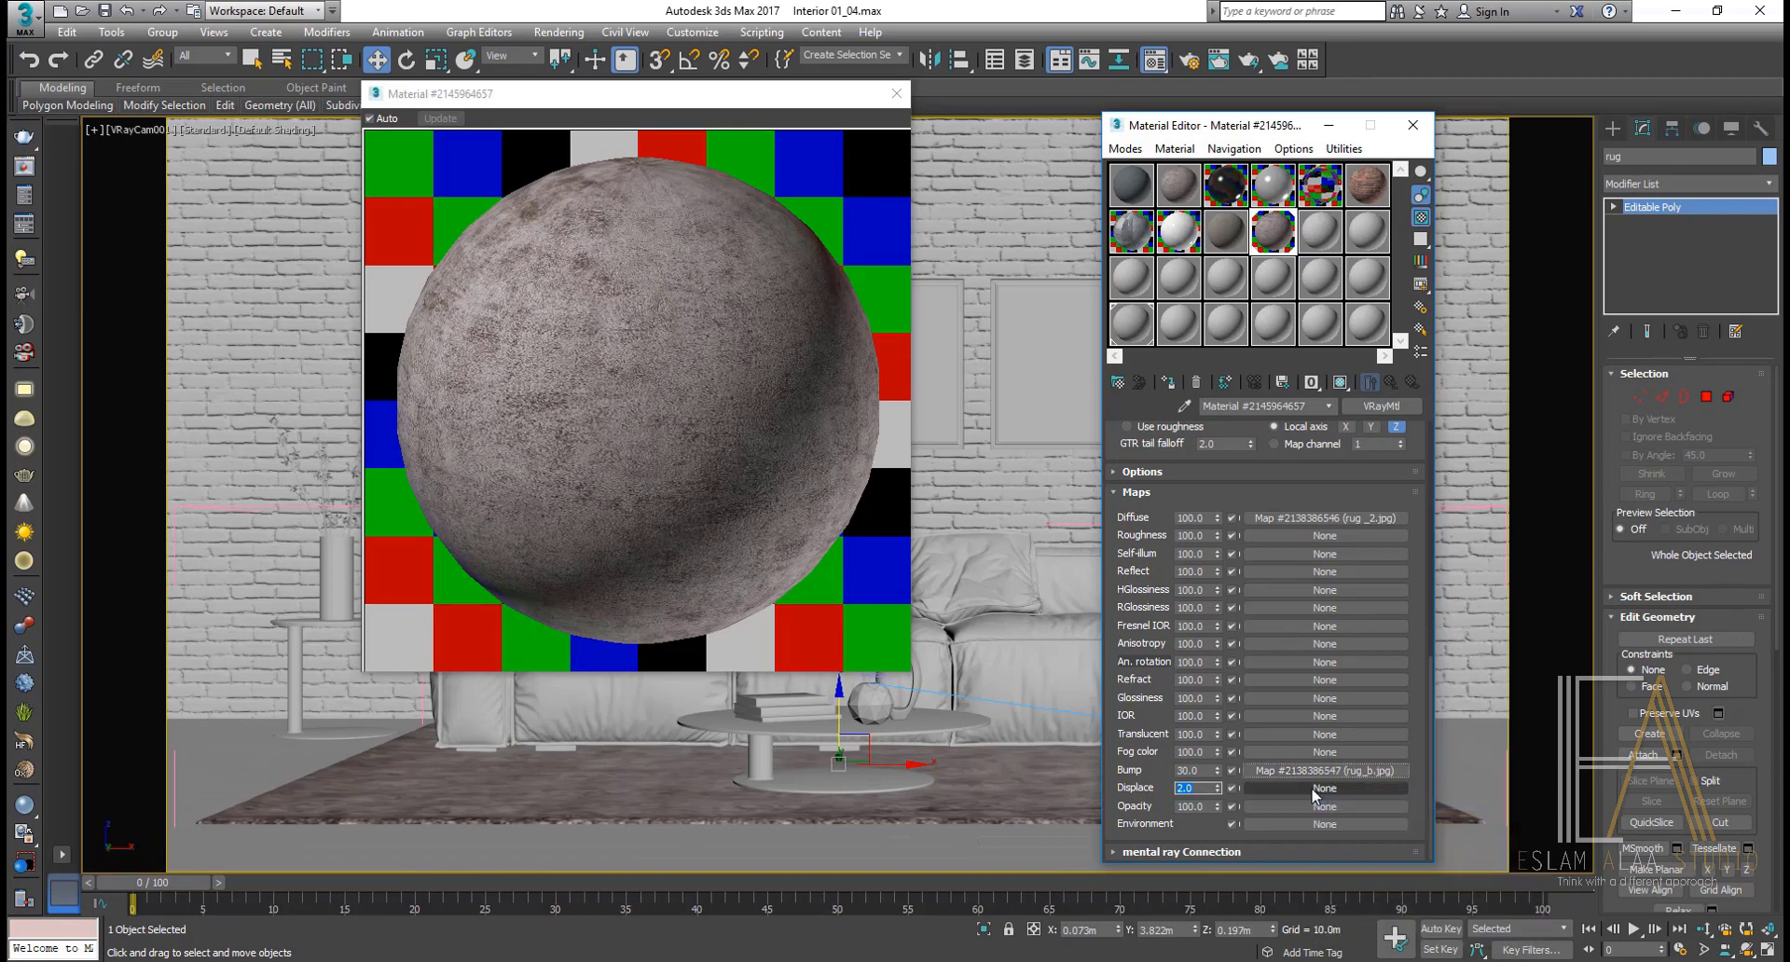
{"action": "right_click", "coordinate": [1314, 793]}
{"action": "left_click", "coordinate": [1381, 826]}
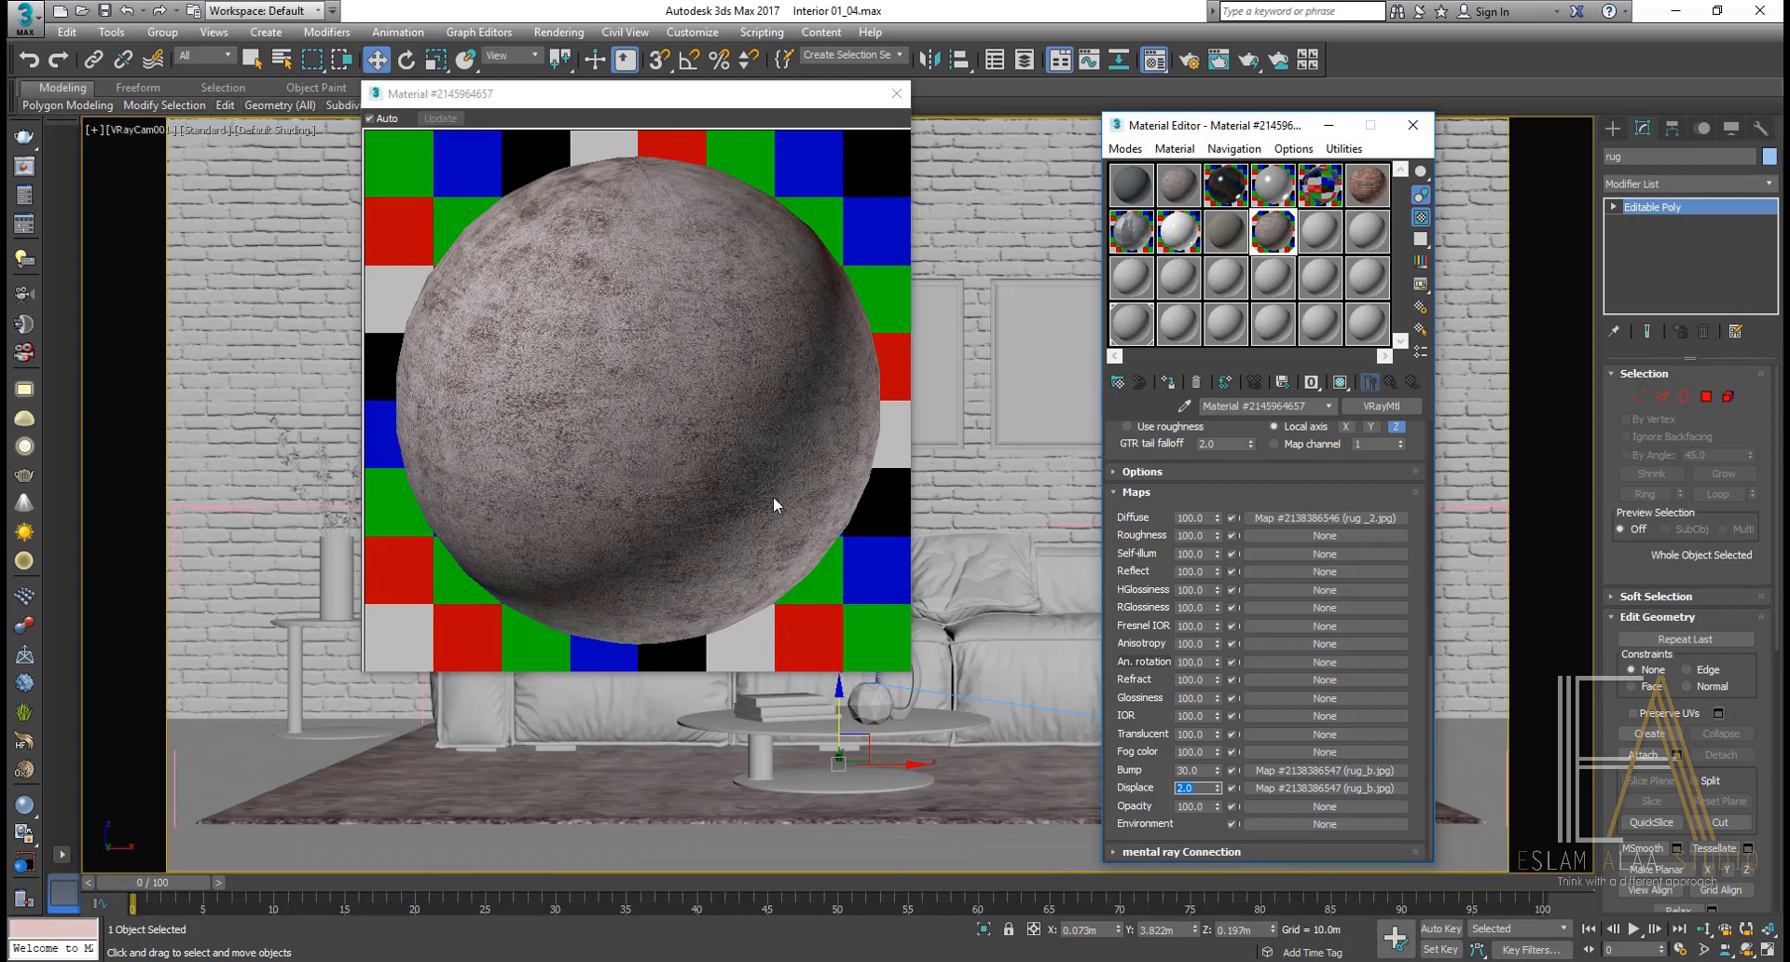
Step: Reduce the shared bitmap's U and V tiling to 4.0 and close the enlarged preview
{"action": "left_click", "coordinate": [1321, 771]}
{"action": "double_click", "coordinate": [1252, 438]}
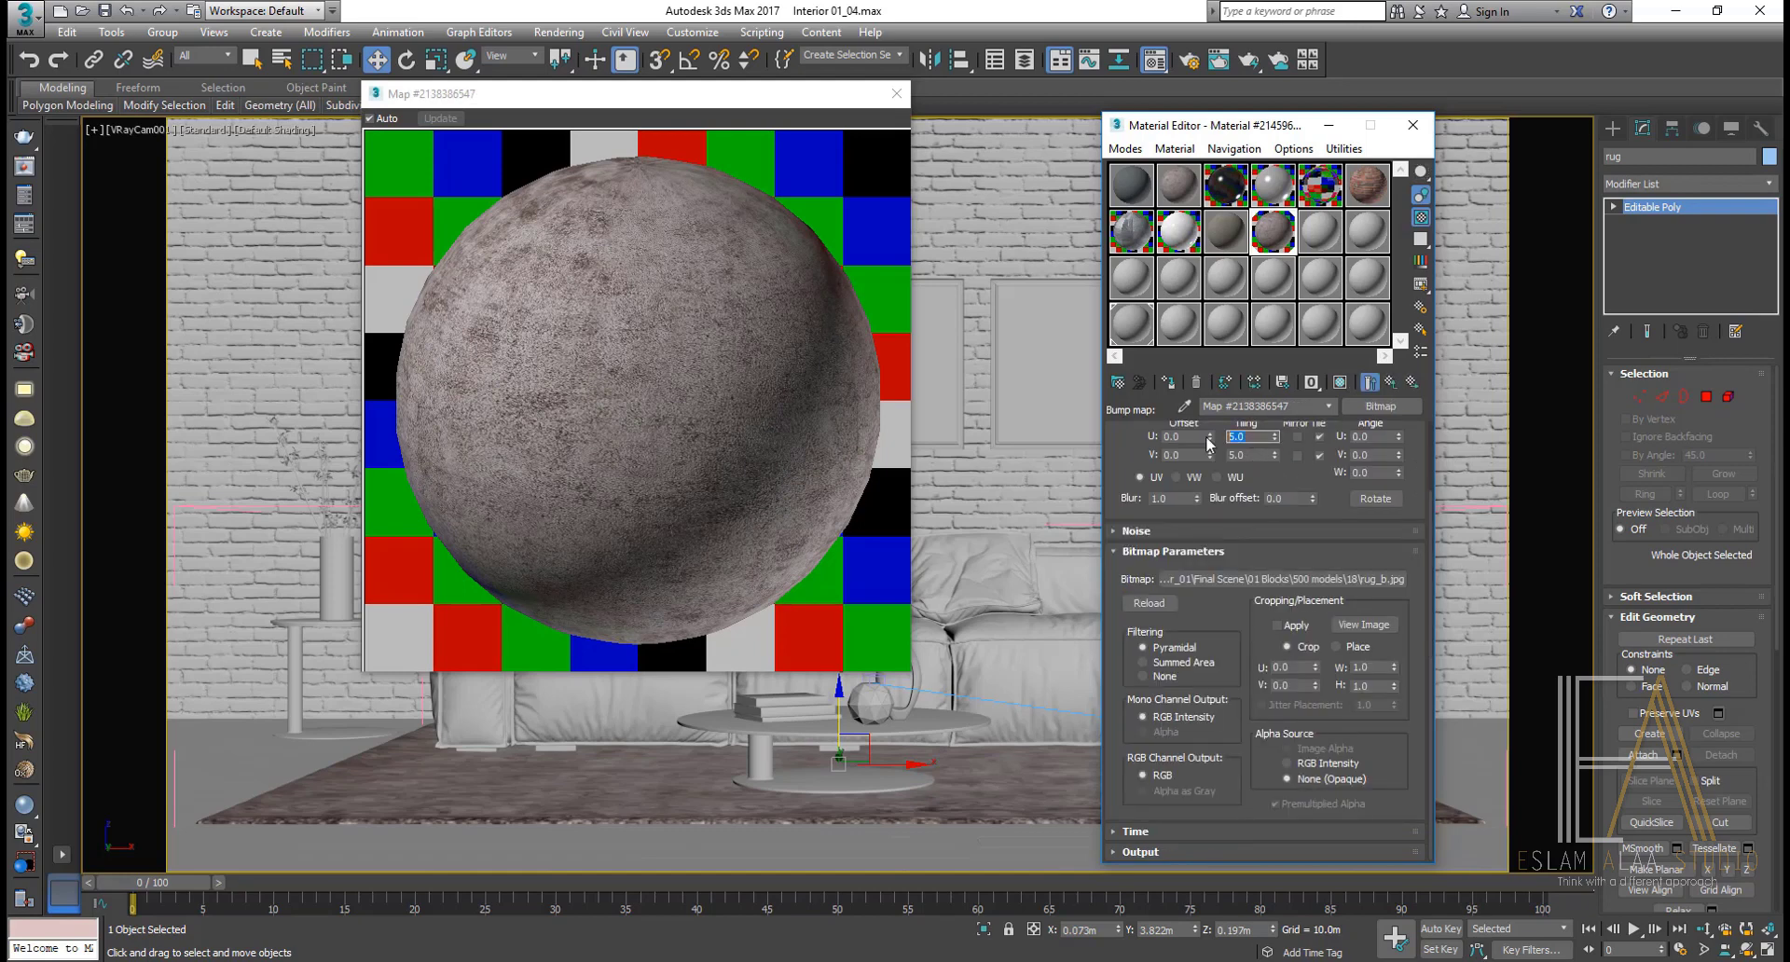
{"action": "type", "text": "4"}
{"action": "key", "text": "Tab"}
{"action": "left_click", "coordinate": [1393, 386]}
{"action": "left_click", "coordinate": [1393, 386]}
{"action": "scroll", "coordinate": [1169, 780], "scroll_direction": "up", "scroll_amount": 2}
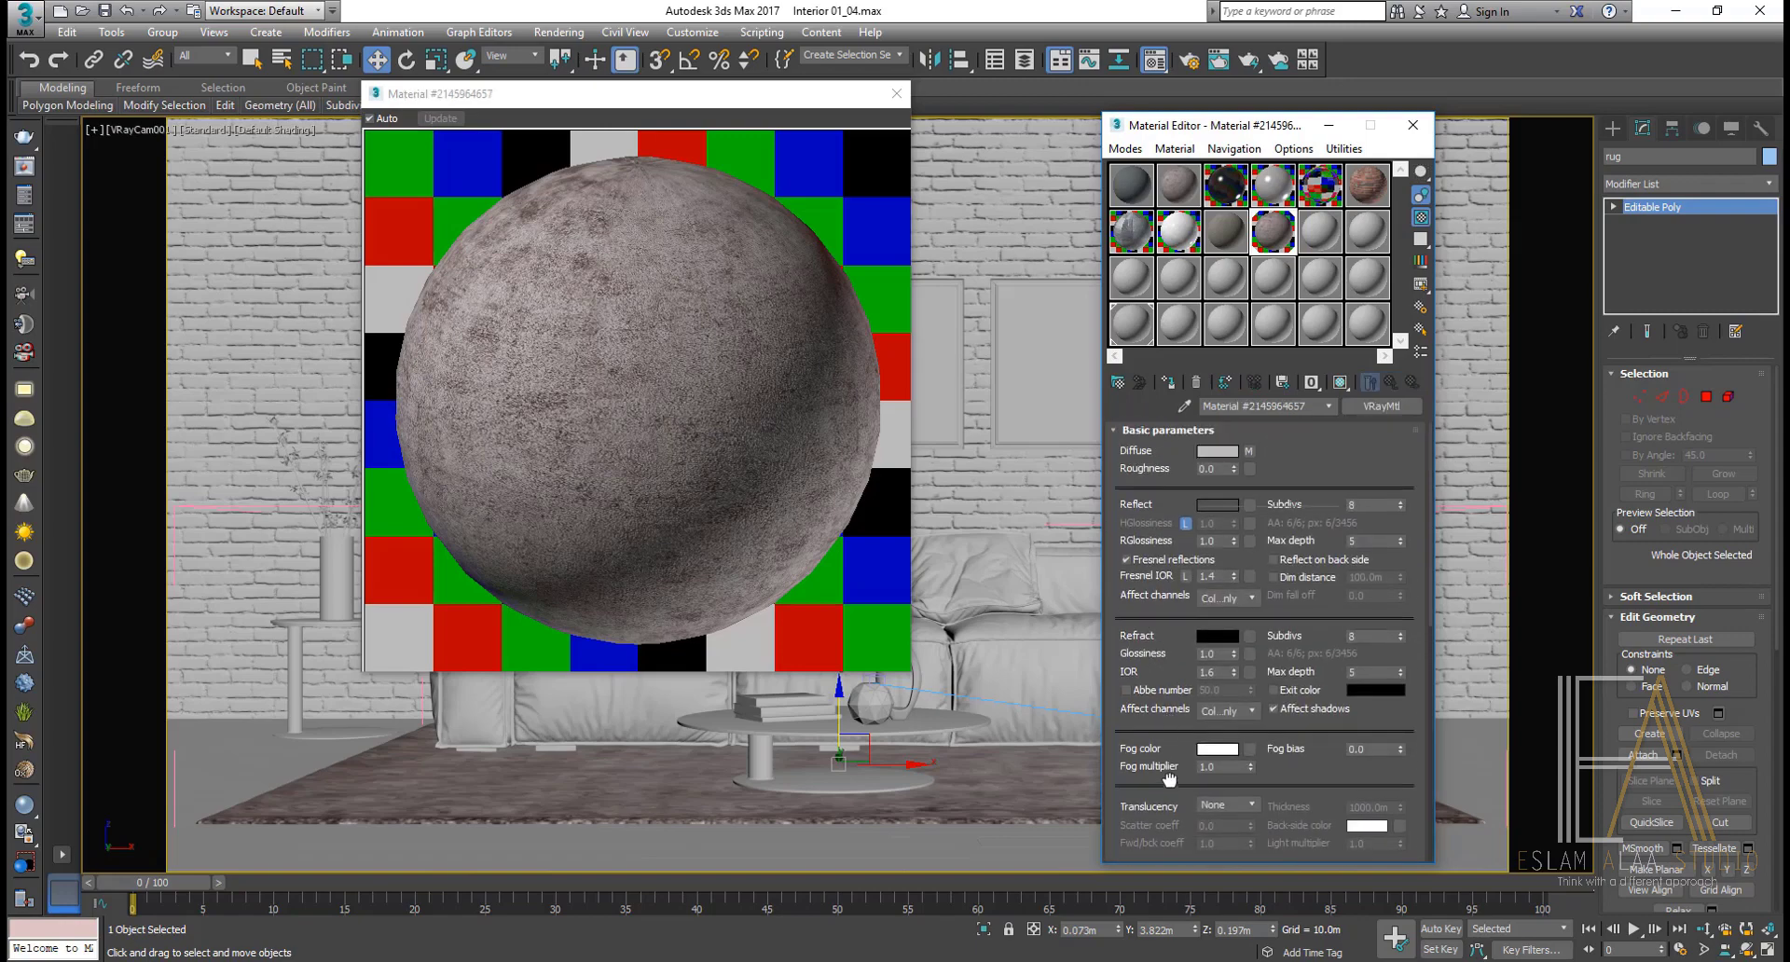
{"action": "left_click", "coordinate": [896, 93]}
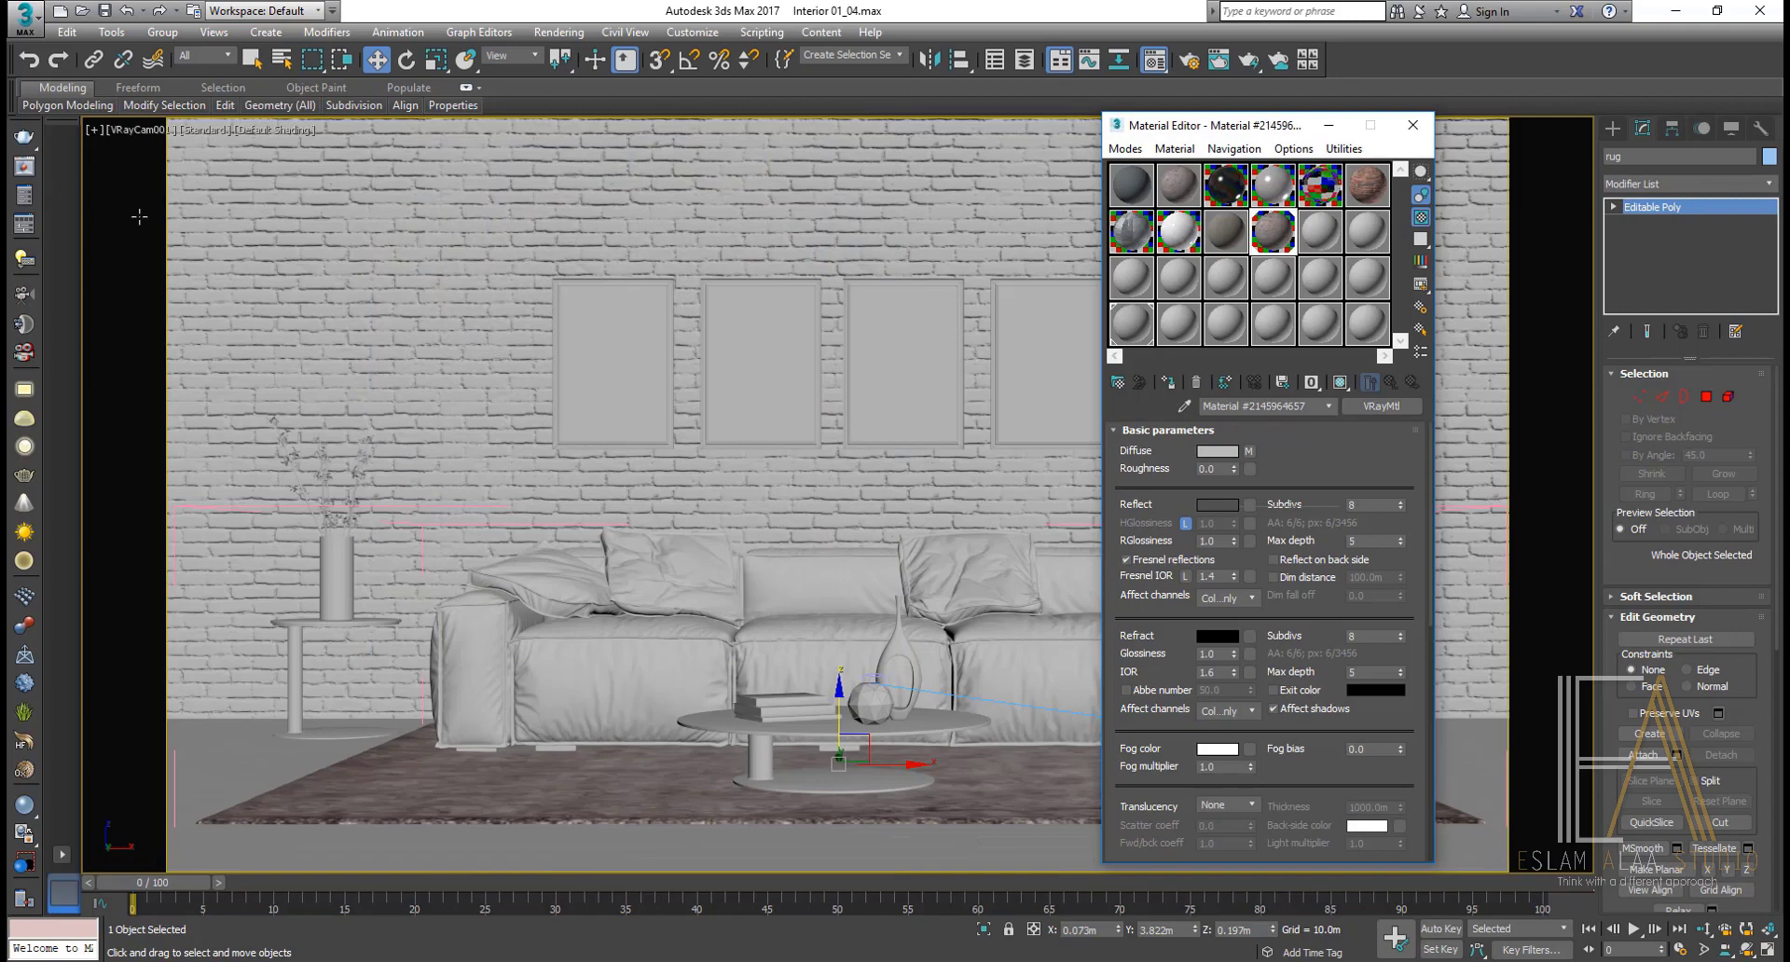
Step: Render the scene and inspect the rug's displaced pile at 100% zoom in the V-Ray frame buffer
{"action": "key", "text": "shift+q"}
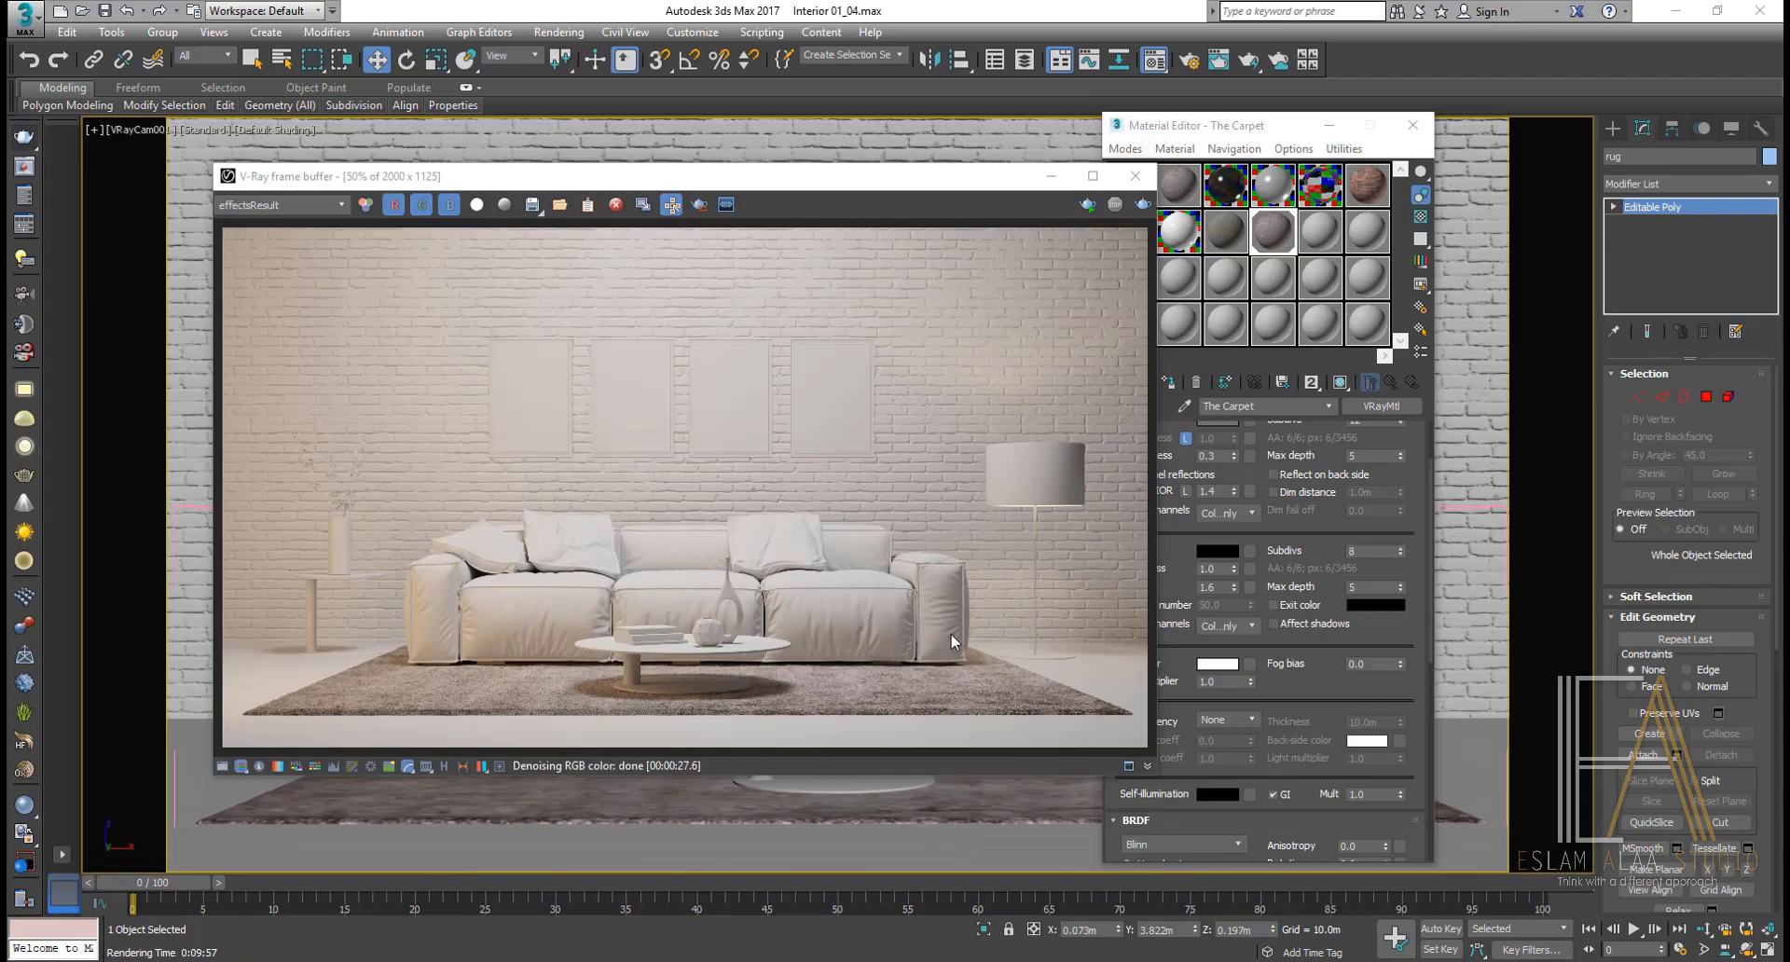
{"action": "double_click", "coordinate": [530, 693]}
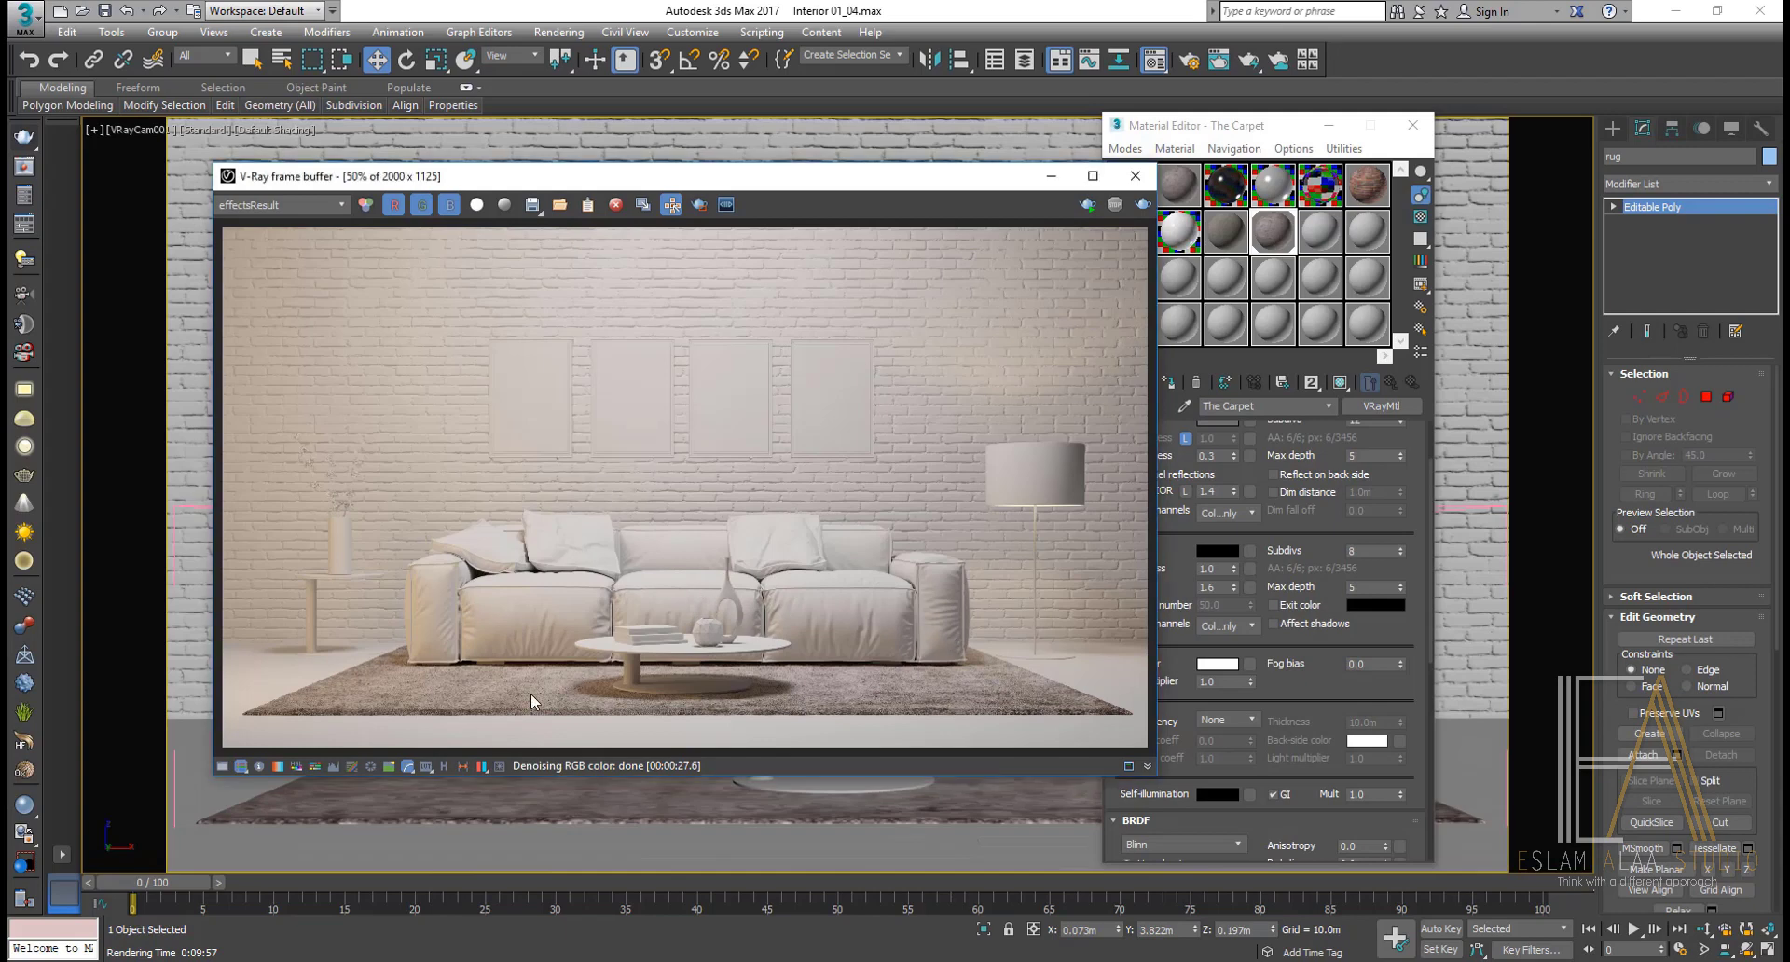
{"action": "middle_click_drag", "start_coordinate": [502, 699], "coordinate": [837, 571]}
{"action": "middle_click_drag", "start_coordinate": [289, 653], "coordinate": [260, 636]}
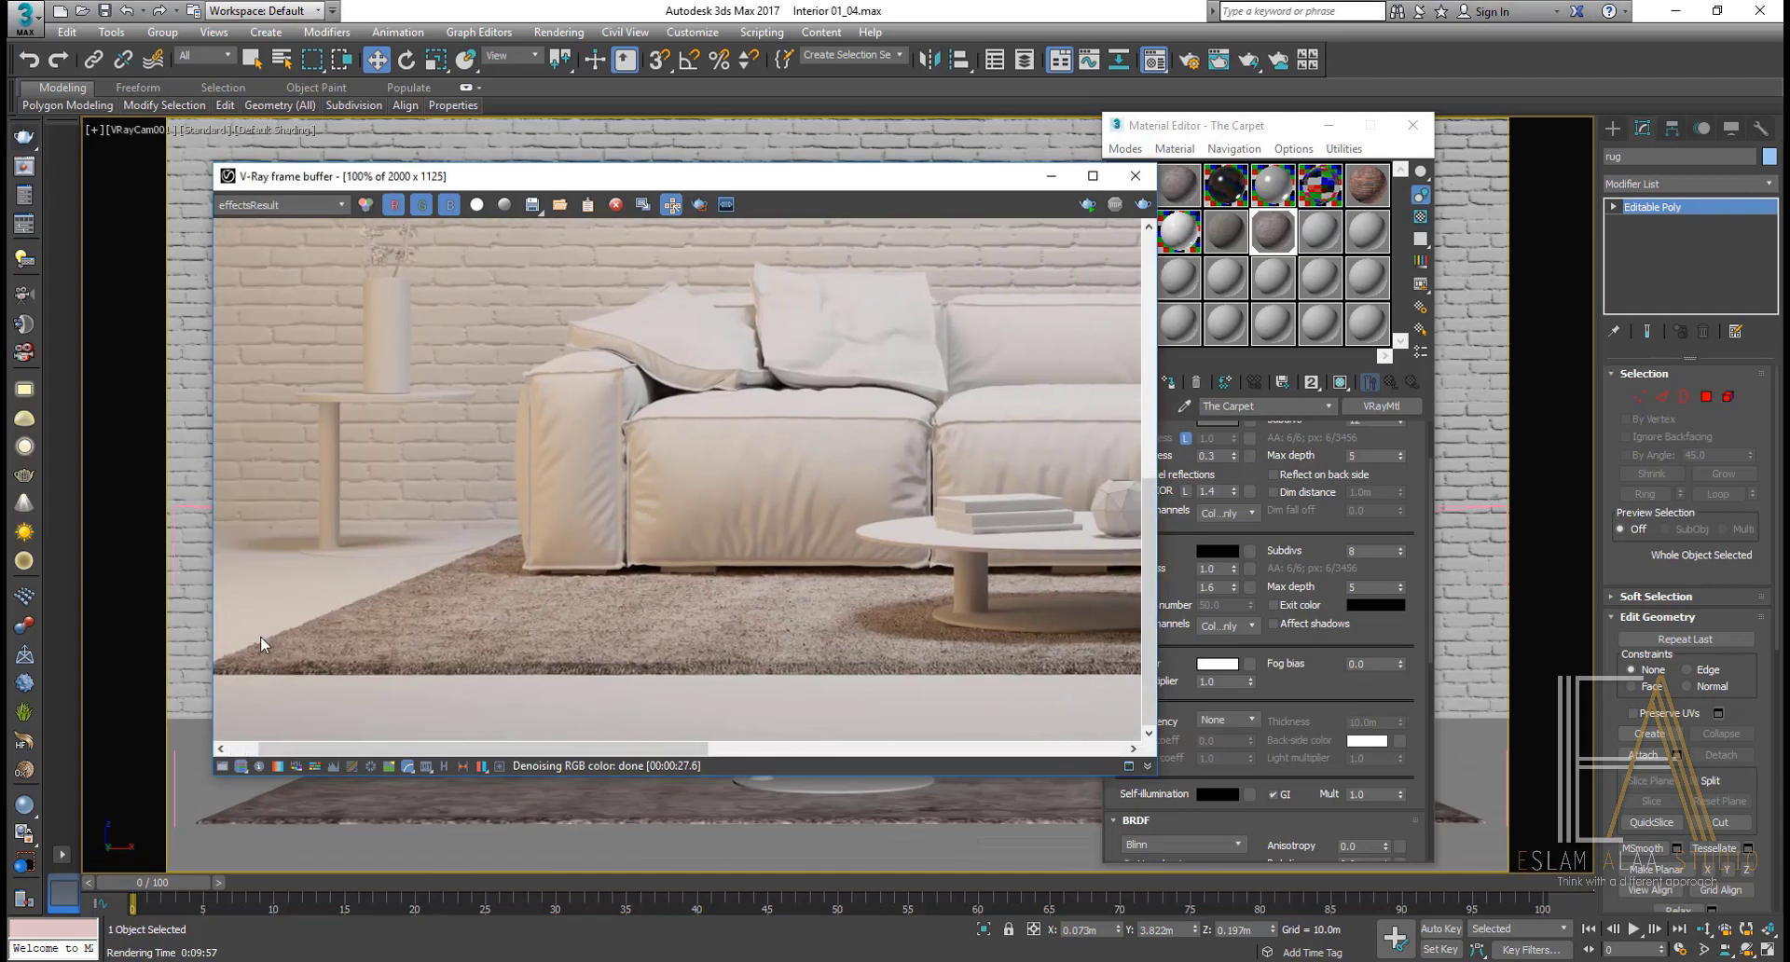
{"action": "mouse_move", "coordinate": [507, 653]}
{"action": "middle_mouse_down"}
{"action": "mouse_move", "coordinate": [343, 591]}
{"action": "mouse_move", "coordinate": [506, 617]}
{"action": "middle_mouse_up"}
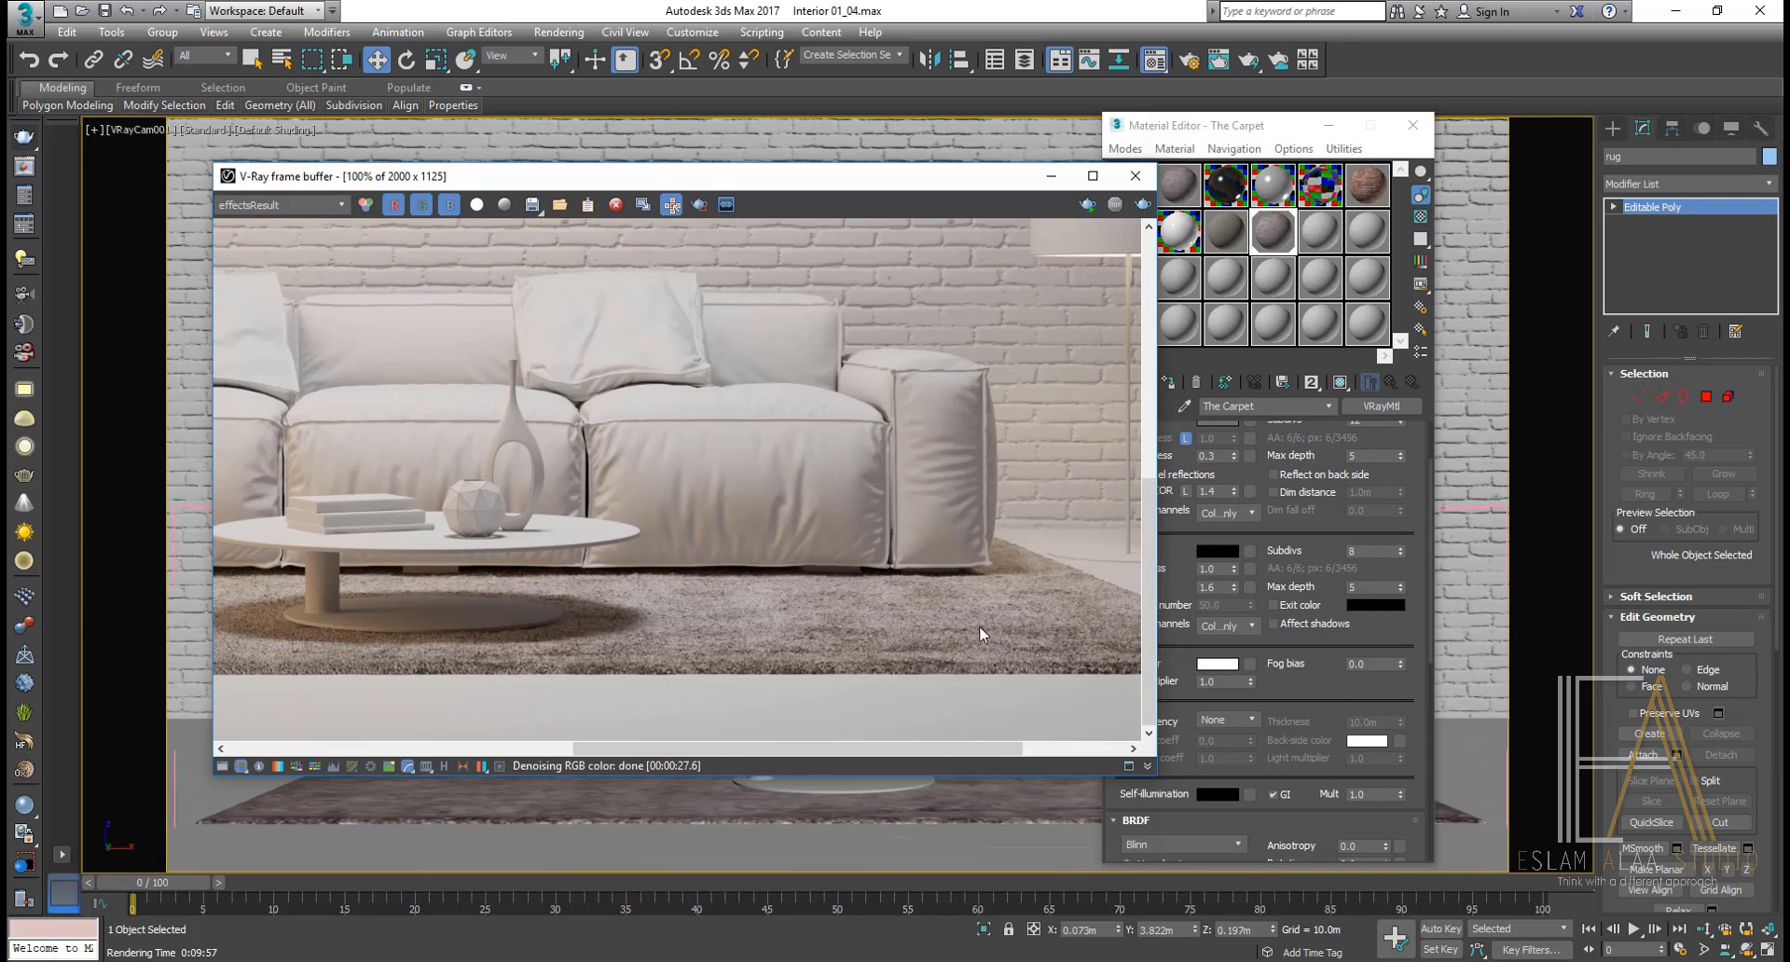
{"action": "middle_click_drag", "start_coordinate": [979, 624], "coordinate": [1121, 673]}
{"action": "mouse_move", "coordinate": [1019, 653]}
{"action": "middle_mouse_down"}
{"action": "mouse_move", "coordinate": [808, 623]}
{"action": "mouse_move", "coordinate": [523, 628]}
{"action": "mouse_move", "coordinate": [911, 625]}
{"action": "middle_mouse_up"}
{"action": "middle_click_drag", "start_coordinate": [658, 597], "coordinate": [673, 623]}
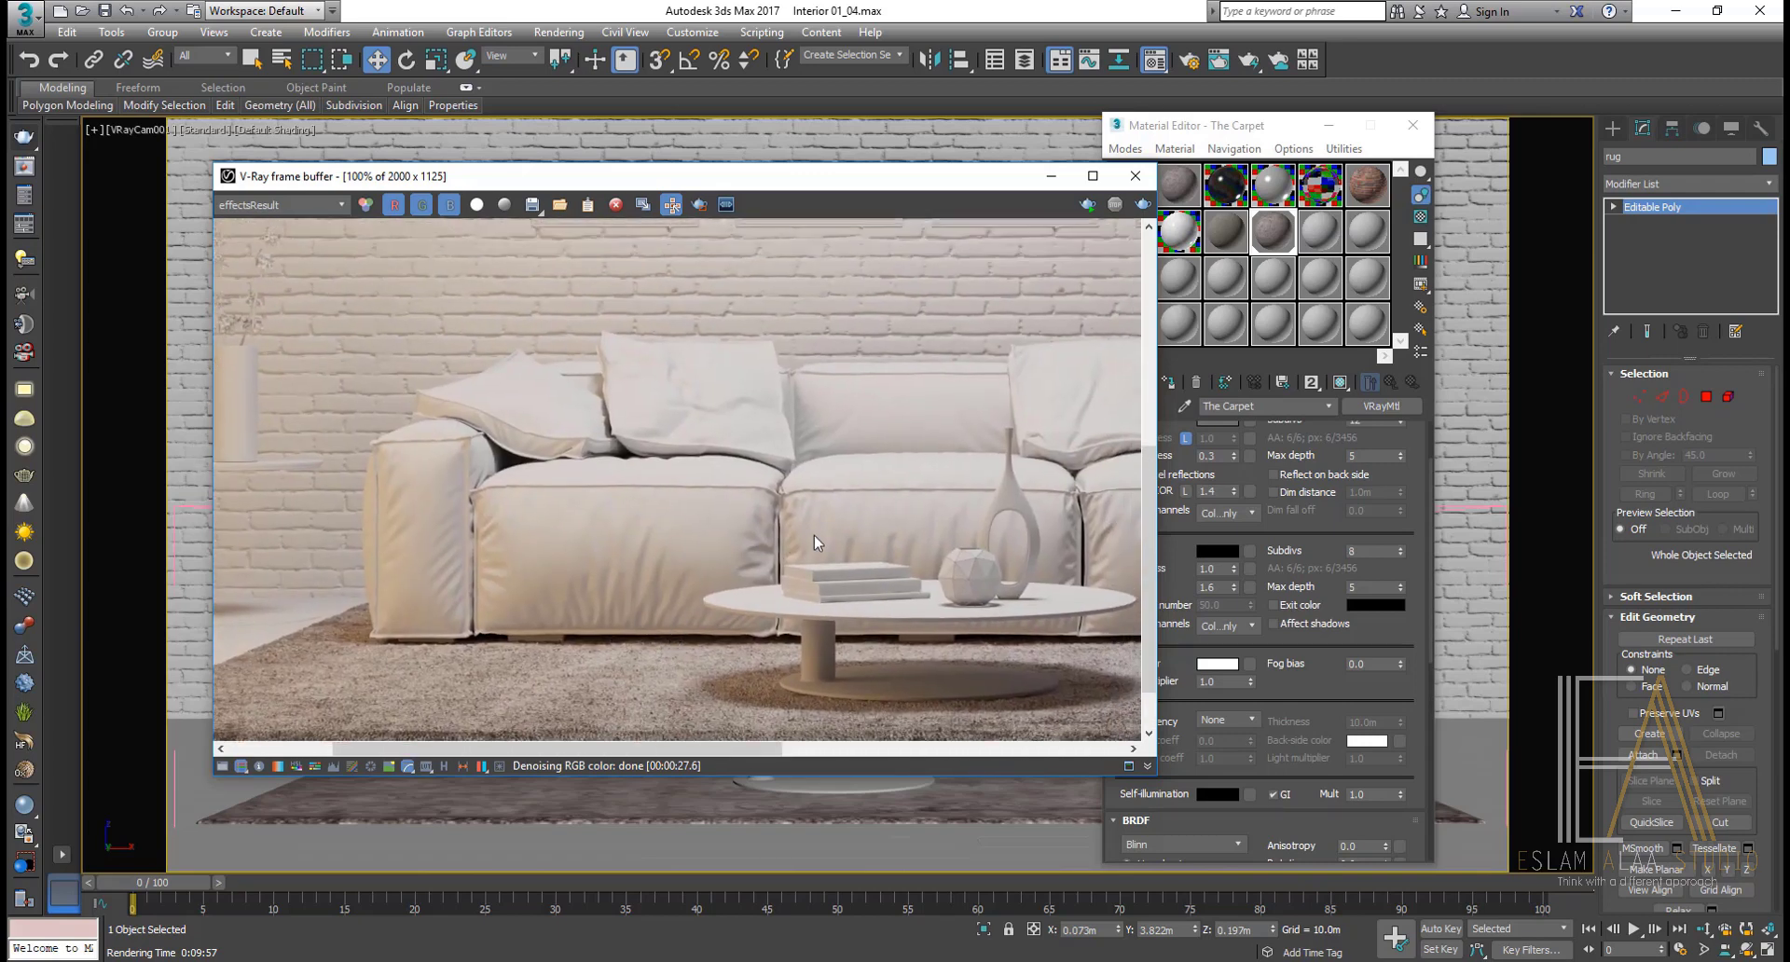
{"action": "scroll", "coordinate": [814, 535], "scroll_direction": "down", "scroll_amount": 3}
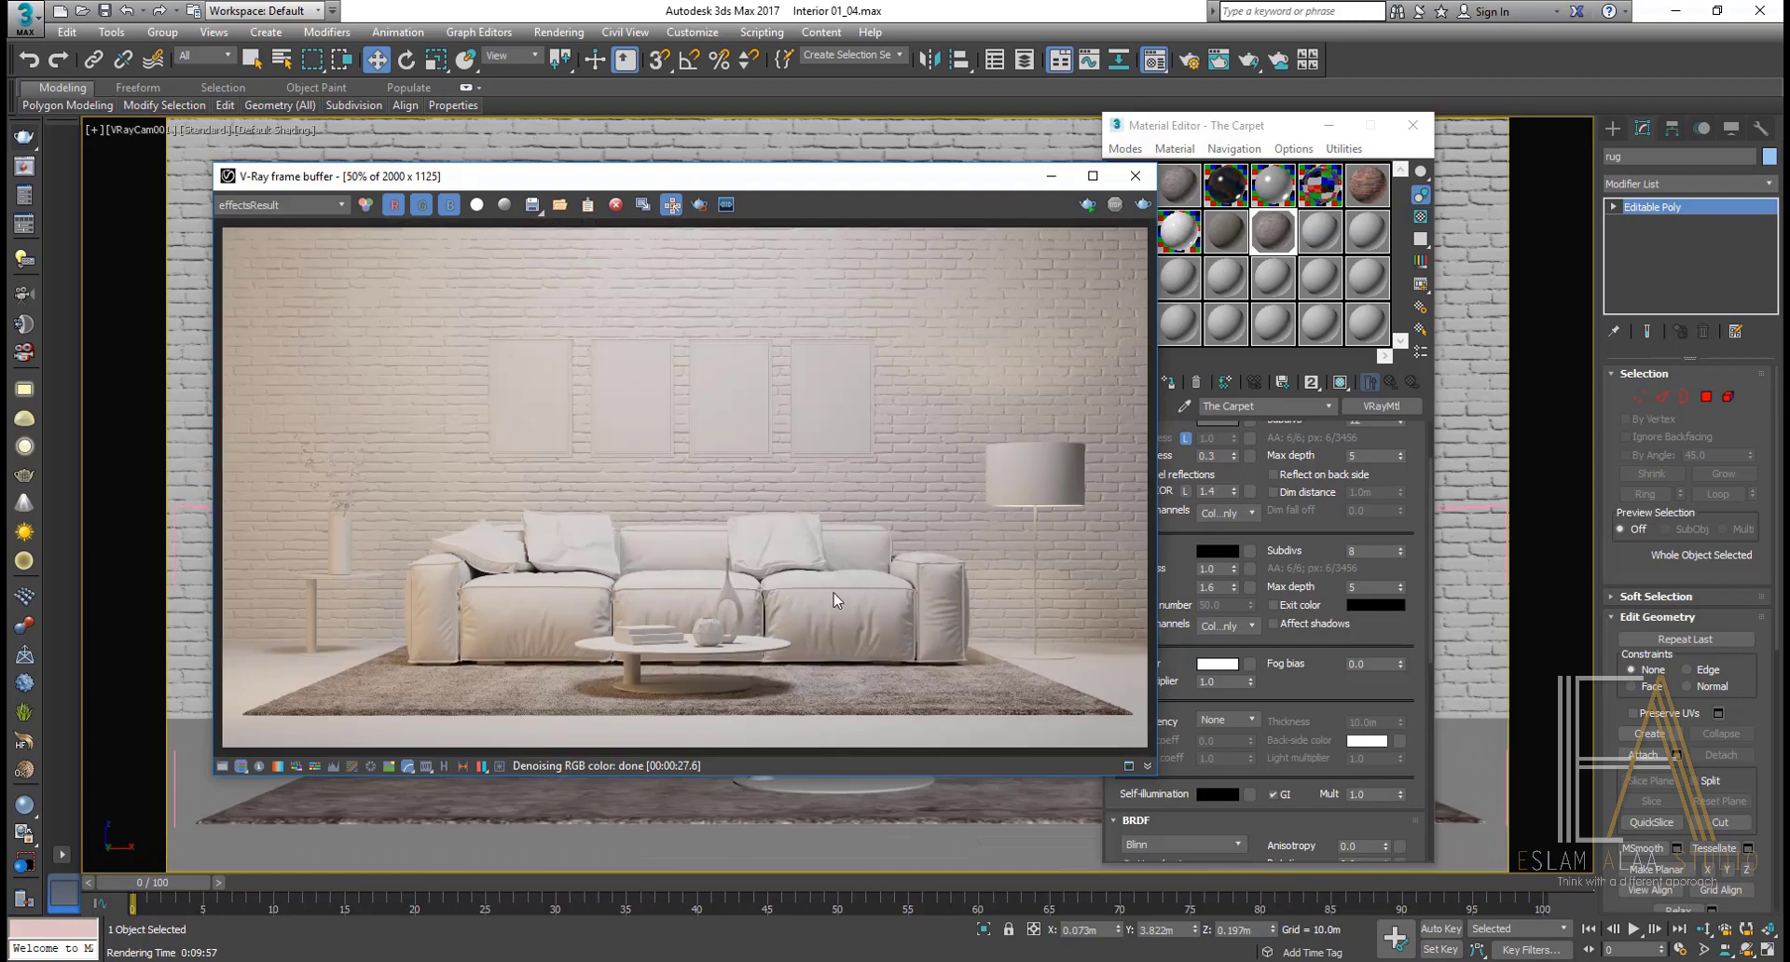
{"action": "scroll", "coordinate": [906, 578], "scroll_direction": "up", "scroll_amount": 2}
Step: Close the render window and assign the Sofa mtl material to the sofa
{"action": "left_click", "coordinate": [1134, 175]}
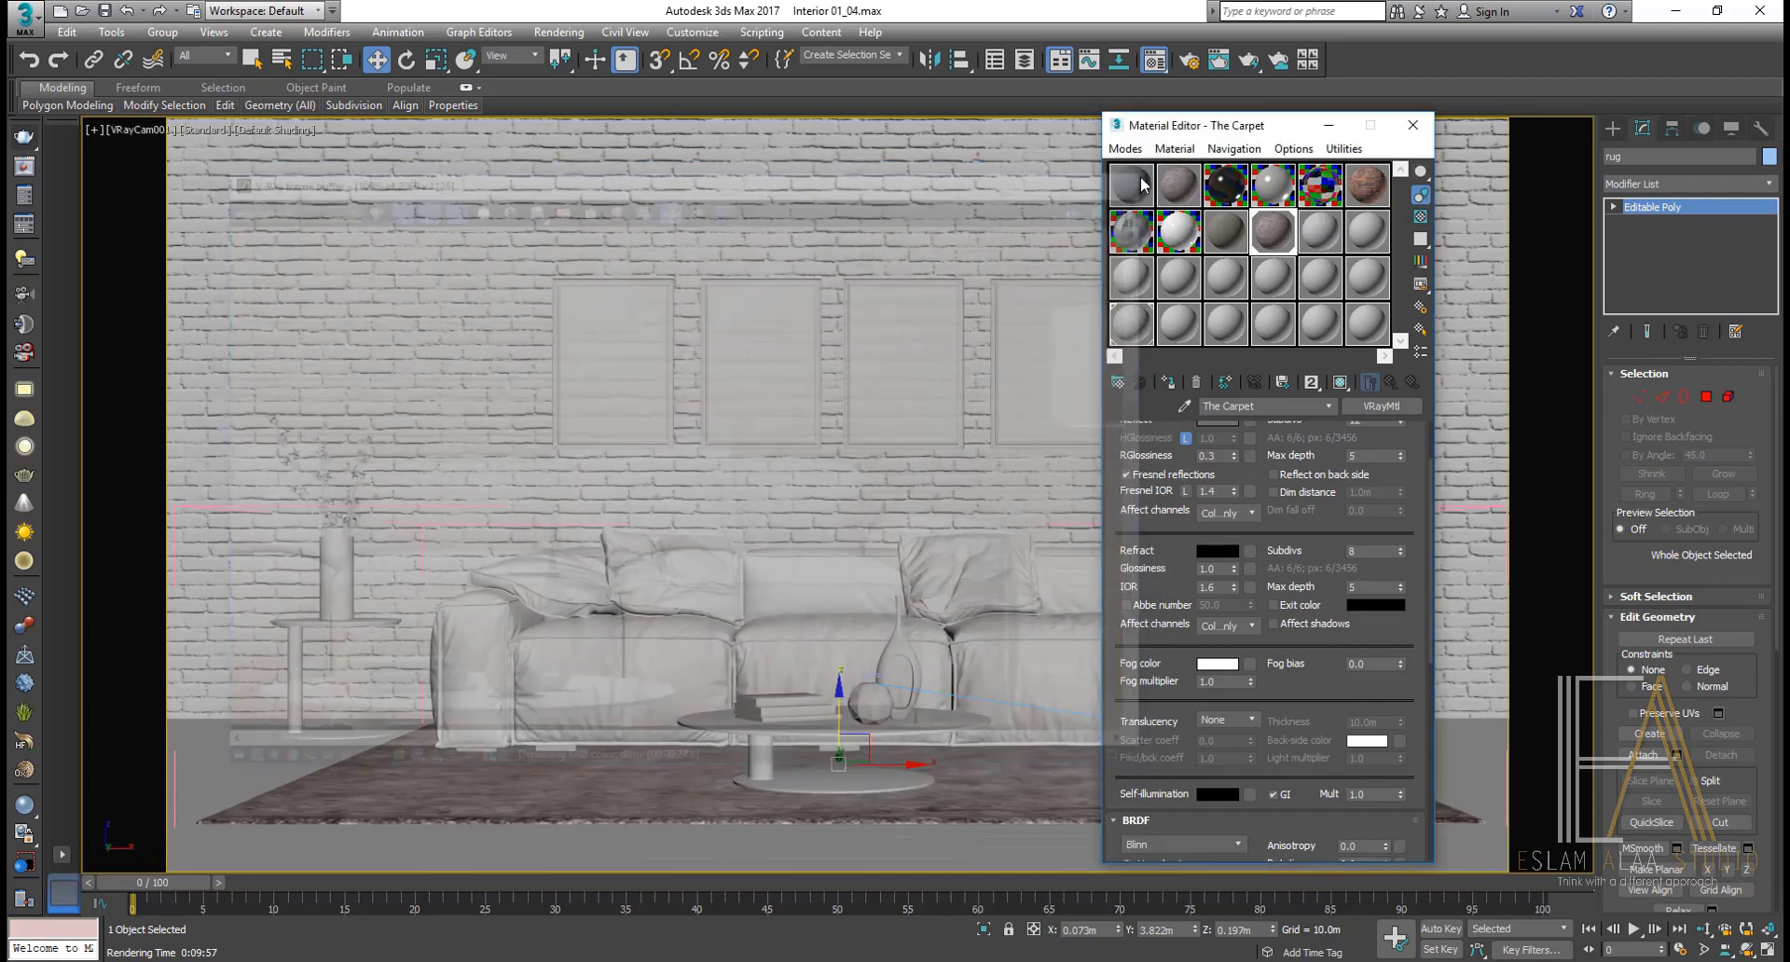
{"action": "left_click", "coordinate": [1126, 188]}
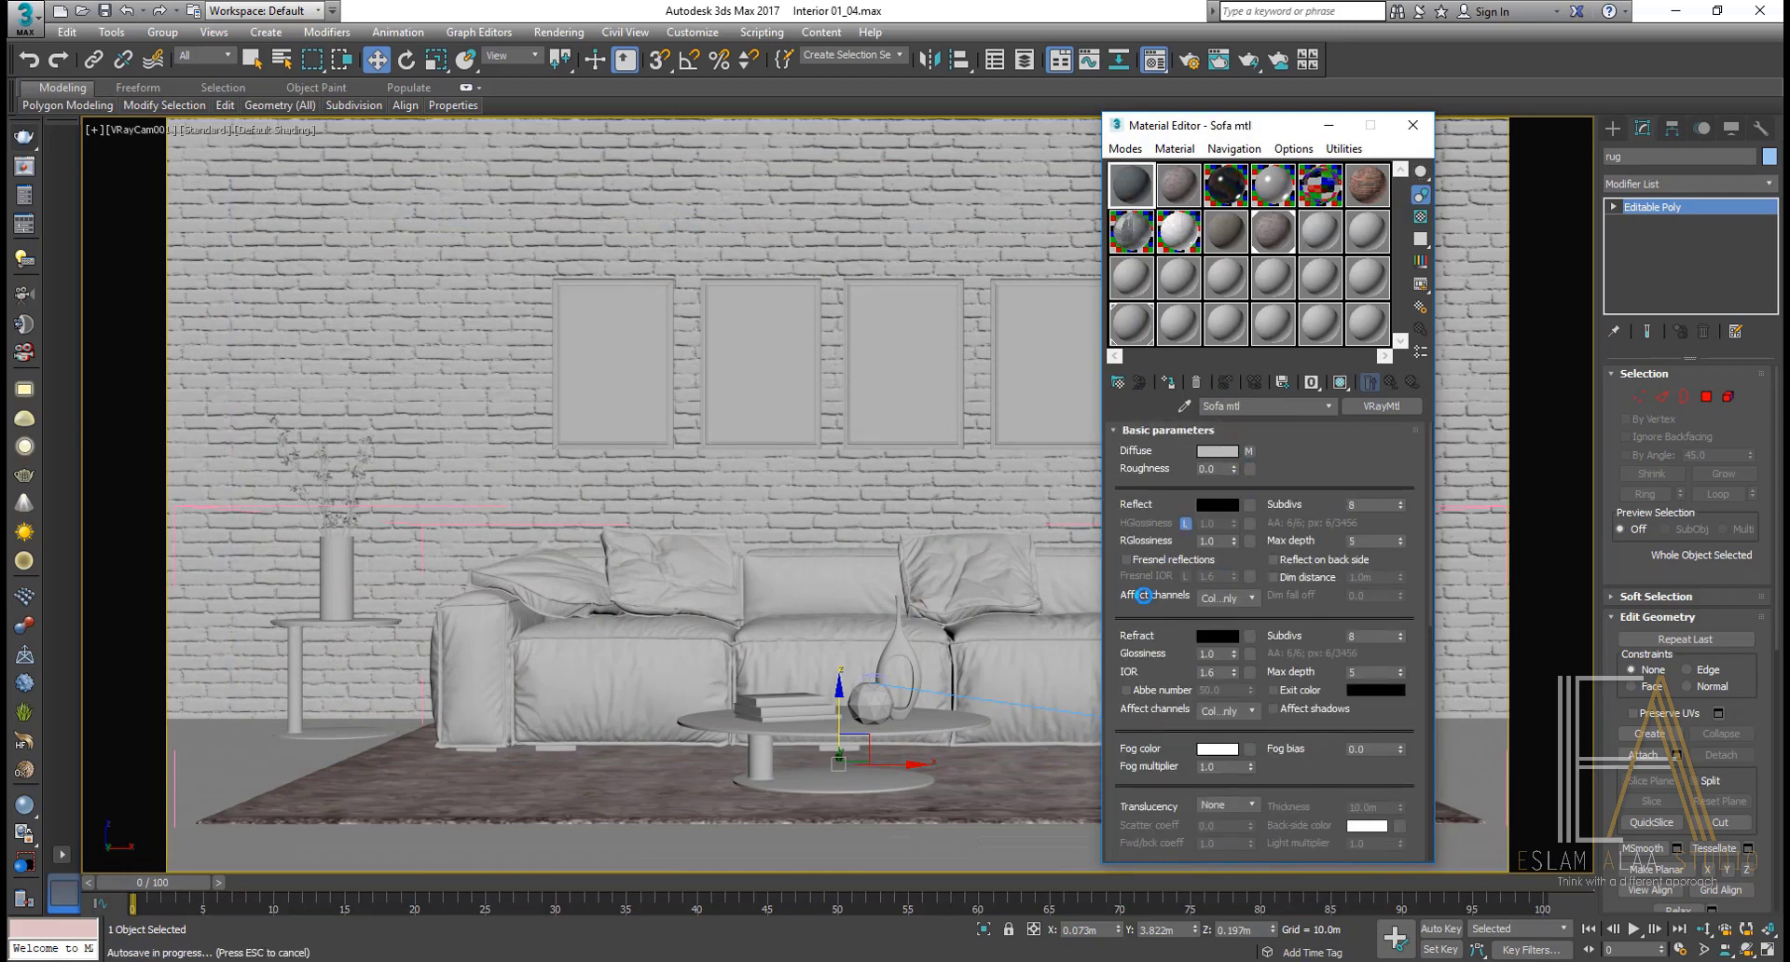
{"action": "scroll", "coordinate": [1160, 640], "scroll_direction": "down", "scroll_amount": 10}
{"action": "scroll", "coordinate": [1239, 708], "scroll_direction": "down", "scroll_amount": 10}
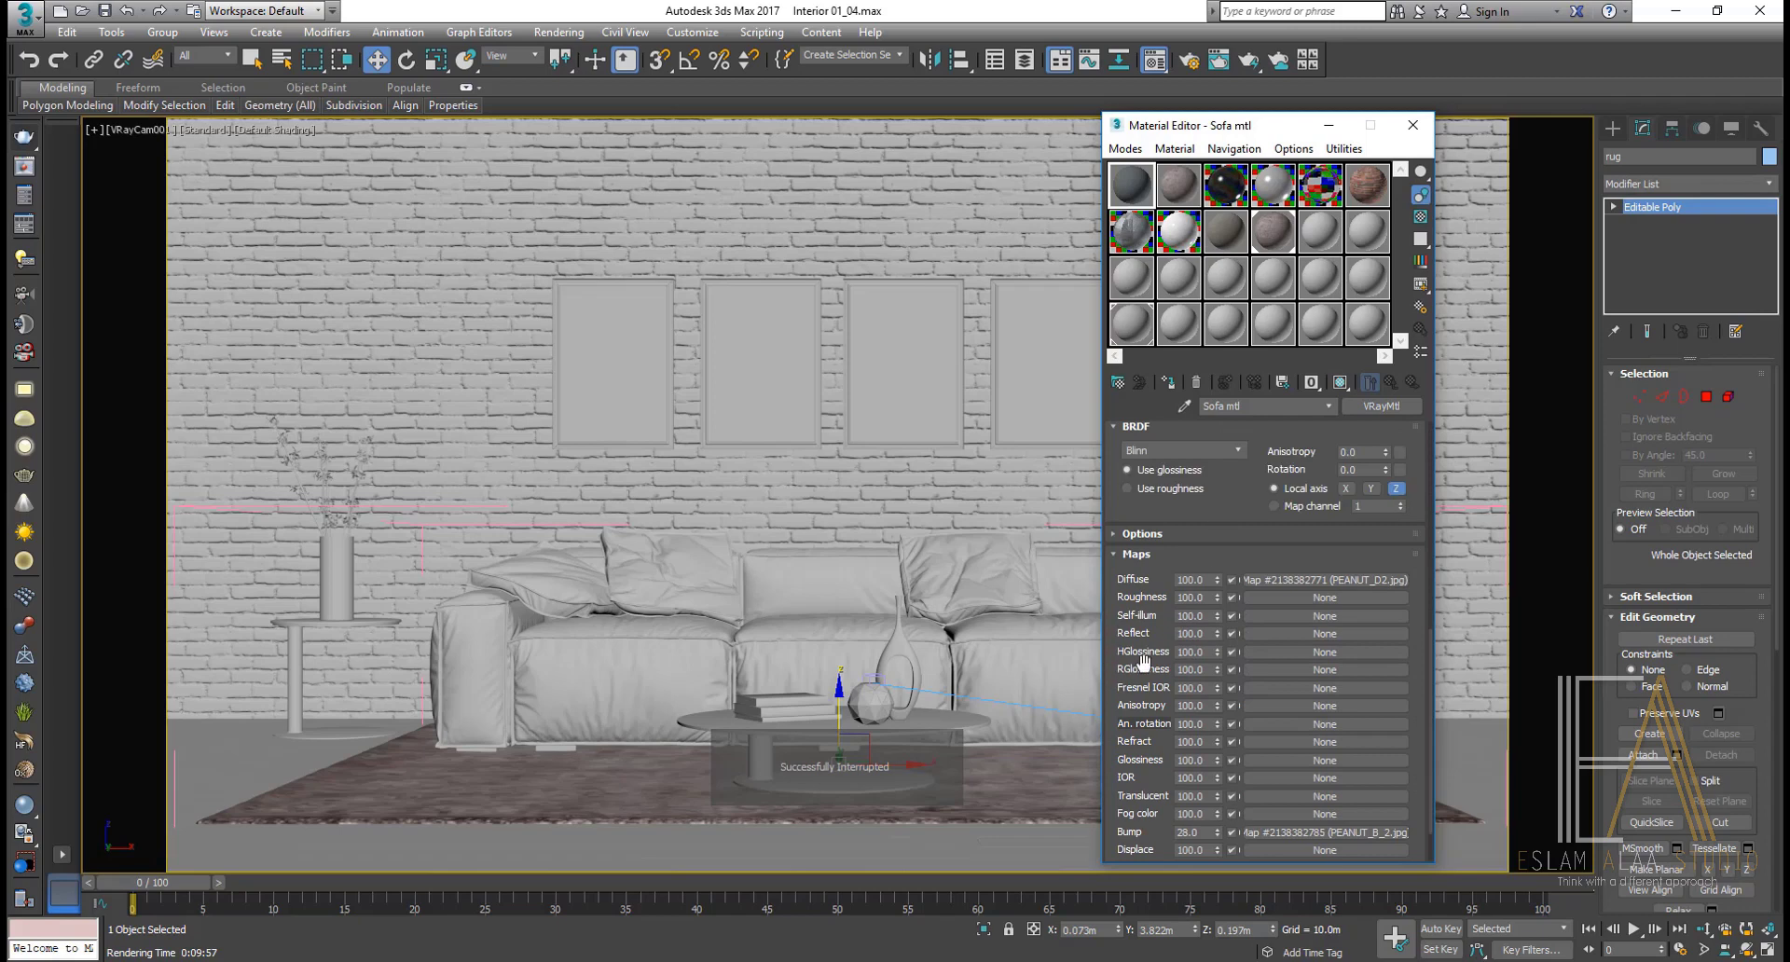
{"action": "scroll", "coordinate": [1311, 781], "scroll_direction": "down", "scroll_amount": 2}
{"action": "left_click", "coordinate": [1016, 656]}
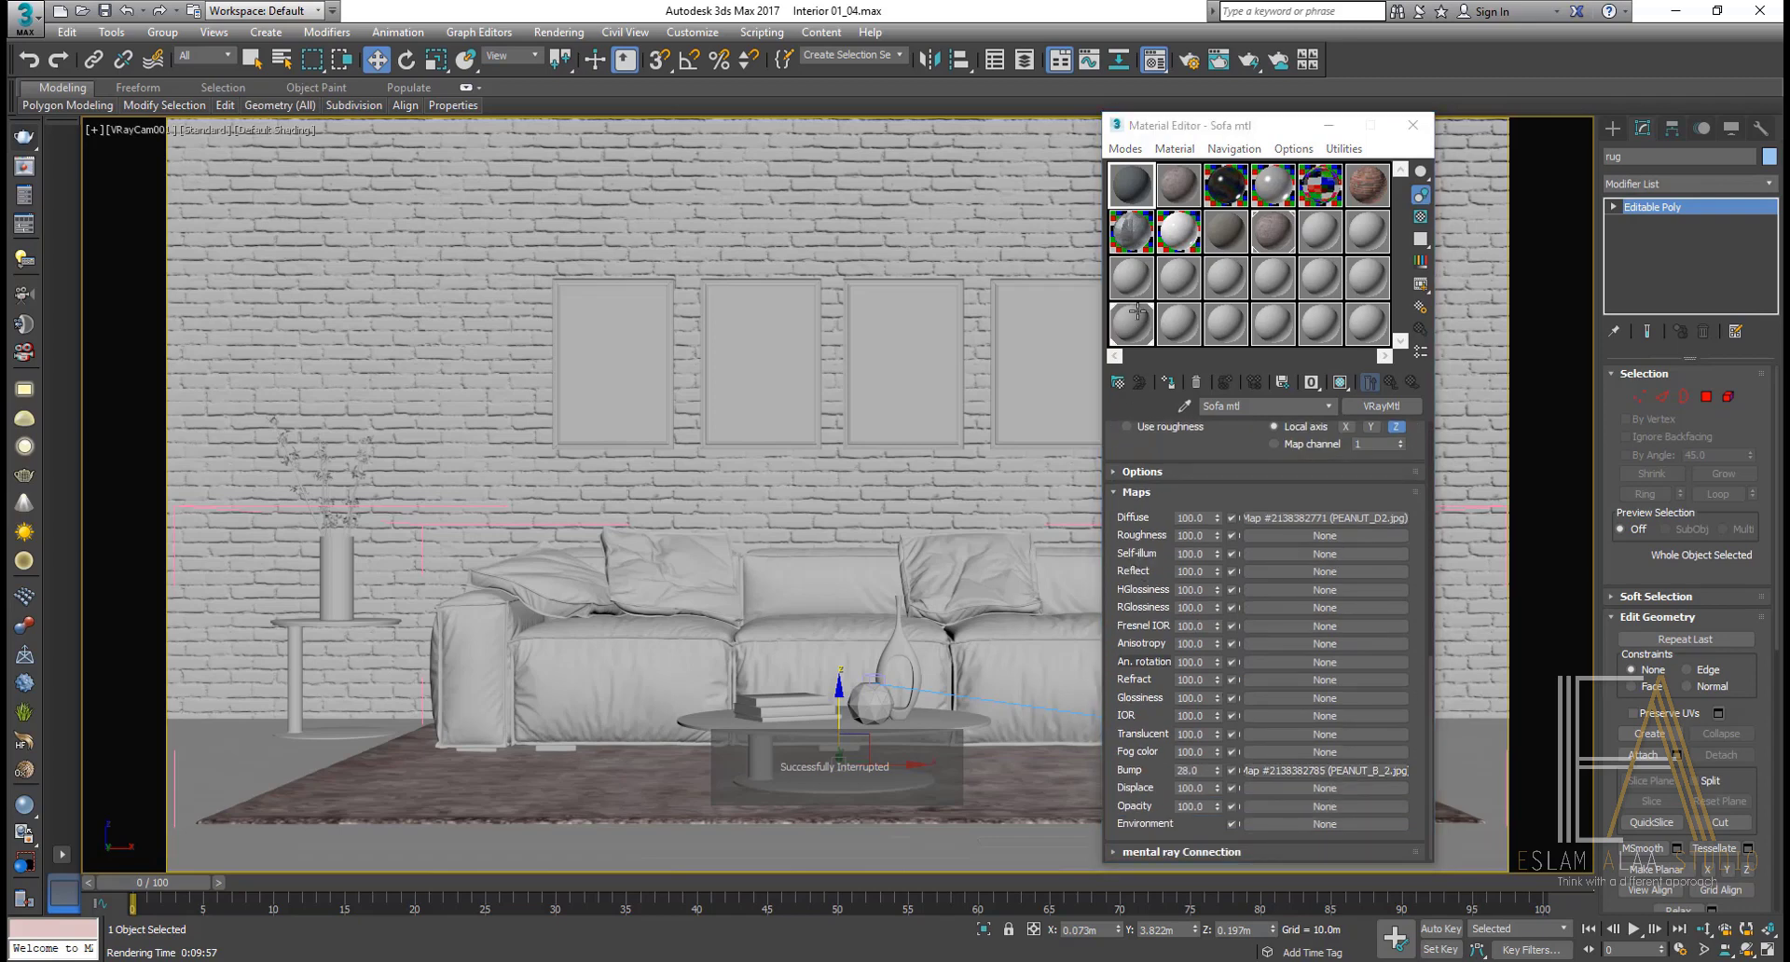
{"action": "left_click", "coordinate": [1168, 382]}
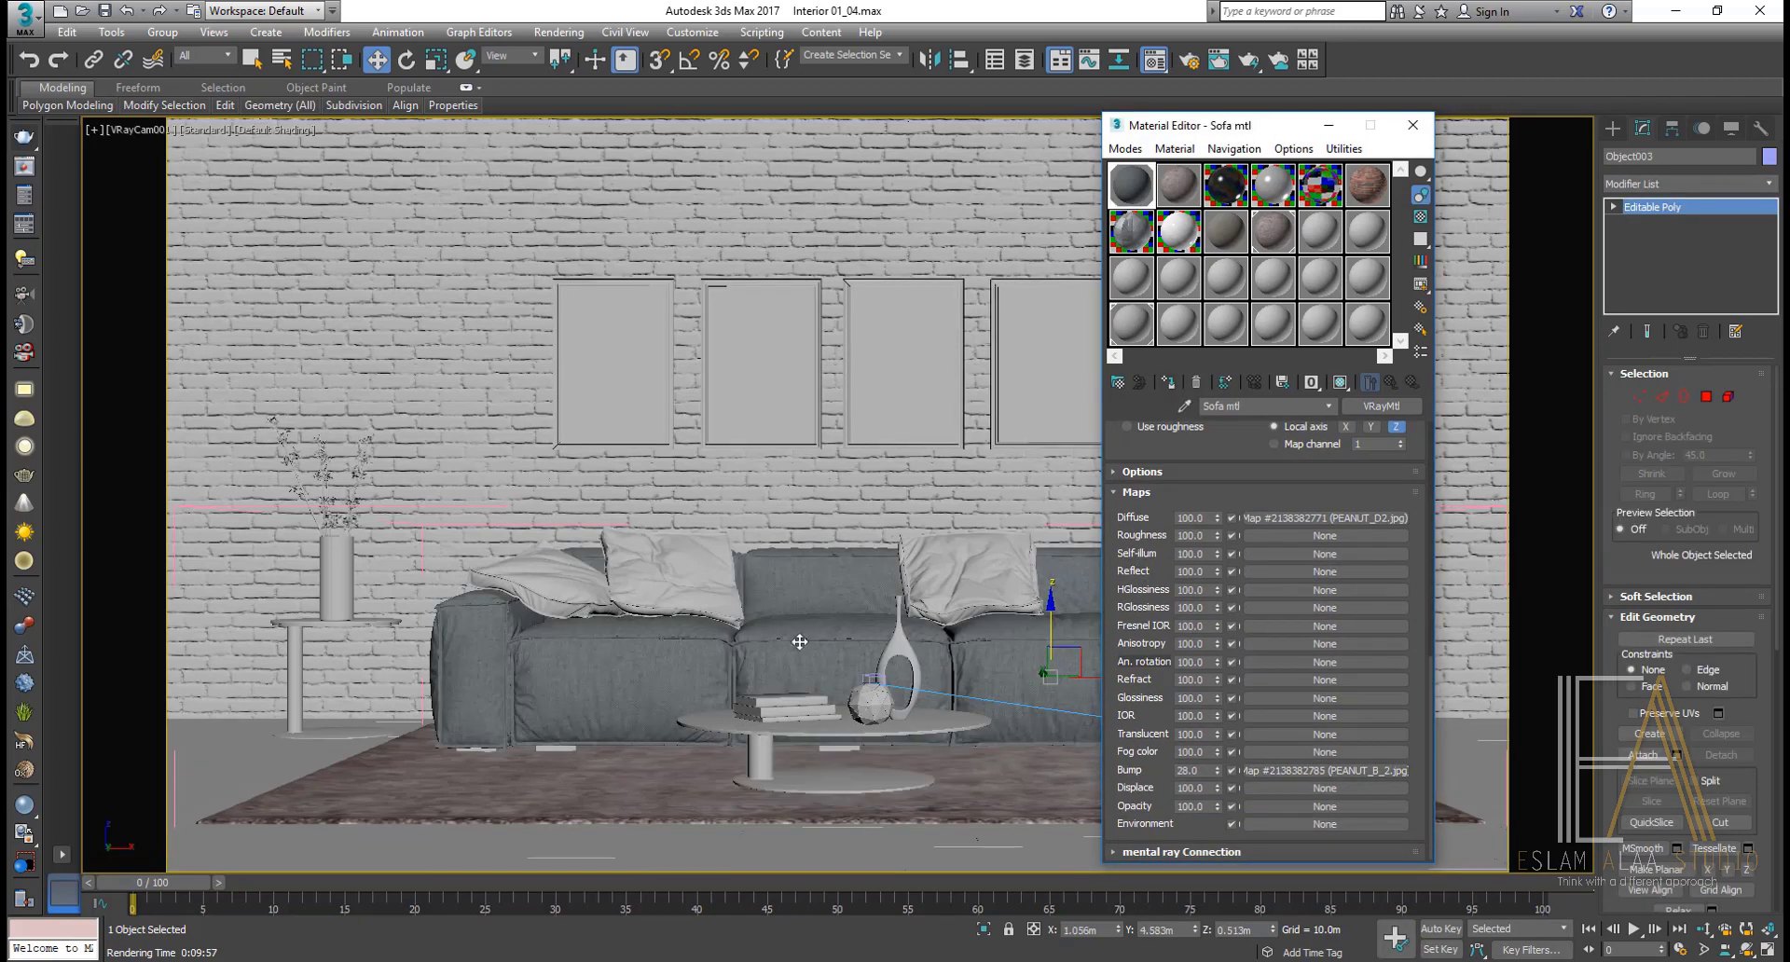
Step: Assign the cotton 11 material to the sofa pillows
{"action": "left_click", "coordinate": [1229, 229]}
{"action": "scroll", "coordinate": [1267, 605], "scroll_direction": "up", "scroll_amount": 10}
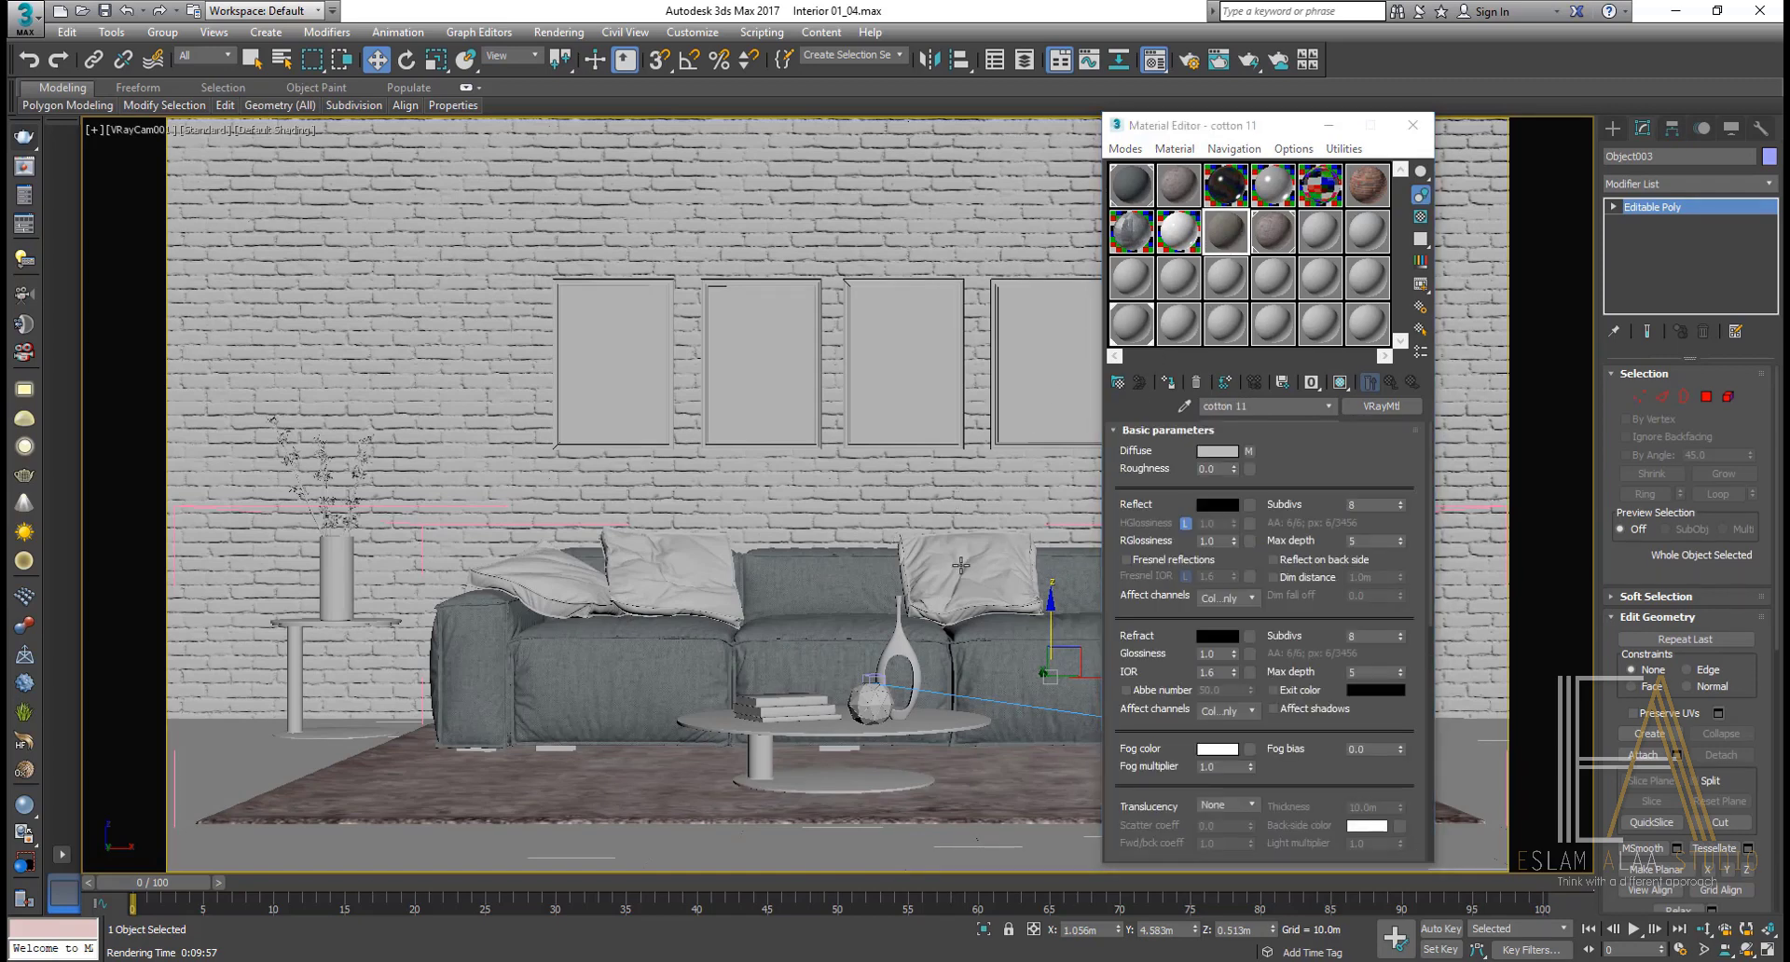
{"action": "left_click", "coordinate": [970, 569]}
{"action": "left_click", "coordinate": [1168, 382]}
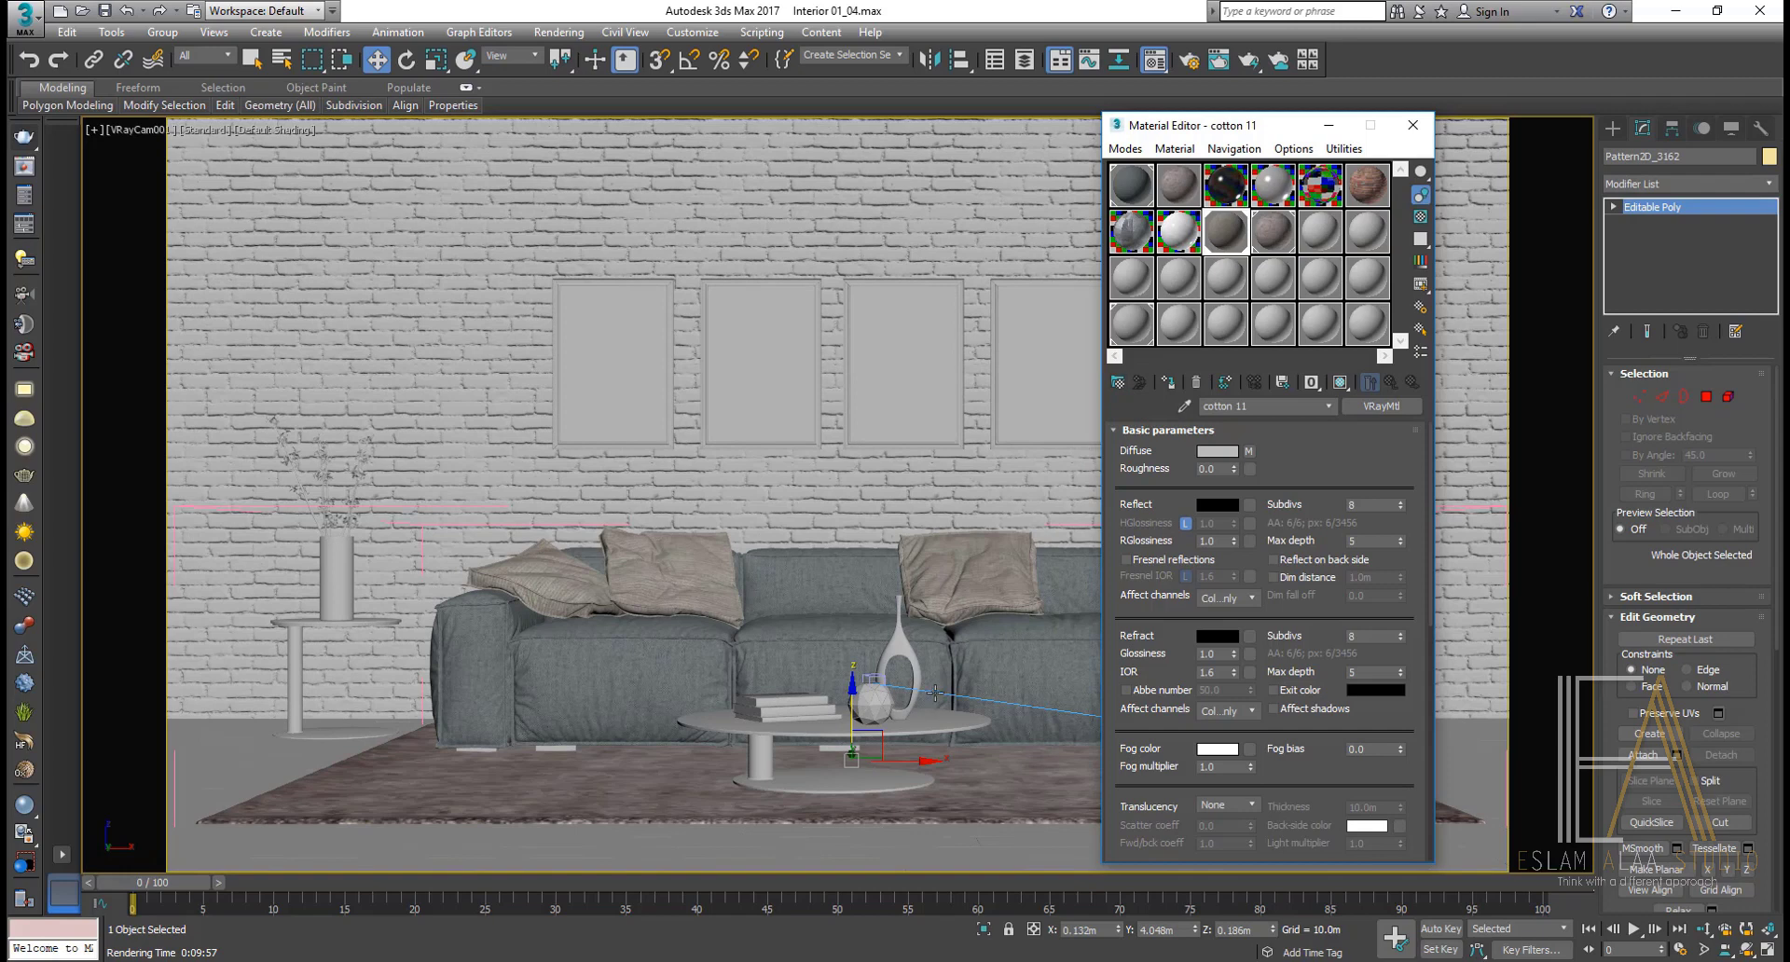
Step: Select the coffee table group and pick an unused material slot
{"action": "left_click", "coordinate": [933, 720]}
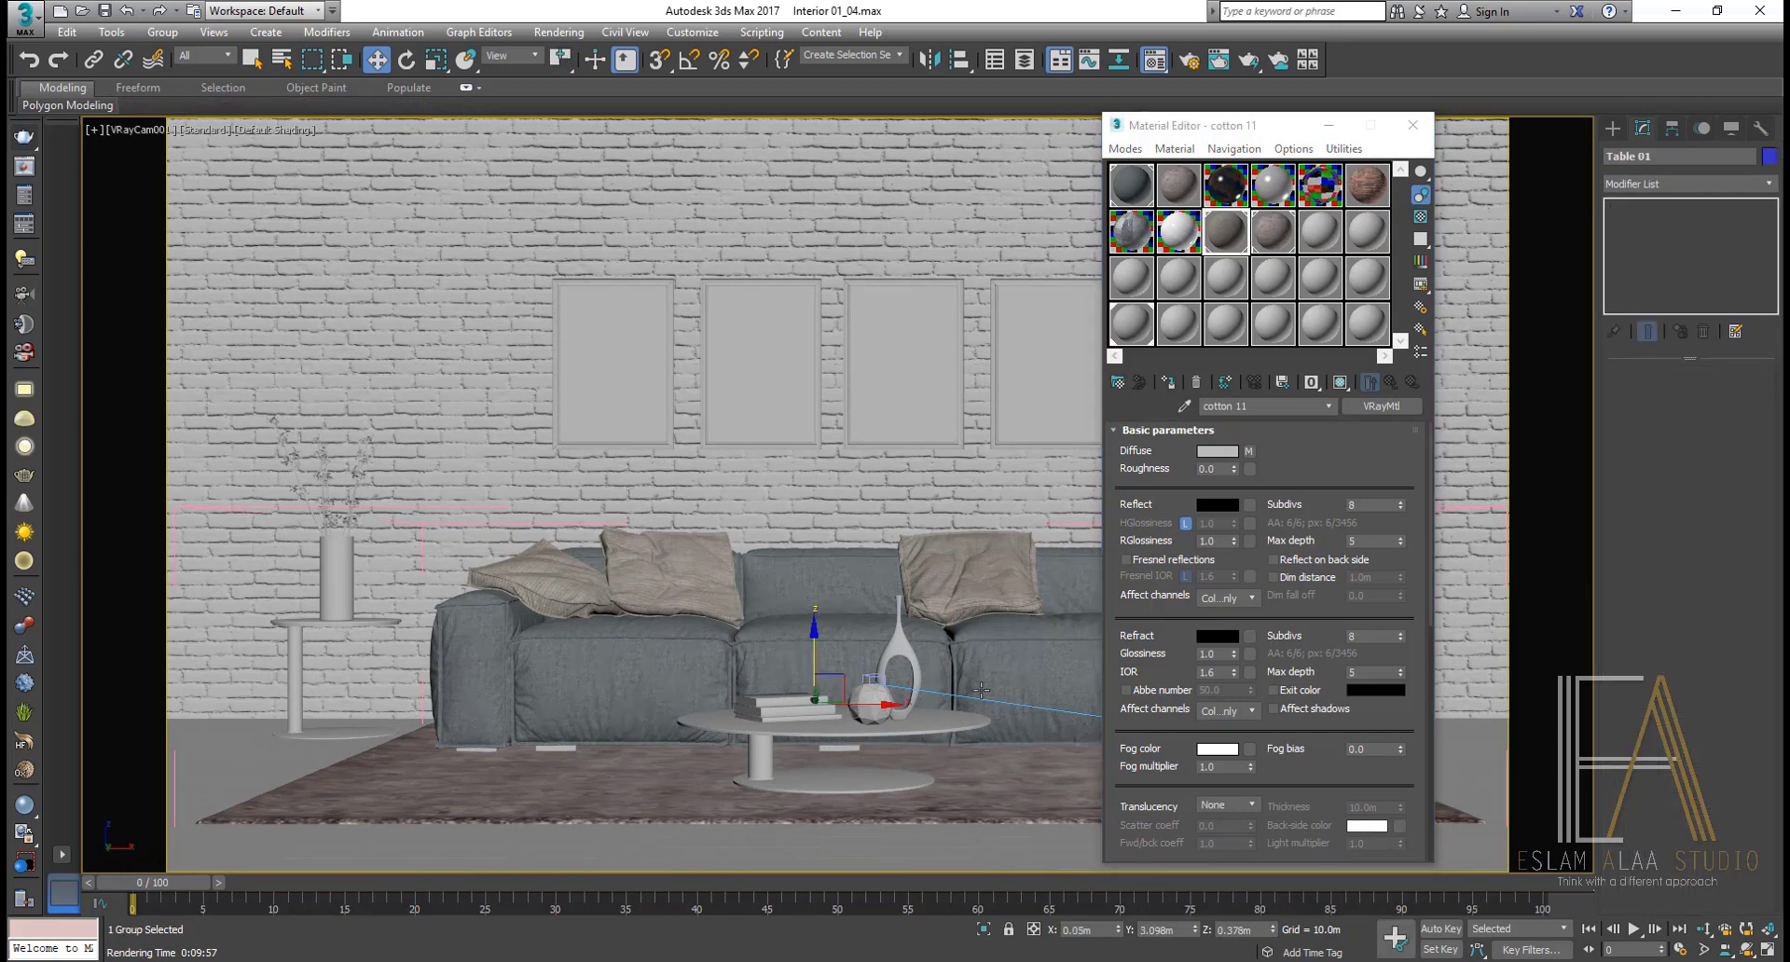
{"action": "left_click", "coordinate": [1319, 228]}
{"action": "left_click", "coordinate": [1318, 228]}
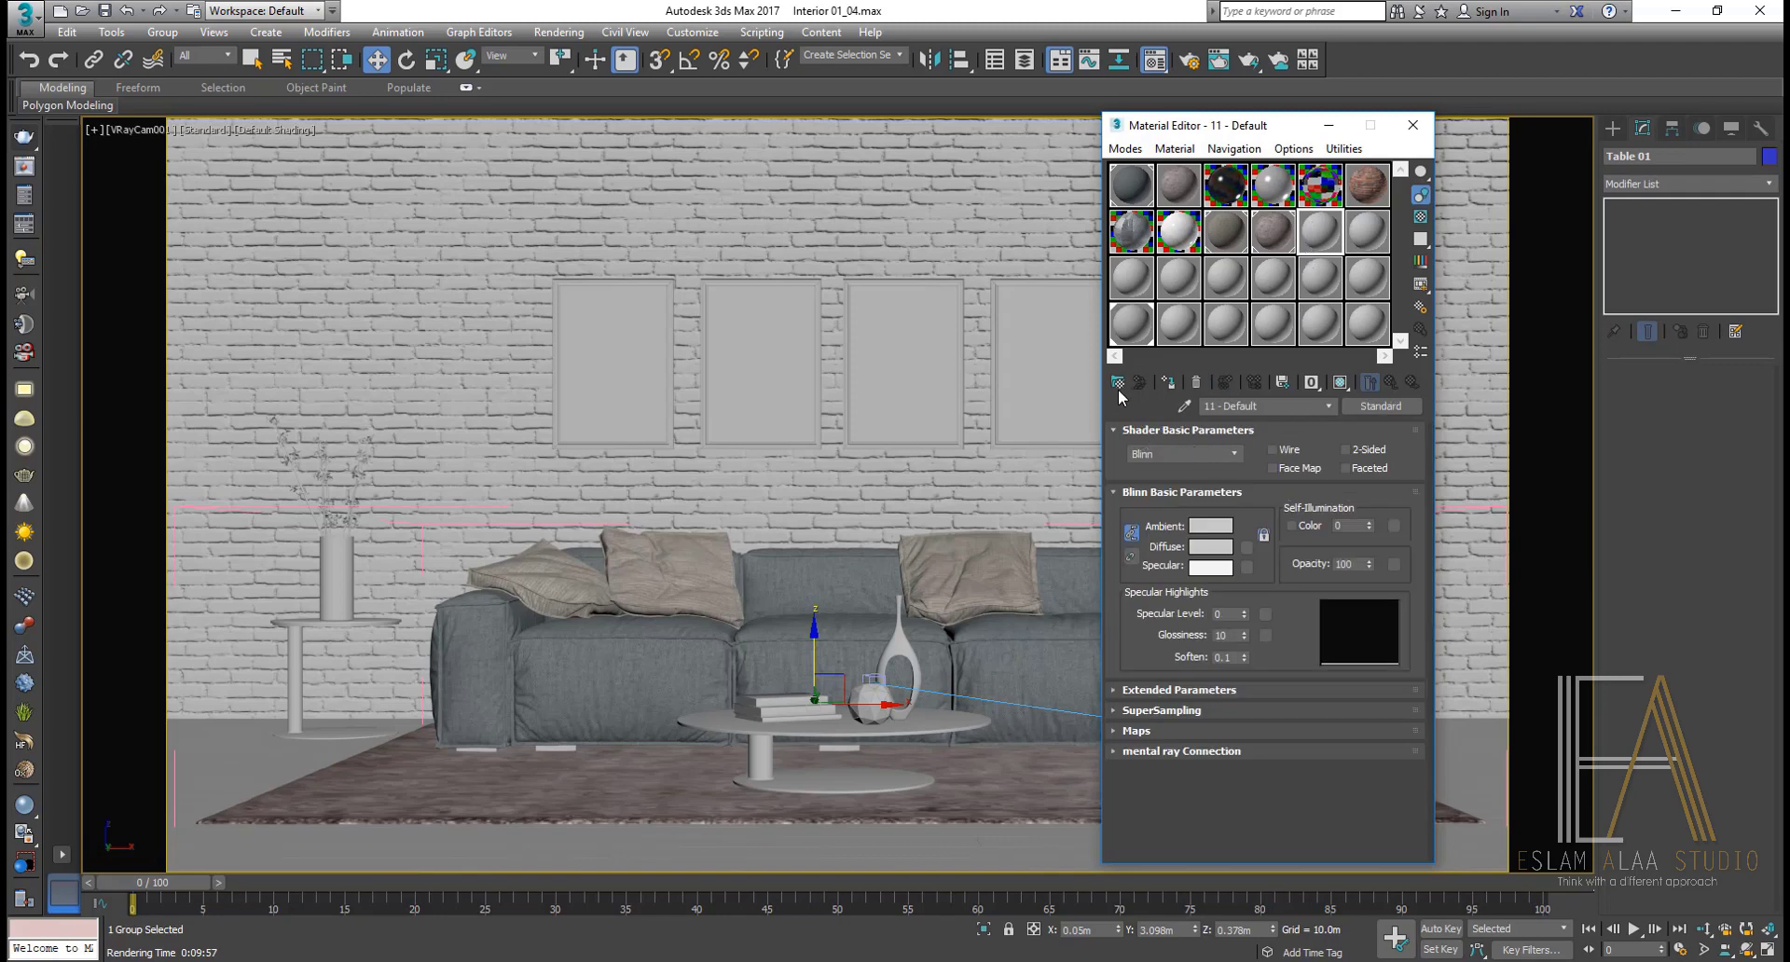
Step: Convert the empty slot to a VRayMtl with a near-black diffuse colour of value 5
{"action": "left_click", "coordinate": [1117, 384]}
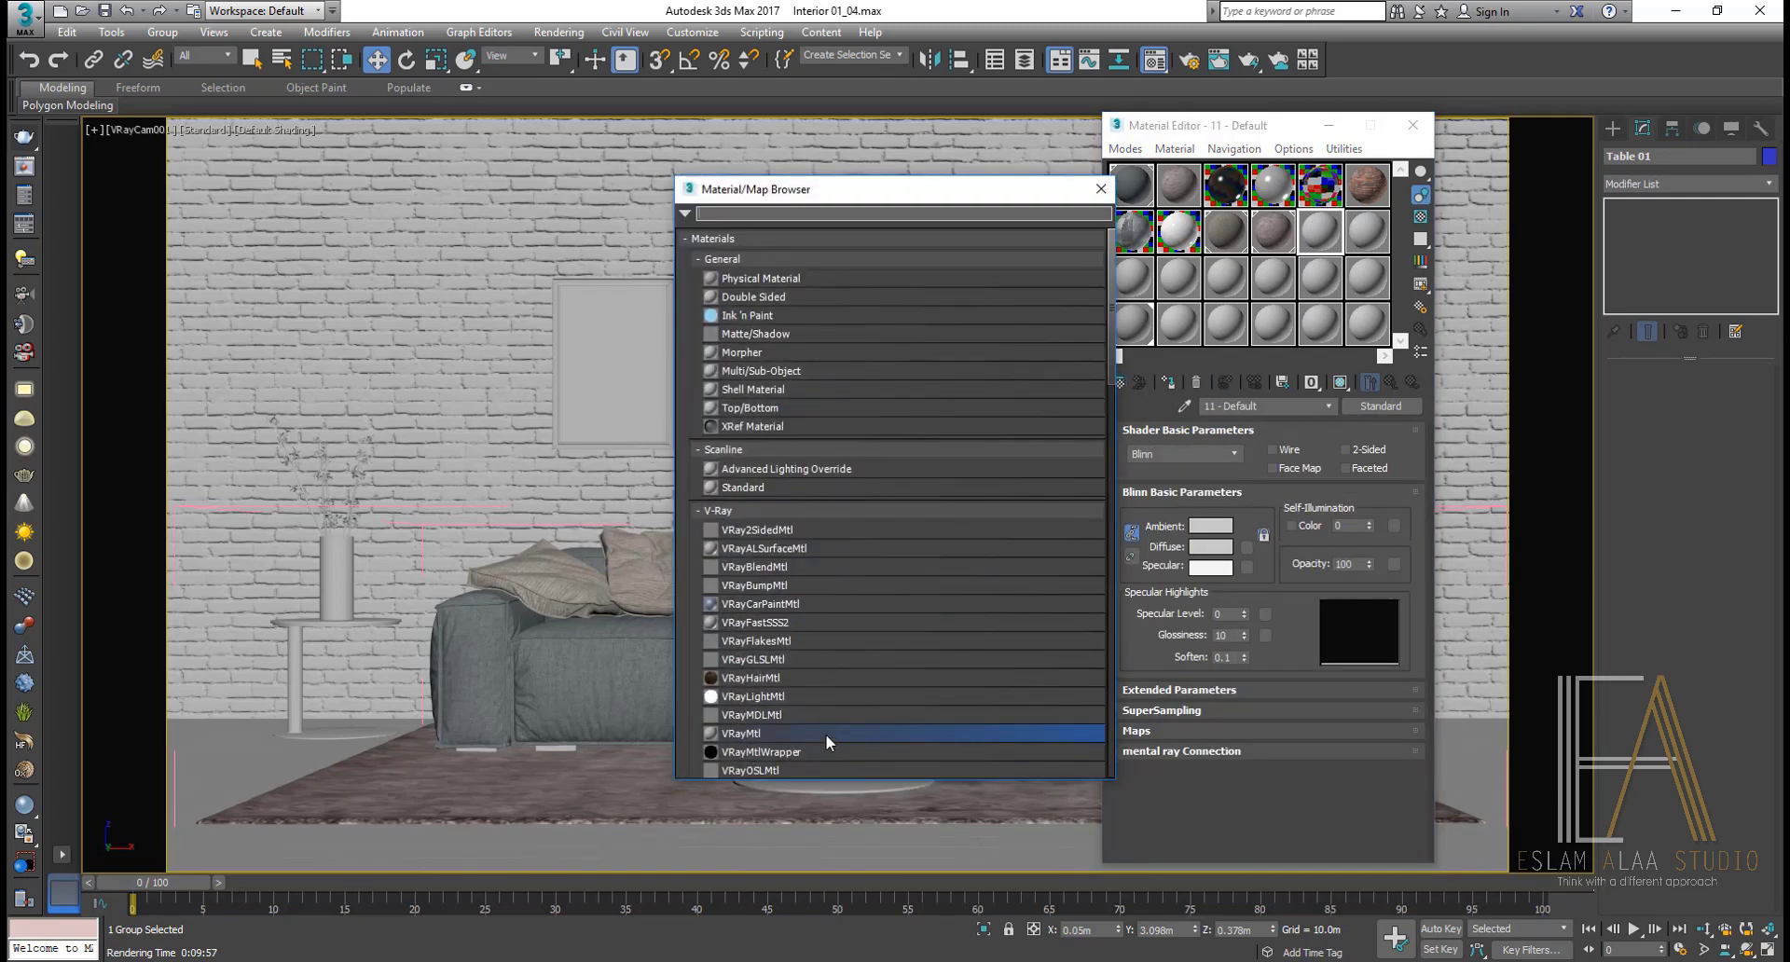
{"action": "double_click", "coordinate": [825, 735]}
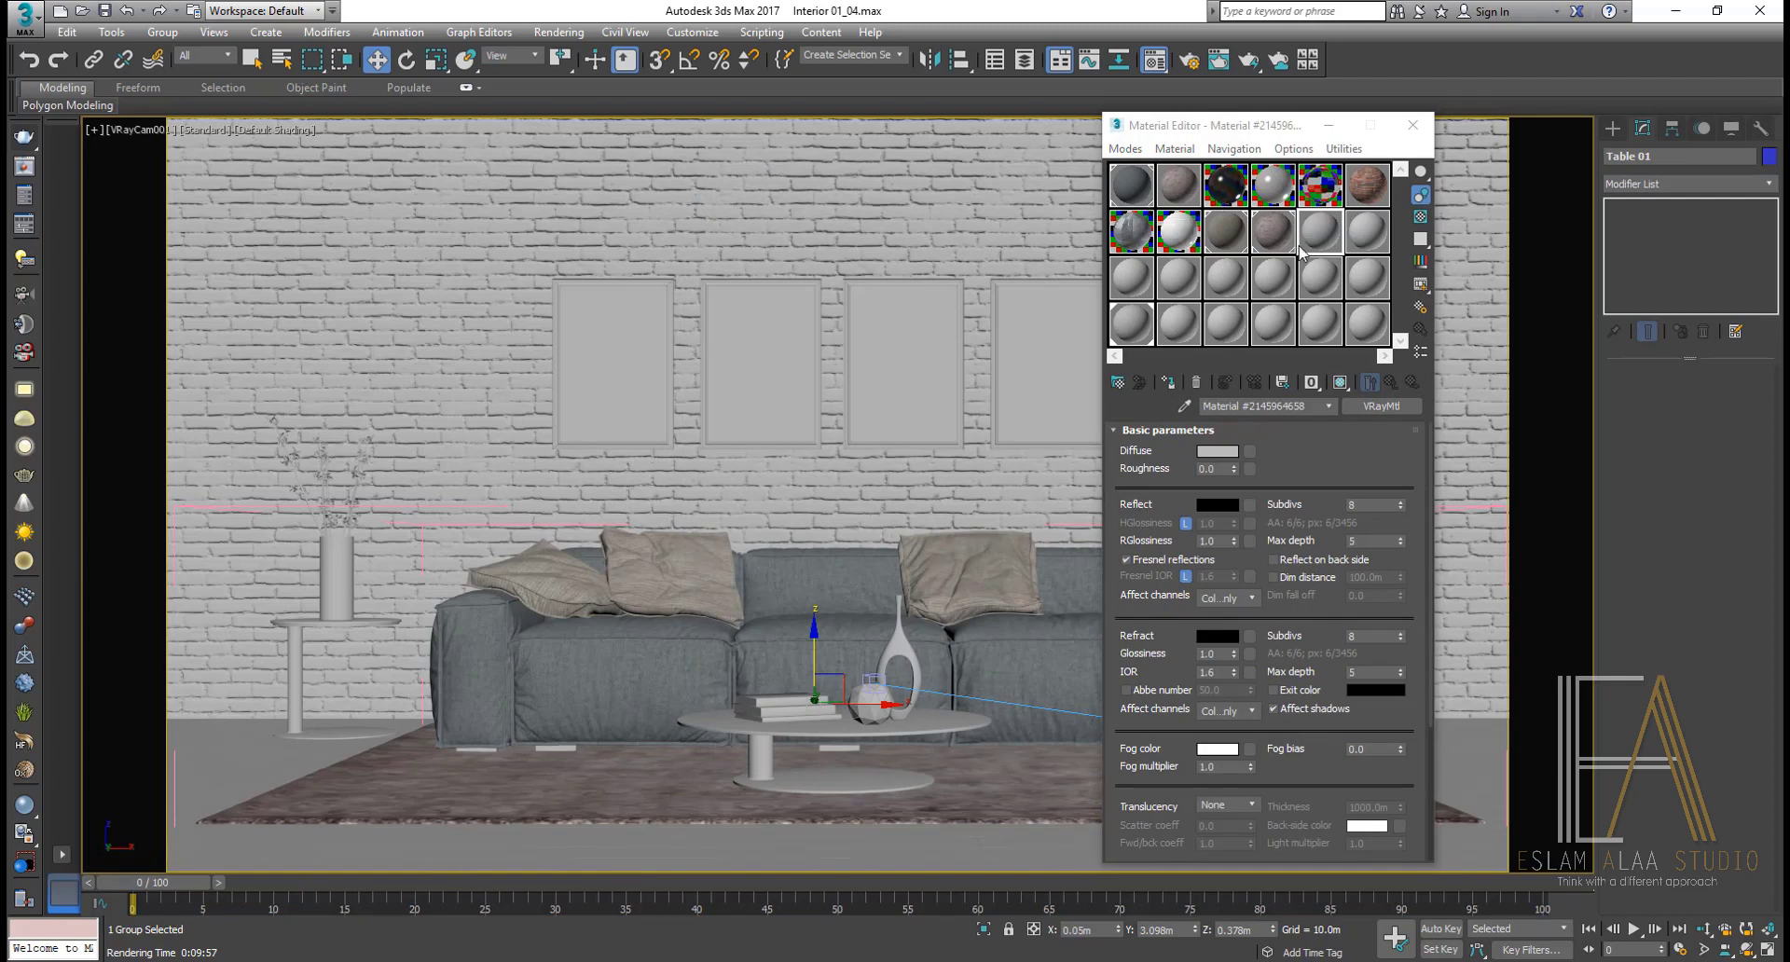
{"action": "left_click", "coordinate": [1216, 451]}
{"action": "left_click_drag", "start_coordinate": [532, 88], "coordinate": [691, 152]}
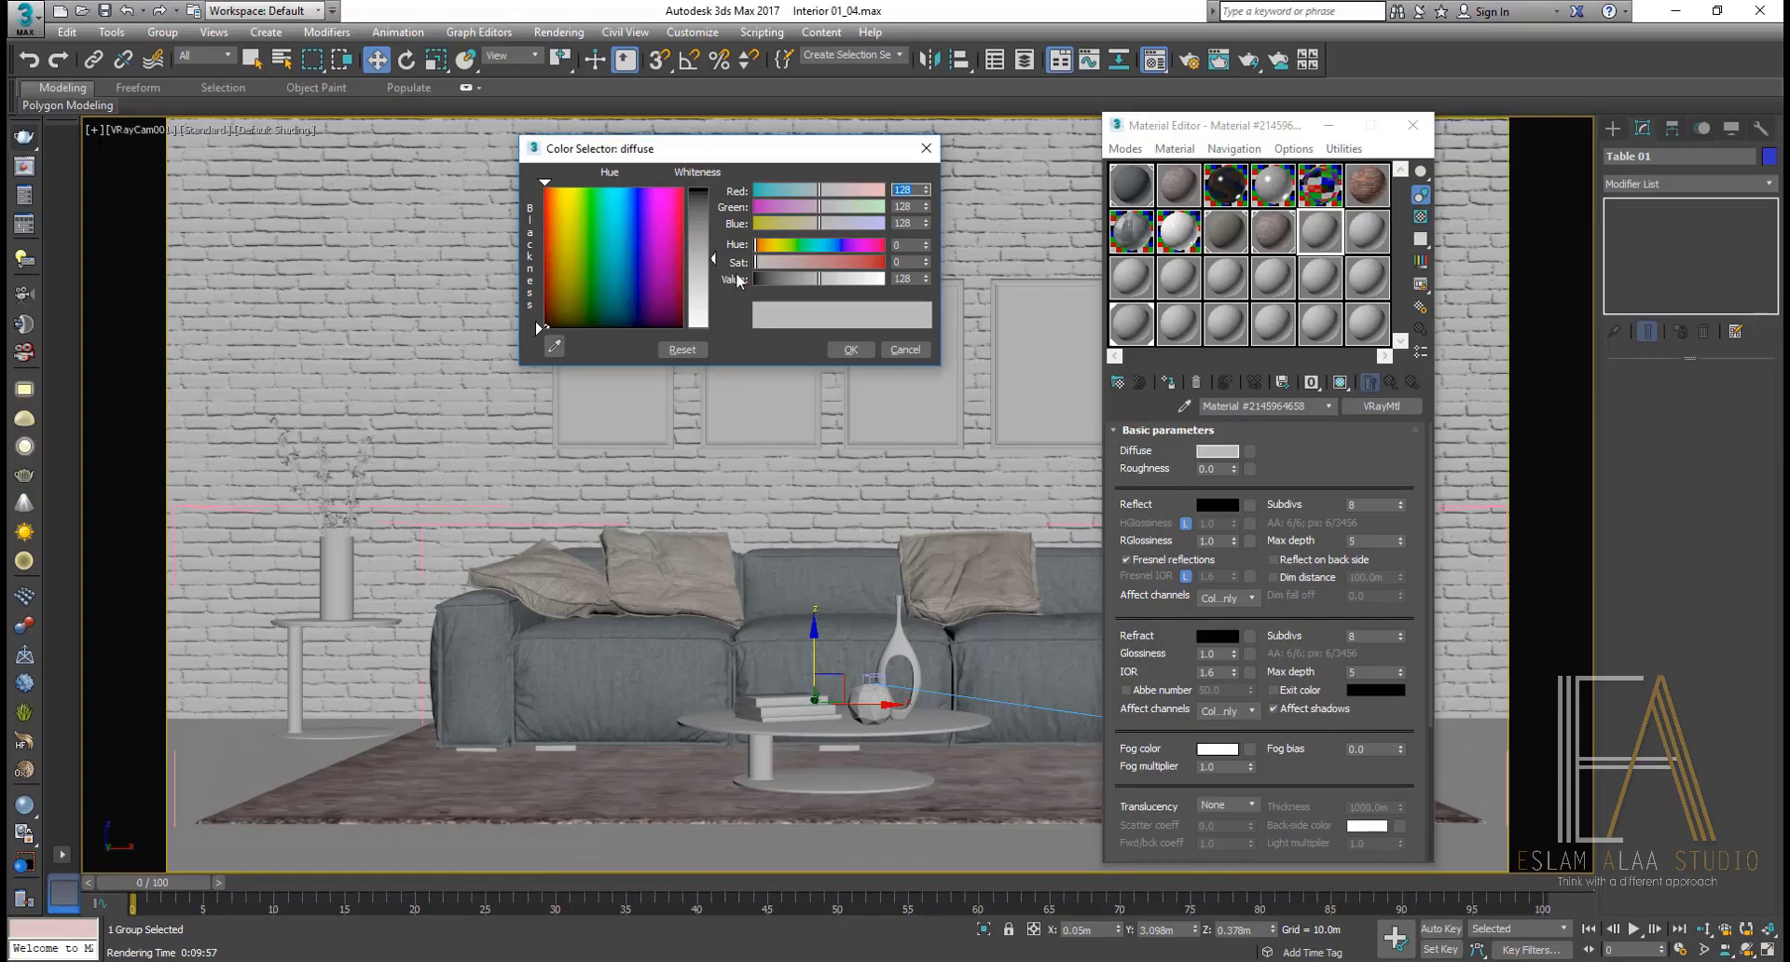
{"action": "left_click", "coordinate": [755, 279]}
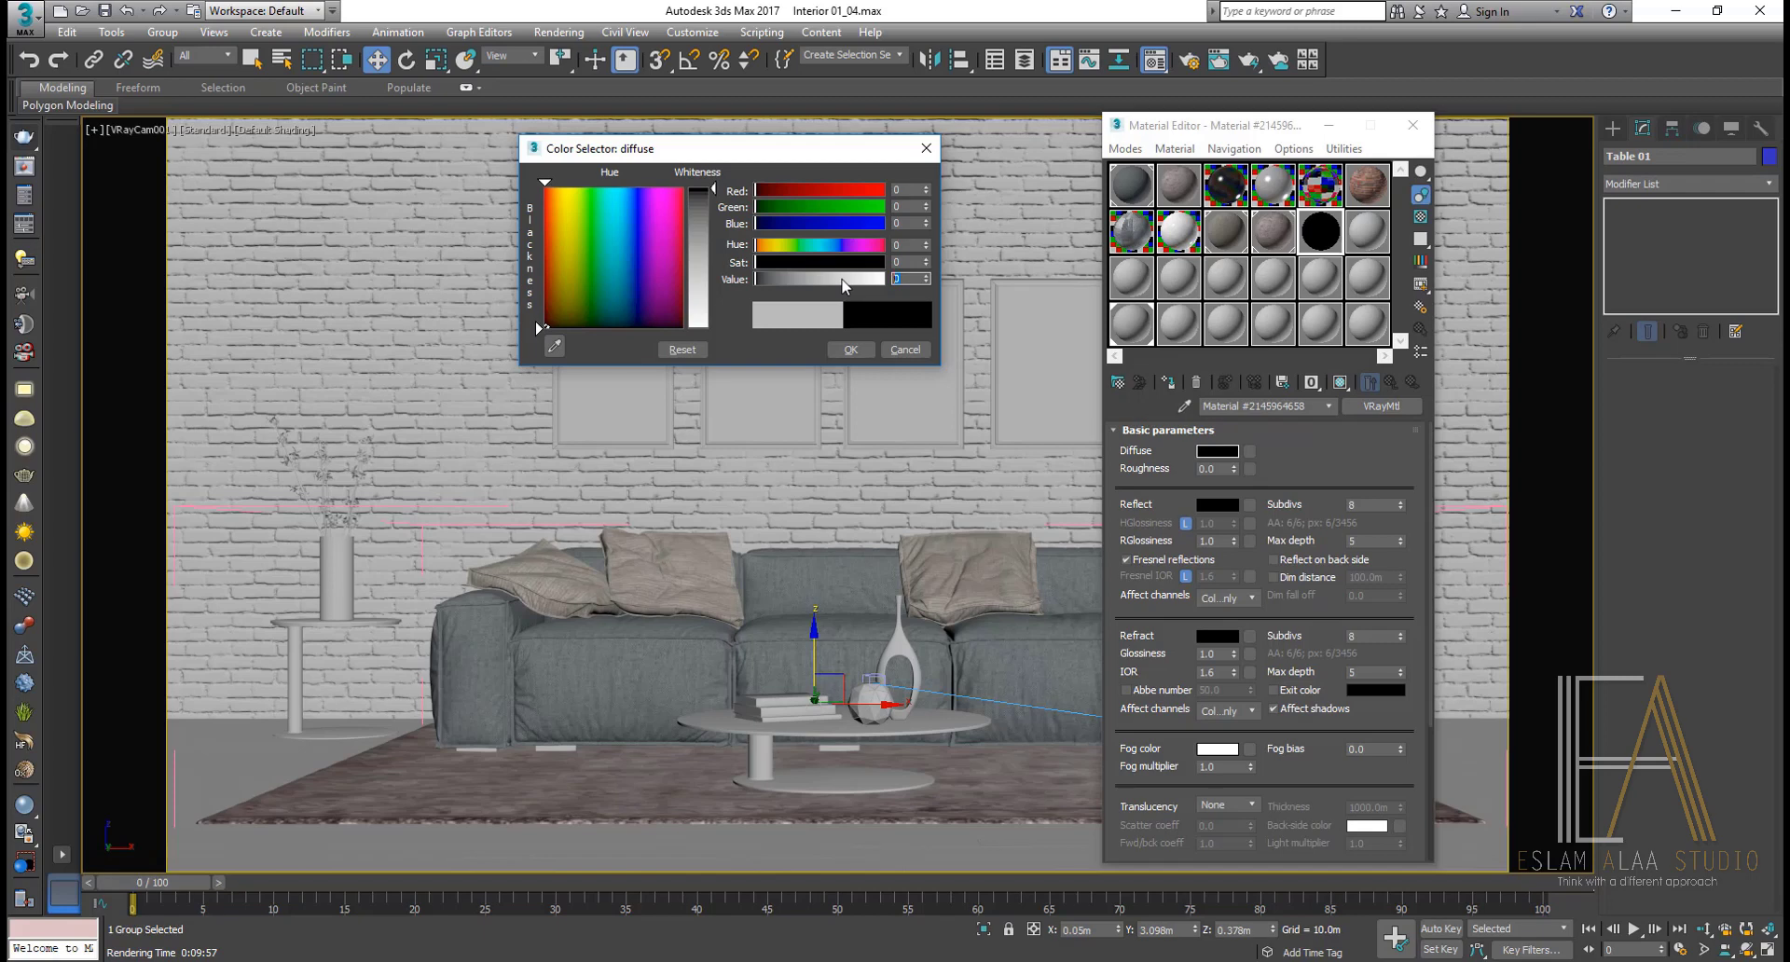
{"action": "type", "text": "5"}
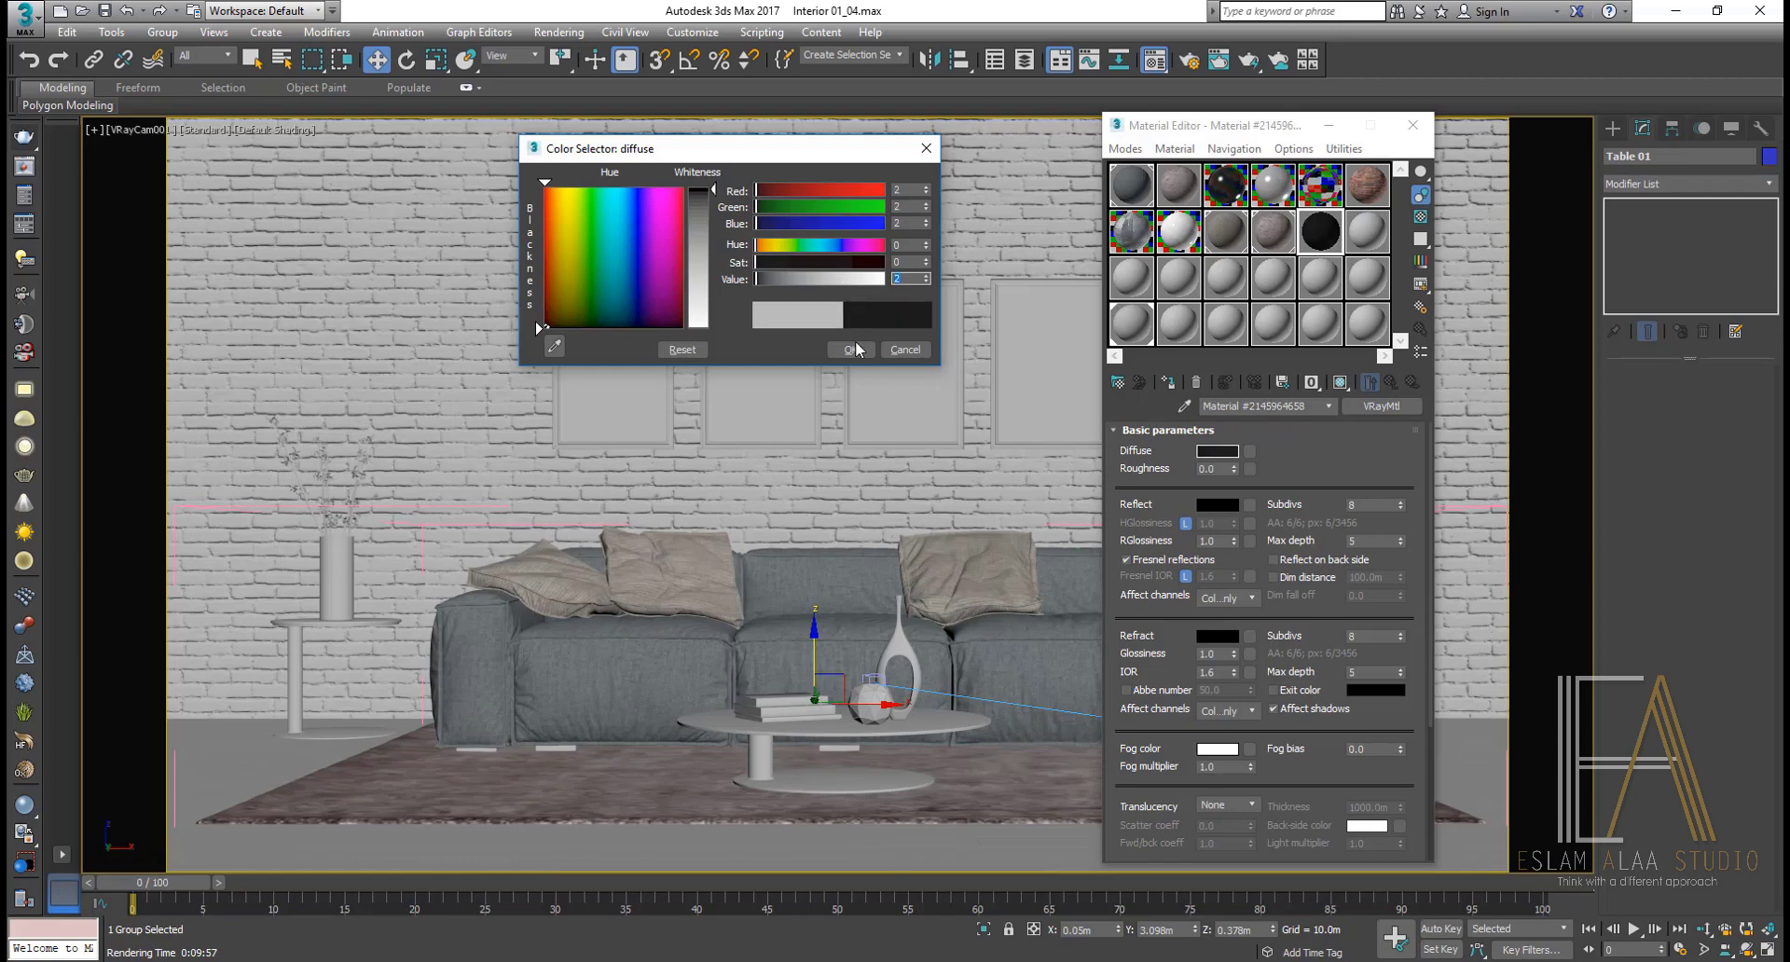
{"action": "left_click", "coordinate": [850, 349]}
Step: Enlarge the material preview with a checker background and set the reflection colour to grey 169
{"action": "double_click", "coordinate": [1321, 235]}
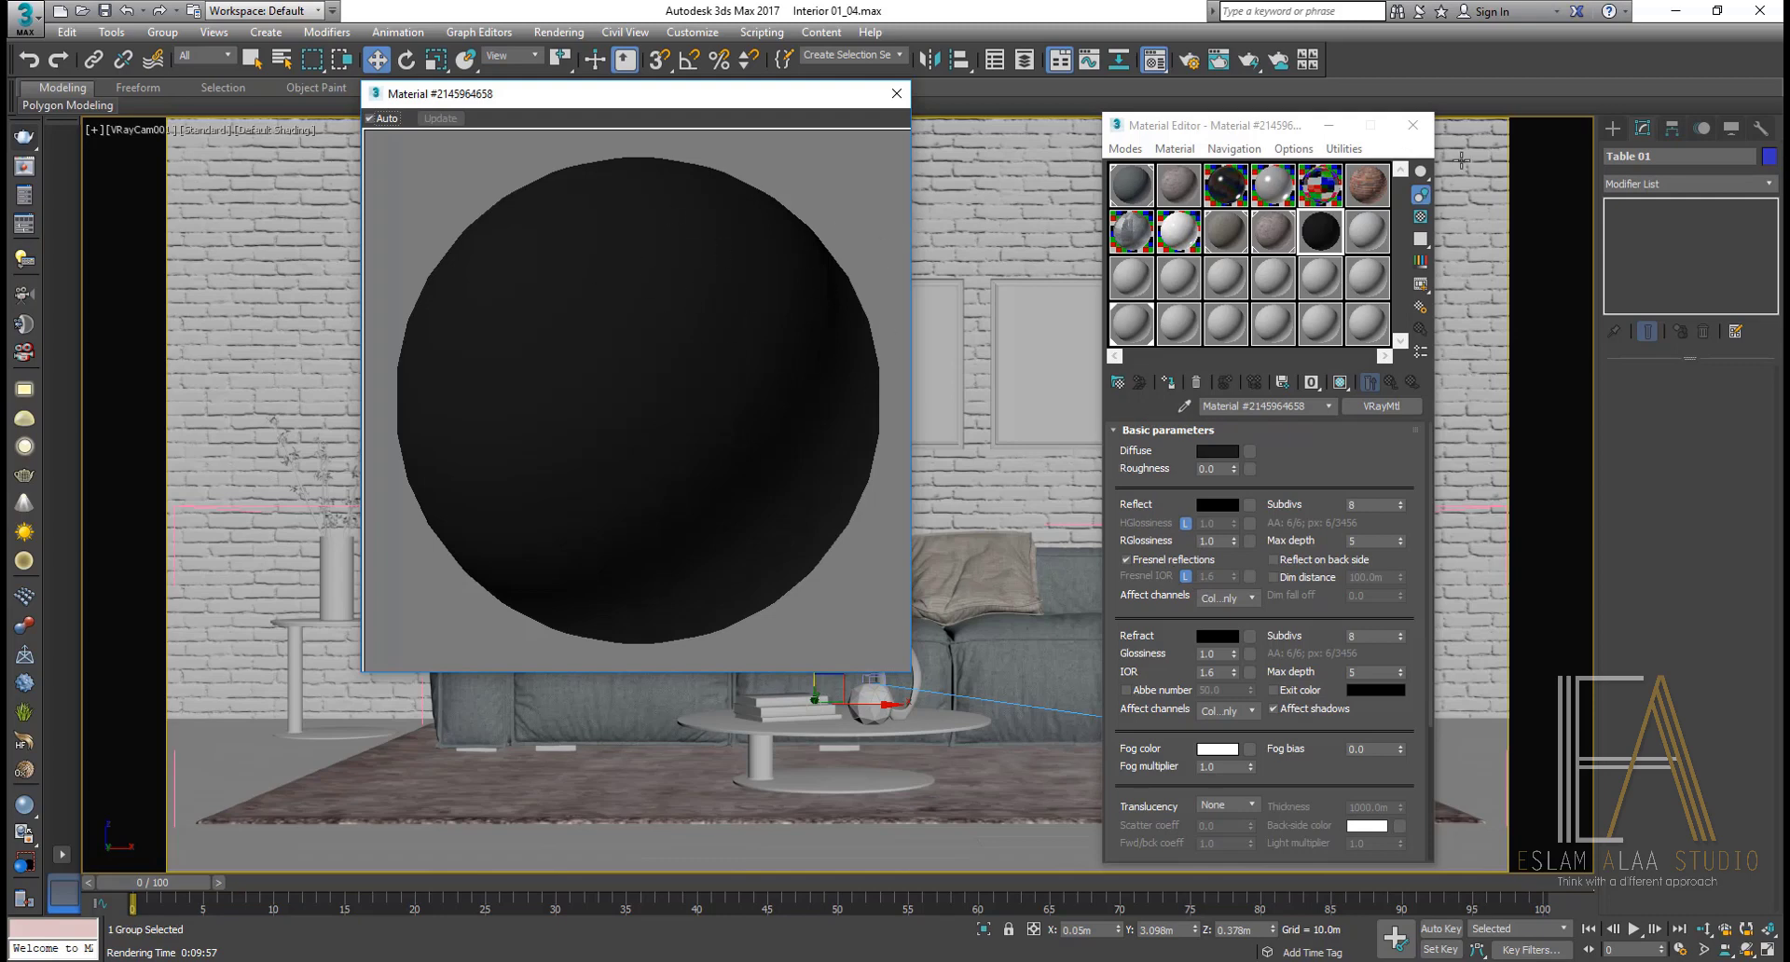
{"action": "left_click", "coordinate": [1421, 217]}
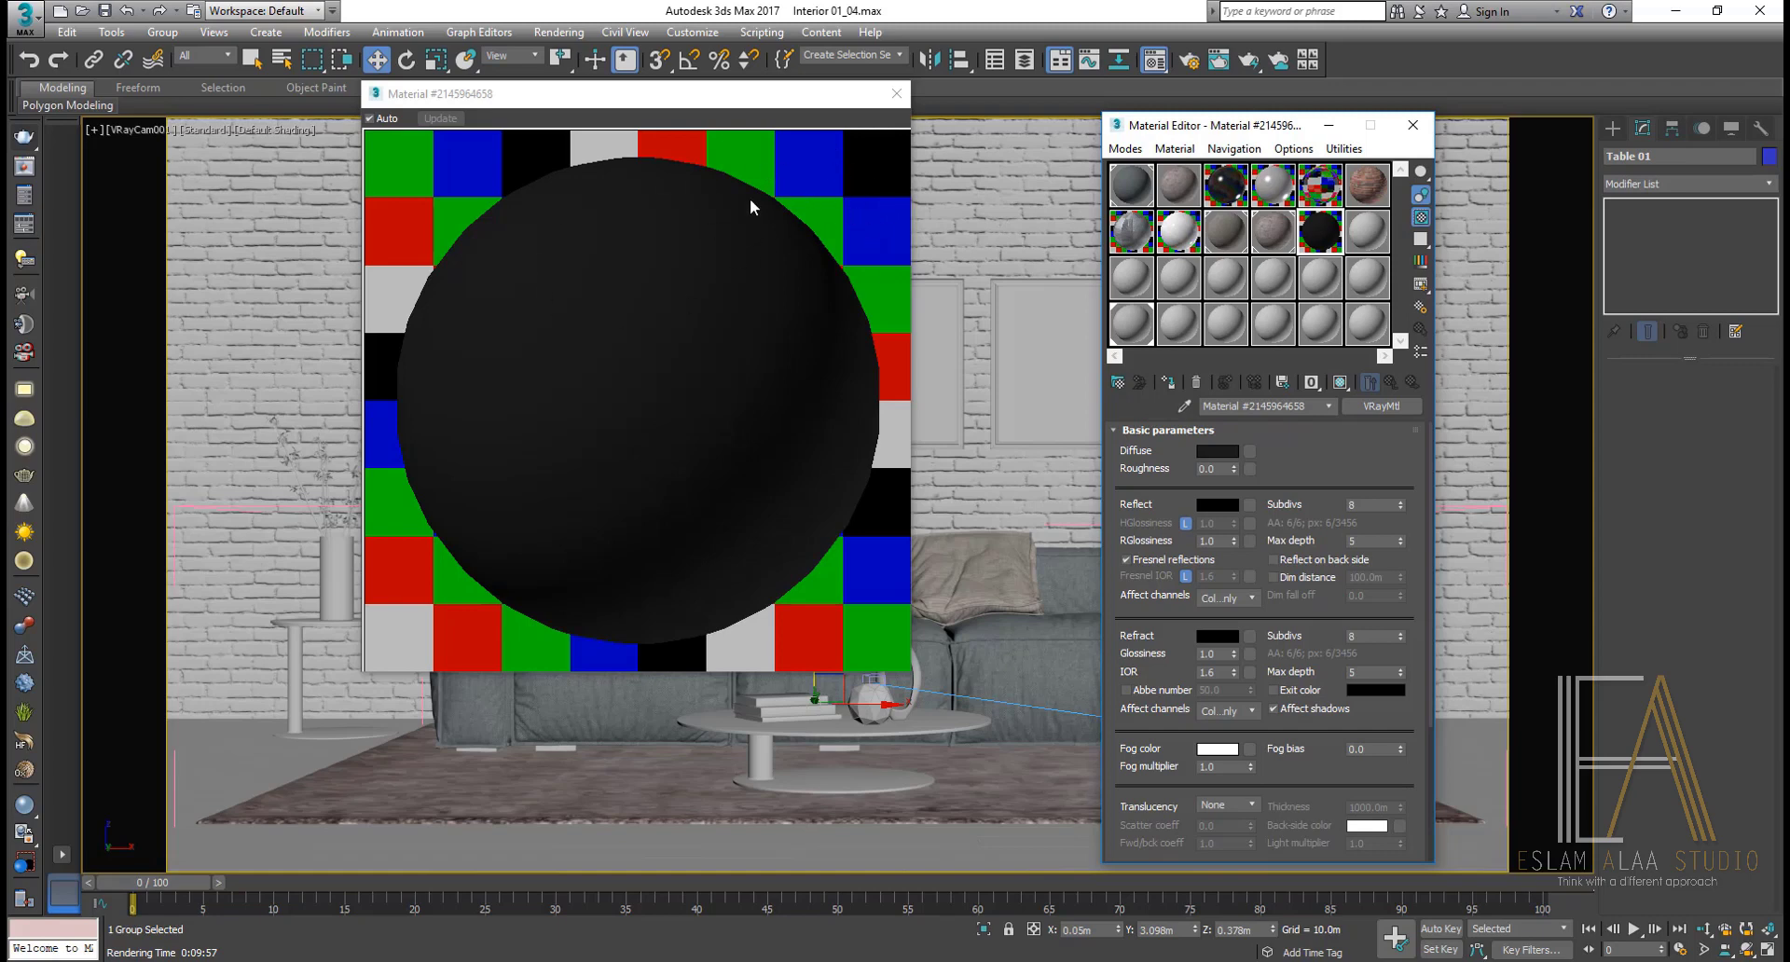
{"action": "left_click_drag", "start_coordinate": [1138, 517], "coordinate": [1142, 500]}
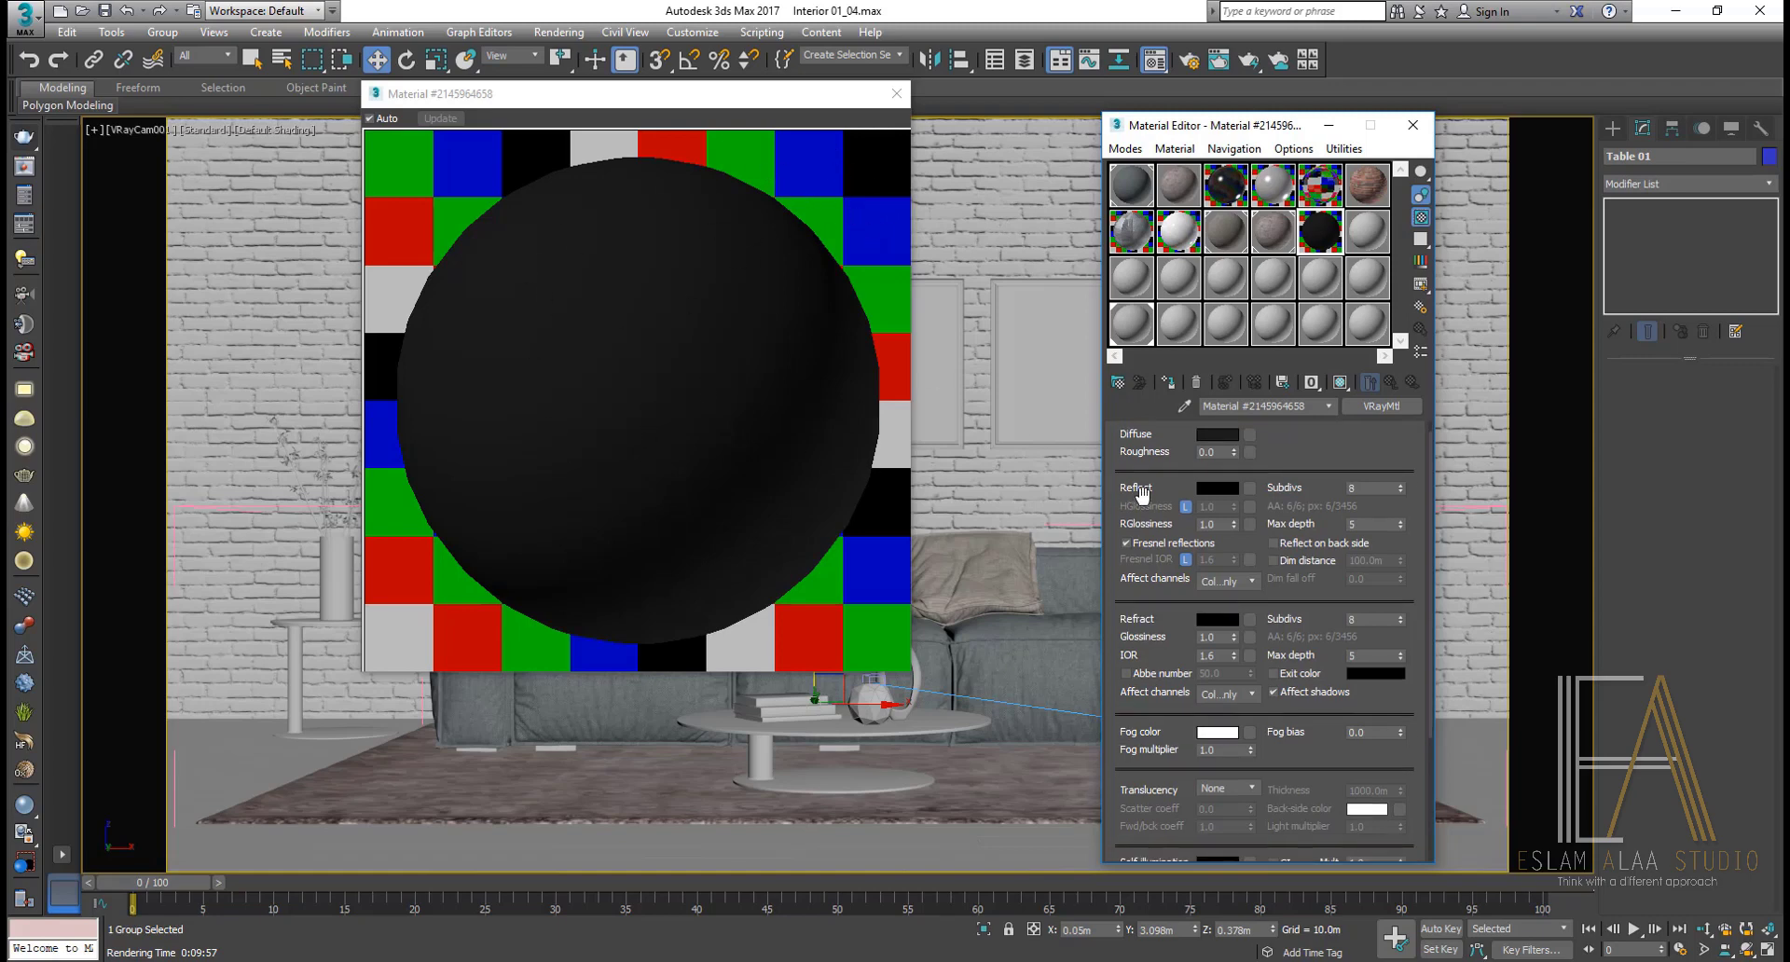
{"action": "left_click", "coordinate": [1217, 488]}
{"action": "mouse_move", "coordinate": [716, 151]}
{"action": "left_mouse_down"}
{"action": "mouse_move", "coordinate": [1184, 181]}
{"action": "mouse_move", "coordinate": [1163, 273]}
{"action": "left_mouse_up"}
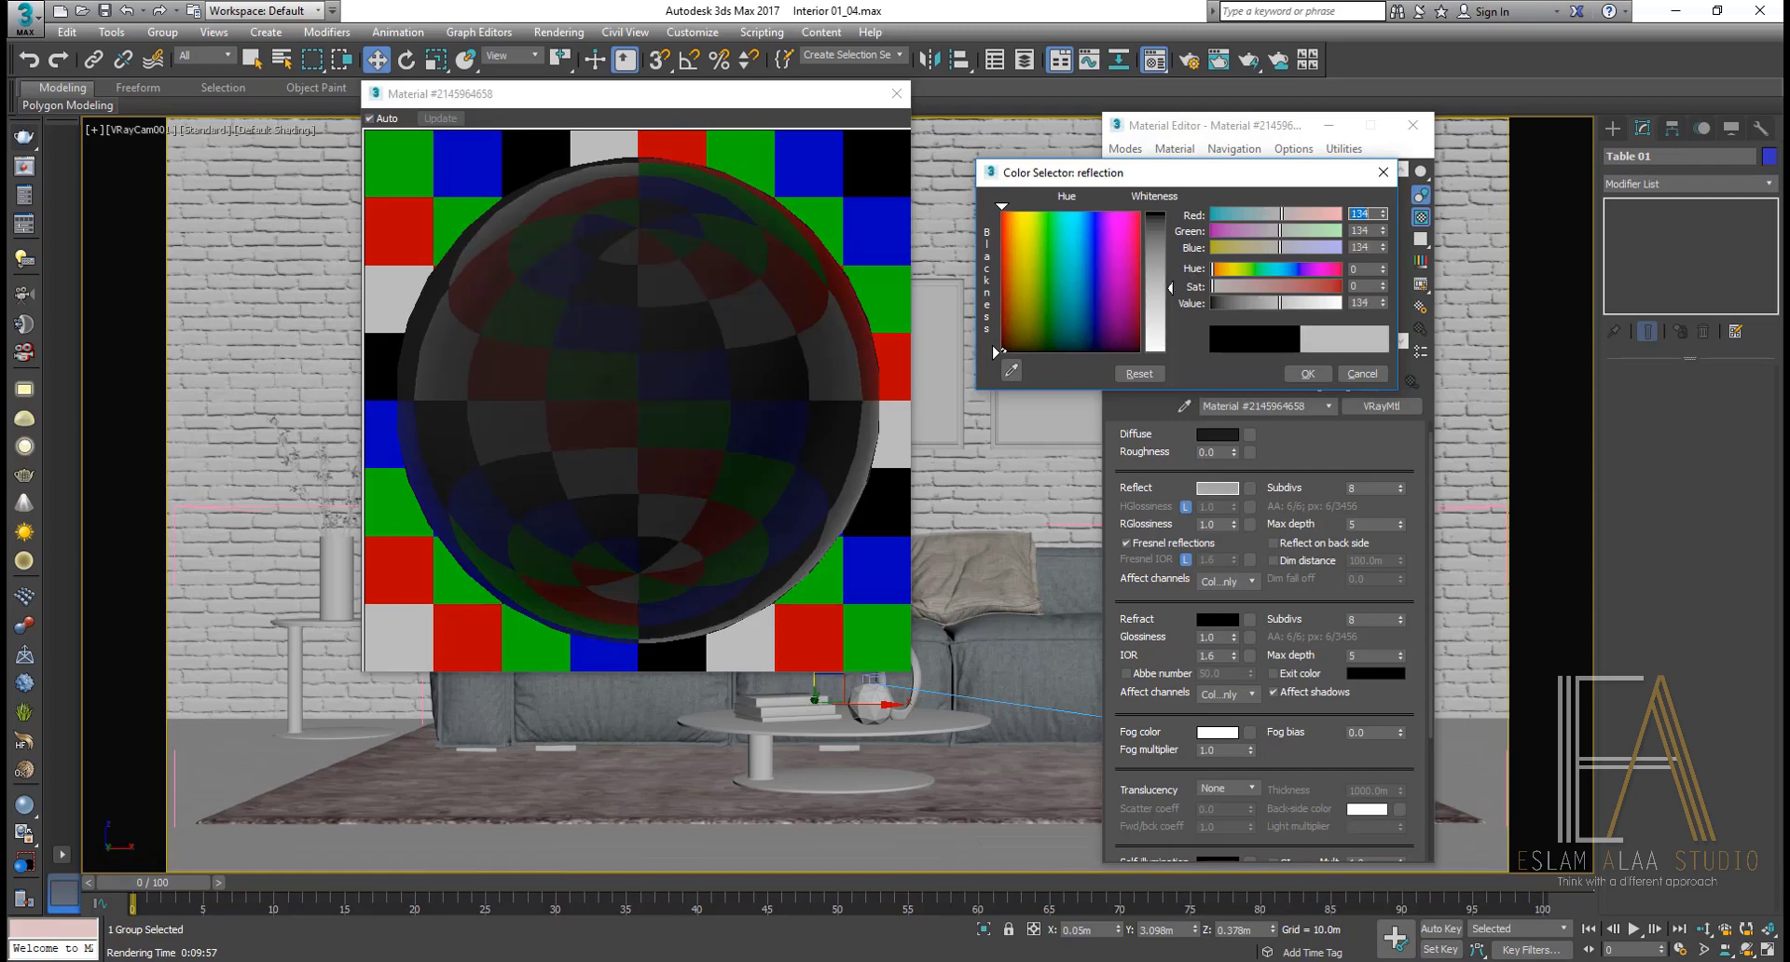
{"action": "left_click_drag", "start_coordinate": [1167, 273], "coordinate": [1167, 303]}
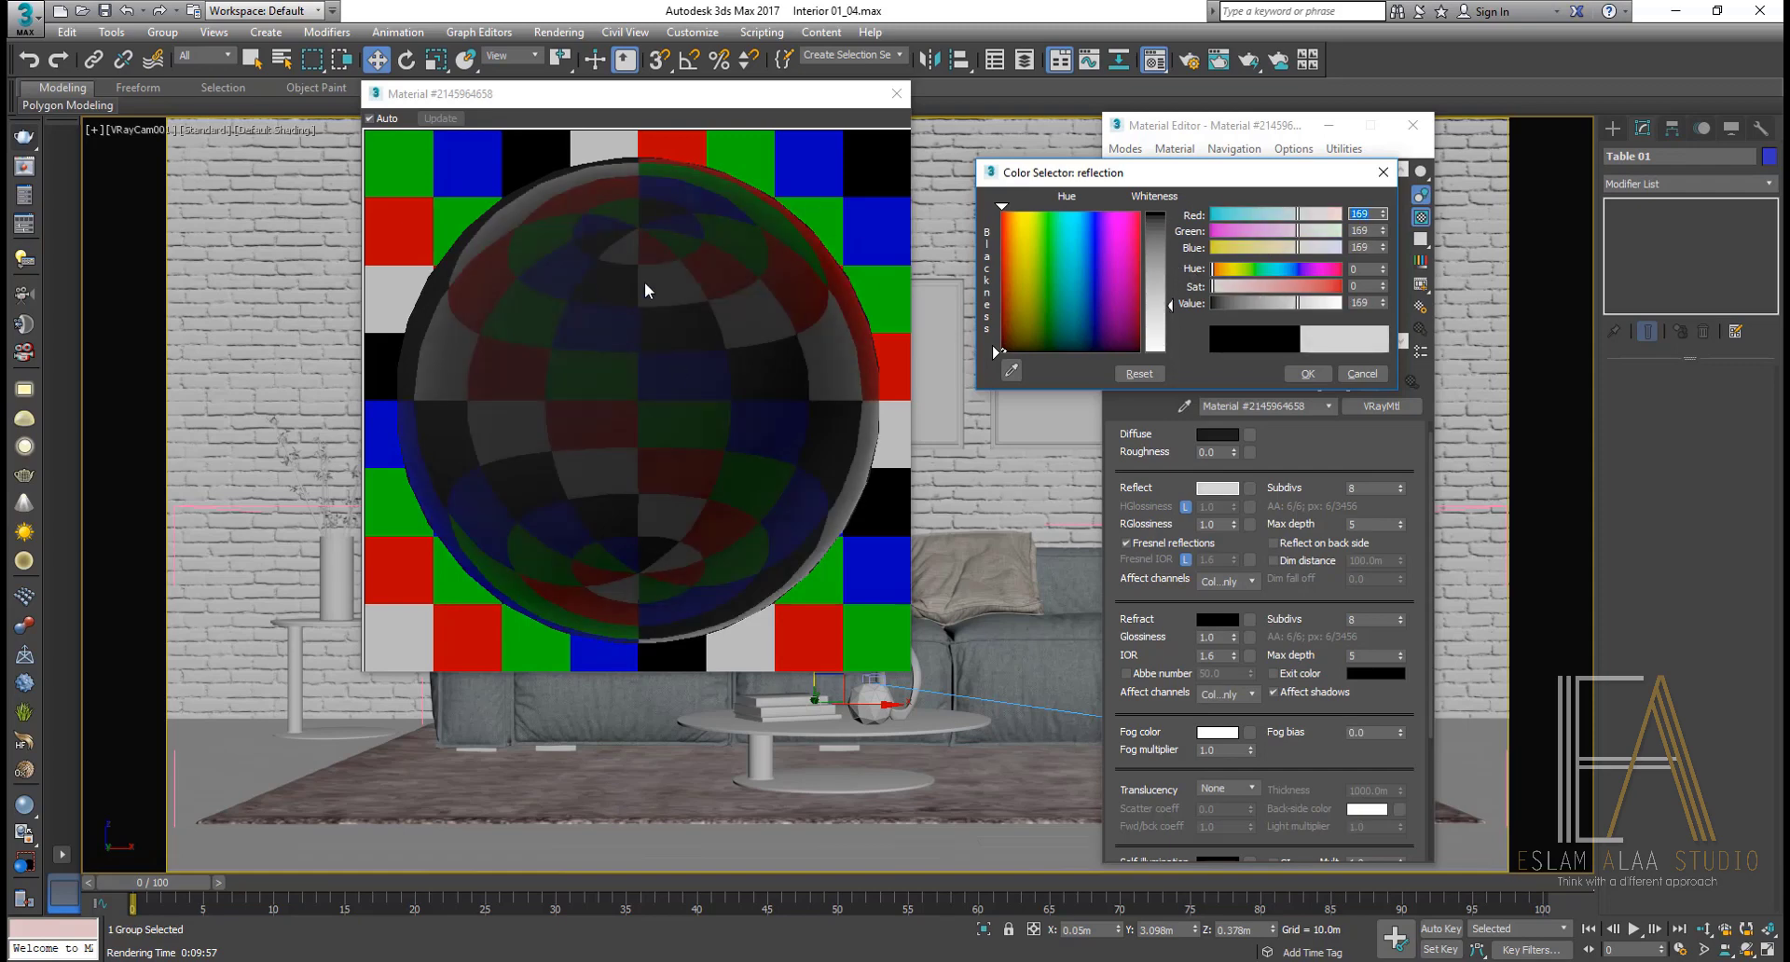
{"action": "left_click", "coordinate": [1306, 374]}
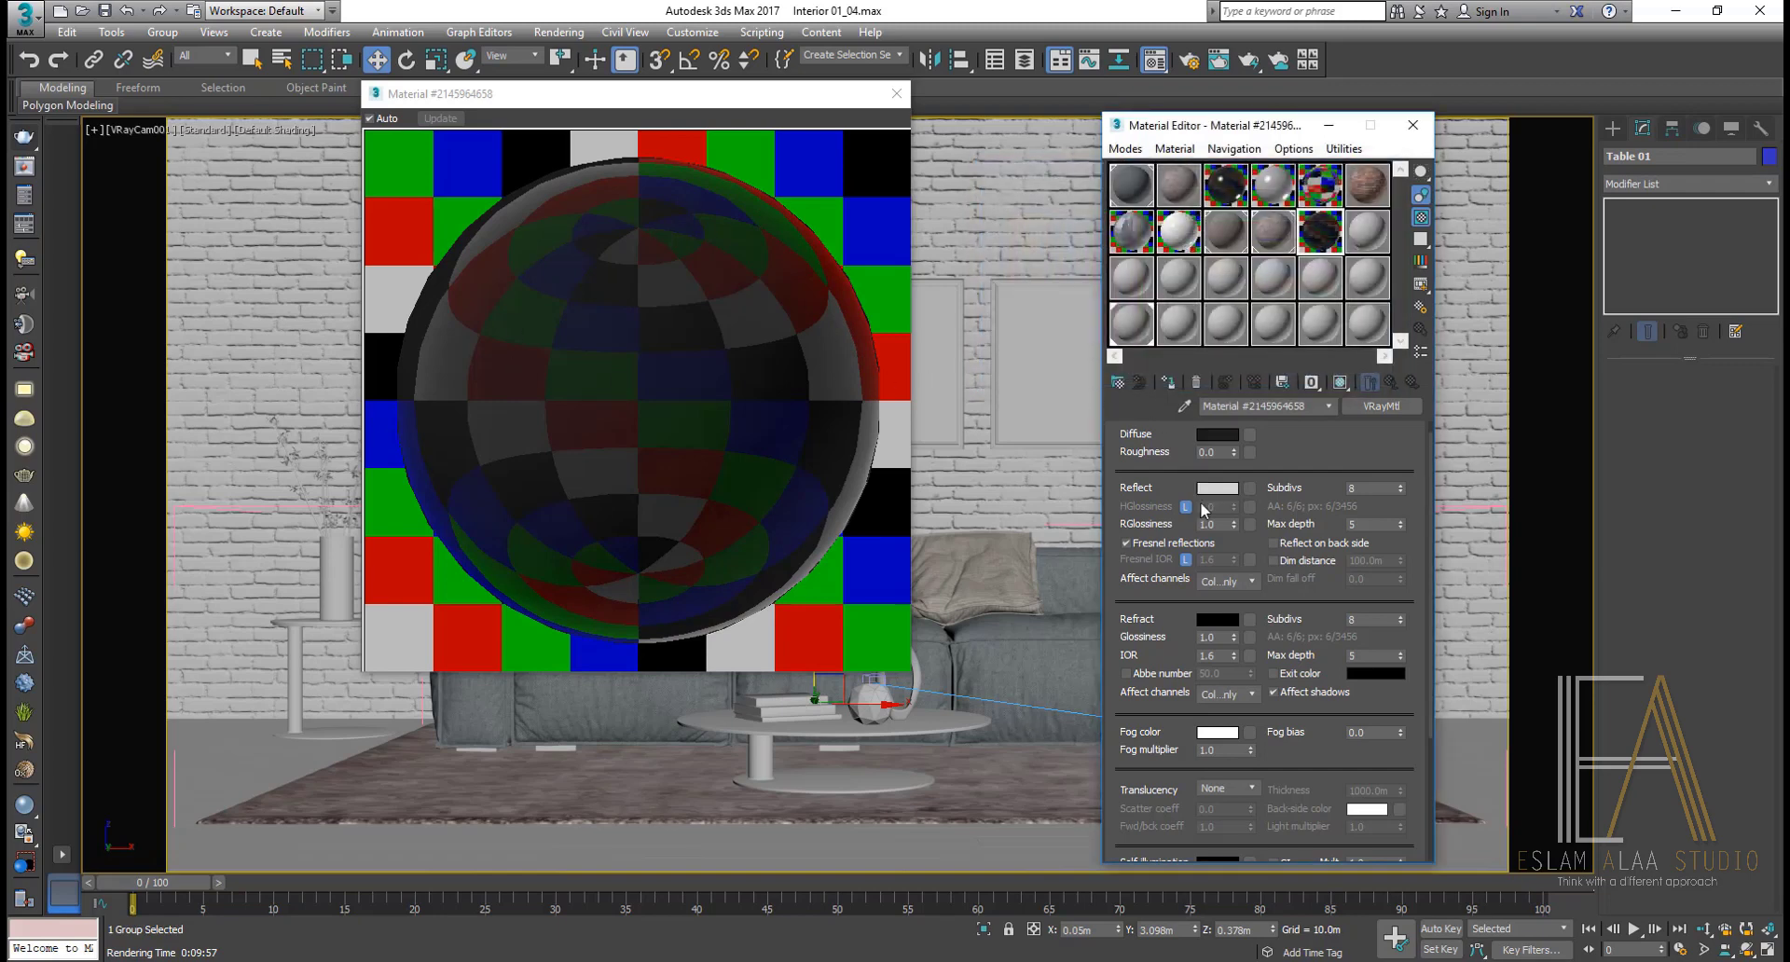
Step: Set reflection glossiness 0.8 and 32 subdivs, then assign the material to the table group
{"action": "scroll", "coordinate": [1151, 518], "scroll_direction": "down", "scroll_amount": 1}
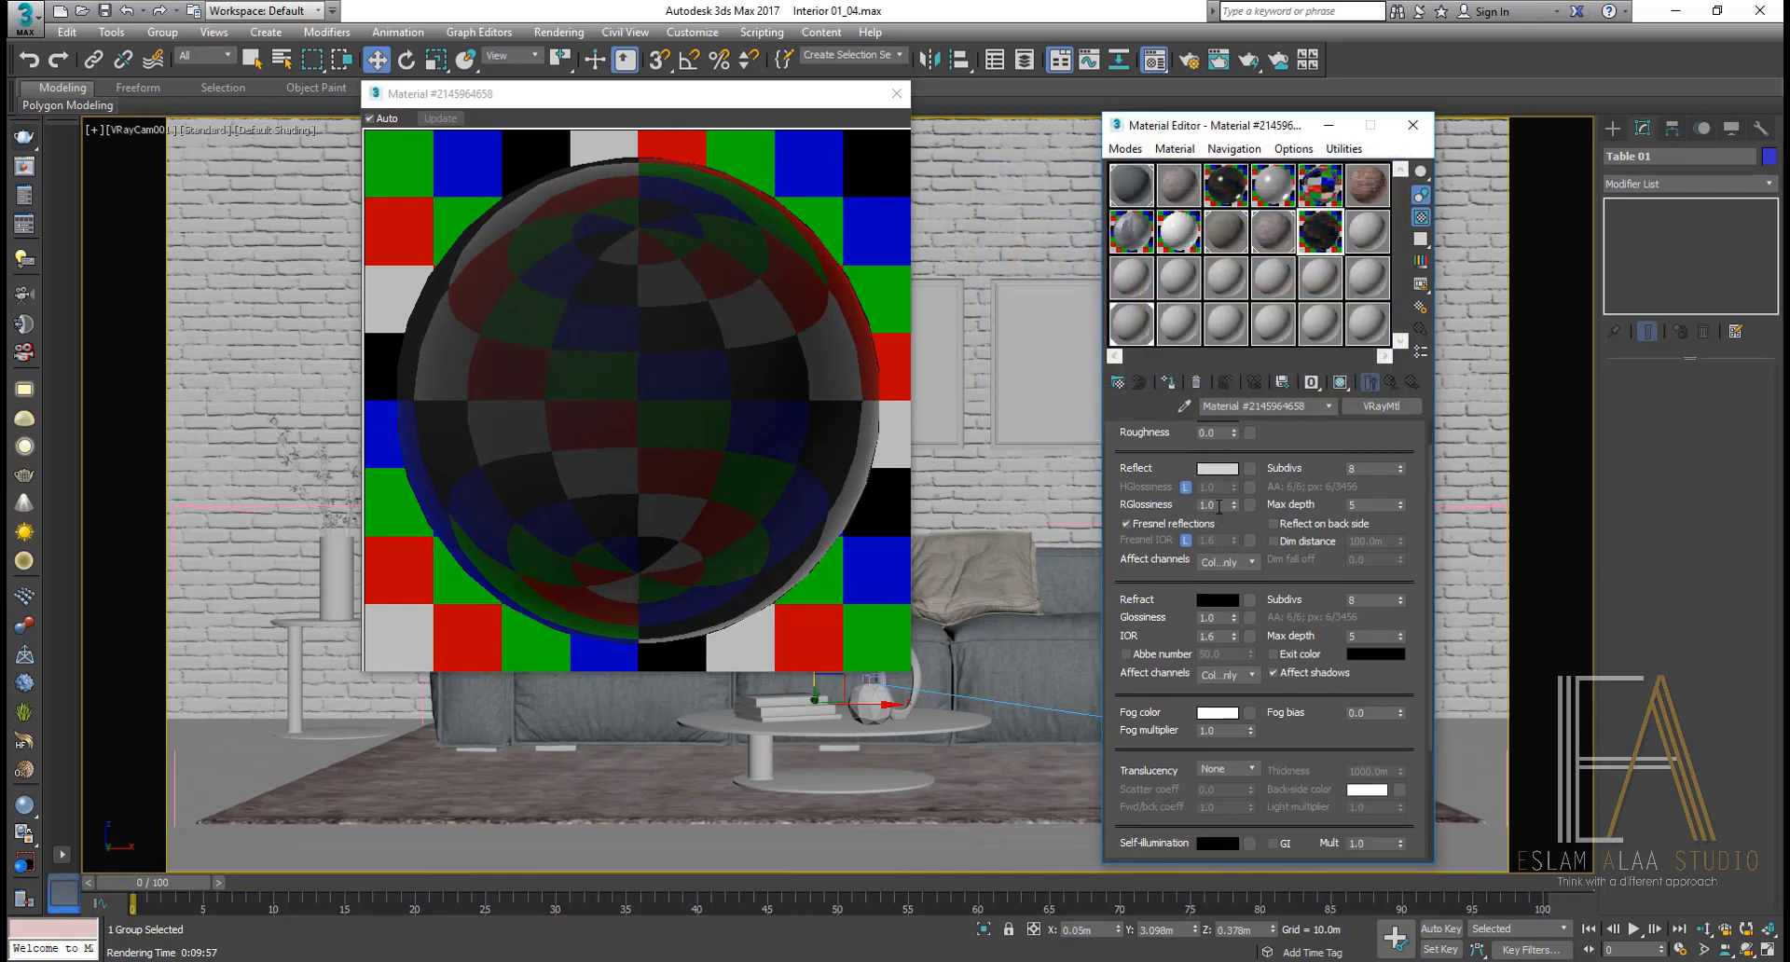
{"action": "double_click", "coordinate": [1212, 504]}
{"action": "type", "text": "0.8"}
{"action": "key", "text": "Return"}
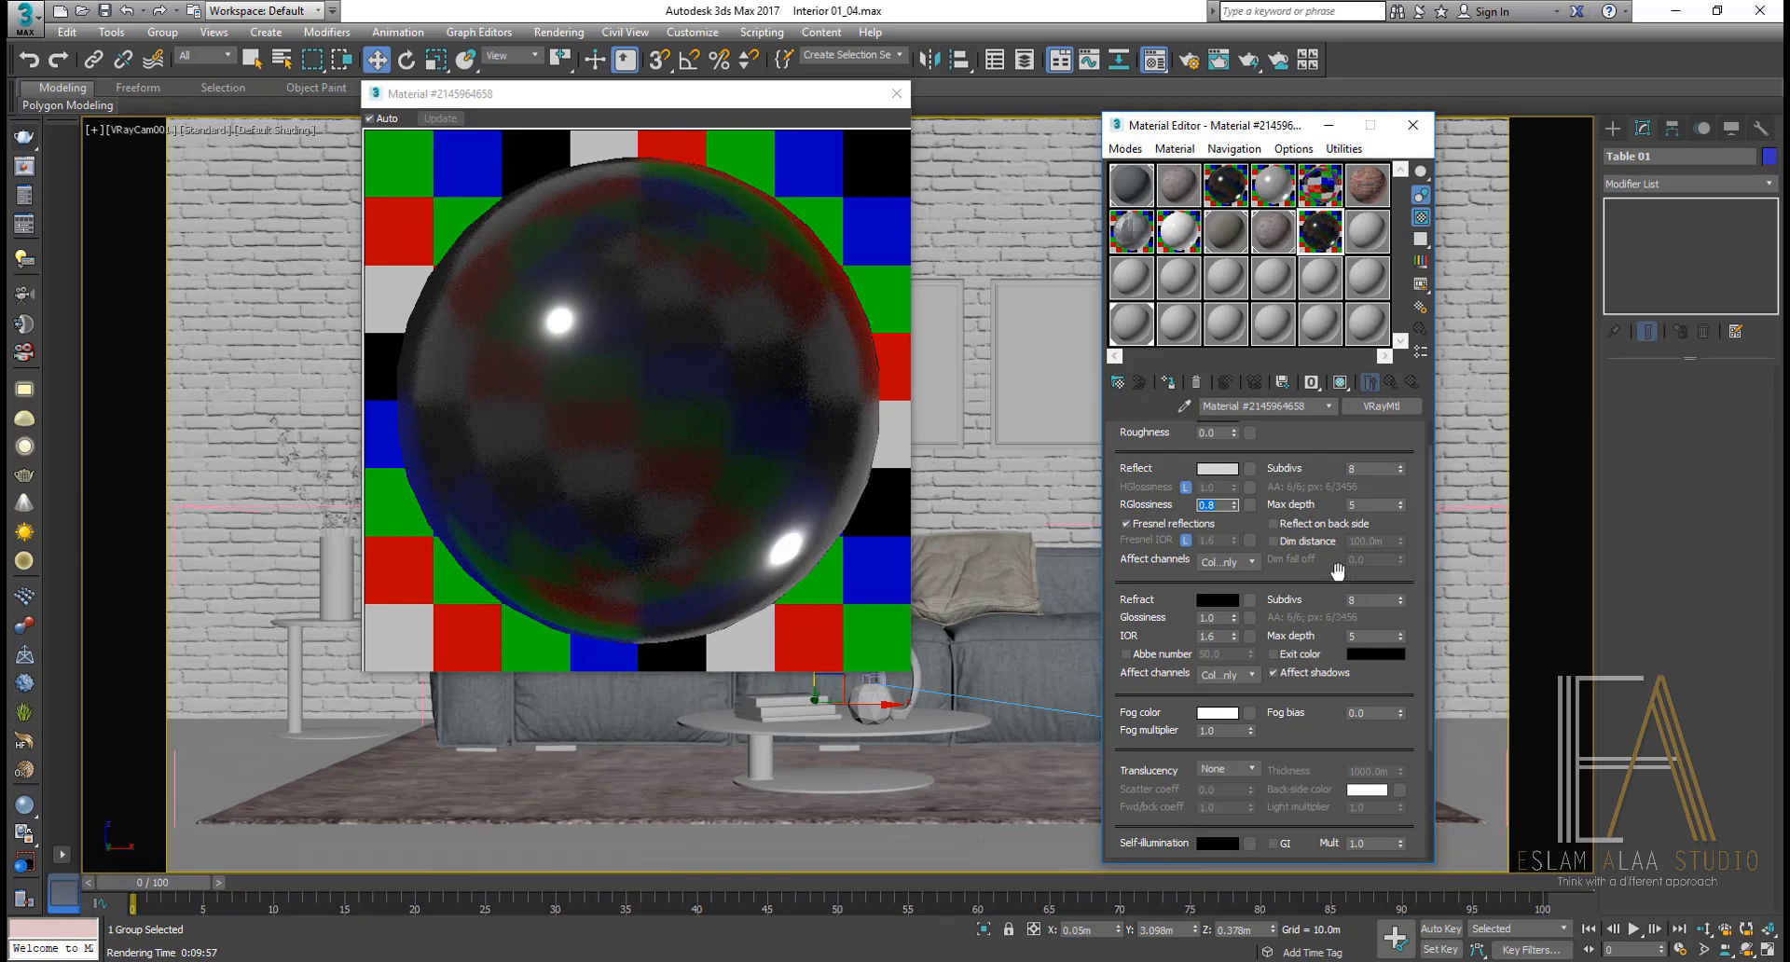
{"action": "double_click", "coordinate": [1370, 471]}
{"action": "type", "text": "32"}
{"action": "left_click_drag", "start_coordinate": [1155, 558], "coordinate": [1155, 595]}
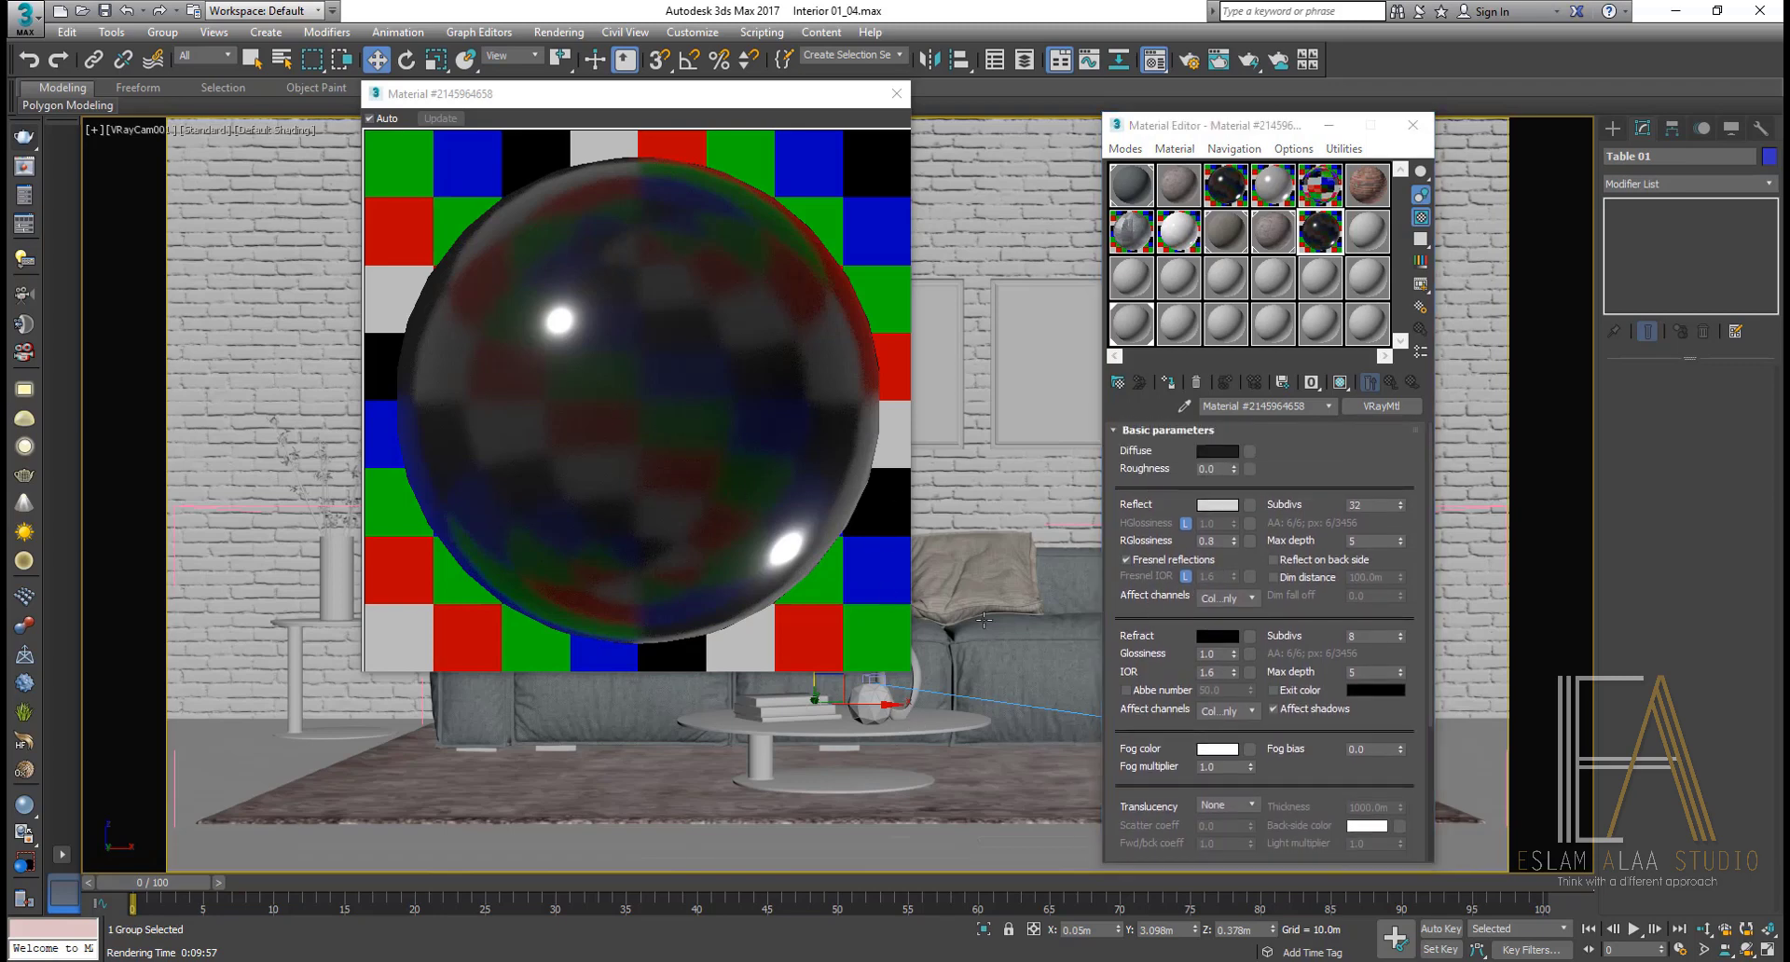
{"action": "left_click", "coordinate": [1168, 383]}
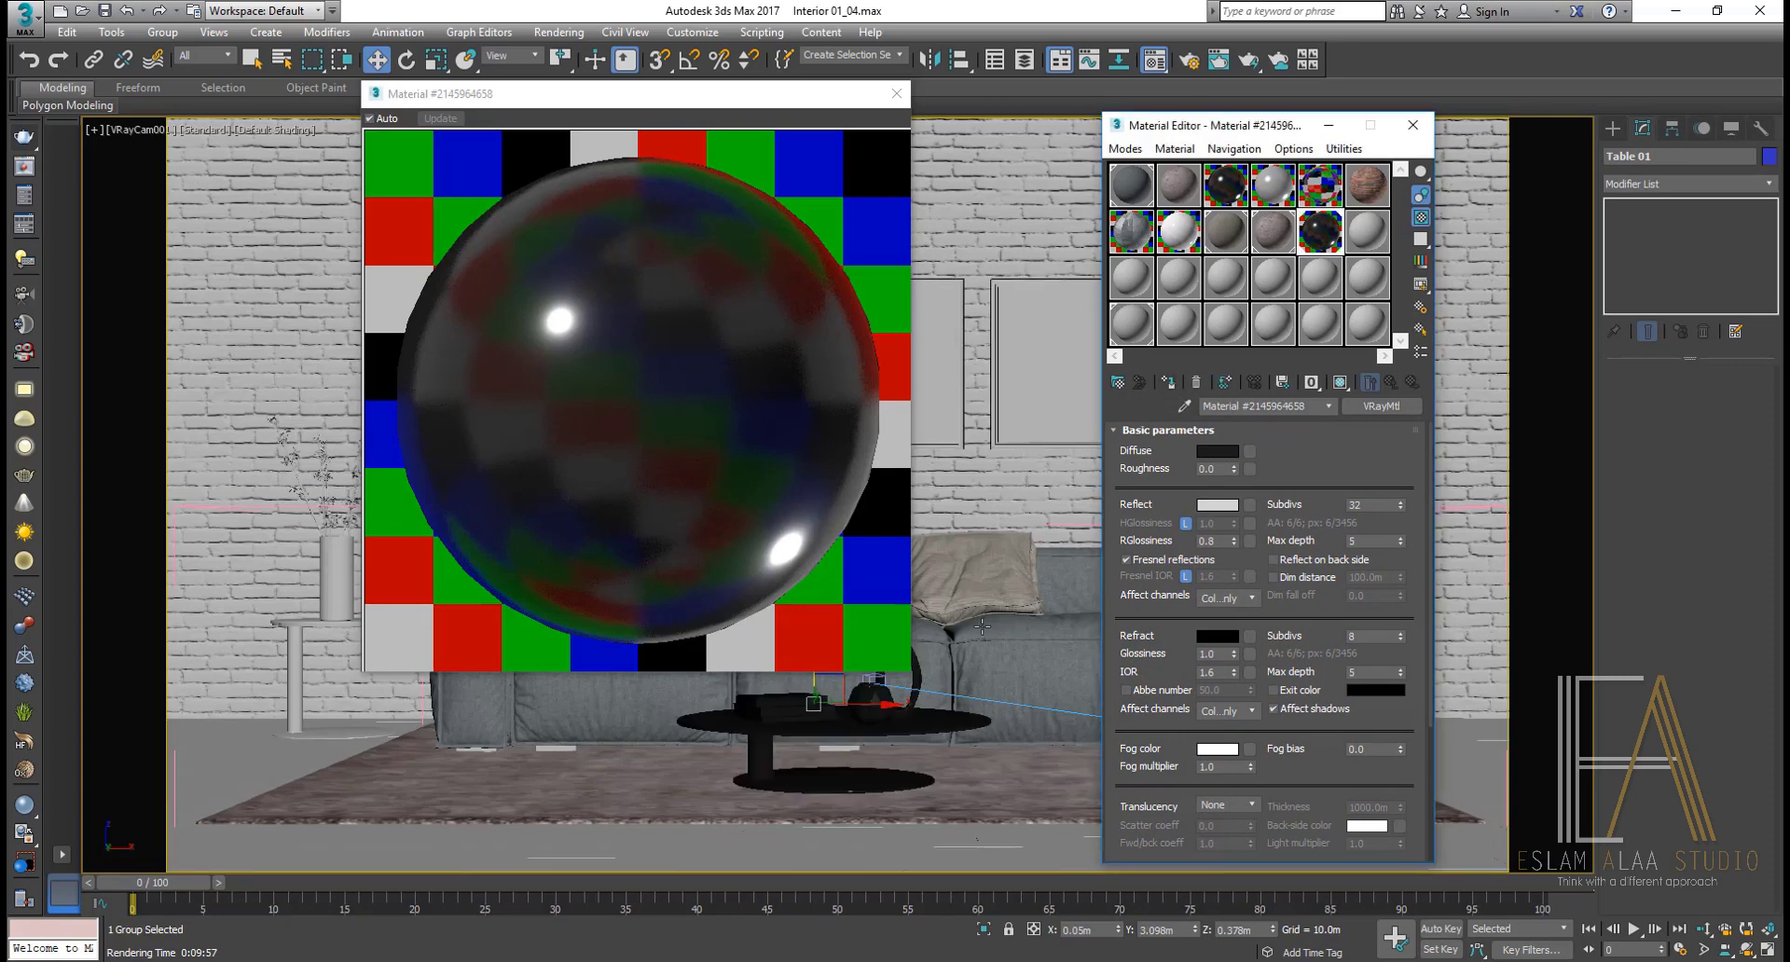
Step: Undo the group assignment, open the table group, and apply the black material to the coffee table and side table
{"action": "key", "text": "ctrl+z"}
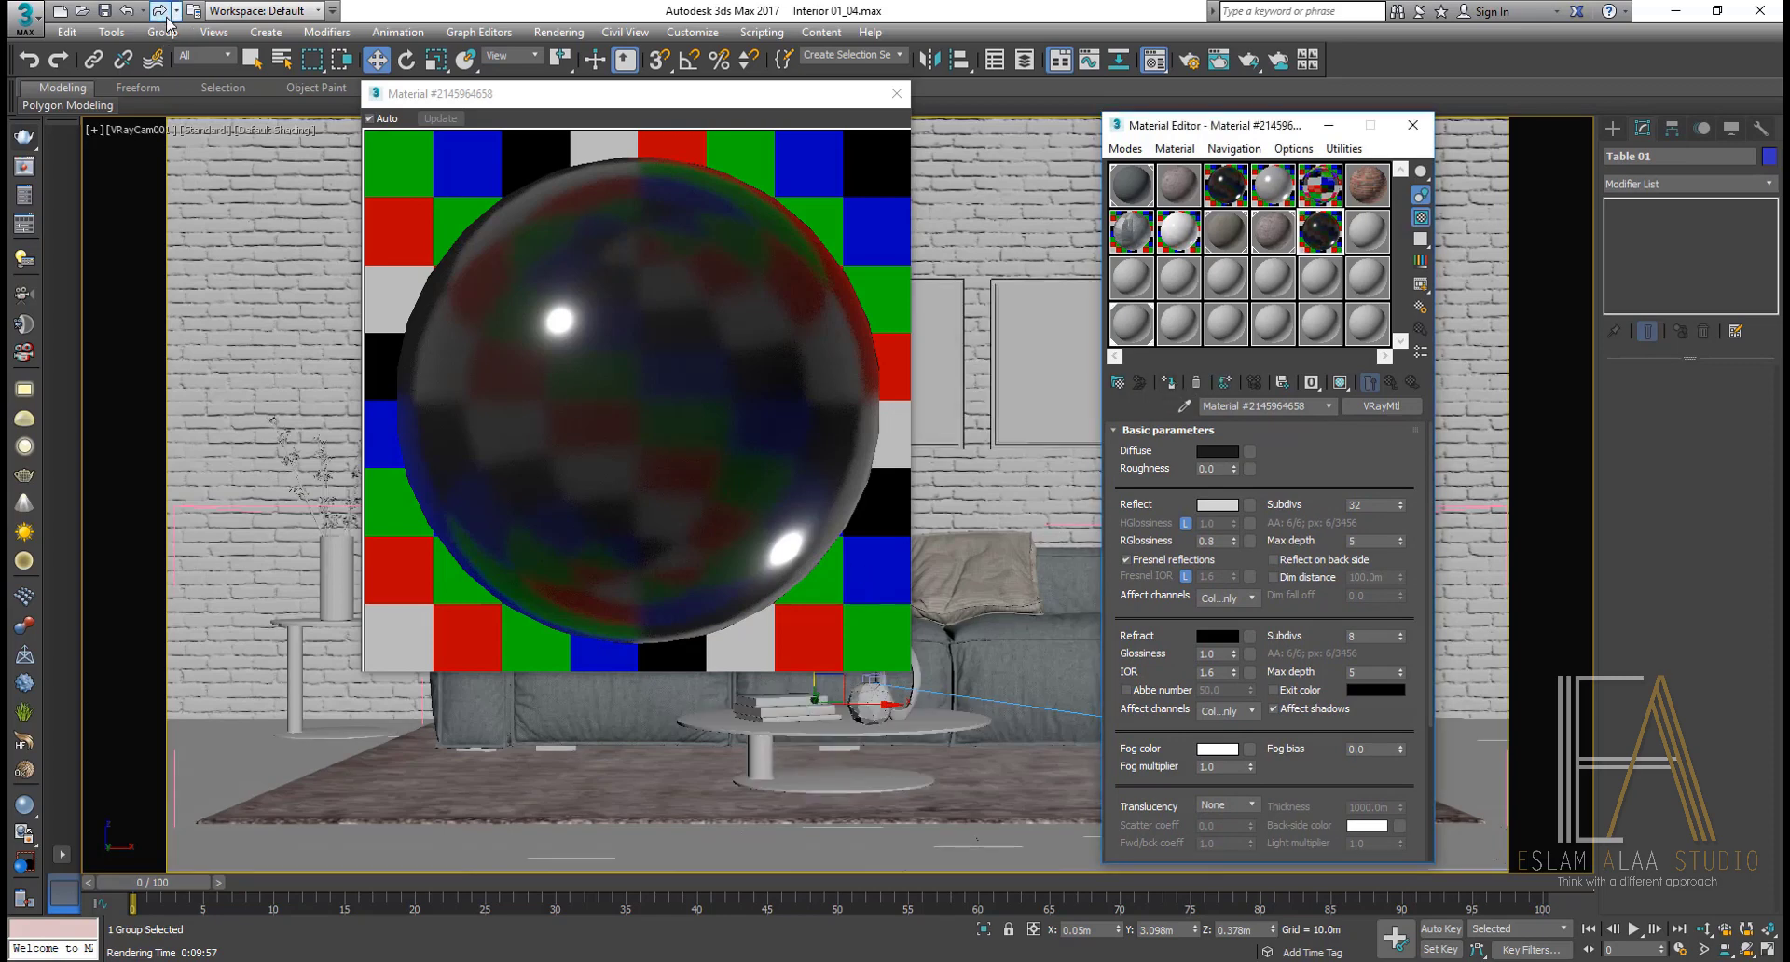
{"action": "left_click", "coordinate": [163, 32]}
{"action": "left_click", "coordinate": [186, 101]}
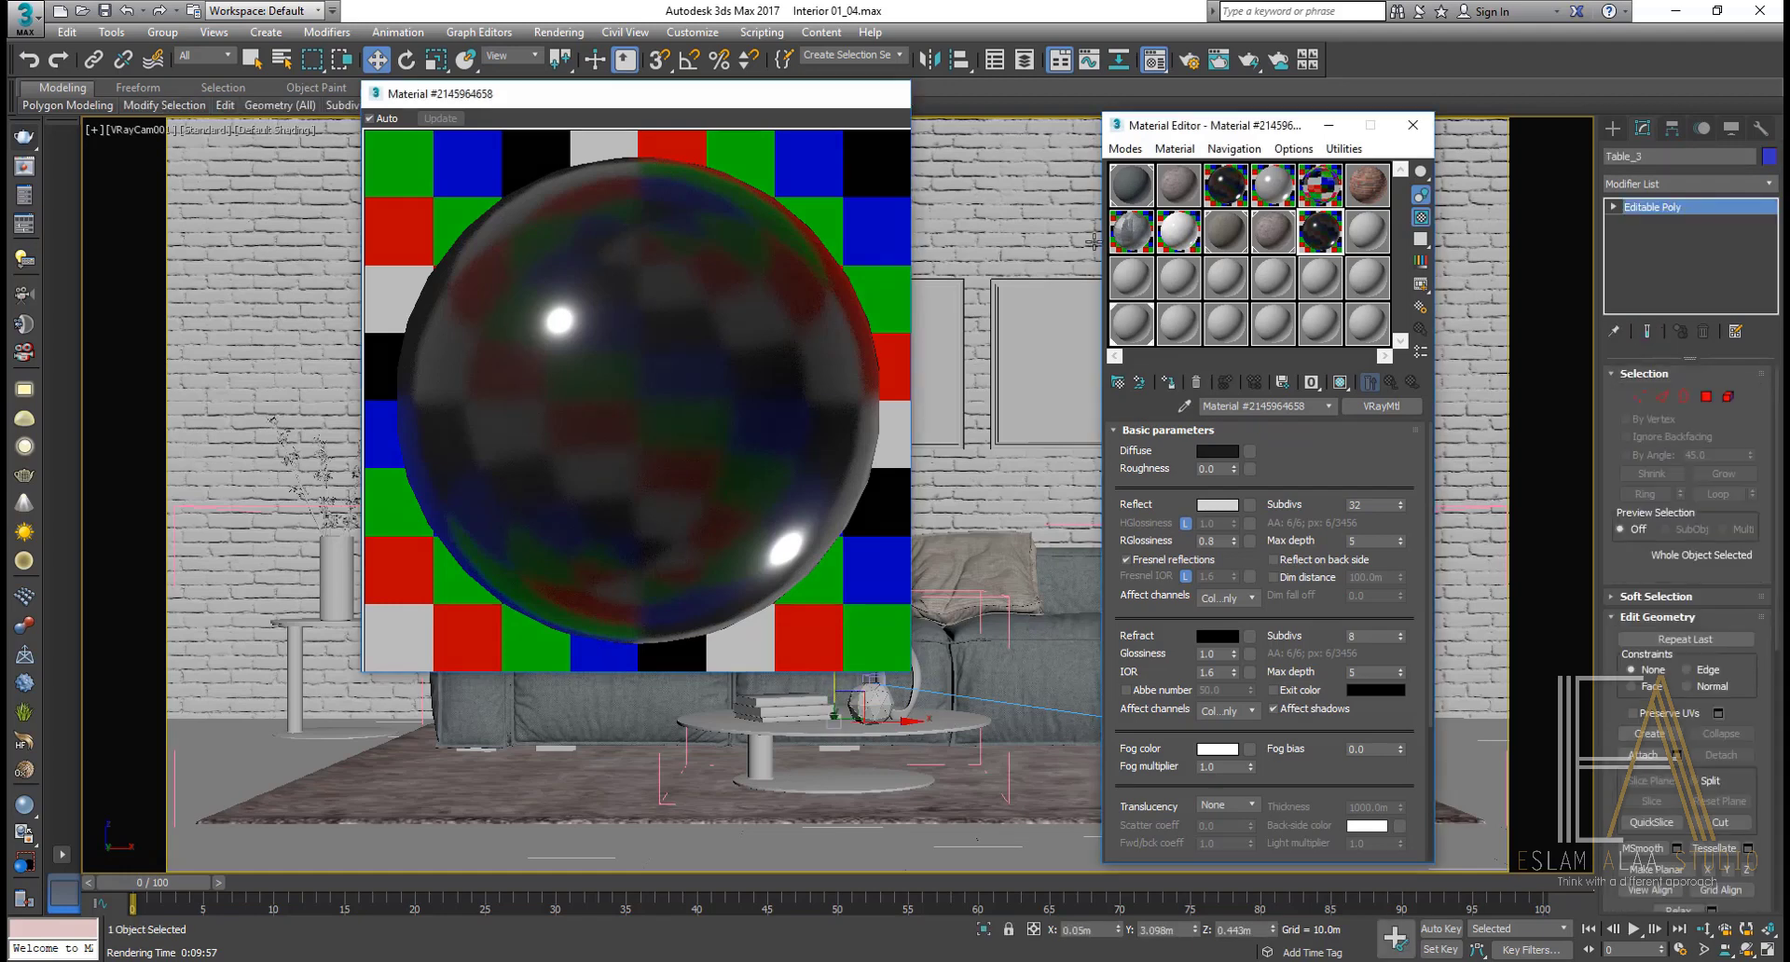
{"action": "left_click", "coordinate": [896, 93]}
{"action": "left_click", "coordinate": [1168, 382]}
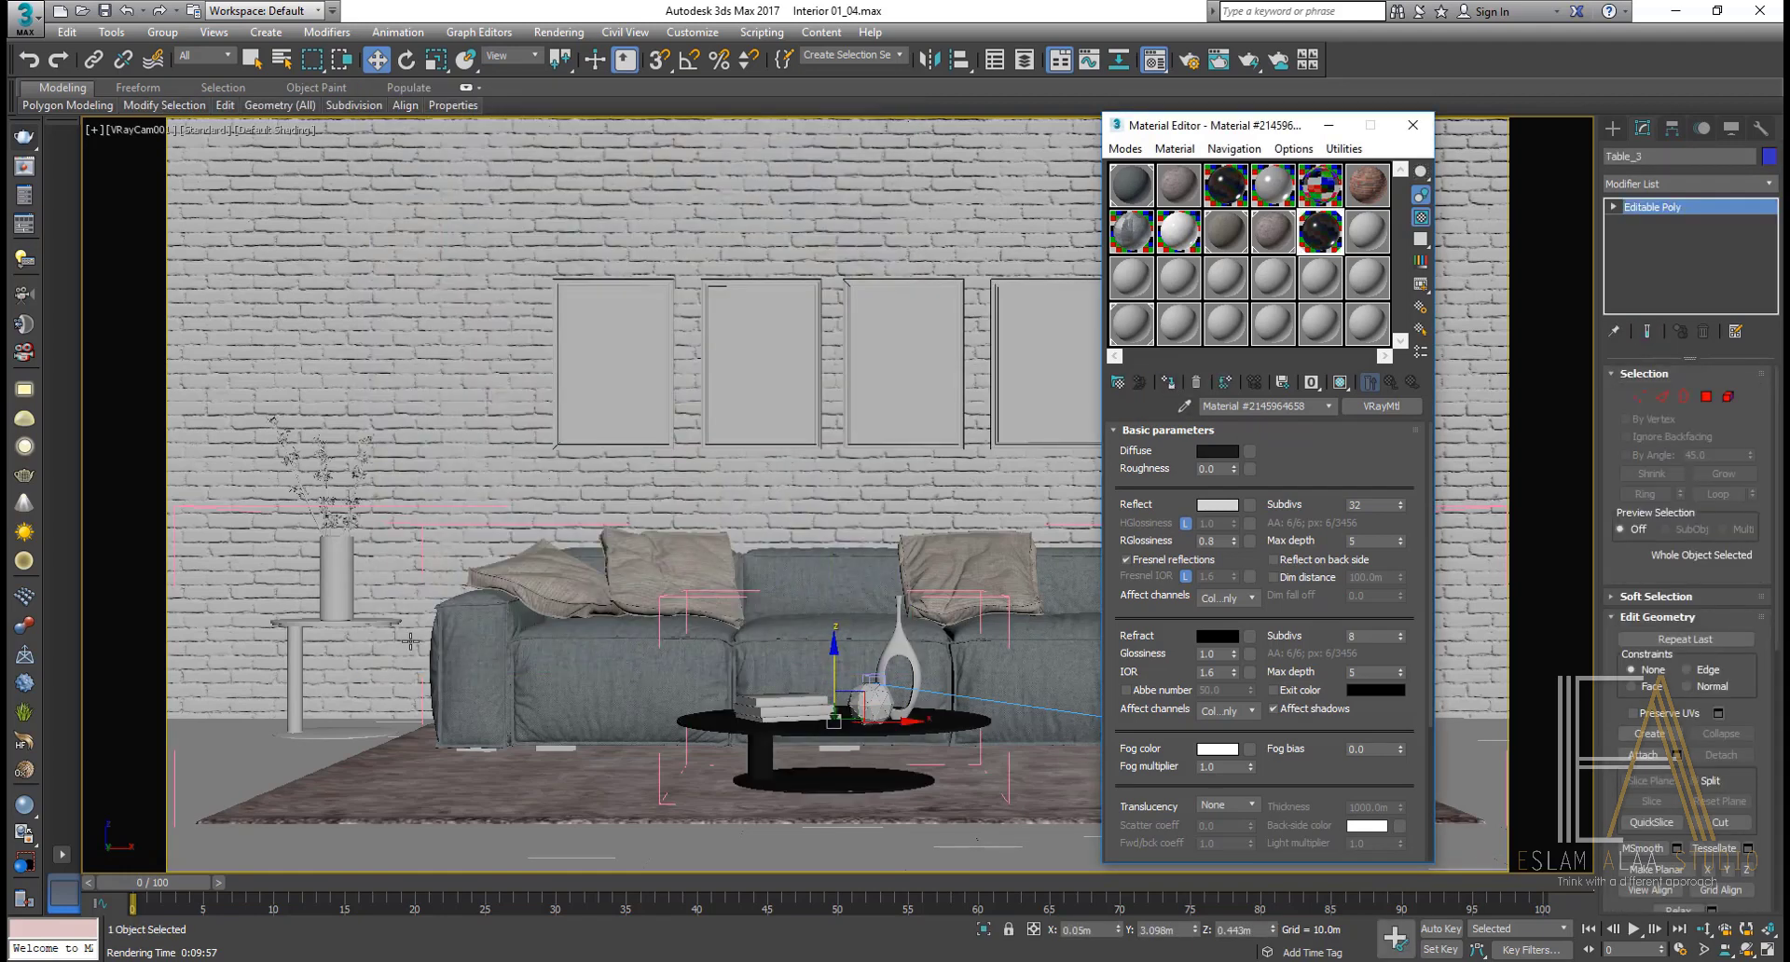
{"action": "left_click", "coordinate": [294, 626]}
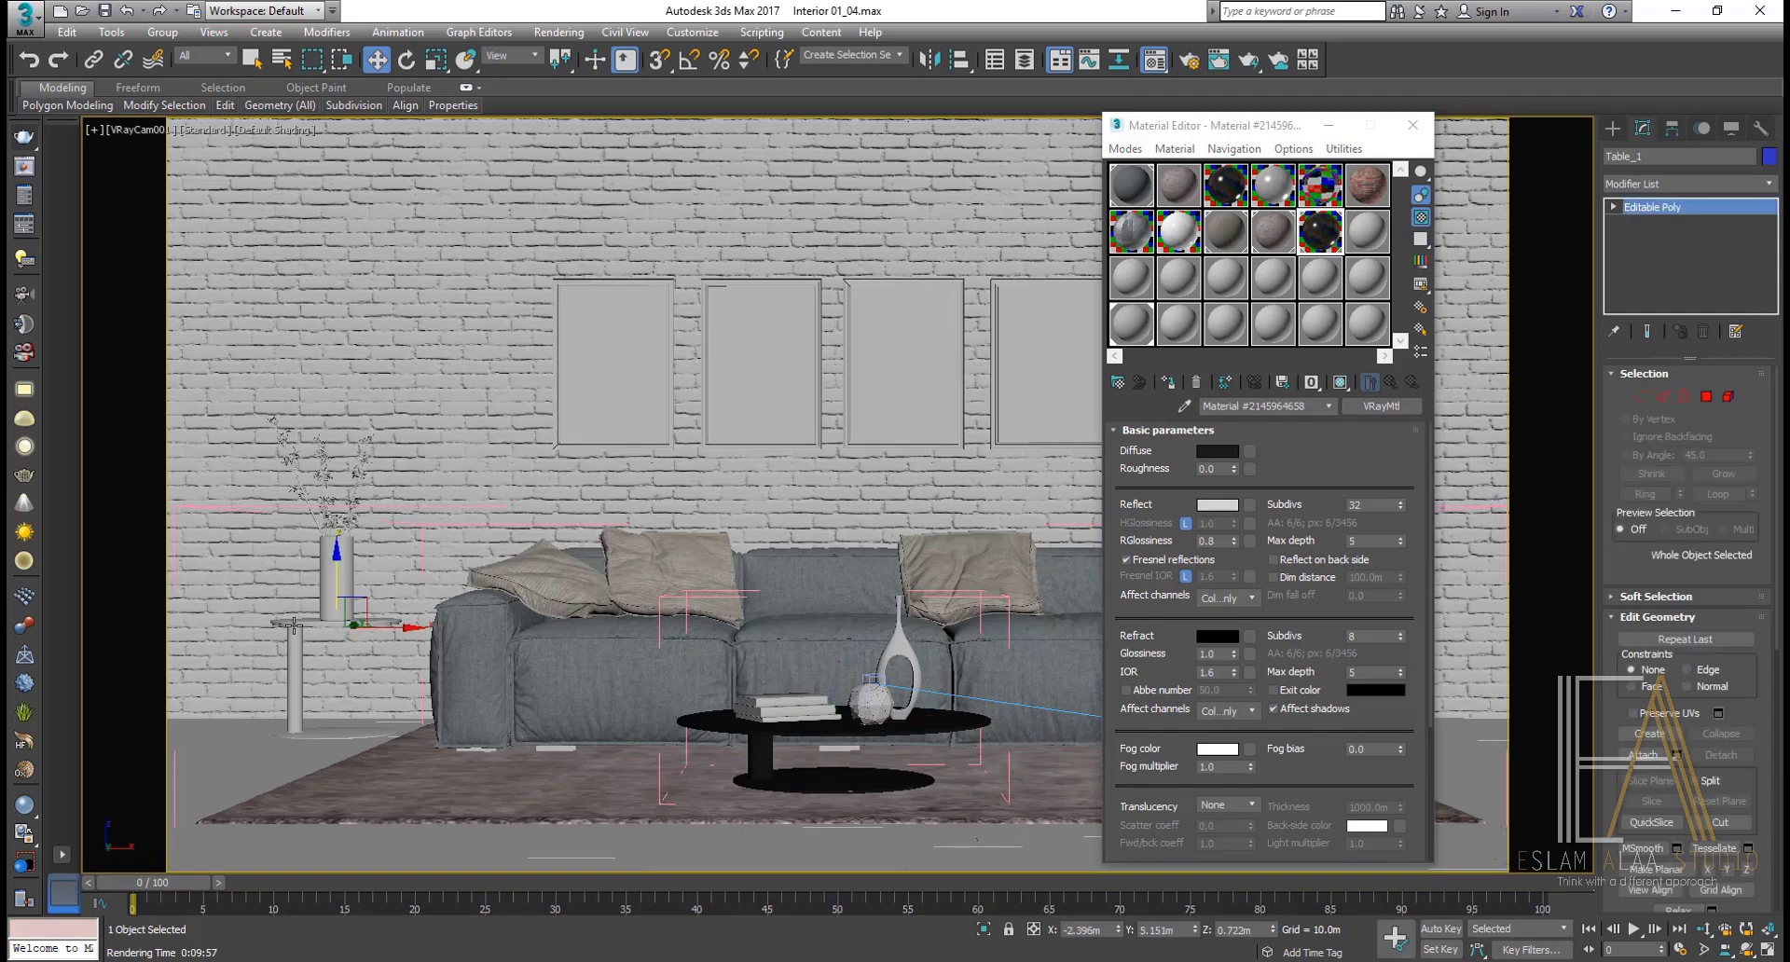
{"action": "left_click", "coordinate": [1168, 382]}
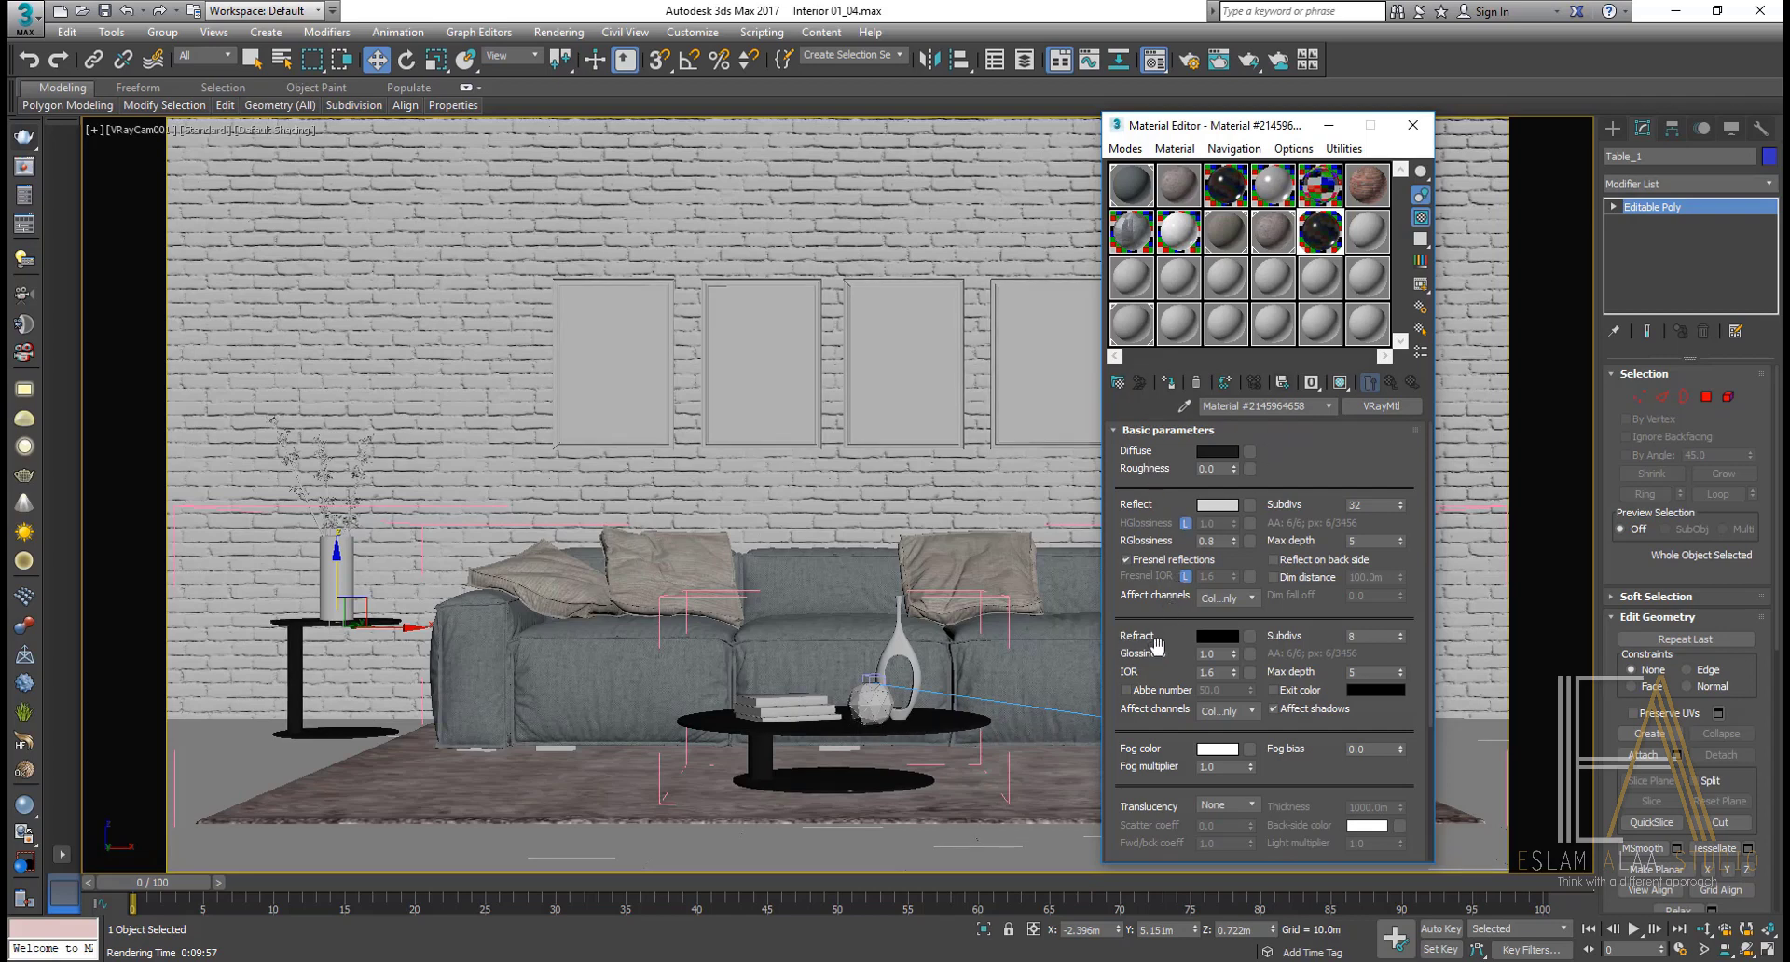
Step: Expand the Maps rollout, pick unused slot 12, and select the vase
{"action": "left_click_drag", "start_coordinate": [1153, 634], "coordinate": [1154, 464]}
{"action": "left_click", "coordinate": [1170, 845]}
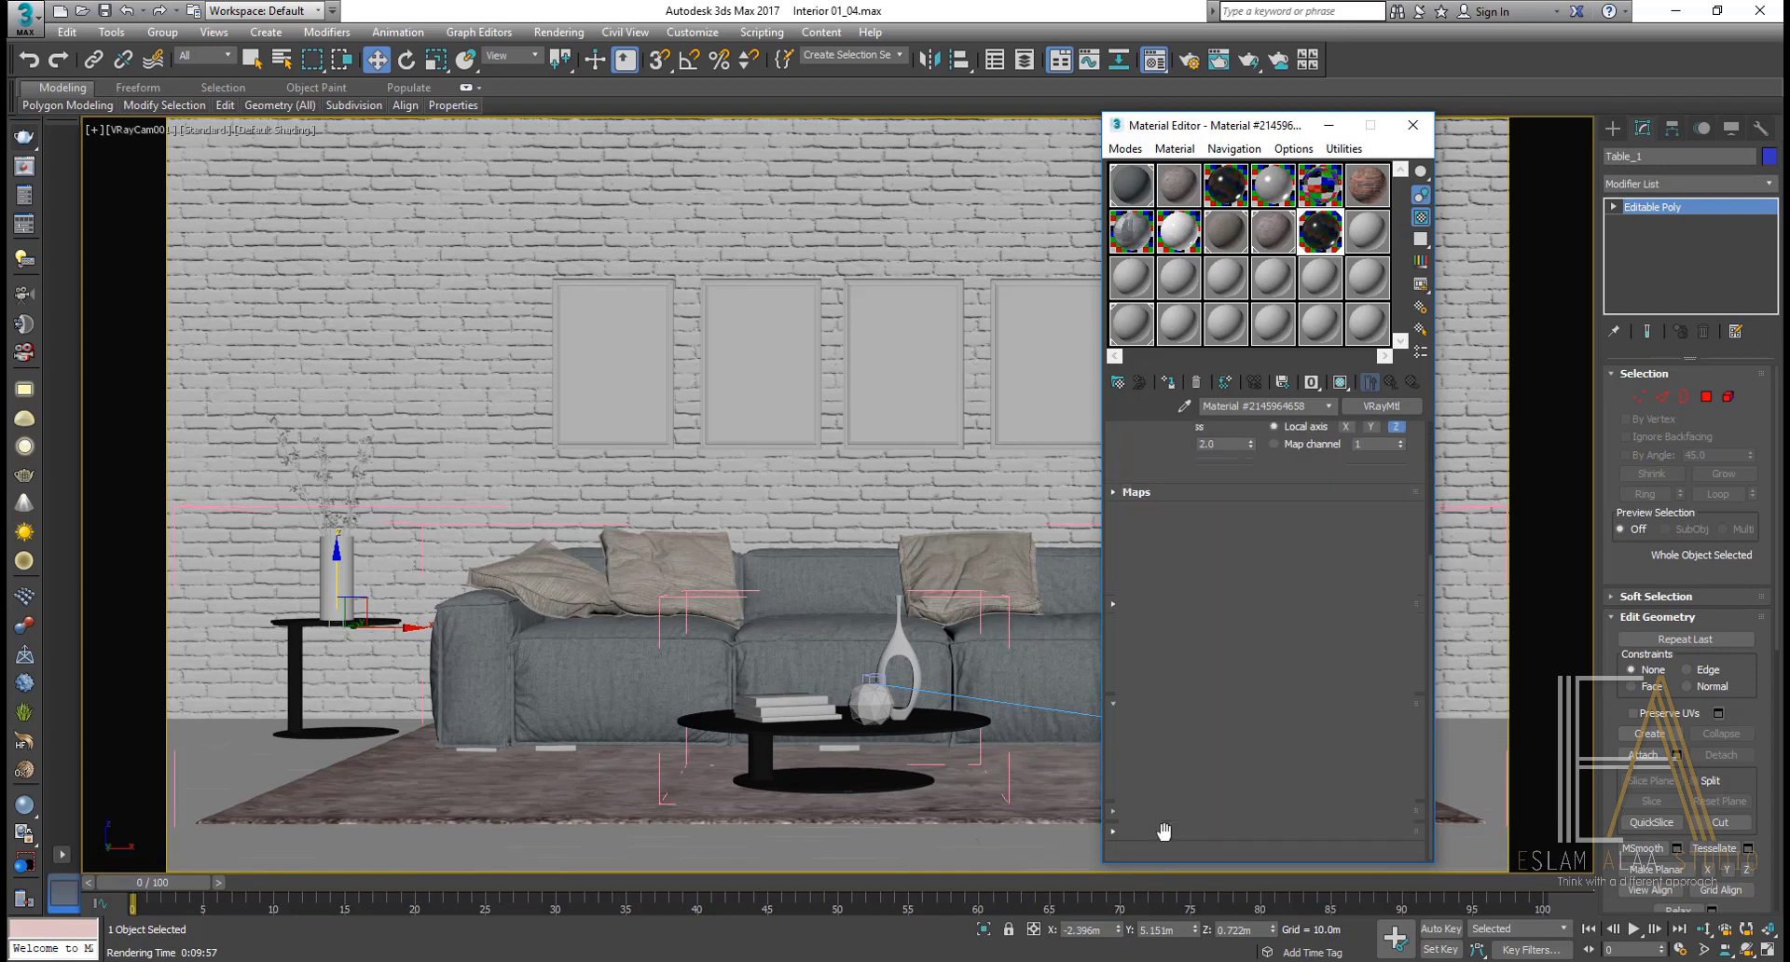
{"action": "scroll", "coordinate": [1146, 737], "scroll_direction": "up", "scroll_amount": 4}
{"action": "scroll", "coordinate": [1156, 709], "scroll_direction": "up", "scroll_amount": 4}
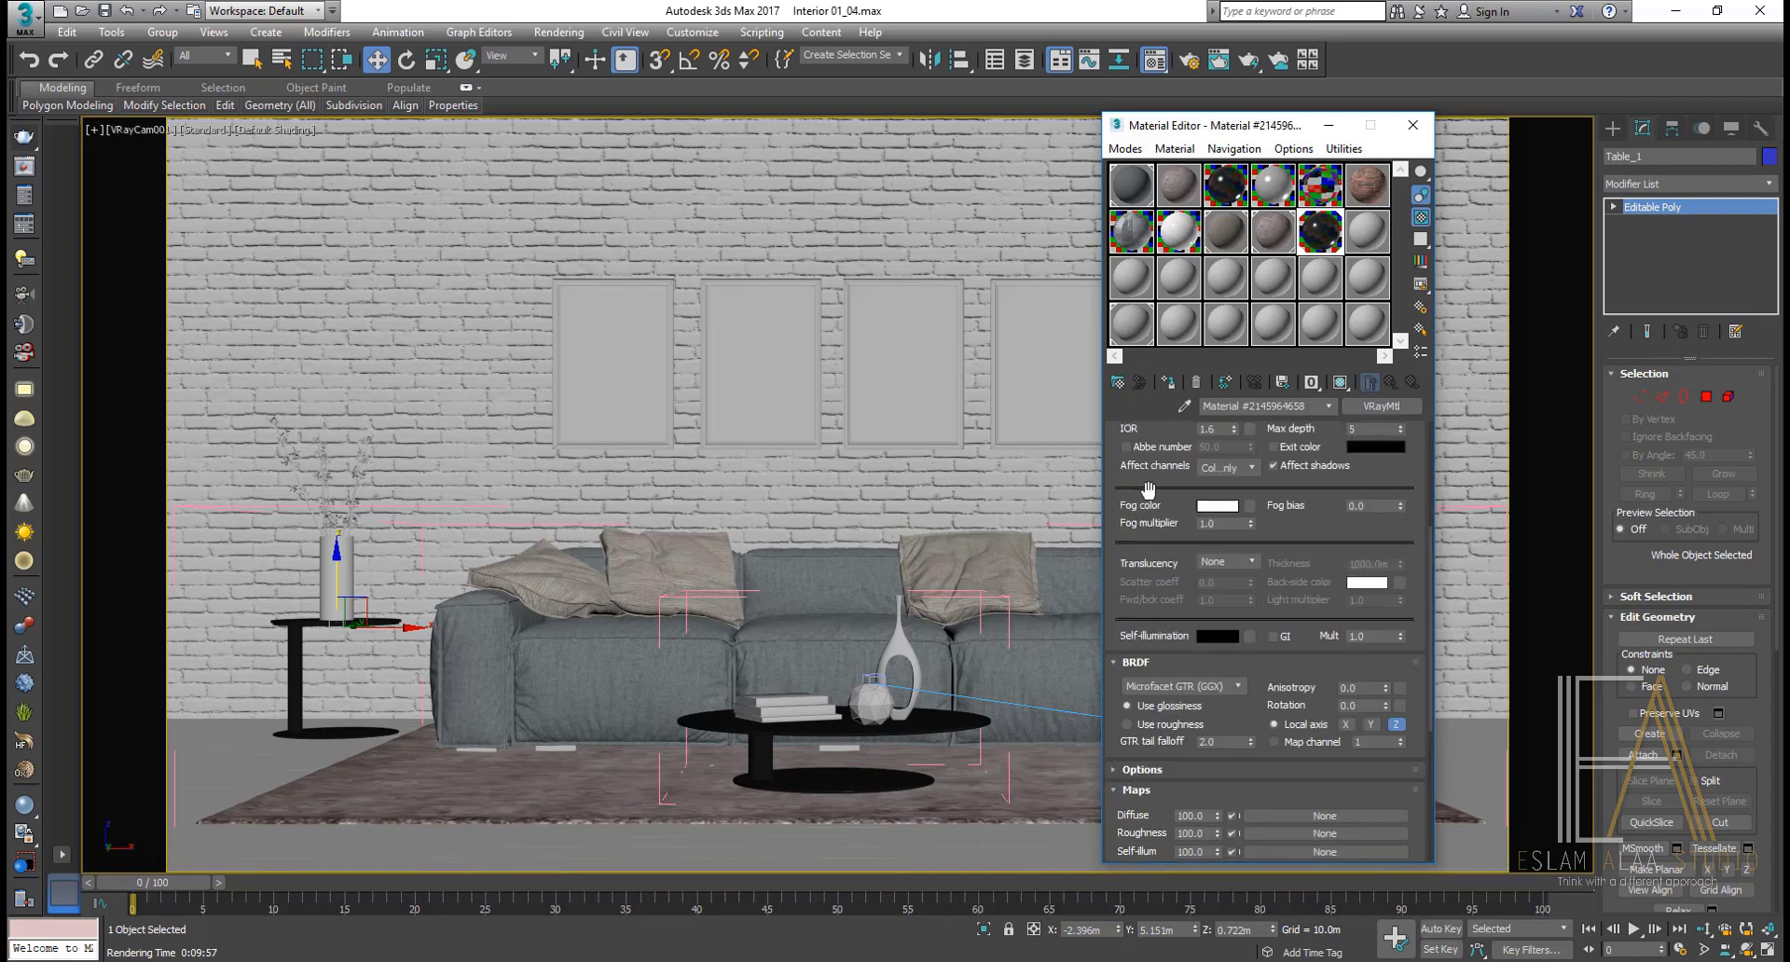
{"action": "scroll", "coordinate": [1165, 676], "scroll_direction": "up", "scroll_amount": 3}
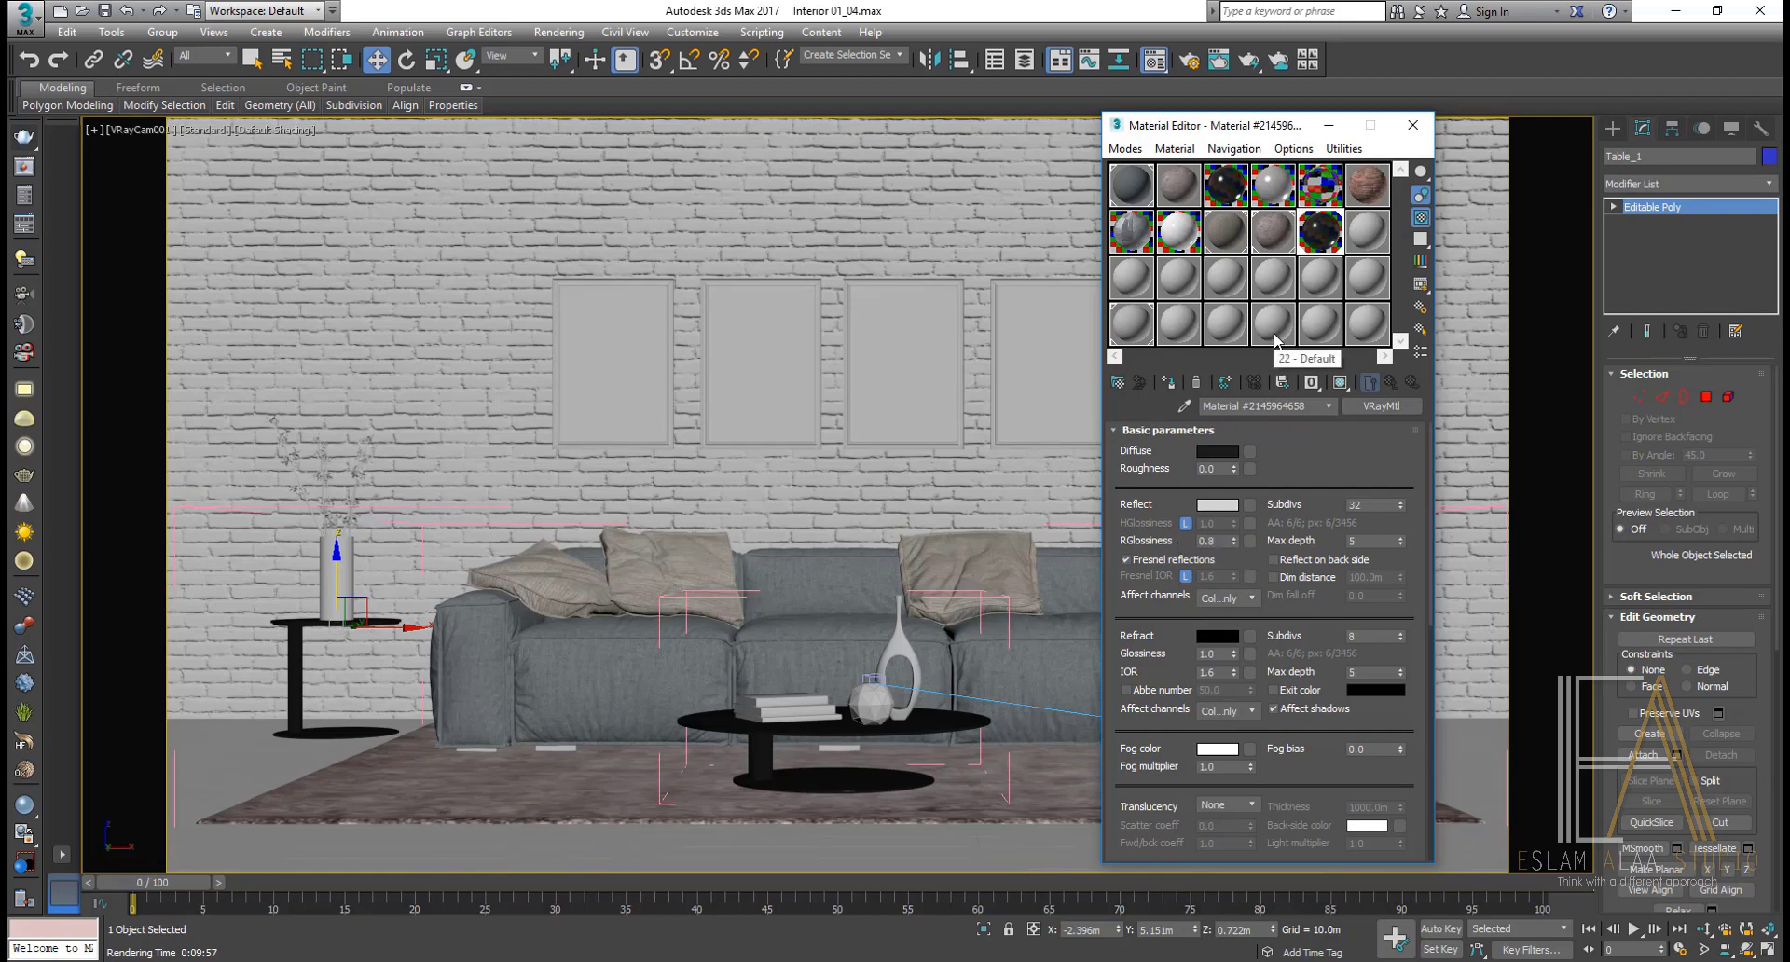
{"action": "left_click", "coordinate": [1367, 237]}
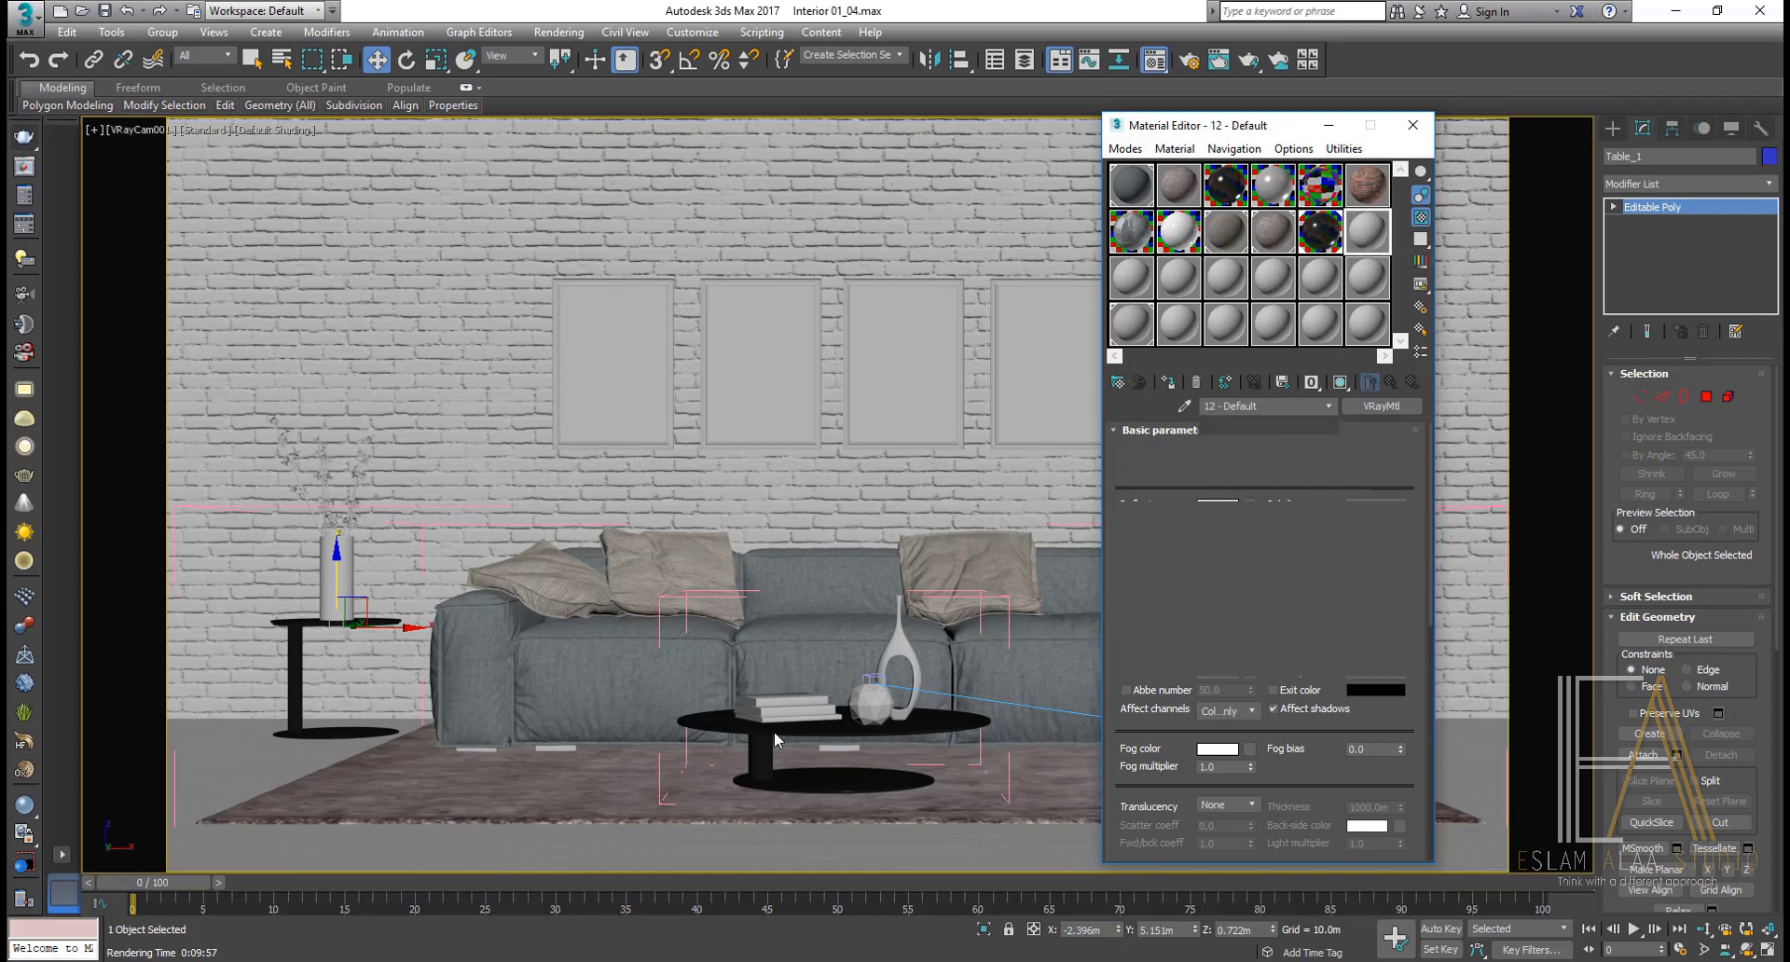
{"action": "left_click", "coordinate": [901, 619]}
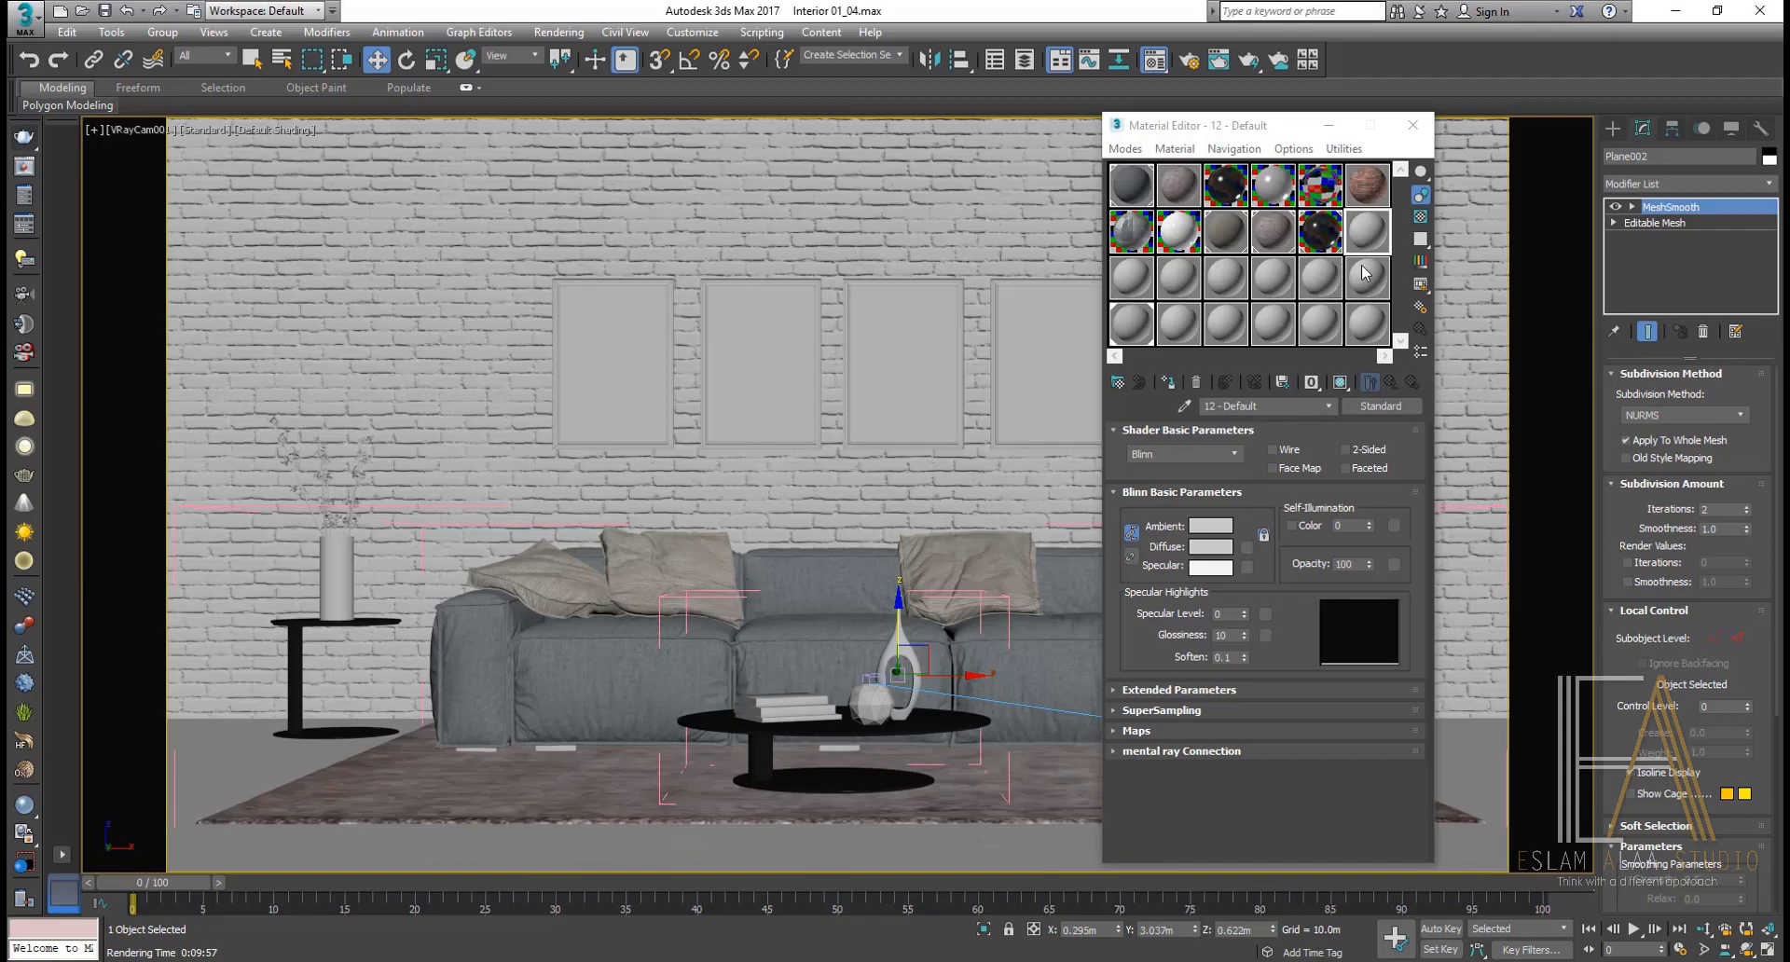
Step: Turn the new slot into a VRayMtl material
{"action": "double_click", "coordinate": [1370, 231]}
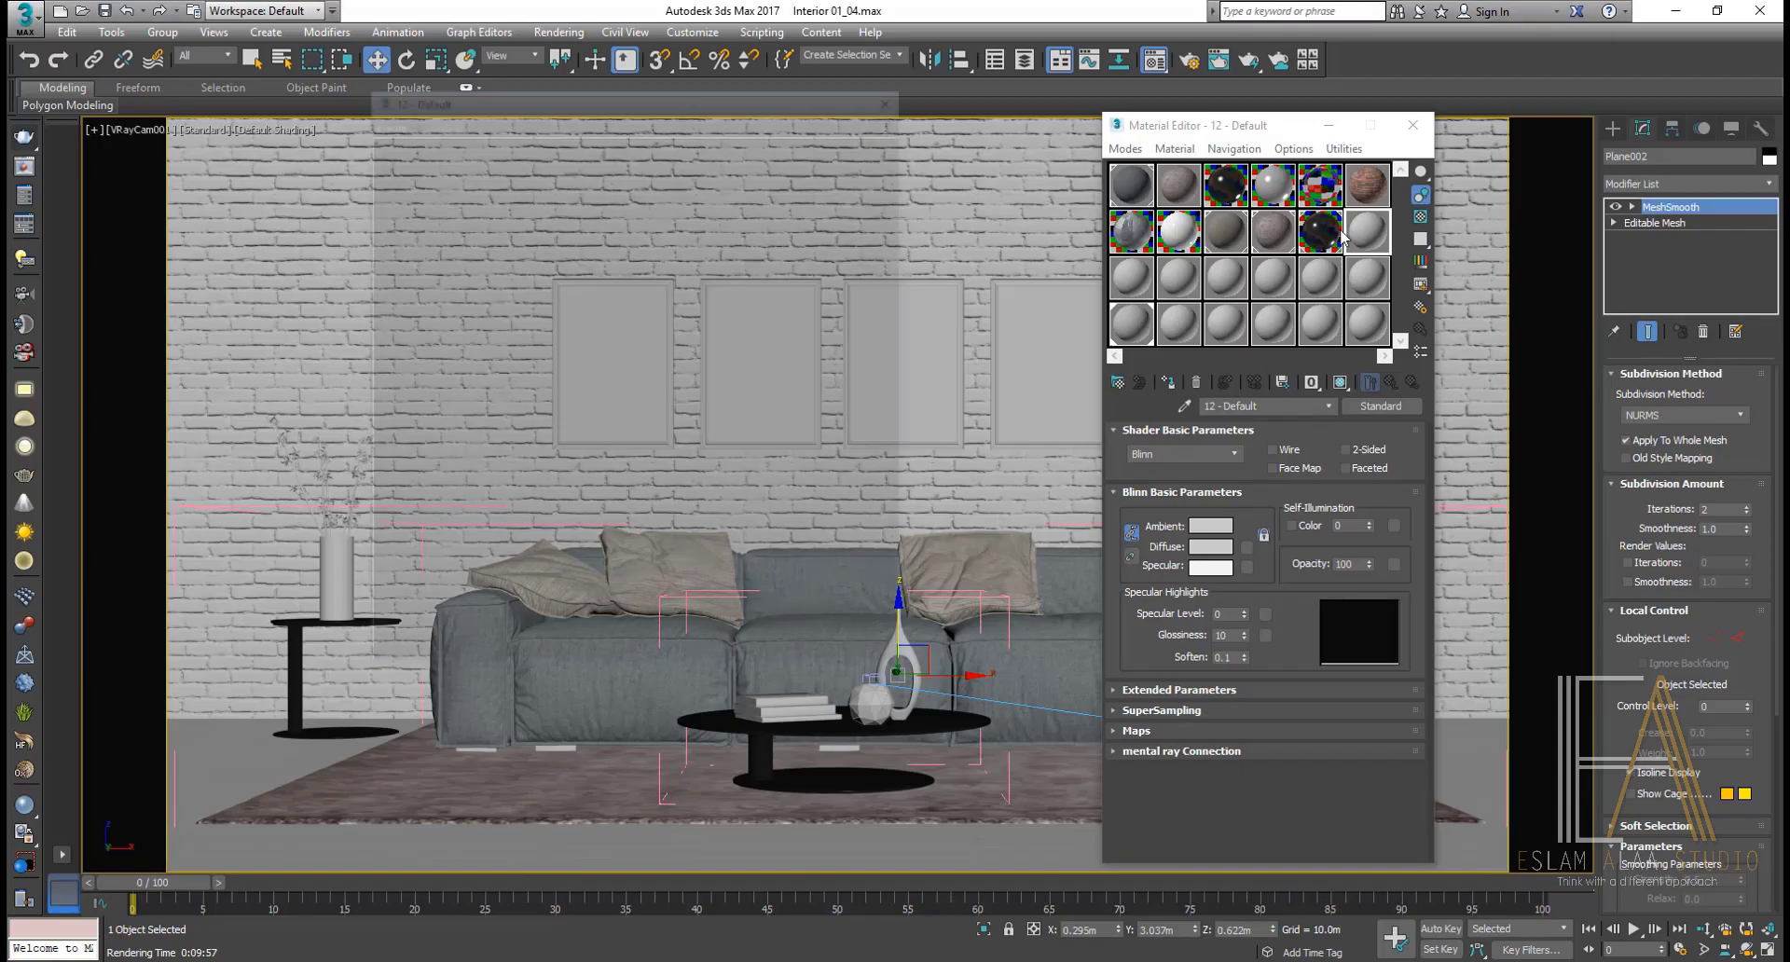
{"action": "left_click", "coordinate": [894, 93]}
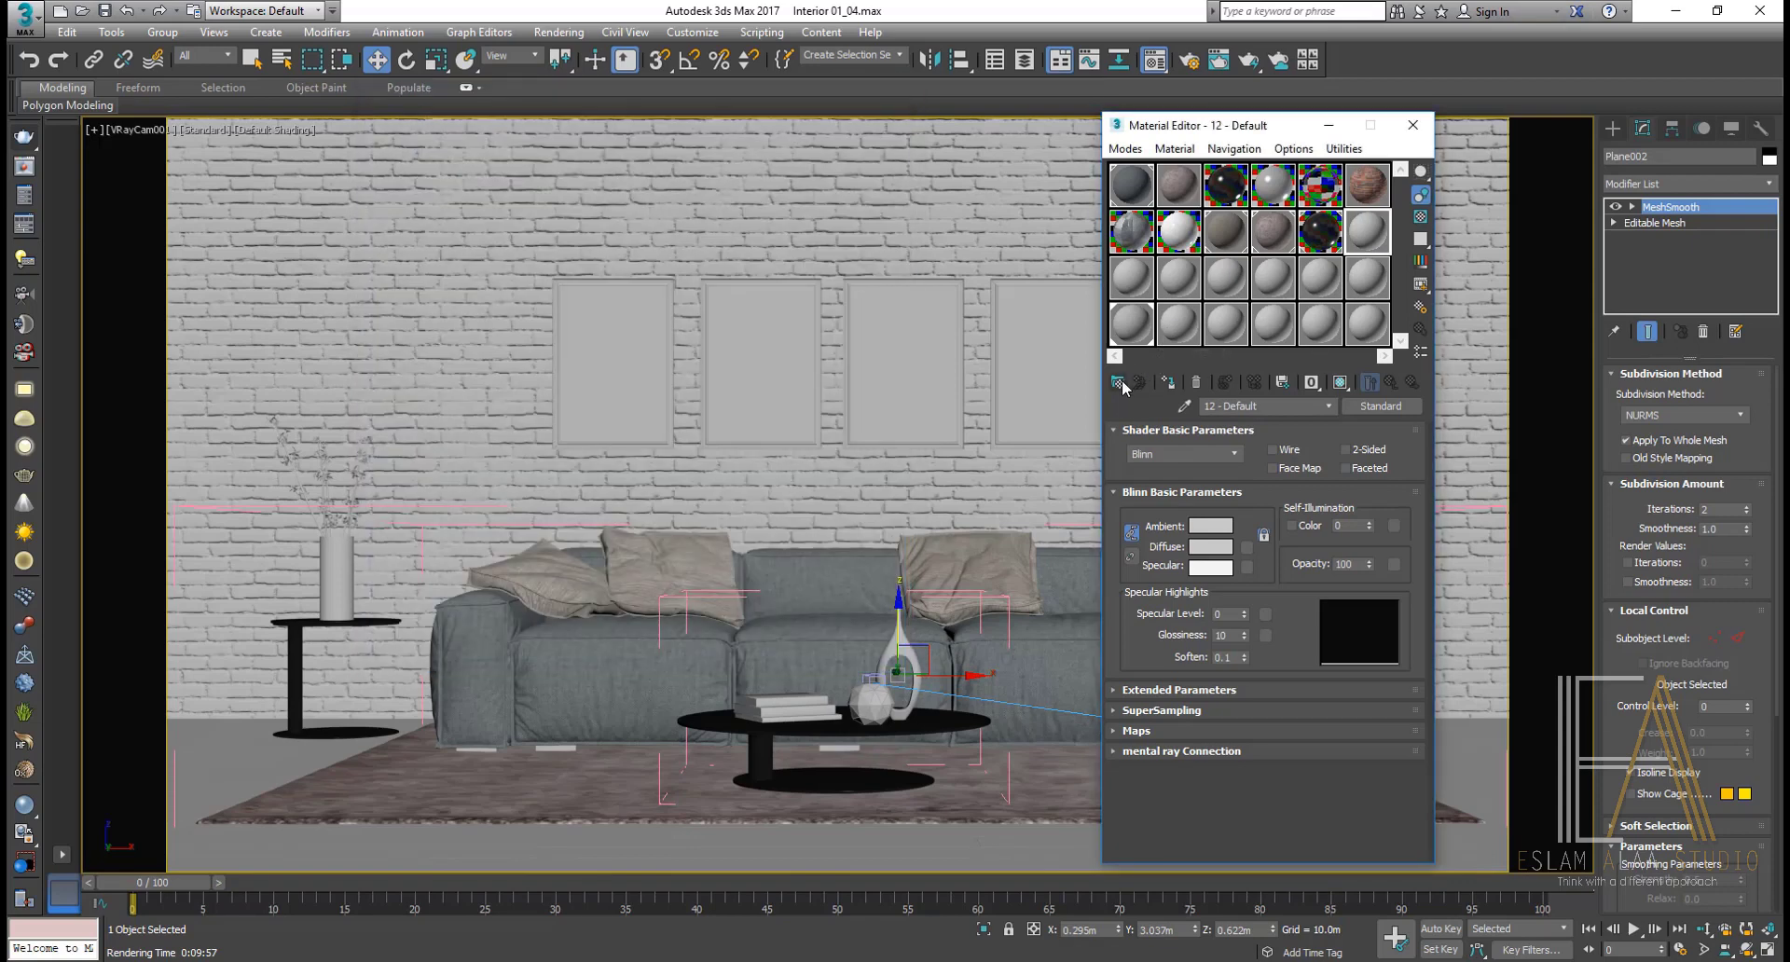
{"action": "left_click", "coordinate": [1118, 382]}
{"action": "double_click", "coordinate": [858, 731]}
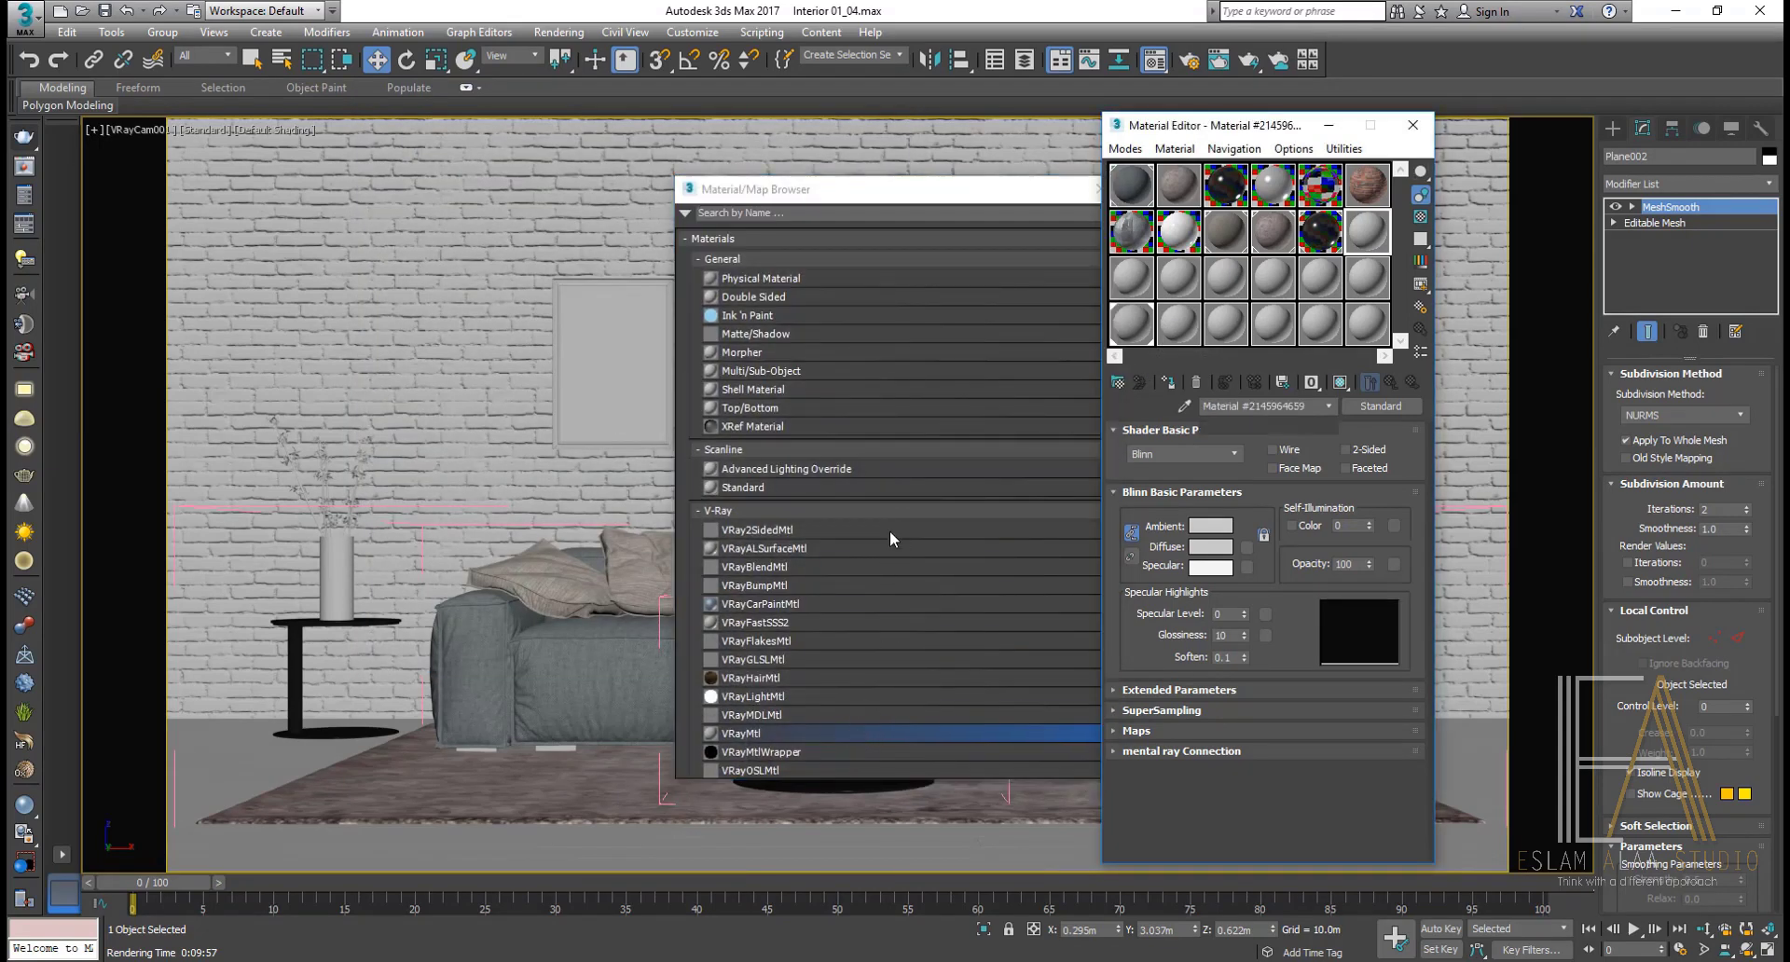
{"action": "left_click", "coordinate": [1080, 188]}
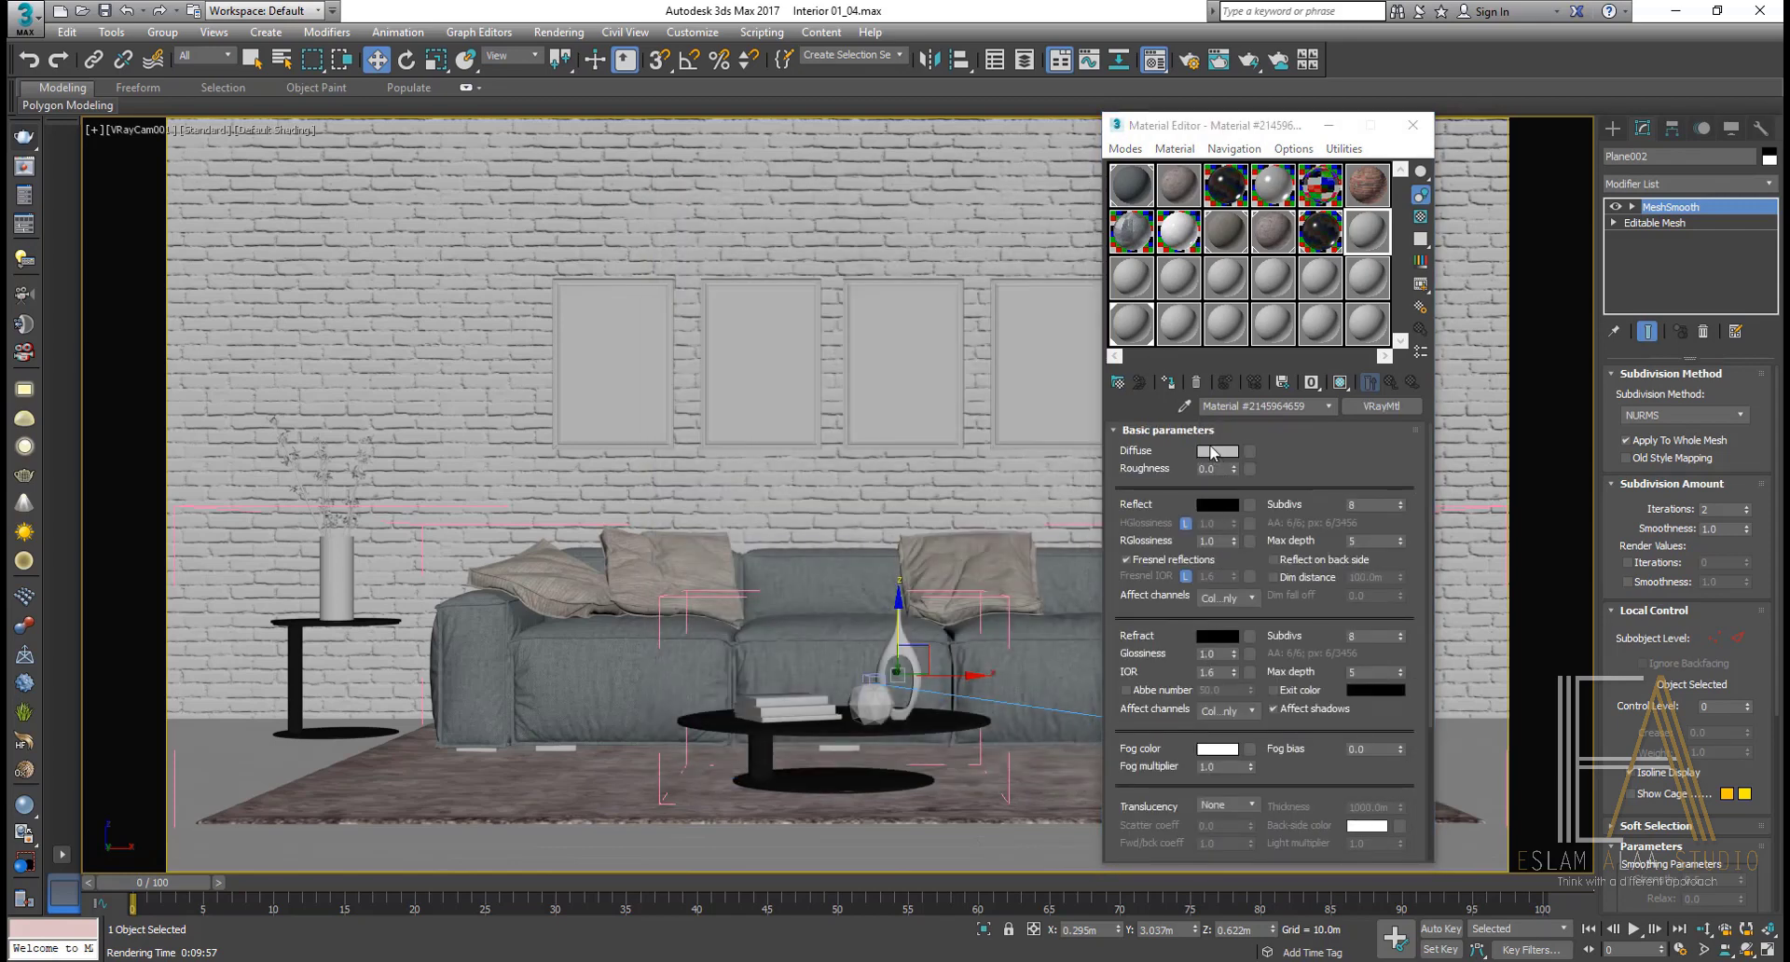
Step: Set the diffuse colour to off-white 245 and preview it enlarged over a checker background
{"action": "left_click", "coordinate": [1221, 453]}
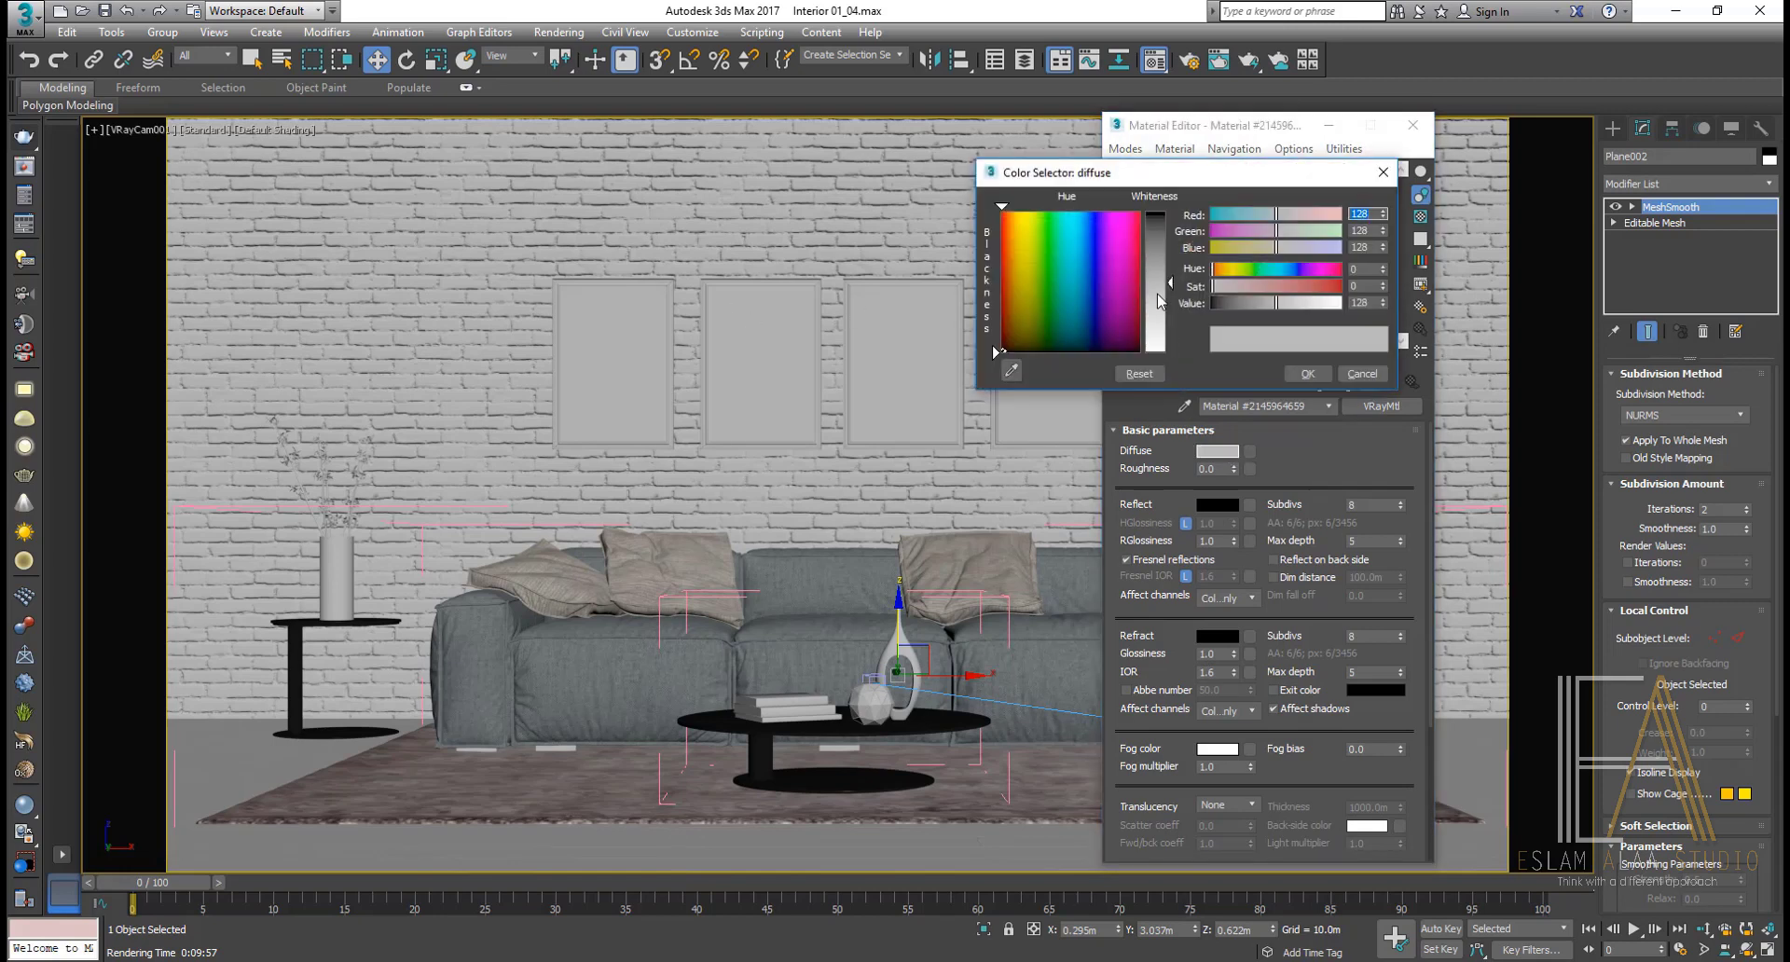
{"action": "left_click_drag", "start_coordinate": [1159, 301], "coordinate": [1160, 354]}
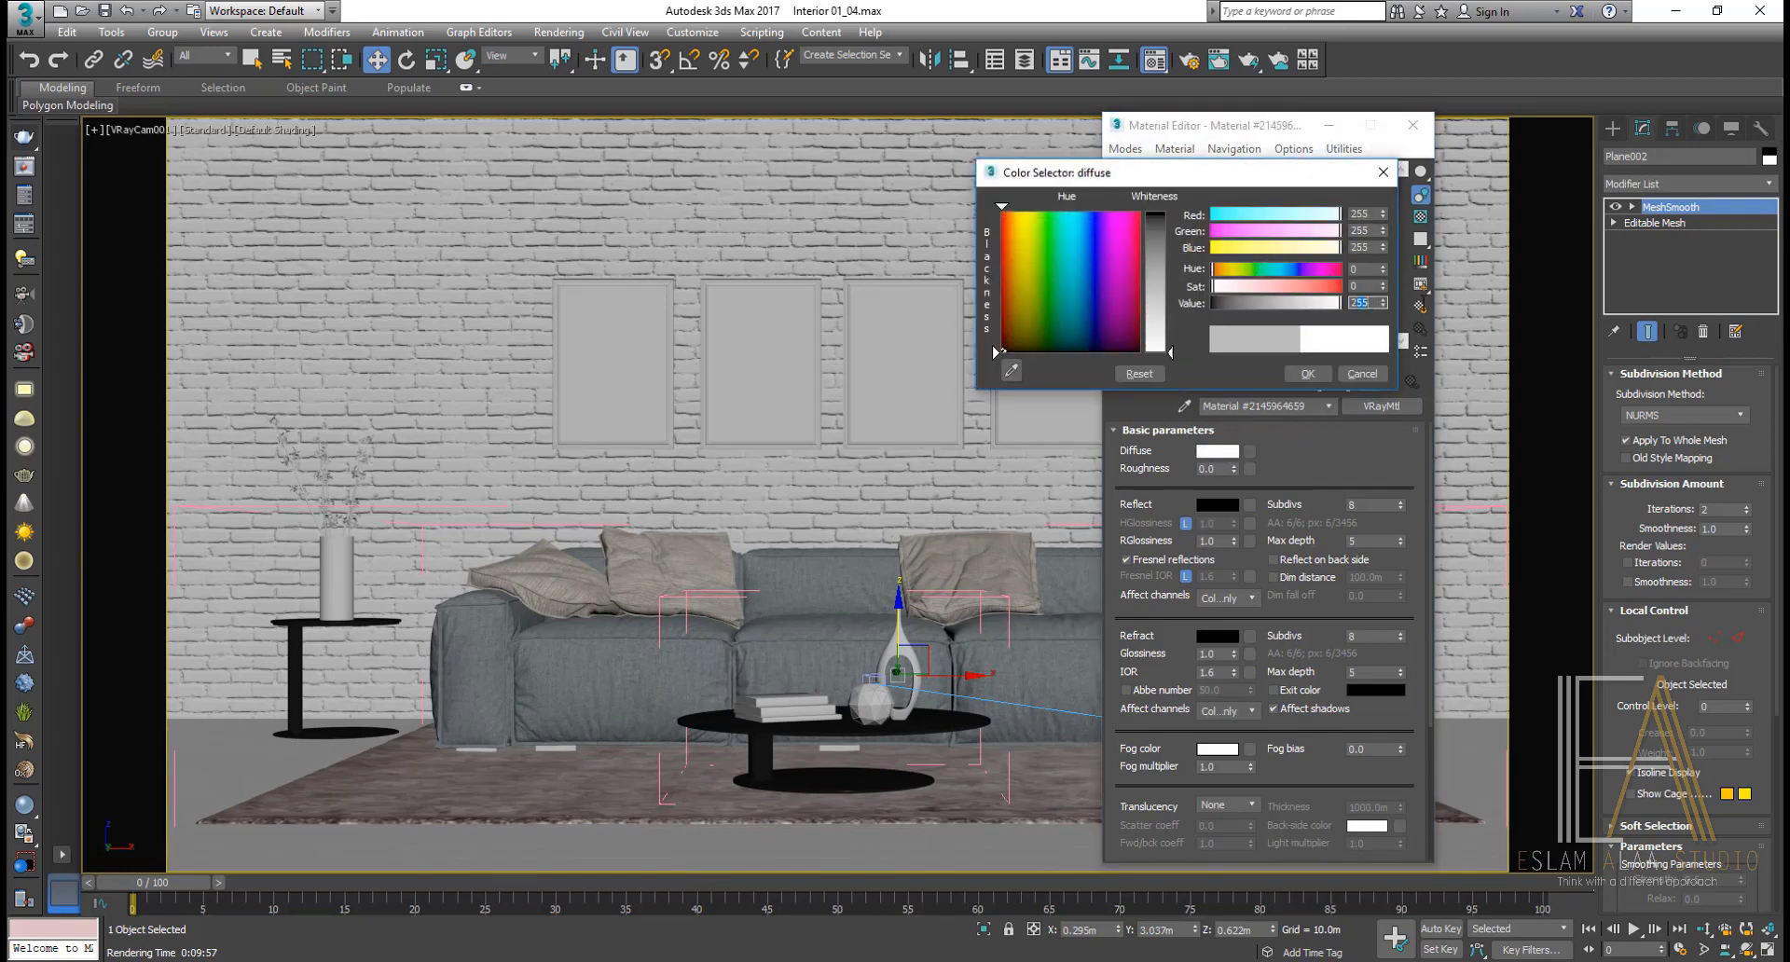
{"action": "left_click_drag", "start_coordinate": [1166, 353], "coordinate": [1165, 347]}
{"action": "left_click", "coordinate": [1308, 373]}
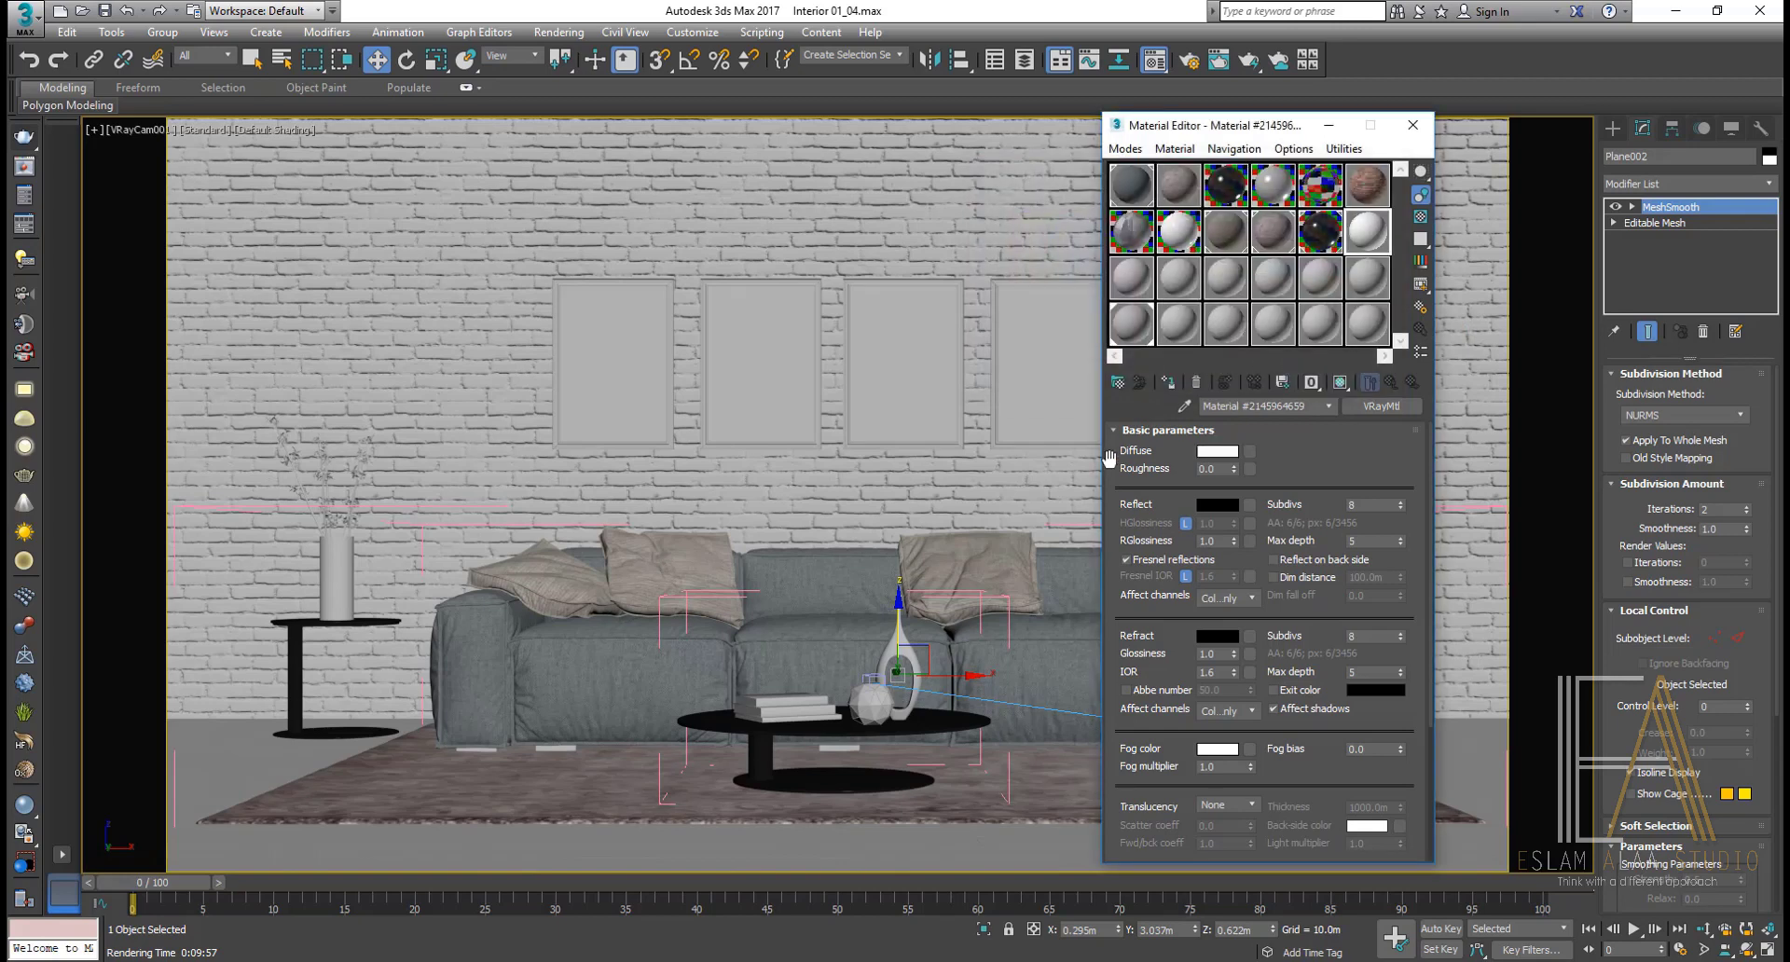
{"action": "left_click_drag", "start_coordinate": [1158, 503], "coordinate": [1165, 482]}
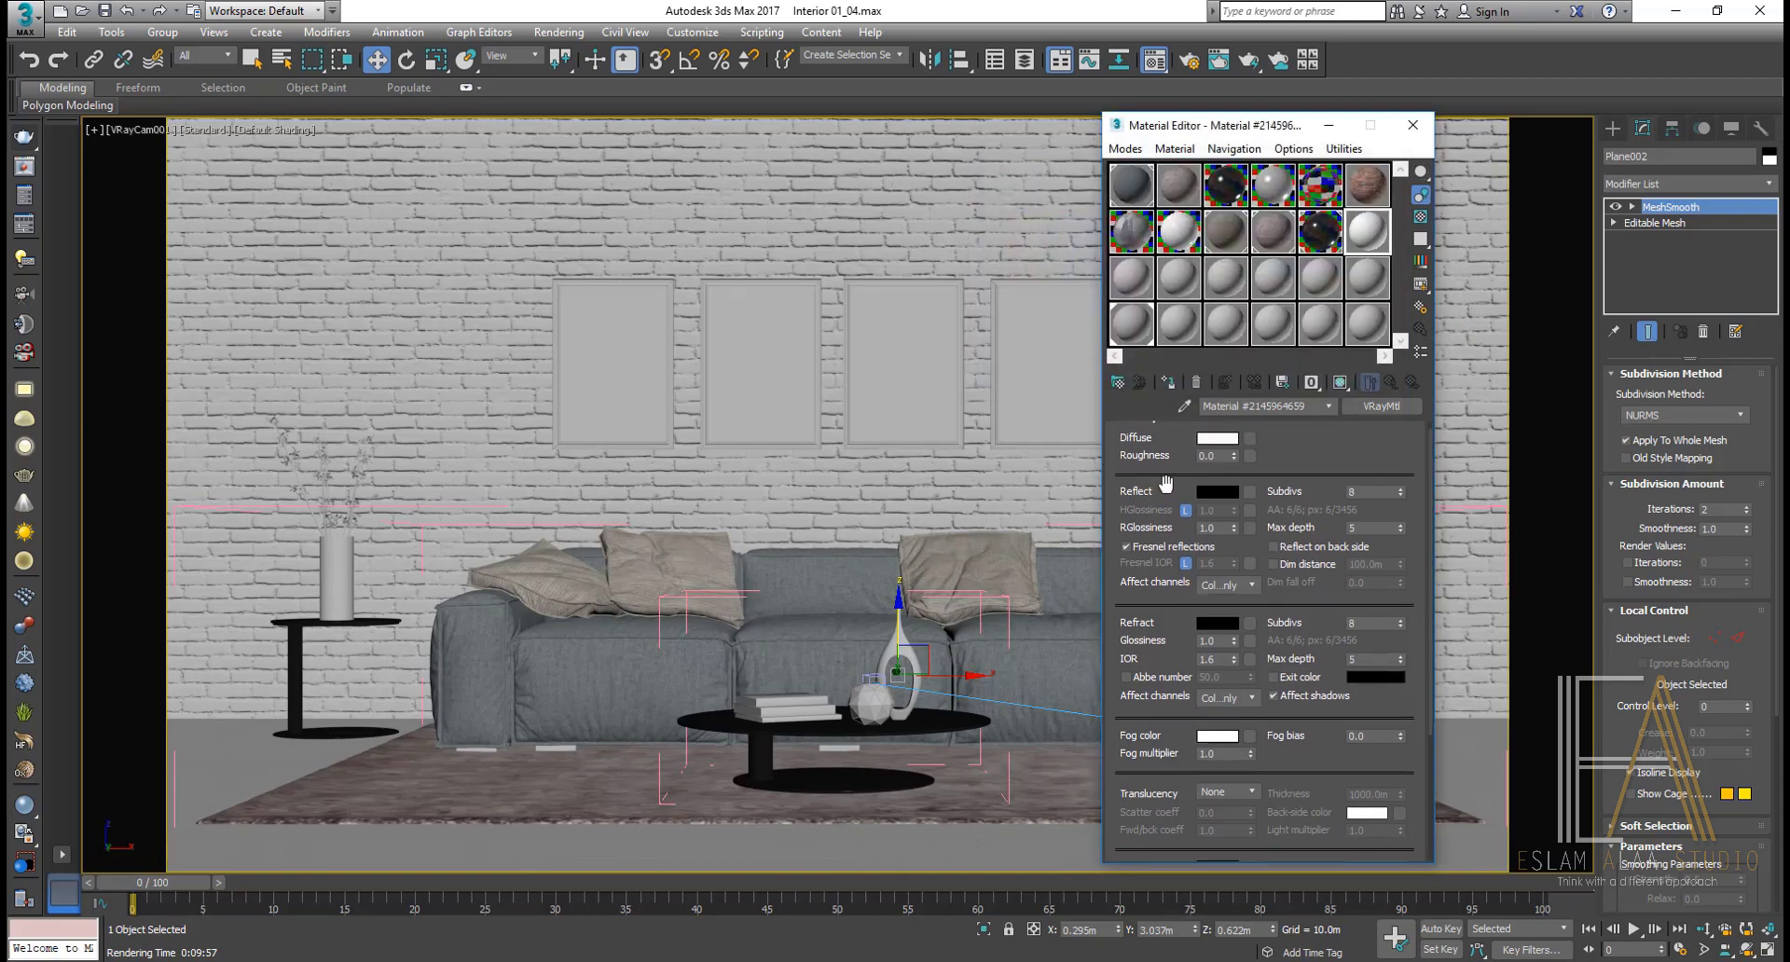
{"action": "double_click", "coordinate": [1372, 236]}
{"action": "left_click", "coordinate": [1420, 216]}
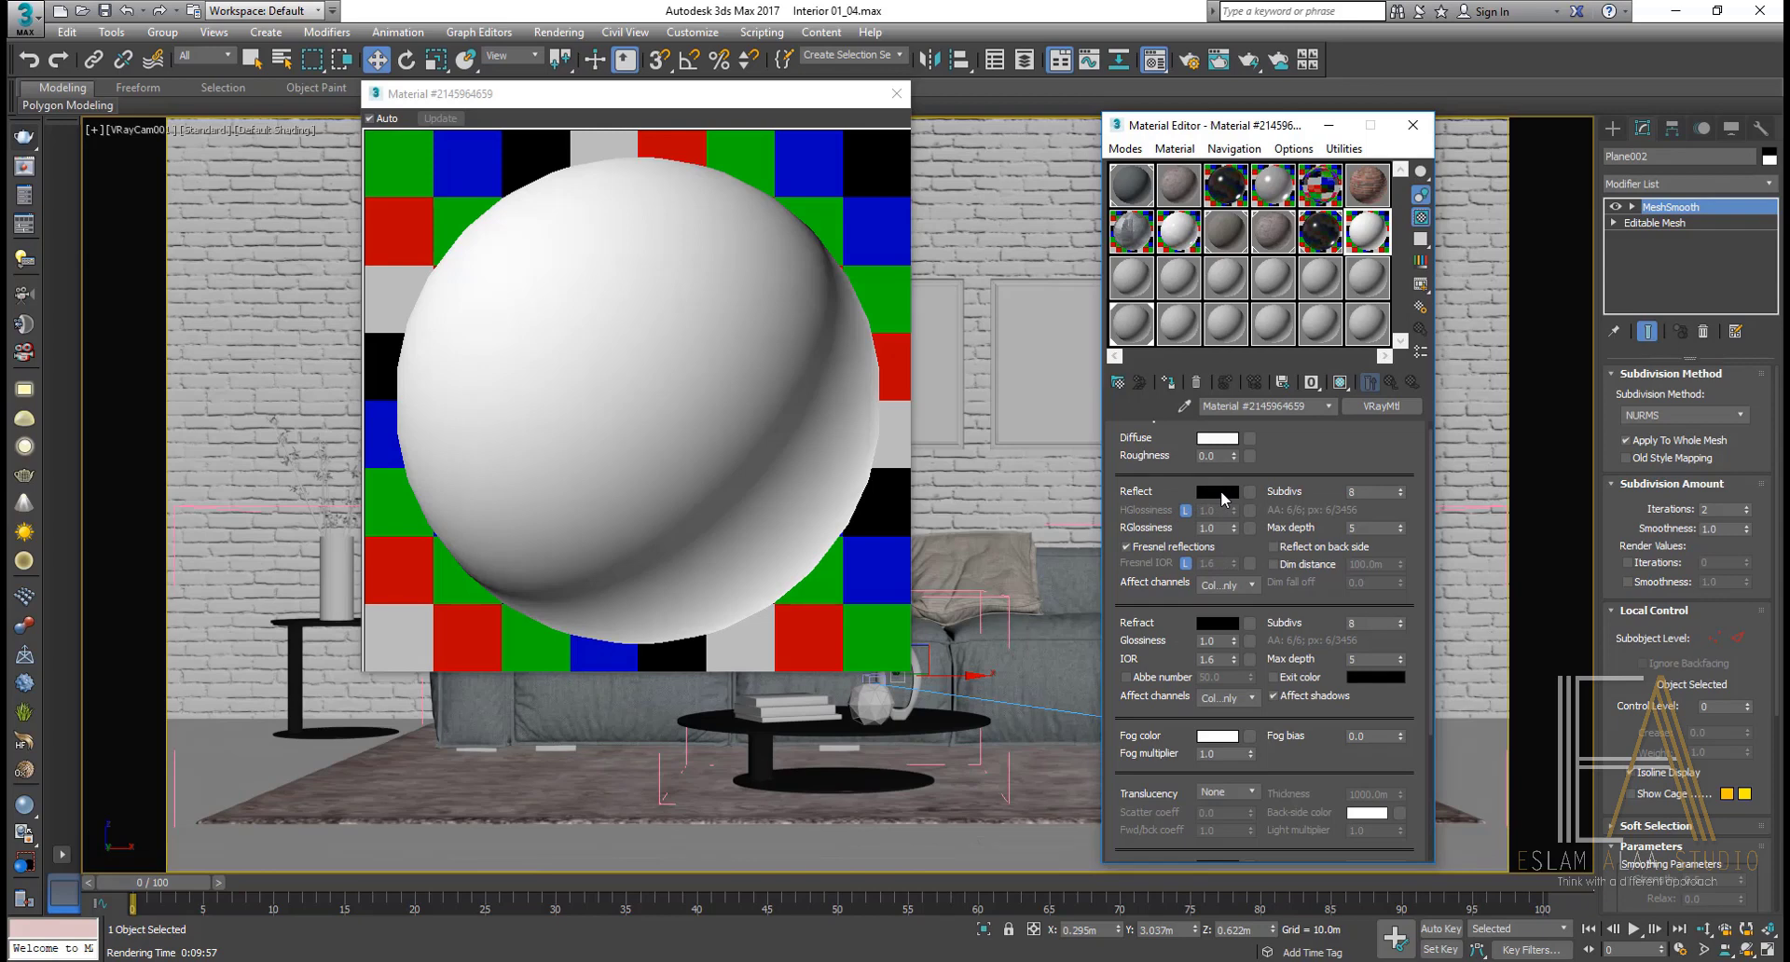
Step: Set the vase material's reflection colour to light grey 230
{"action": "left_click", "coordinate": [1218, 492]}
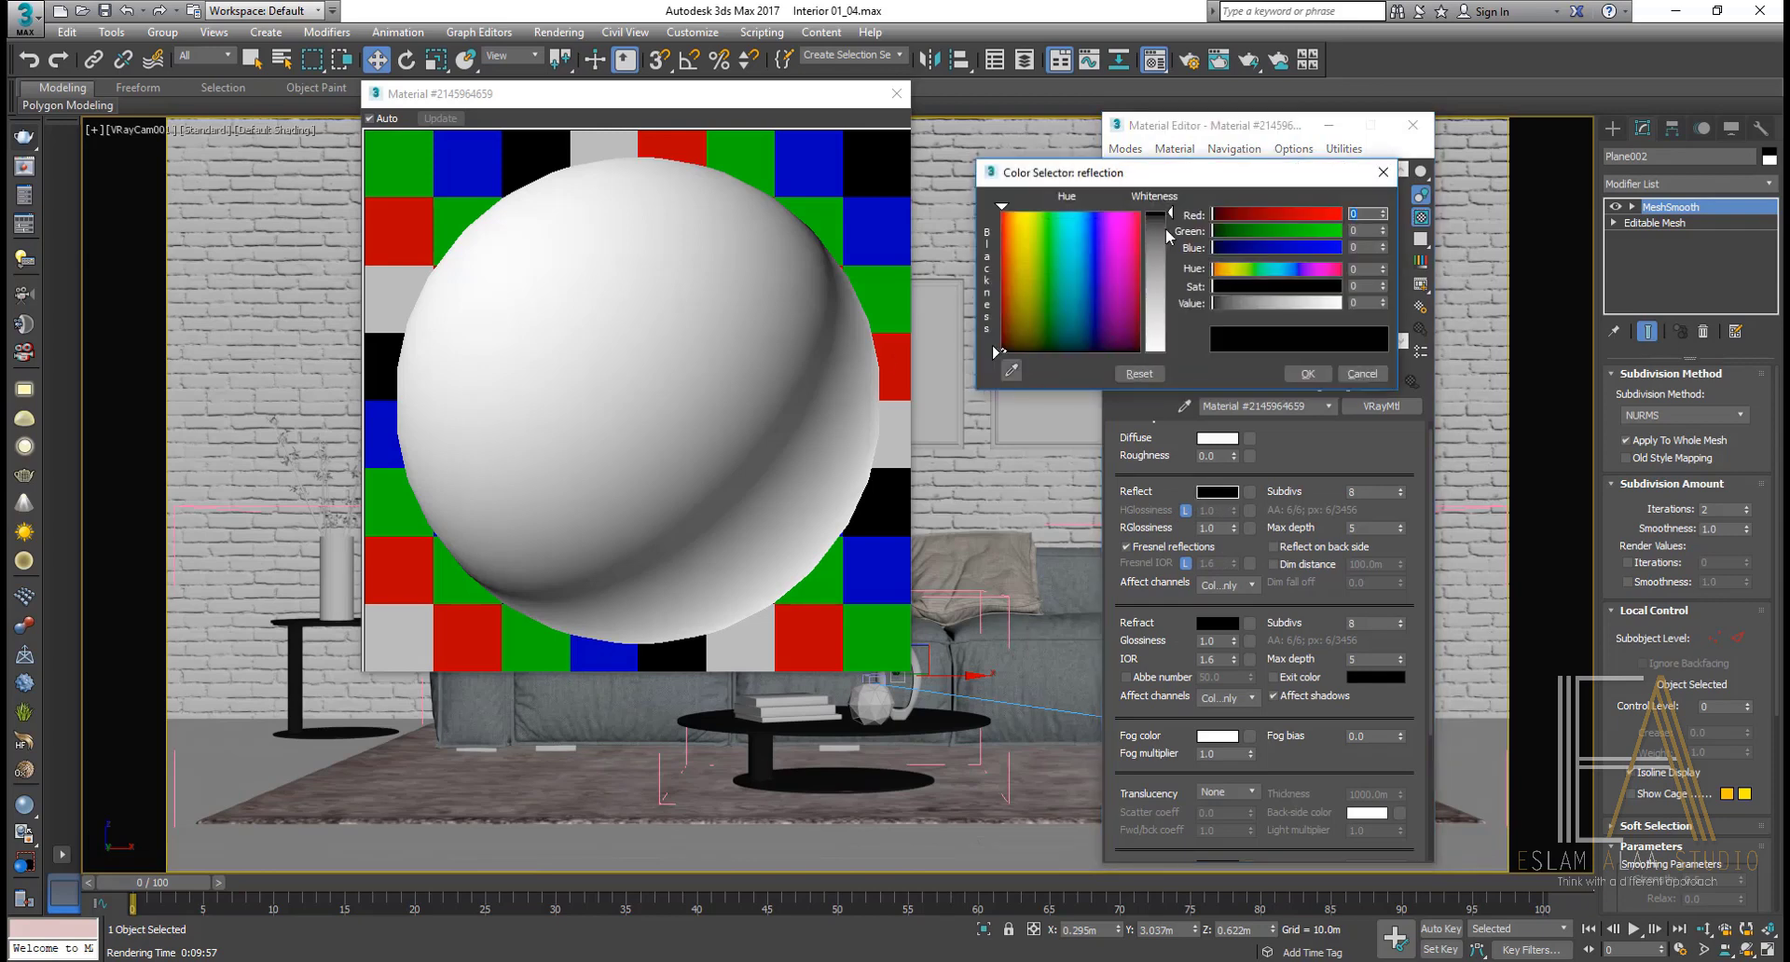
{"action": "left_click_drag", "start_coordinate": [1165, 228], "coordinate": [1170, 338]}
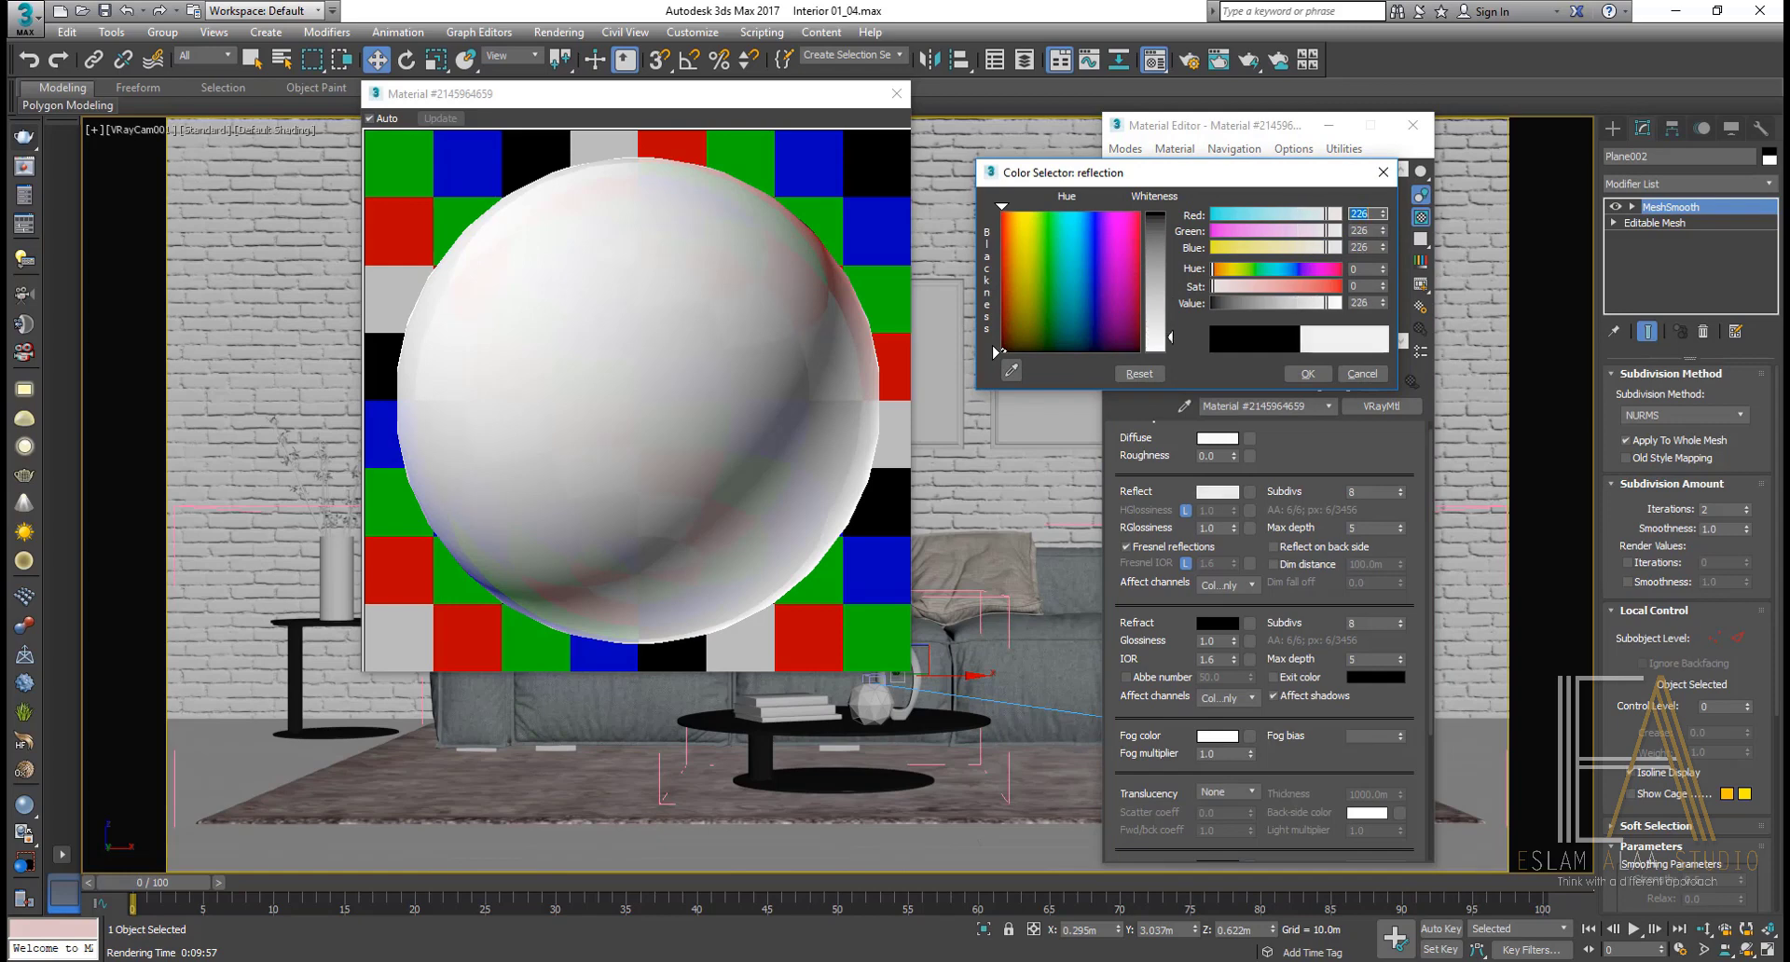
{"action": "left_click", "coordinate": [1308, 374]}
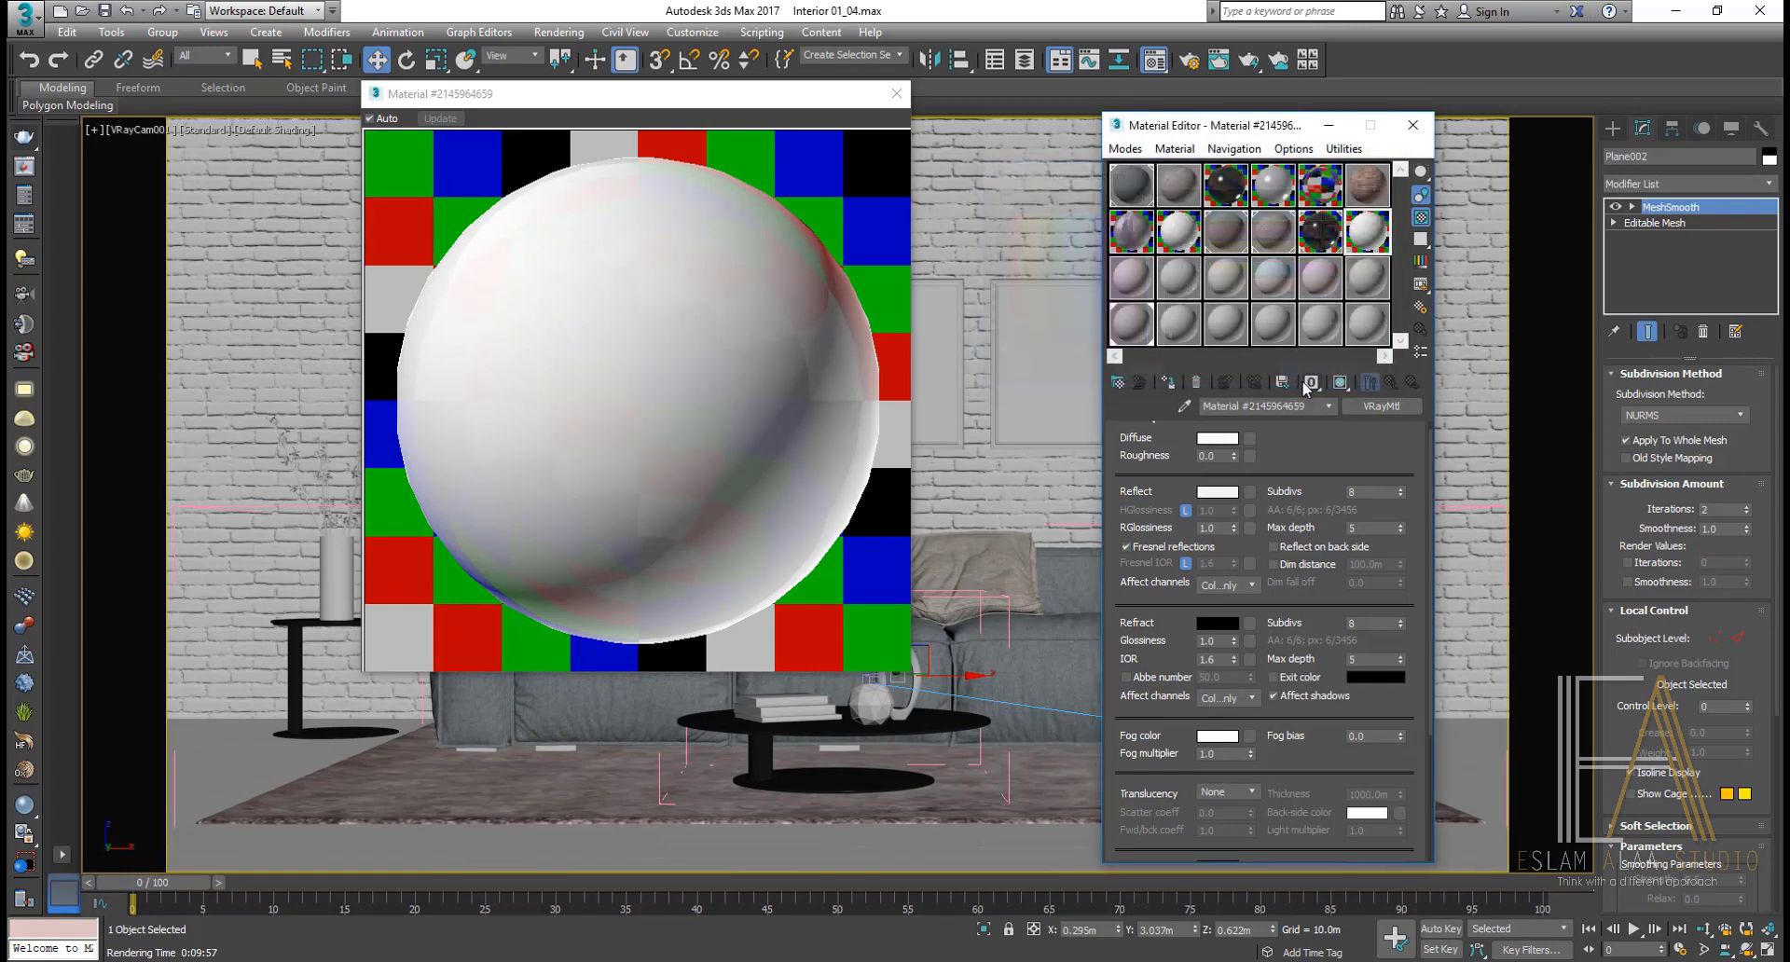
Step: Set Fresnel IOR 1.8, reflection glossiness 0.9 and 32 subdivs, then close the Material Editor
{"action": "left_click", "coordinate": [1185, 563]}
{"action": "double_click", "coordinate": [1209, 563]}
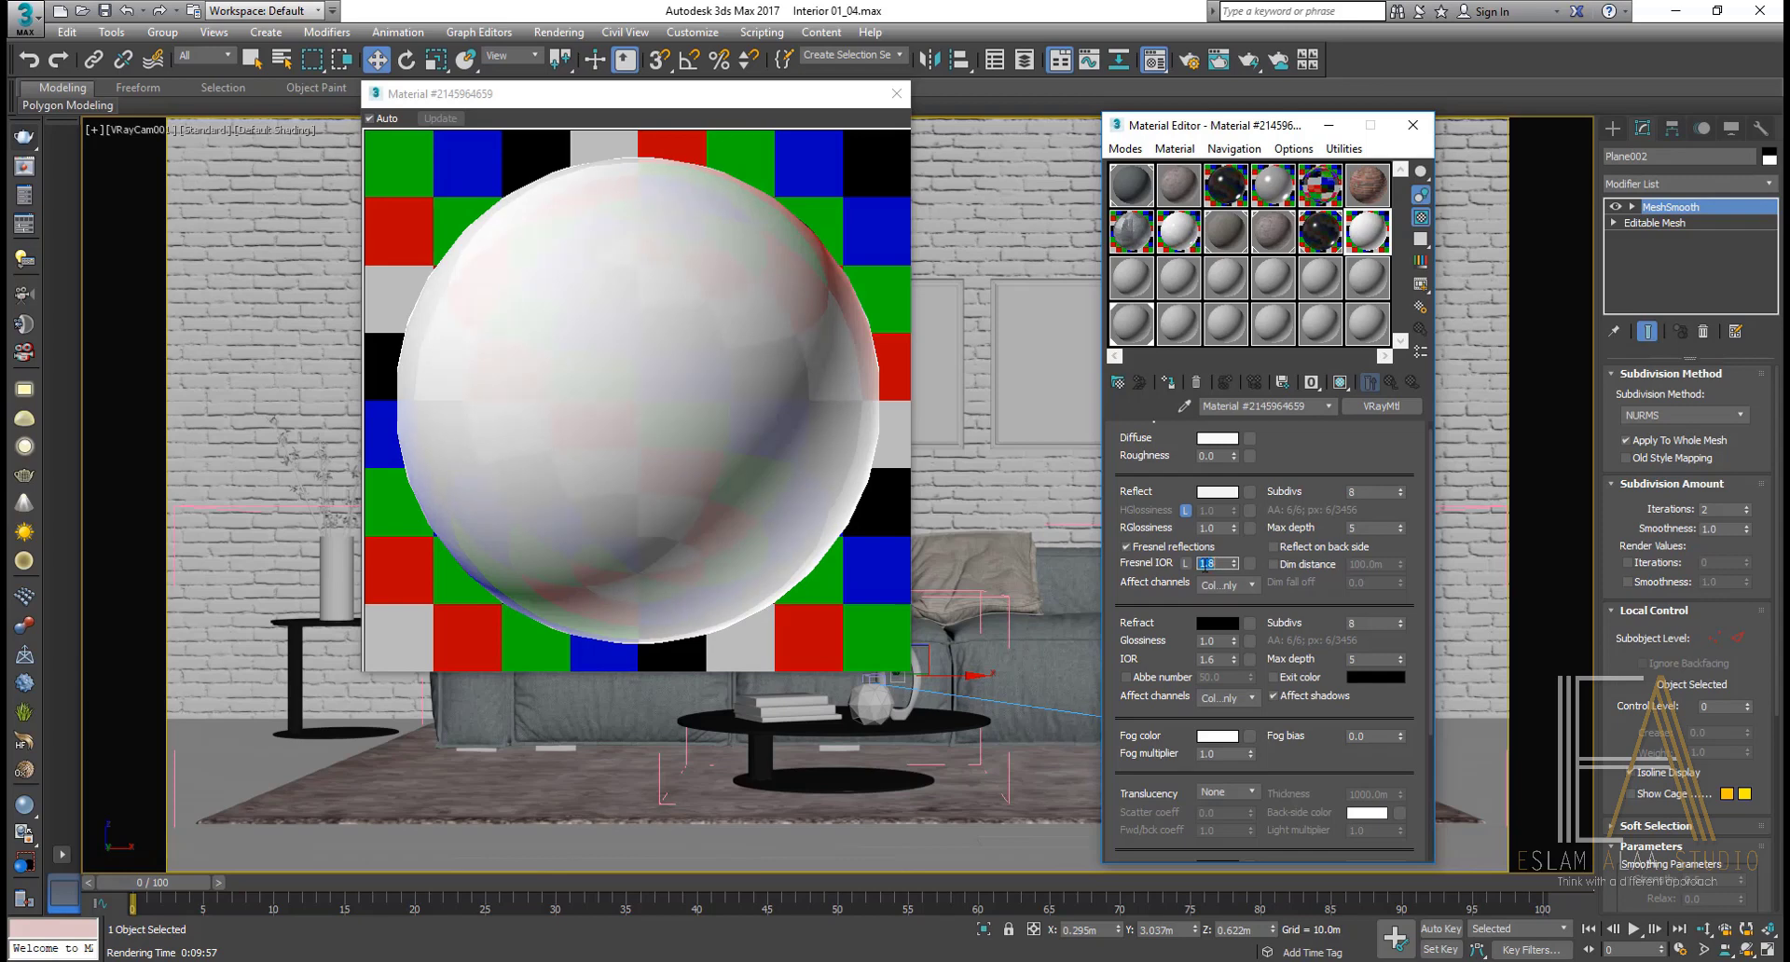
{"action": "double_click", "coordinate": [1208, 529]}
{"action": "type", "text": "0.9"}
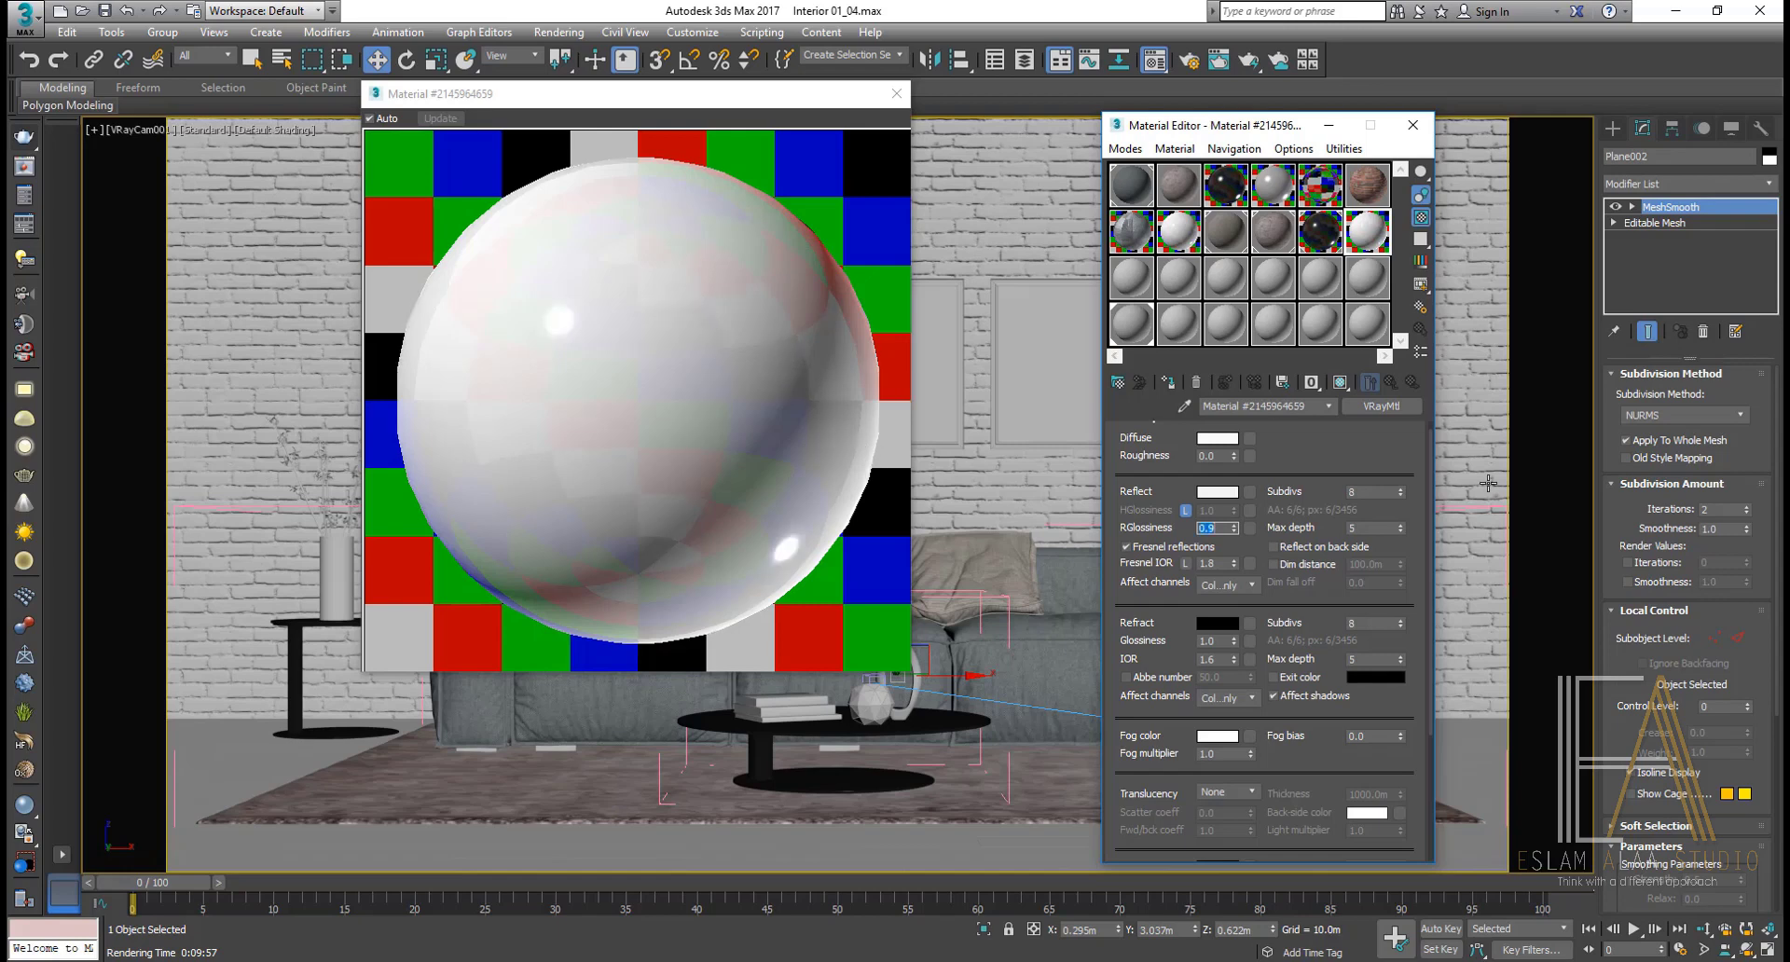
{"action": "double_click", "coordinate": [1367, 493]}
{"action": "type", "text": "32"}
{"action": "left_click", "coordinate": [896, 93]}
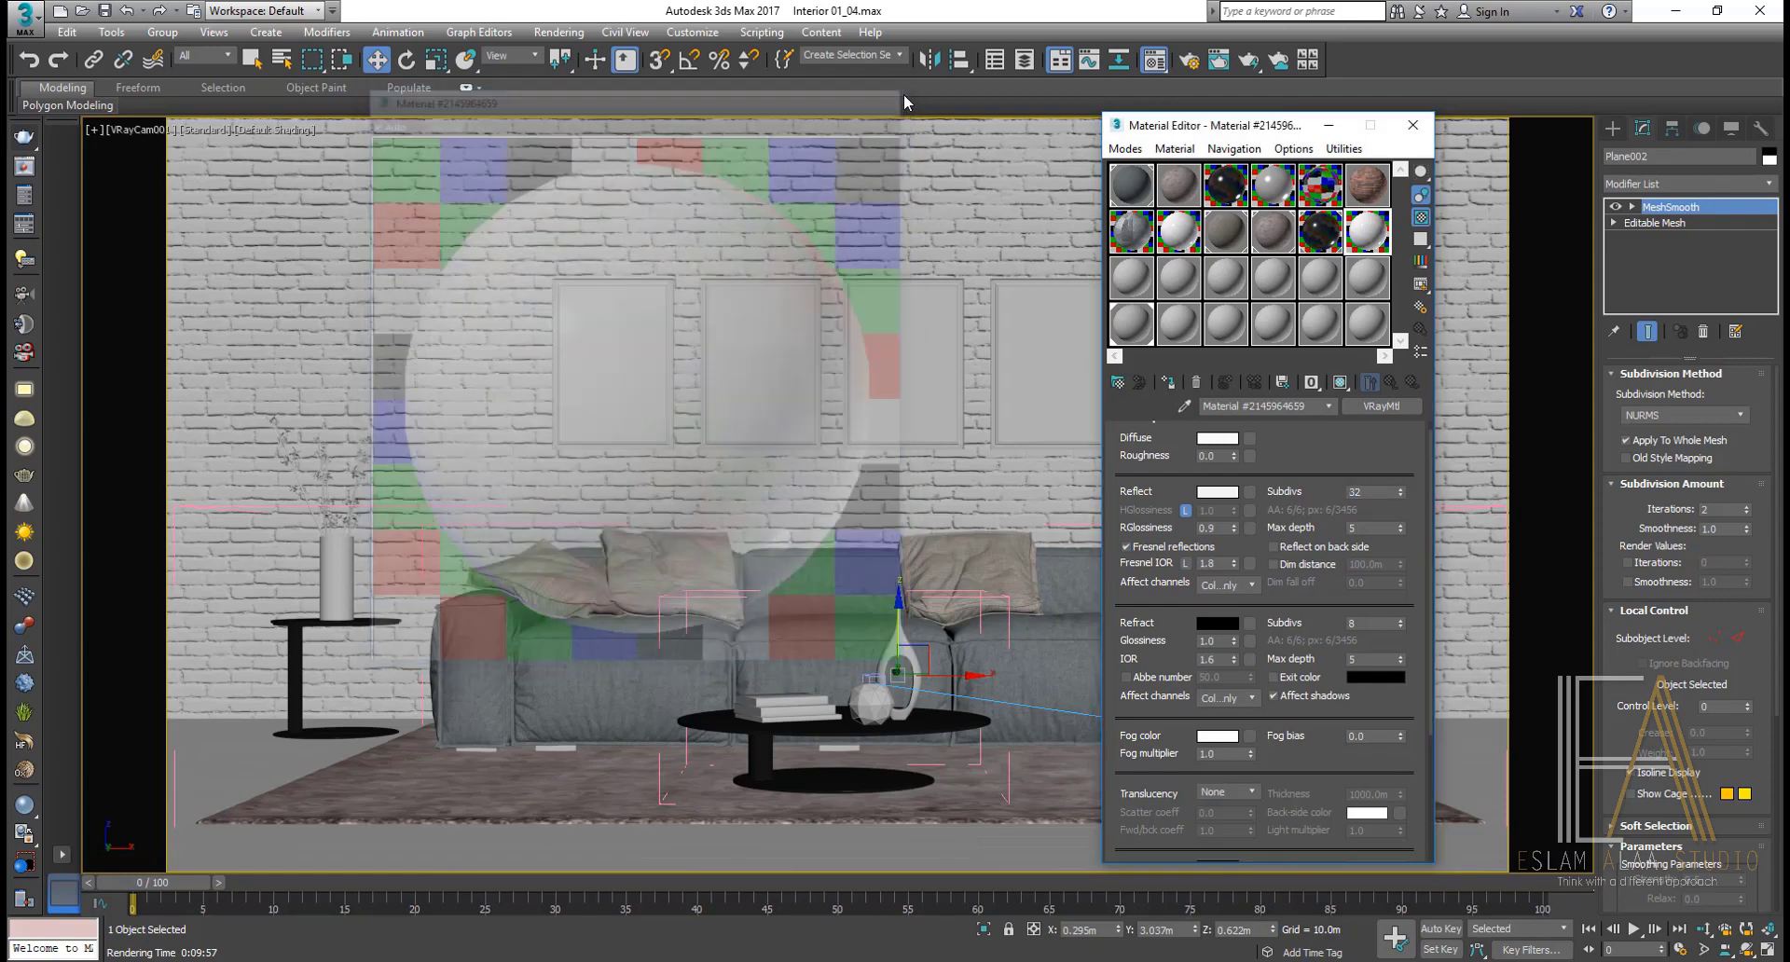
{"action": "left_click", "coordinate": [1411, 127]}
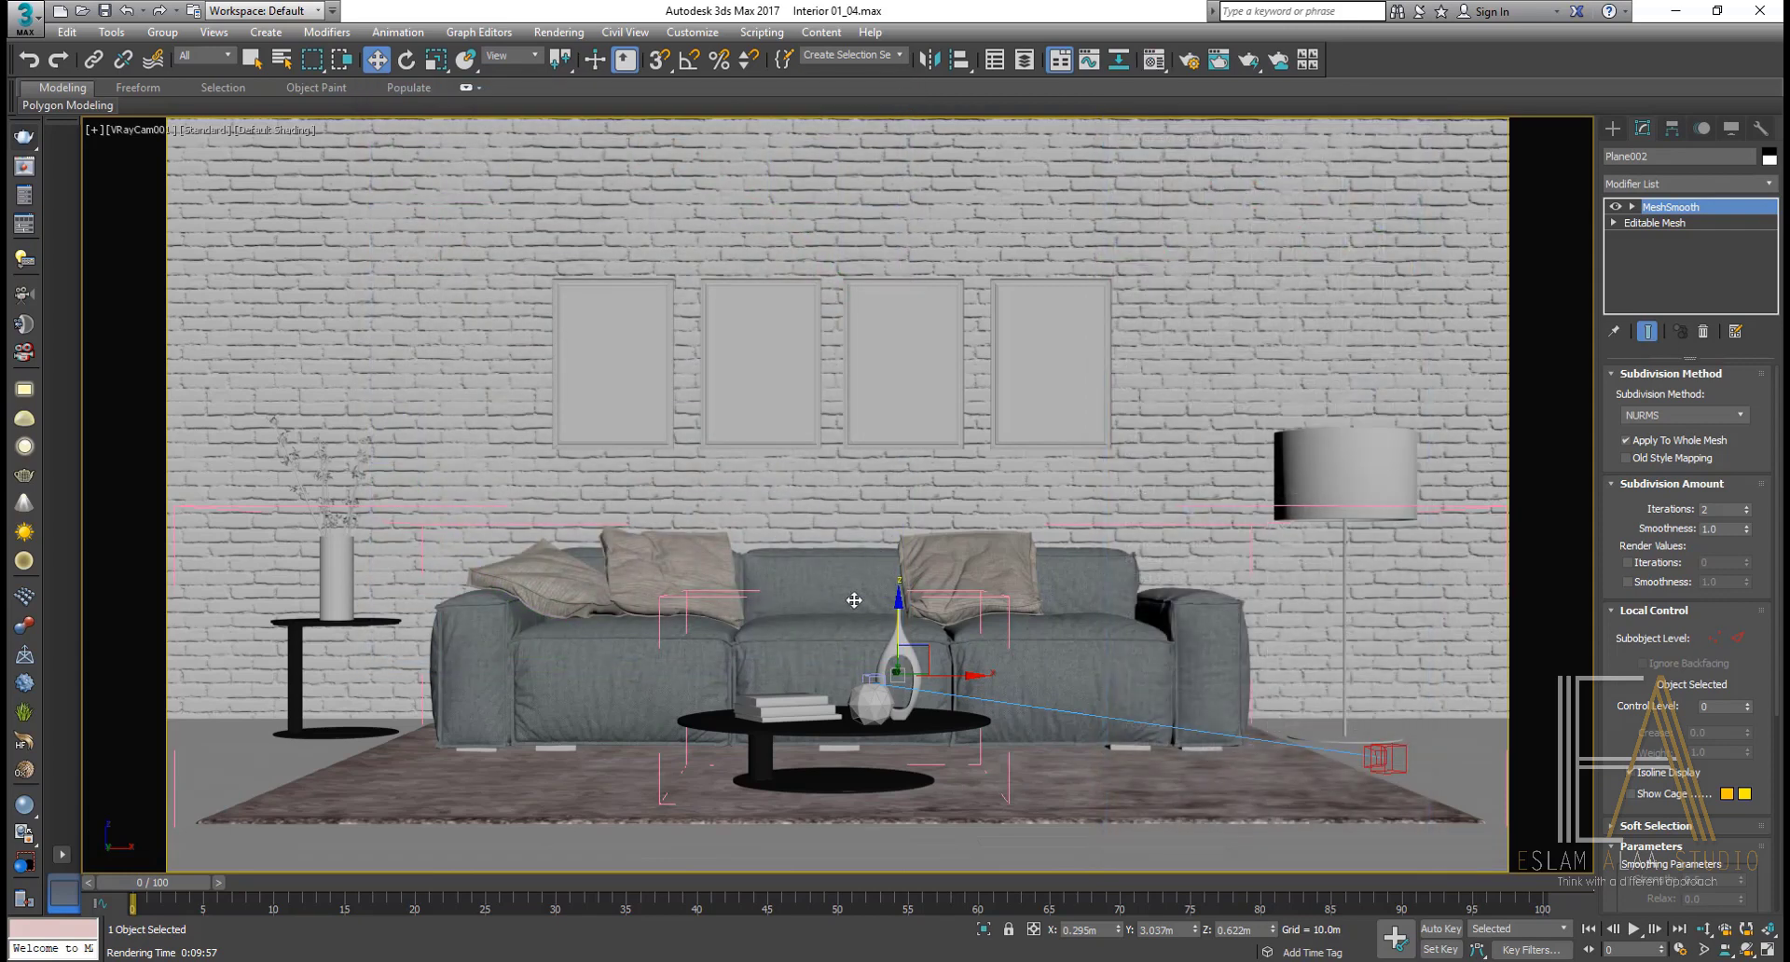
Step: Render the camera view, inspect the sofa up close in the frame buffer, then close it
{"action": "left_click", "coordinate": [24, 141]}
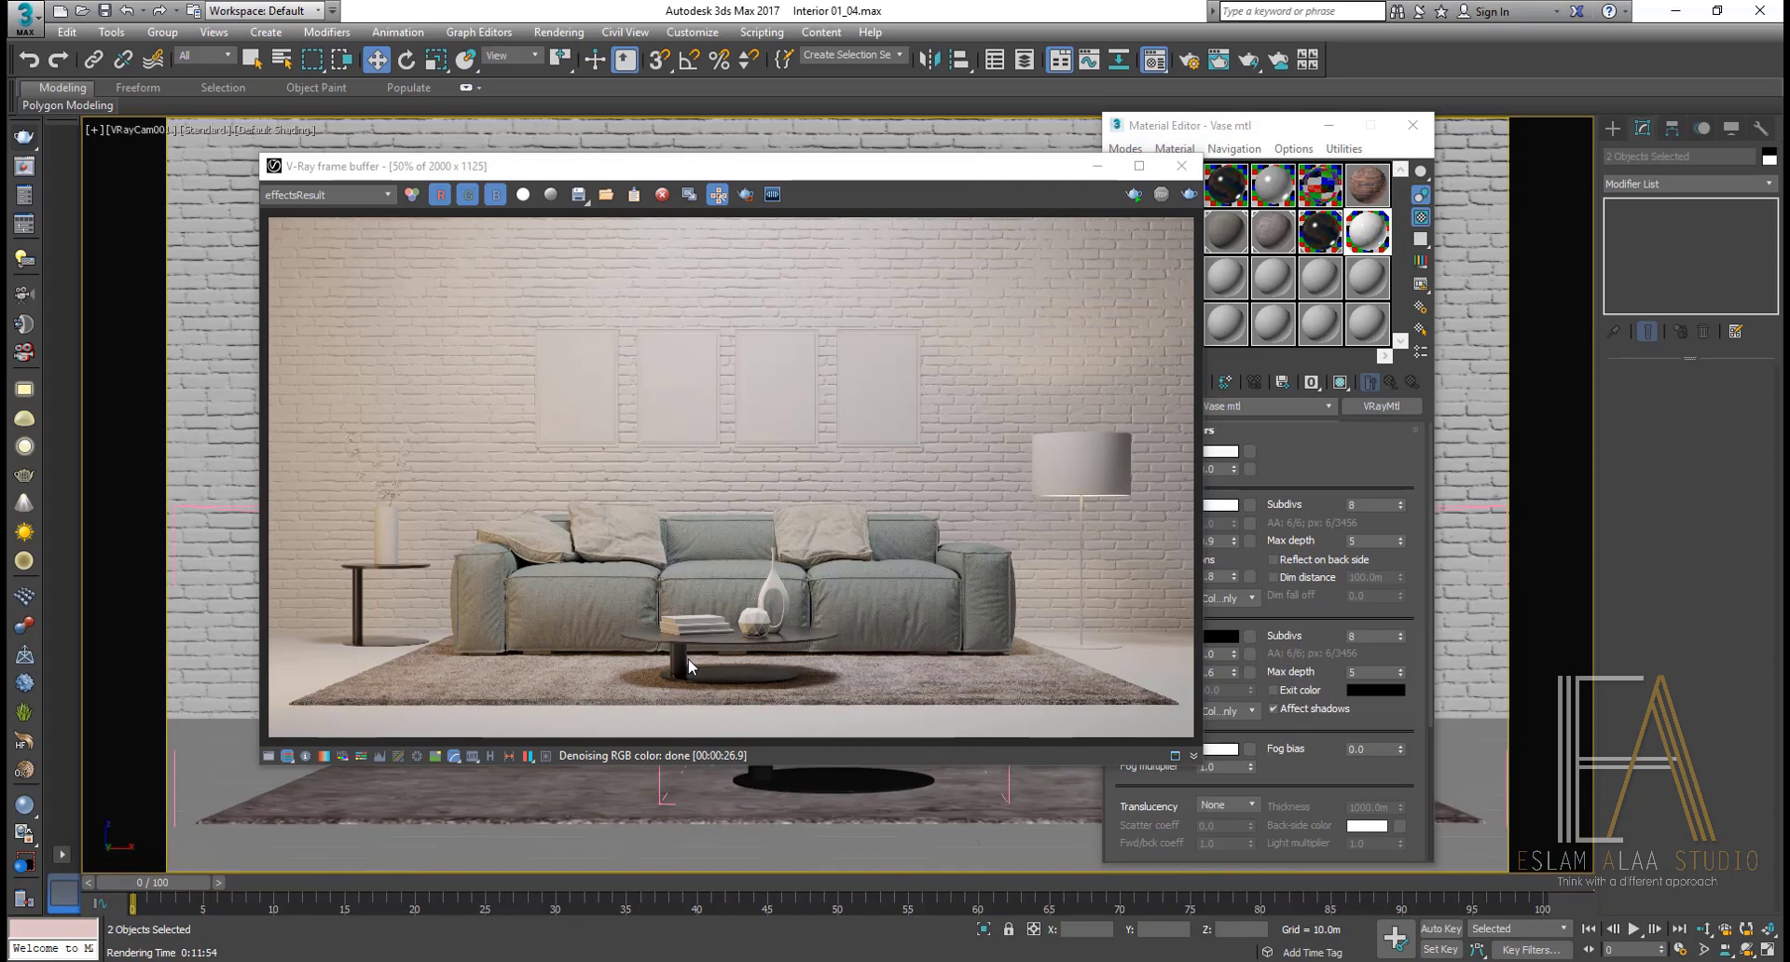
{"action": "double_click", "coordinate": [698, 630]}
{"action": "left_click_drag", "start_coordinate": [718, 640], "coordinate": [803, 572]}
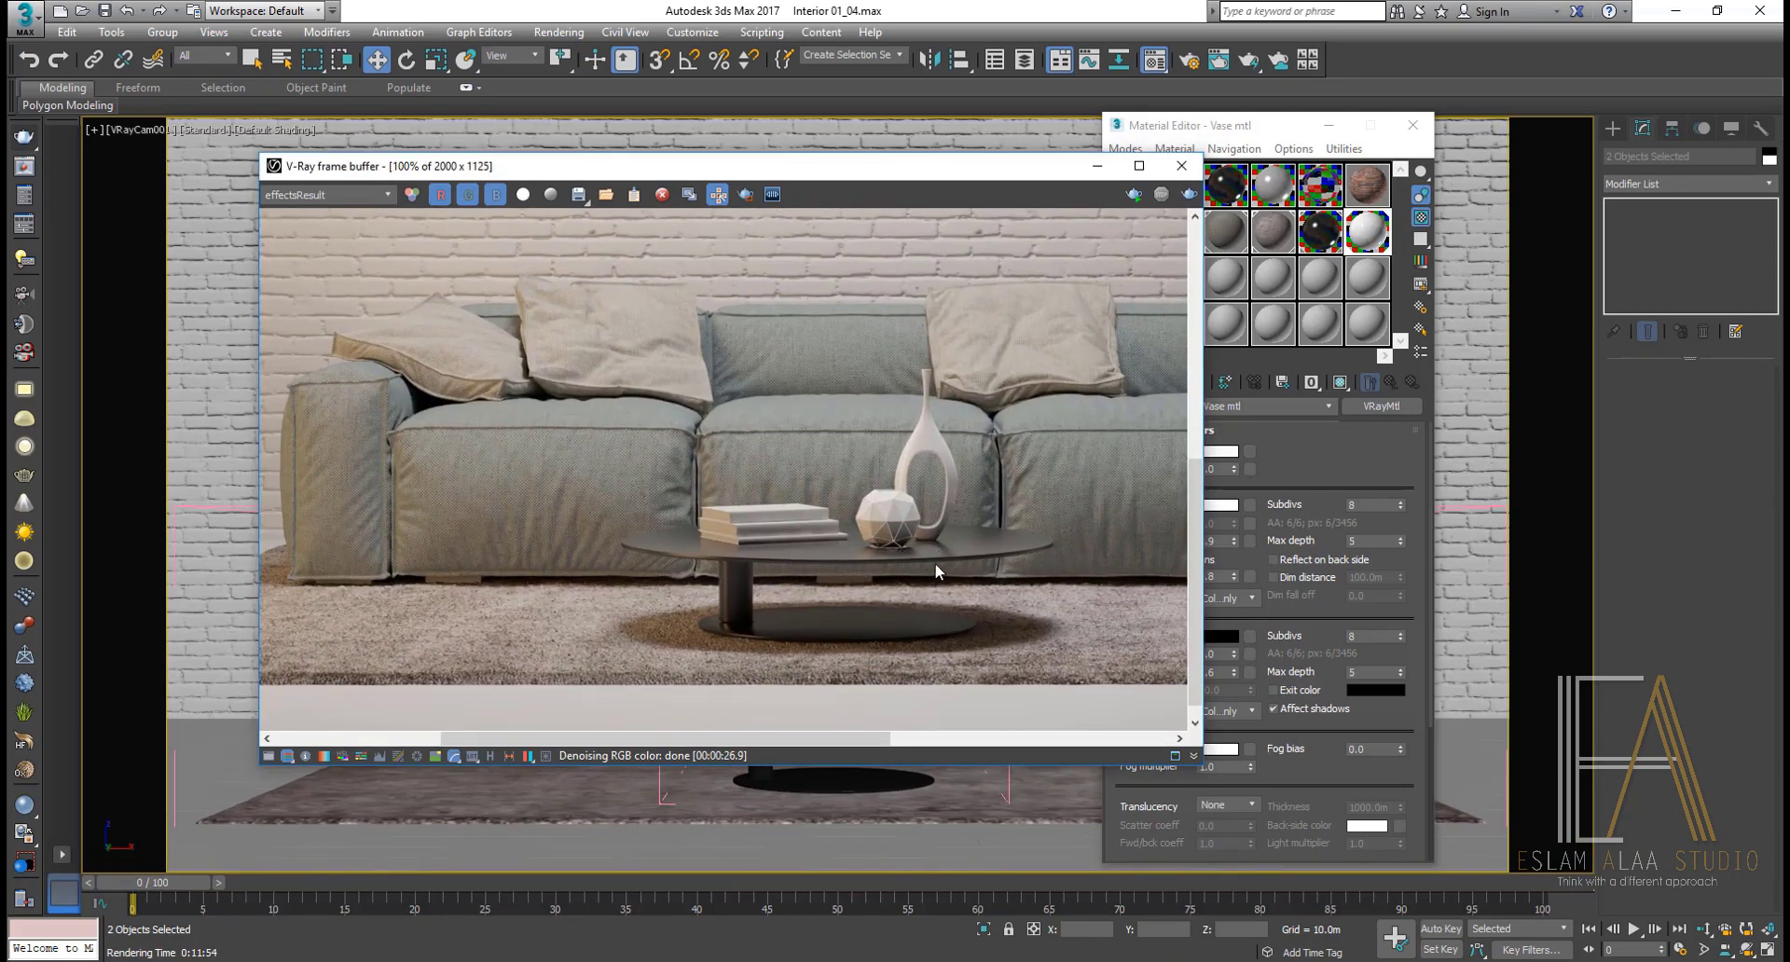
{"action": "left_click_drag", "start_coordinate": [936, 563], "coordinate": [865, 585]}
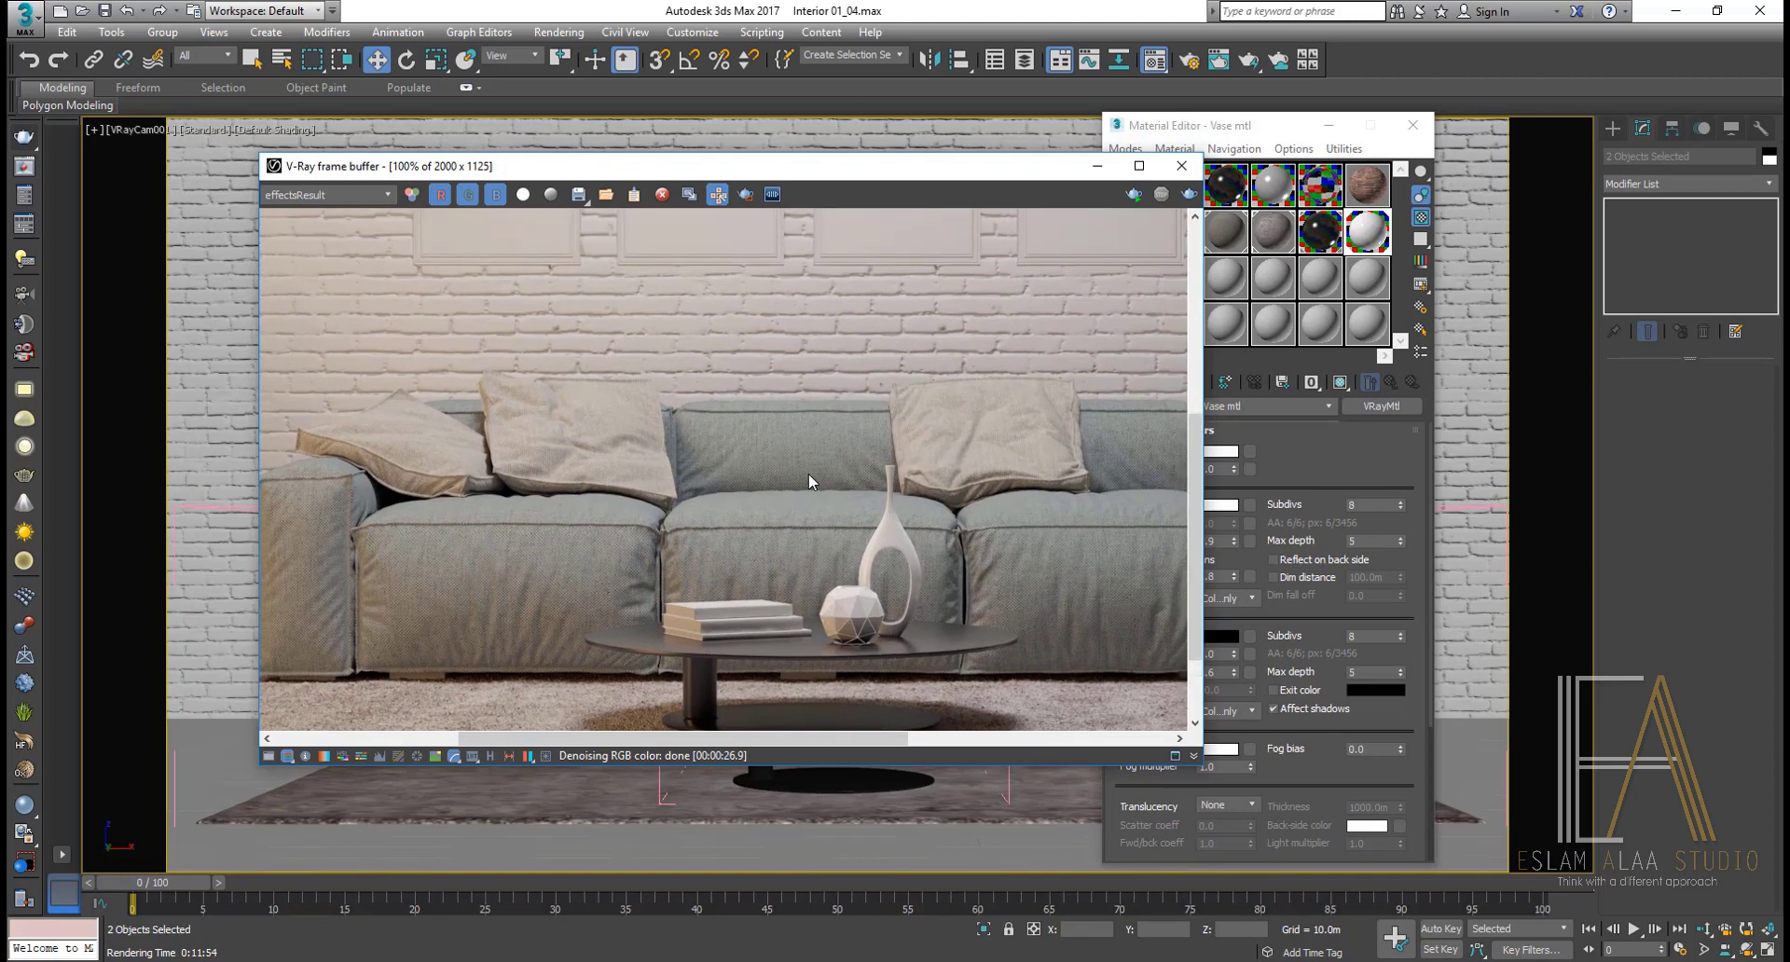
{"action": "scroll", "coordinate": [808, 473], "scroll_direction": "down", "scroll_amount": 1}
{"action": "scroll", "coordinate": [764, 494], "scroll_direction": "down", "scroll_amount": 1}
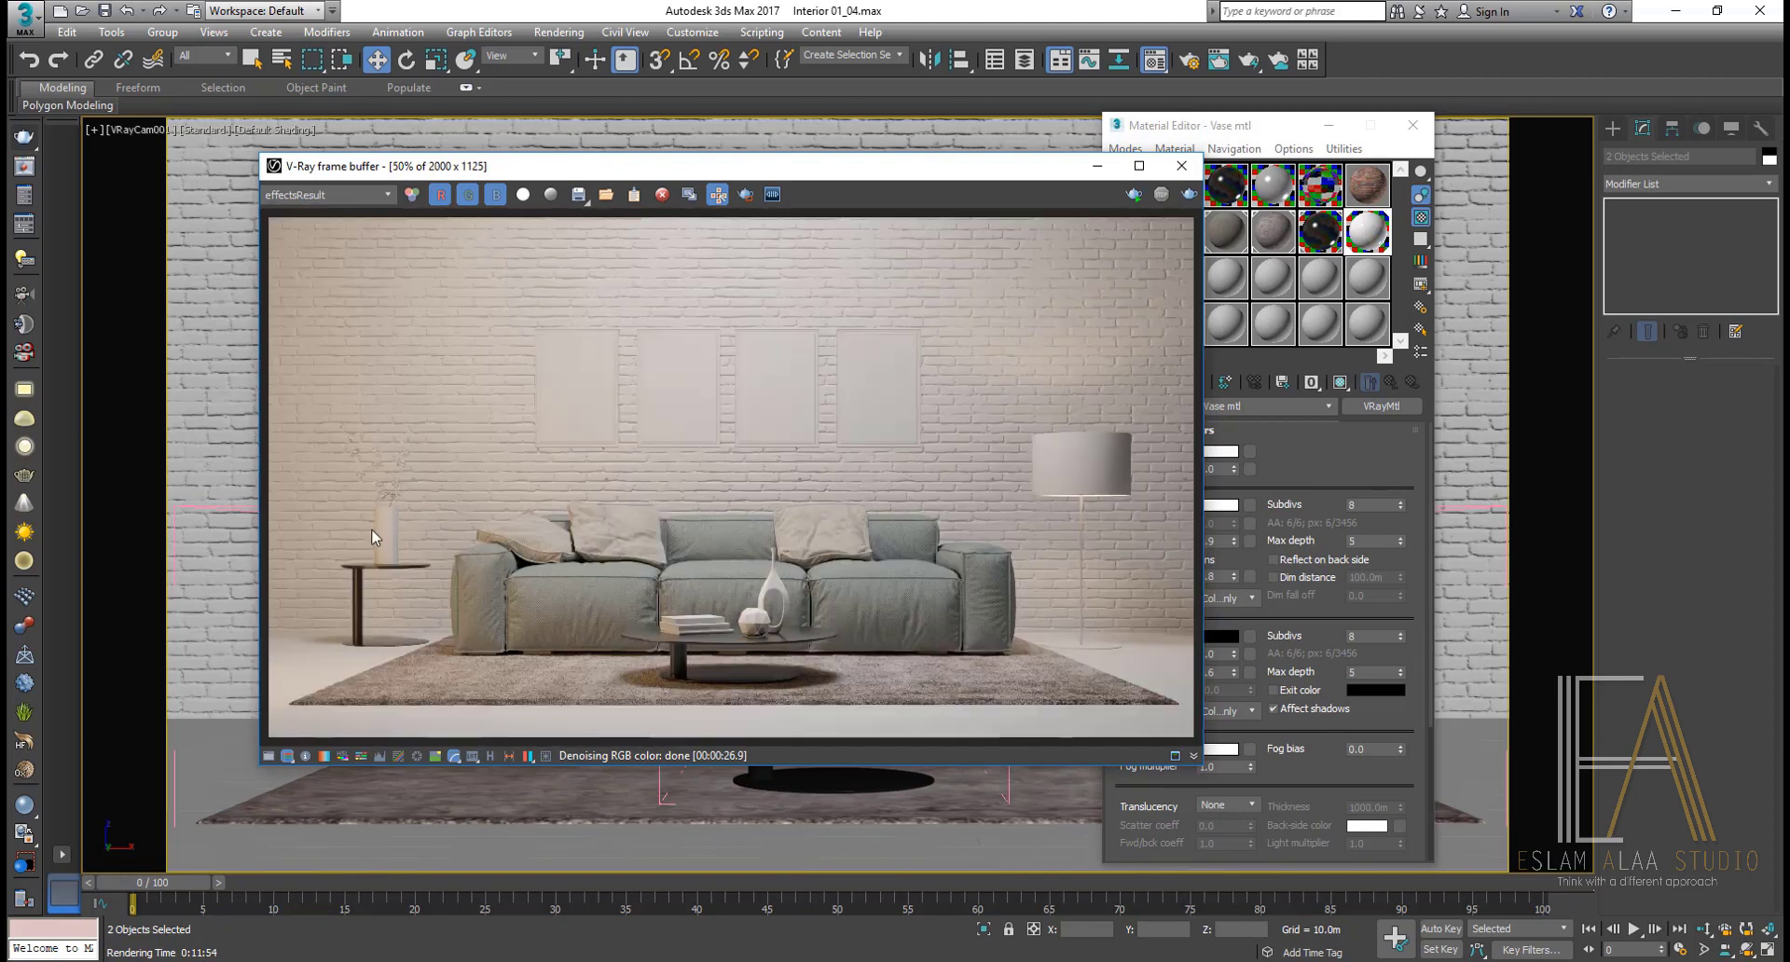
{"action": "scroll", "coordinate": [373, 536], "scroll_direction": "up", "scroll_amount": 1}
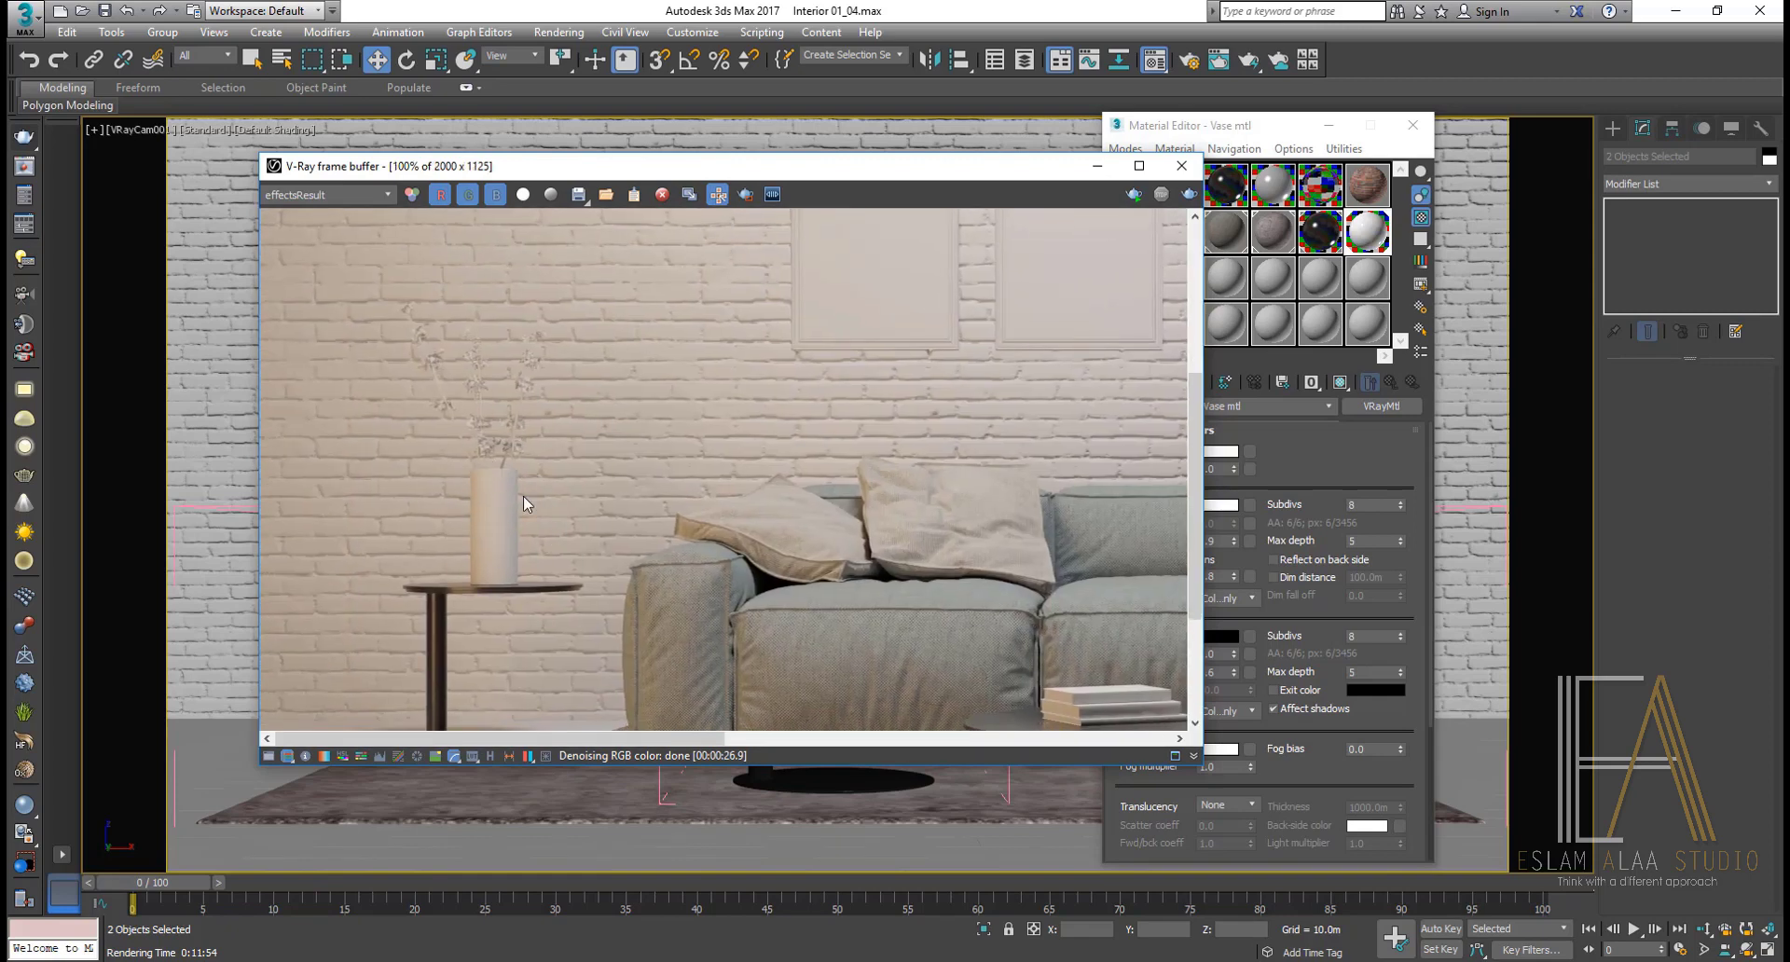
{"action": "scroll", "coordinate": [503, 512], "scroll_direction": "down", "scroll_amount": 1}
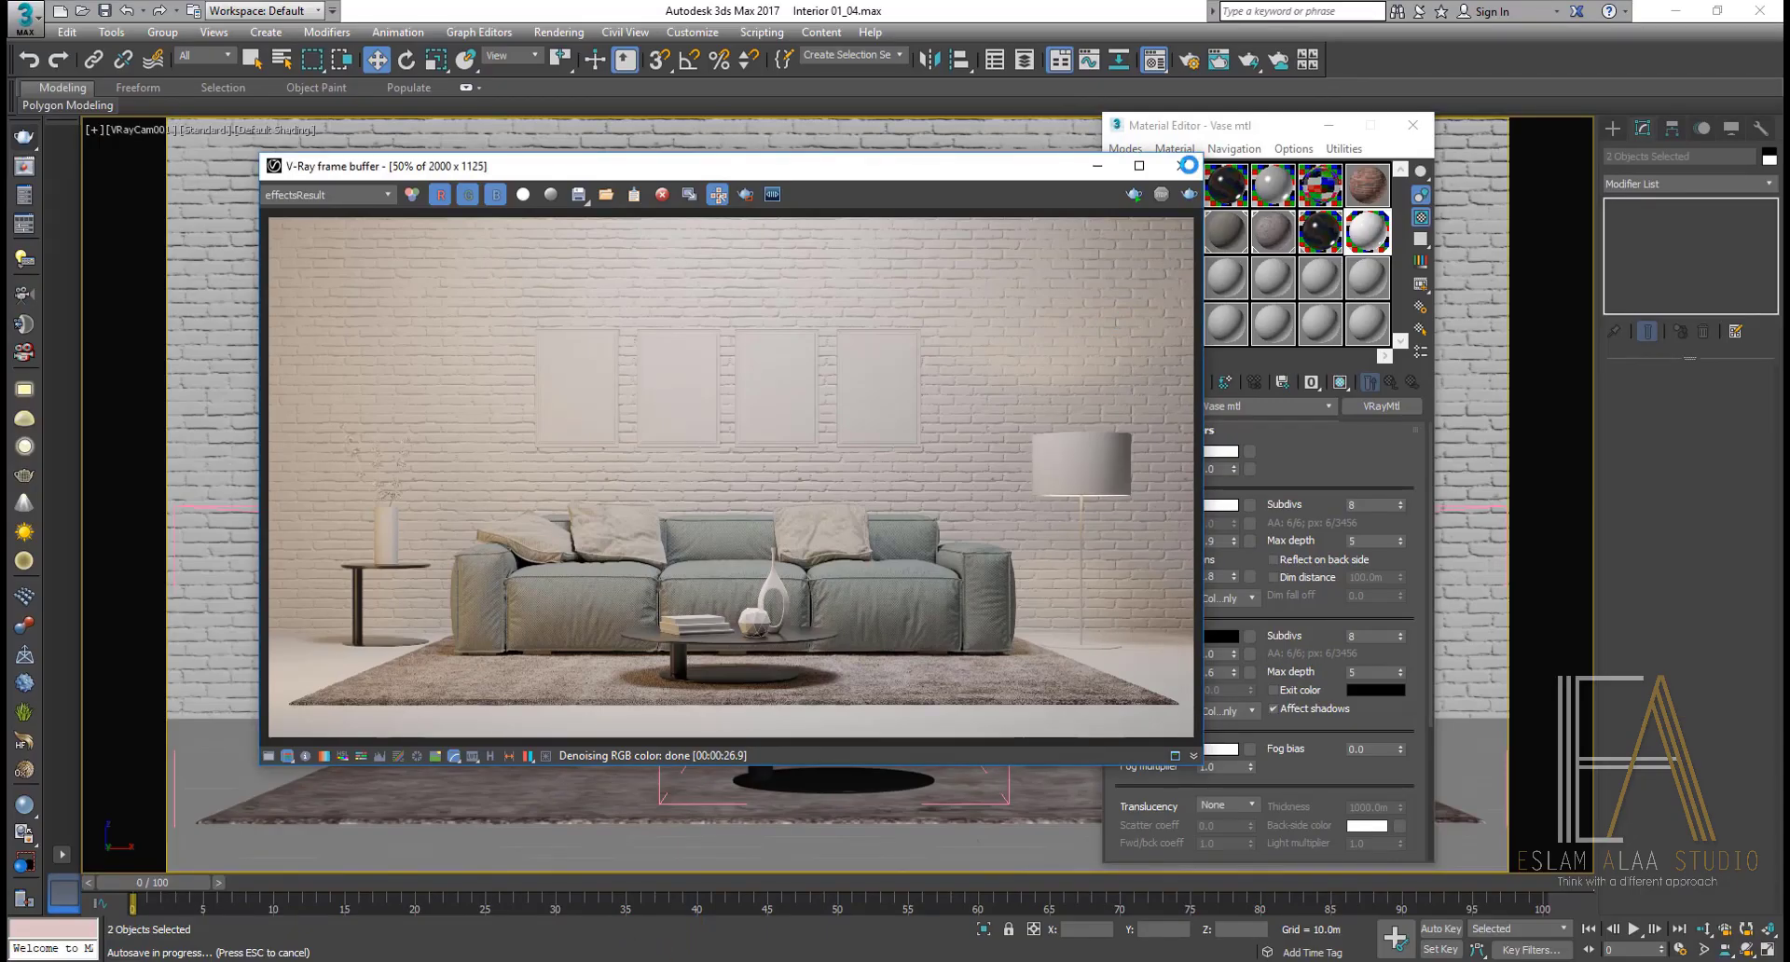
{"action": "left_click", "coordinate": [1186, 165]}
Step: Make the next empty slot a VRayMtl with a black diffuse colour
{"action": "left_click", "coordinate": [1143, 291]}
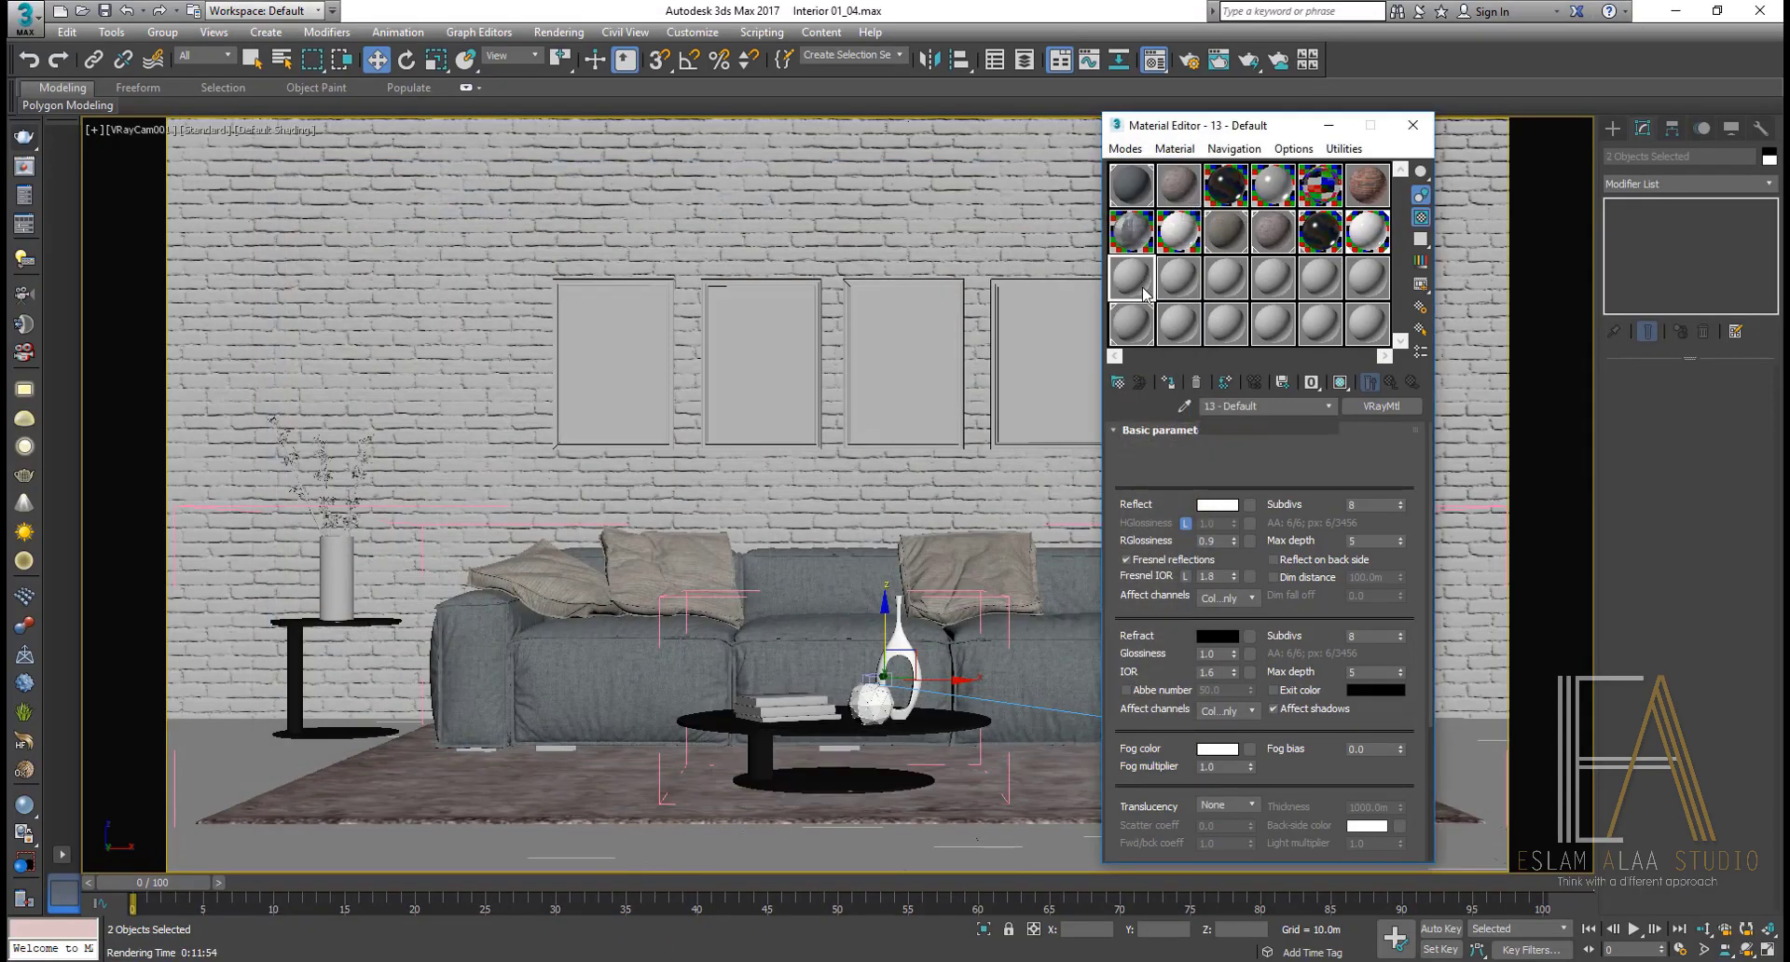
{"action": "left_click", "coordinate": [1117, 381]}
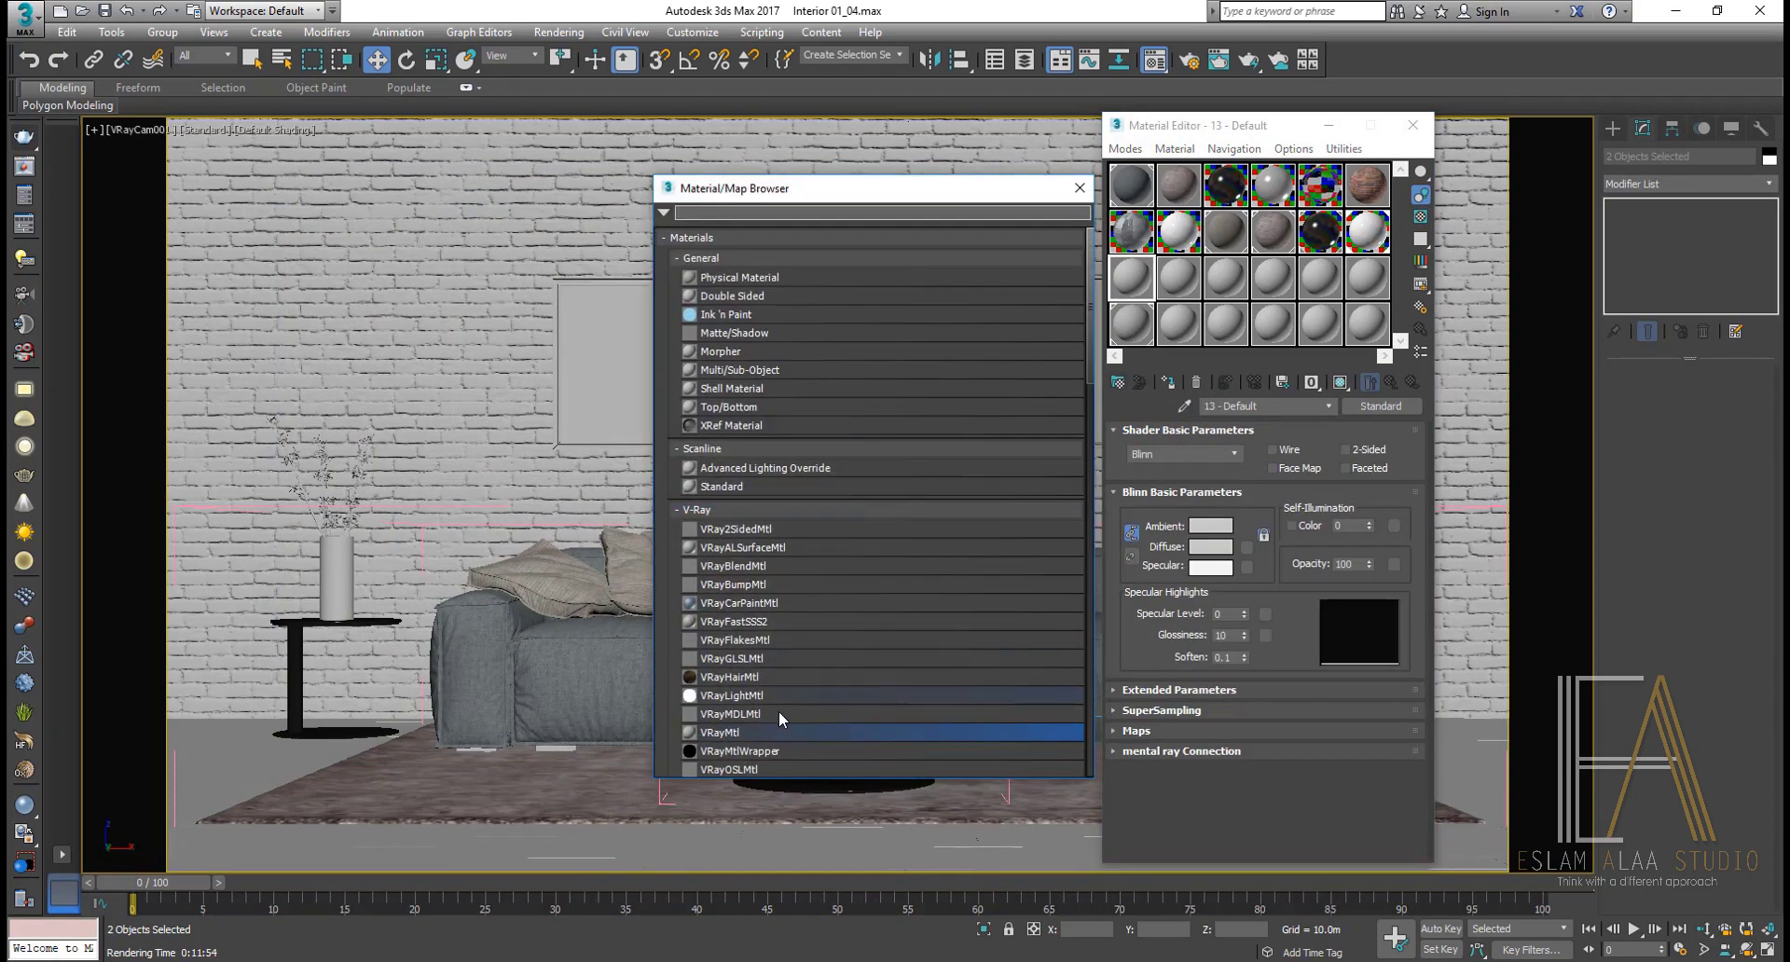
{"action": "double_click", "coordinate": [774, 731]}
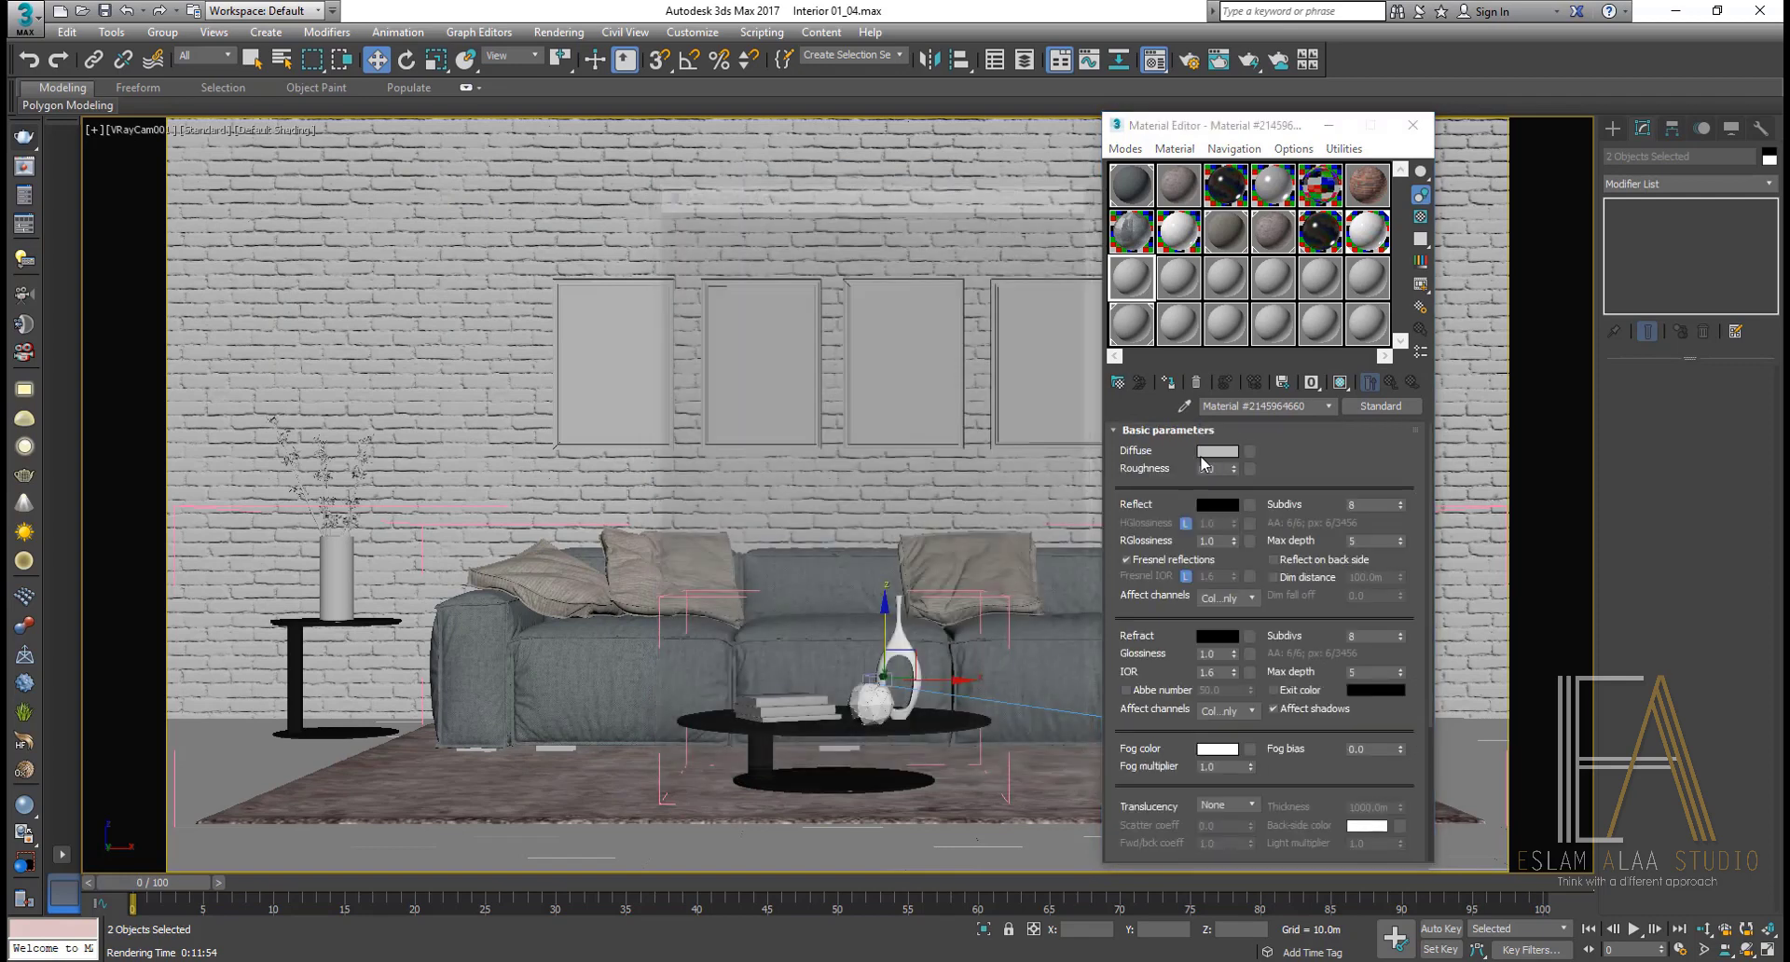
{"action": "left_click", "coordinate": [1224, 455]}
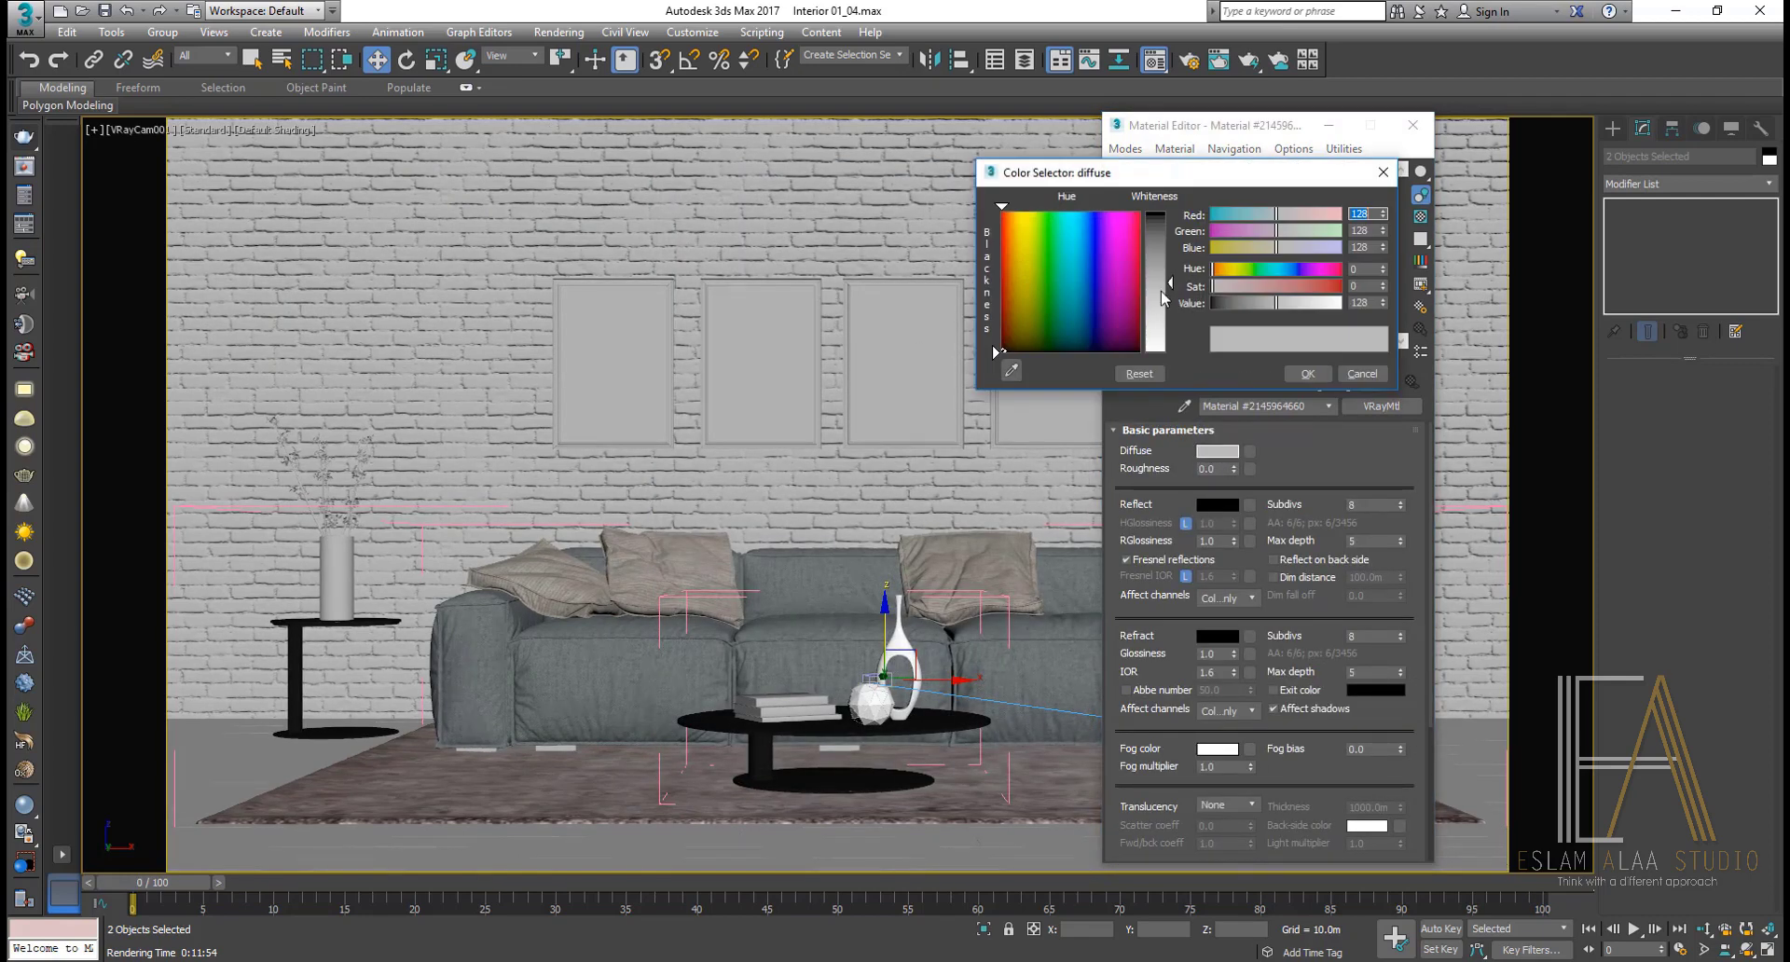
{"action": "left_click_drag", "start_coordinate": [1382, 303], "coordinate": [1312, 355]}
{"action": "left_click", "coordinate": [1308, 372]}
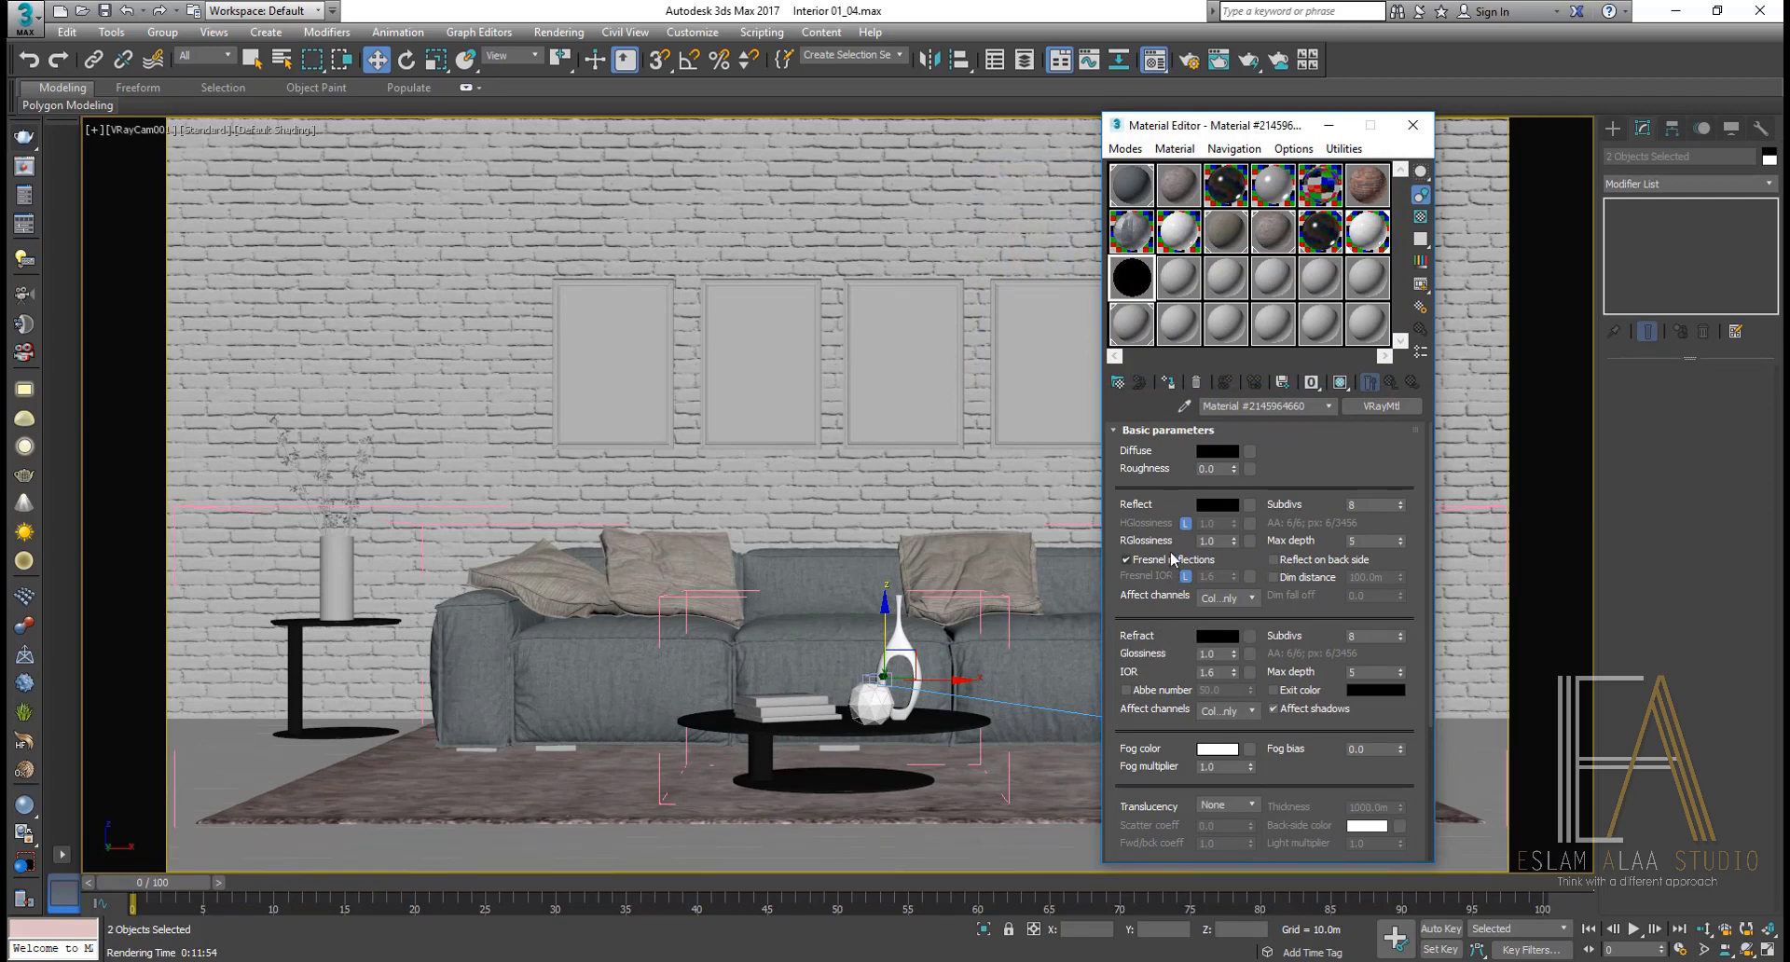
Step: Set the reflection colour to white and unlock Fresnel IOR to enter 1.8
{"action": "left_click", "coordinate": [1216, 505]}
{"action": "left_click_drag", "start_coordinate": [1156, 221], "coordinate": [1156, 352]}
{"action": "left_click", "coordinate": [1365, 303]}
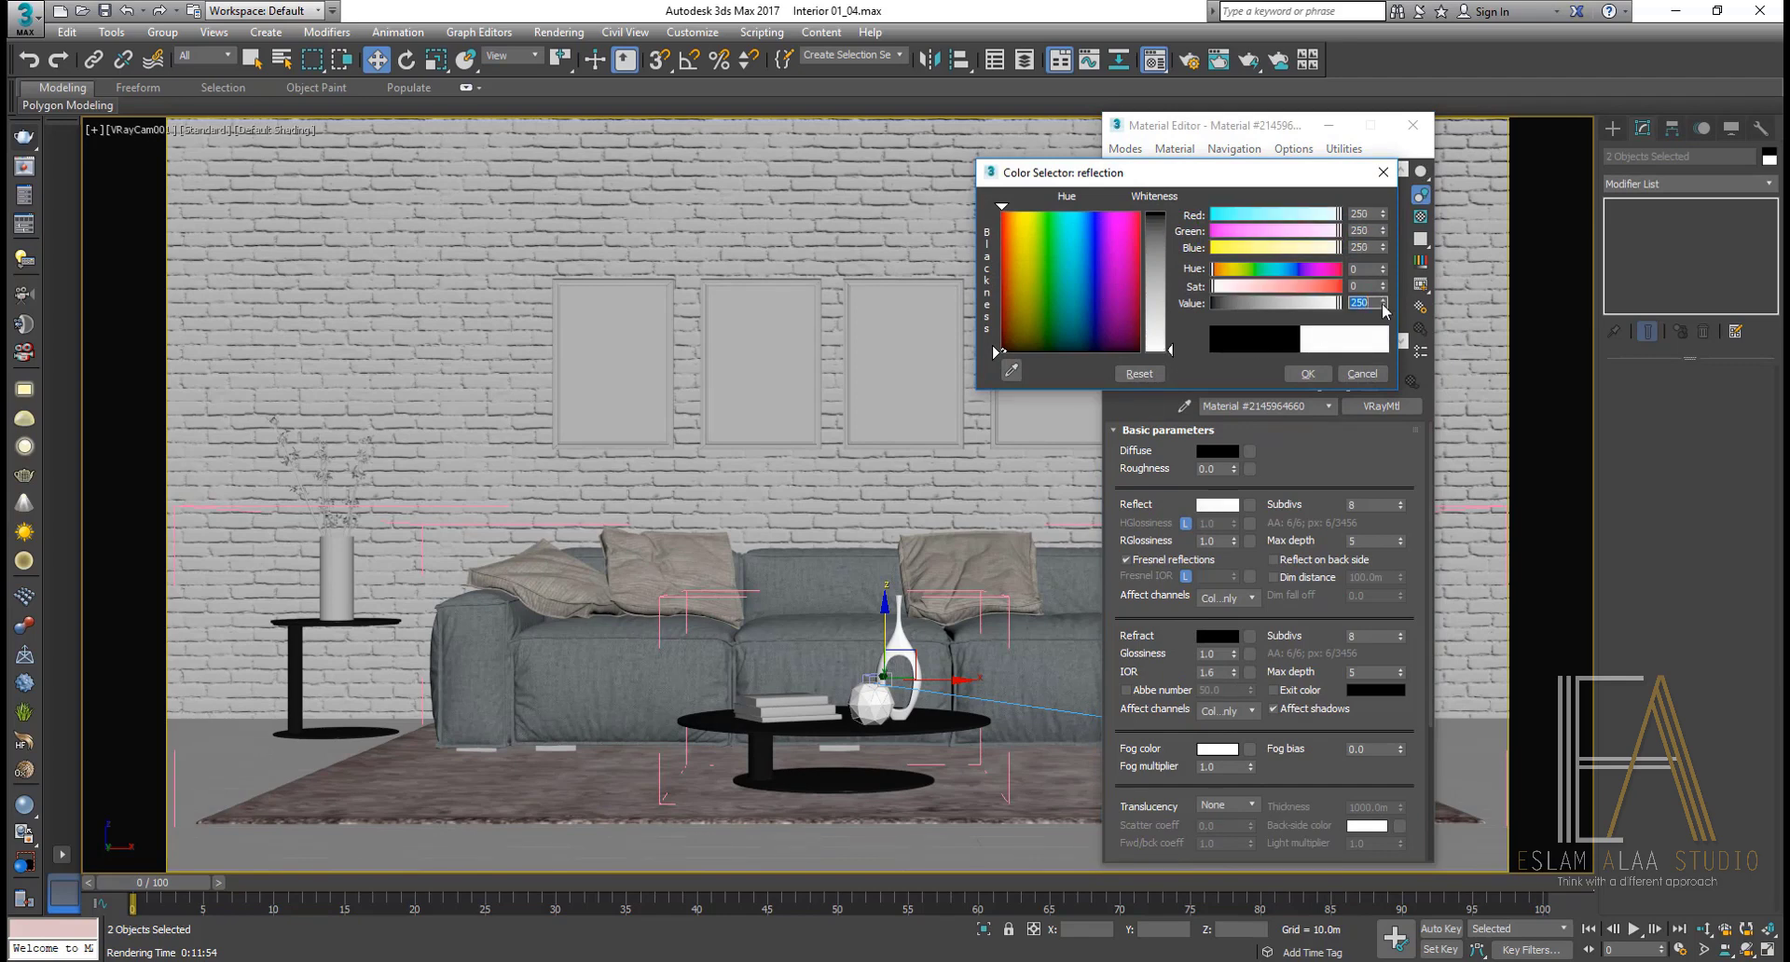
{"action": "left_click", "coordinate": [1304, 374]}
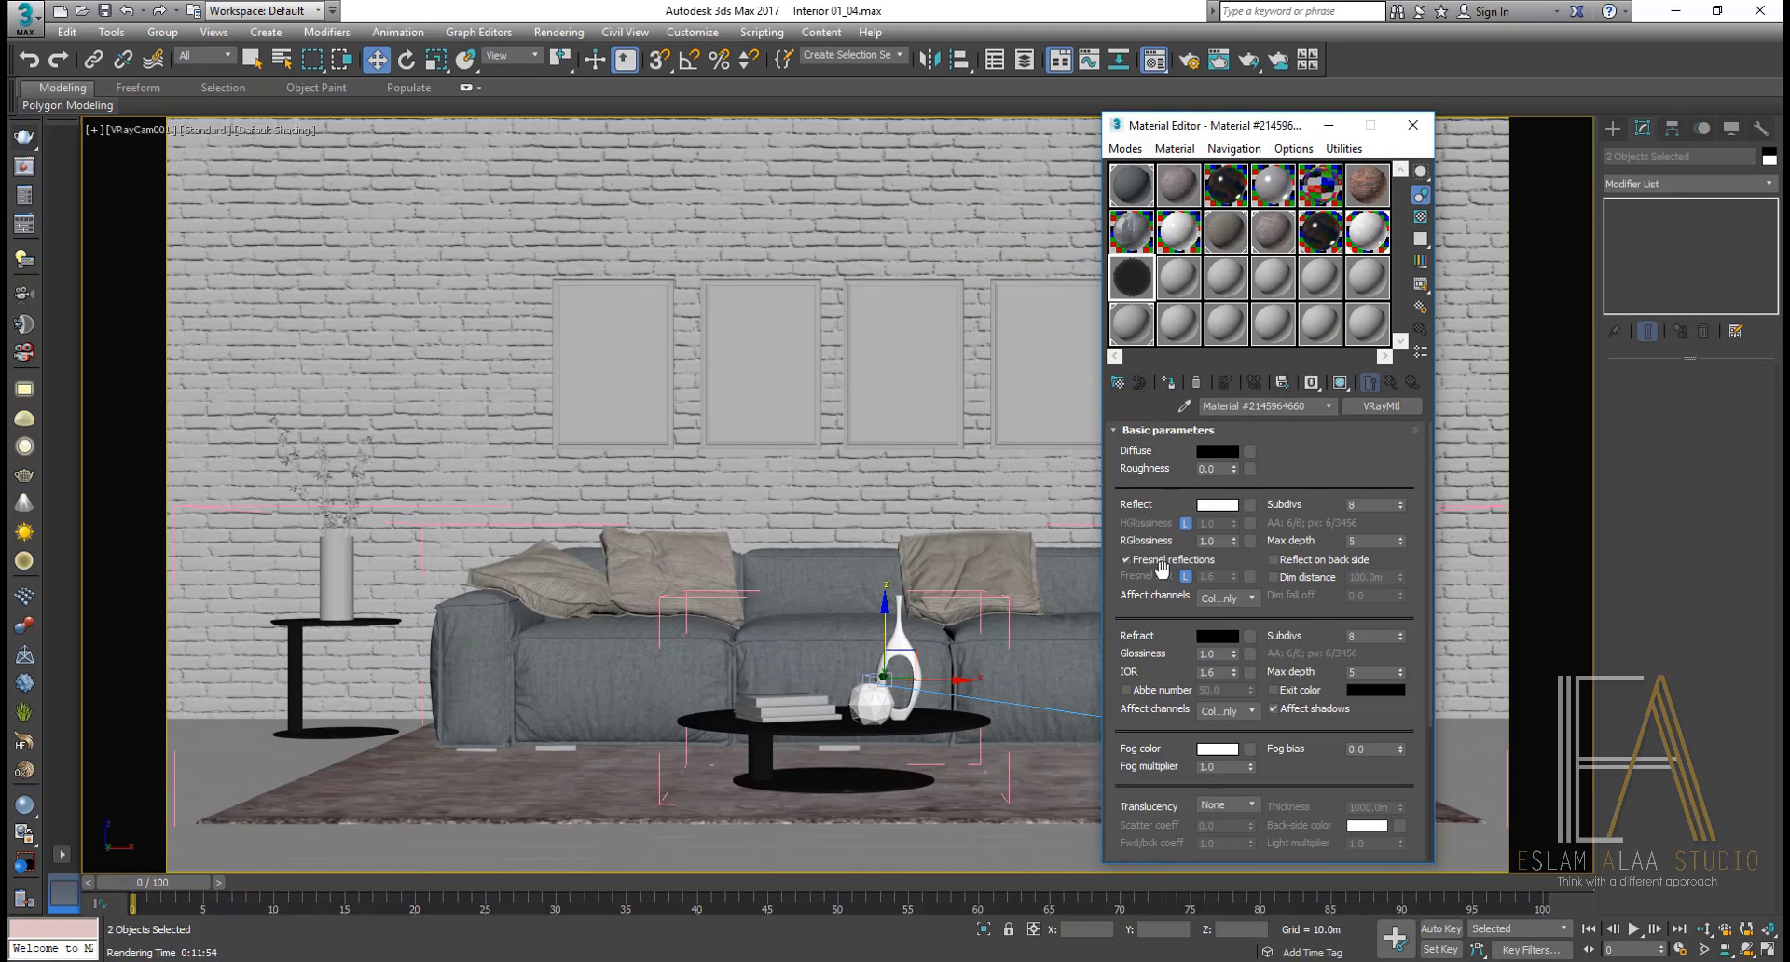
{"action": "left_click", "coordinate": [1186, 577]}
{"action": "double_click", "coordinate": [1212, 577]}
{"action": "type", "text": "1.8"}
Step: Preview the material enlarged over checkers and set reflection subdivisions to 38
{"action": "double_click", "coordinate": [1149, 296]}
{"action": "left_click", "coordinate": [1421, 217]}
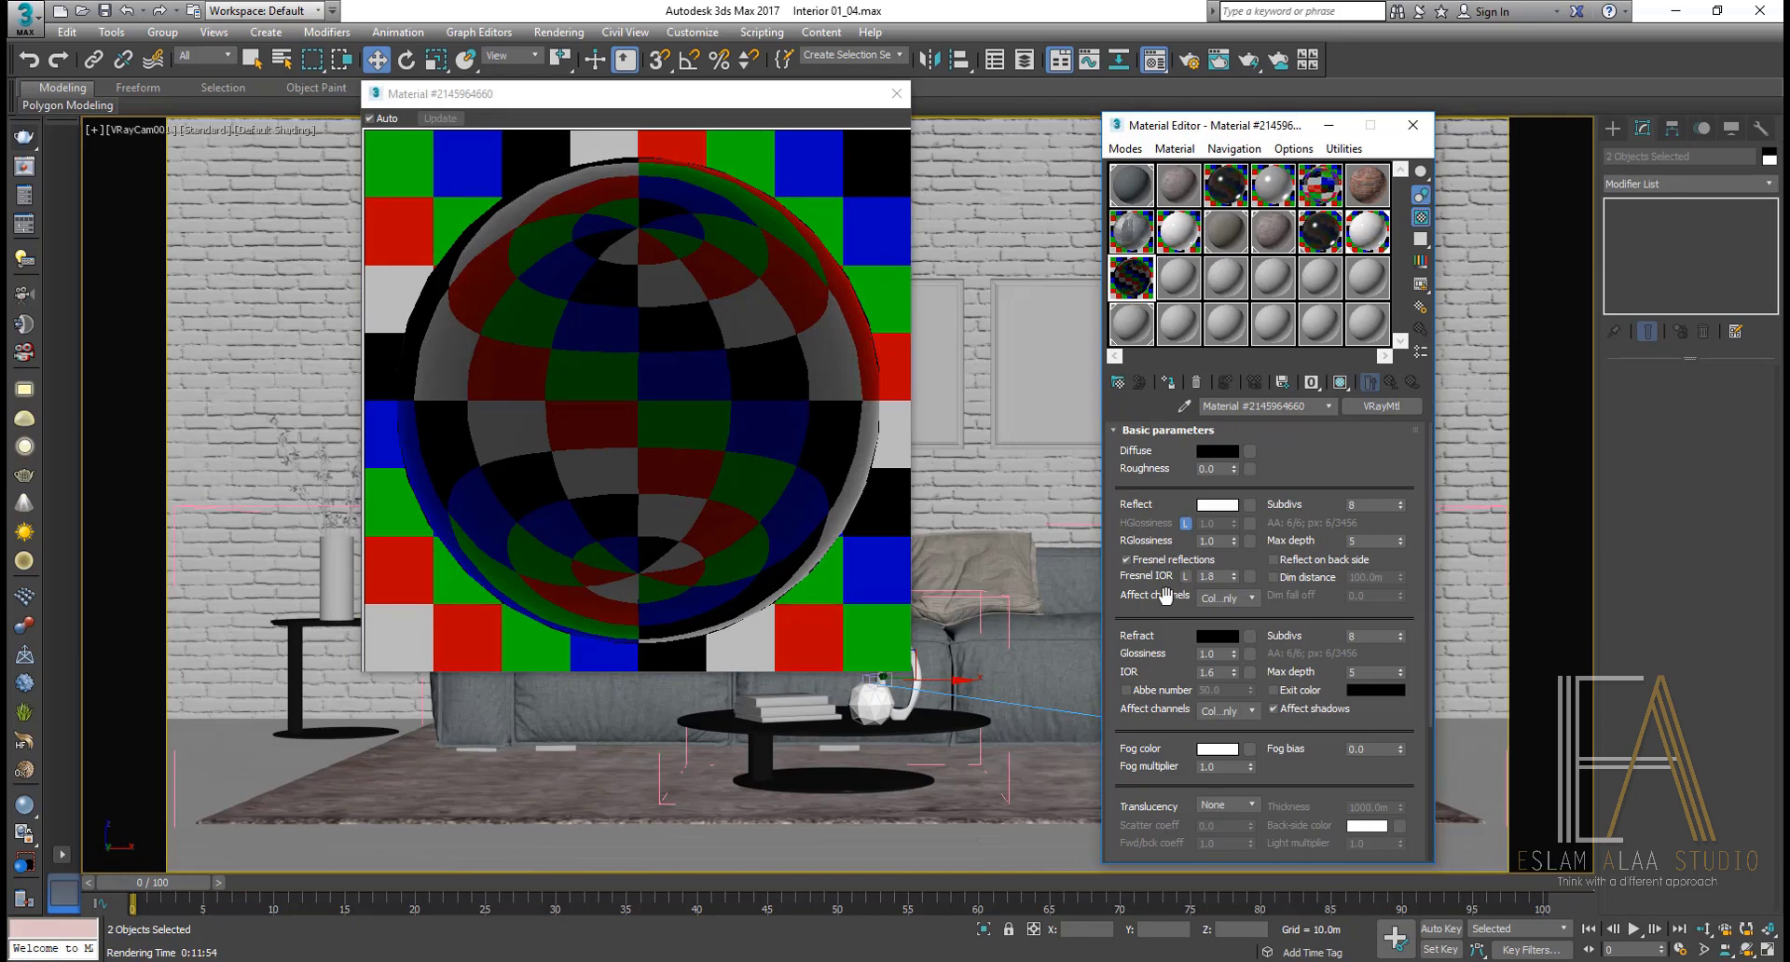
{"action": "double_click", "coordinate": [1370, 505]}
{"action": "type", "text": "3"}
{"action": "type", "text": "8"}
Step: Set the refraction colour to light grey 230
{"action": "scroll", "coordinate": [1145, 545], "scroll_direction": "down", "scroll_amount": 2}
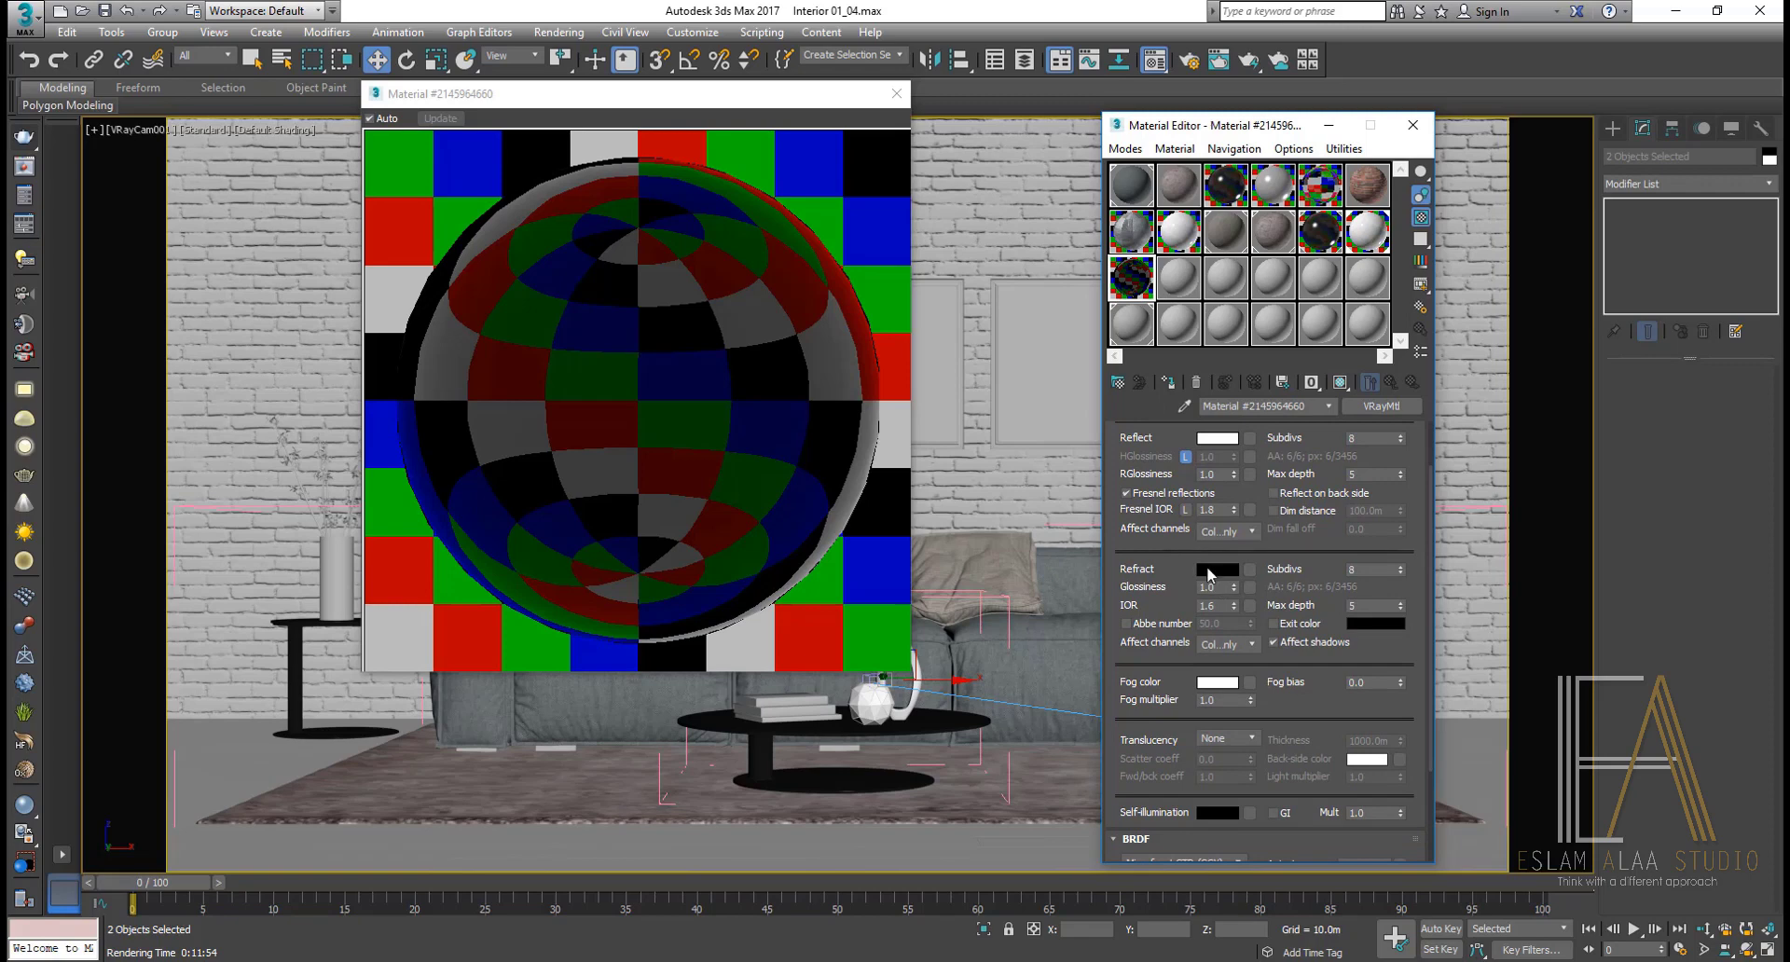
{"action": "left_click", "coordinate": [1216, 569]}
{"action": "left_click_drag", "start_coordinate": [1167, 216], "coordinate": [1170, 337]}
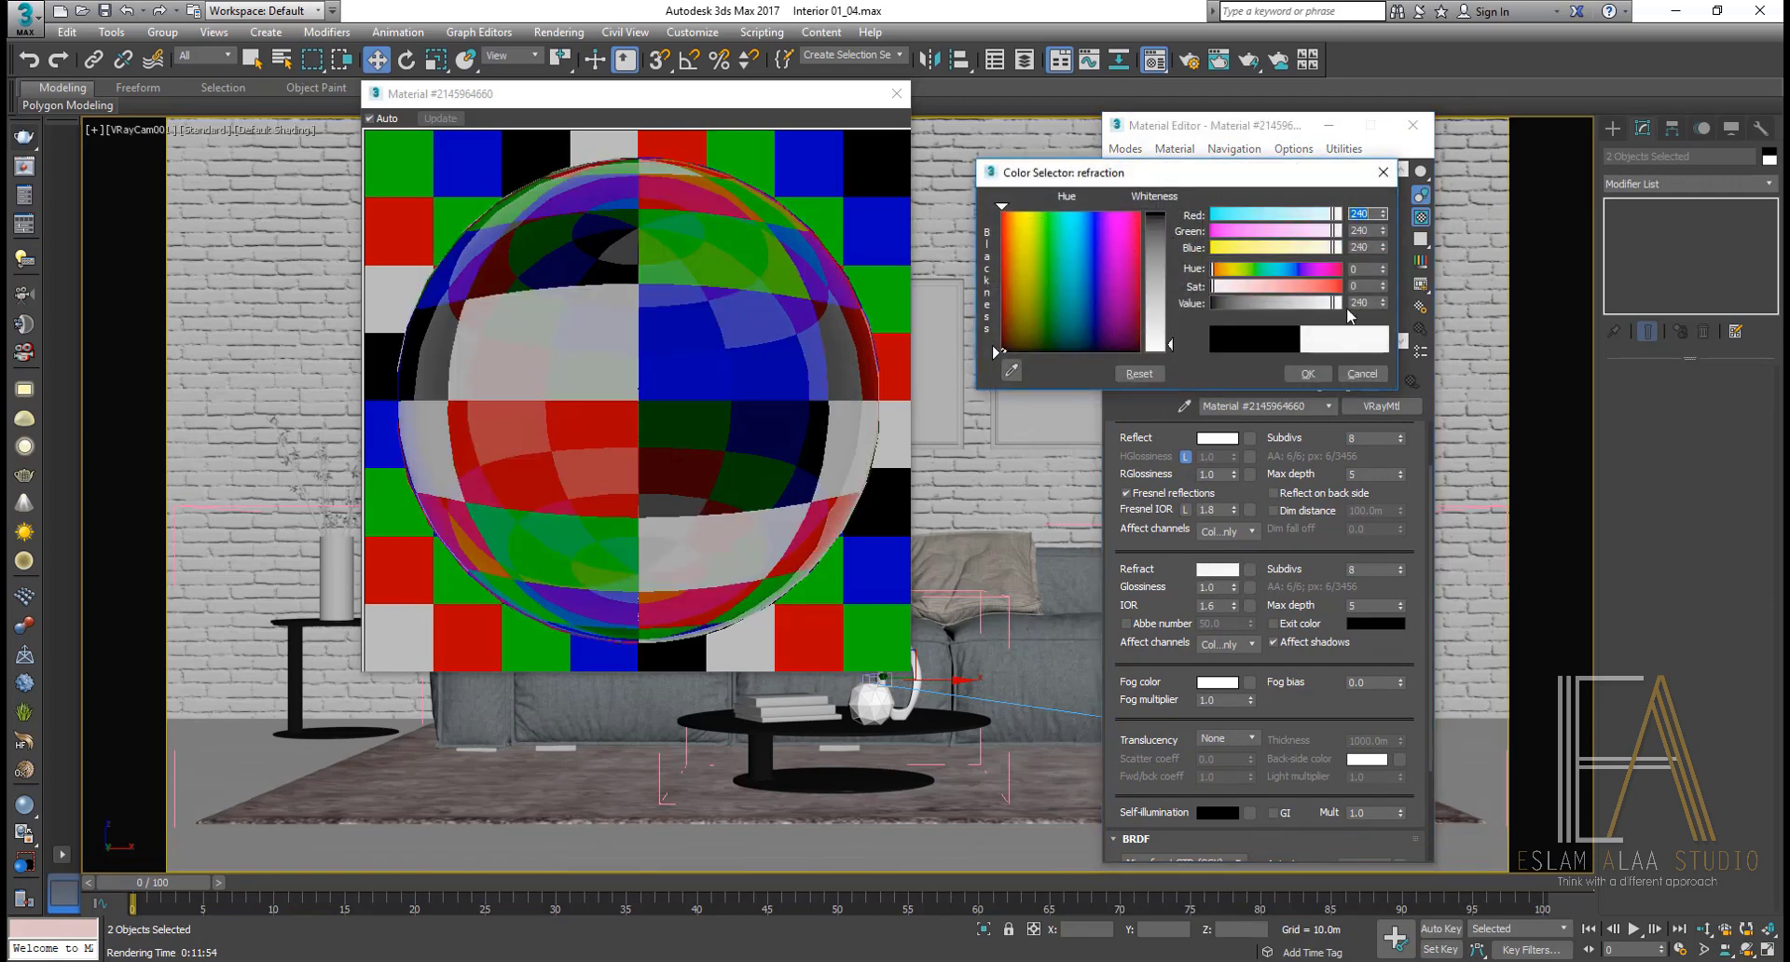
{"action": "double_click", "coordinate": [1359, 303]}
{"action": "type", "text": "240"}
{"action": "key", "text": "Return"}
{"action": "type", "text": "230"}
{"action": "key", "text": "Return"}
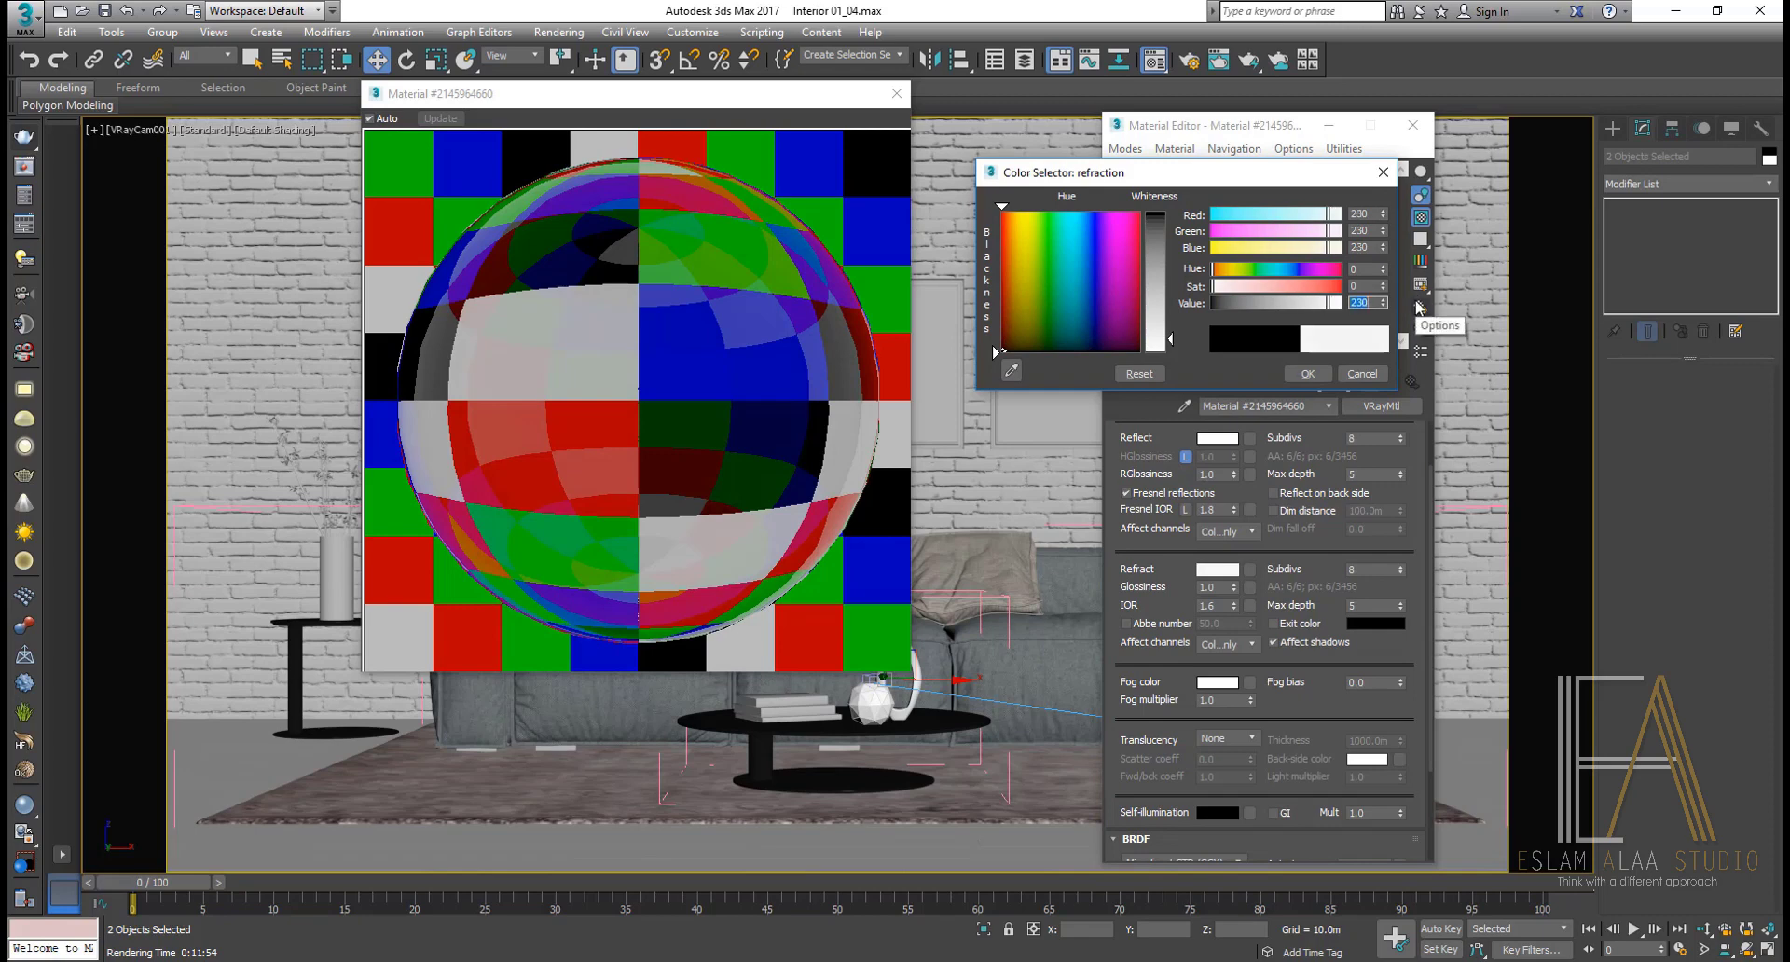
{"action": "left_click", "coordinate": [1307, 374]}
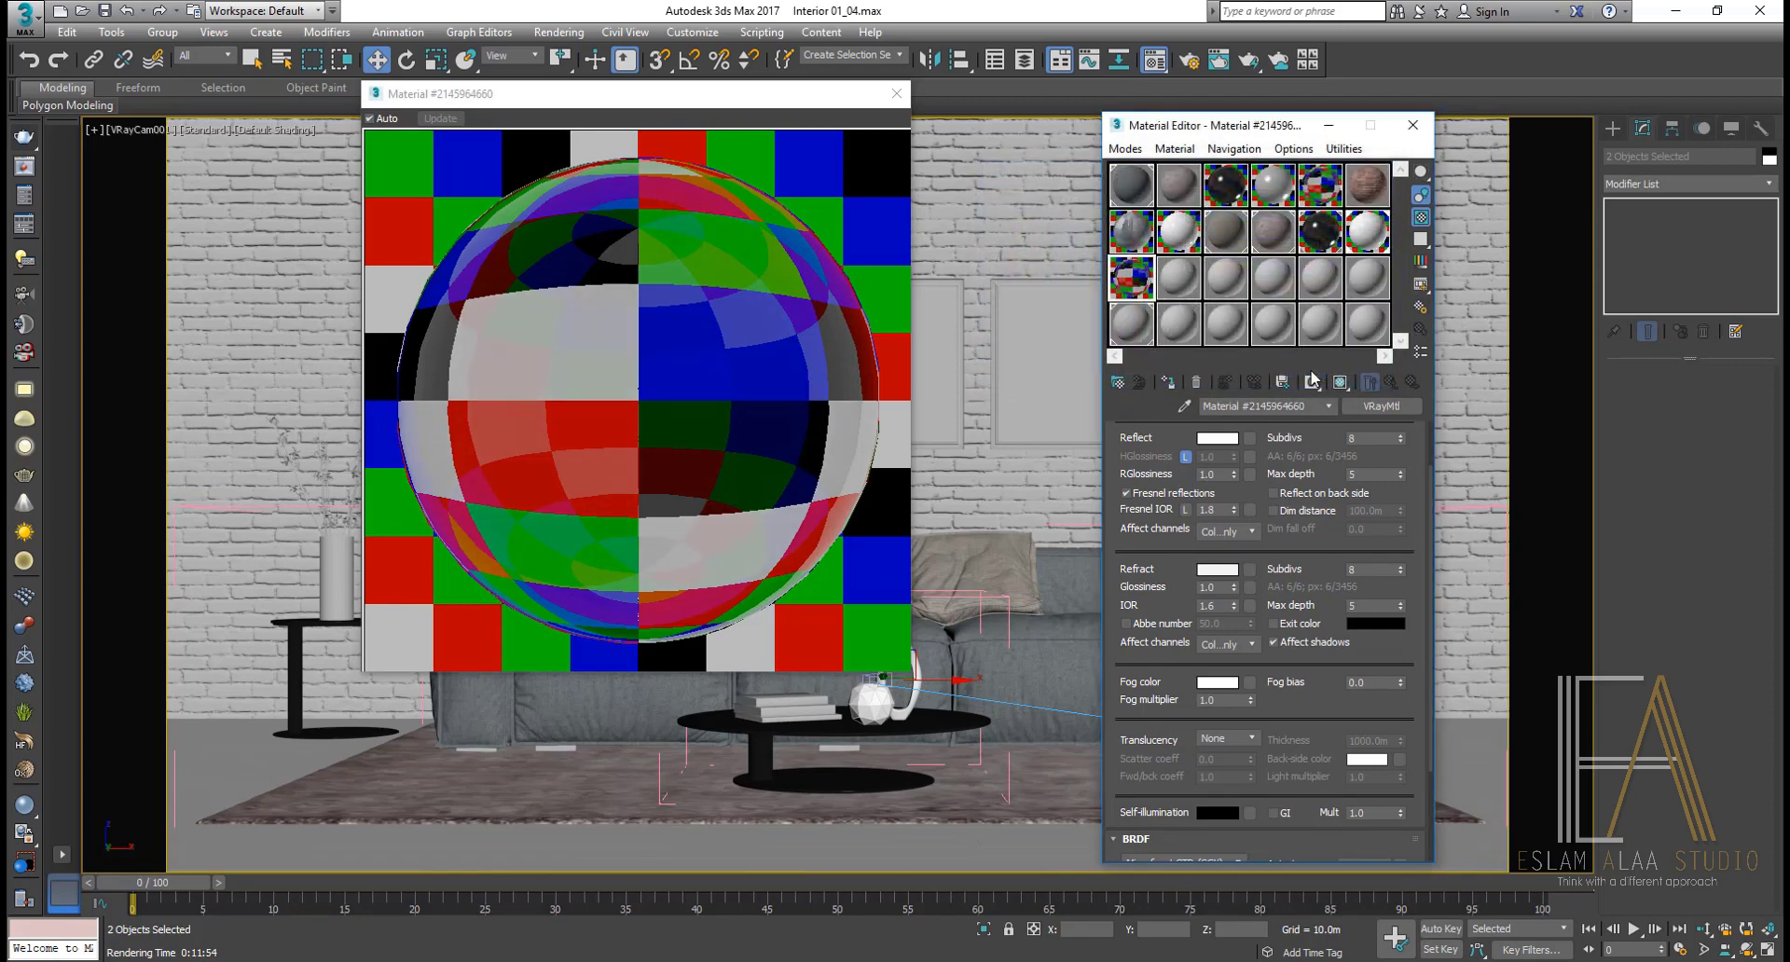
Step: Set the refraction IOR to 1.8 and move the enlarged preview aside
{"action": "double_click", "coordinate": [1223, 605]}
{"action": "type", "text": "1.8"}
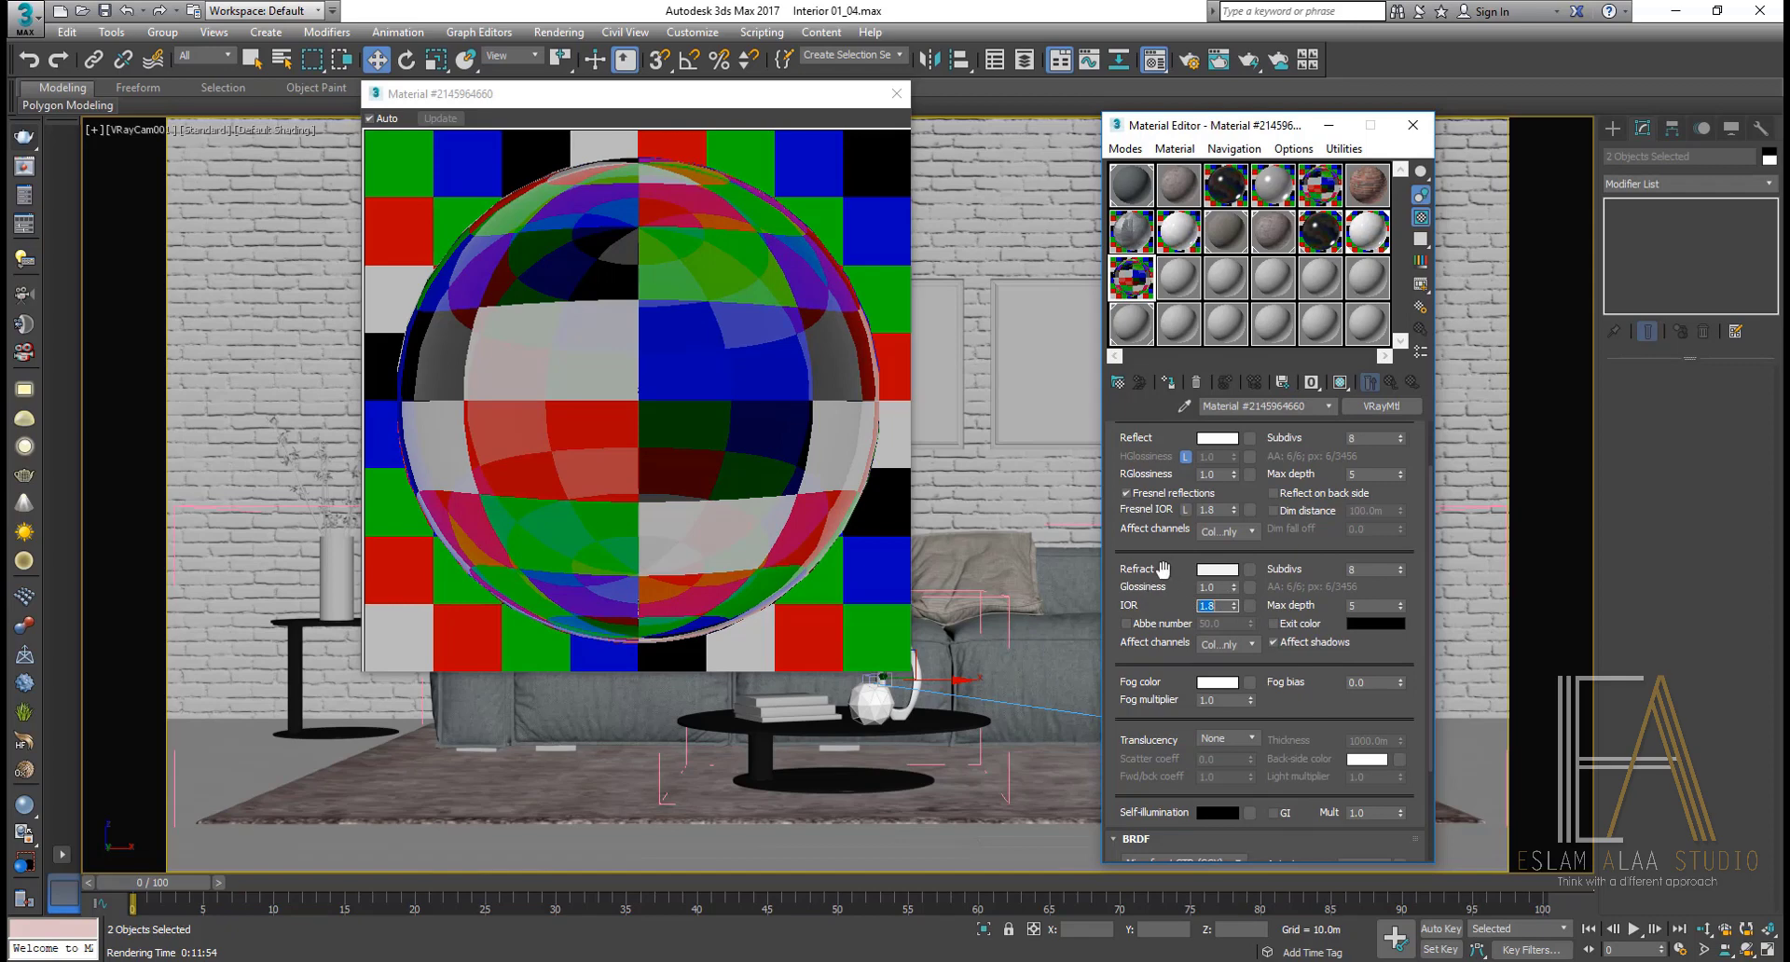
{"action": "left_click_drag", "start_coordinate": [1163, 567], "coordinate": [1166, 611]}
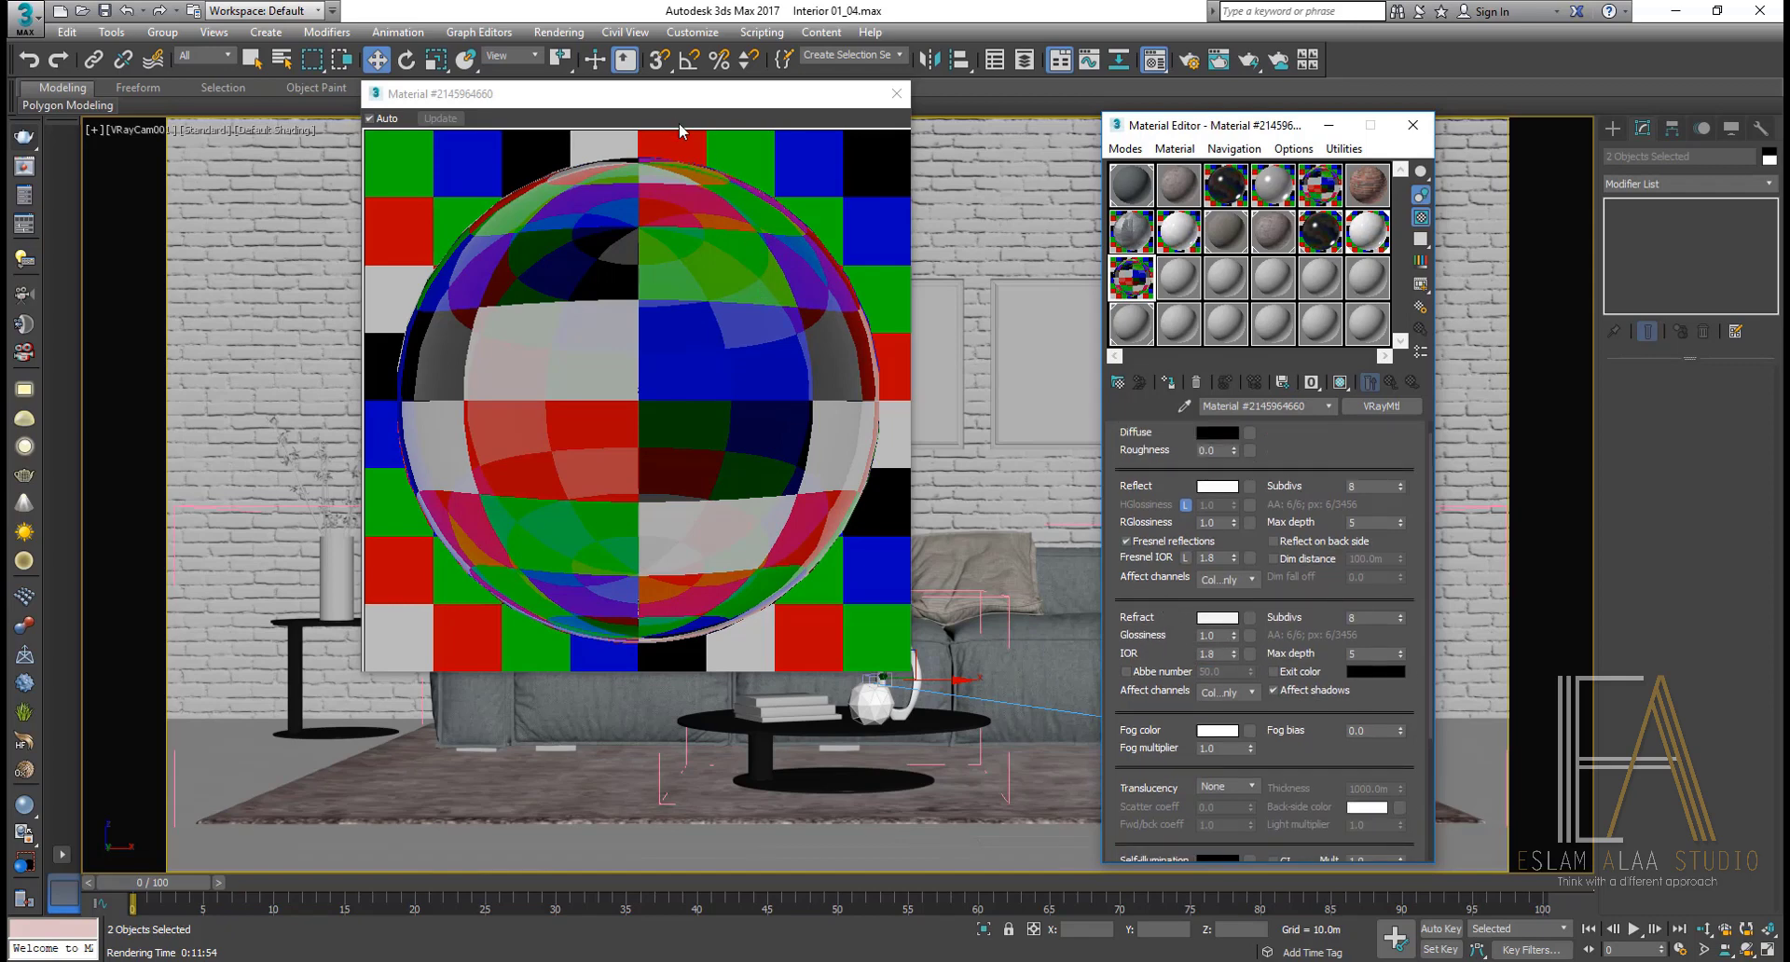
{"action": "left_click_drag", "start_coordinate": [669, 93], "coordinate": [830, 79]}
Step: Open the vase group, select the vase object and assign the glass material to it
{"action": "left_click", "coordinate": [323, 558]}
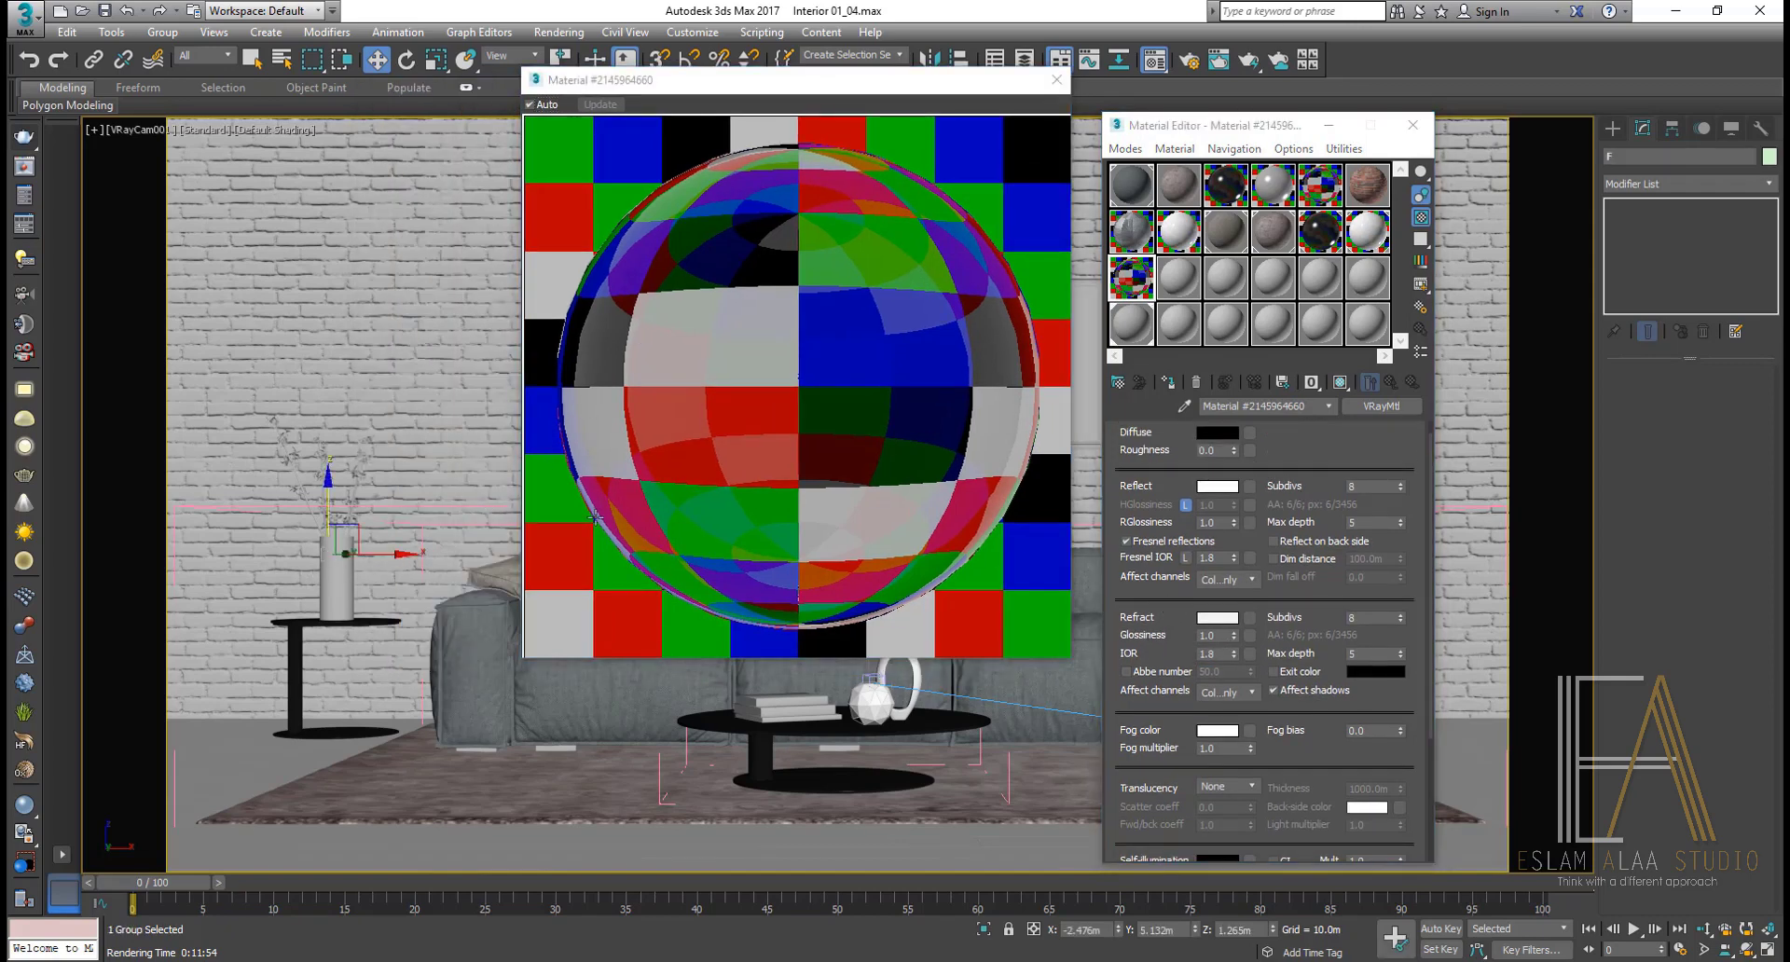
{"action": "left_click", "coordinate": [1166, 383]}
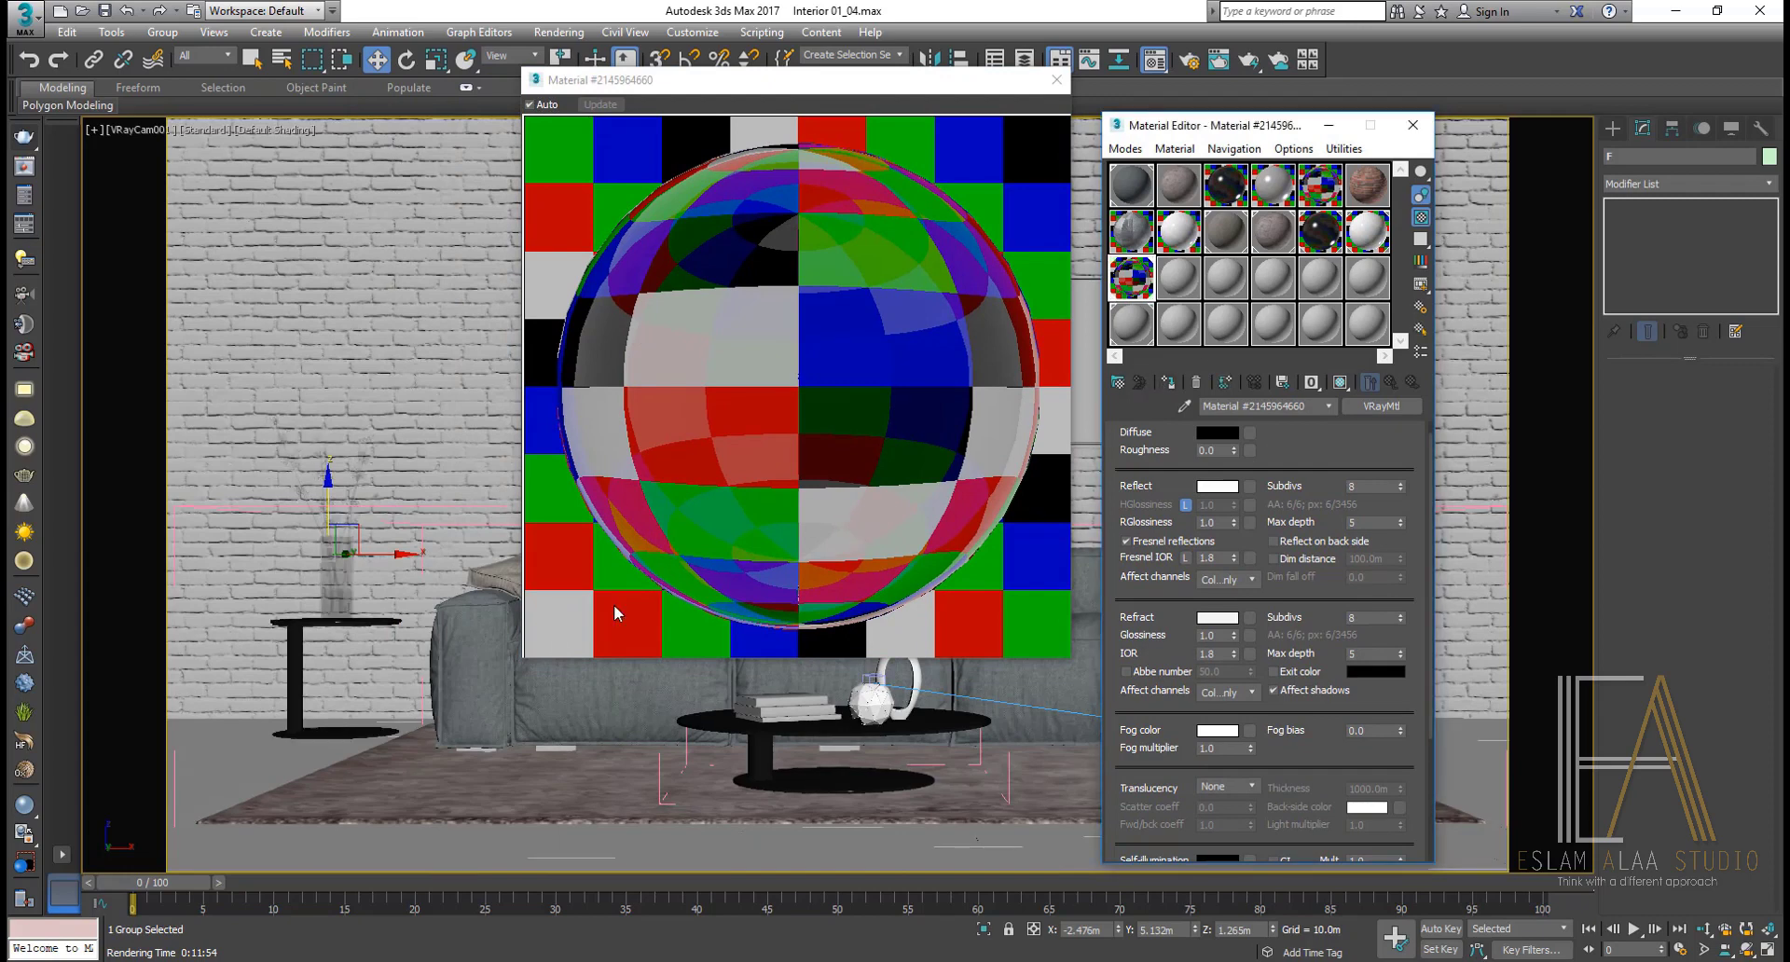
{"action": "left_click", "coordinate": [162, 31]}
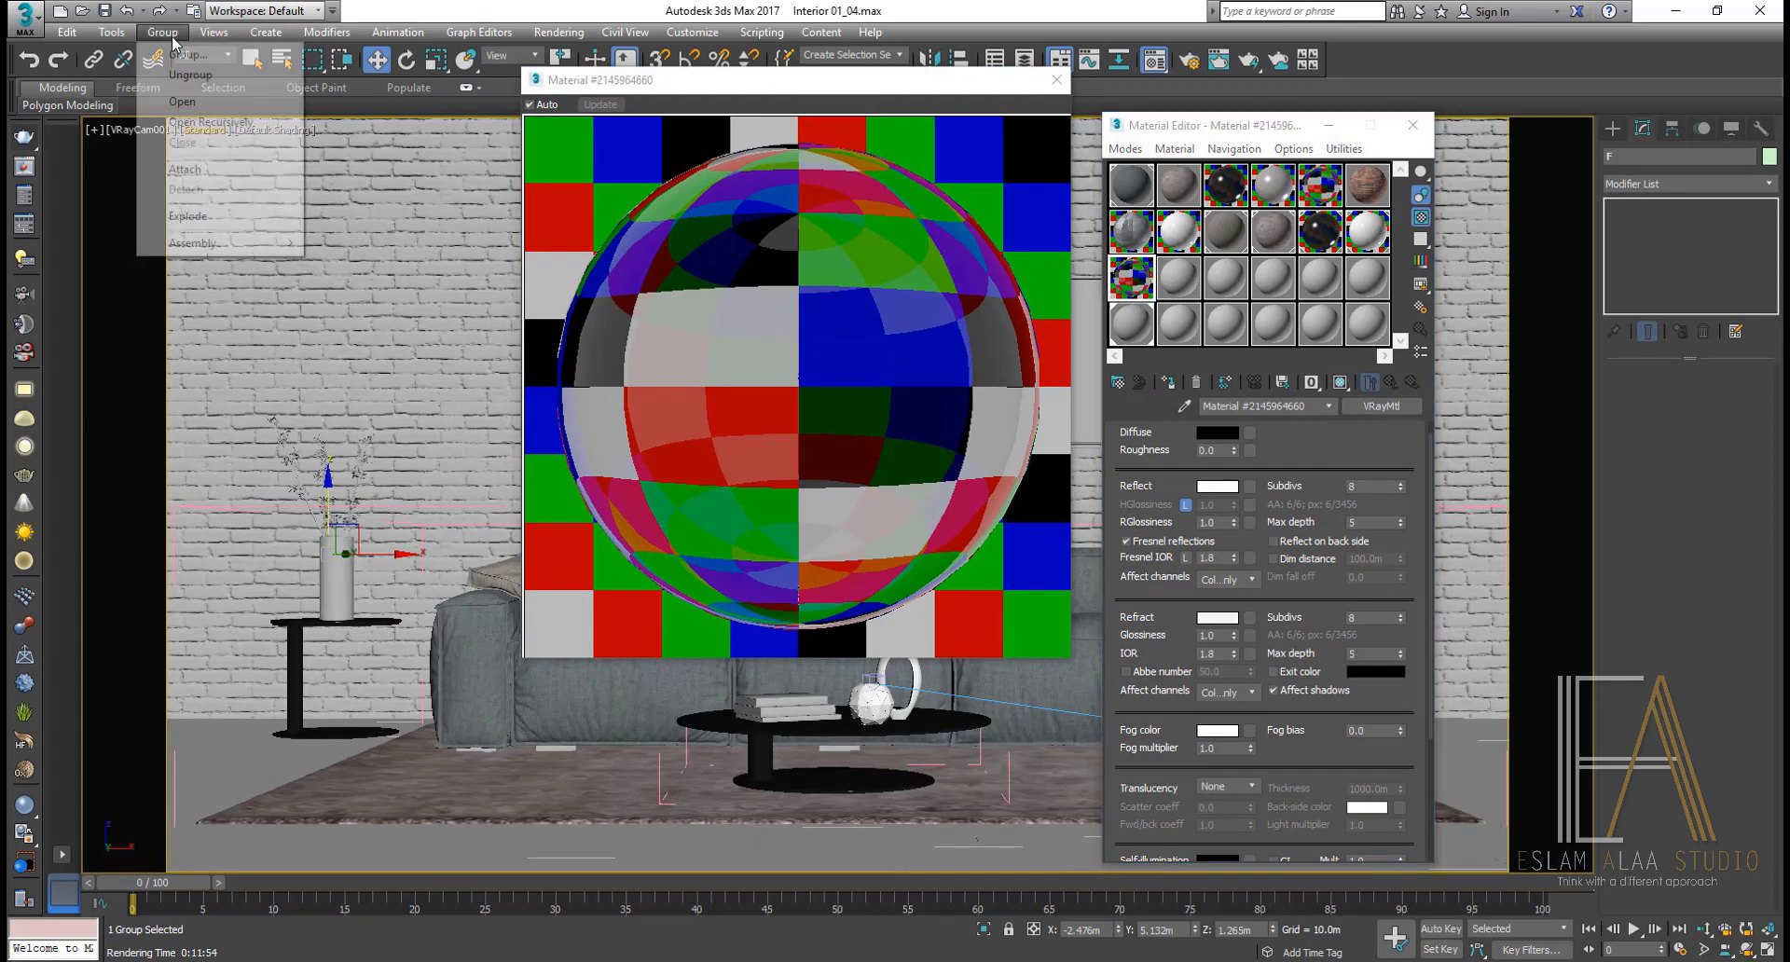
{"action": "left_click", "coordinate": [182, 103]}
{"action": "left_click", "coordinate": [338, 576]}
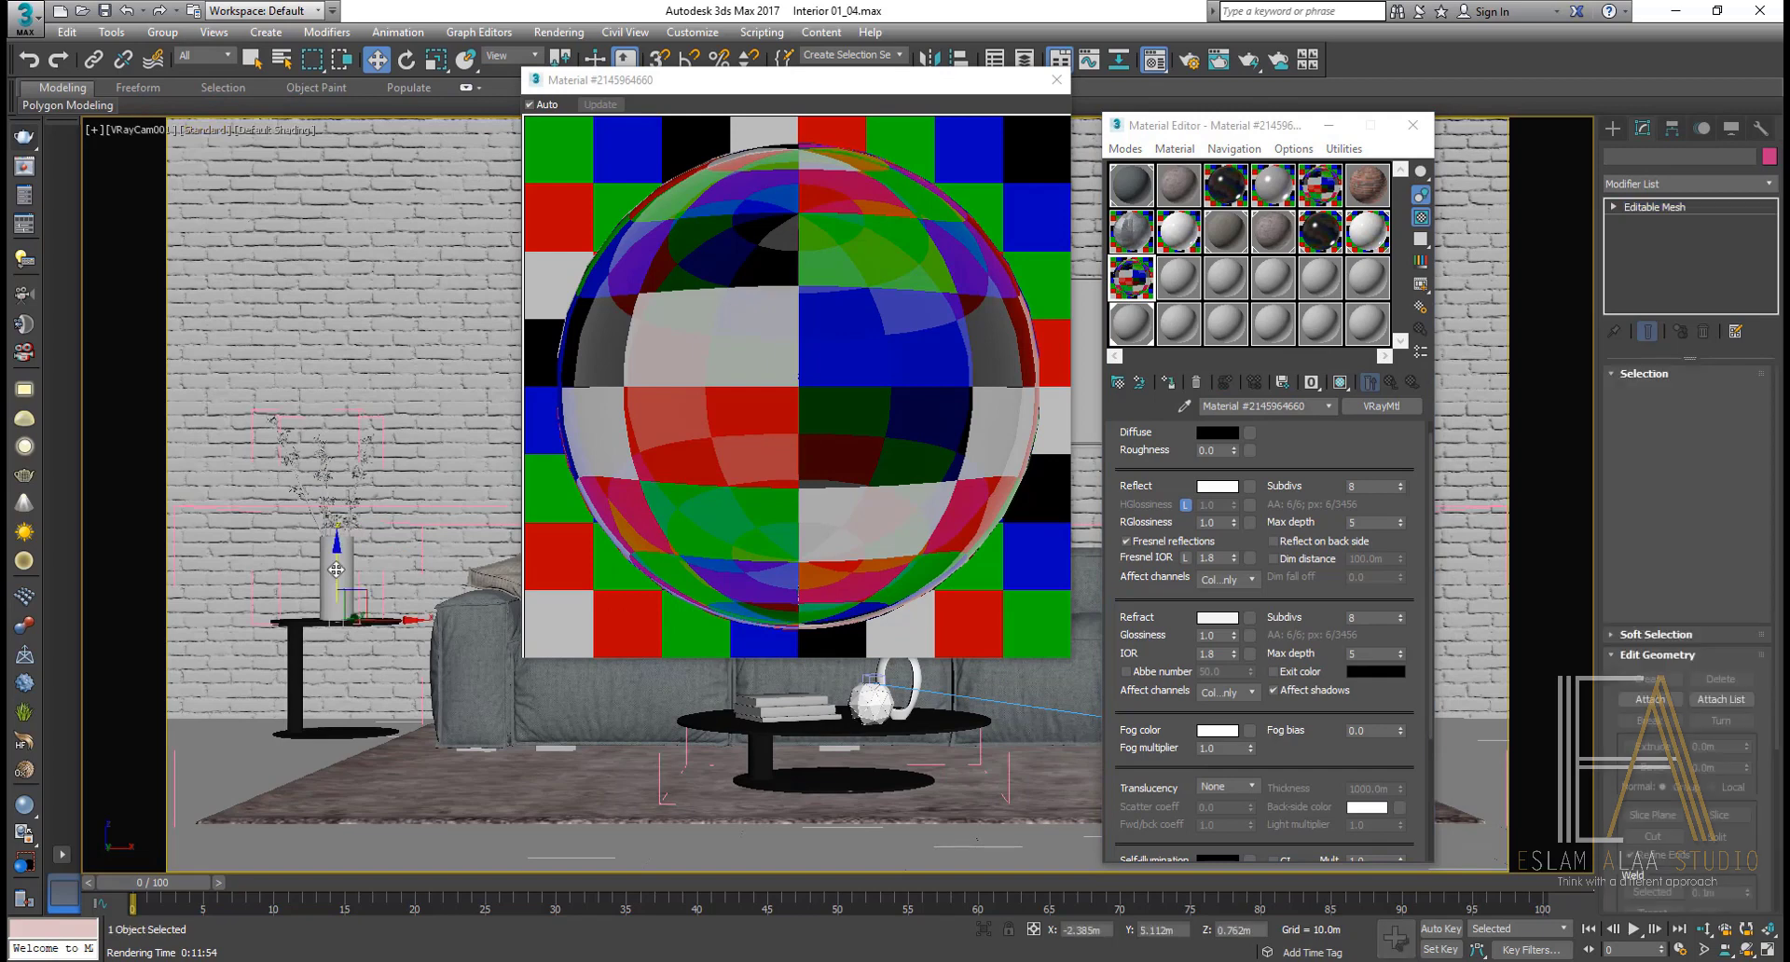
{"action": "key", "text": "F4"}
{"action": "key", "text": "F4"}
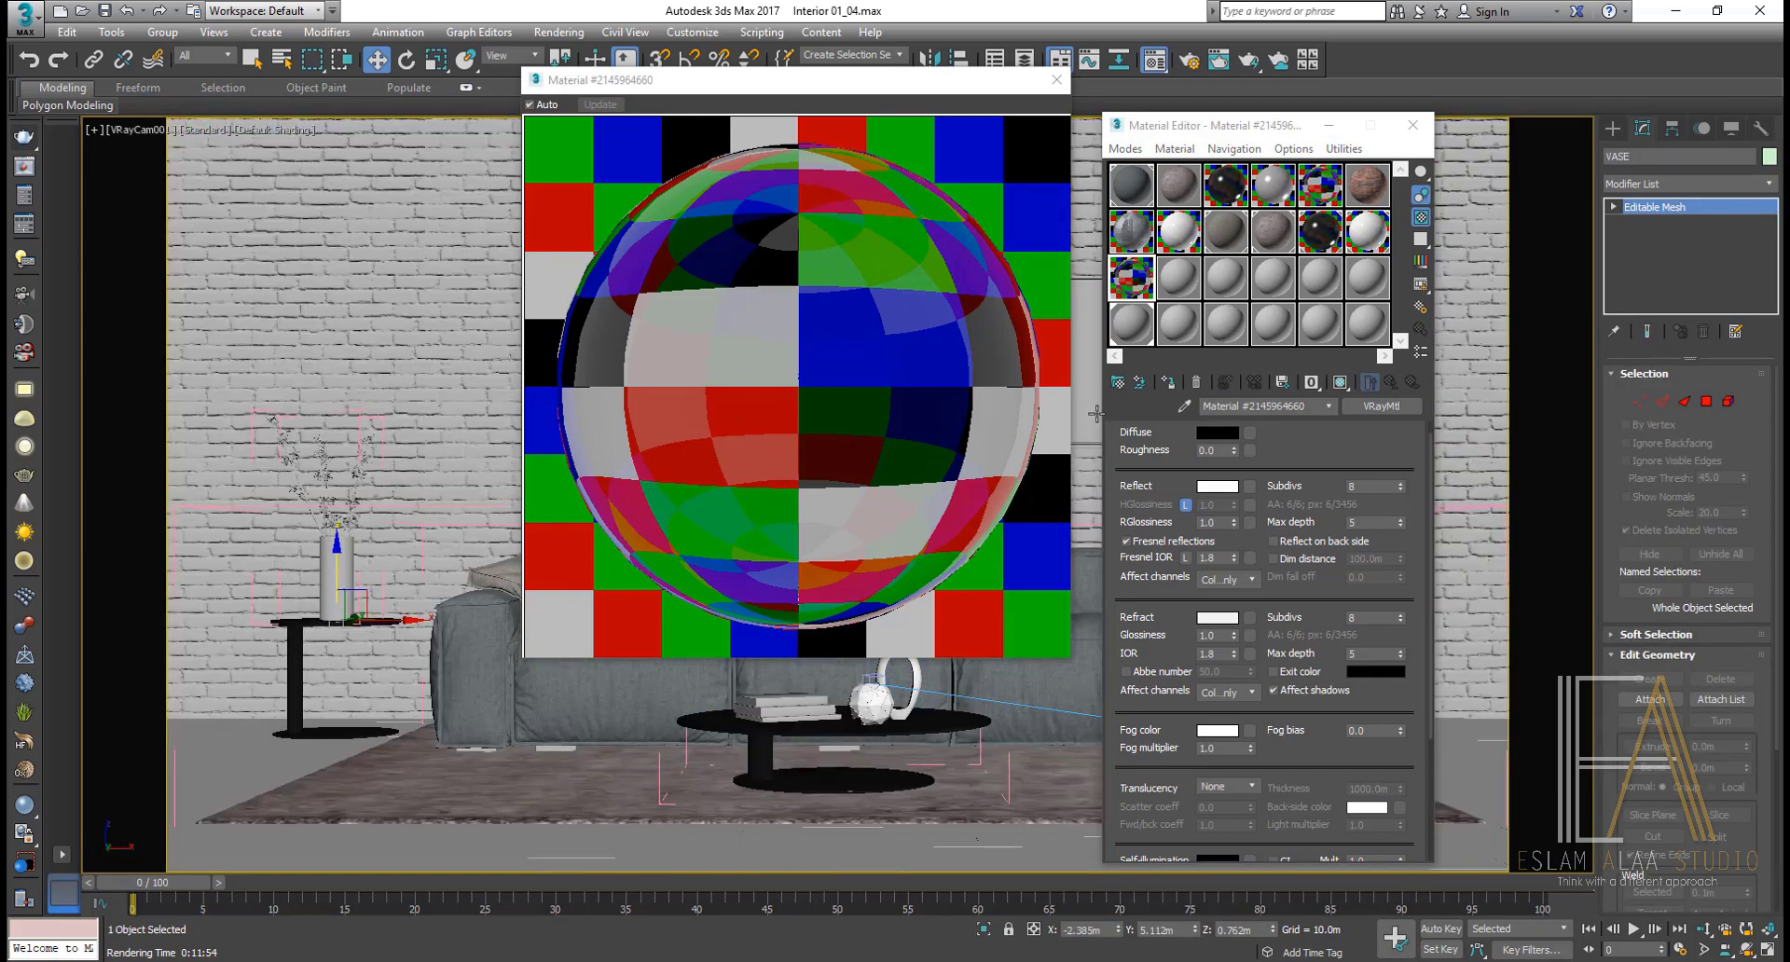
{"action": "left_click", "coordinate": [1172, 385]}
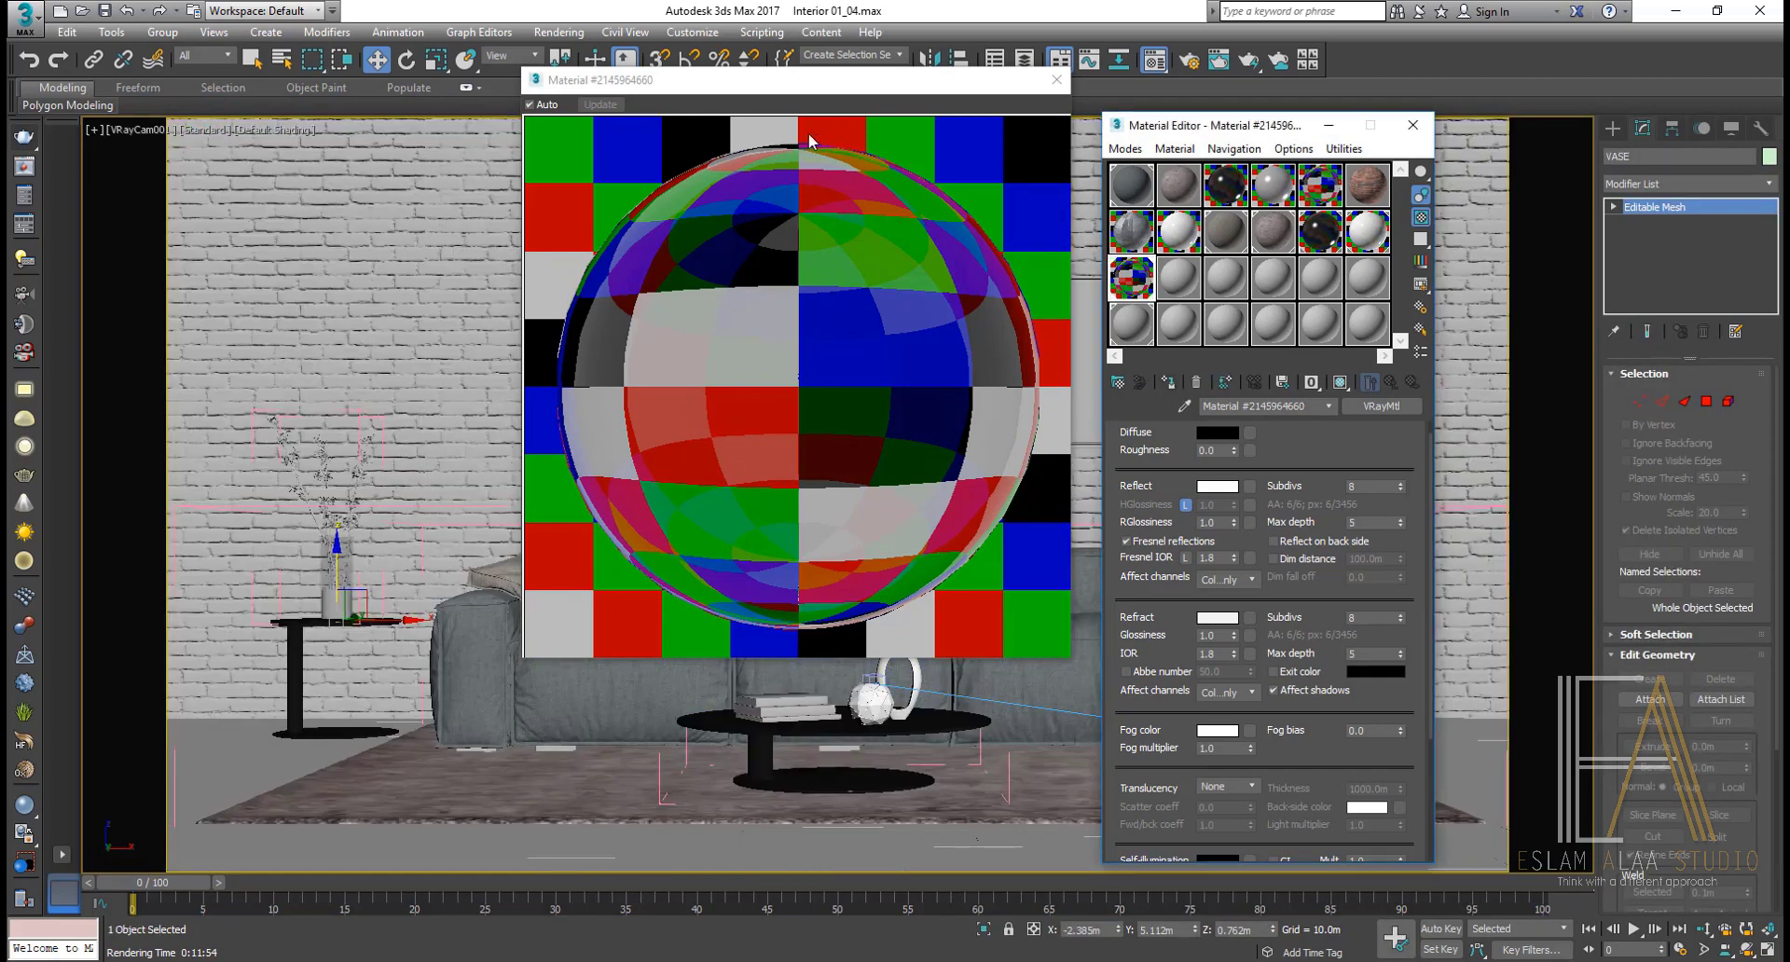
Step: Lower the glass refraction colour value to 210 and close the enlarged preview
{"action": "left_click_drag", "start_coordinate": [808, 79], "coordinate": [638, 97]}
{"action": "left_click", "coordinate": [1216, 617]}
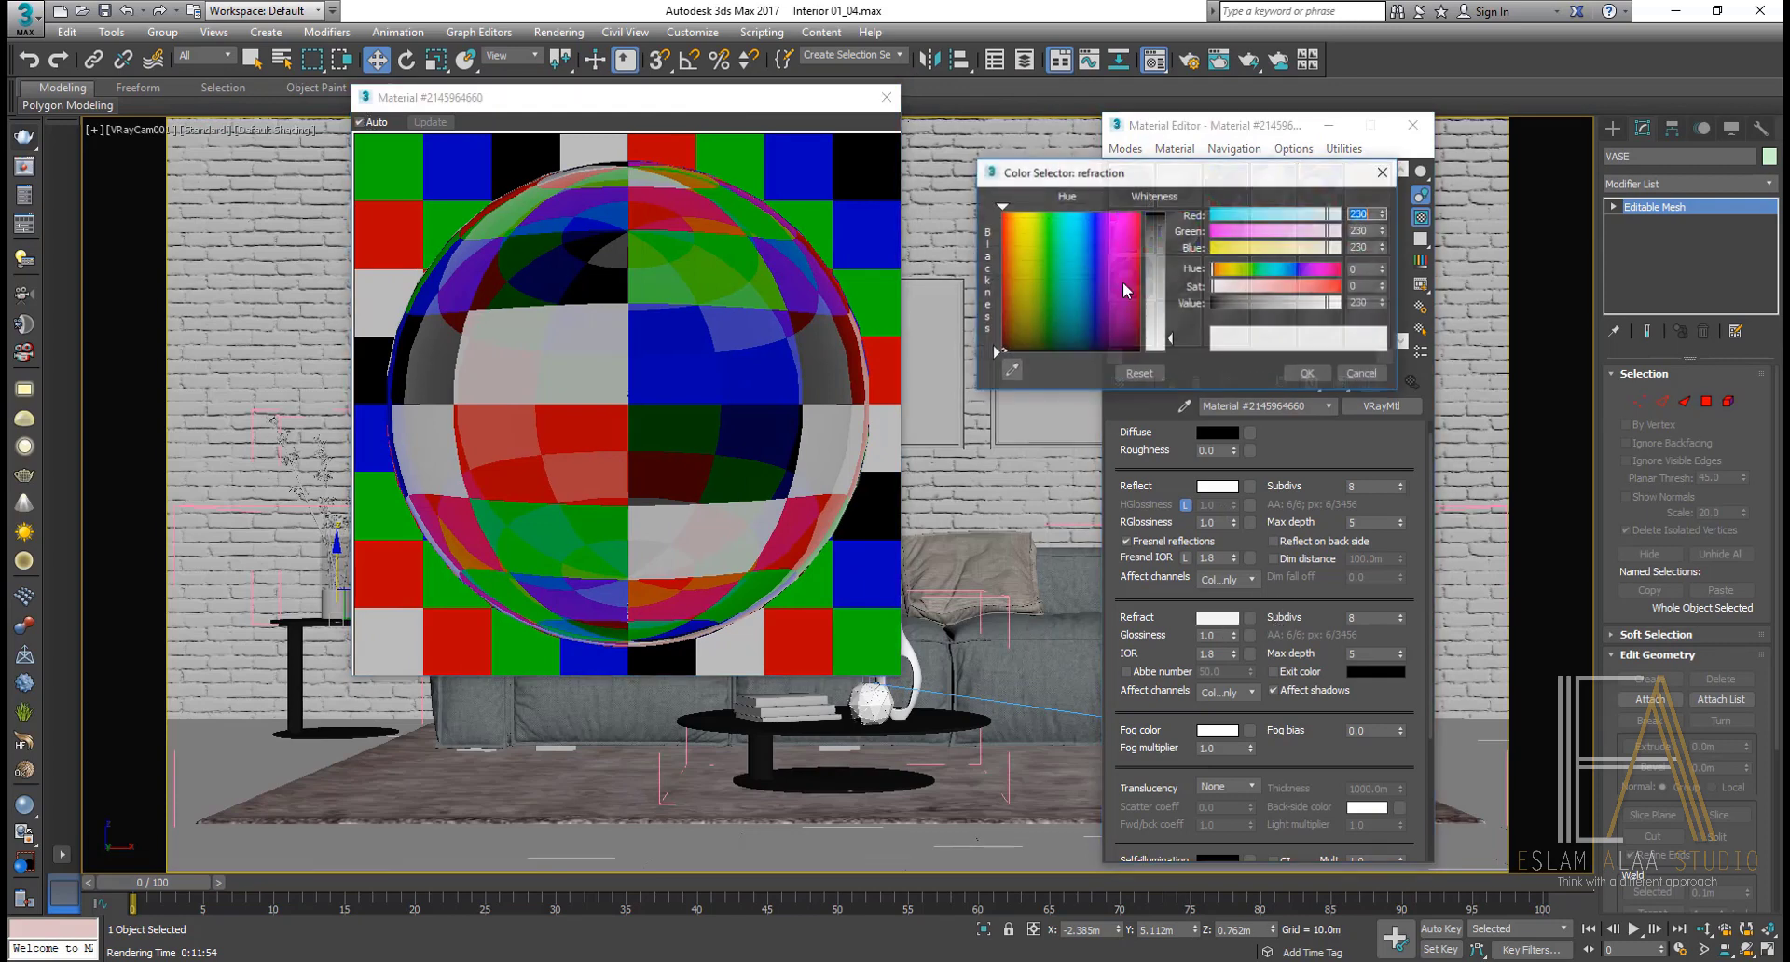
{"action": "double_click", "coordinate": [1358, 302]}
{"action": "type", "text": "210"}
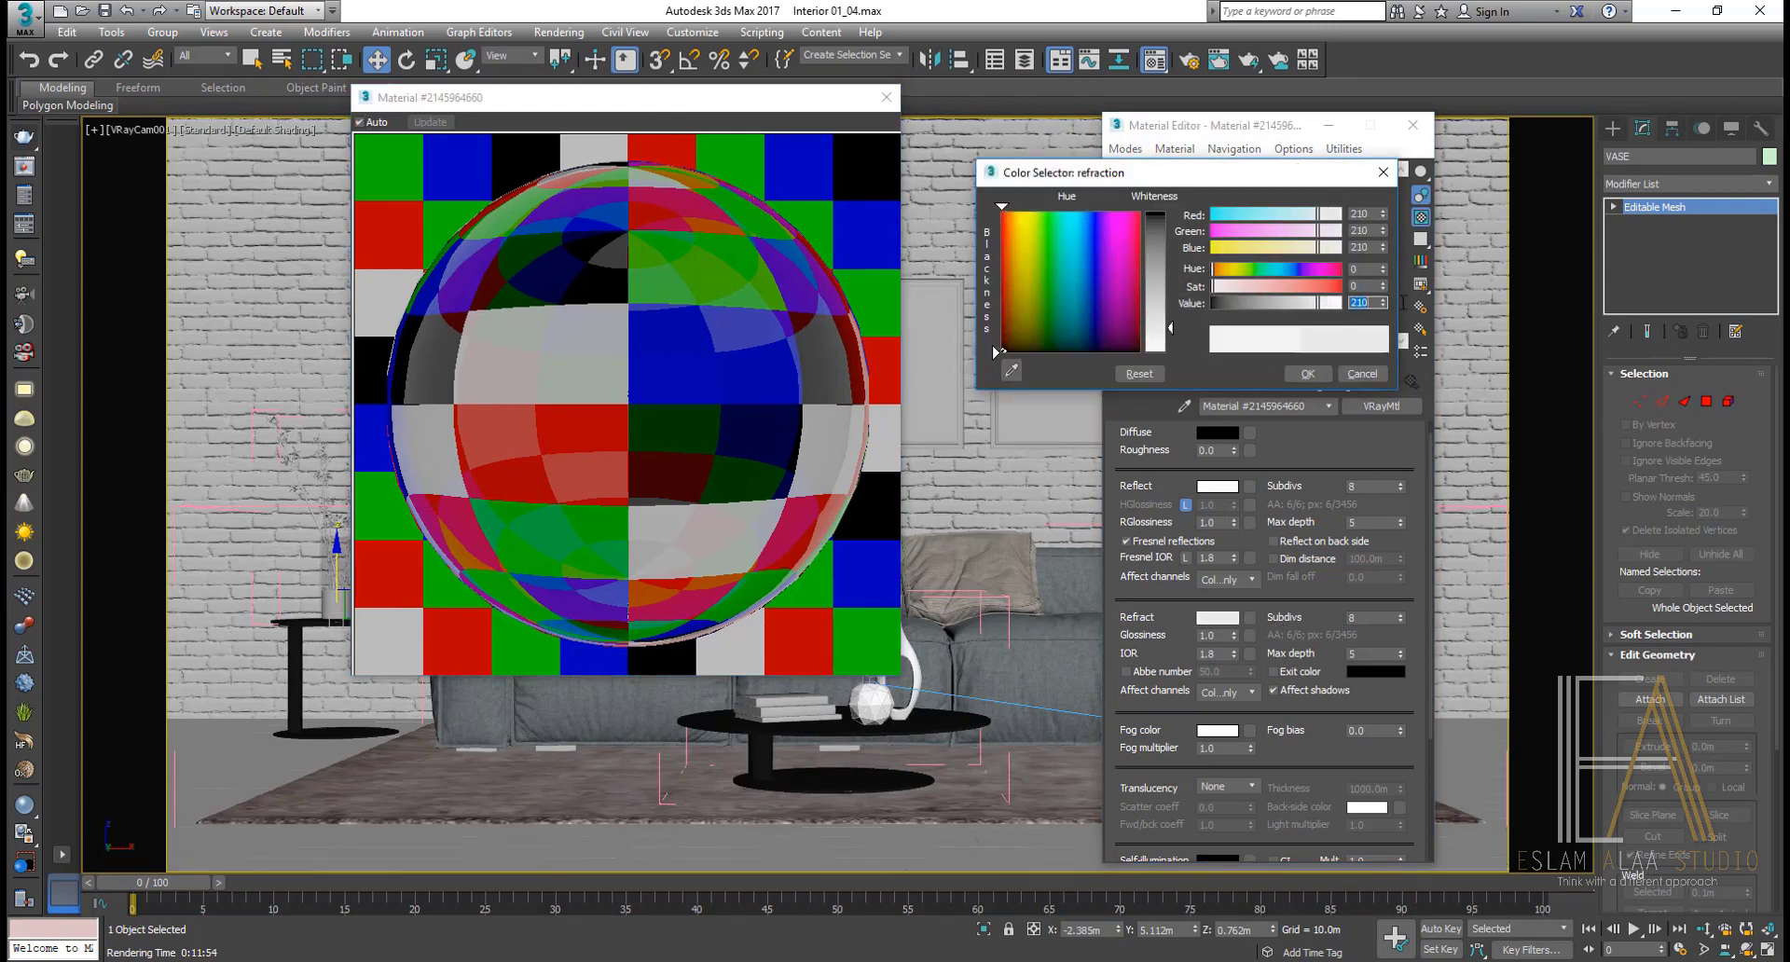
{"action": "left_click", "coordinate": [1308, 373]}
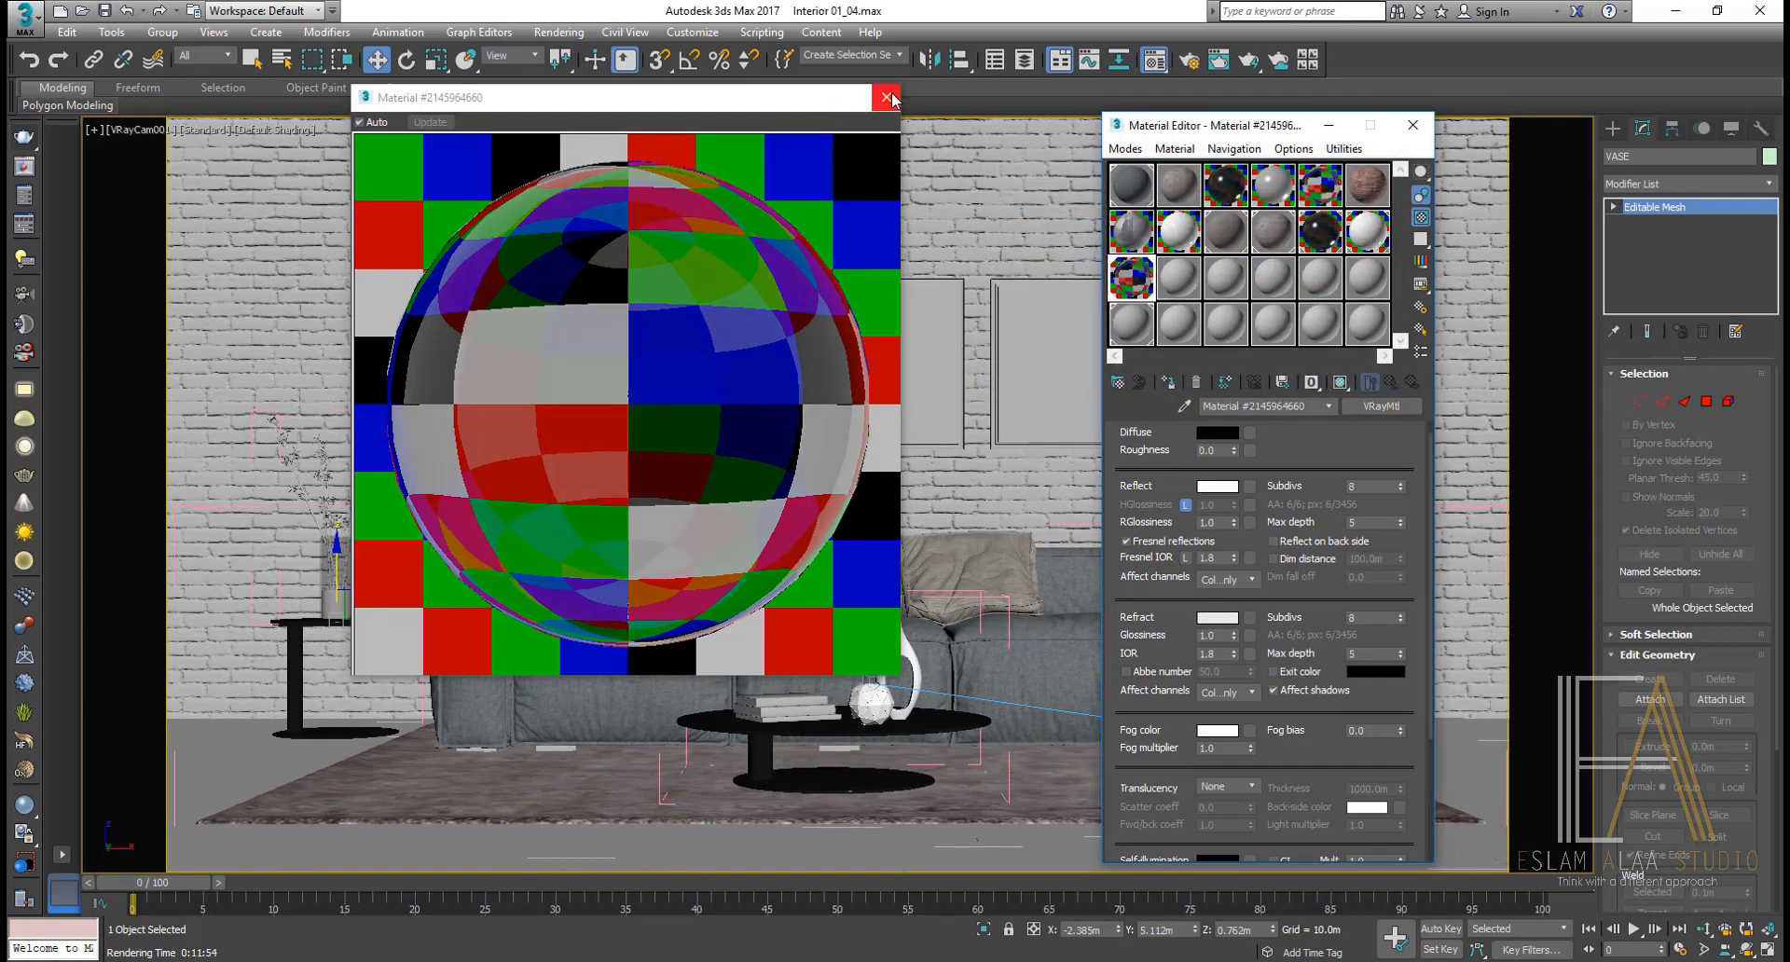
{"action": "left_click", "coordinate": [885, 97]}
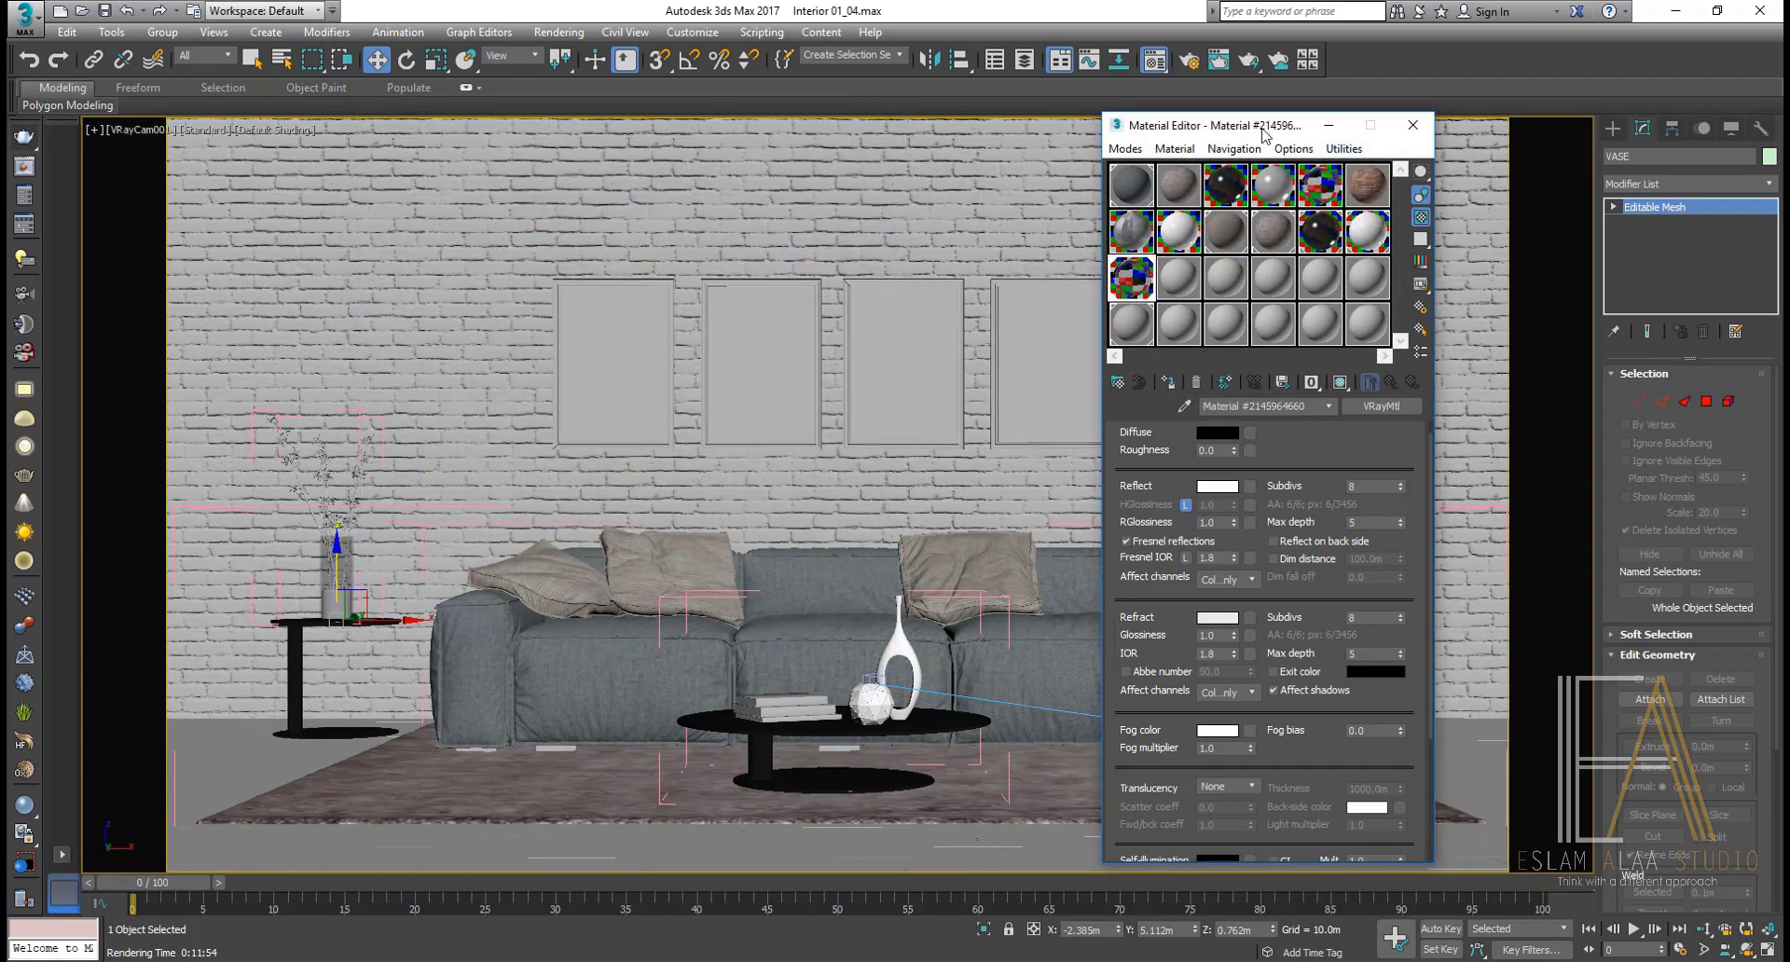
{"action": "left_click_drag", "start_coordinate": [1267, 128], "coordinate": [852, 129]}
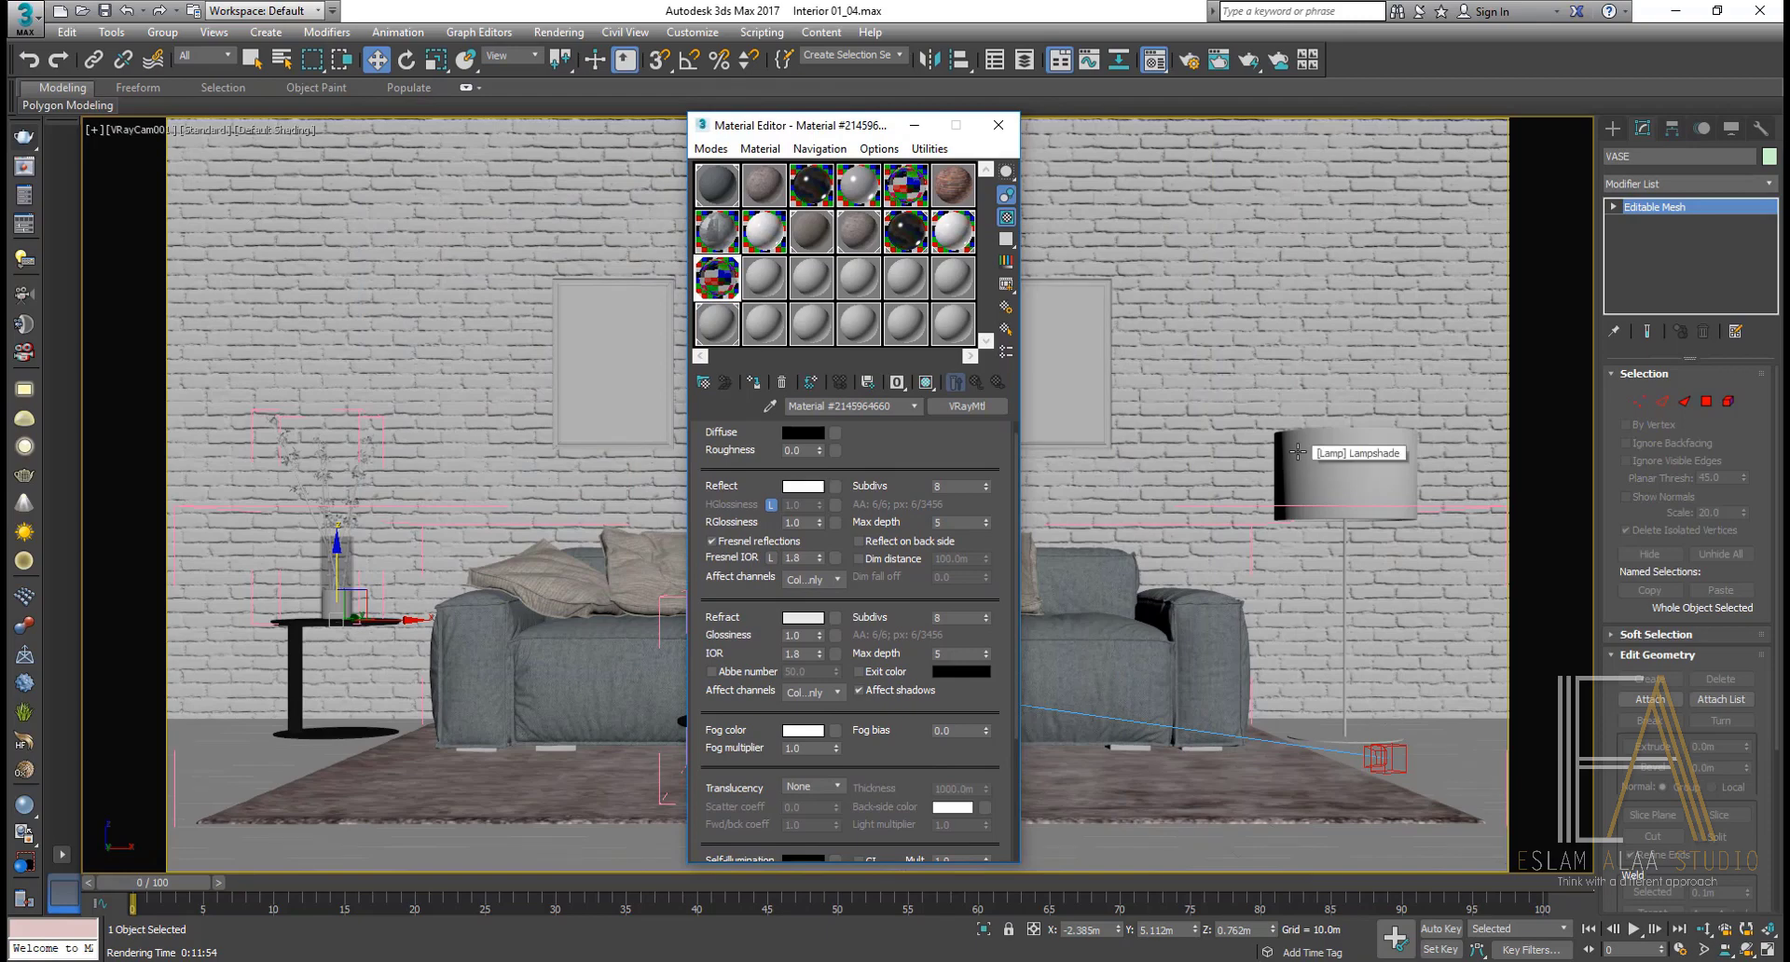
{"action": "left_click", "coordinate": [763, 277]}
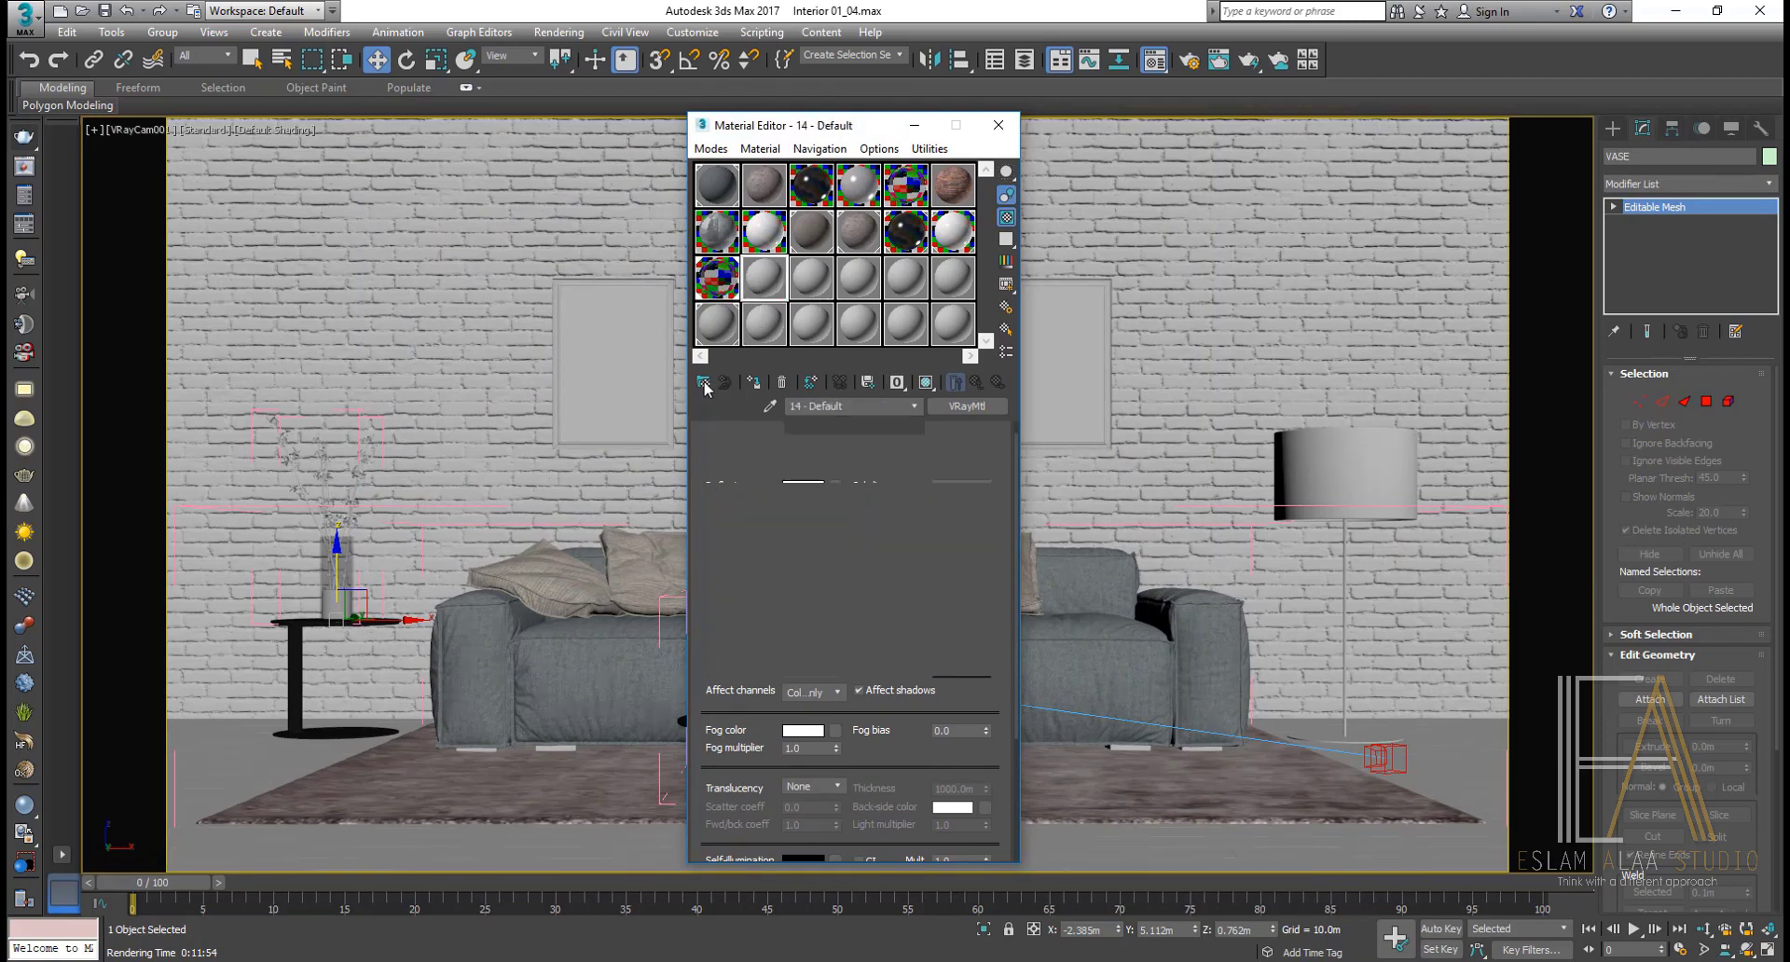
{"action": "left_click", "coordinate": [704, 384]}
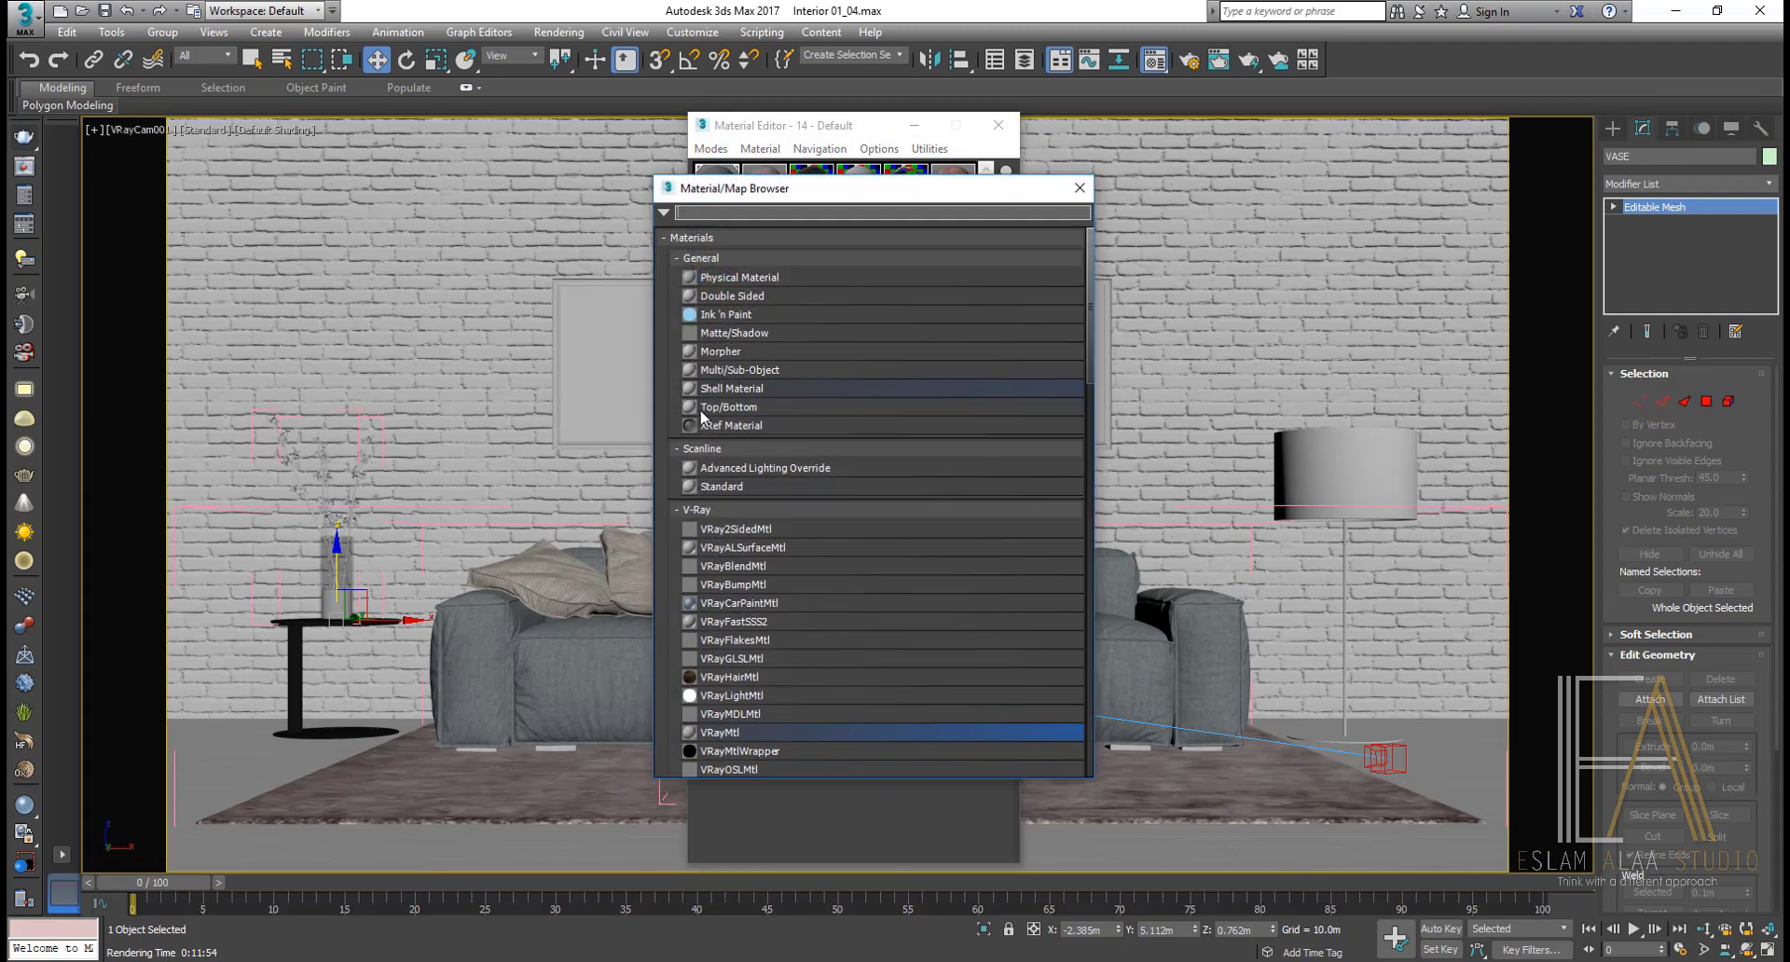
{"action": "double_click", "coordinate": [737, 733]}
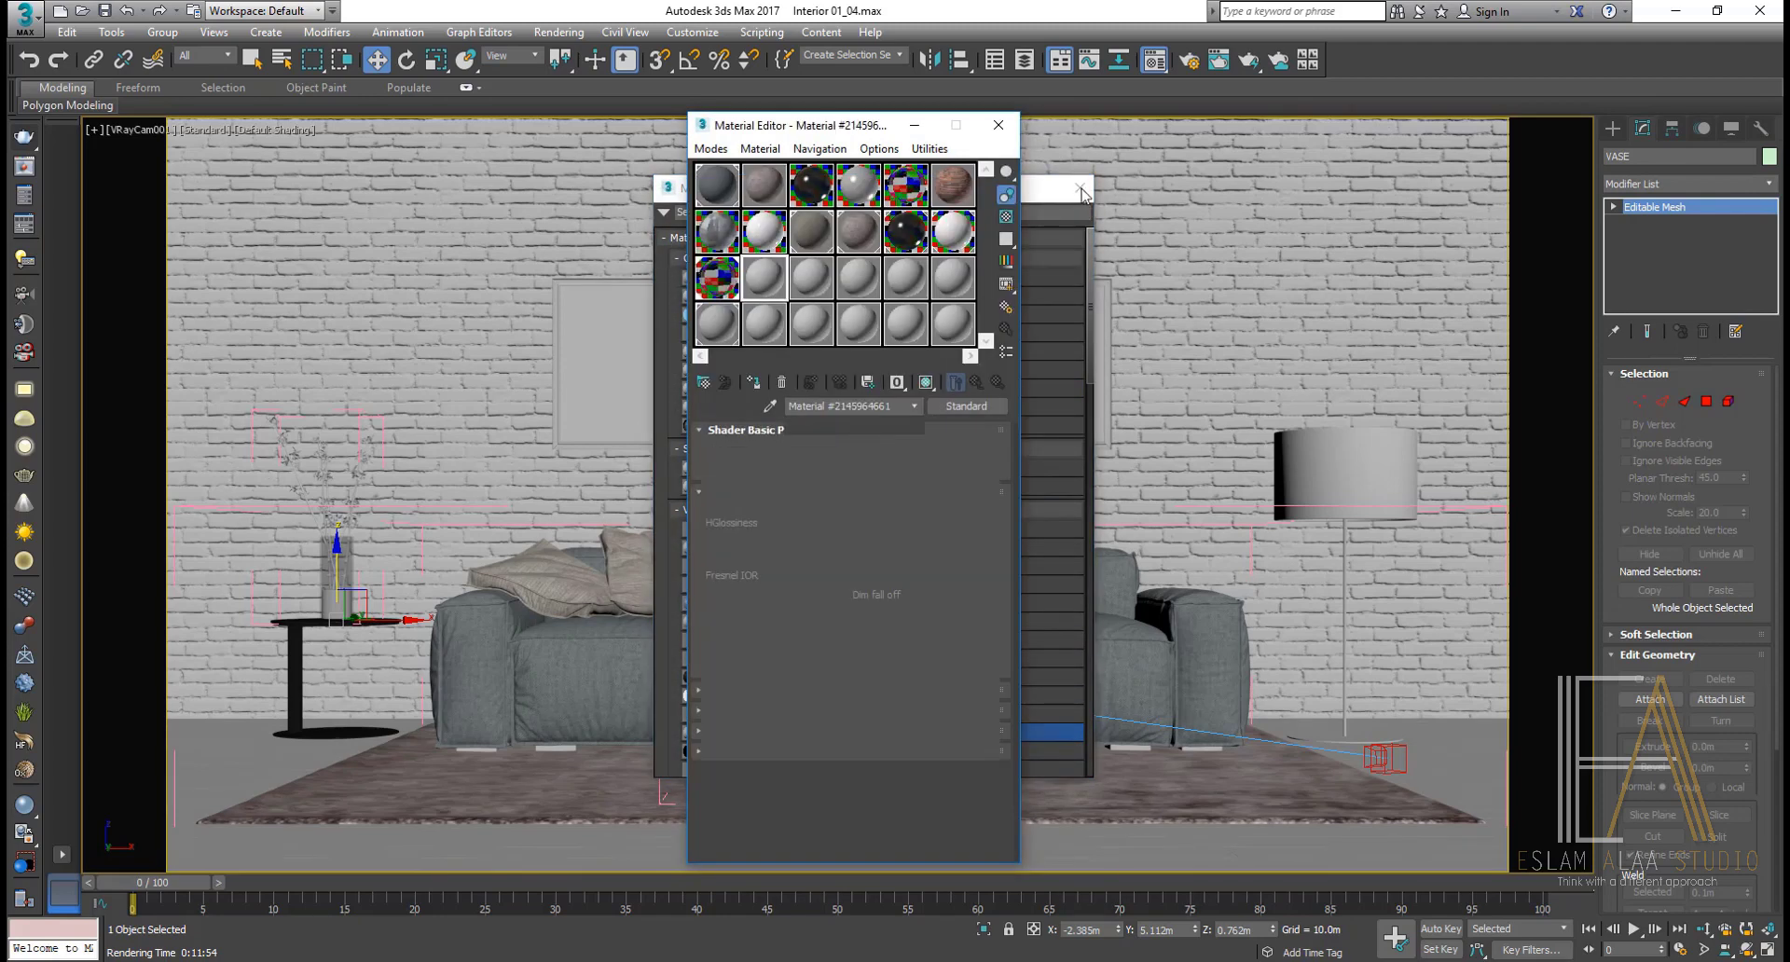
Step: Ungroup the floor lamp and assign the 'Metal for table' material to the lamp pole
{"action": "left_click", "coordinate": [1351, 470]}
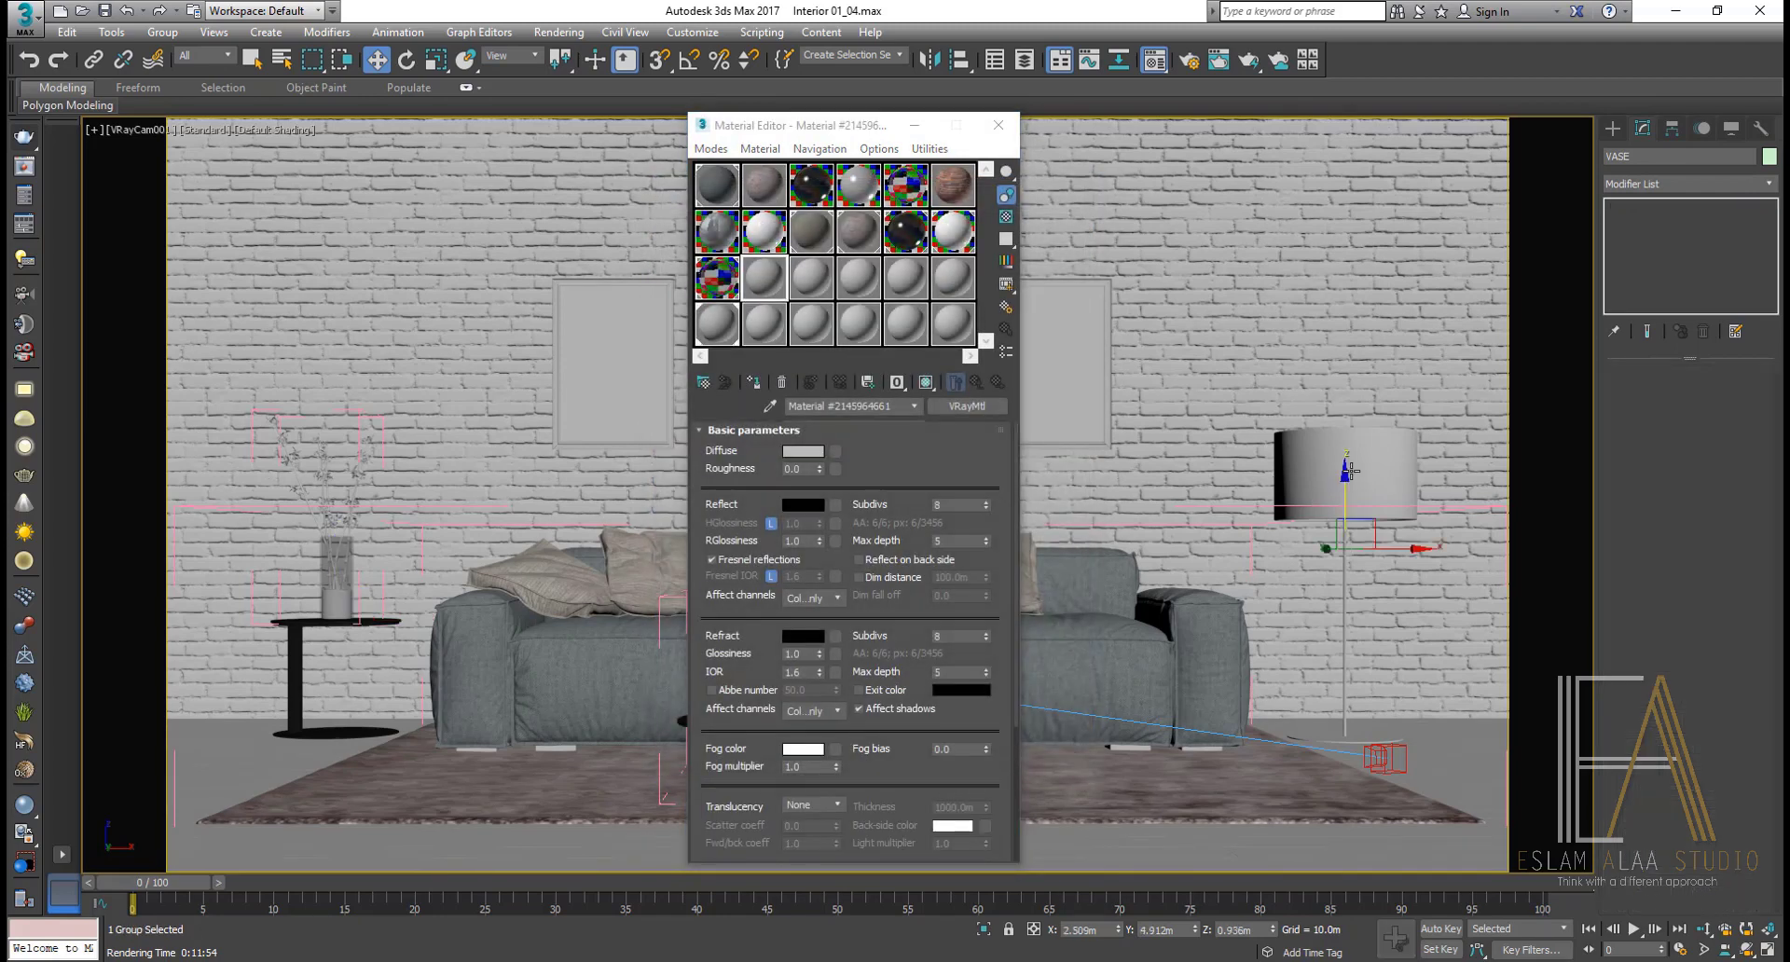
{"action": "left_click", "coordinate": [162, 32]}
{"action": "left_click", "coordinate": [191, 83]}
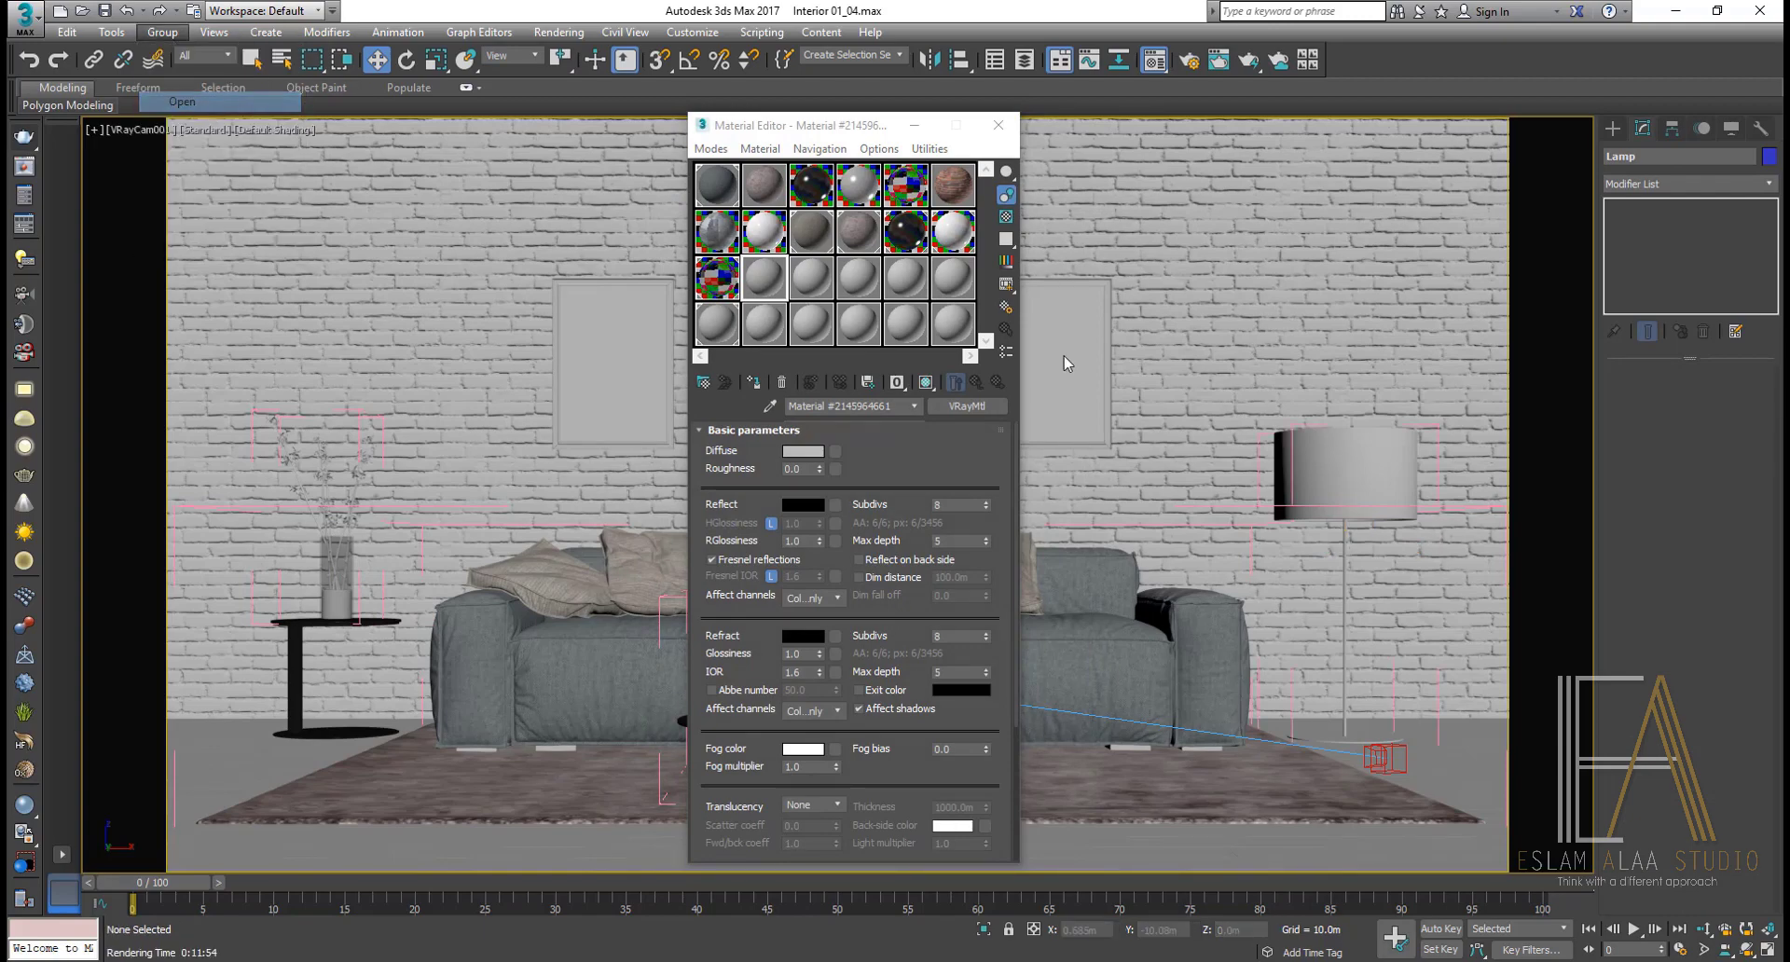
{"action": "left_click", "coordinate": [1336, 452]}
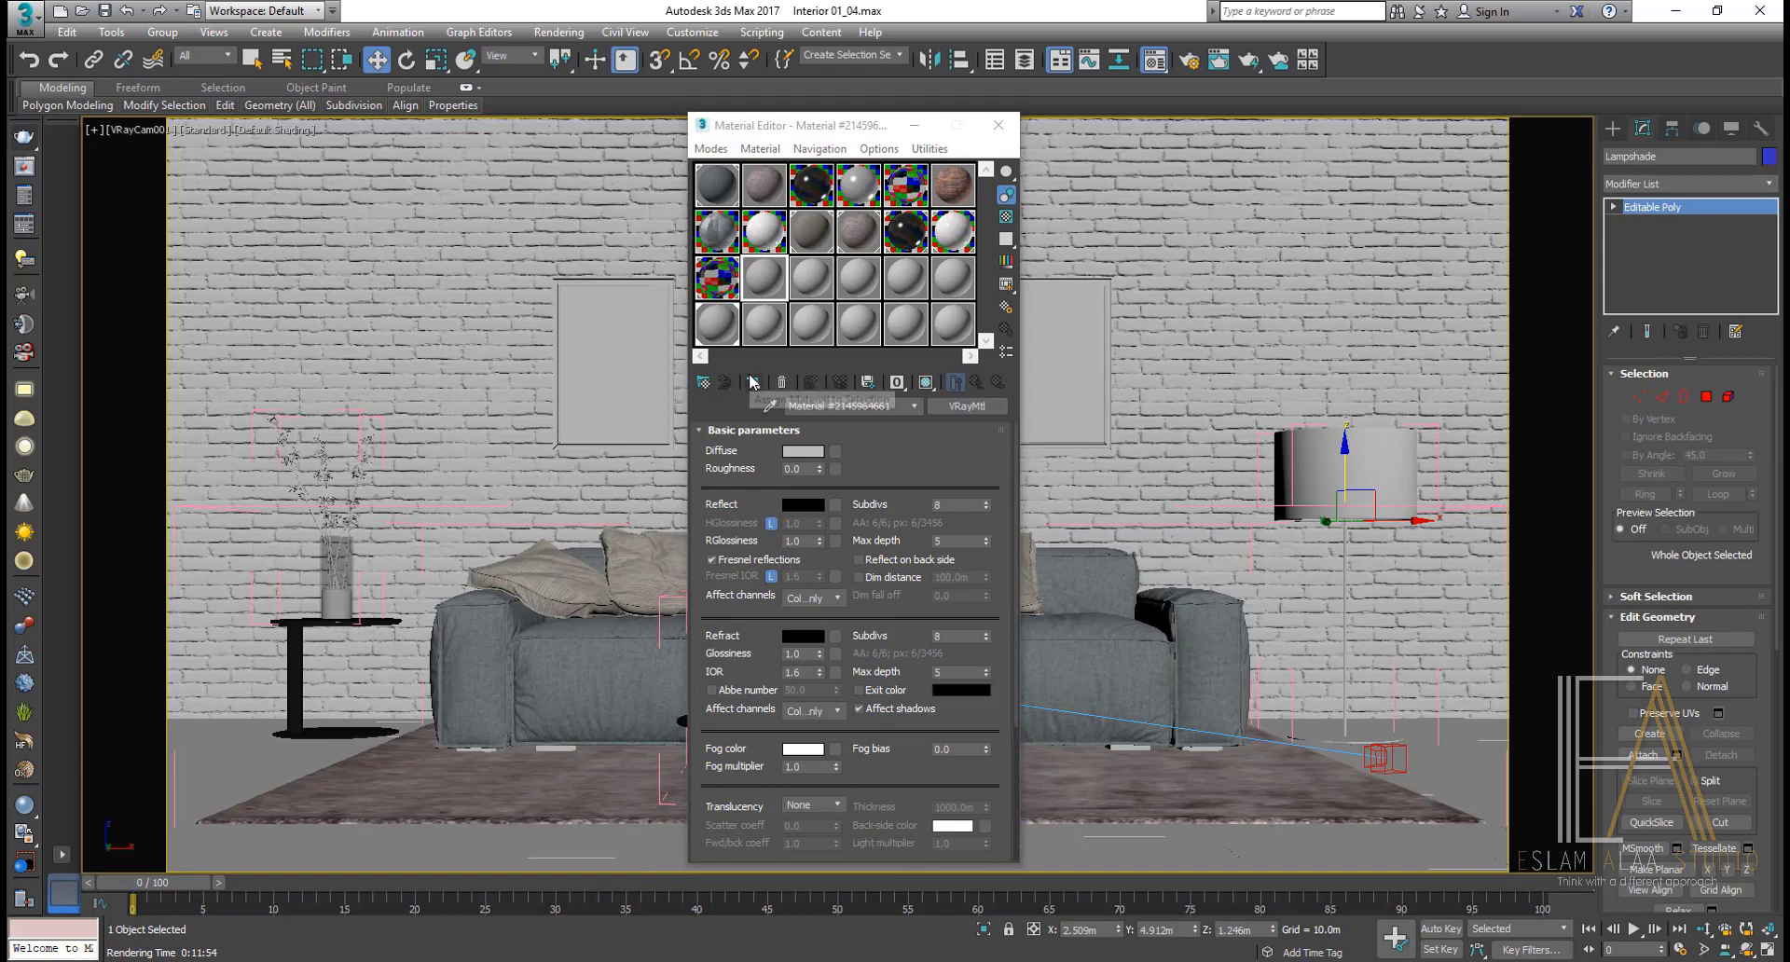
{"action": "key", "text": "F4"}
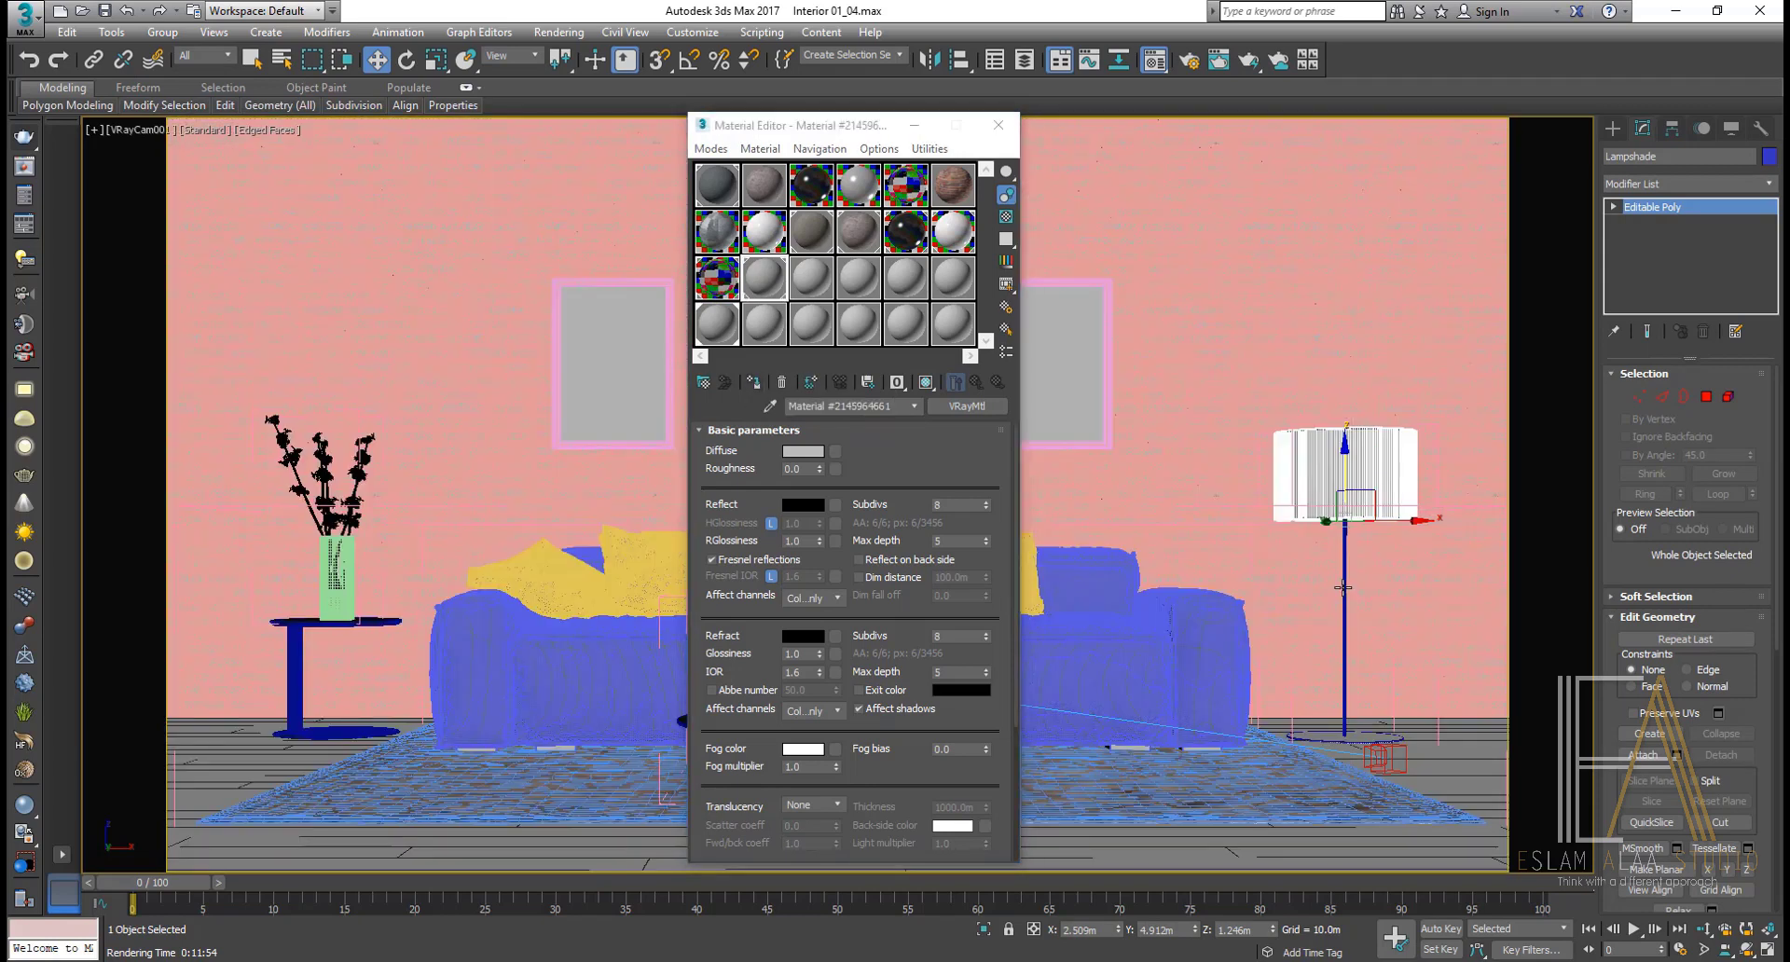
{"action": "left_click", "coordinate": [1343, 587]}
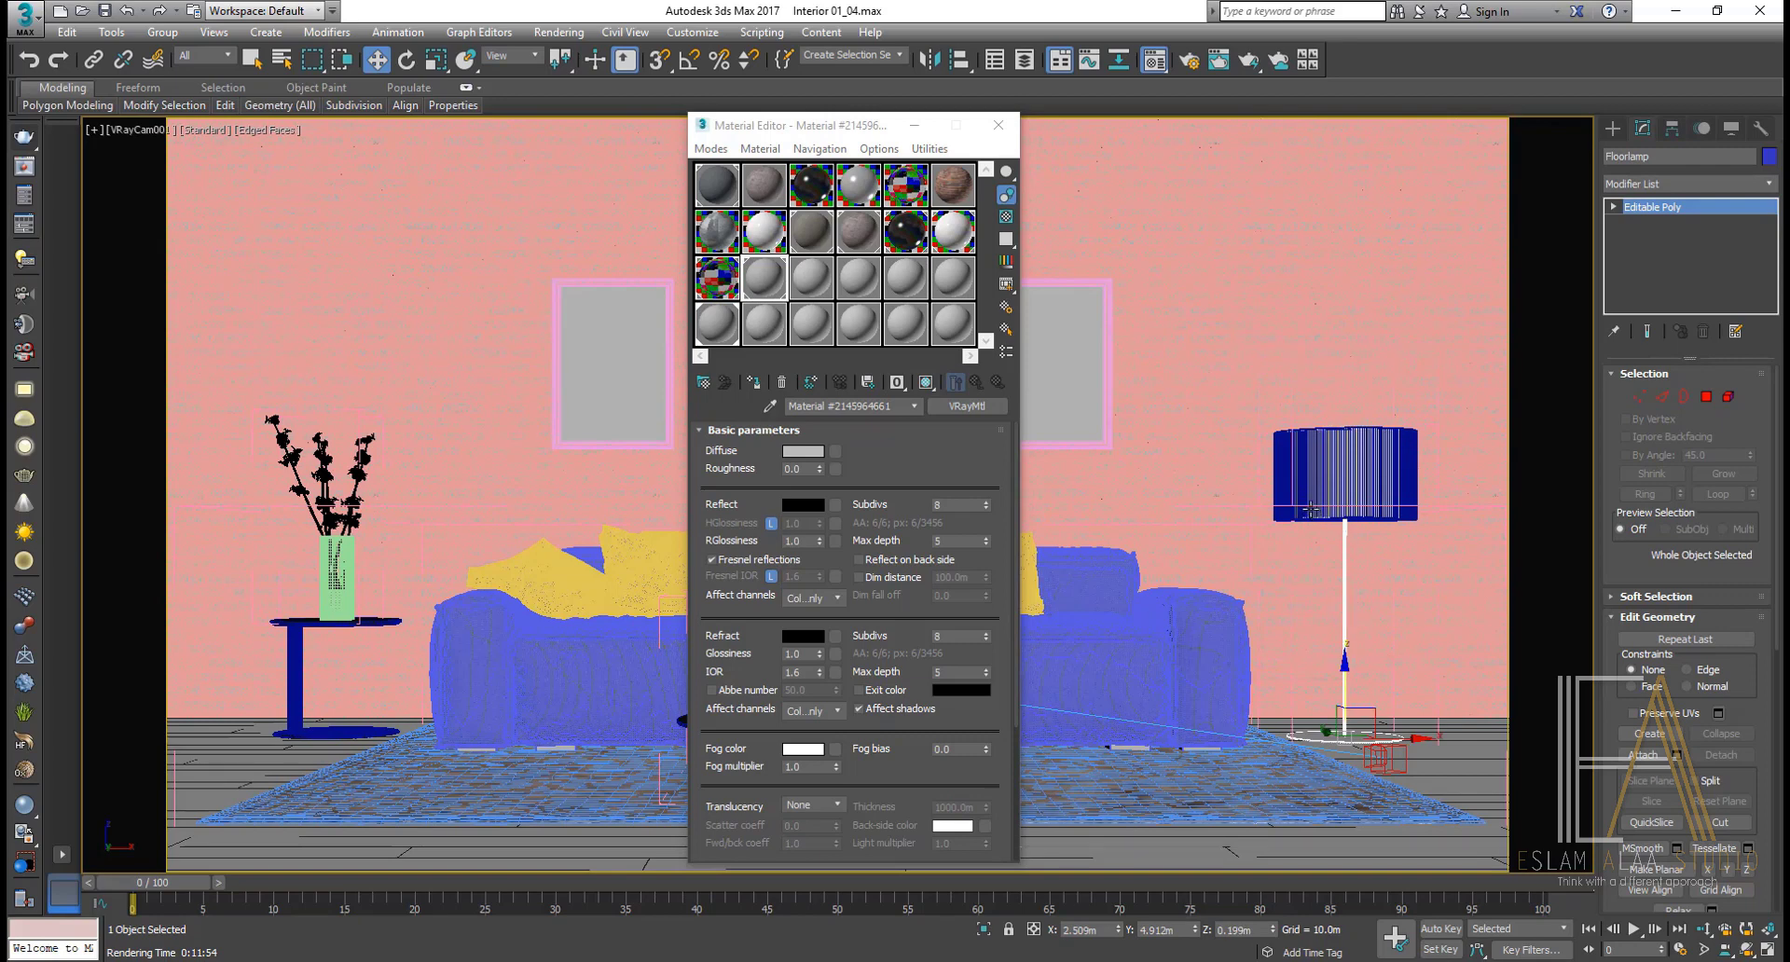
{"action": "left_click", "coordinate": [885, 239]}
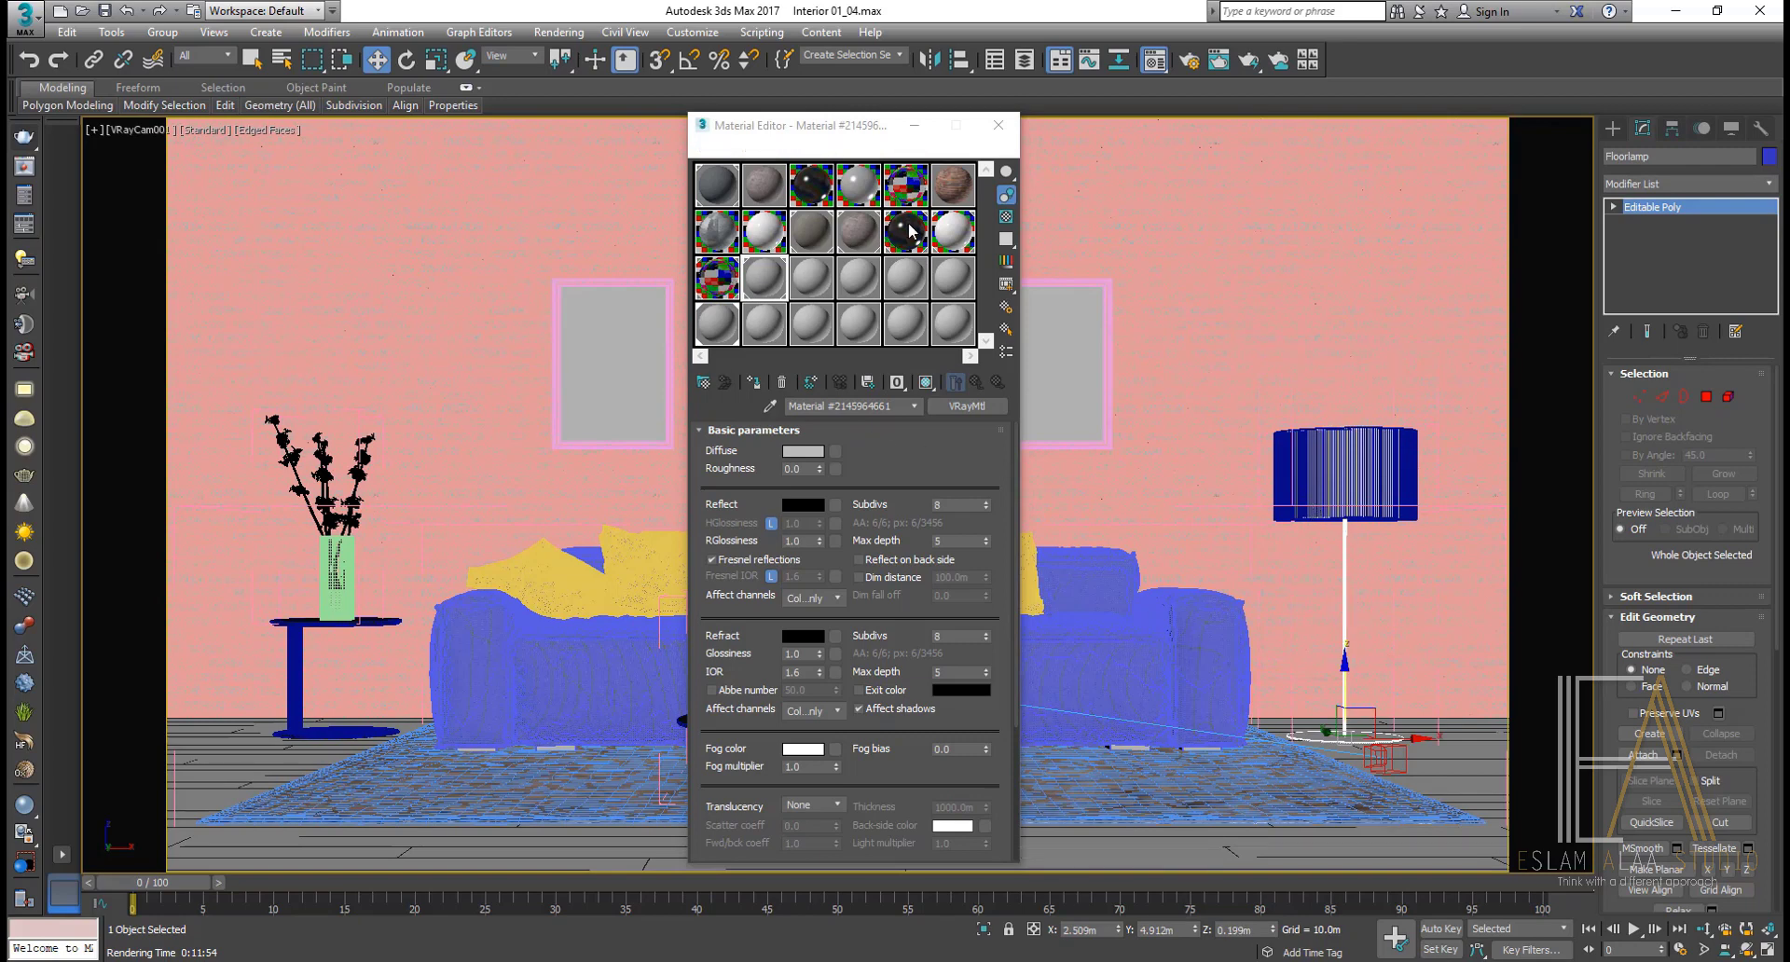
{"action": "left_click", "coordinate": [756, 385]}
Step: Start a fresh material in an empty slot with a light grey diffuse of 158
{"action": "left_click", "coordinate": [762, 284]}
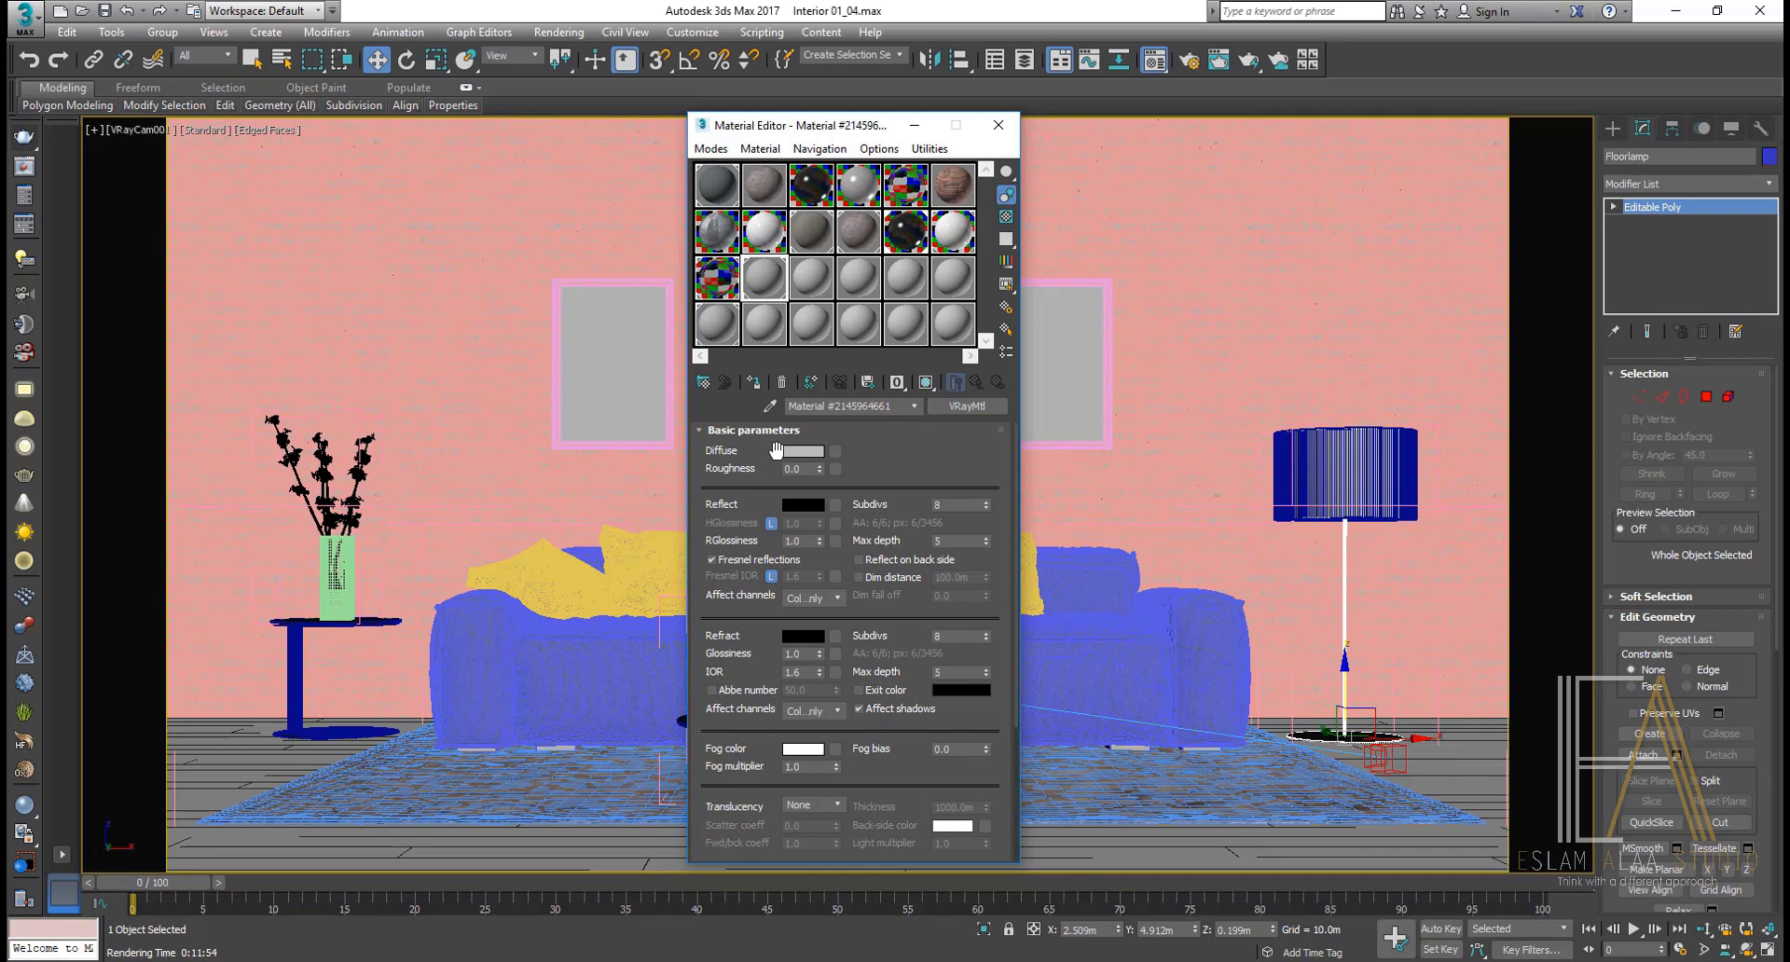
{"action": "left_click", "coordinate": [782, 451]}
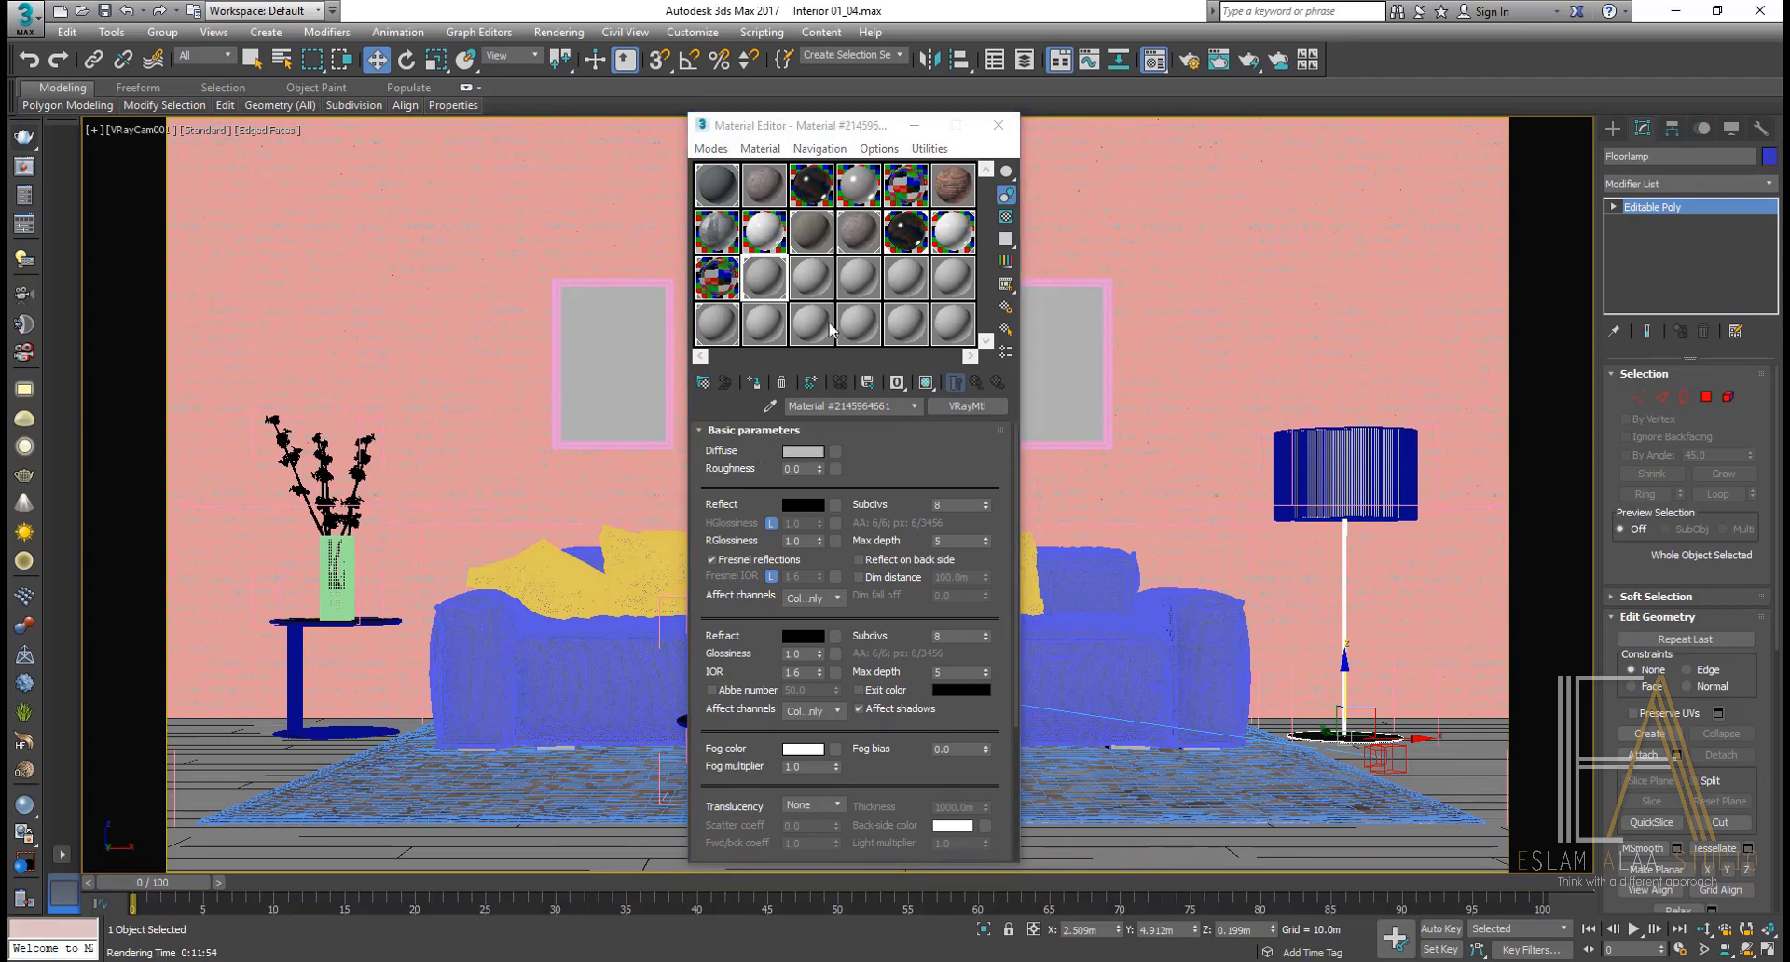
{"action": "left_click_drag", "start_coordinate": [1170, 283], "coordinate": [1183, 308]}
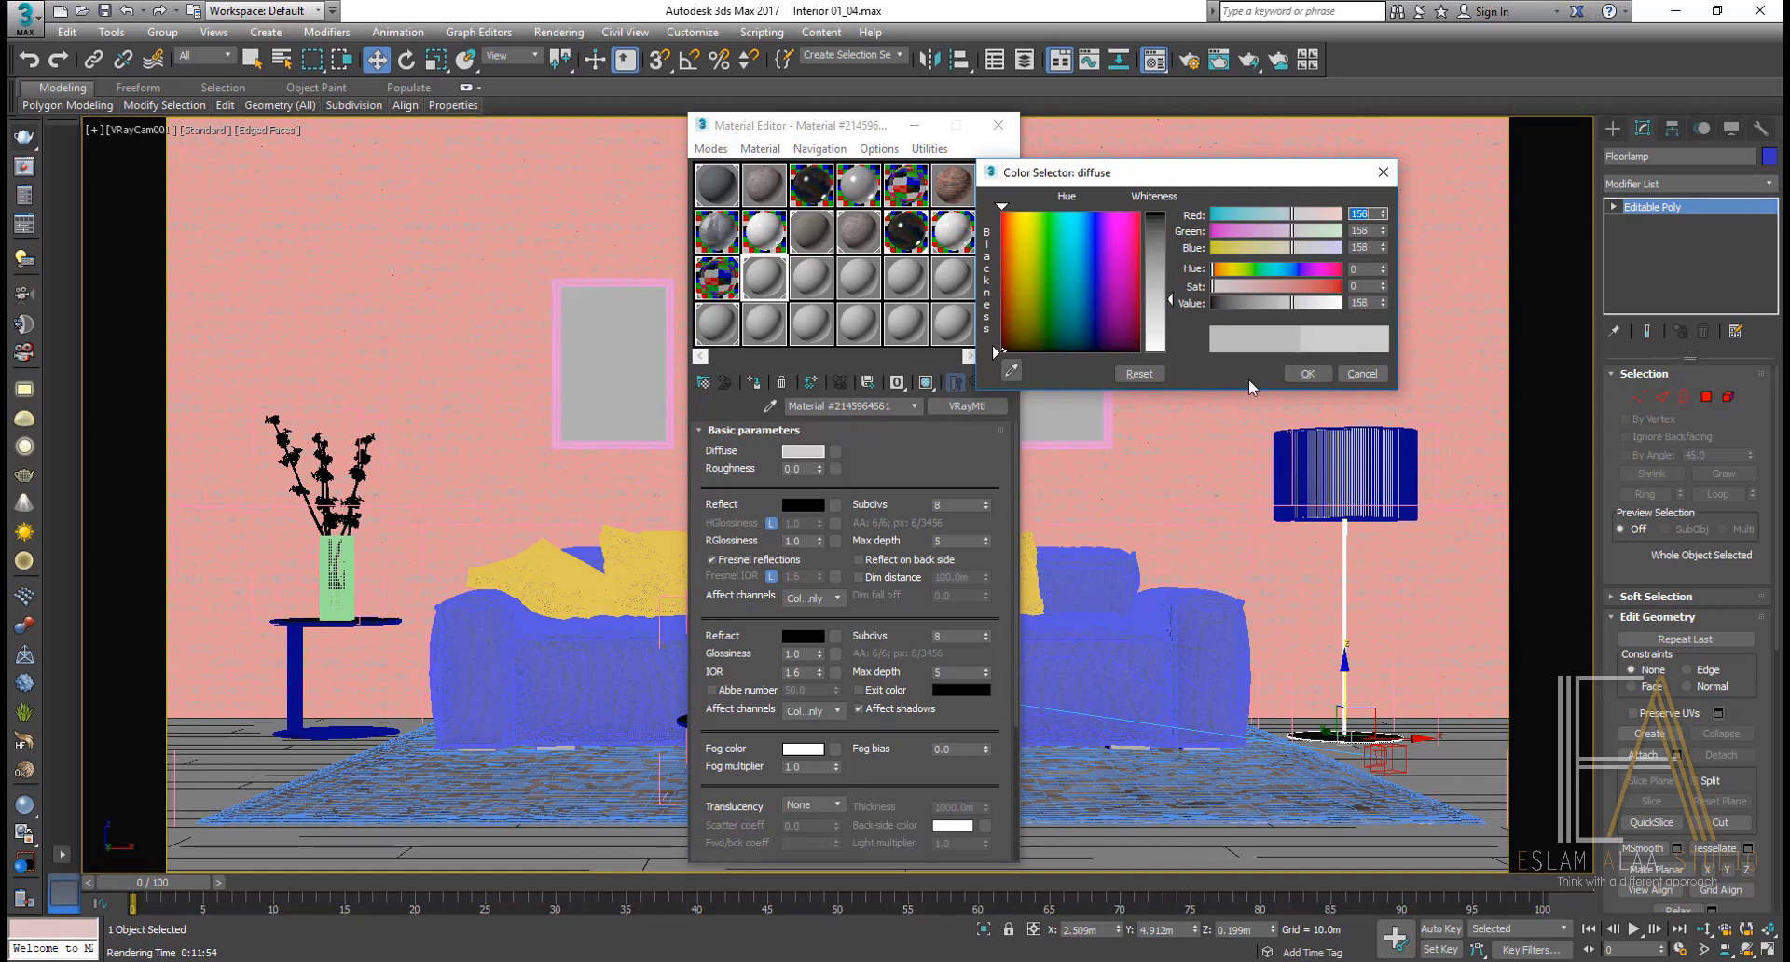
Step: Set the reflection colour to grey 178 and show an enlarged, checker-backed material preview
{"action": "left_click", "coordinate": [1307, 373]}
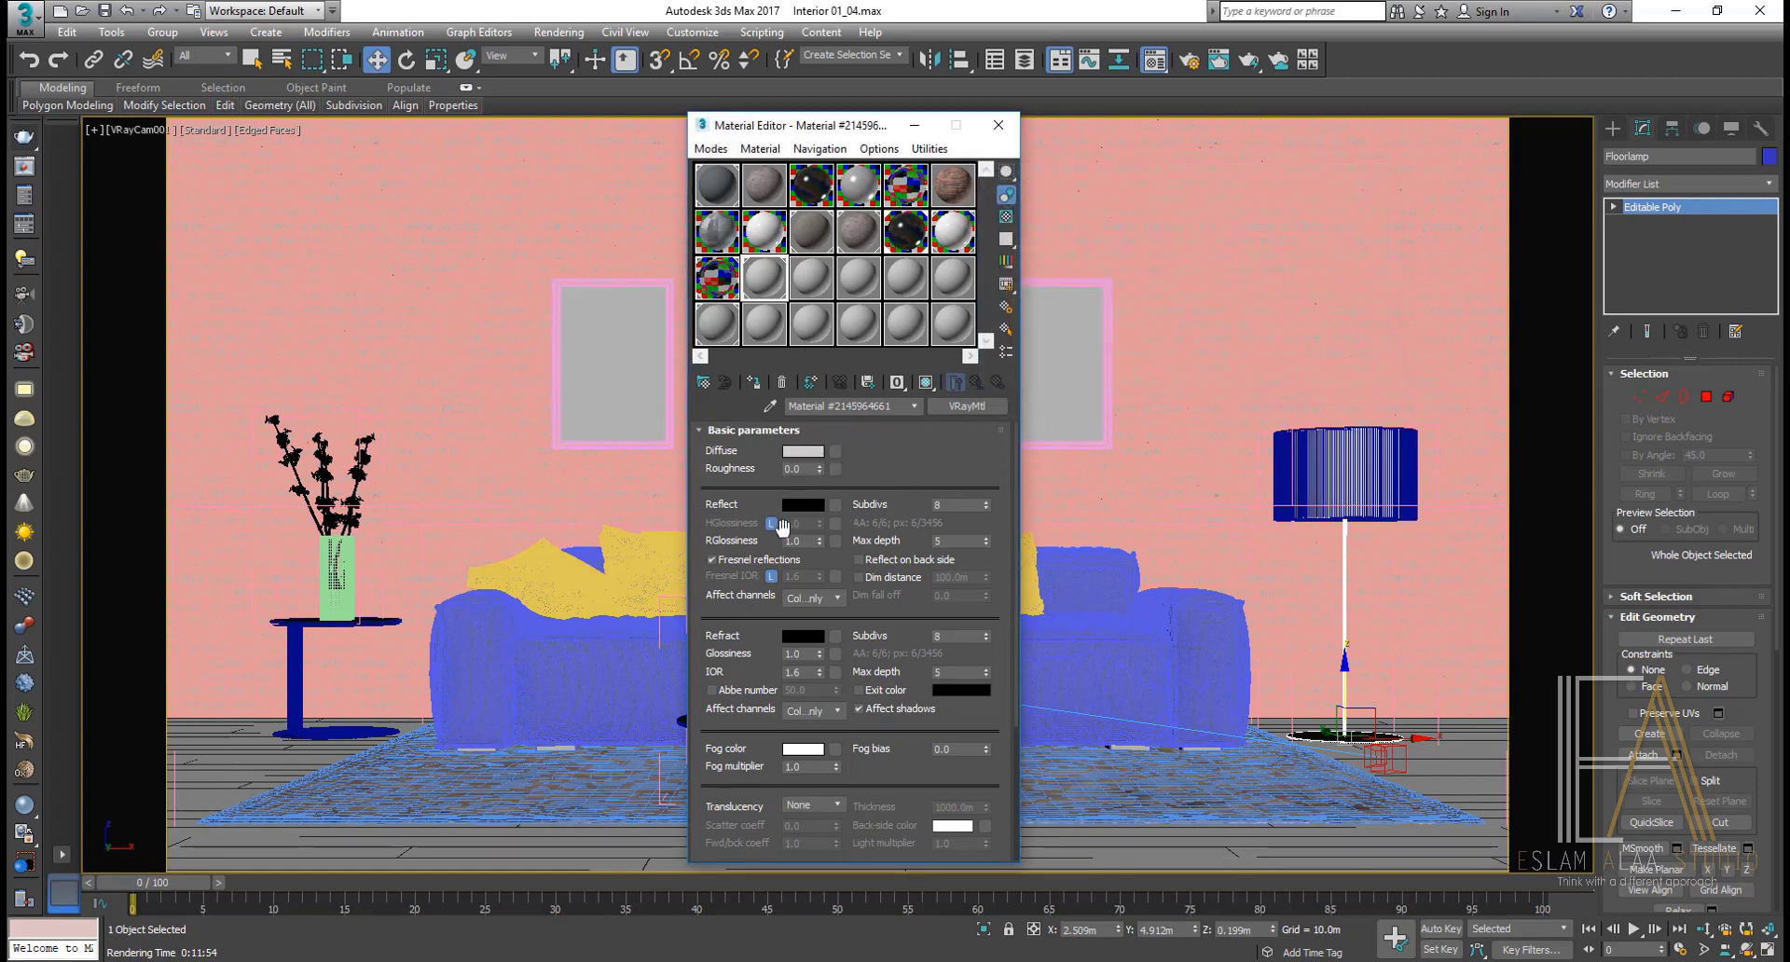
{"action": "left_click", "coordinate": [804, 506]}
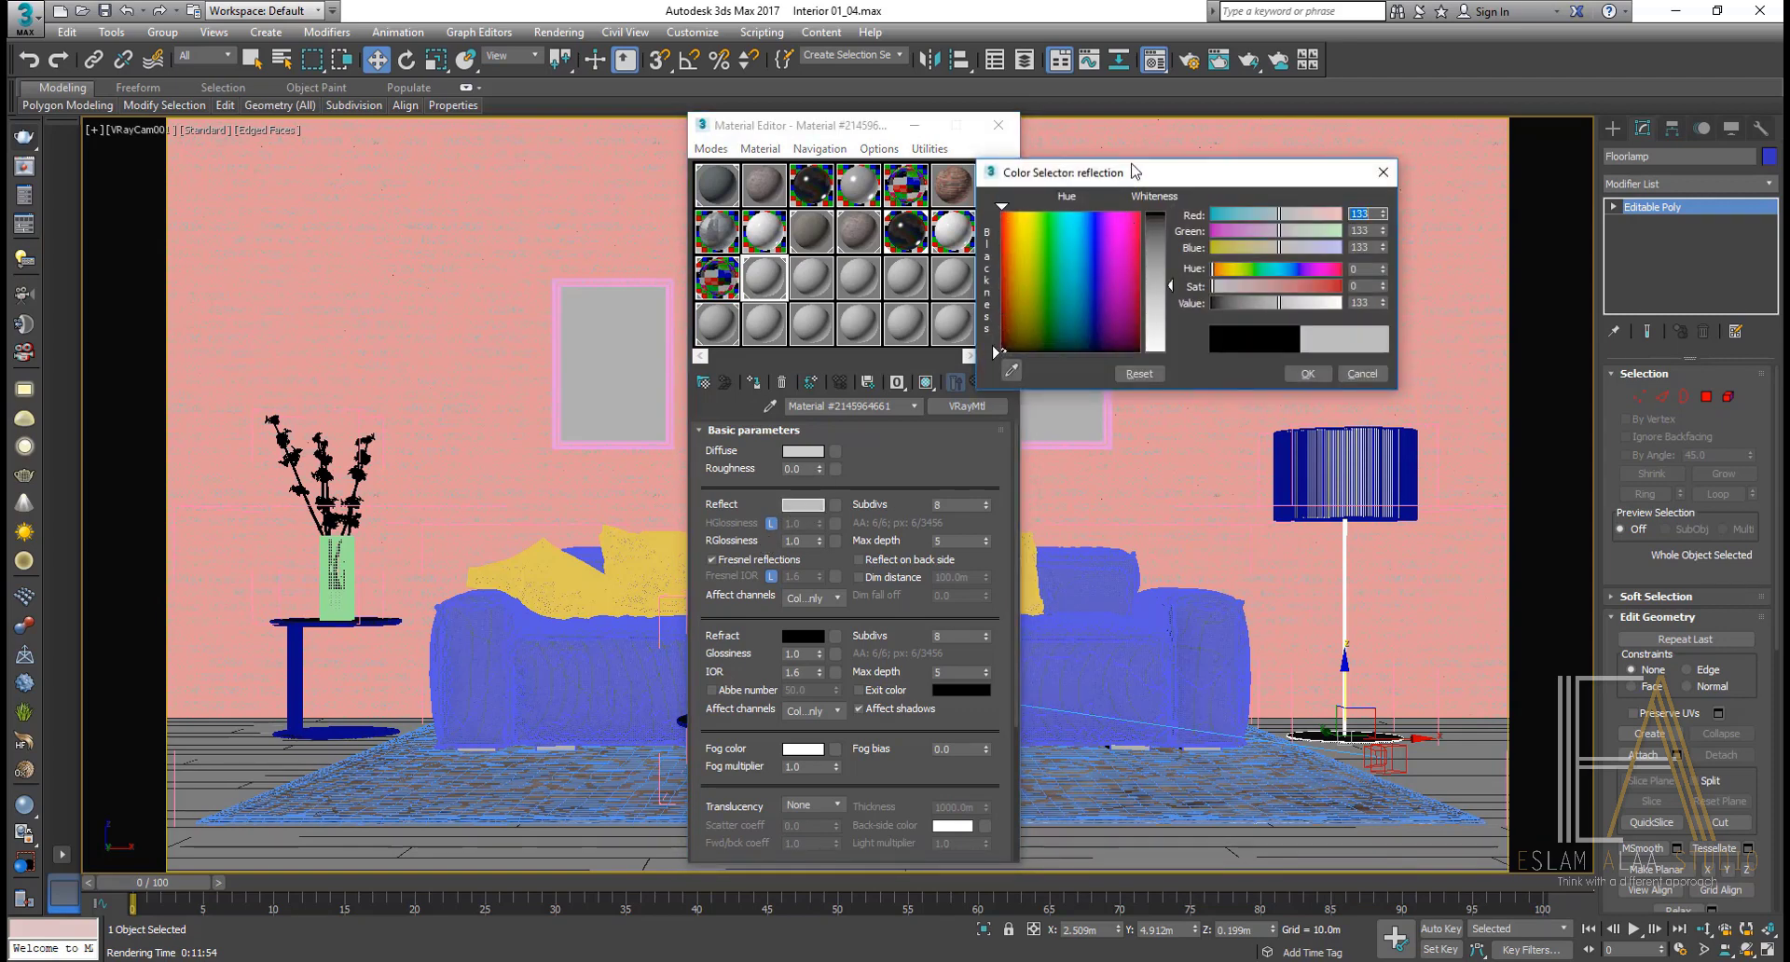
{"action": "left_click_drag", "start_coordinate": [1133, 171], "coordinate": [1318, 176]}
{"action": "double_click", "coordinate": [764, 288]}
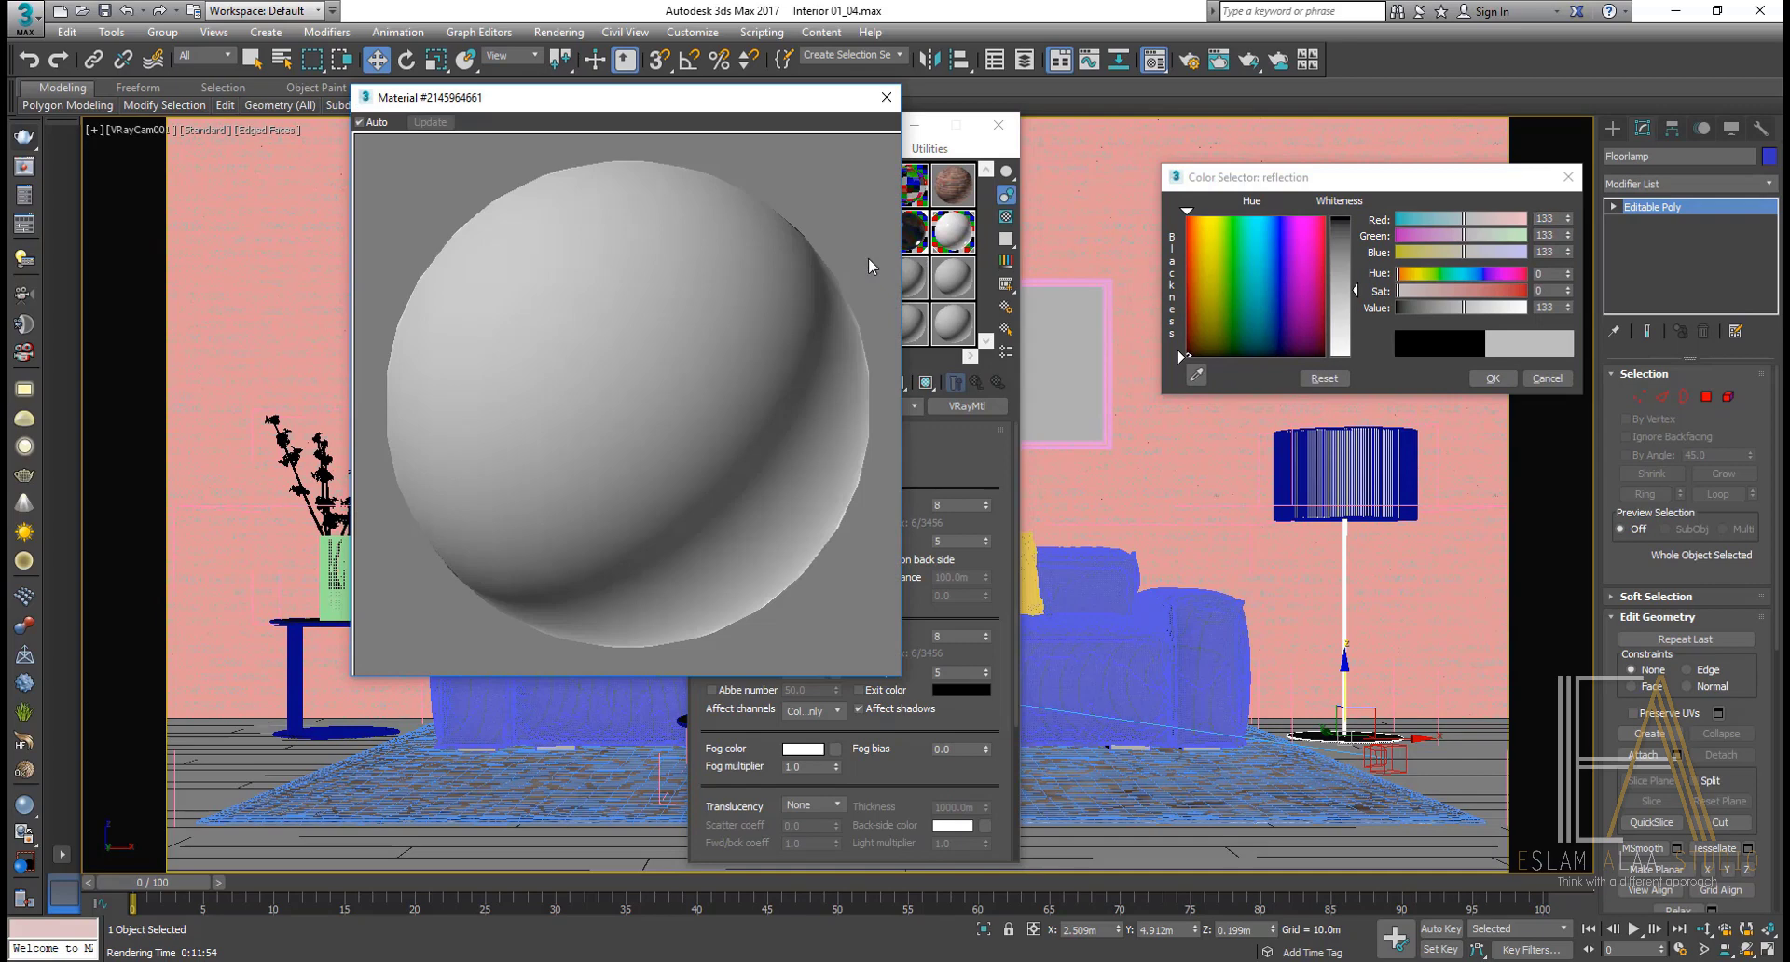
{"action": "left_click", "coordinate": [1006, 217]}
{"action": "left_click_drag", "start_coordinate": [733, 107], "coordinate": [499, 138]}
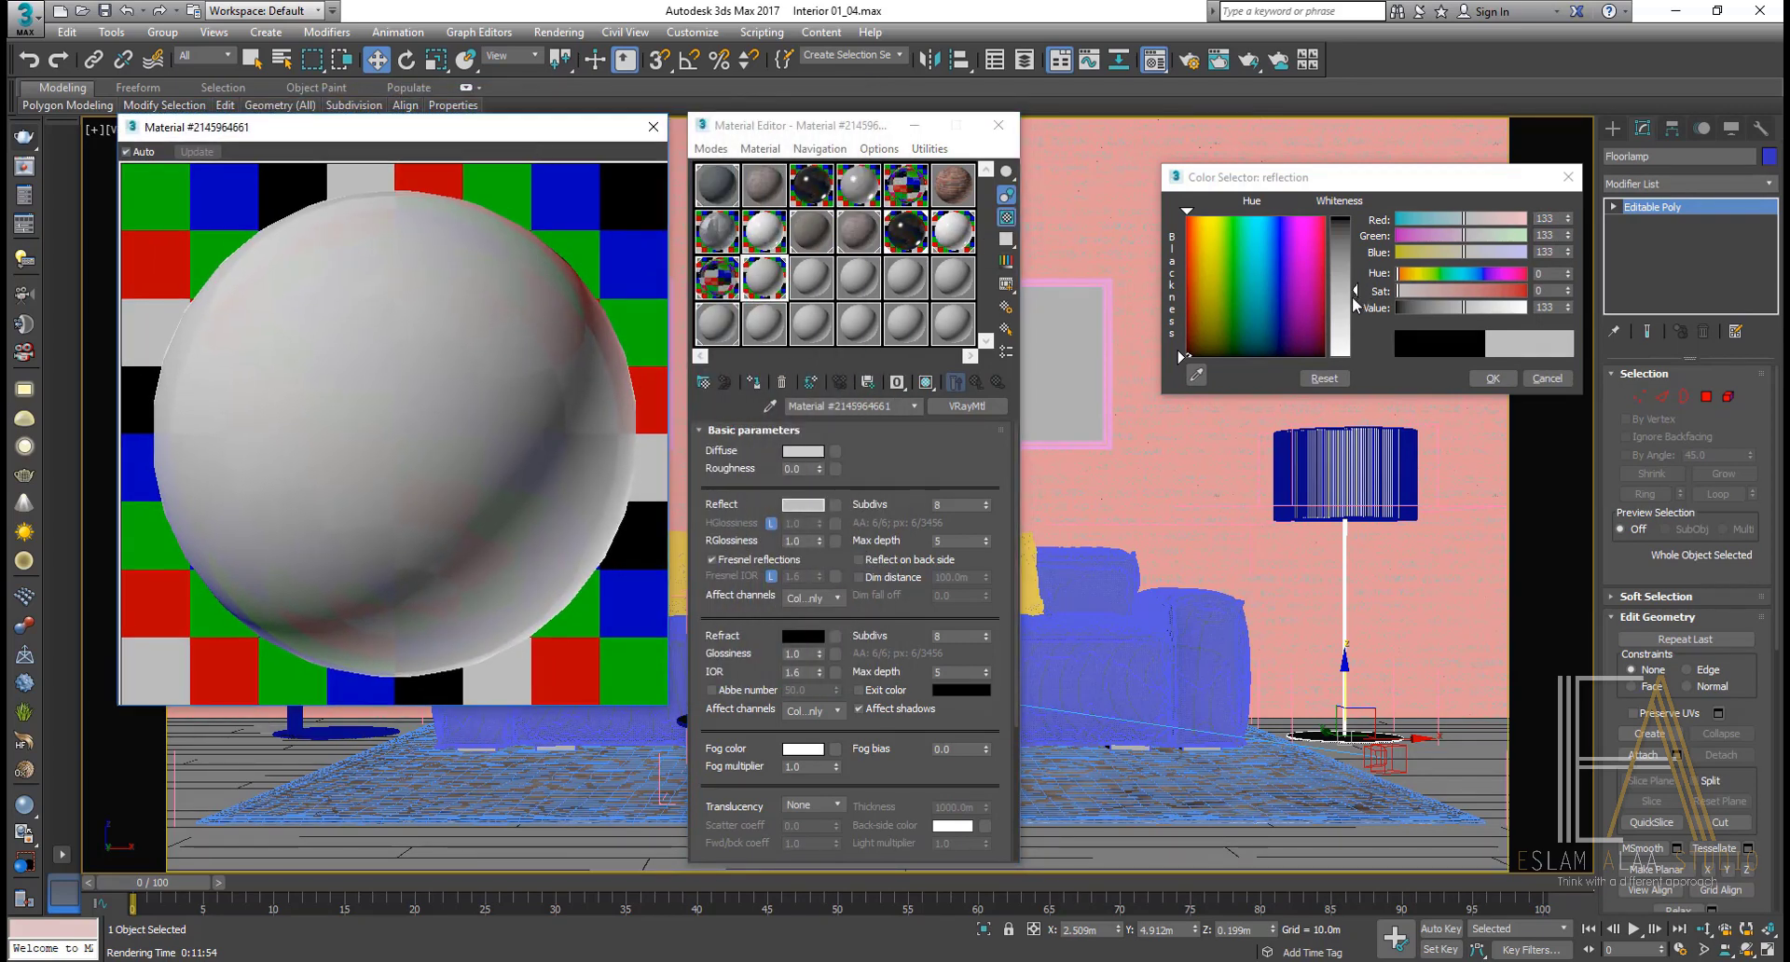
{"action": "left_click_drag", "start_coordinate": [1354, 300], "coordinate": [1357, 316]}
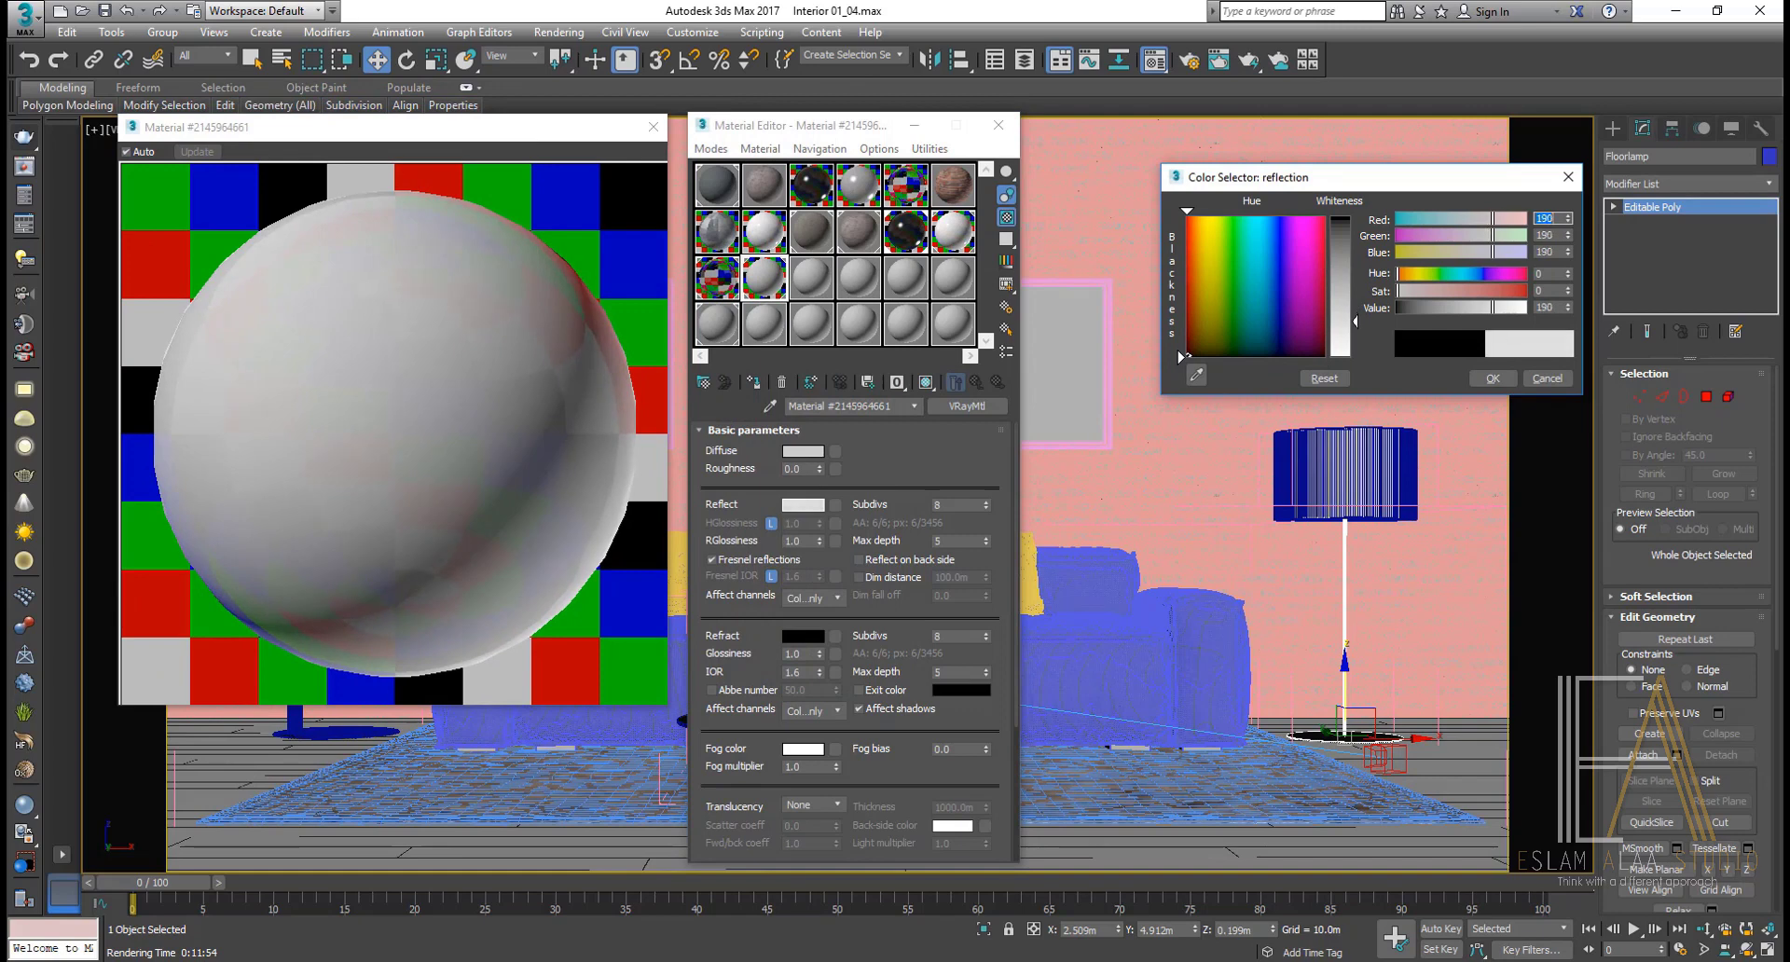
{"action": "left_click", "coordinate": [1489, 378]}
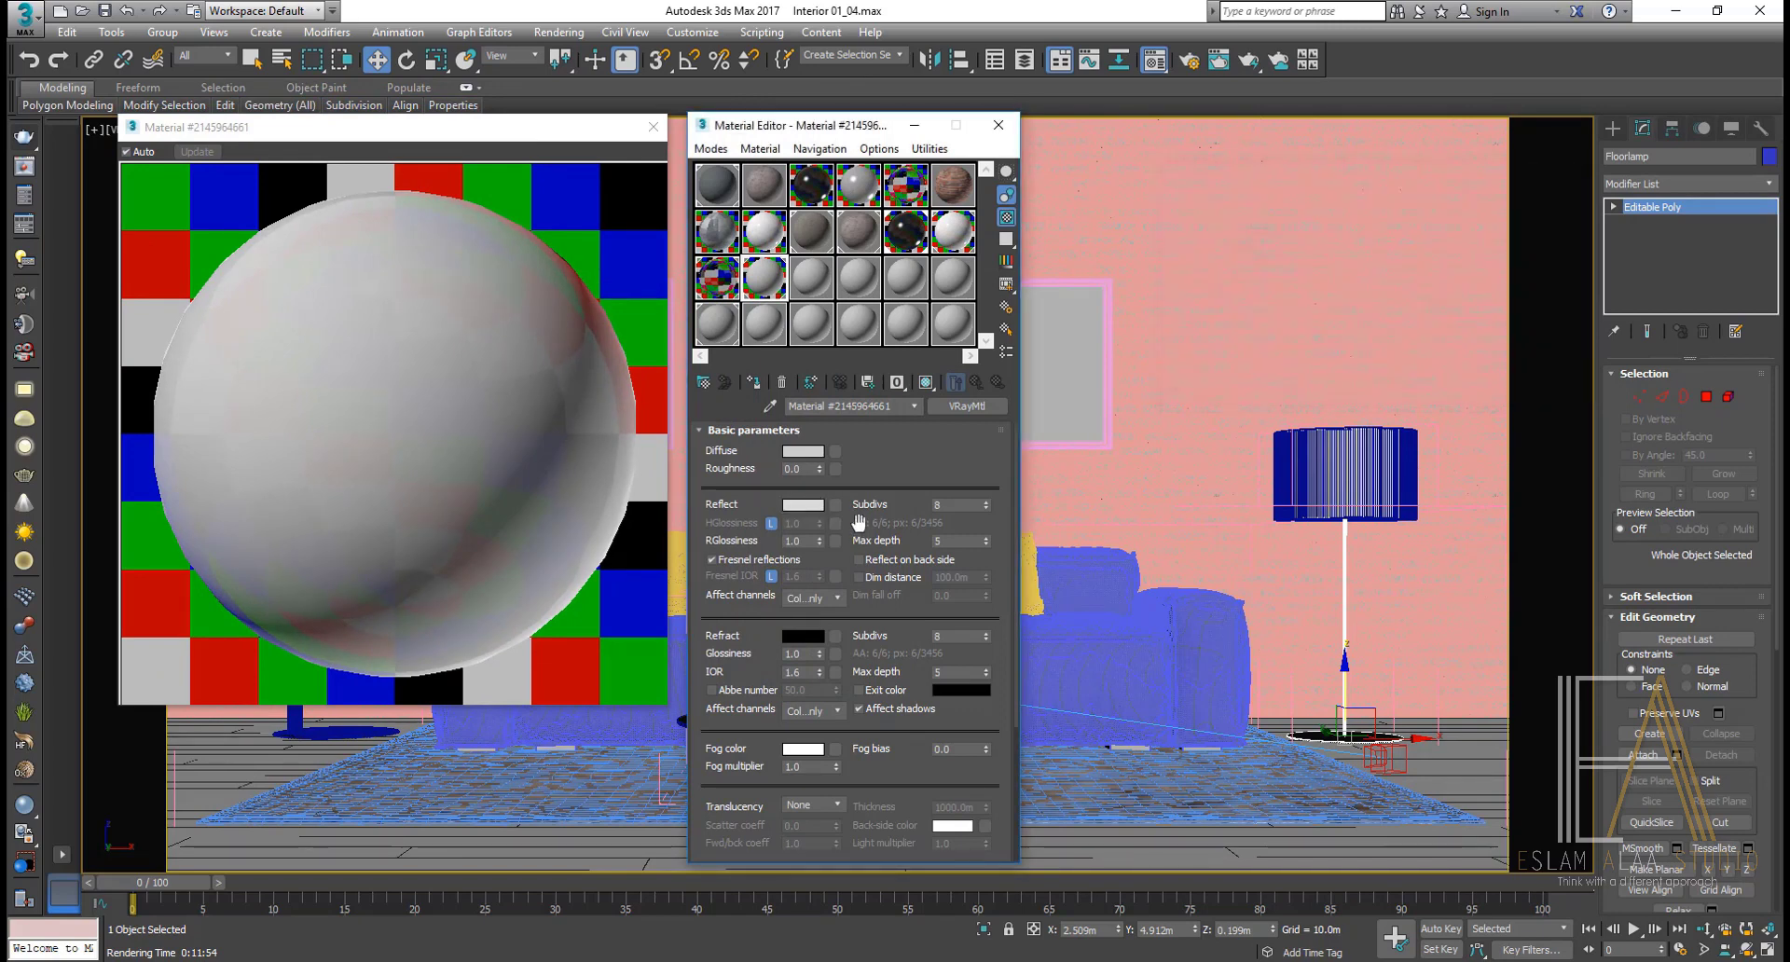
Step: Unlock Fresnel IOR at 1.8, set reflection glossiness 0.75 and 24 subdivs
{"action": "left_click", "coordinate": [773, 575]}
{"action": "left_click_drag", "start_coordinate": [792, 576], "coordinate": [823, 580]}
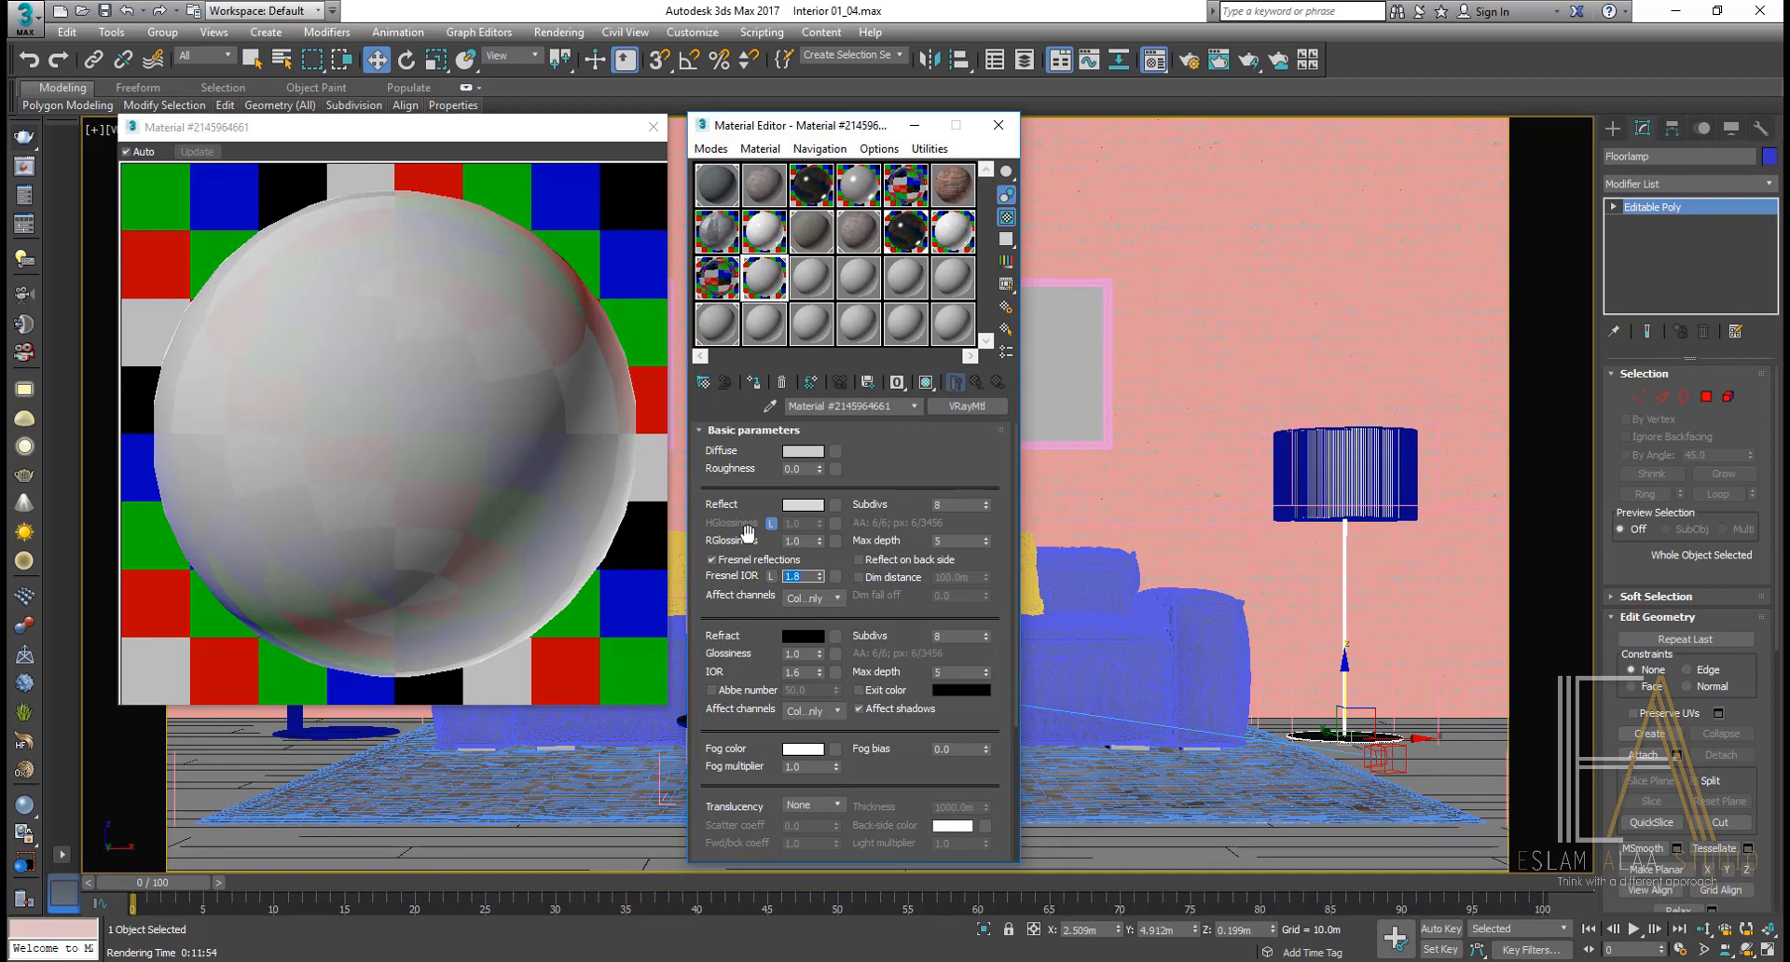
{"action": "left_click_drag", "start_coordinate": [806, 541], "coordinate": [757, 538]}
{"action": "type", "text": "0.75"}
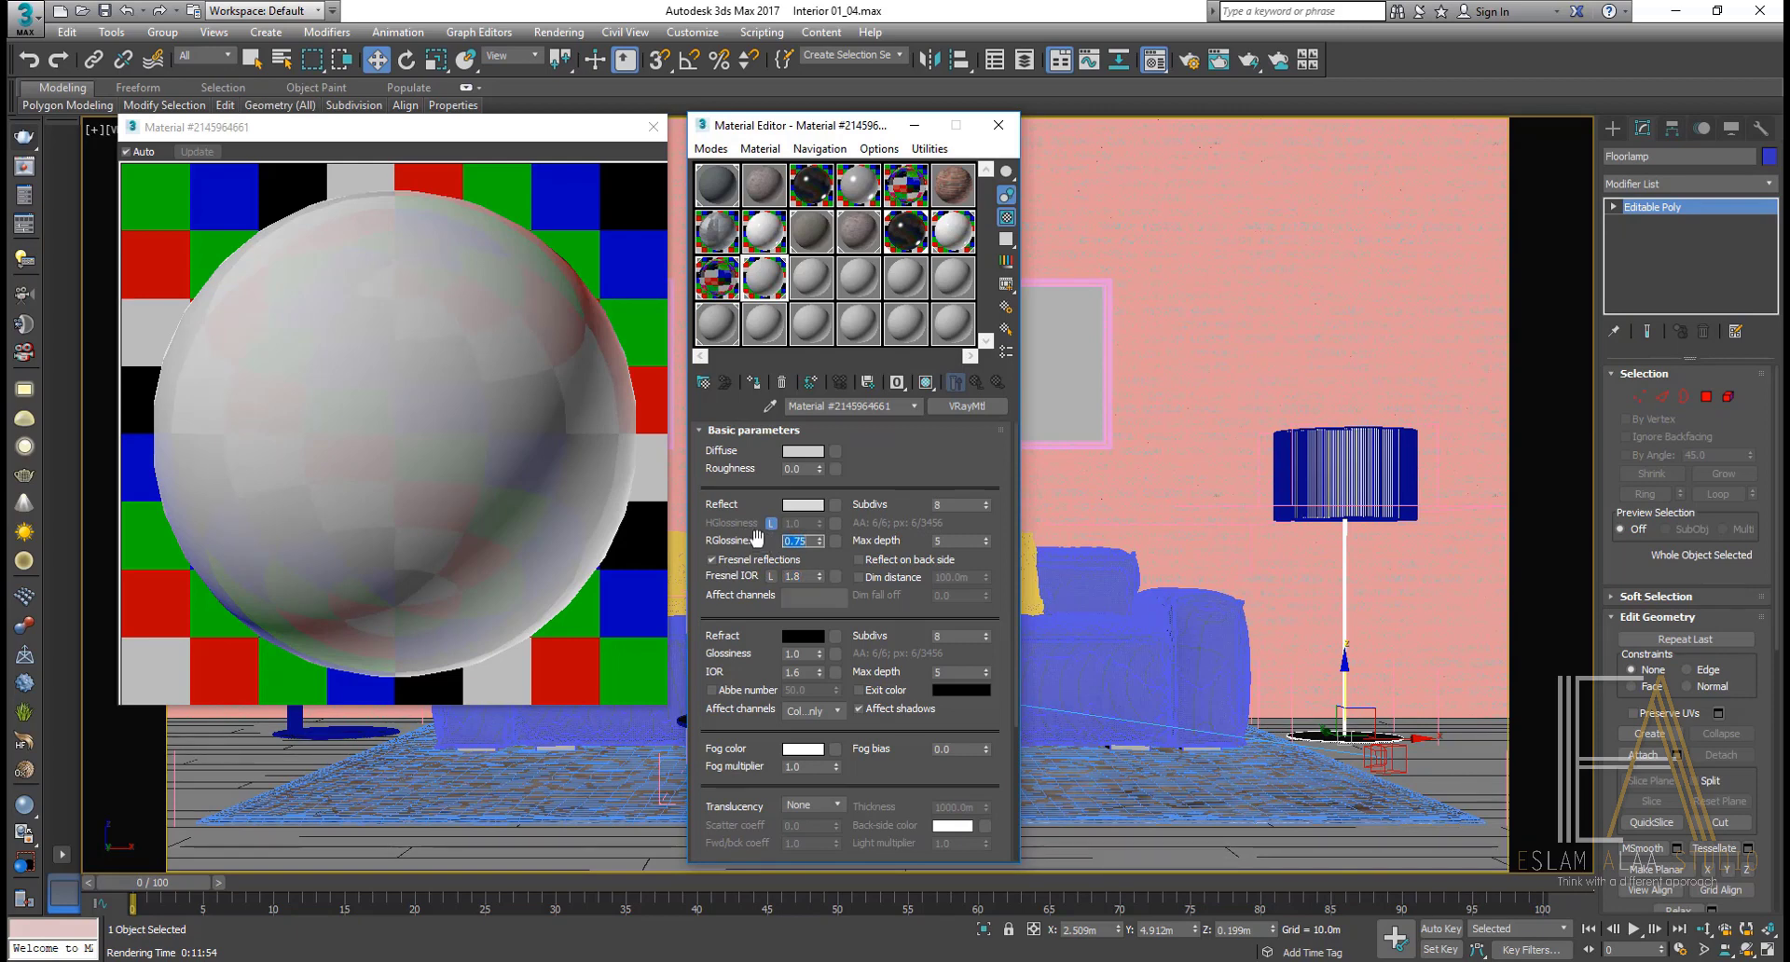
{"action": "key", "text": "Return"}
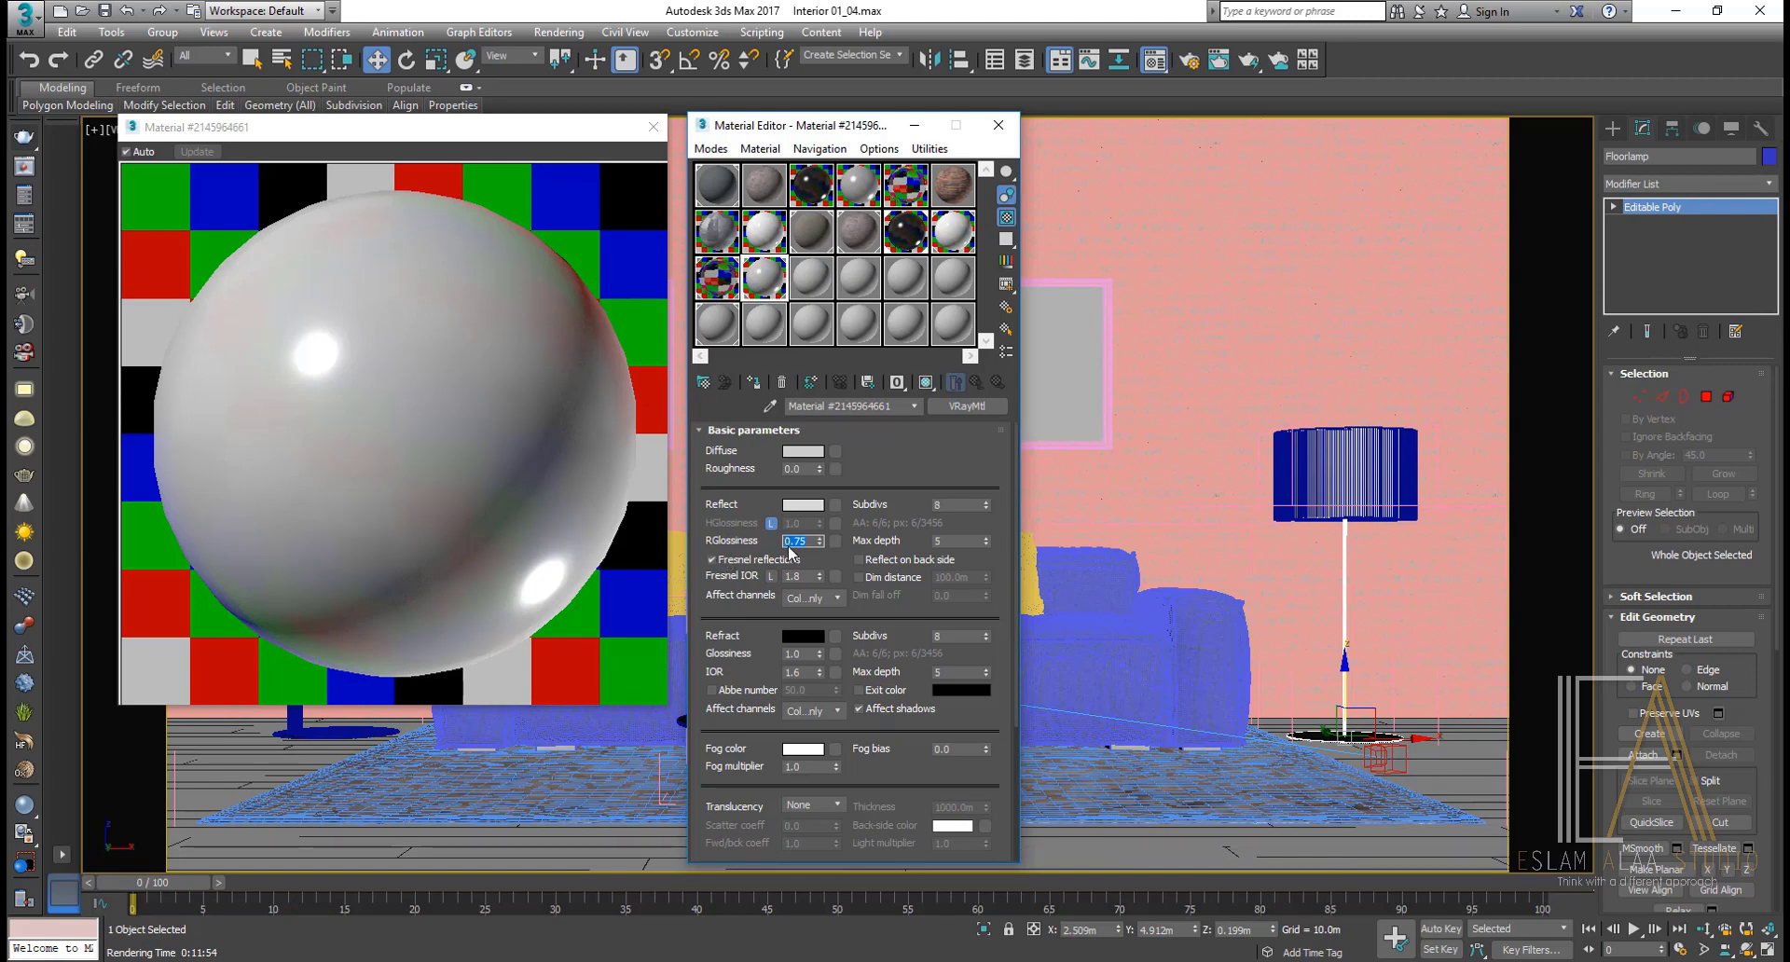
{"action": "double_click", "coordinate": [936, 504]}
{"action": "type", "text": "3"}
{"action": "double_click", "coordinate": [928, 504]}
{"action": "type", "text": "8"}
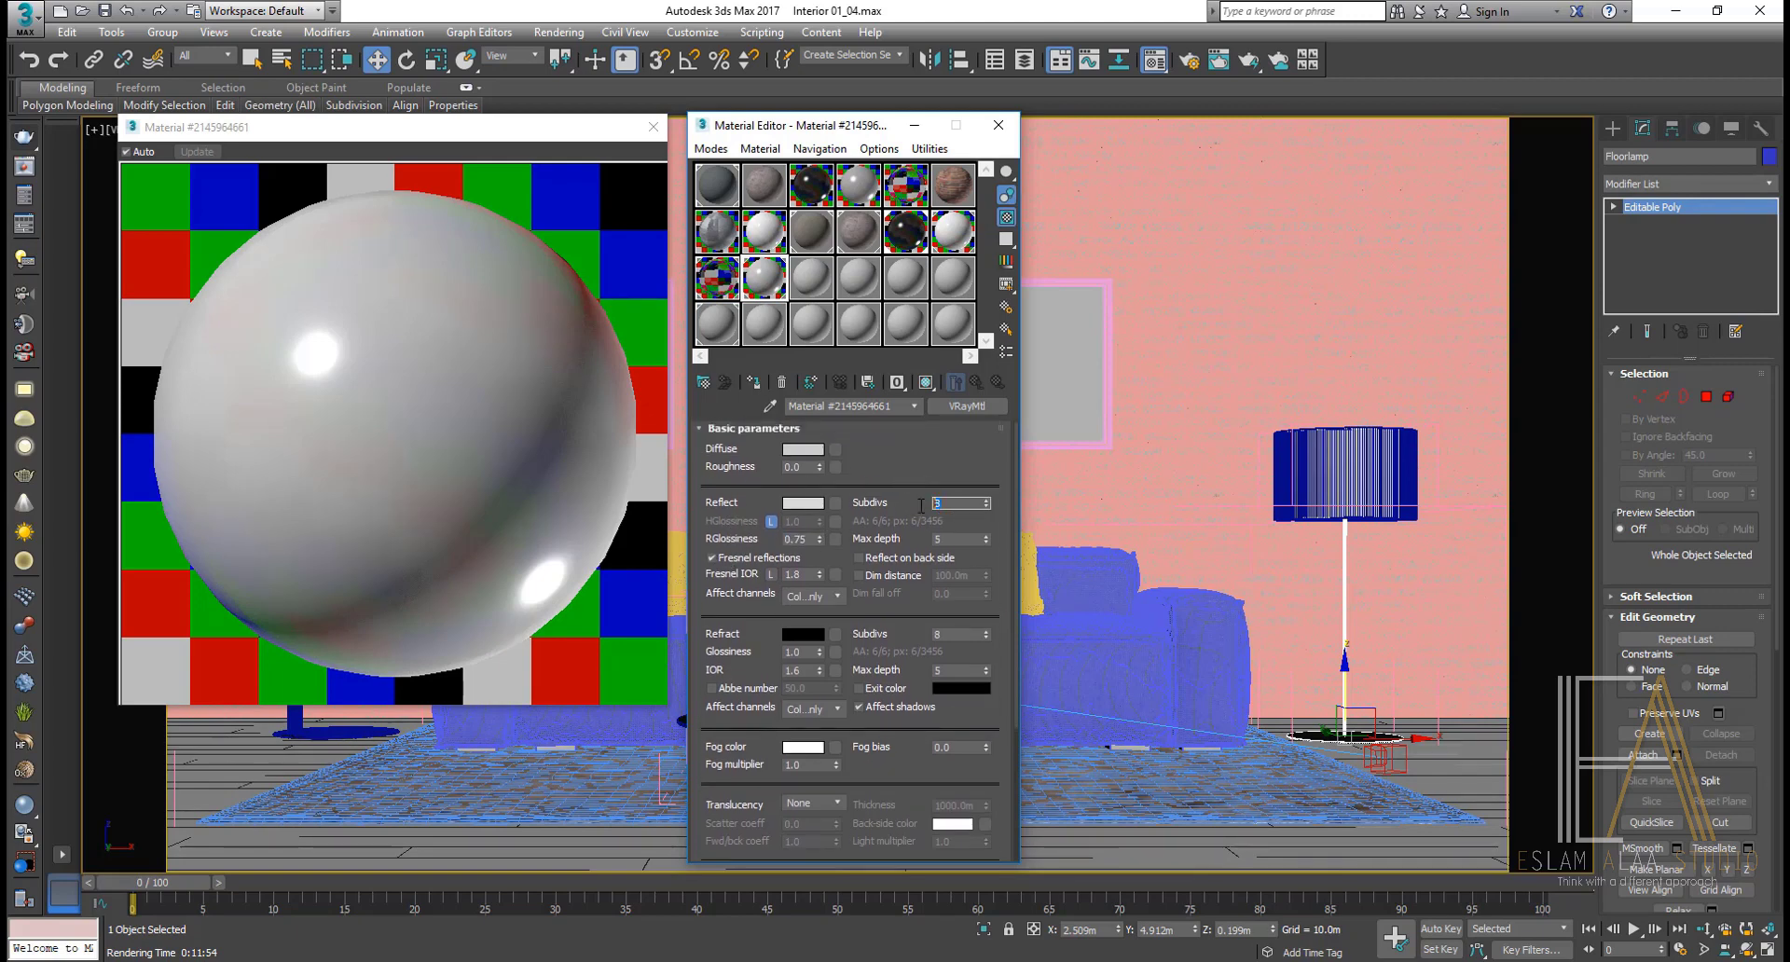
{"action": "type", "text": "24"}
{"action": "scroll", "coordinate": [783, 550], "scroll_direction": "down", "scroll_amount": 3}
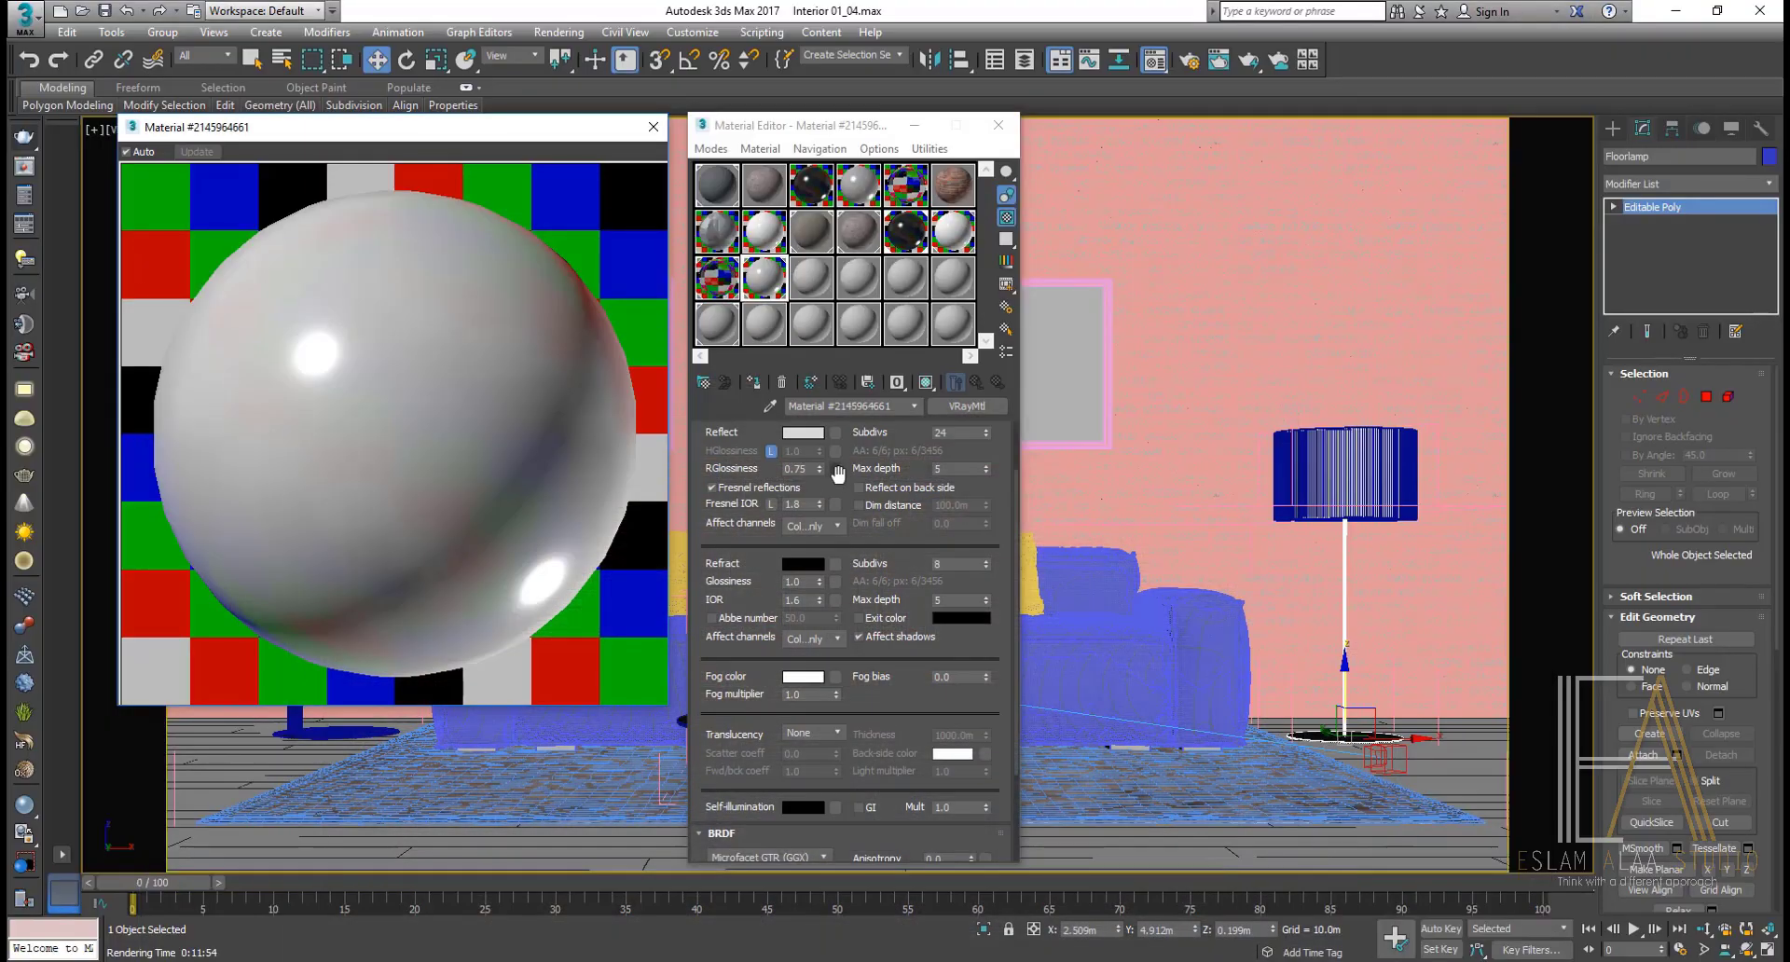
Step: Set the refraction colour to grey 60
{"action": "left_click", "coordinate": [803, 566]}
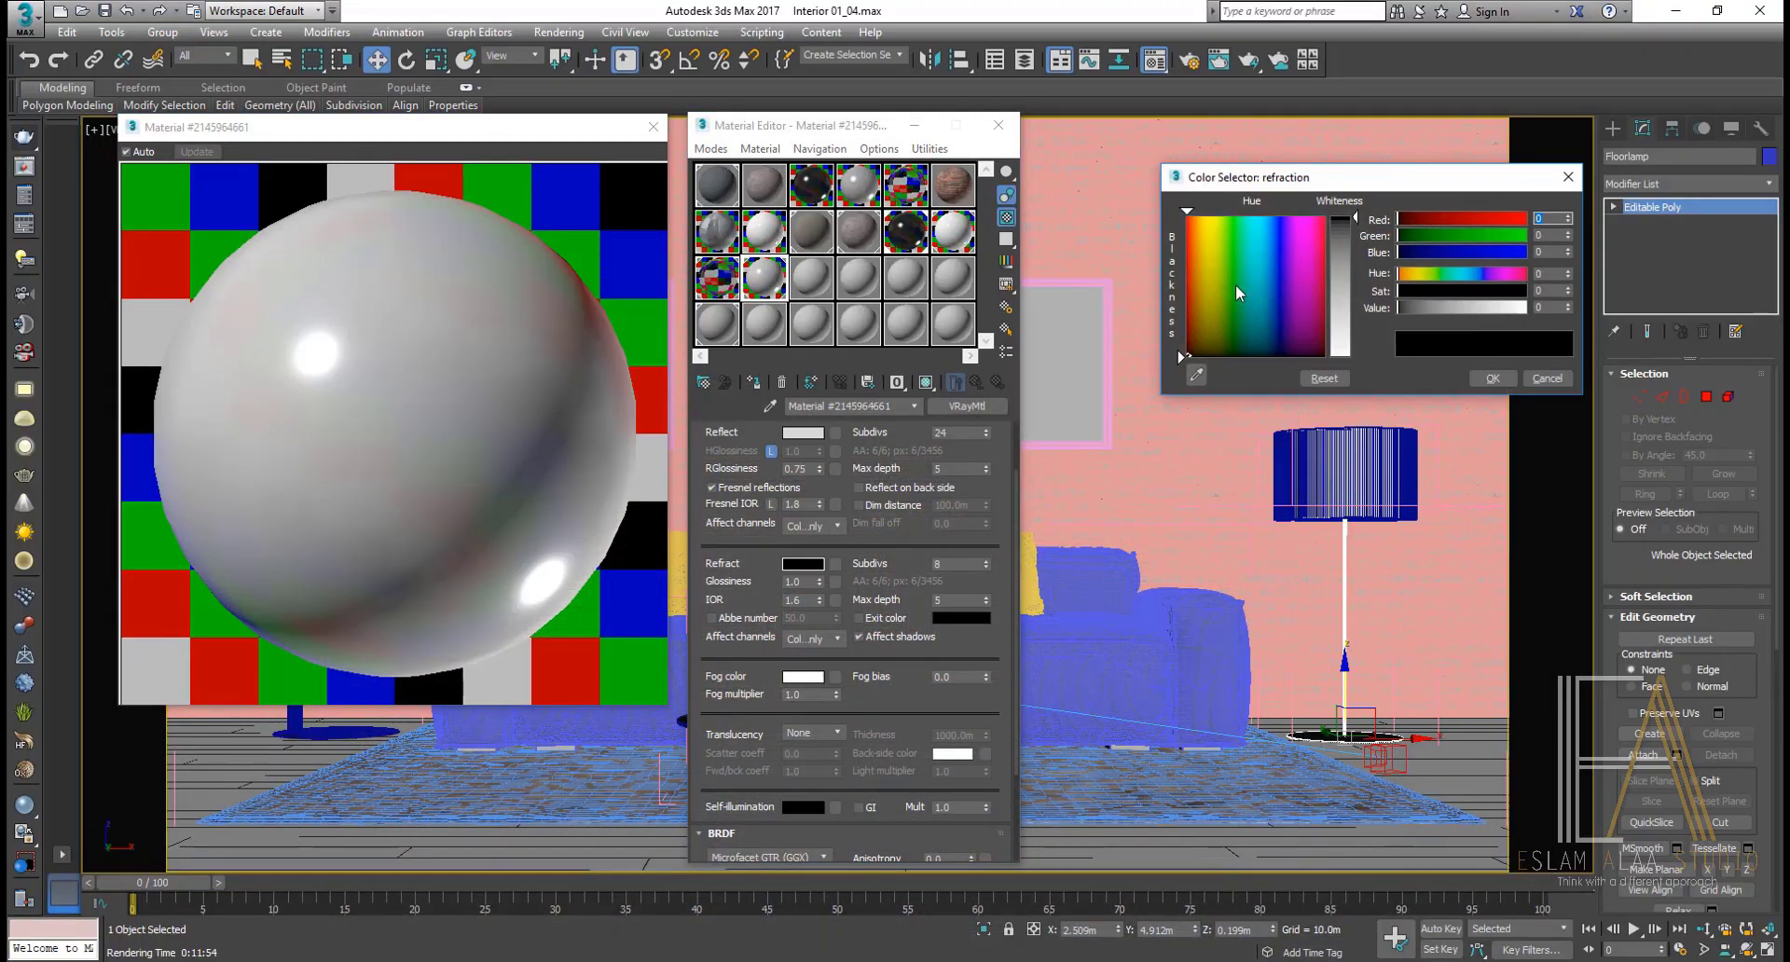
{"action": "left_click_drag", "start_coordinate": [1346, 218], "coordinate": [1346, 251]}
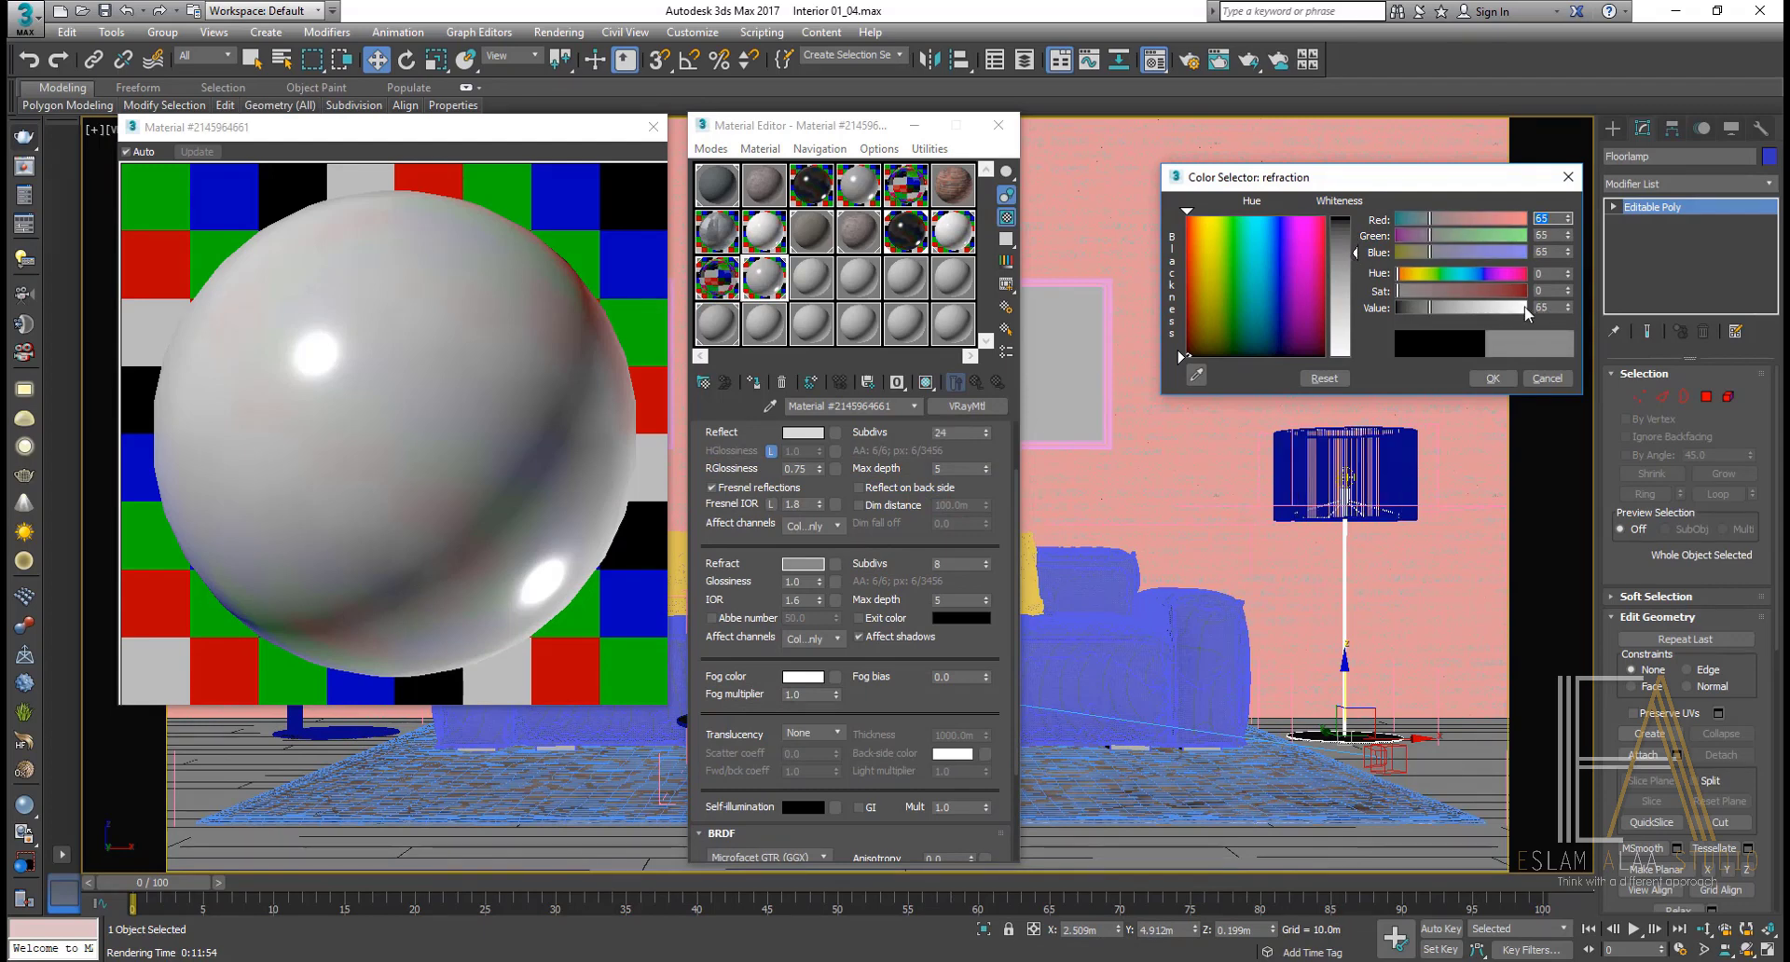
{"action": "key", "text": "Tab"}
{"action": "key", "text": "Tab"}
{"action": "key", "text": "Tab"}
{"action": "type", "text": "60"}
{"action": "key", "text": "Return"}
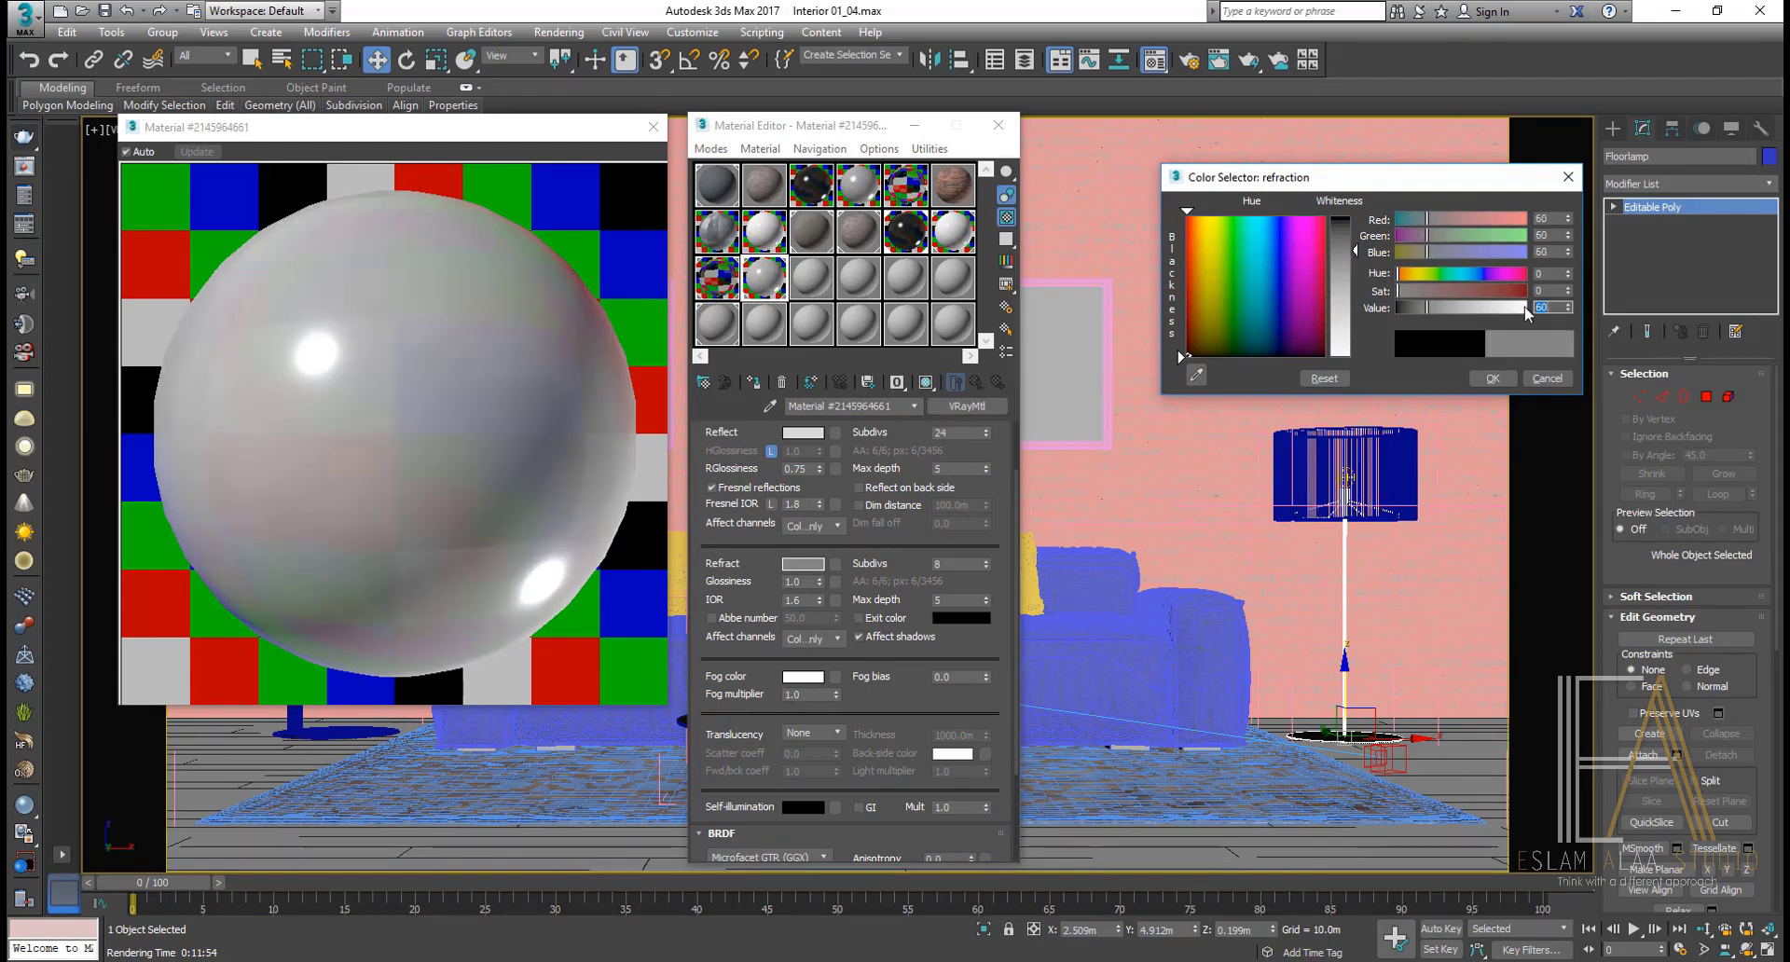
{"action": "left_click", "coordinate": [1491, 378]}
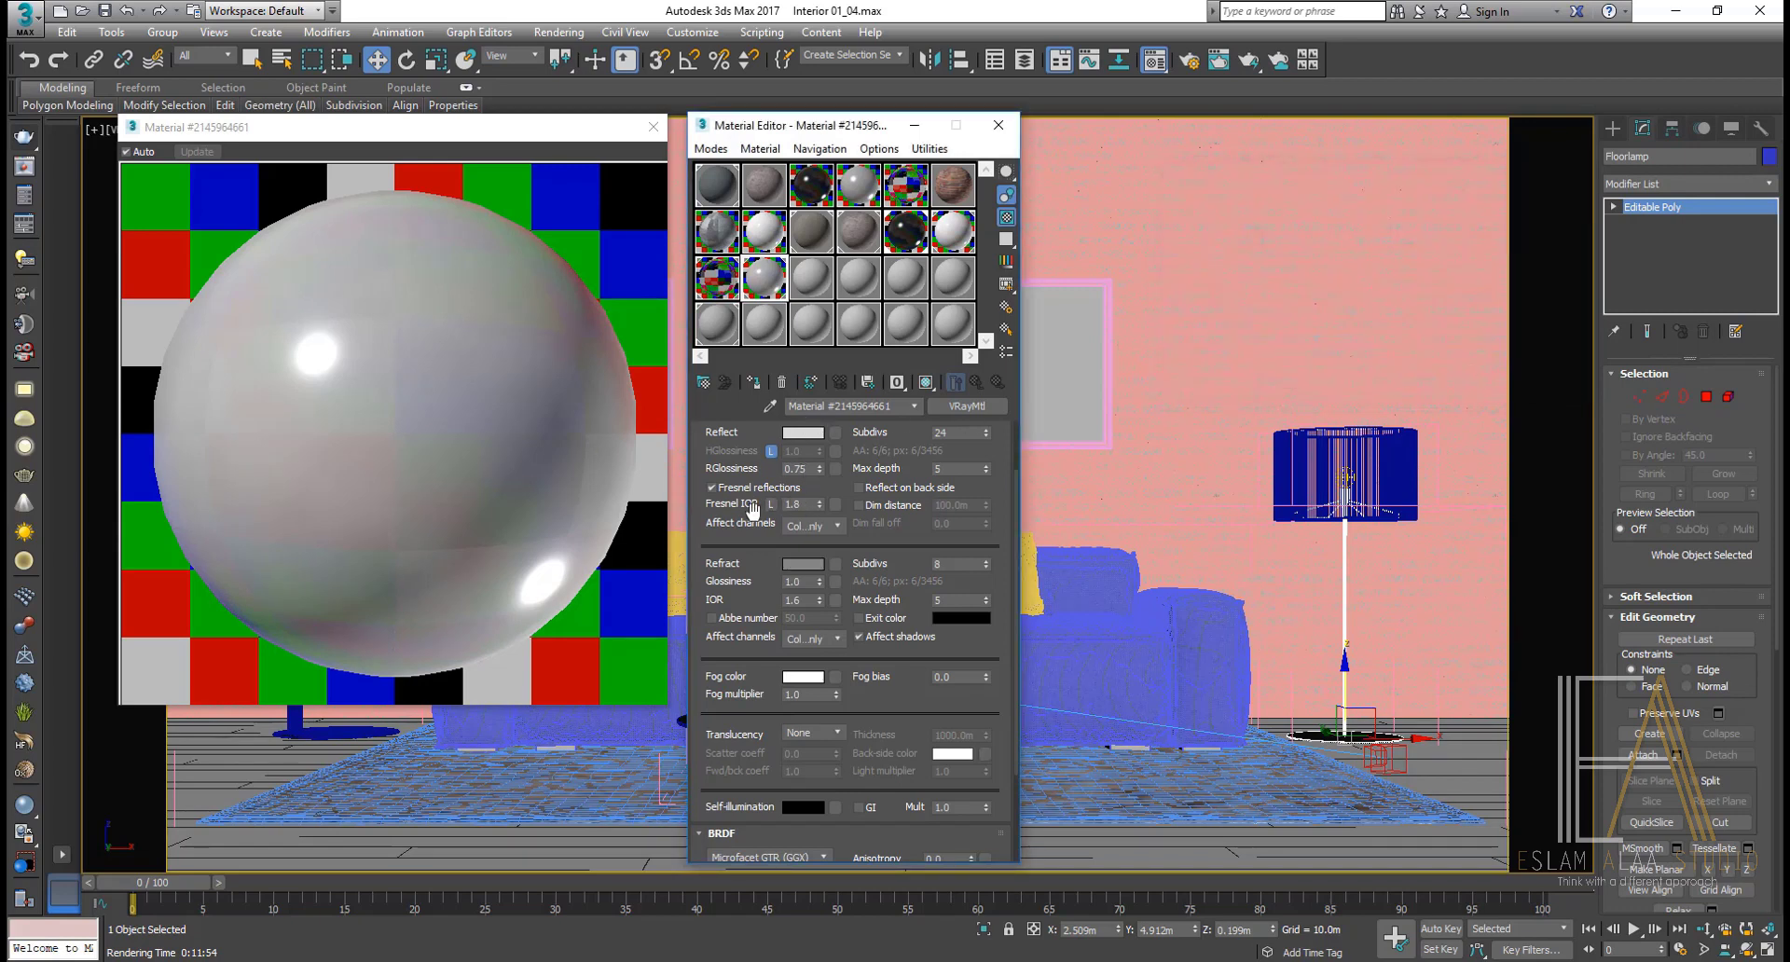
Step: Set refraction IOR 1.1, glossiness 0.6 and 32 subdivs
{"action": "double_click", "coordinate": [798, 601]}
{"action": "type", "text": "1.1"}
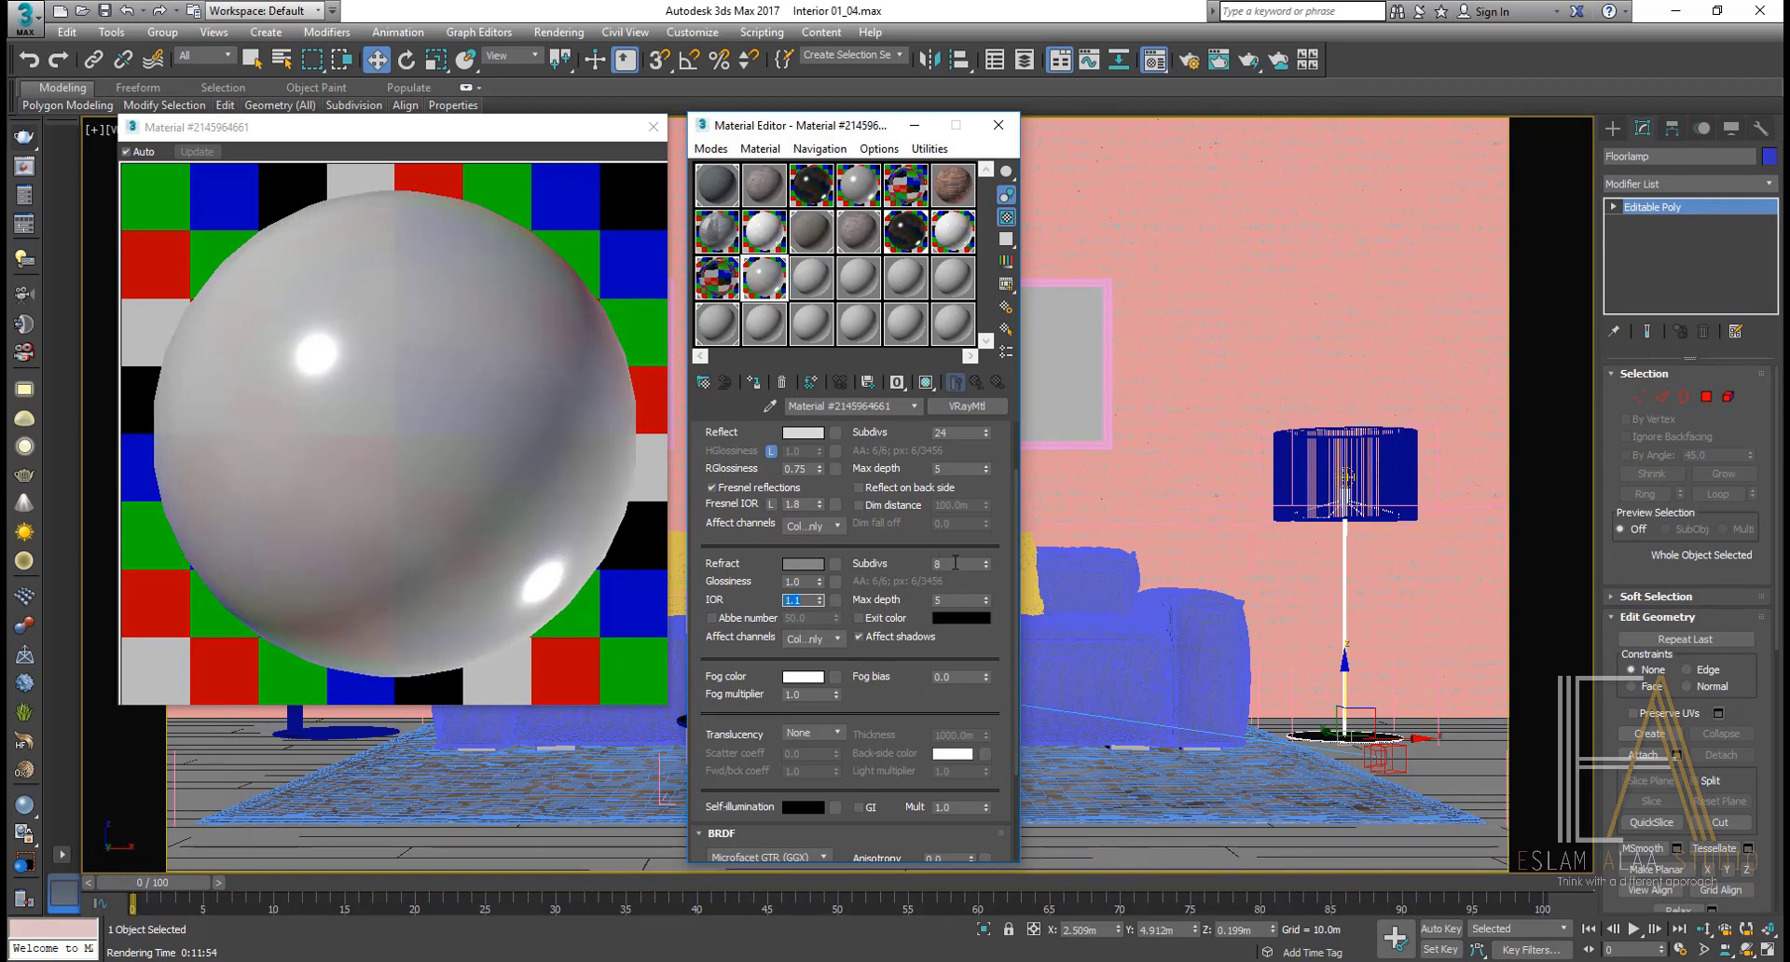
{"action": "double_click", "coordinate": [785, 581]}
{"action": "key", "text": "Return"}
{"action": "double_click", "coordinate": [943, 564]}
{"action": "type", "text": "3"}
{"action": "type", "text": "3"}
{"action": "left_click_drag", "start_coordinate": [744, 569], "coordinate": [740, 559]}
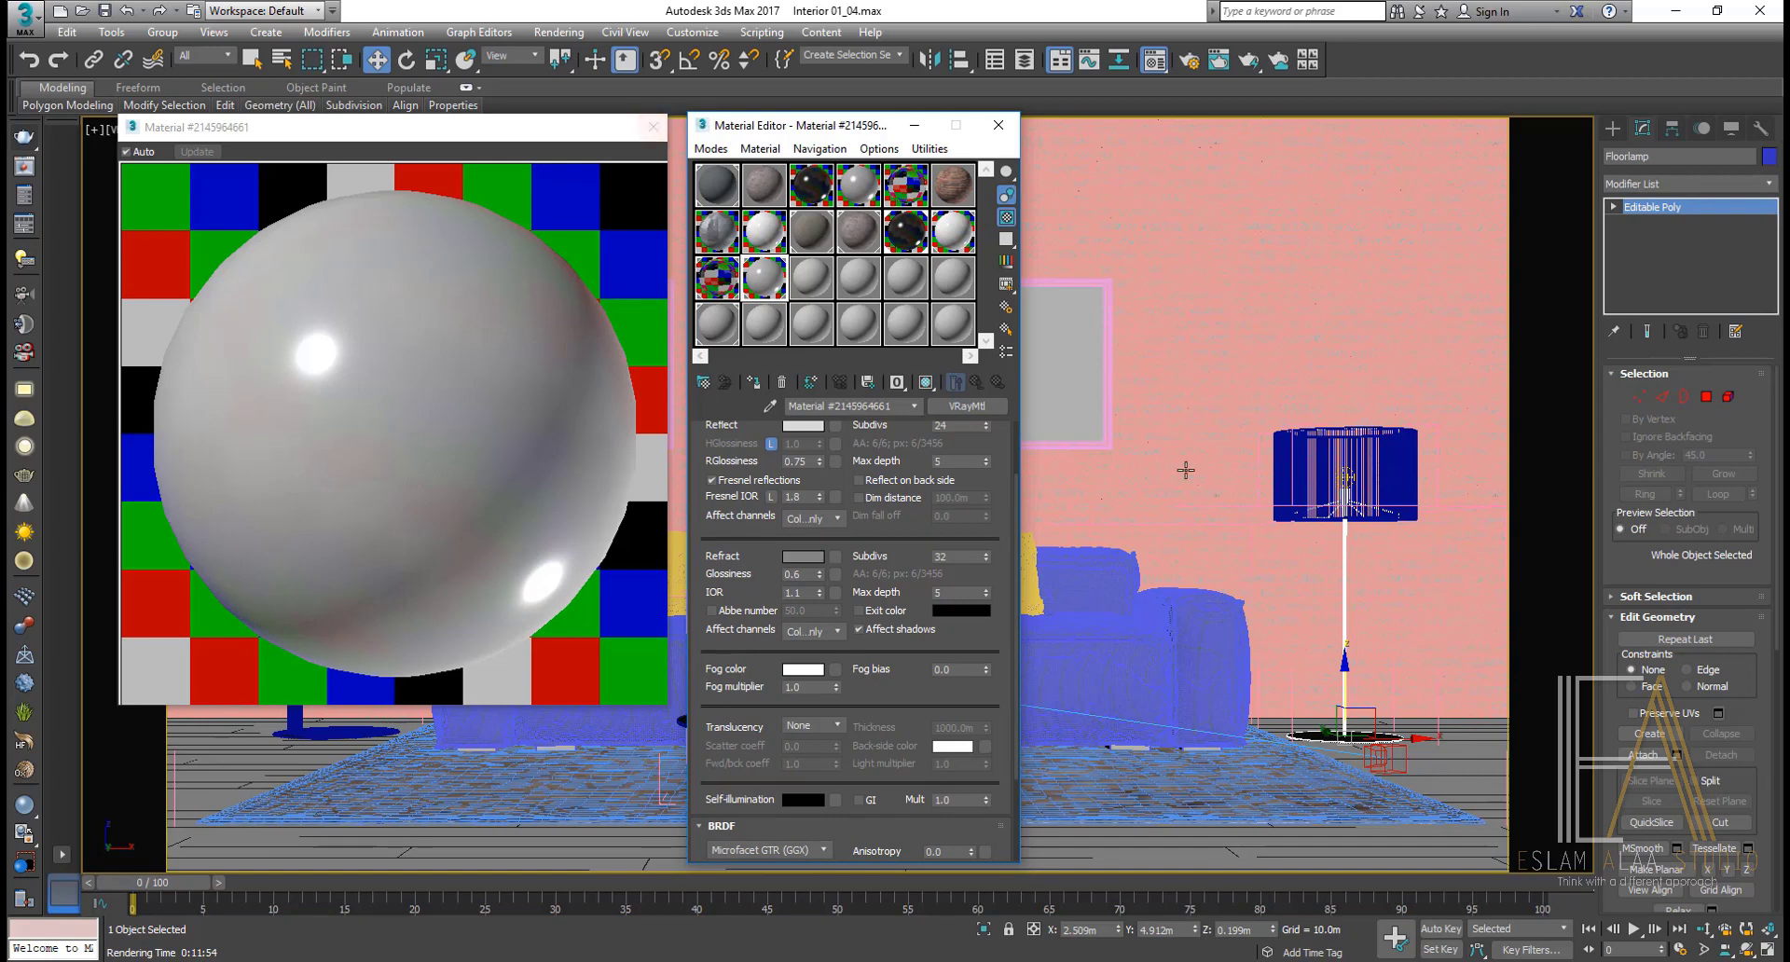
Step: Assign the semi-transparent material to the lampshade and close the enlarged preview
{"action": "left_click", "coordinate": [1327, 443]}
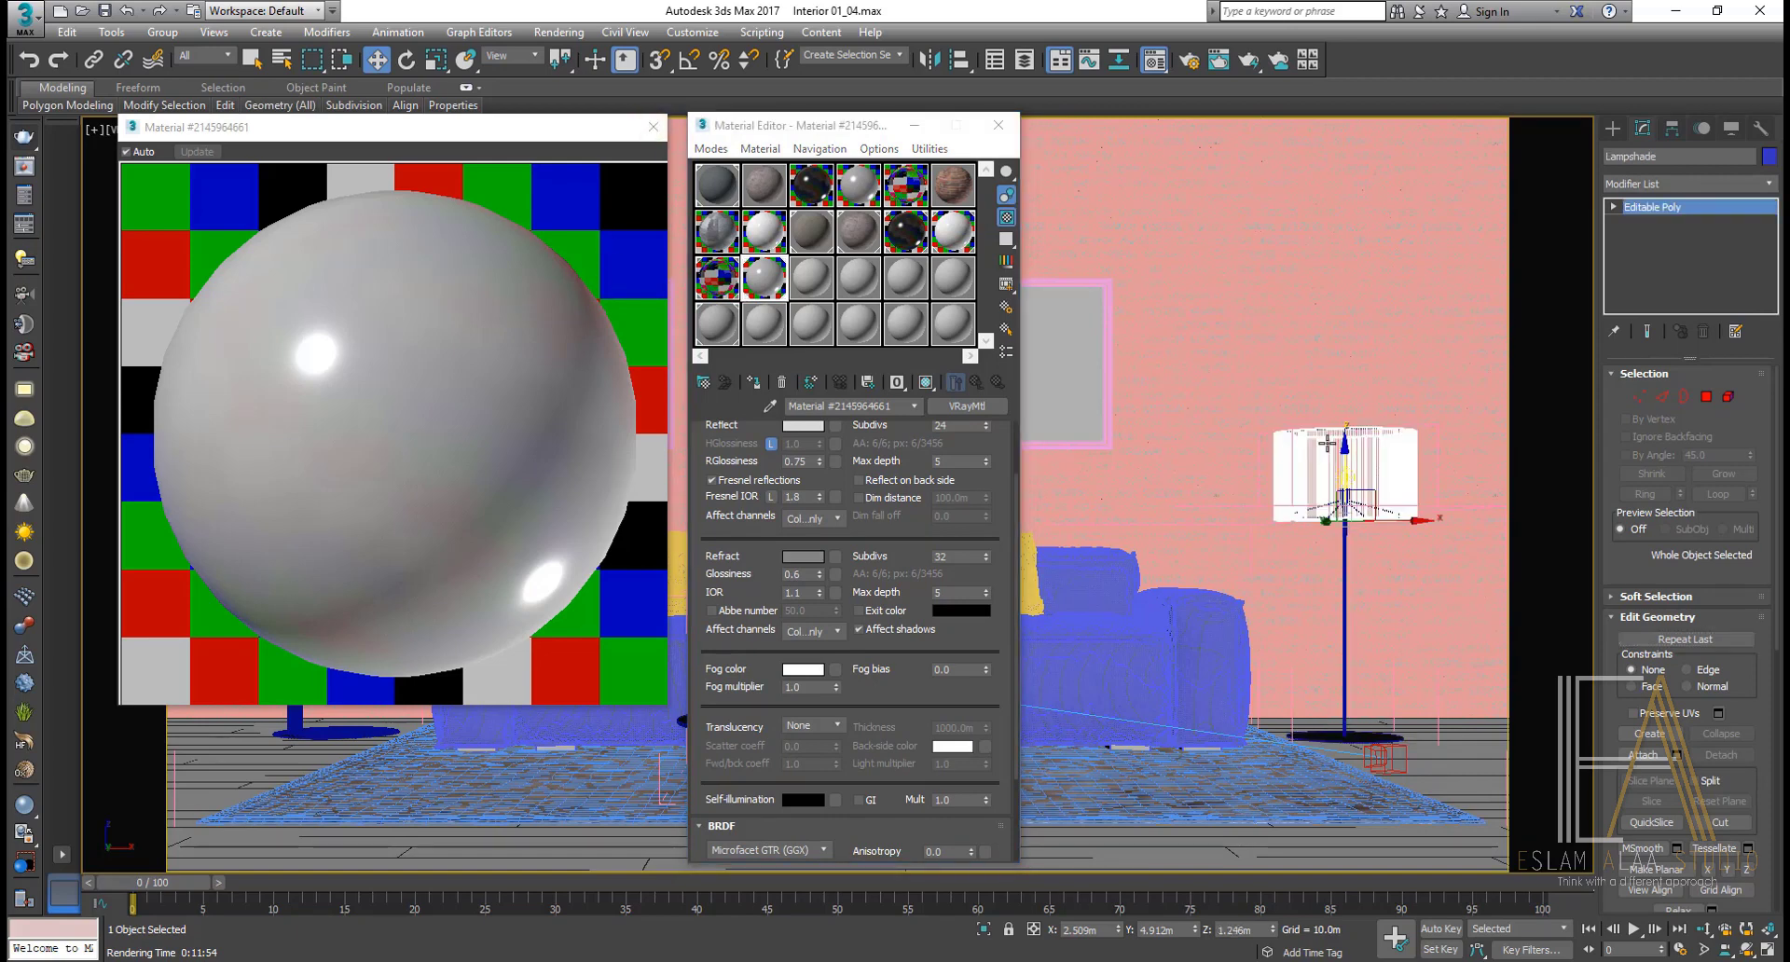
{"action": "left_click", "coordinate": [763, 385]}
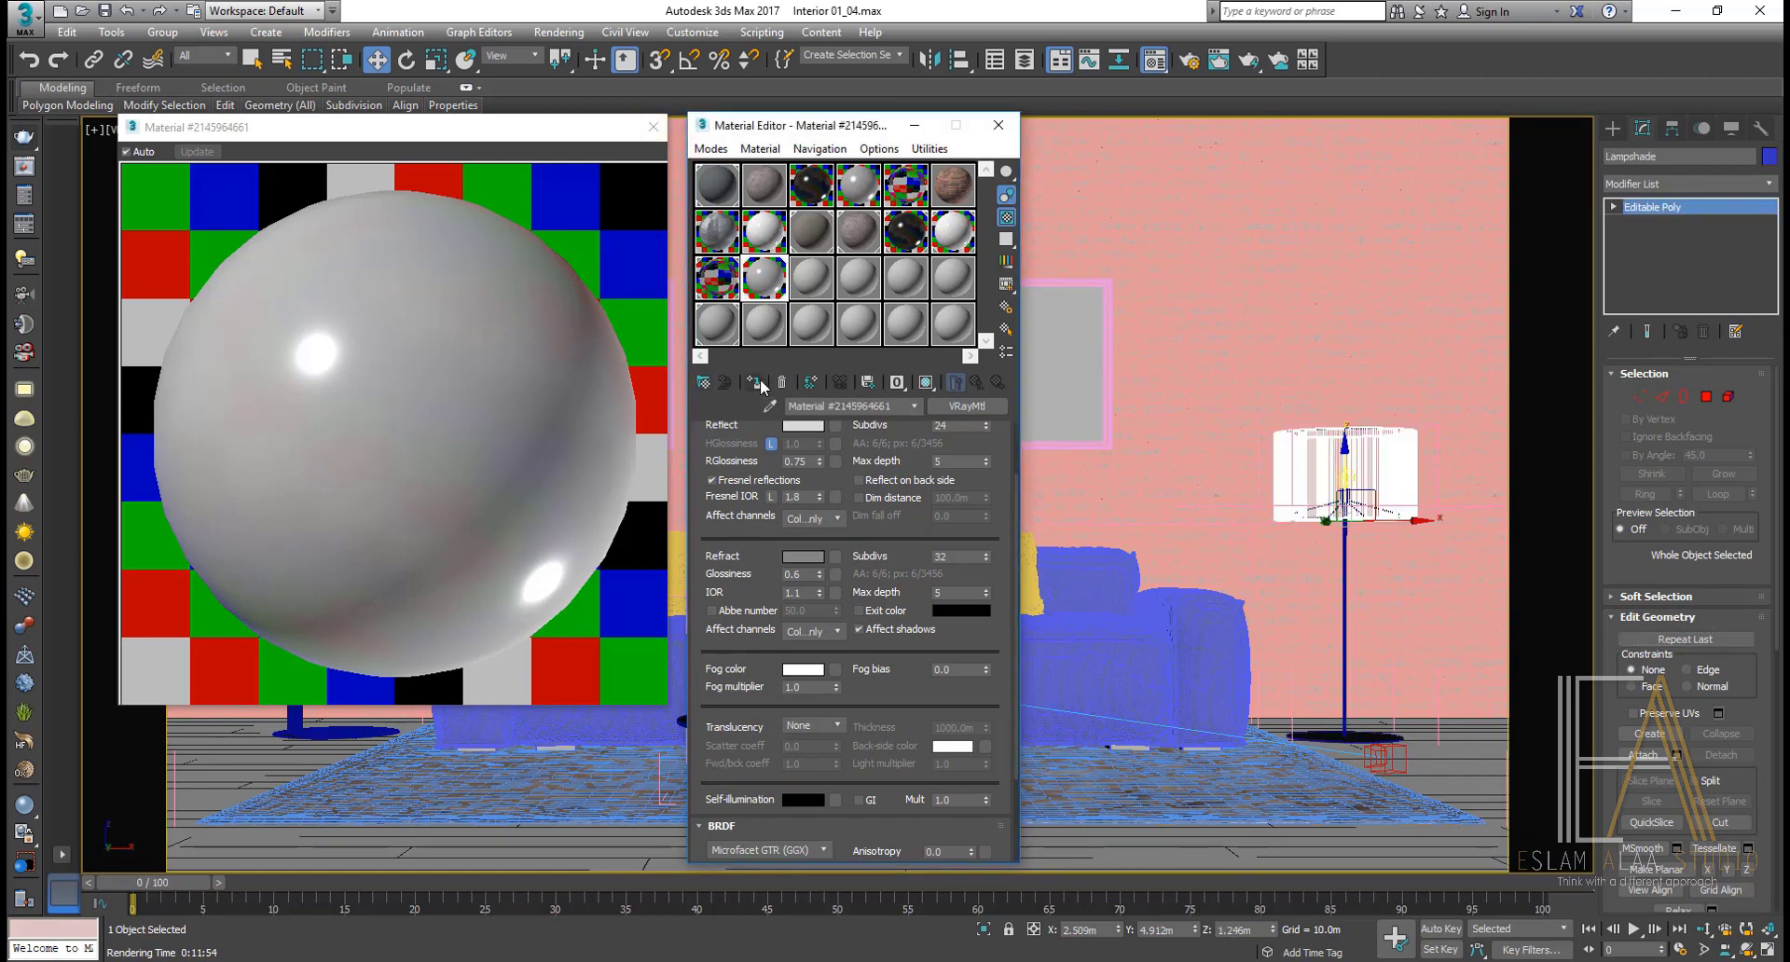
{"action": "left_click", "coordinate": [652, 126]}
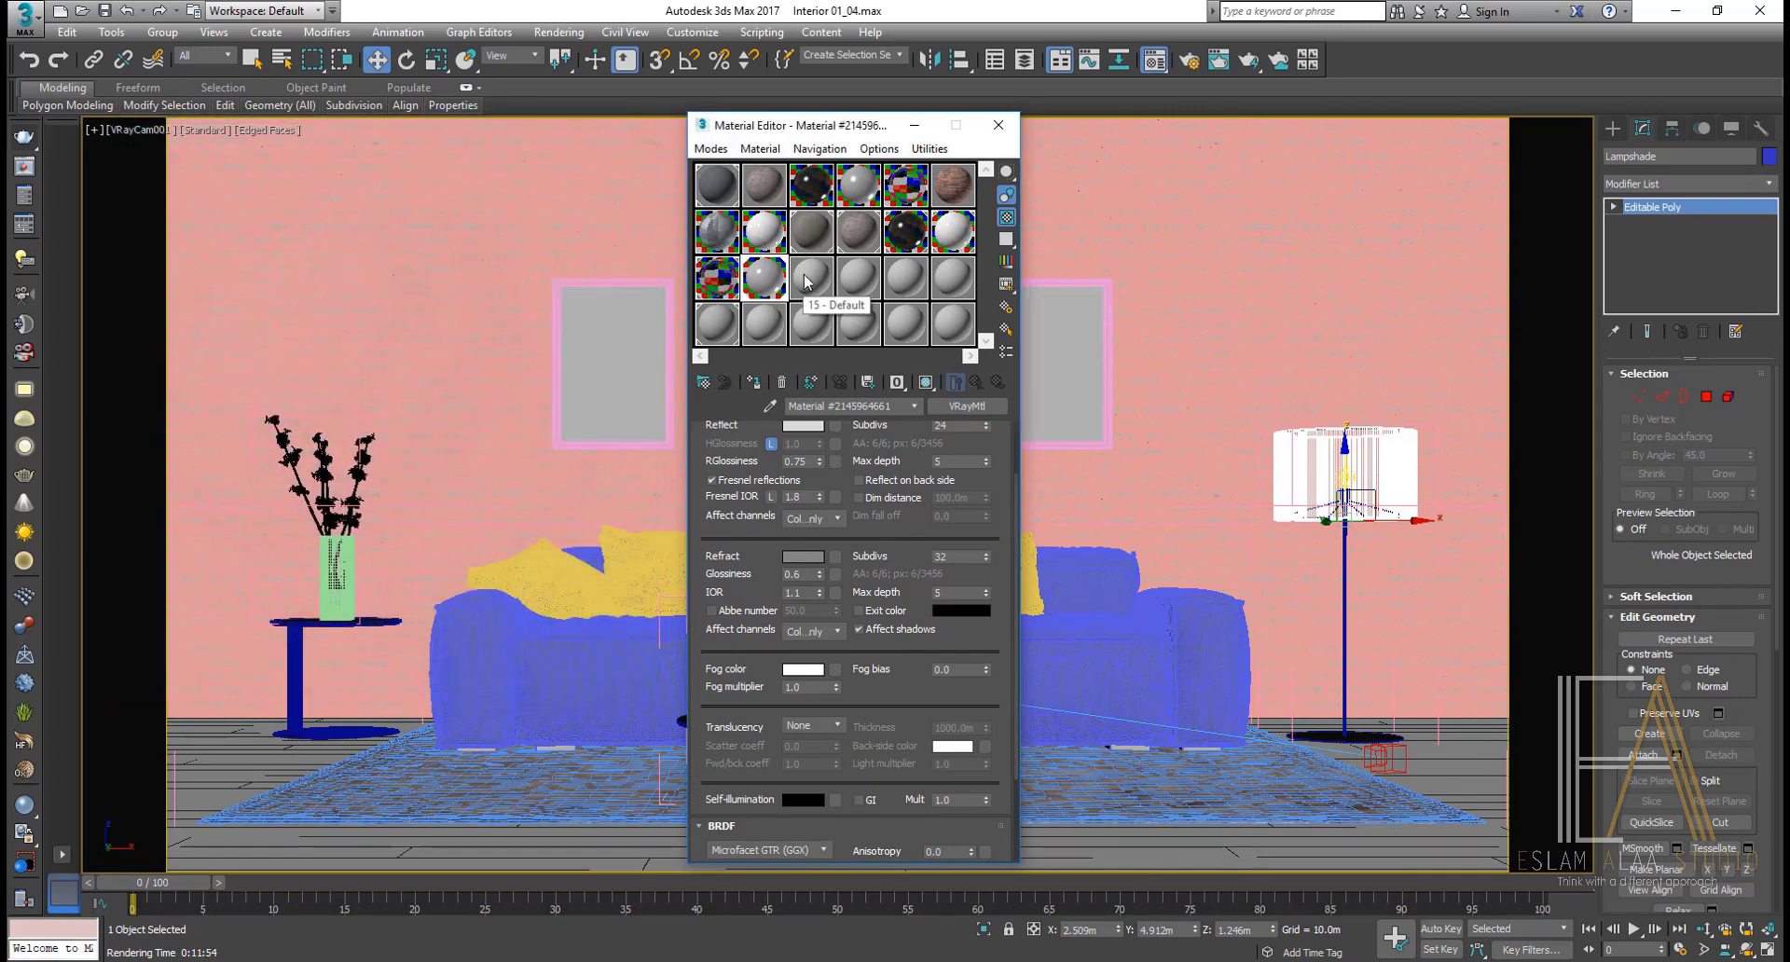
Step: Turn the '15 - Default' sample slot into a new VRayMtl
{"action": "left_click", "coordinate": [807, 279]}
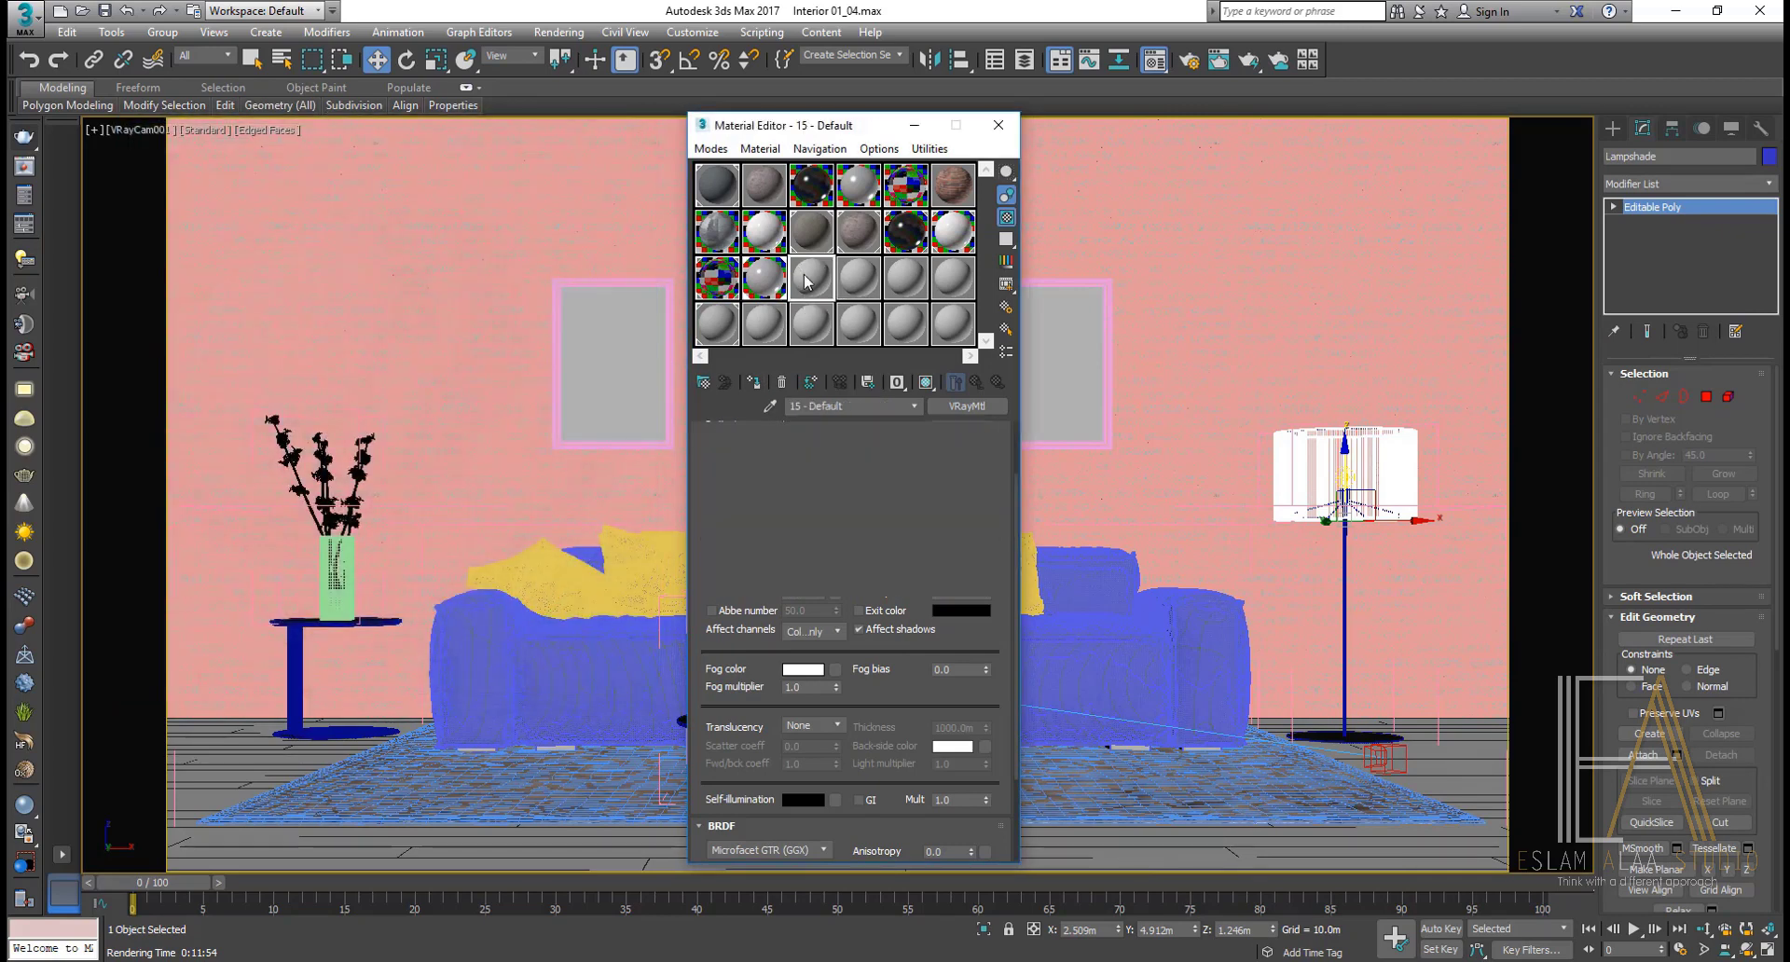
{"action": "left_click", "coordinate": [703, 383]}
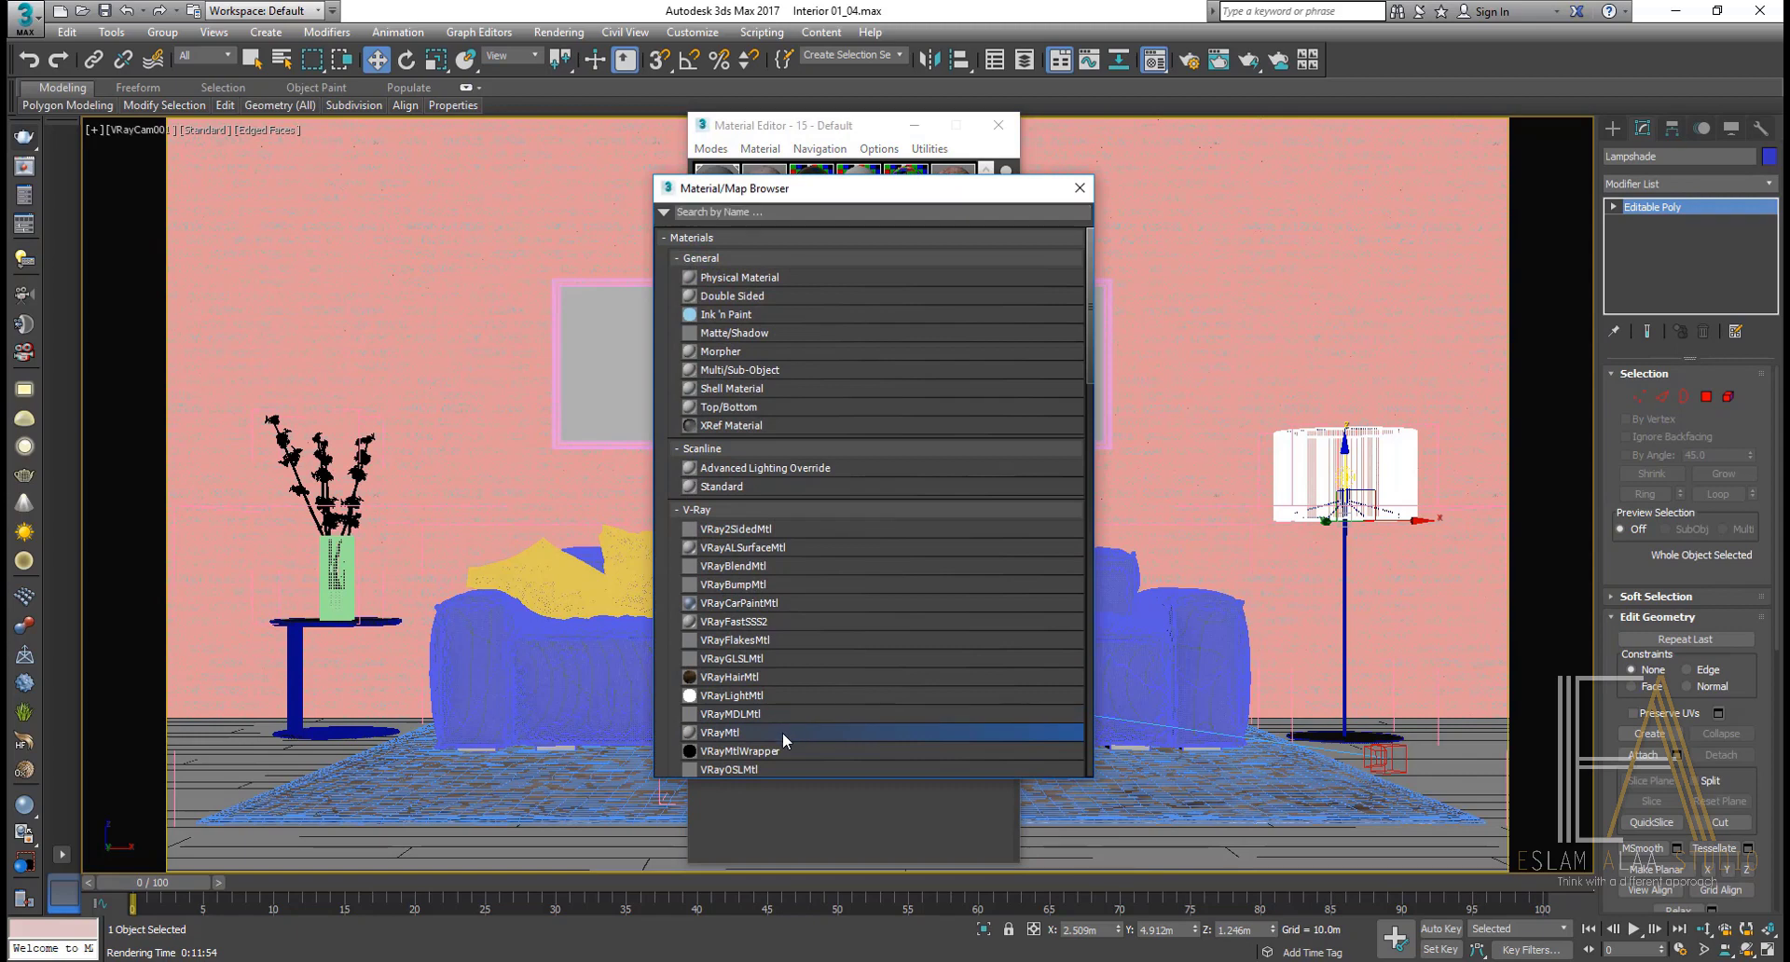
{"action": "double_click", "coordinate": [783, 741]}
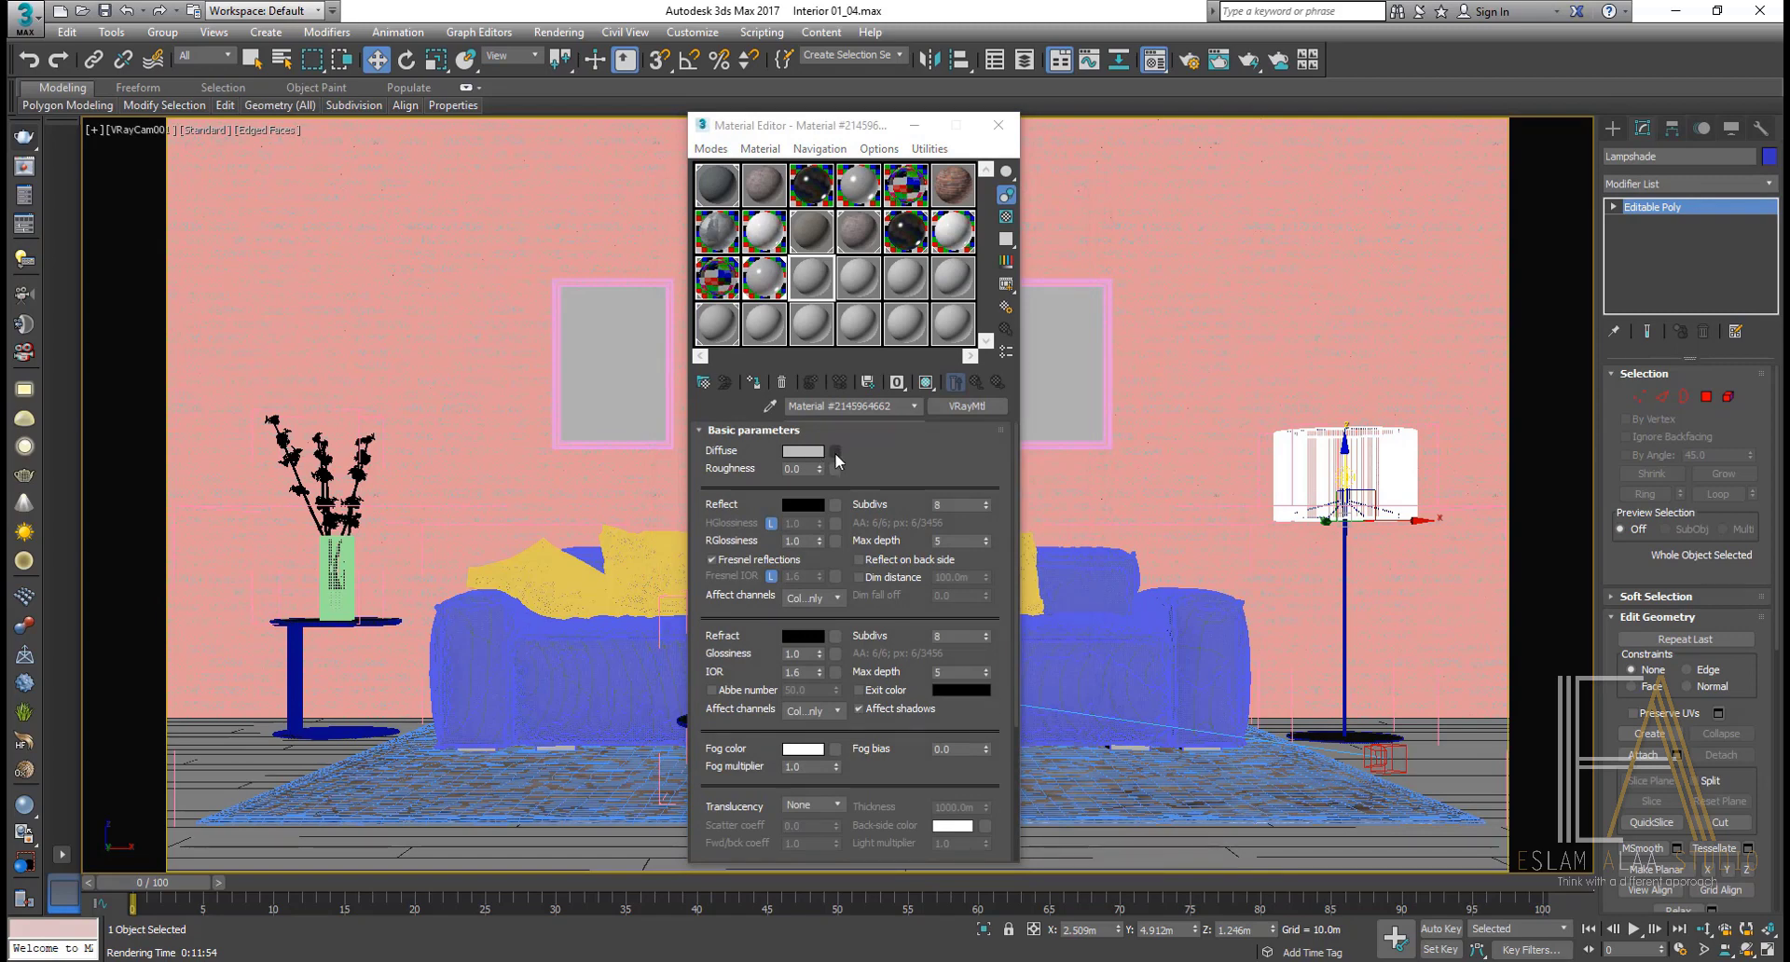
Step: Load big_k_Edited.jpg from the brick textures folder as the diffuse bitmap and enlarge its preview
{"action": "left_click", "coordinate": [835, 453]}
{"action": "double_click", "coordinate": [729, 283]}
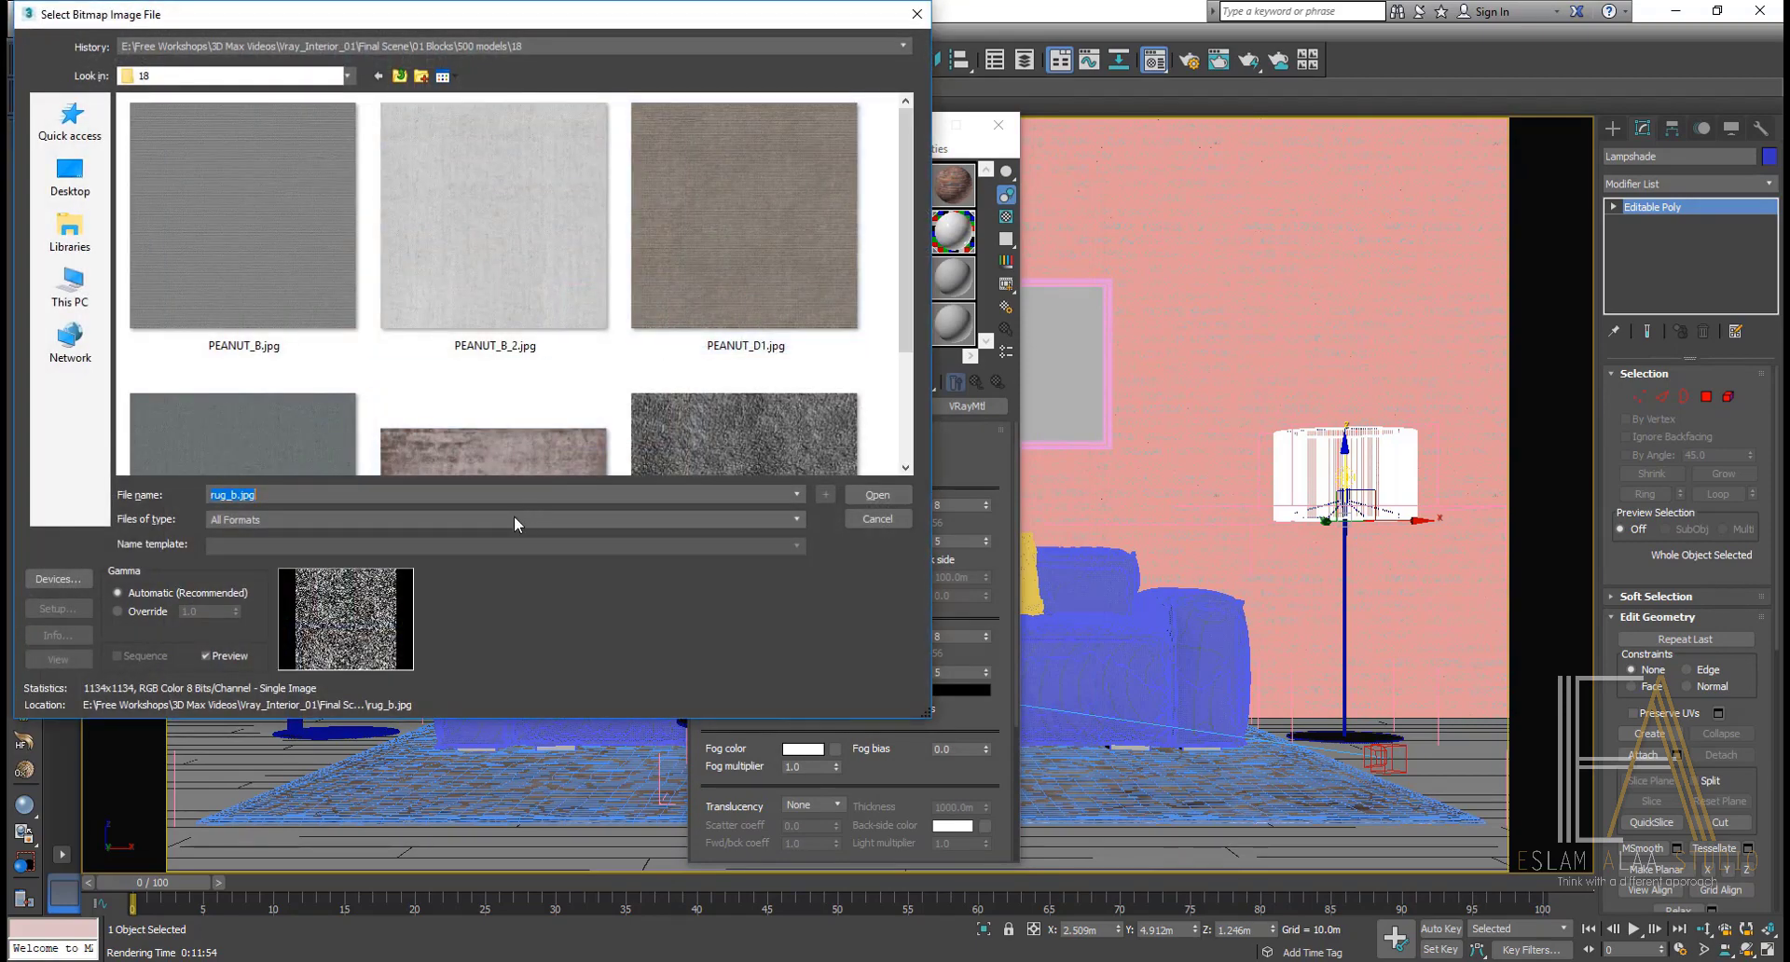
{"action": "key", "text": "BackSpace"}
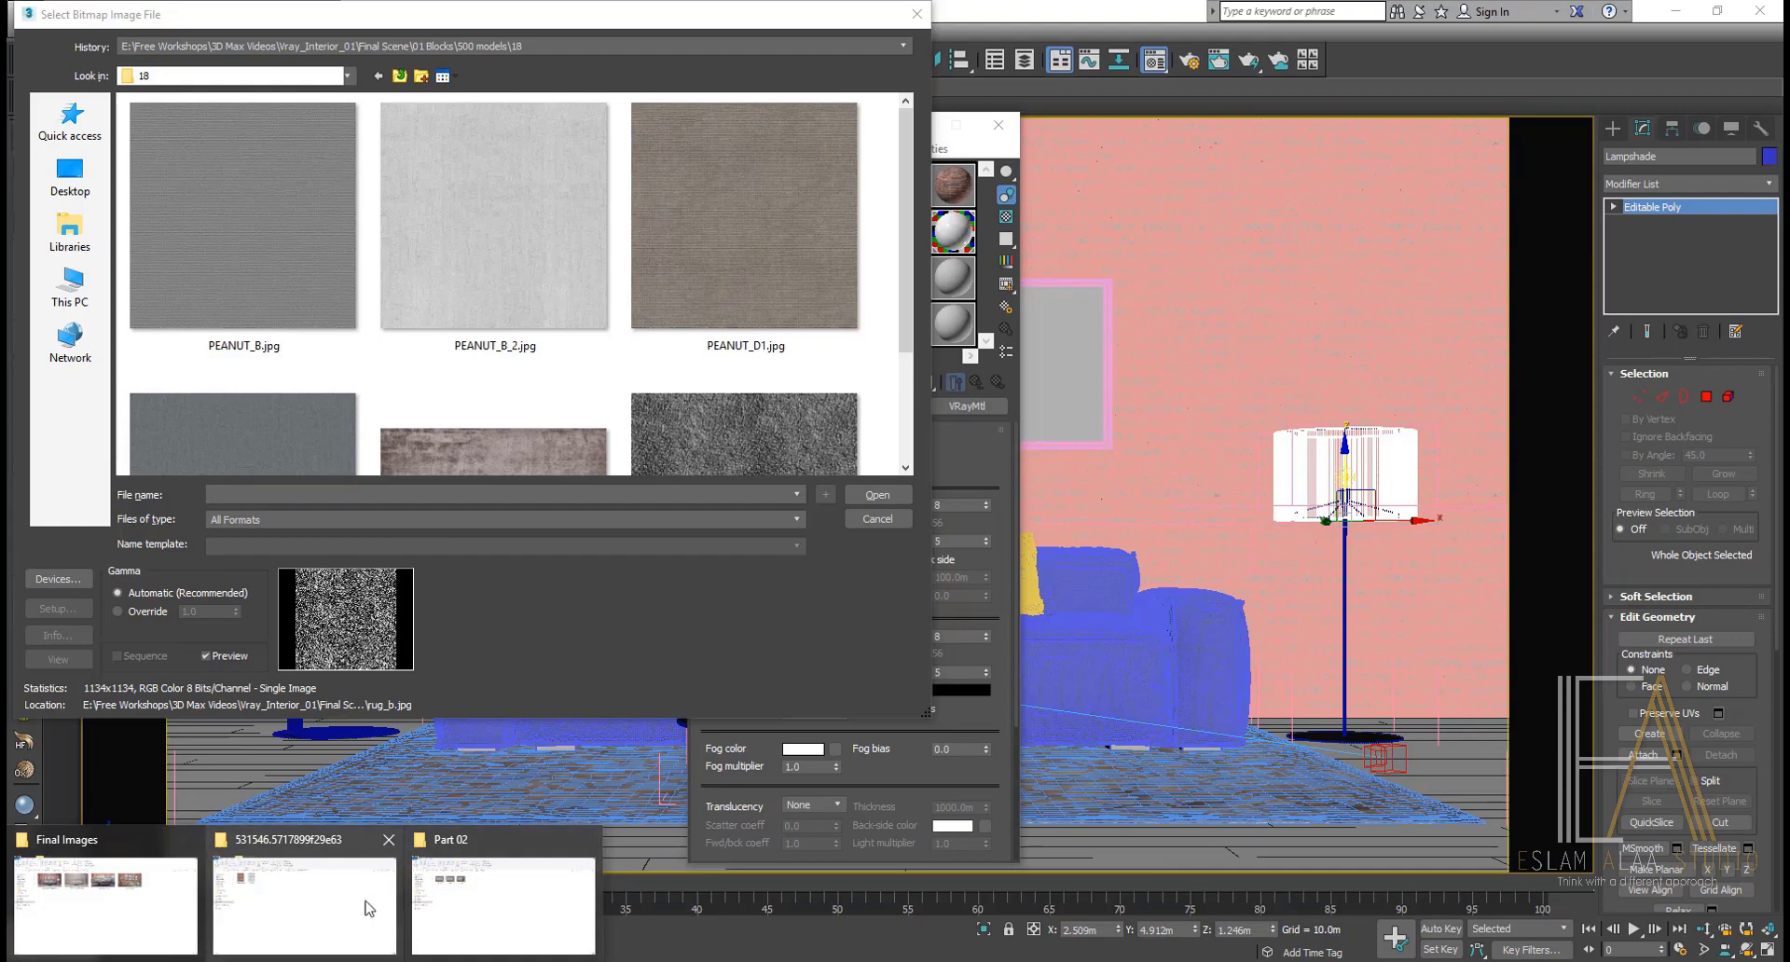
{"action": "left_click", "coordinate": [296, 904]}
{"action": "left_click", "coordinate": [1069, 145]}
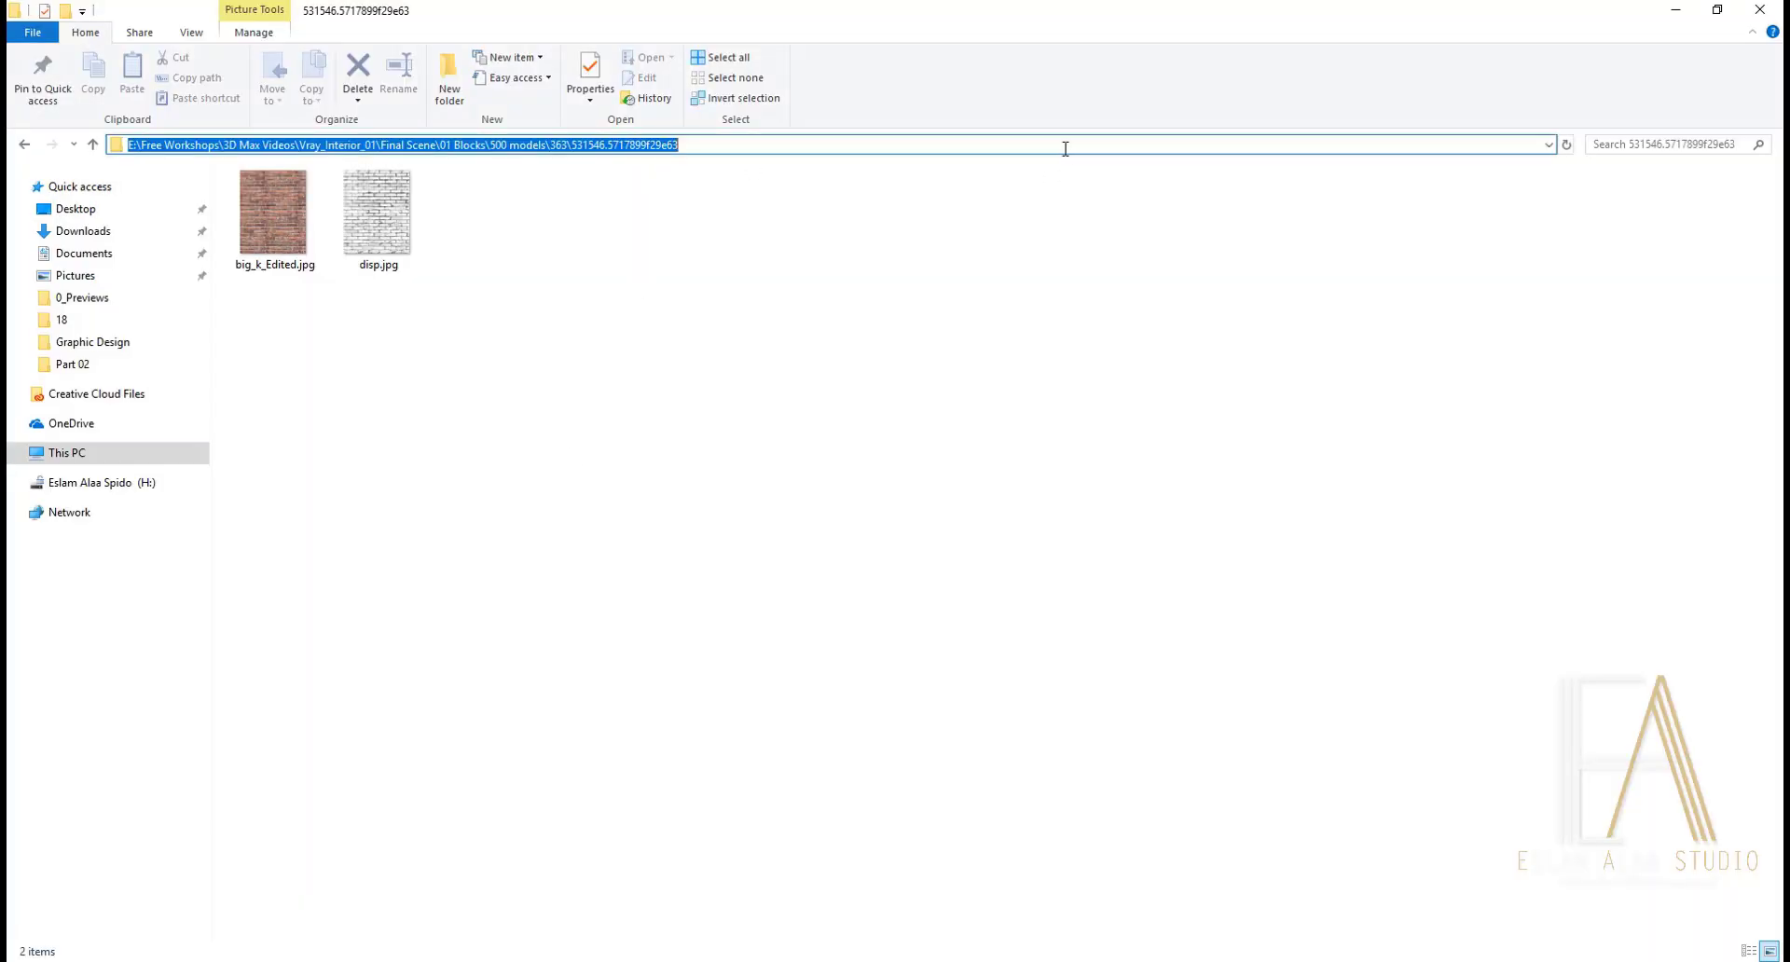
{"action": "key", "text": "ctrl+c"}
{"action": "key", "text": "alt+Tab"}
{"action": "key", "text": "ctrl+v"}
{"action": "key", "text": "Return"}
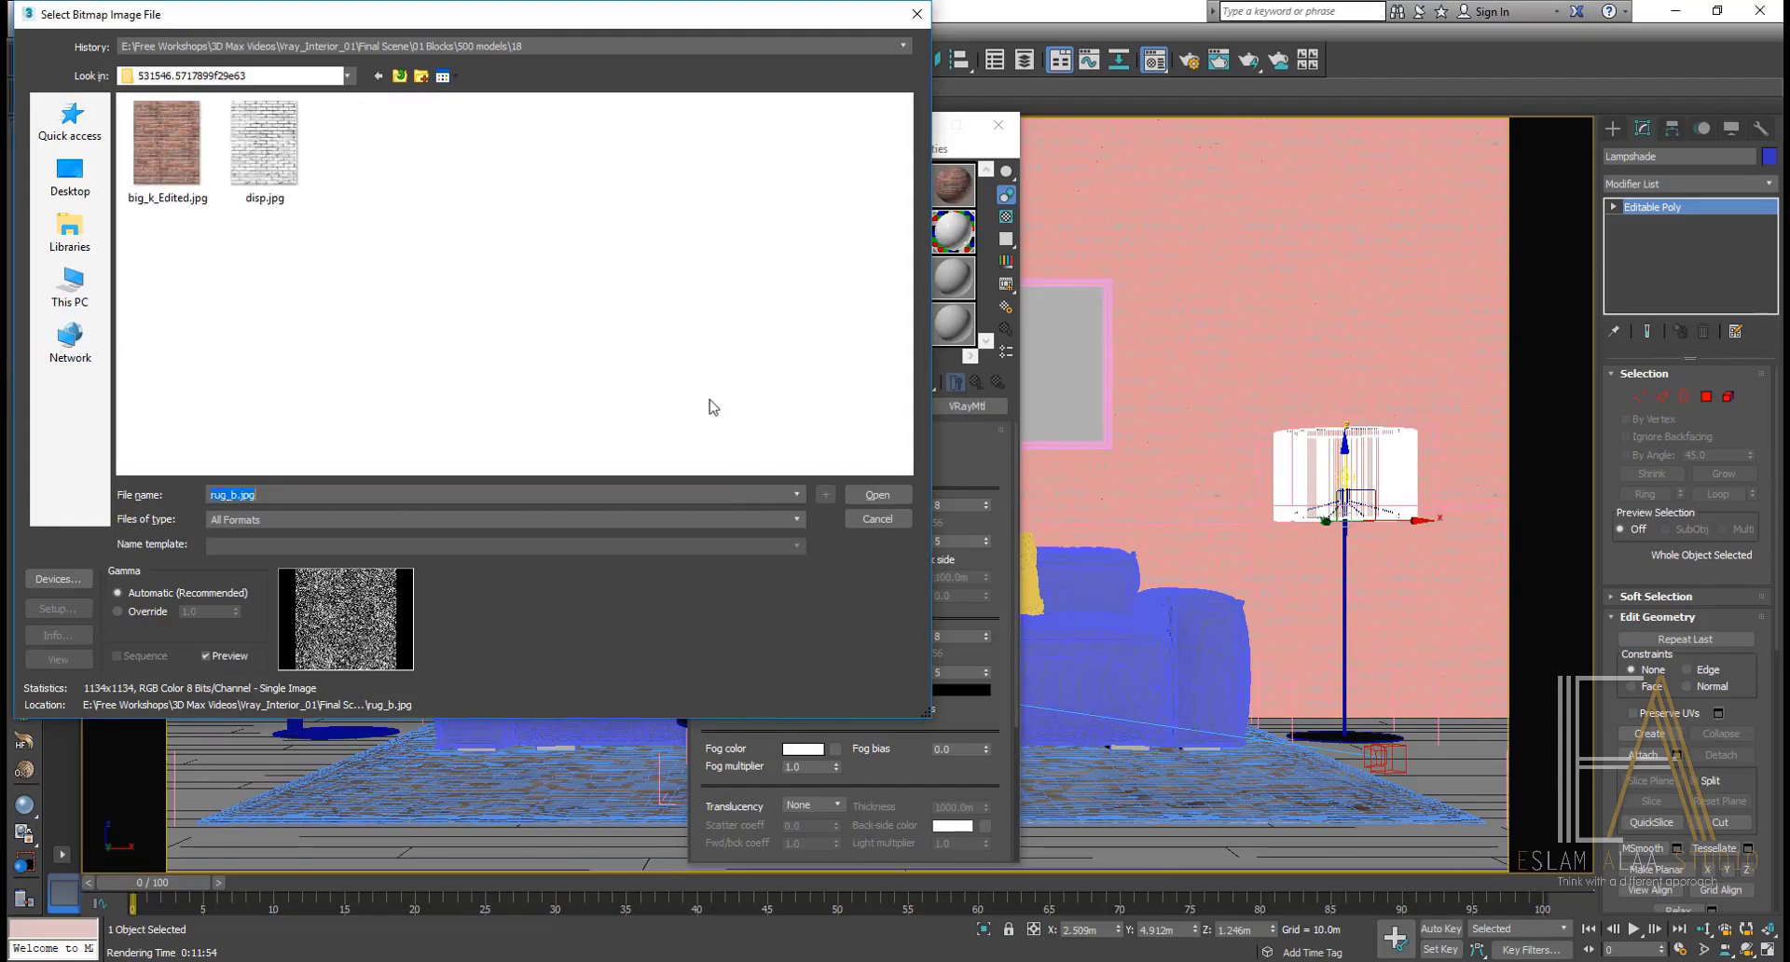
{"action": "double_click", "coordinate": [168, 144]}
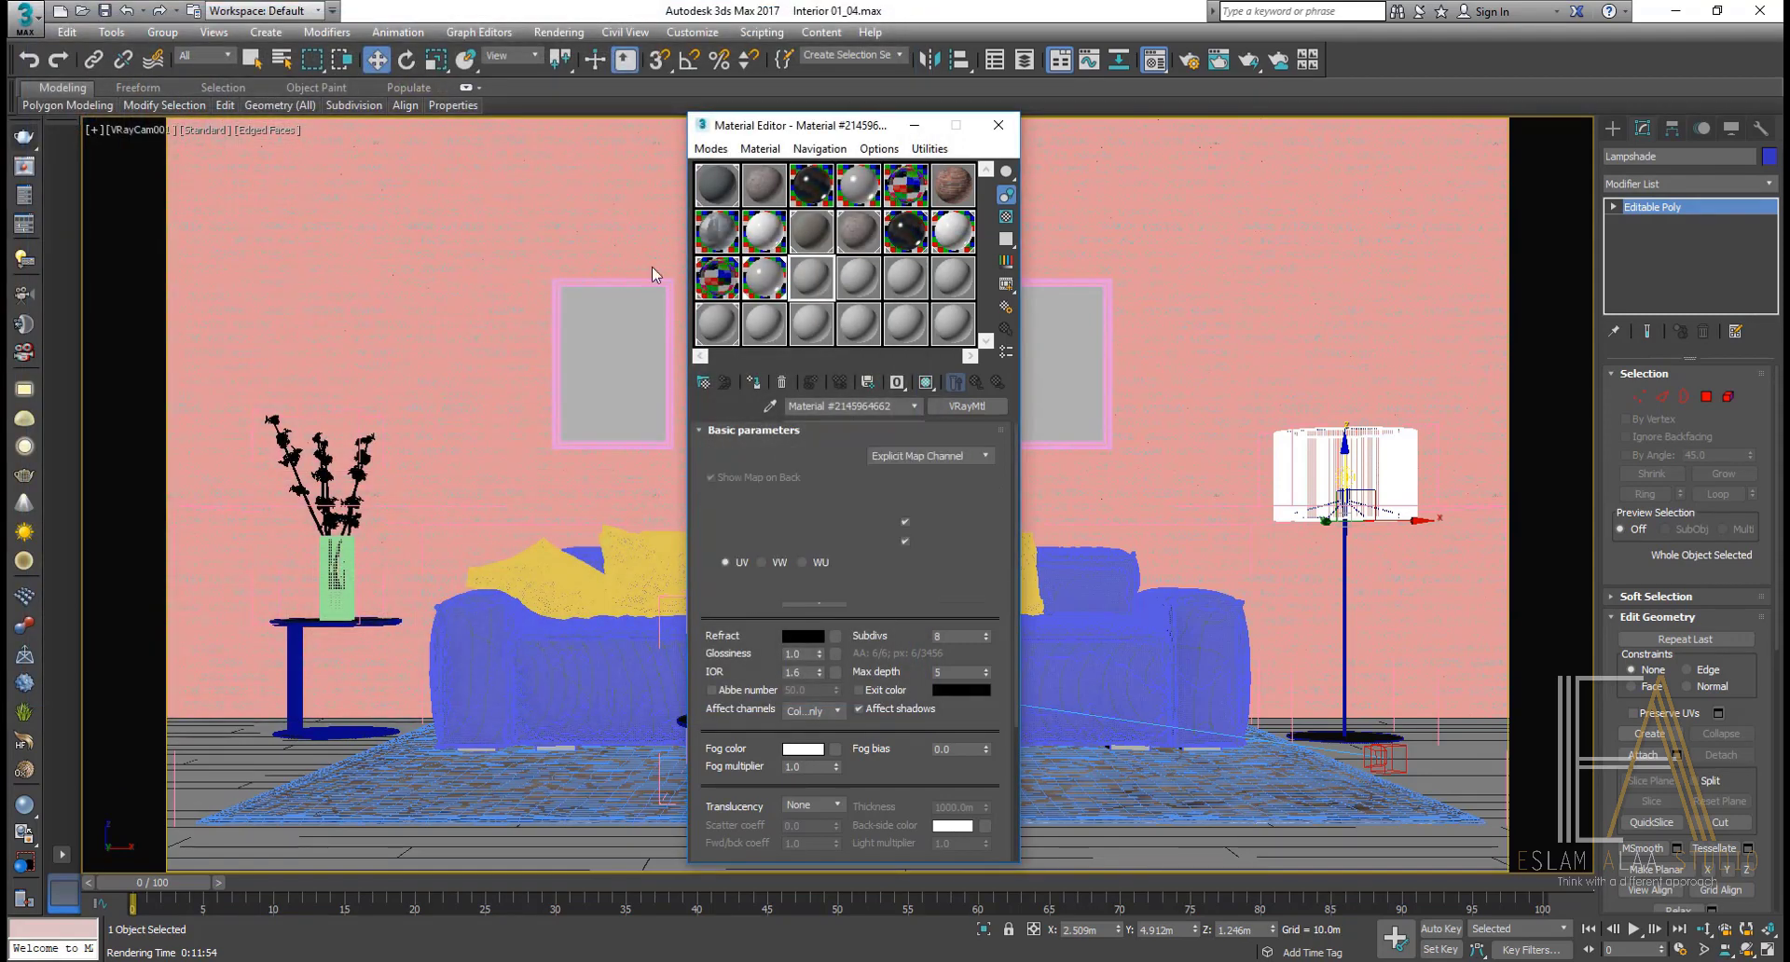
{"action": "double_click", "coordinate": [811, 277]}
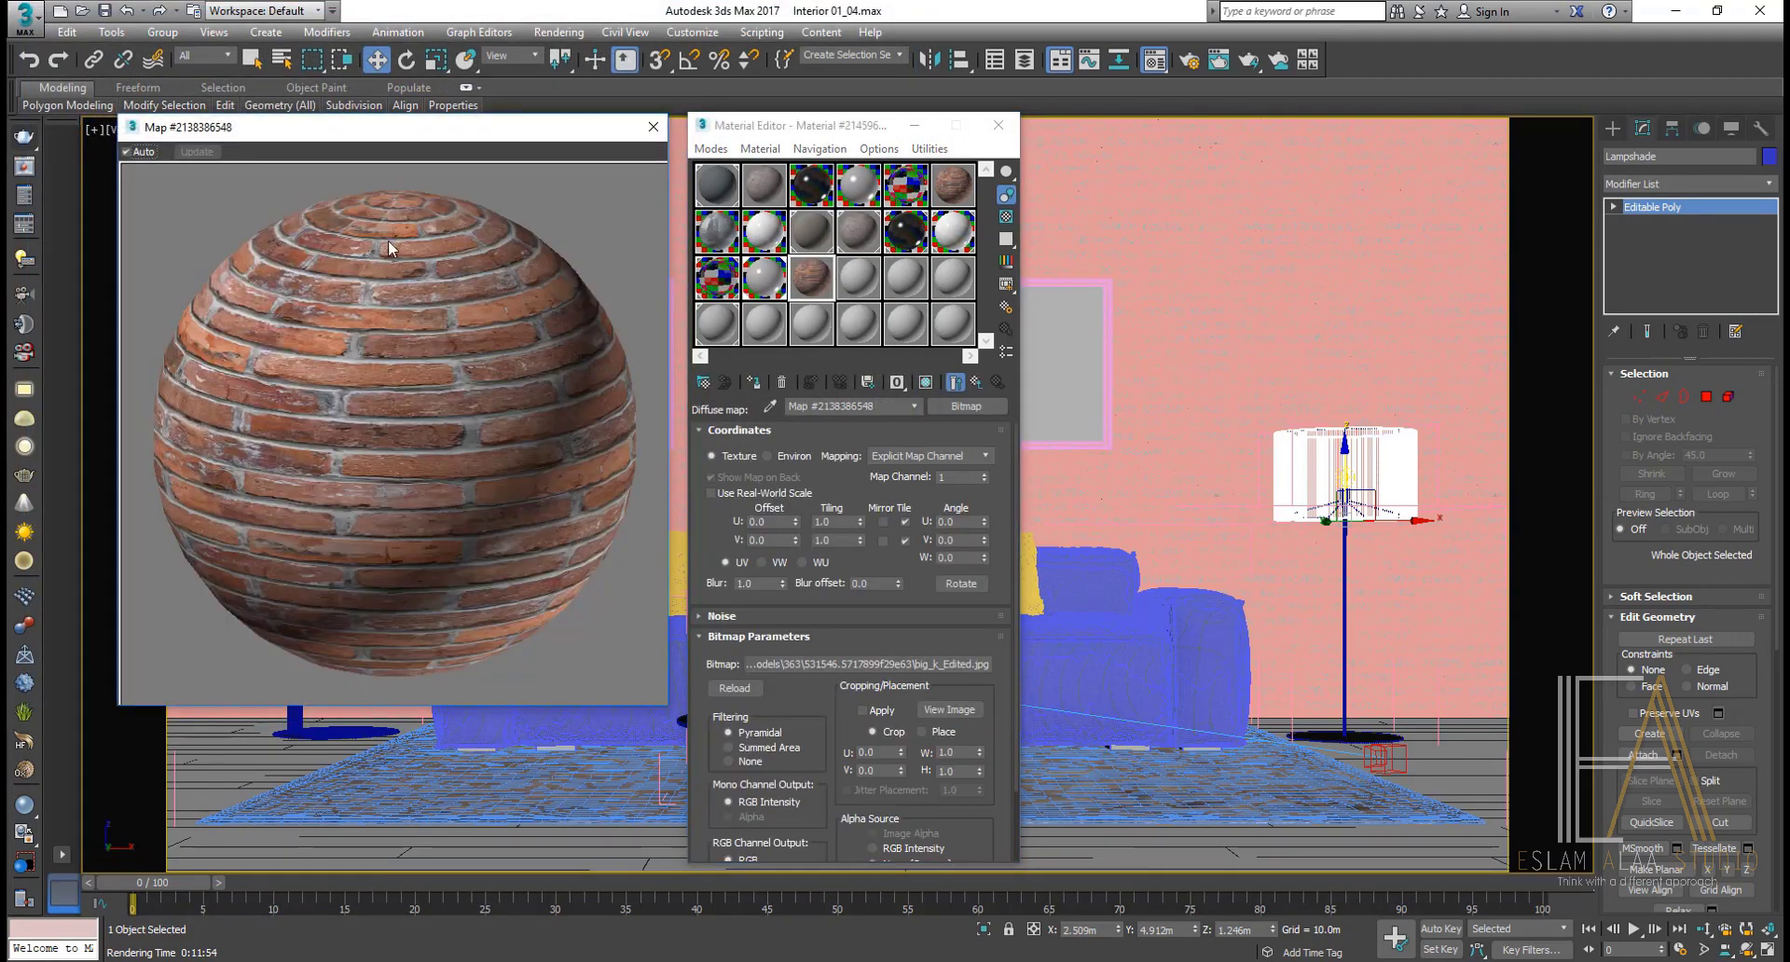
{"action": "left_click", "coordinate": [976, 387]}
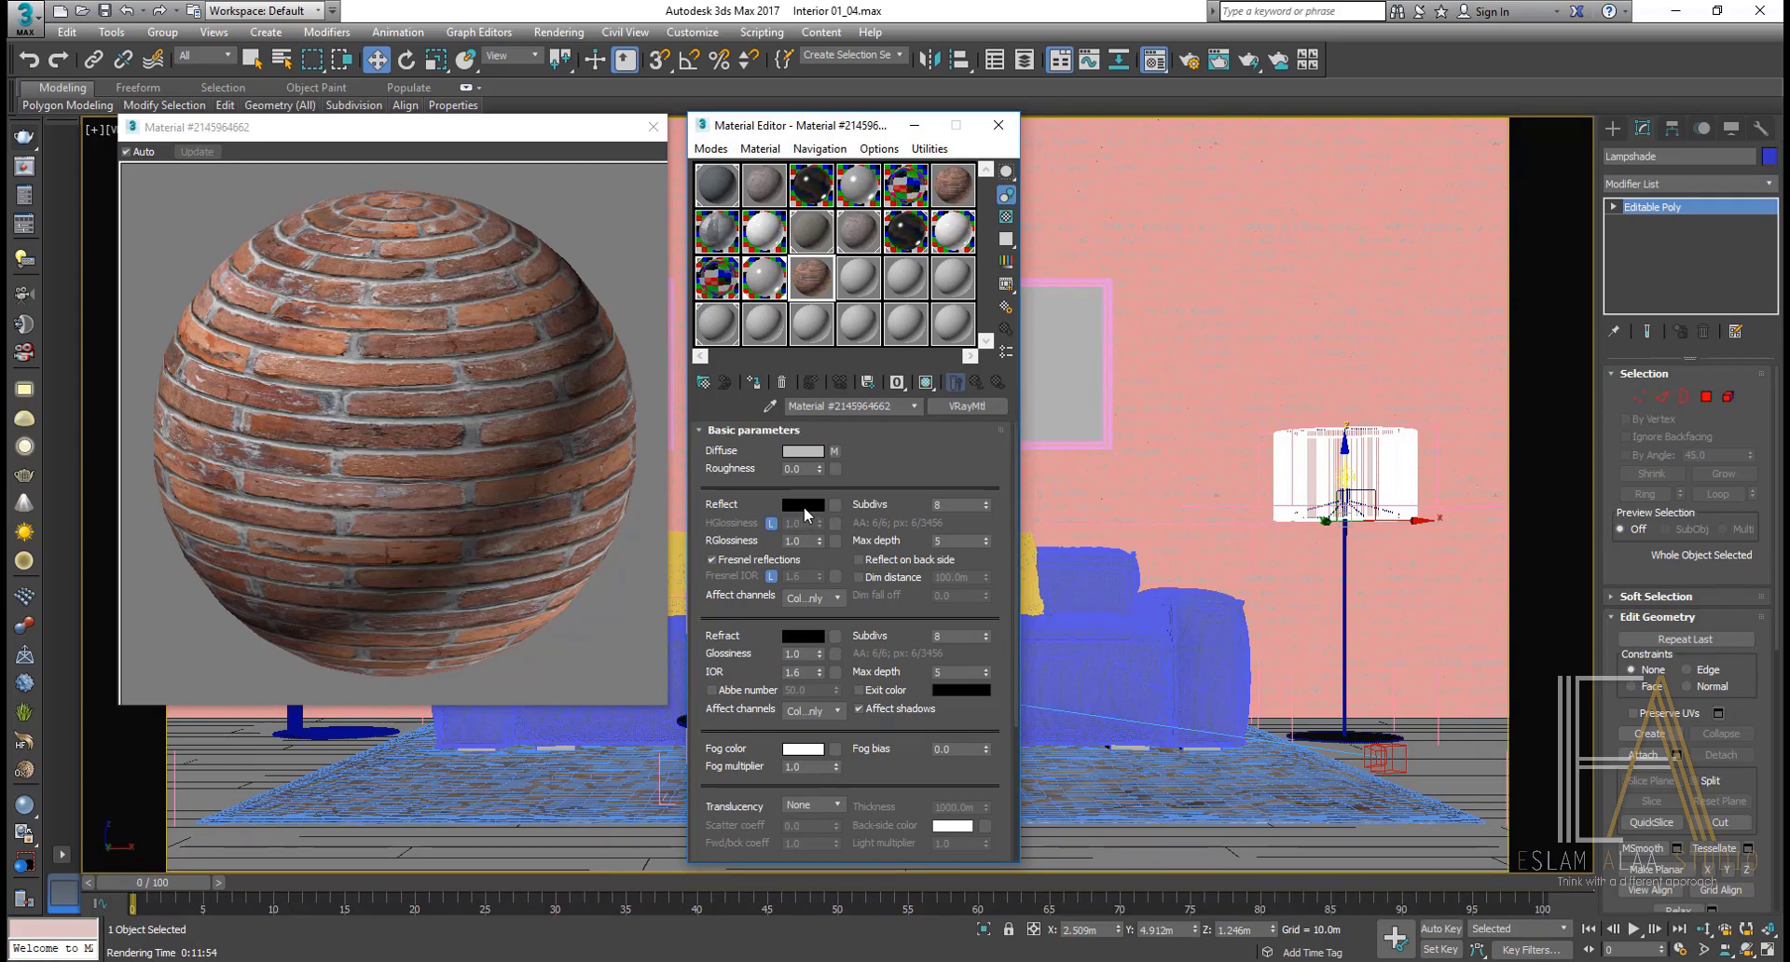
Step: Give the brick material a dark grey reflection and a checkered preview background
{"action": "left_click", "coordinate": [805, 509]}
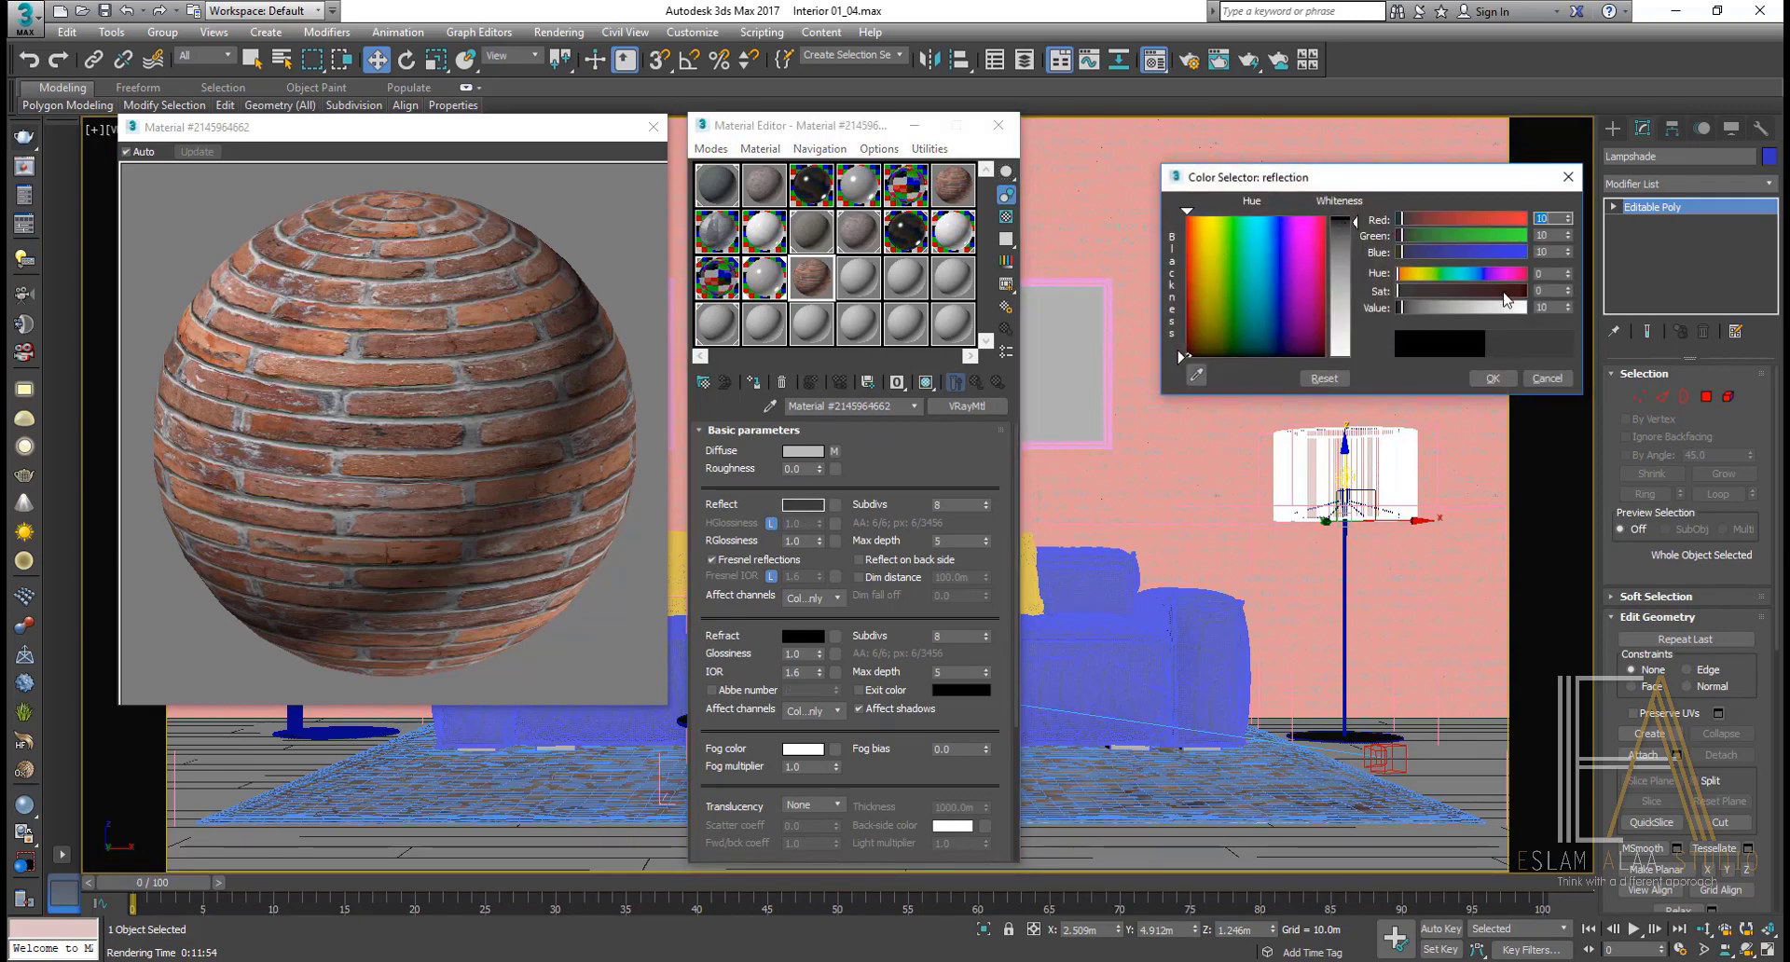
{"action": "left_click", "coordinate": [1539, 309]}
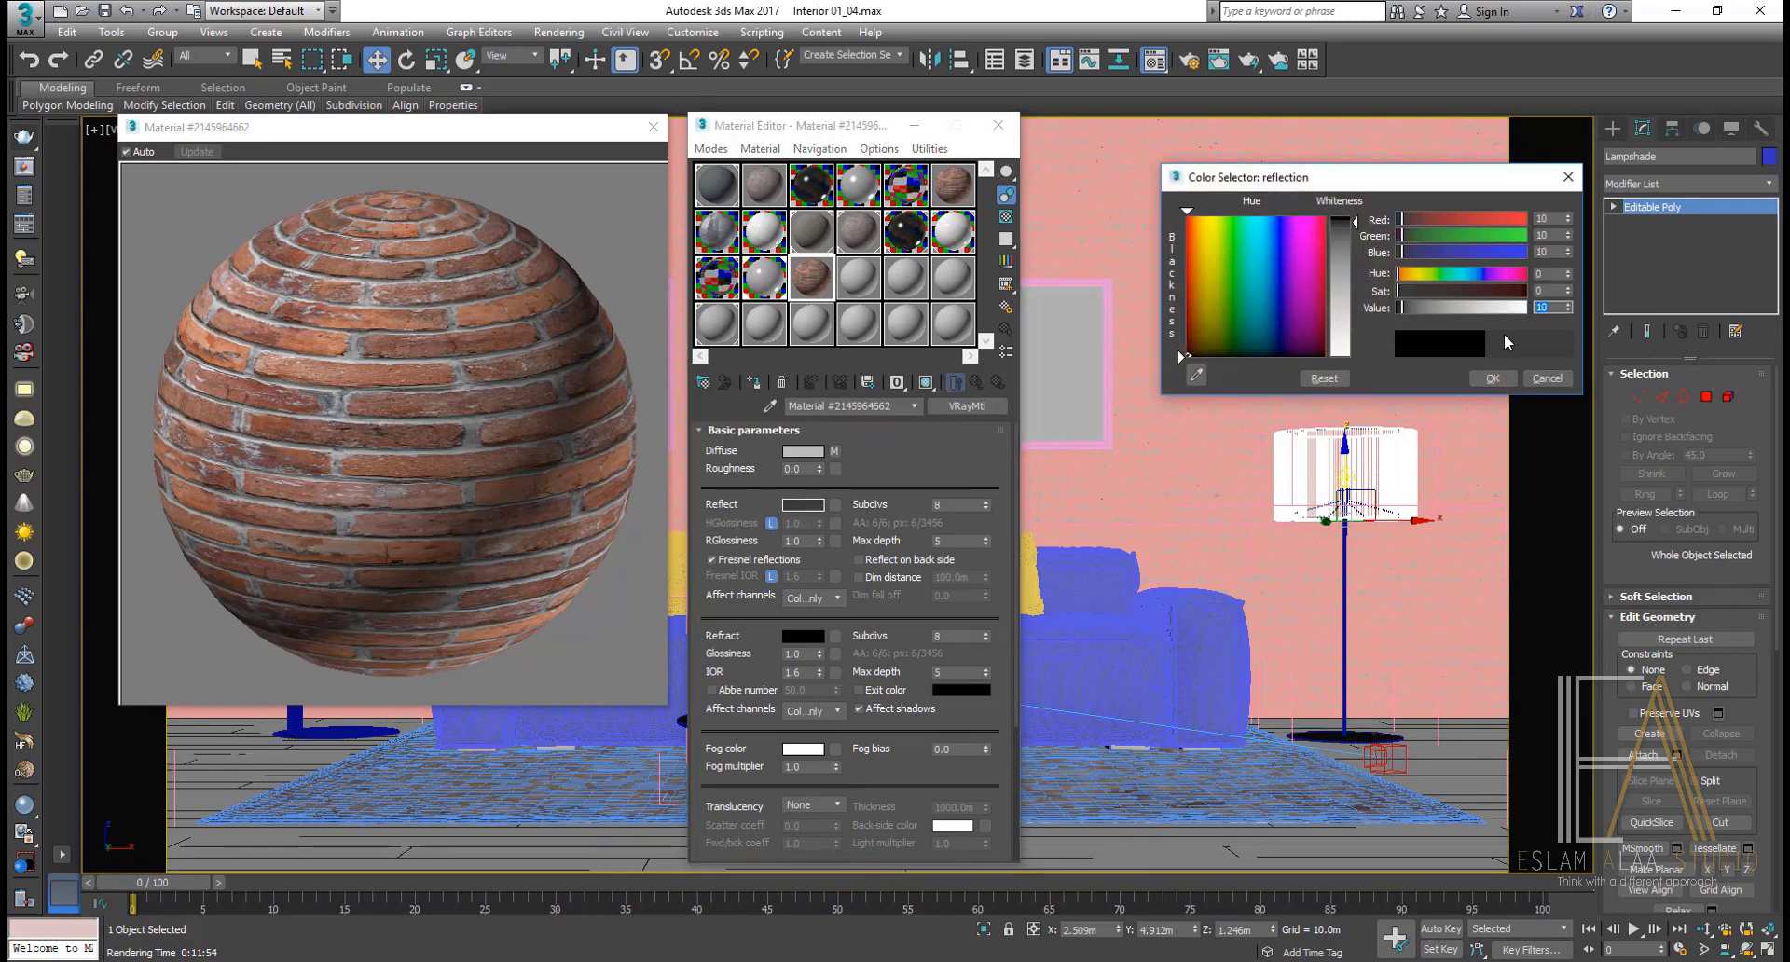
{"action": "left_click", "coordinate": [1491, 377]}
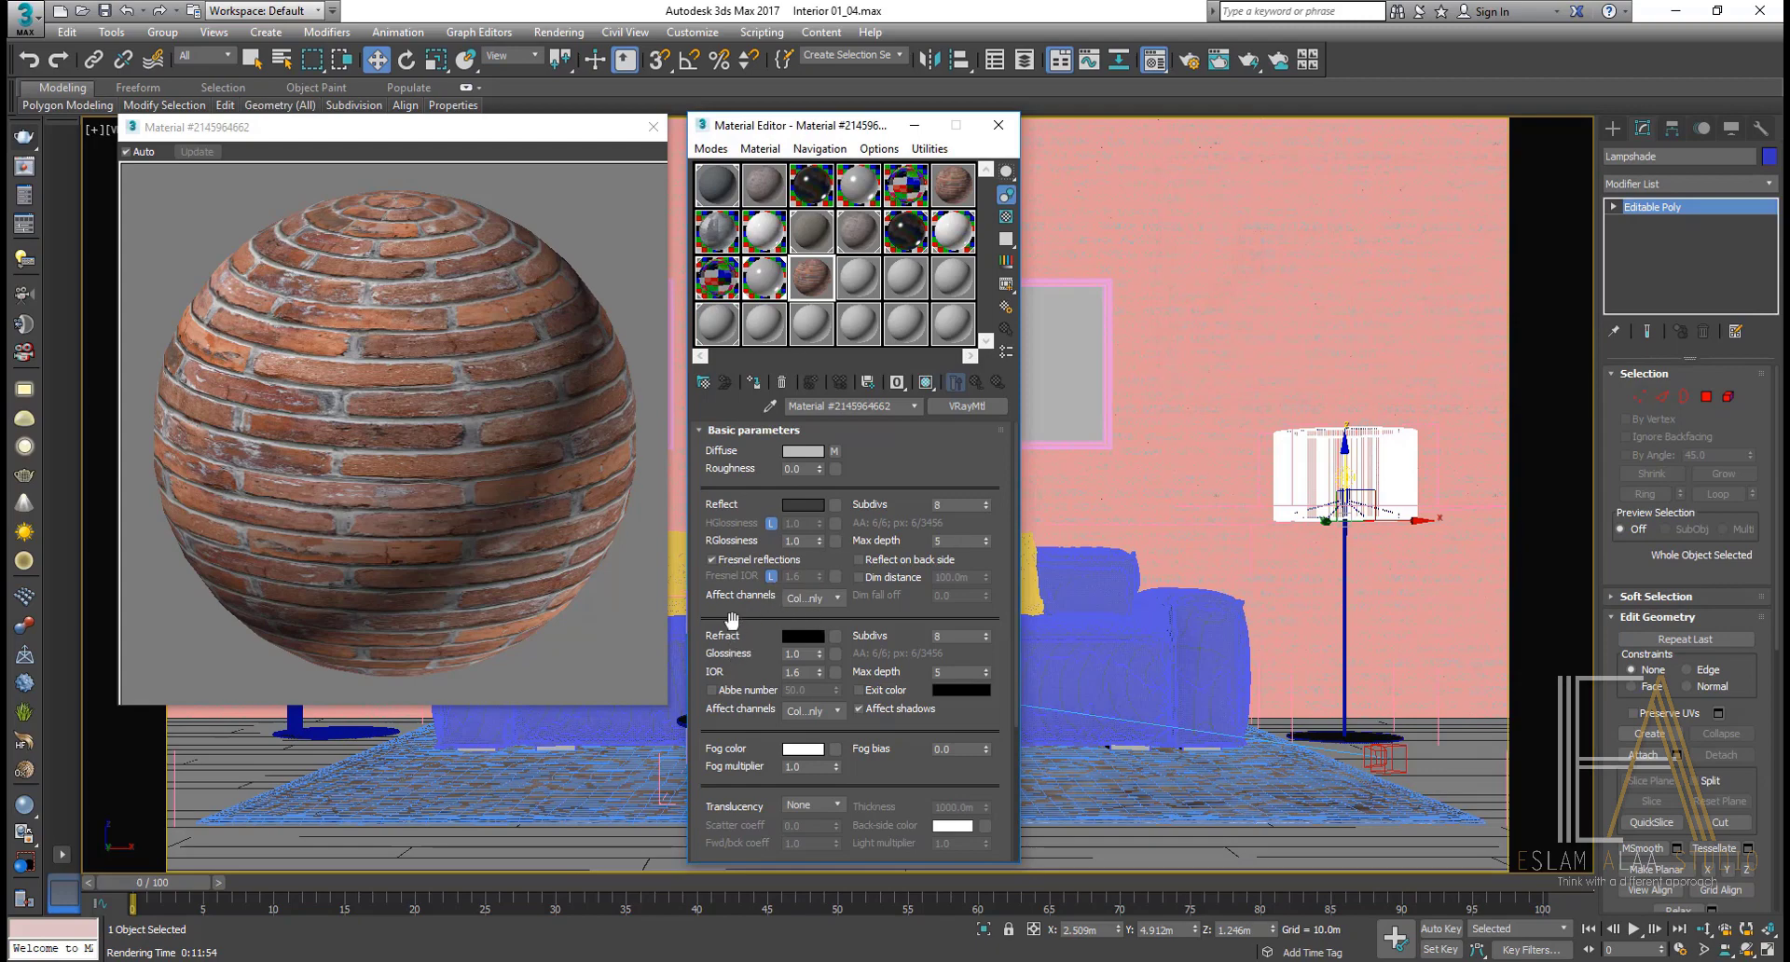
{"action": "left_click", "coordinate": [1006, 216]}
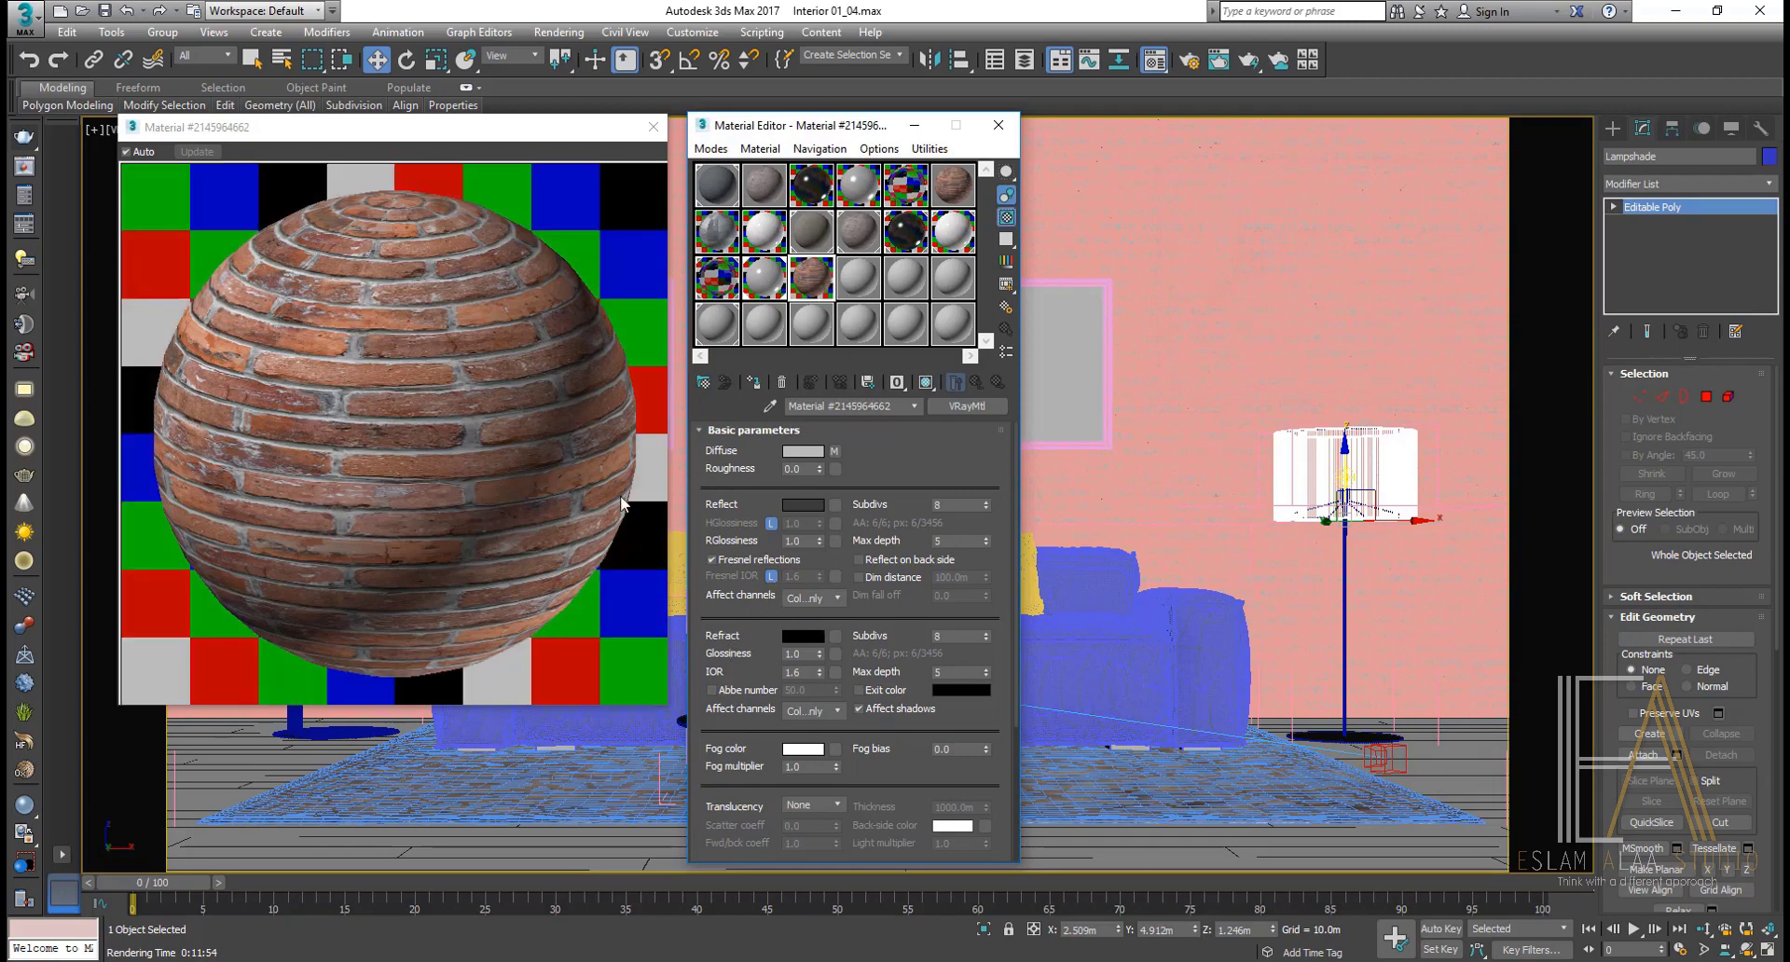
Step: Load disp.jpg as a Bitmap in the Bump map slot
{"action": "scroll", "coordinate": [755, 643], "scroll_direction": "down", "scroll_amount": 1}
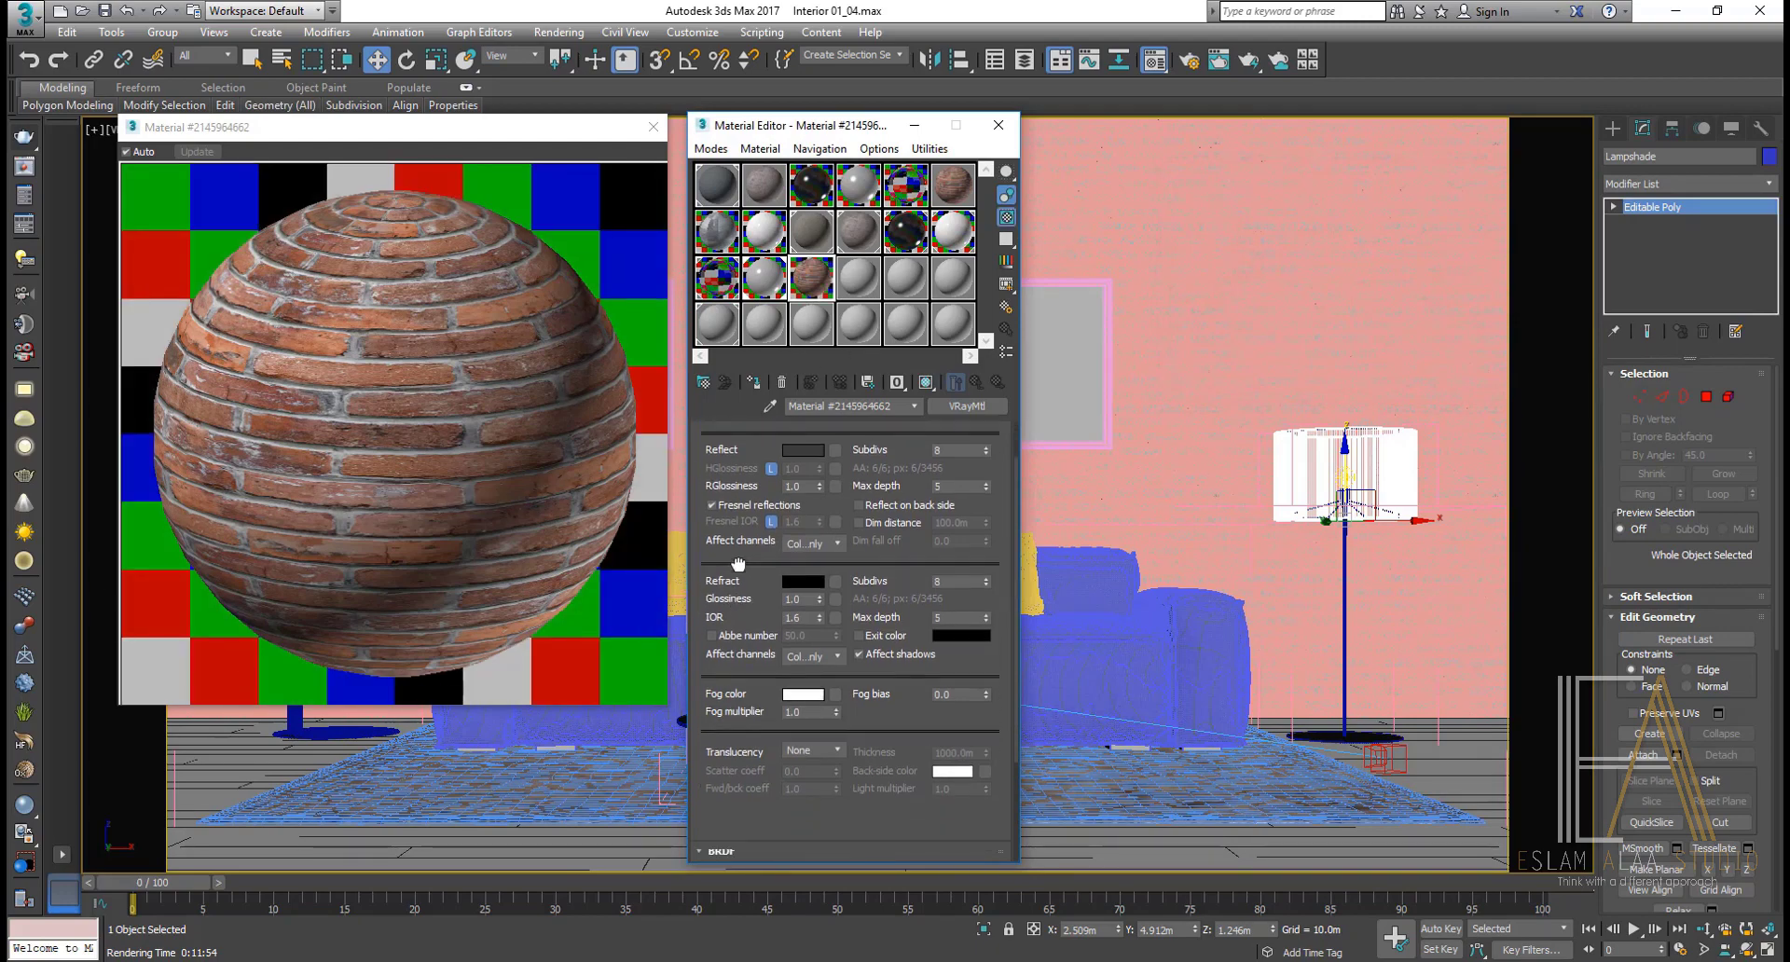
{"action": "scroll", "coordinate": [755, 643], "scroll_direction": "down", "scroll_amount": 3}
{"action": "left_click", "coordinate": [807, 840]}
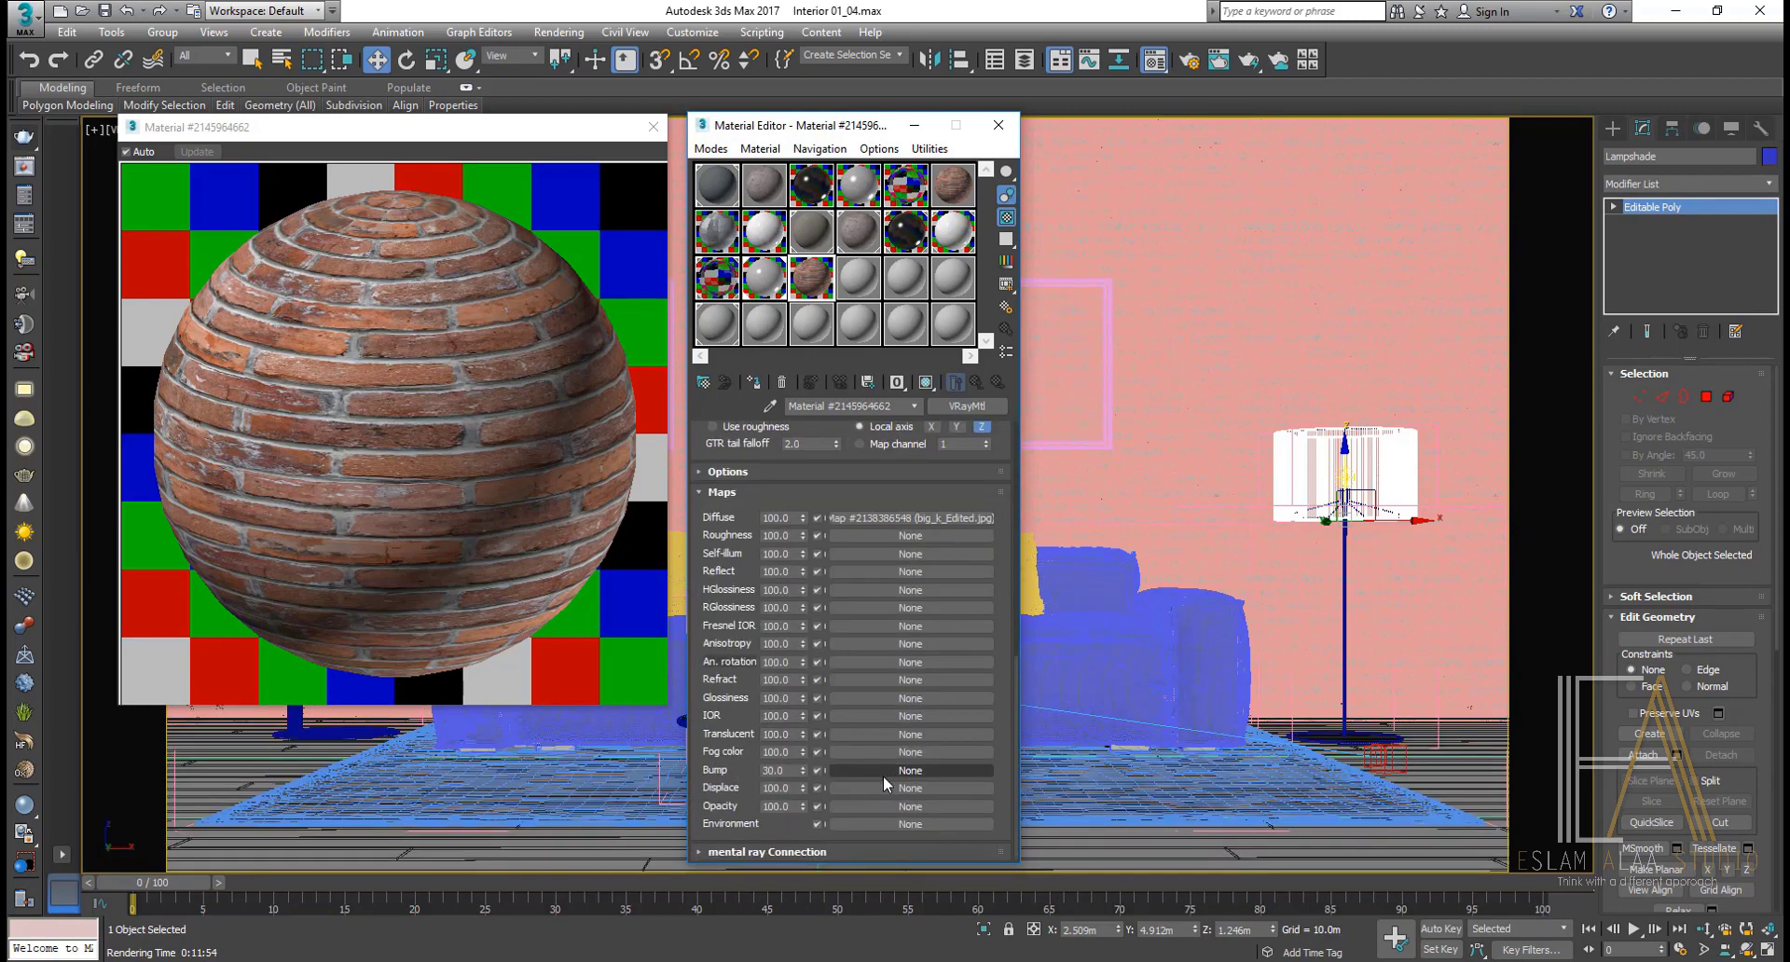
{"action": "left_click", "coordinate": [892, 776]}
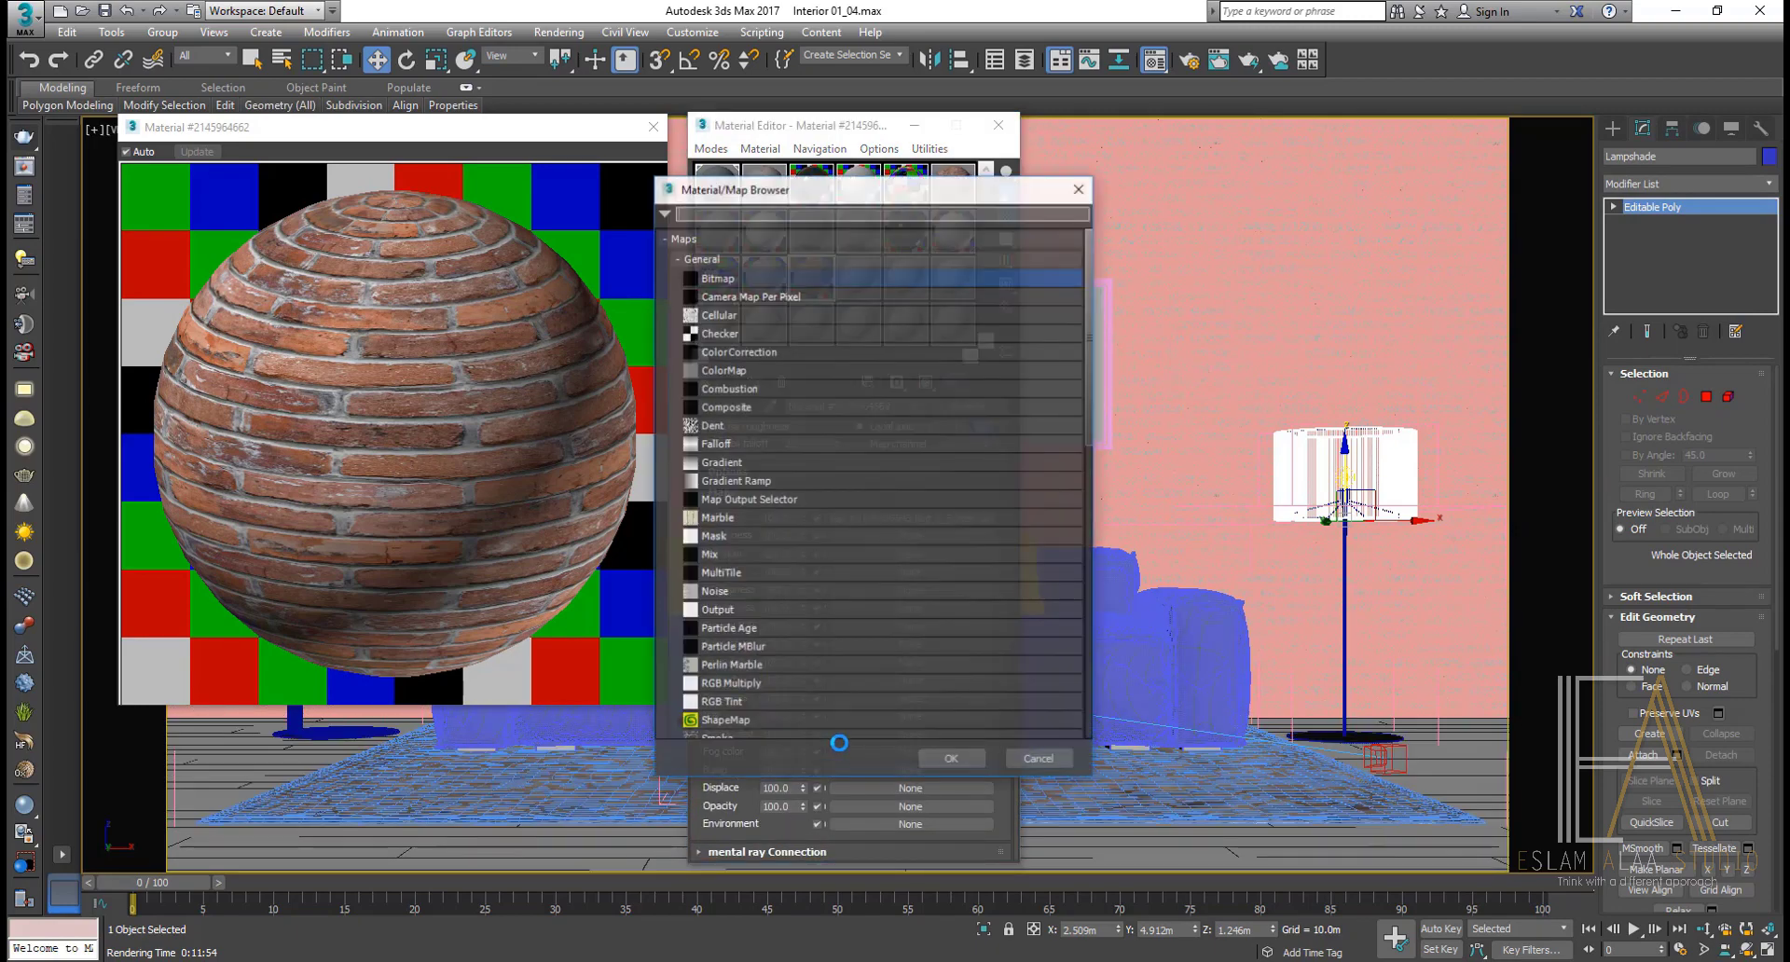
{"action": "double_click", "coordinate": [766, 278]}
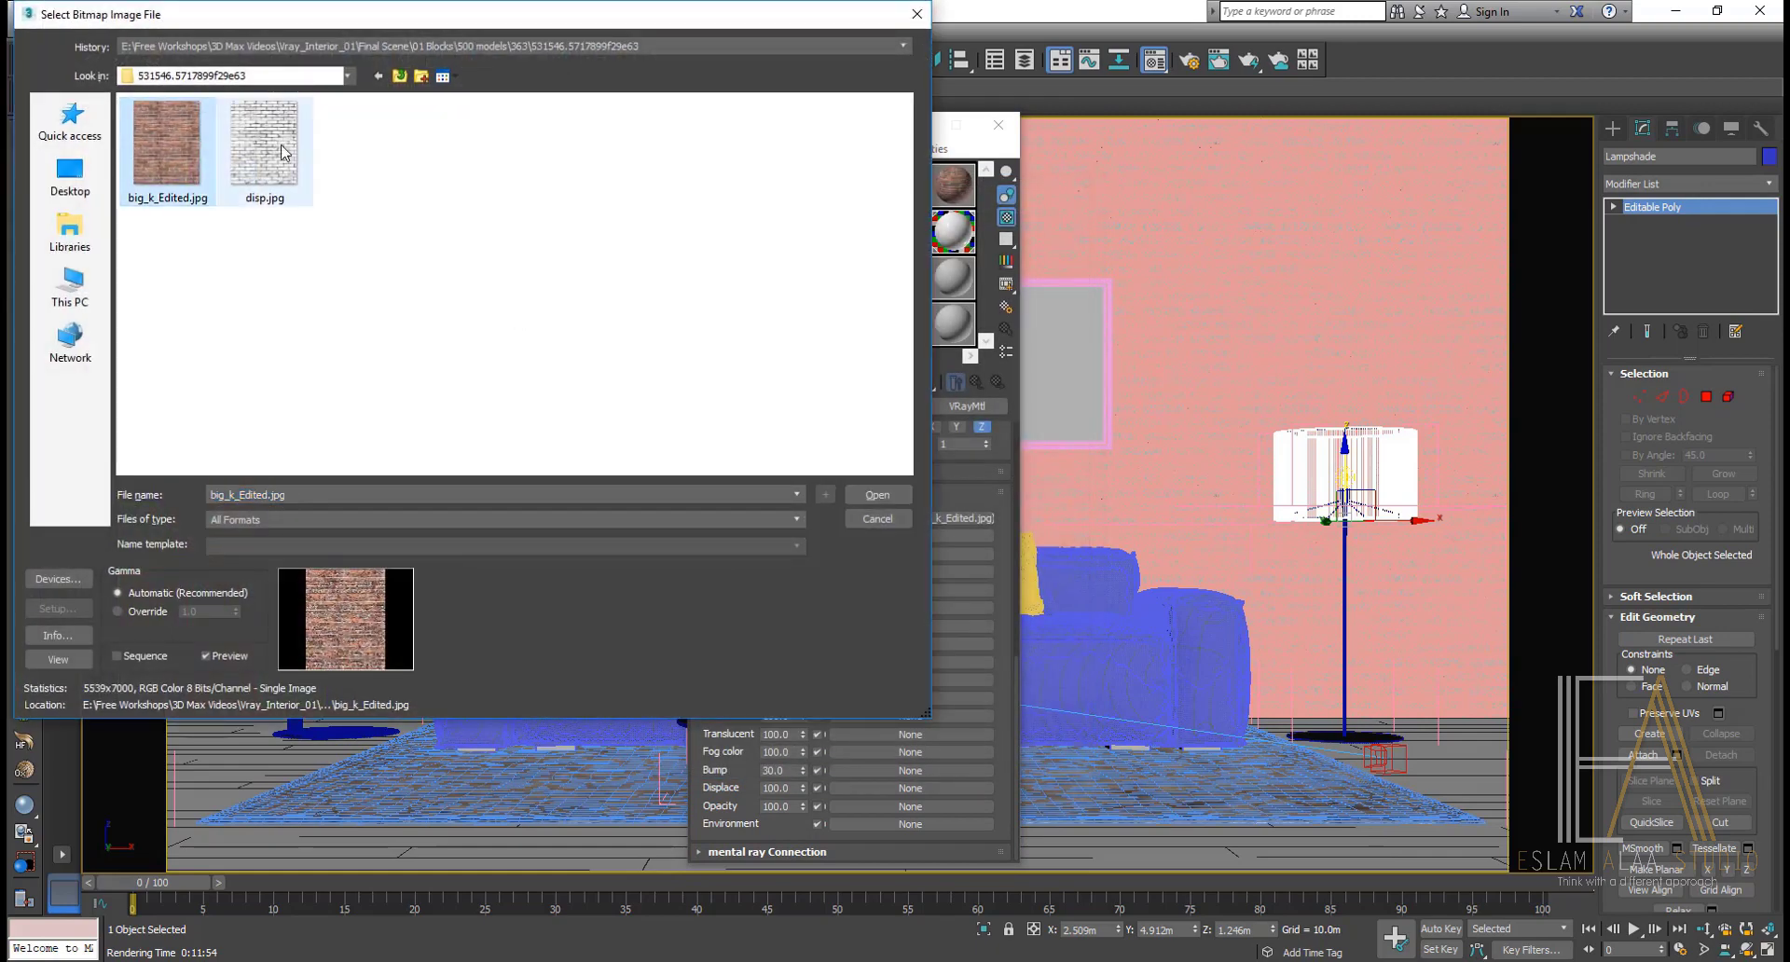
{"action": "left_click", "coordinate": [263, 166]}
{"action": "double_click", "coordinate": [263, 166]}
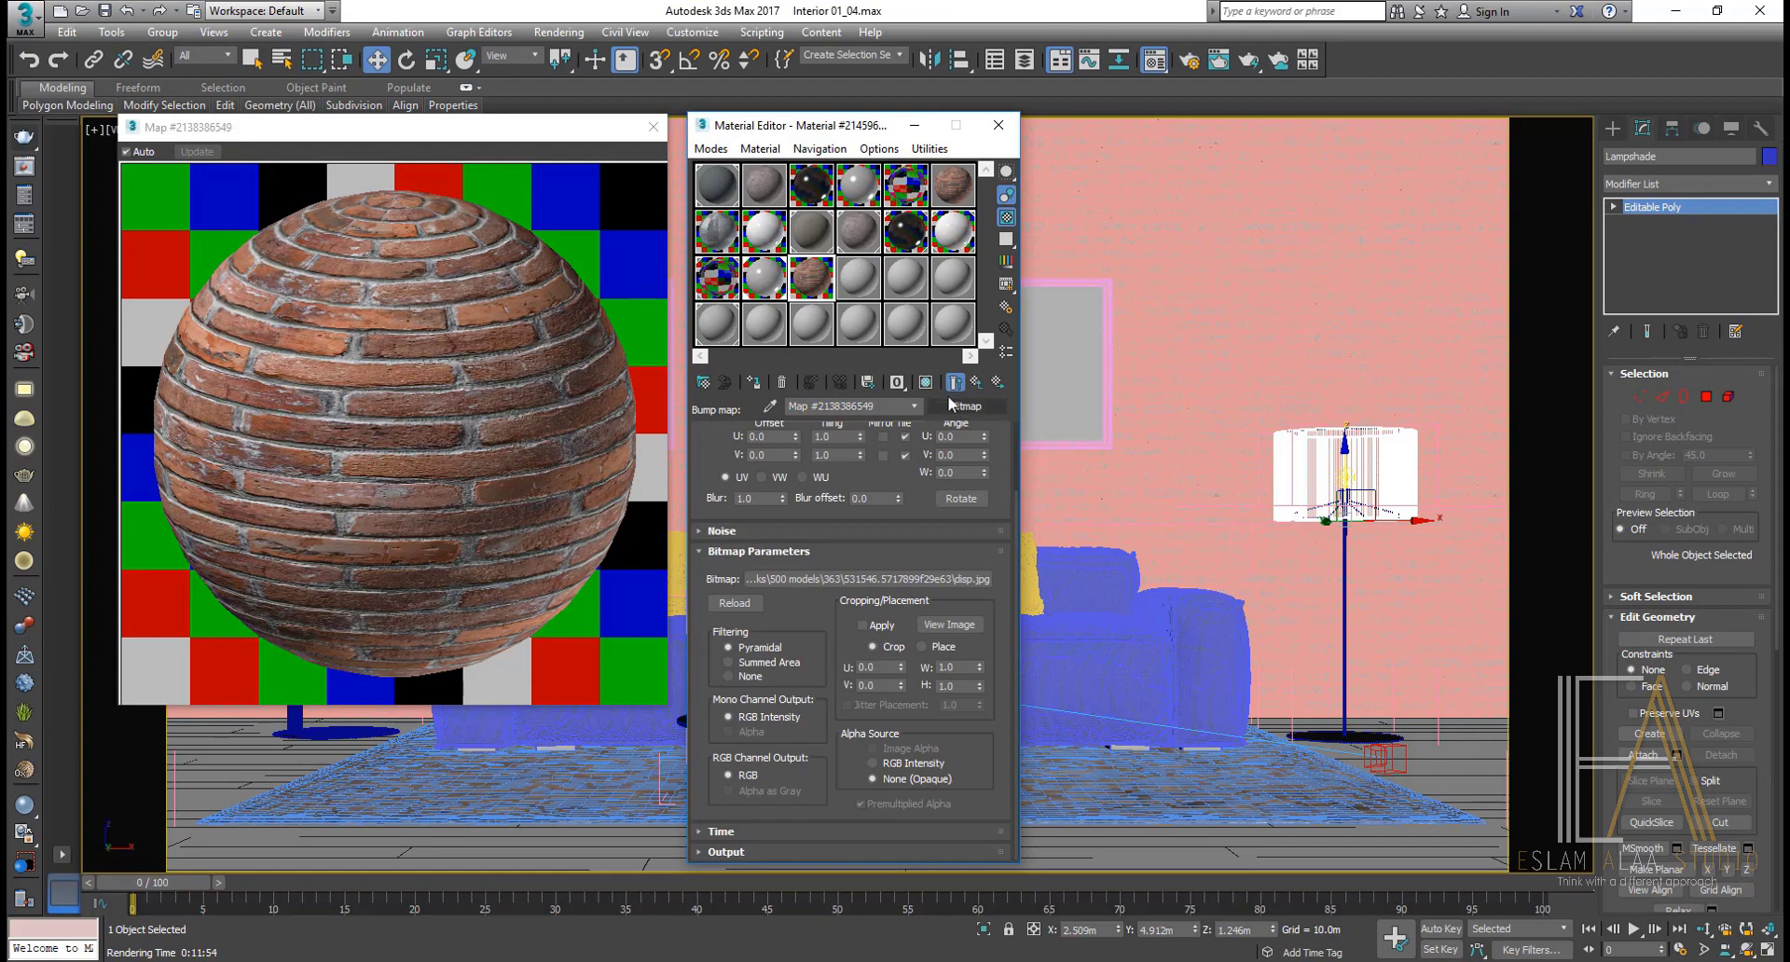
{"action": "left_click", "coordinate": [976, 383]}
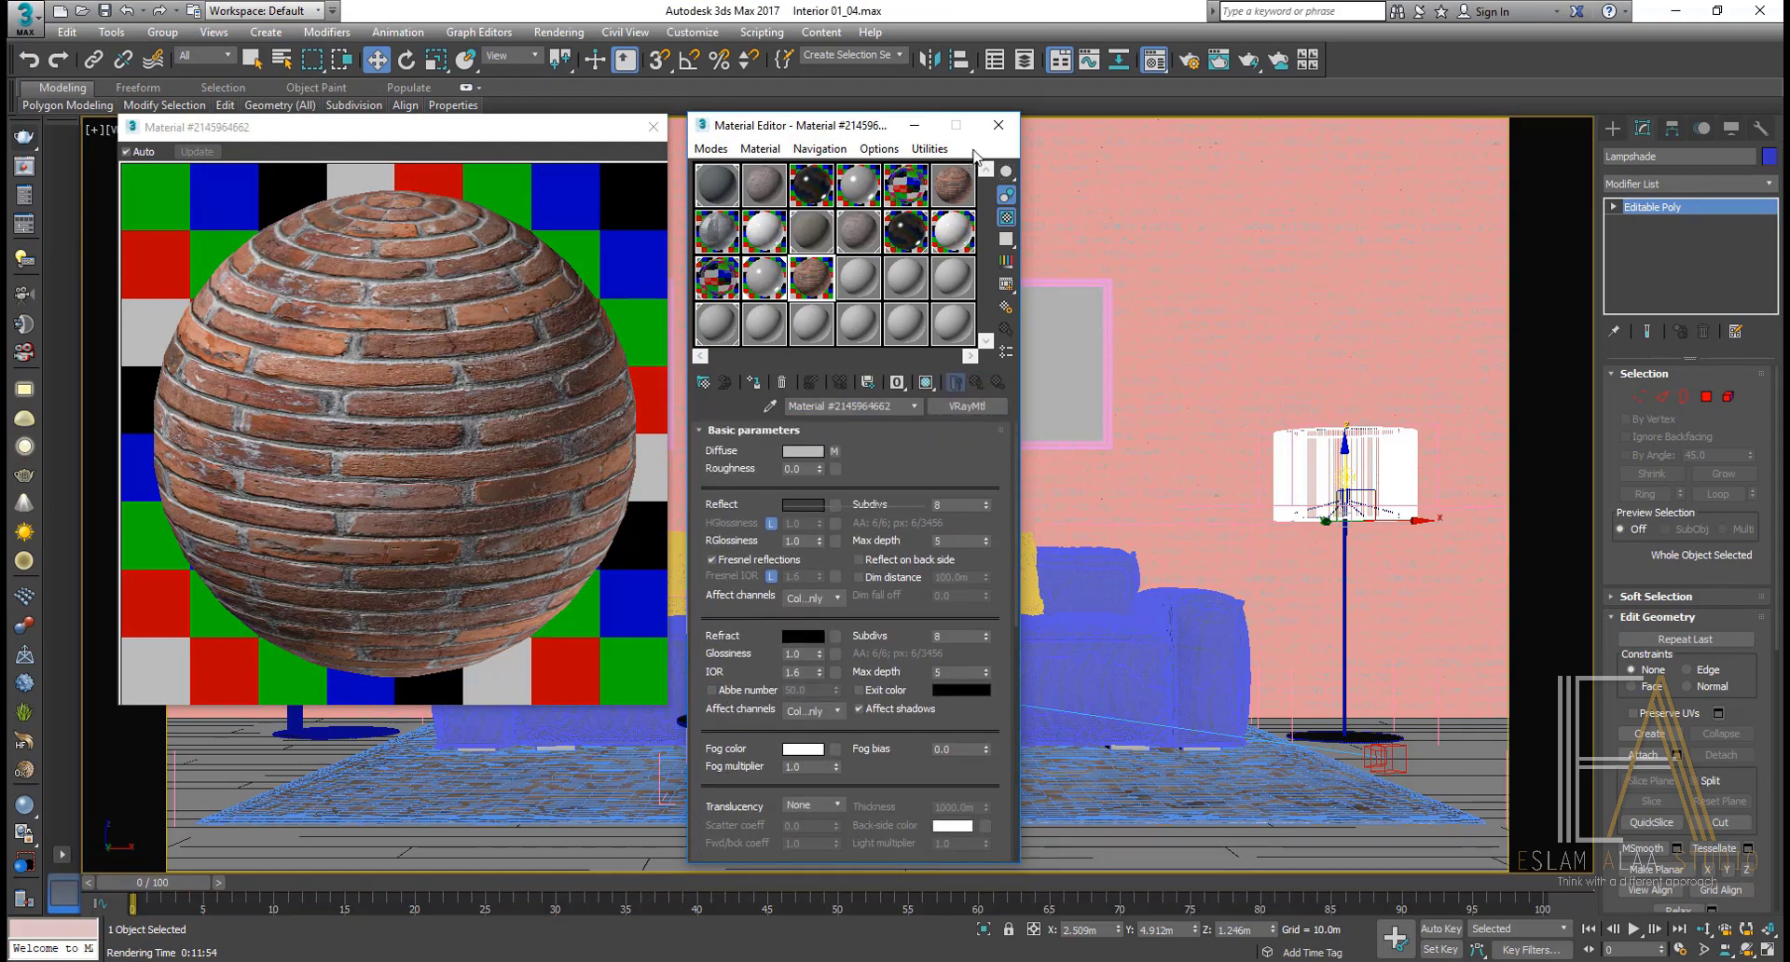
Step: Assign the brick material to the Brick wall group, then close the map preview and Material Editor
{"action": "left_click", "coordinate": [953, 390]}
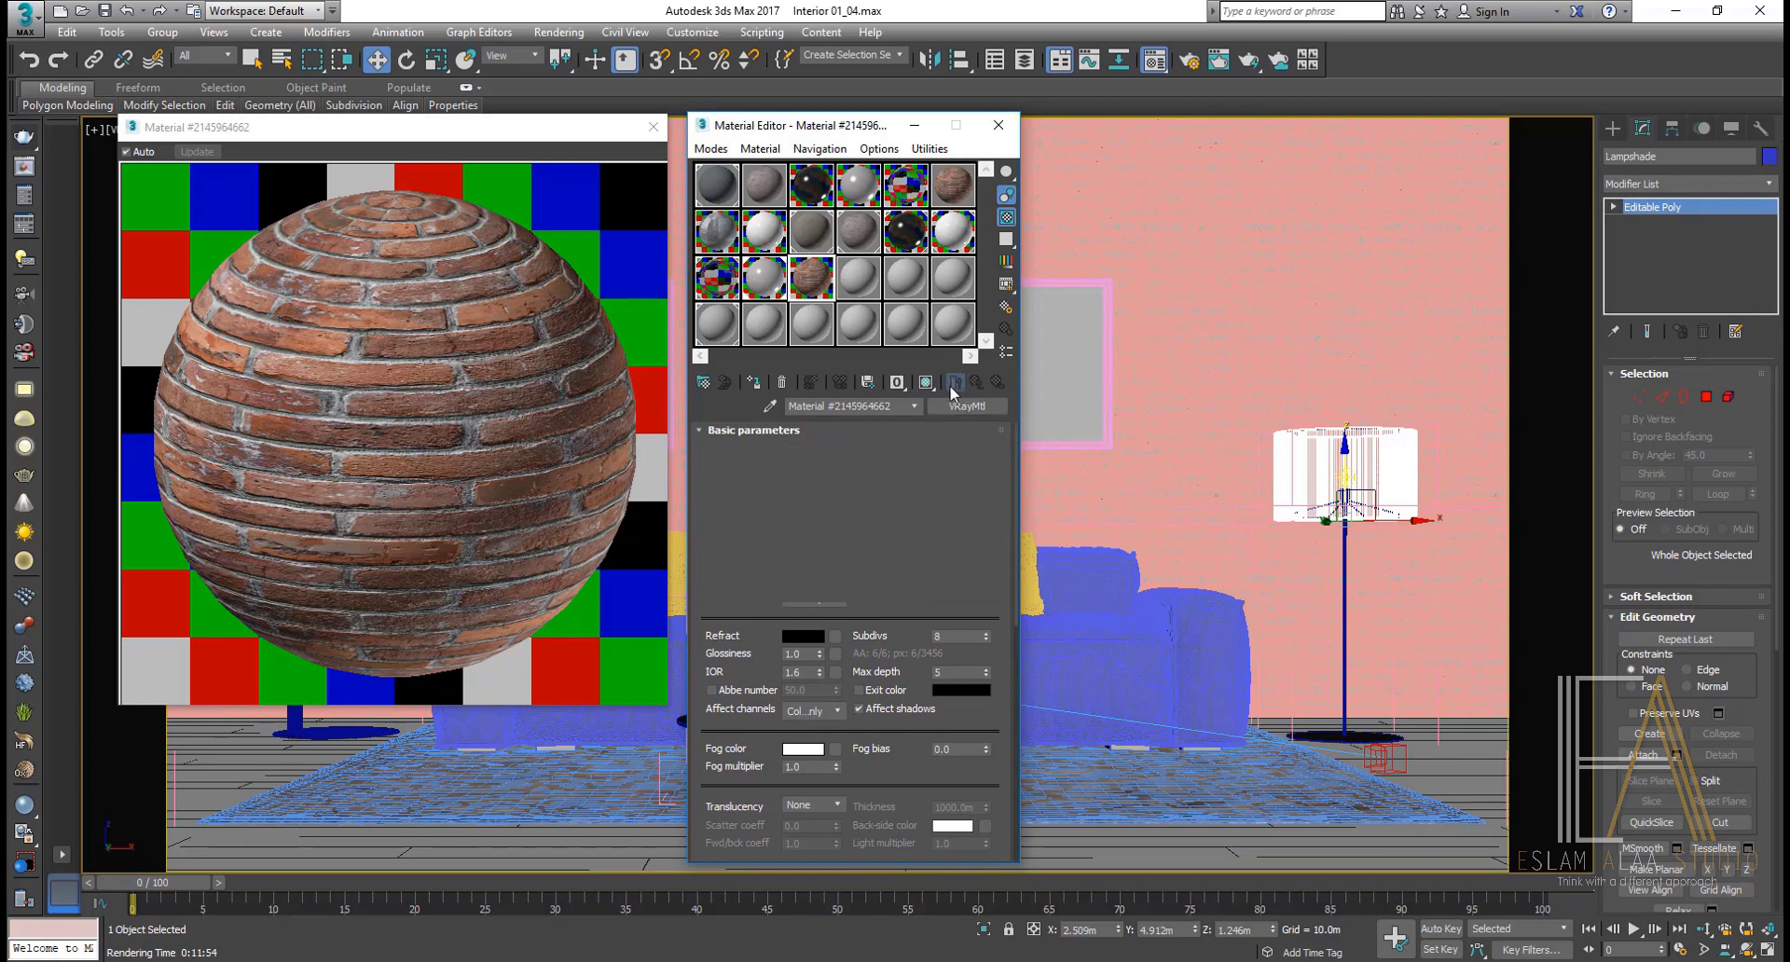
{"action": "left_click_drag", "start_coordinate": [872, 130], "coordinate": [1225, 167]}
{"action": "left_click", "coordinate": [935, 187]}
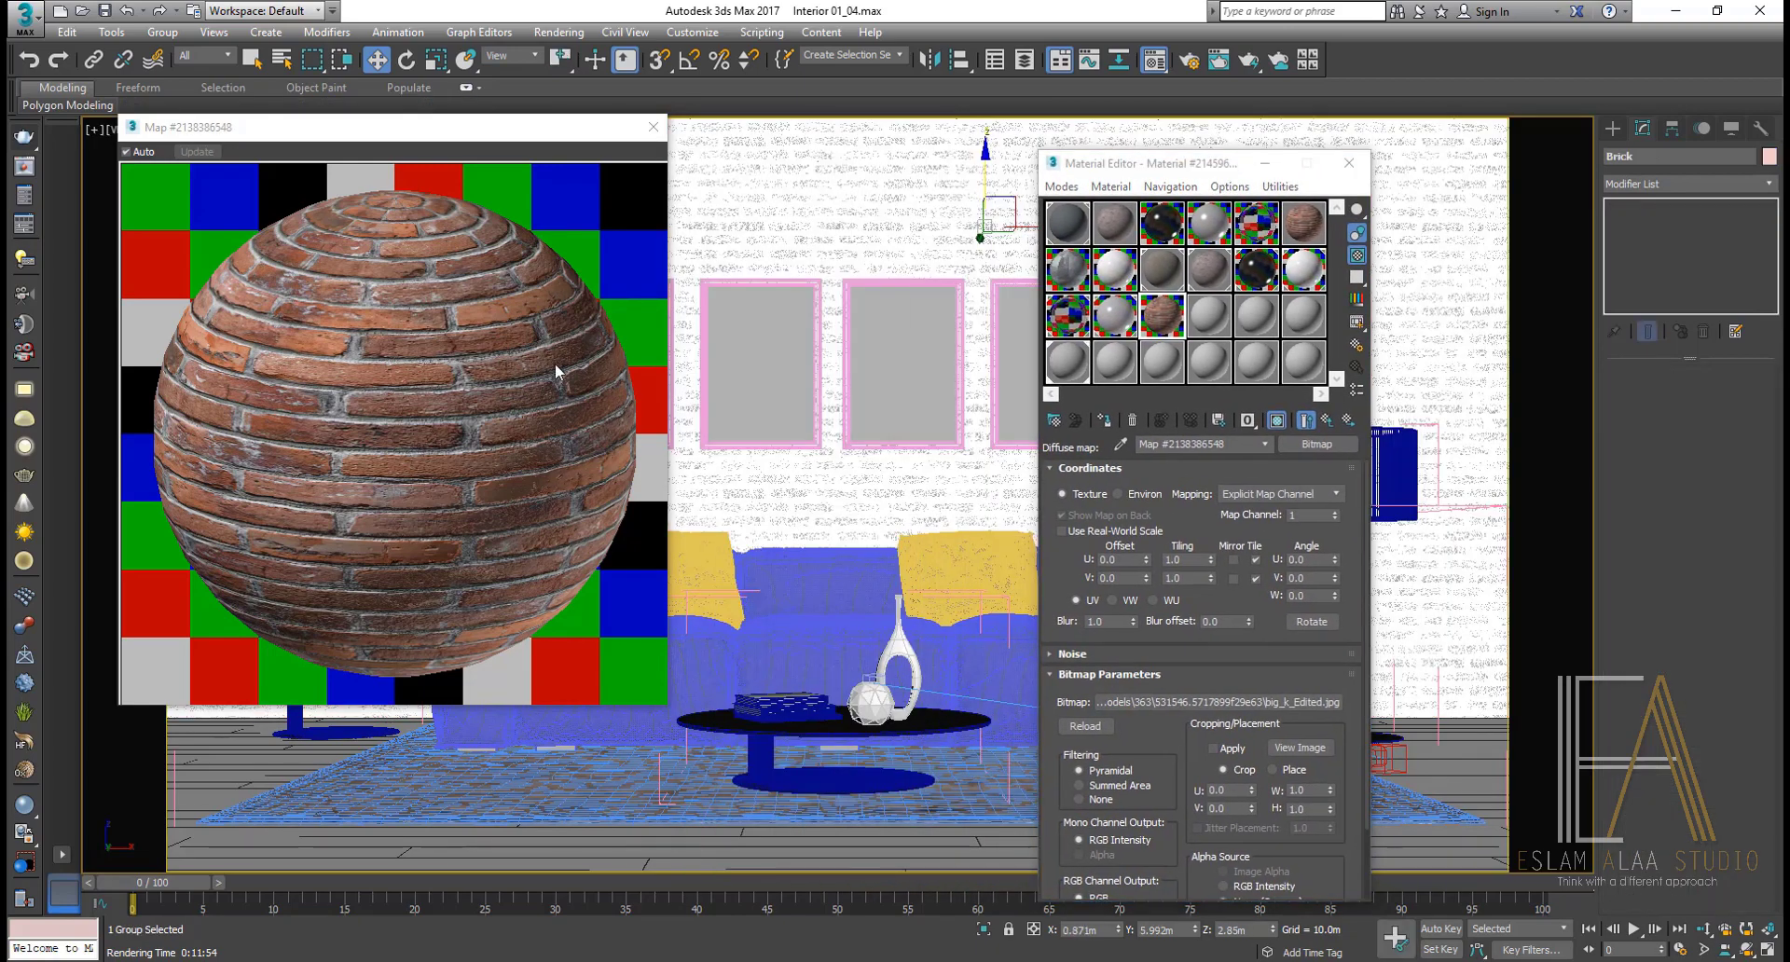
{"action": "left_click", "coordinate": [654, 127]}
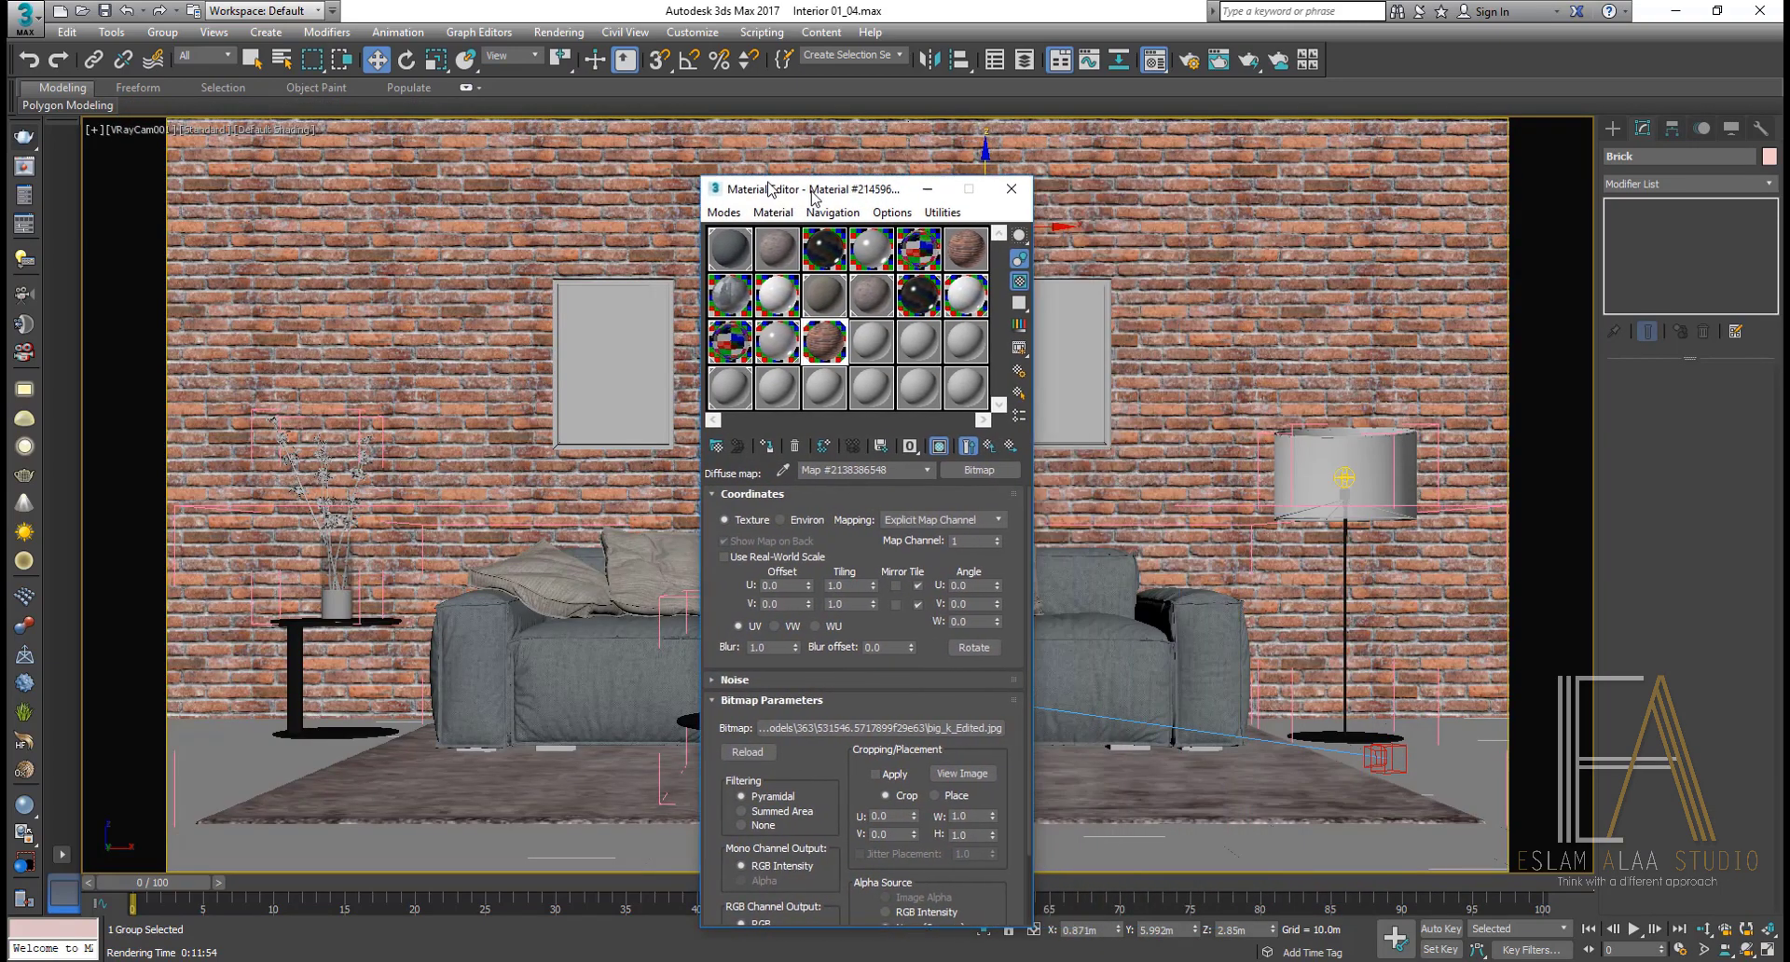
{"action": "left_click_drag", "start_coordinate": [1158, 168], "coordinate": [711, 158]}
{"action": "left_click", "coordinate": [901, 153]}
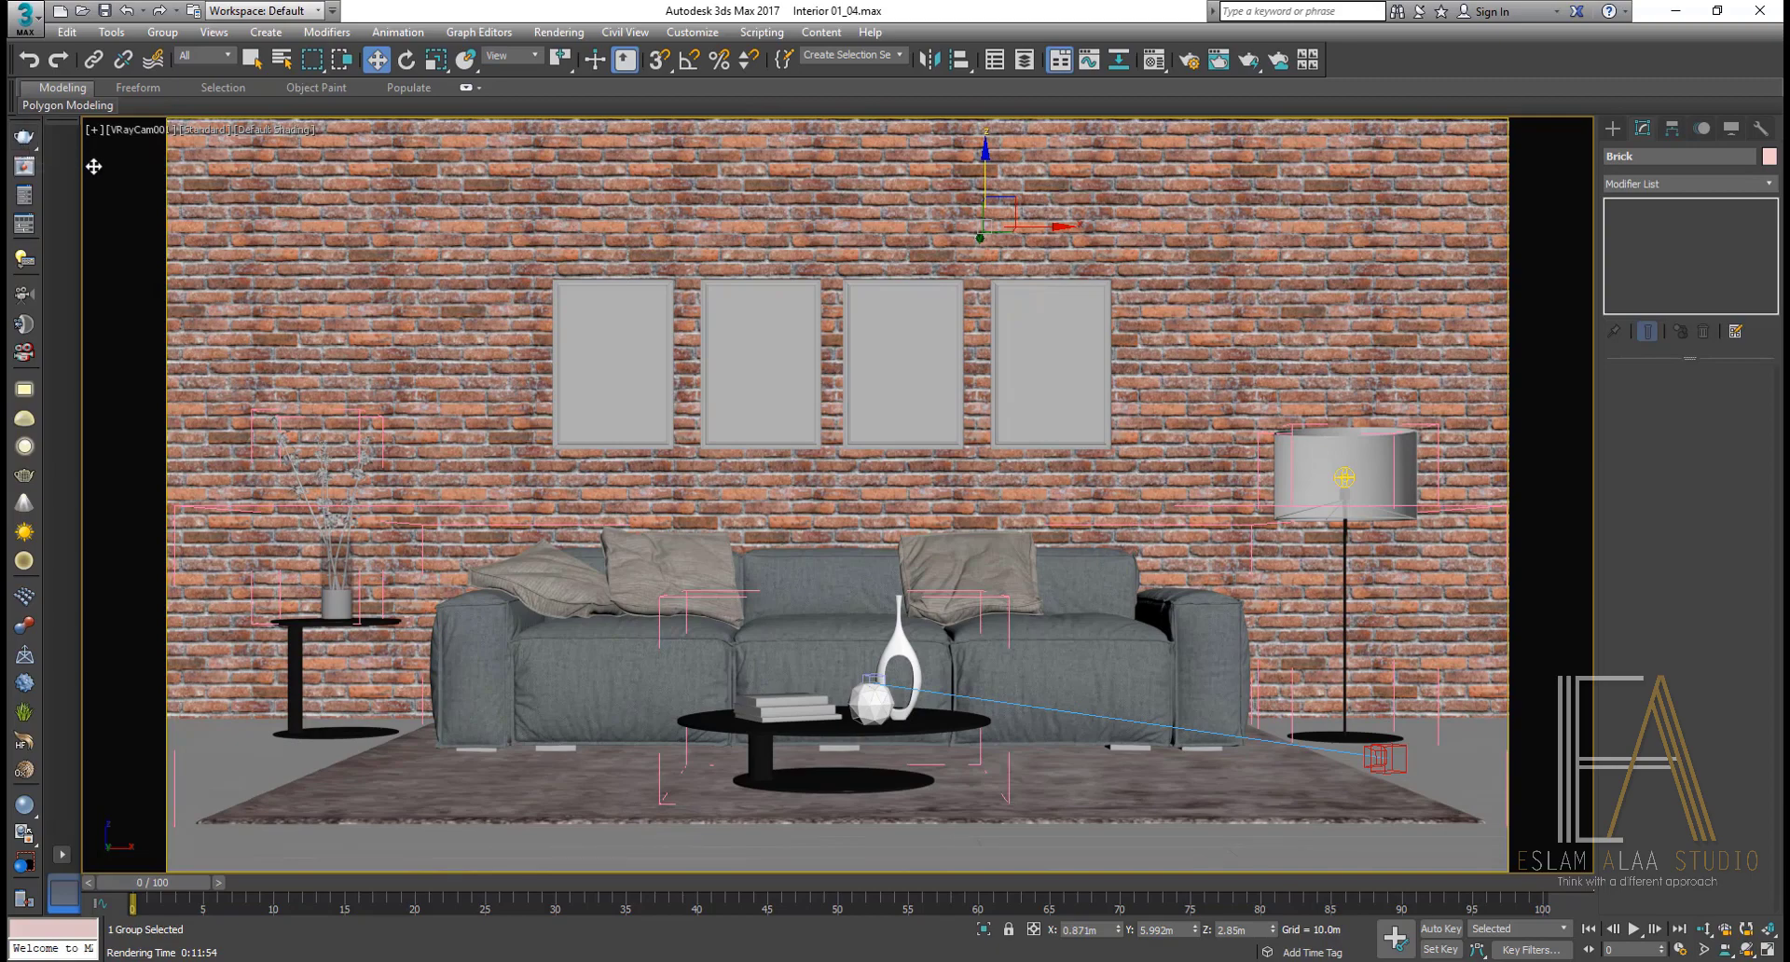
Step: Render the camera view and pan around the V-Ray frame buffer at 100%, then zoom back to 50%
{"action": "left_click", "coordinate": [24, 140]}
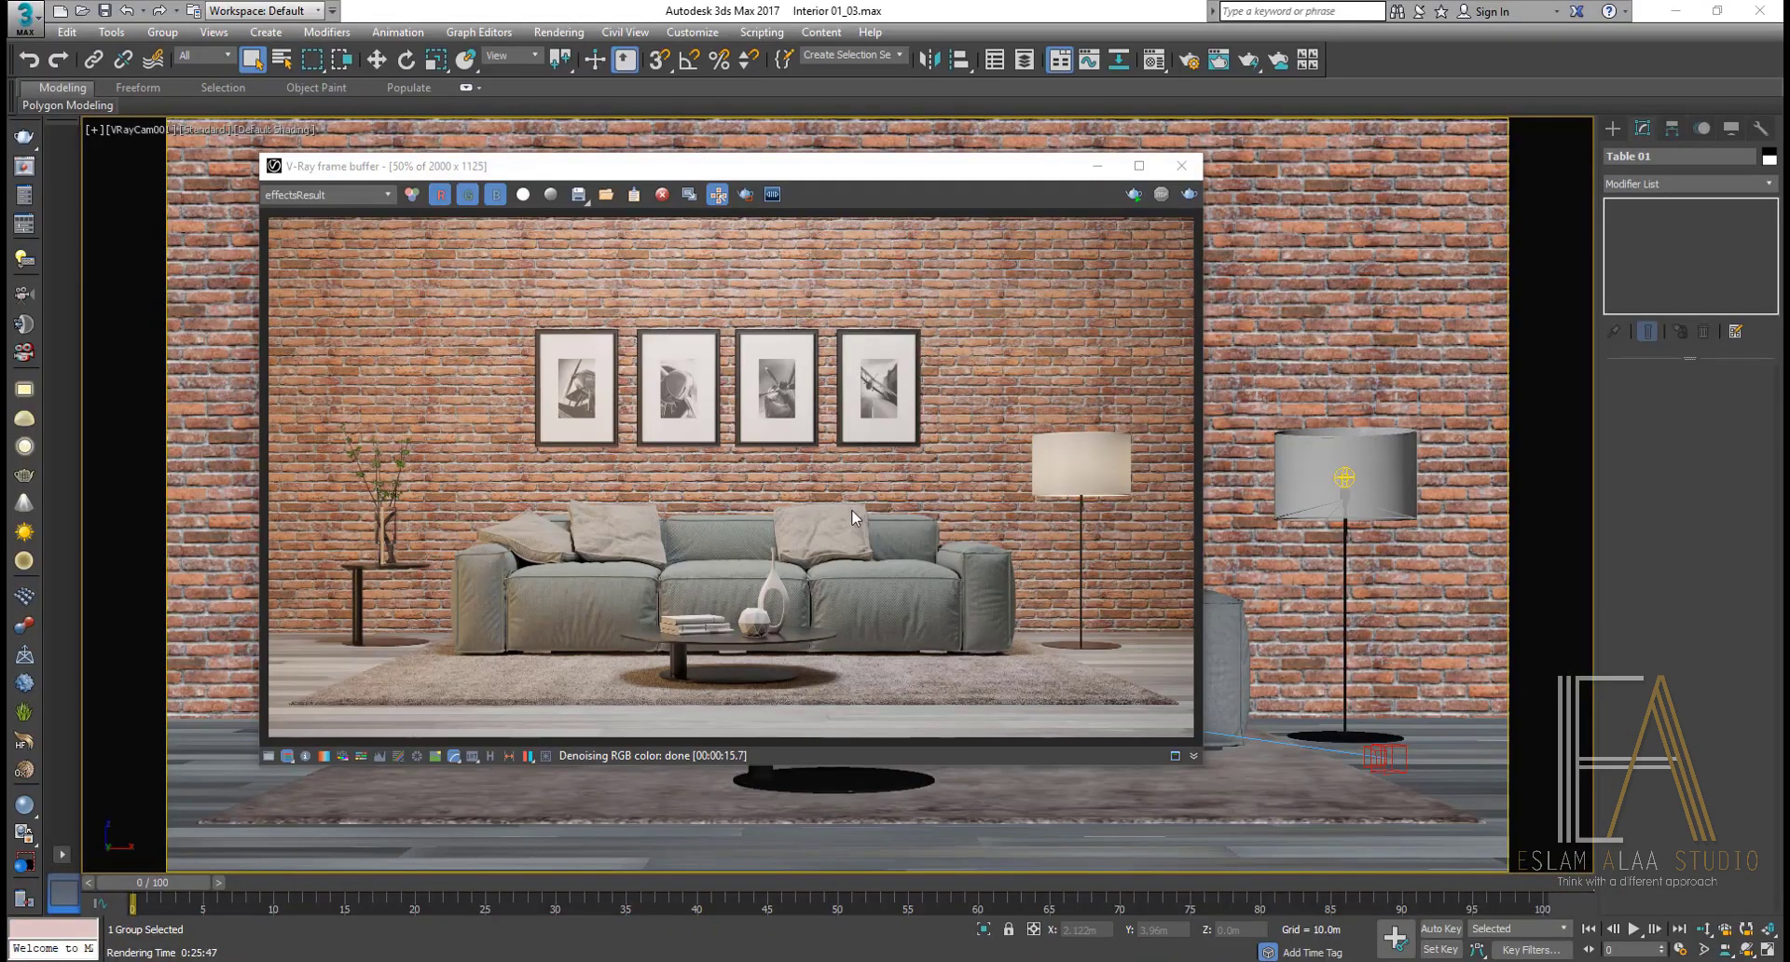
{"action": "left_click_drag", "start_coordinate": [821, 166], "coordinate": [1091, 224]}
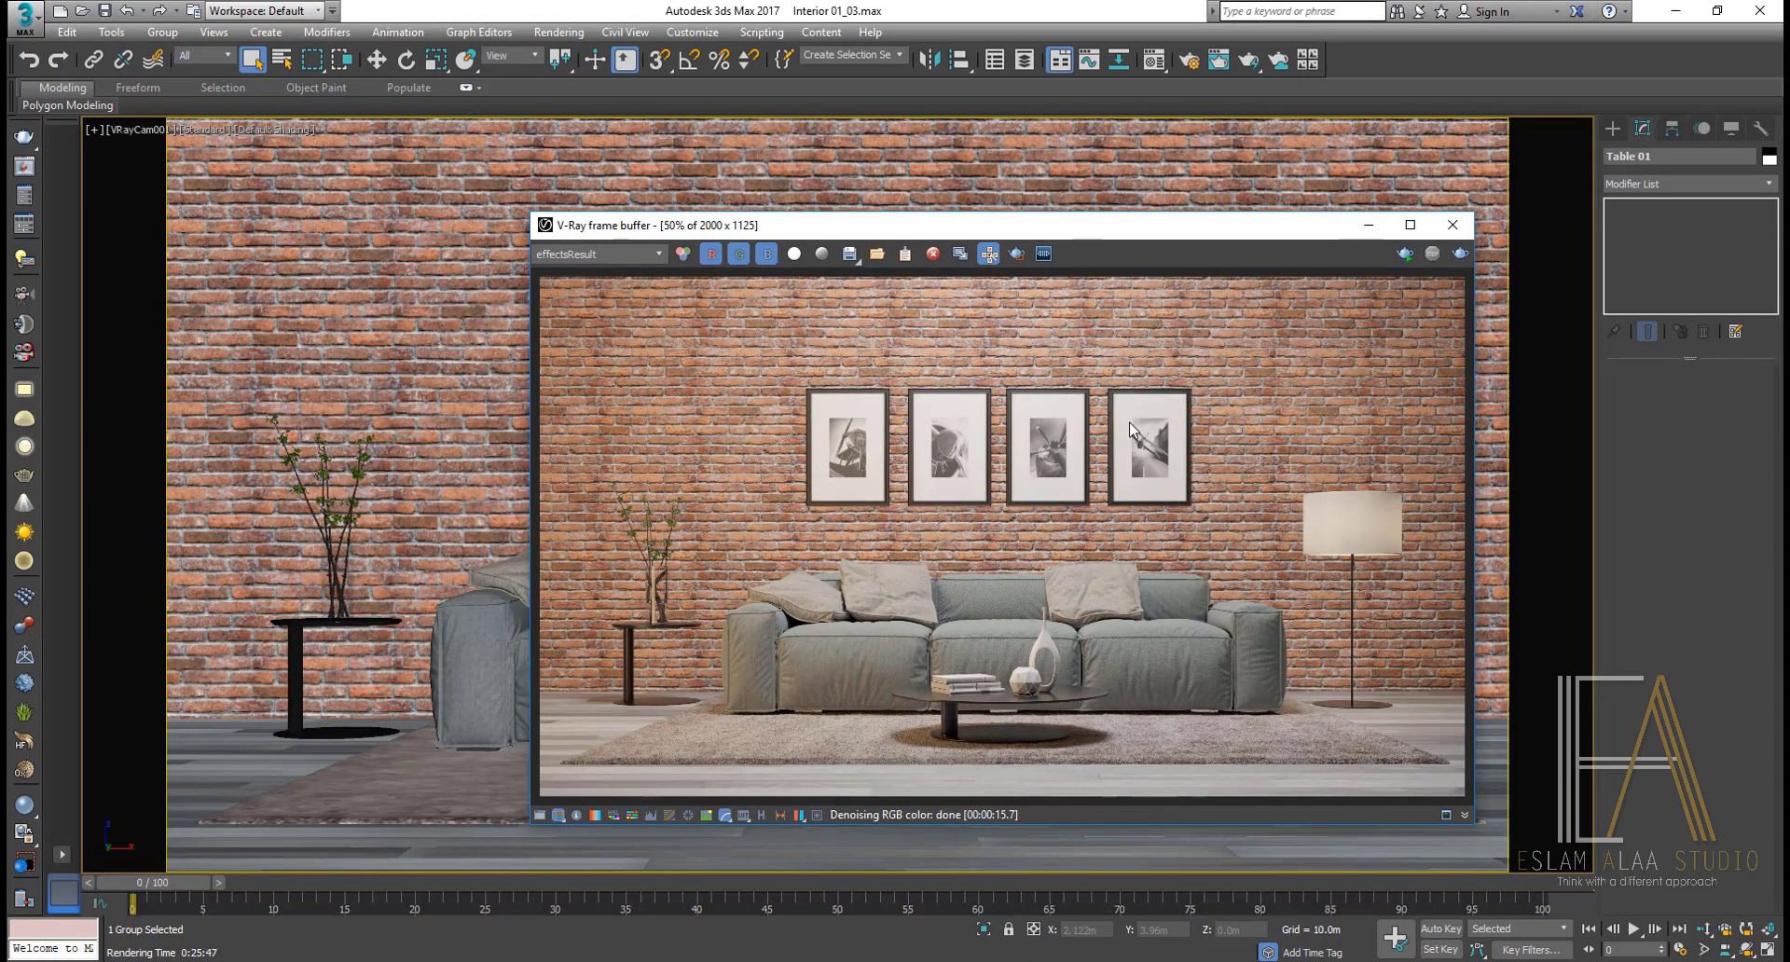
{"action": "scroll", "coordinate": [1018, 595], "scroll_direction": "up", "scroll_amount": 1}
{"action": "left_click_drag", "start_coordinate": [876, 596], "coordinate": [1155, 304]}
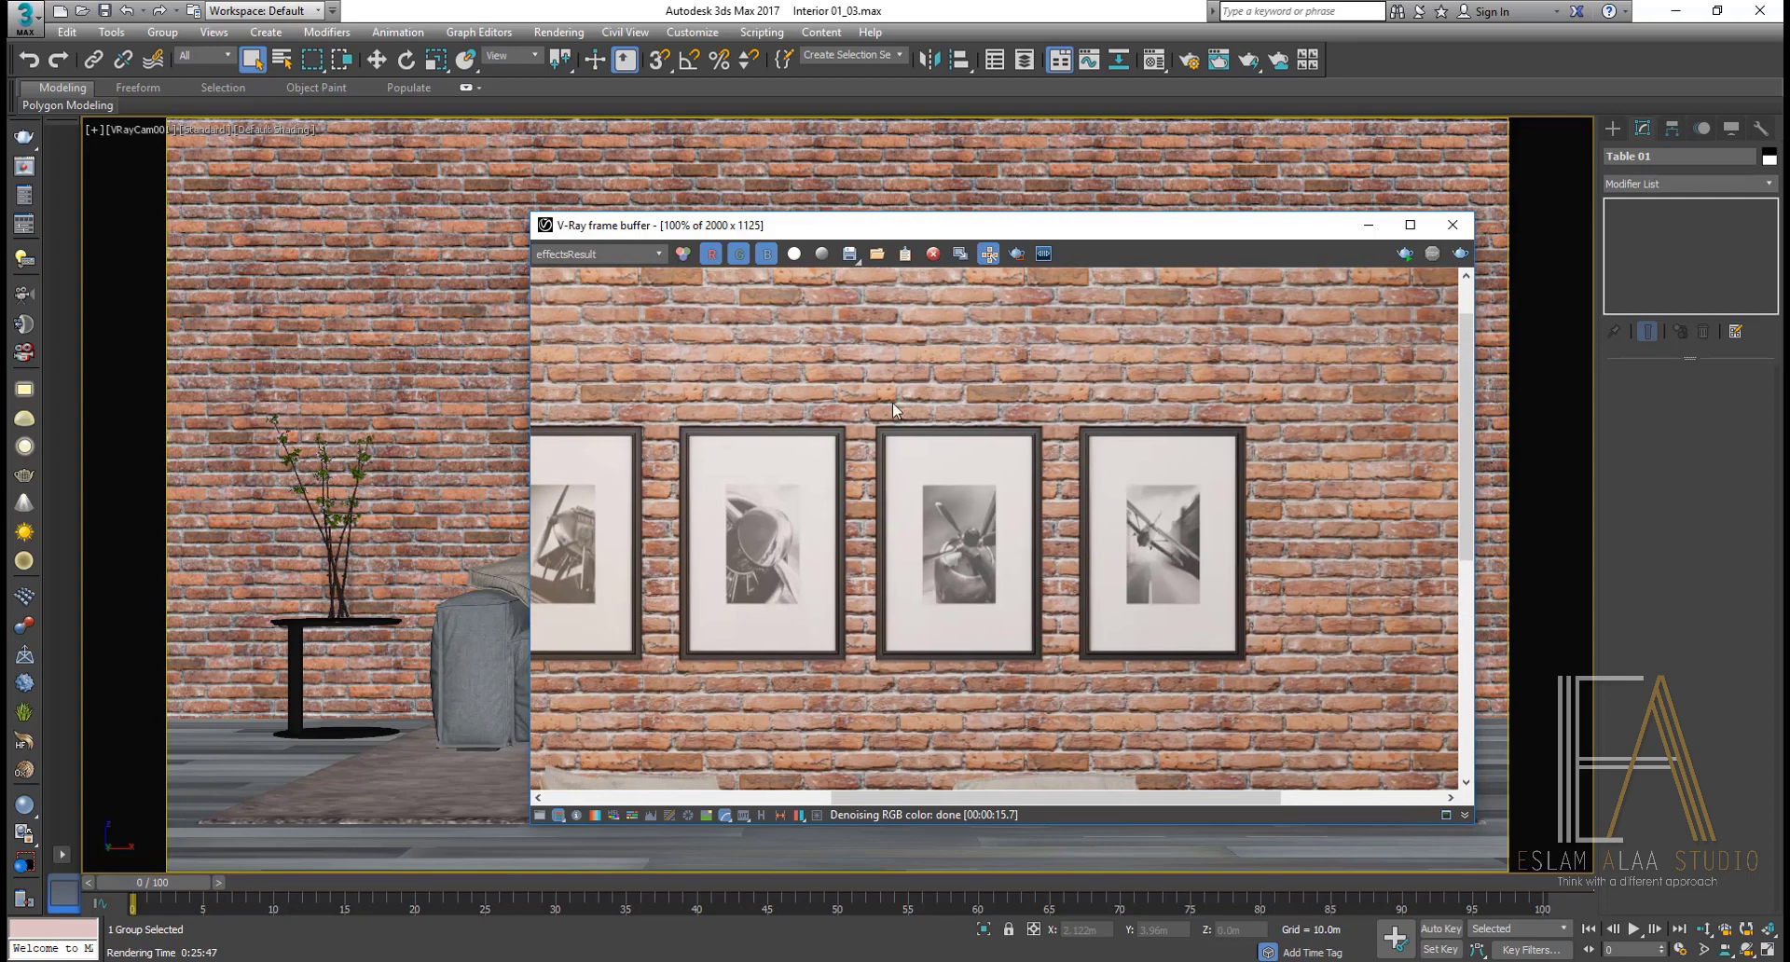
{"action": "left_click_drag", "start_coordinate": [892, 400], "coordinate": [916, 533]}
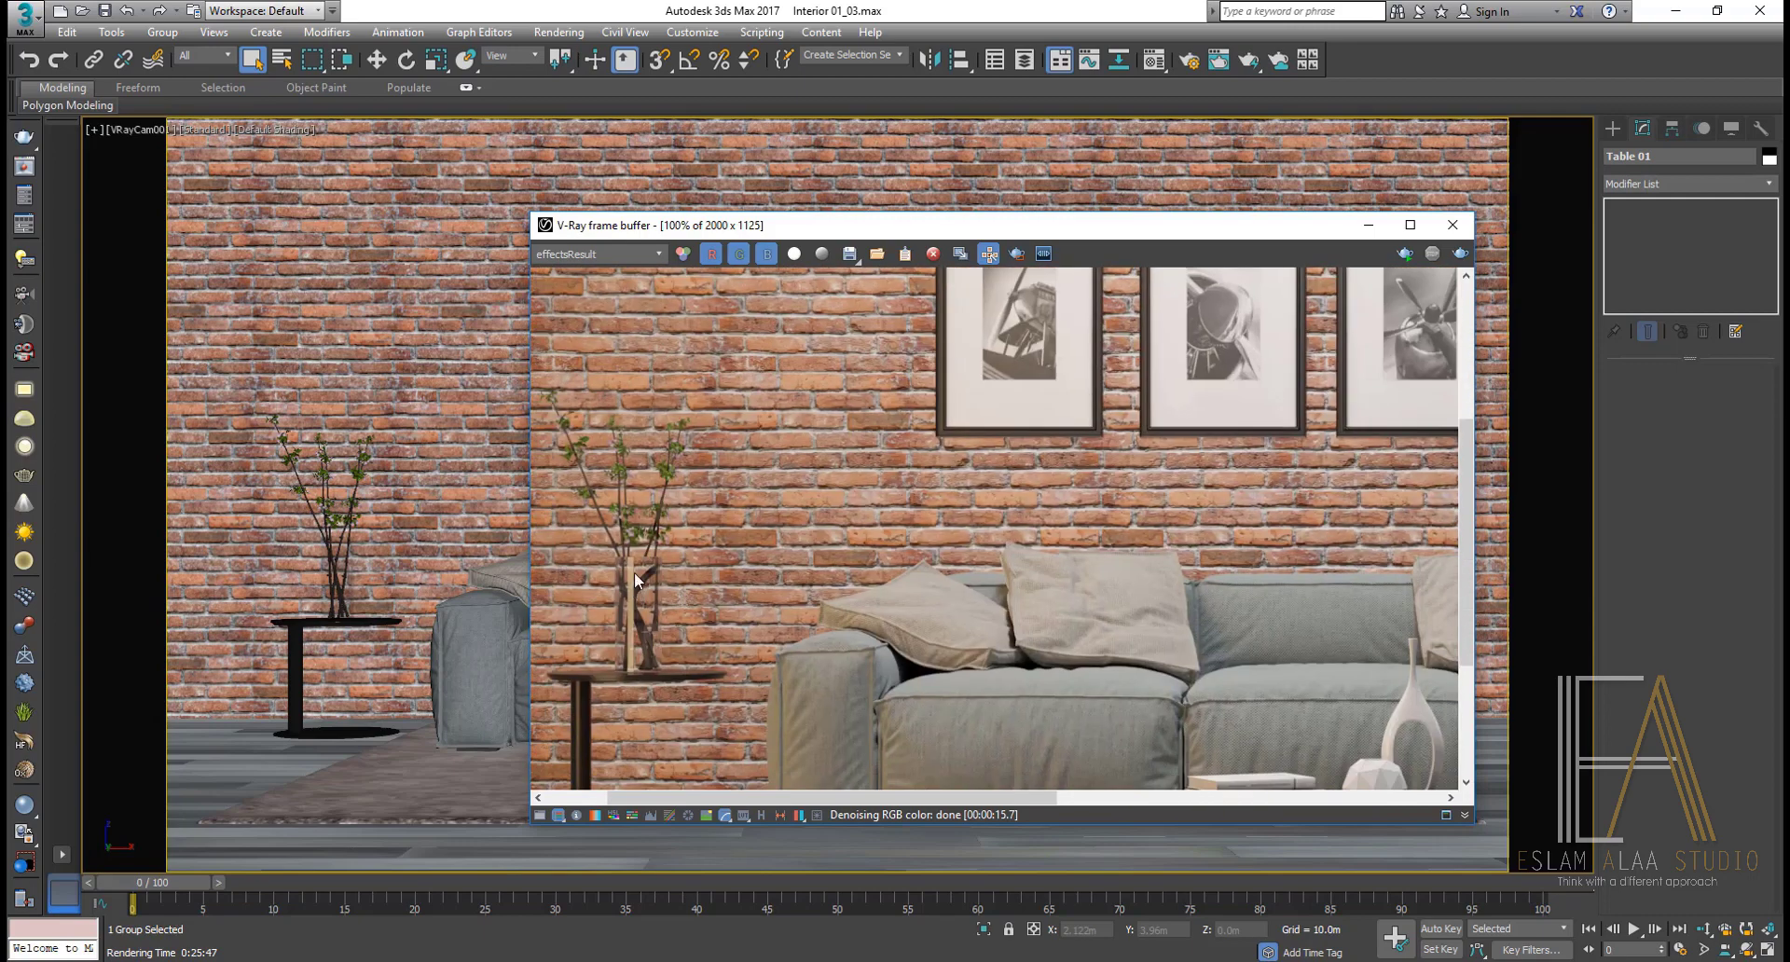
{"action": "left_click_drag", "start_coordinate": [634, 572], "coordinate": [1206, 455]}
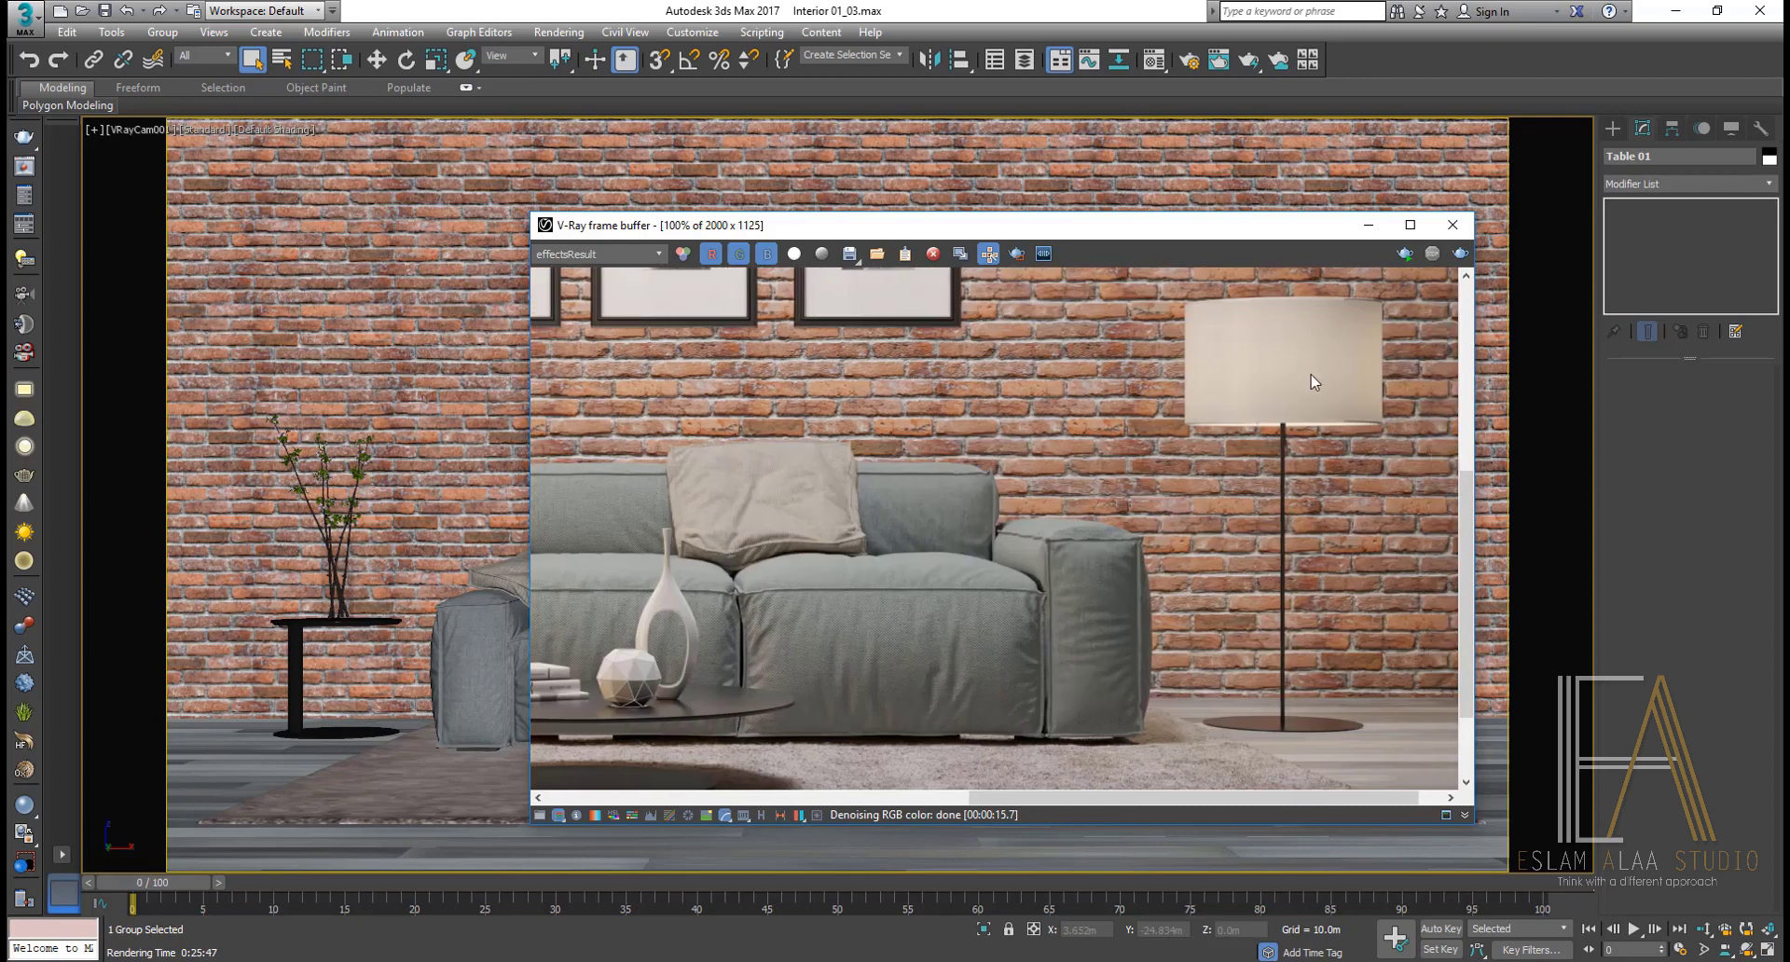
{"action": "left_click_drag", "start_coordinate": [571, 557], "coordinate": [1295, 530]}
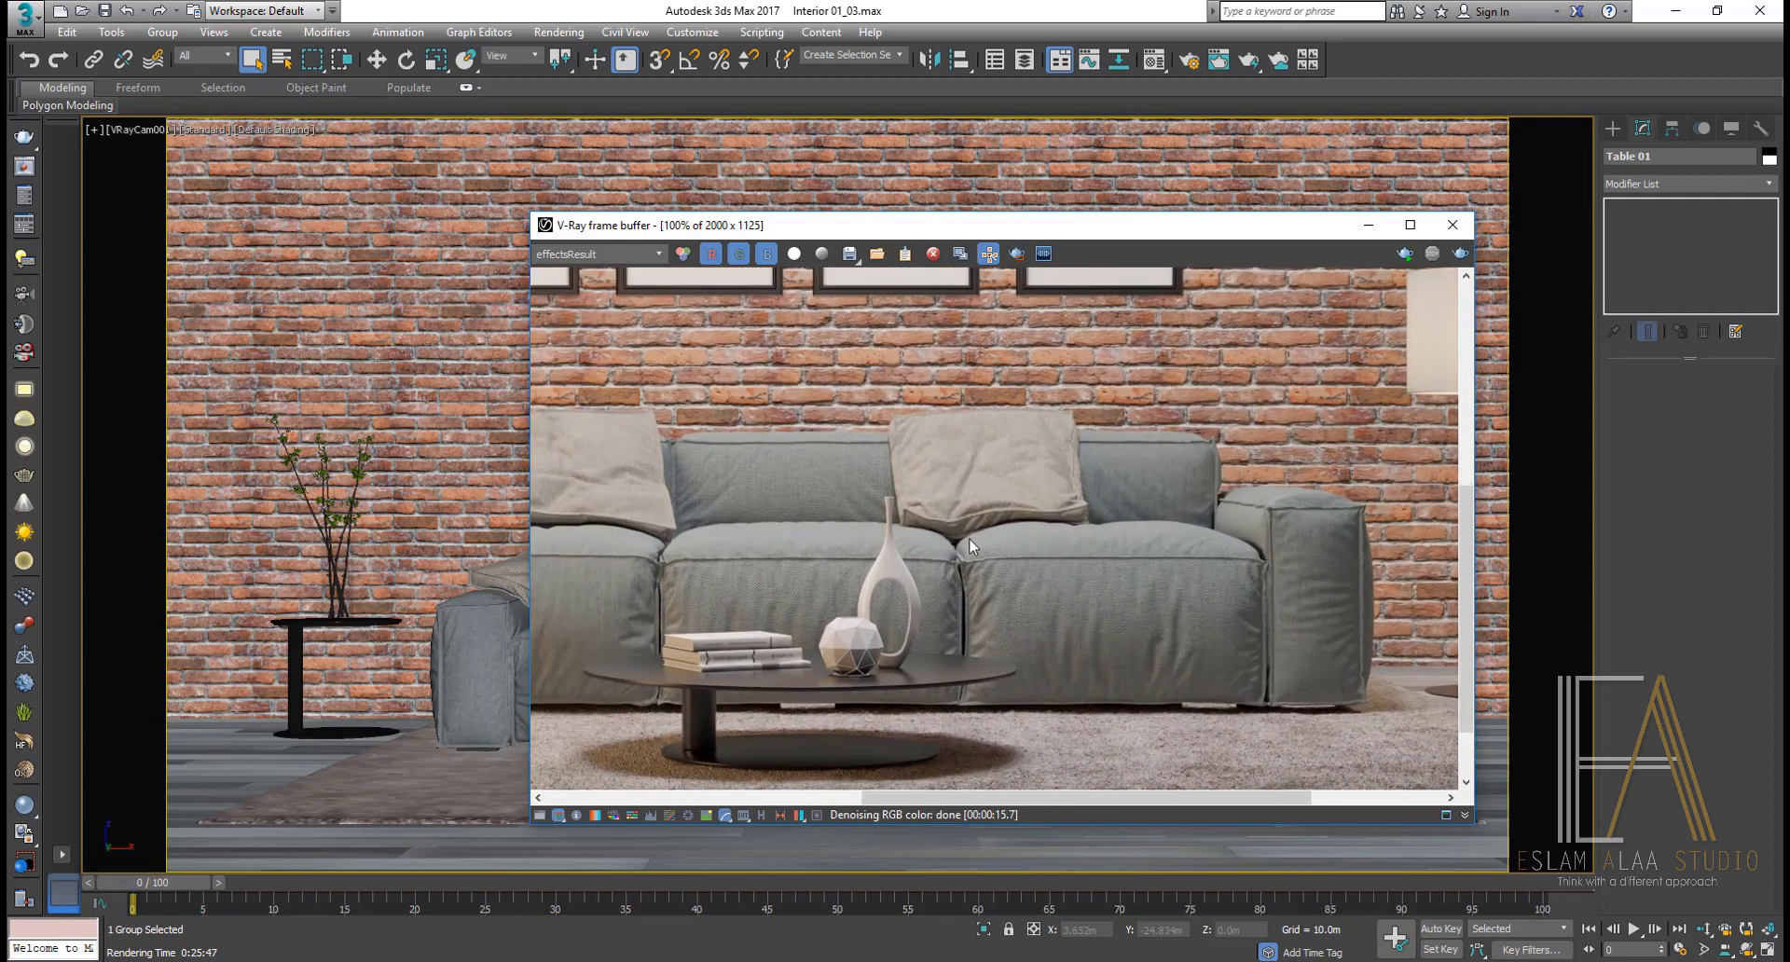
{"action": "scroll", "coordinate": [975, 747], "scroll_direction": "down", "scroll_amount": 2}
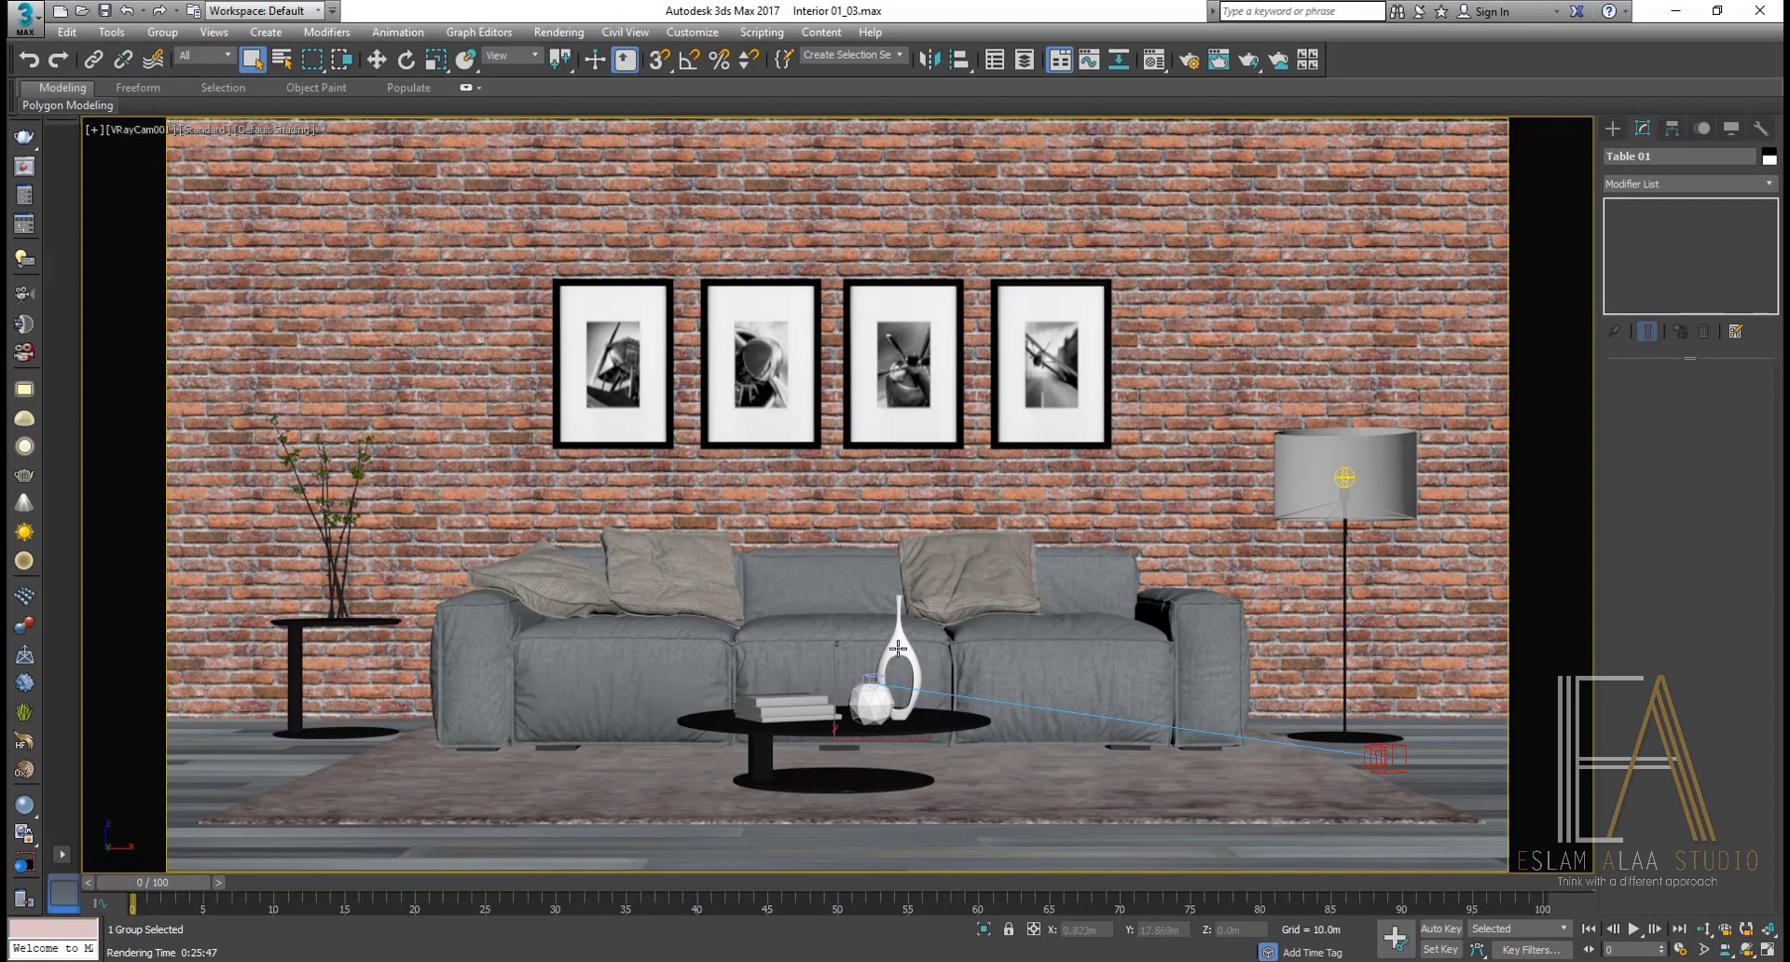
Step: Switch the viewport to the close-up VRayCam002 camera
{"action": "key", "text": "c"}
{"action": "double_click", "coordinate": [870, 367]}
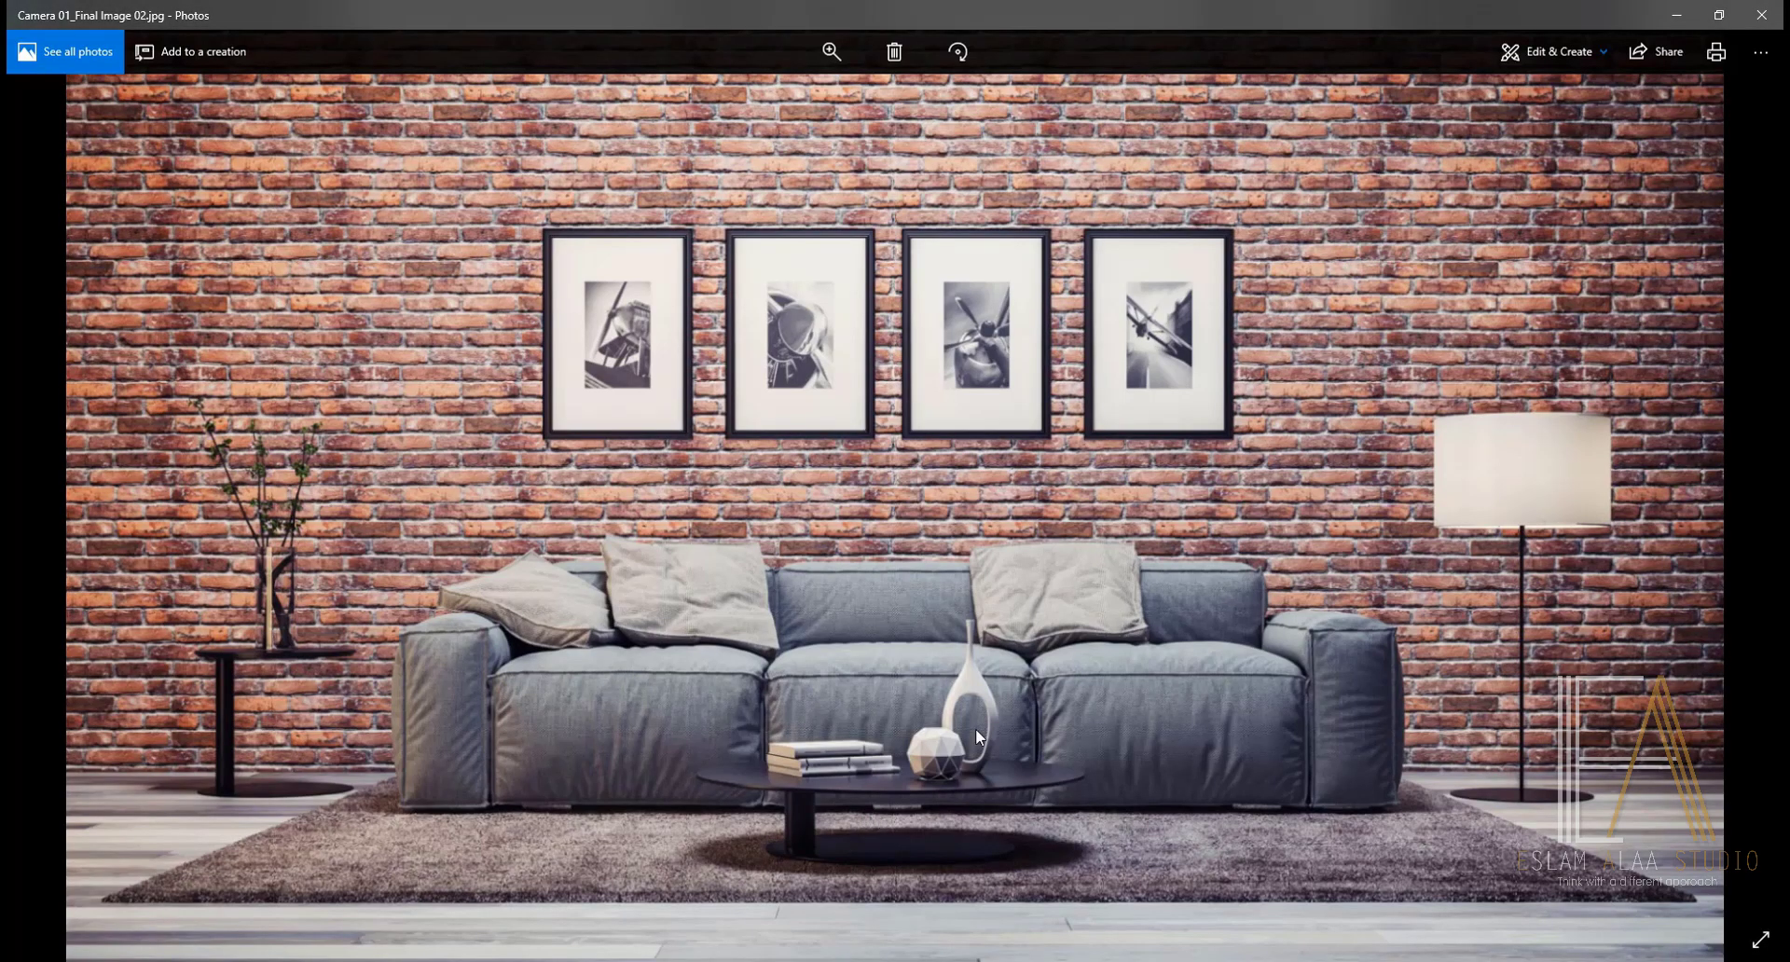
{"action": "key", "text": "Right"}
{"action": "key", "text": "Right"}
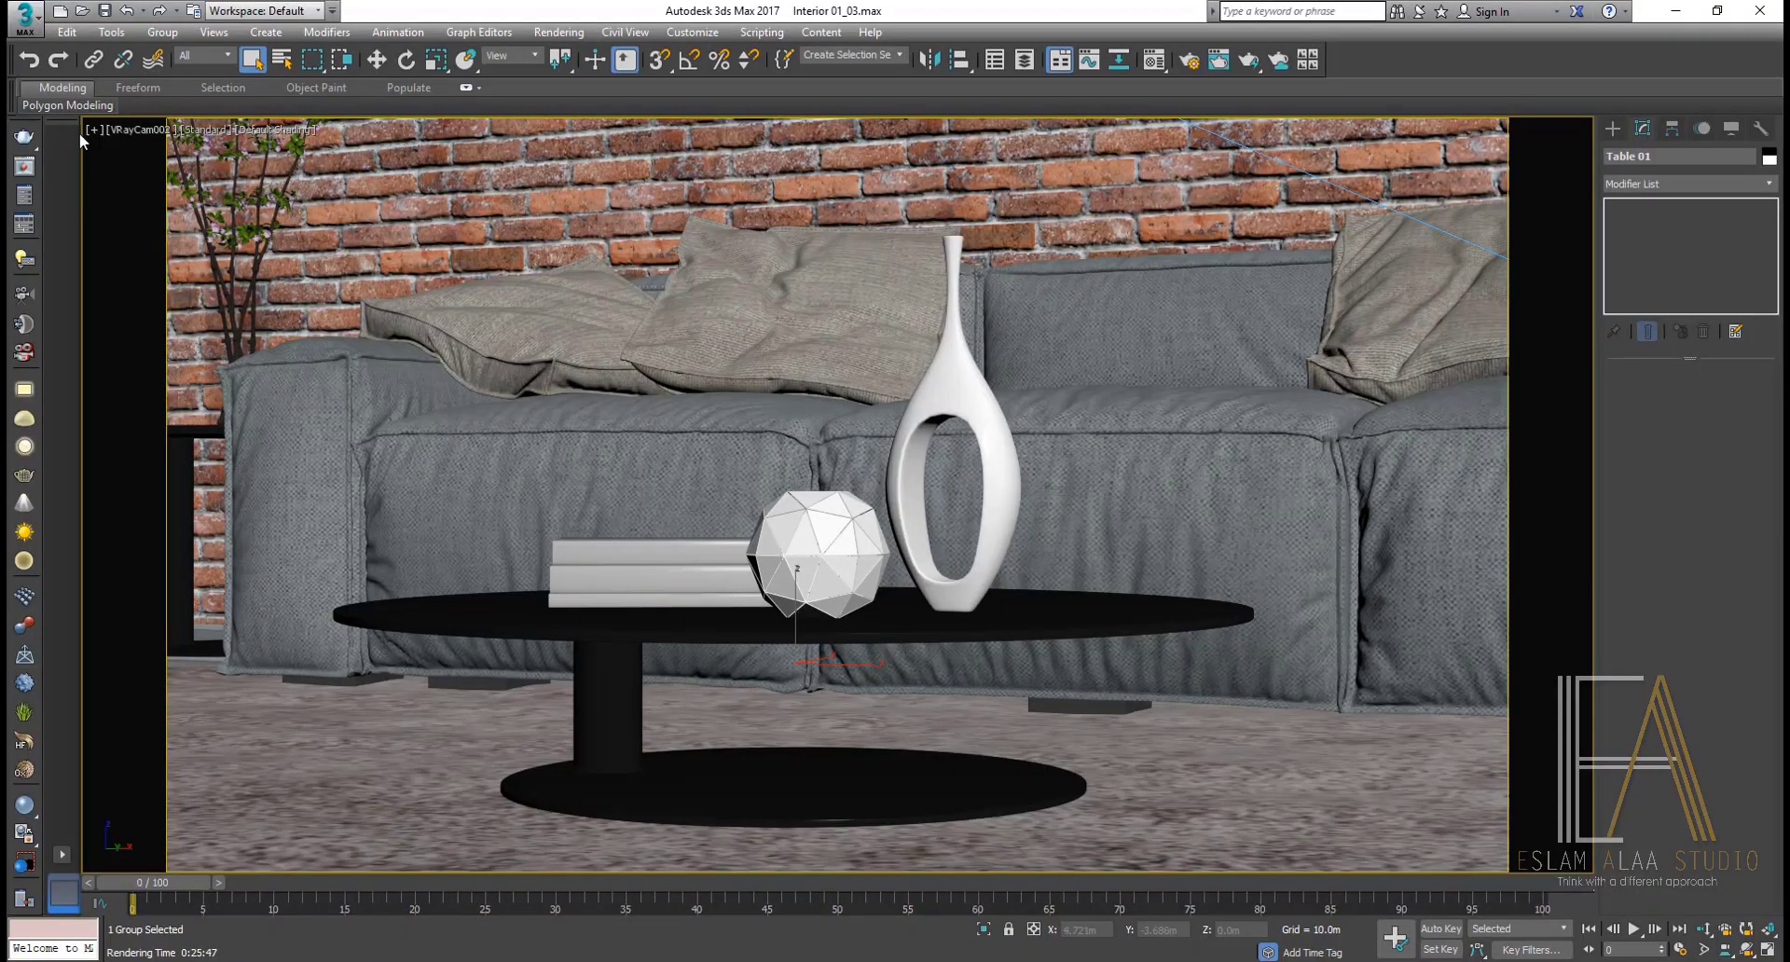
Step: Select VRayCam002 and review its physical camera parameters in the Modify panel
{"action": "left_click", "coordinate": [131, 125]}
{"action": "left_click", "coordinate": [245, 479]}
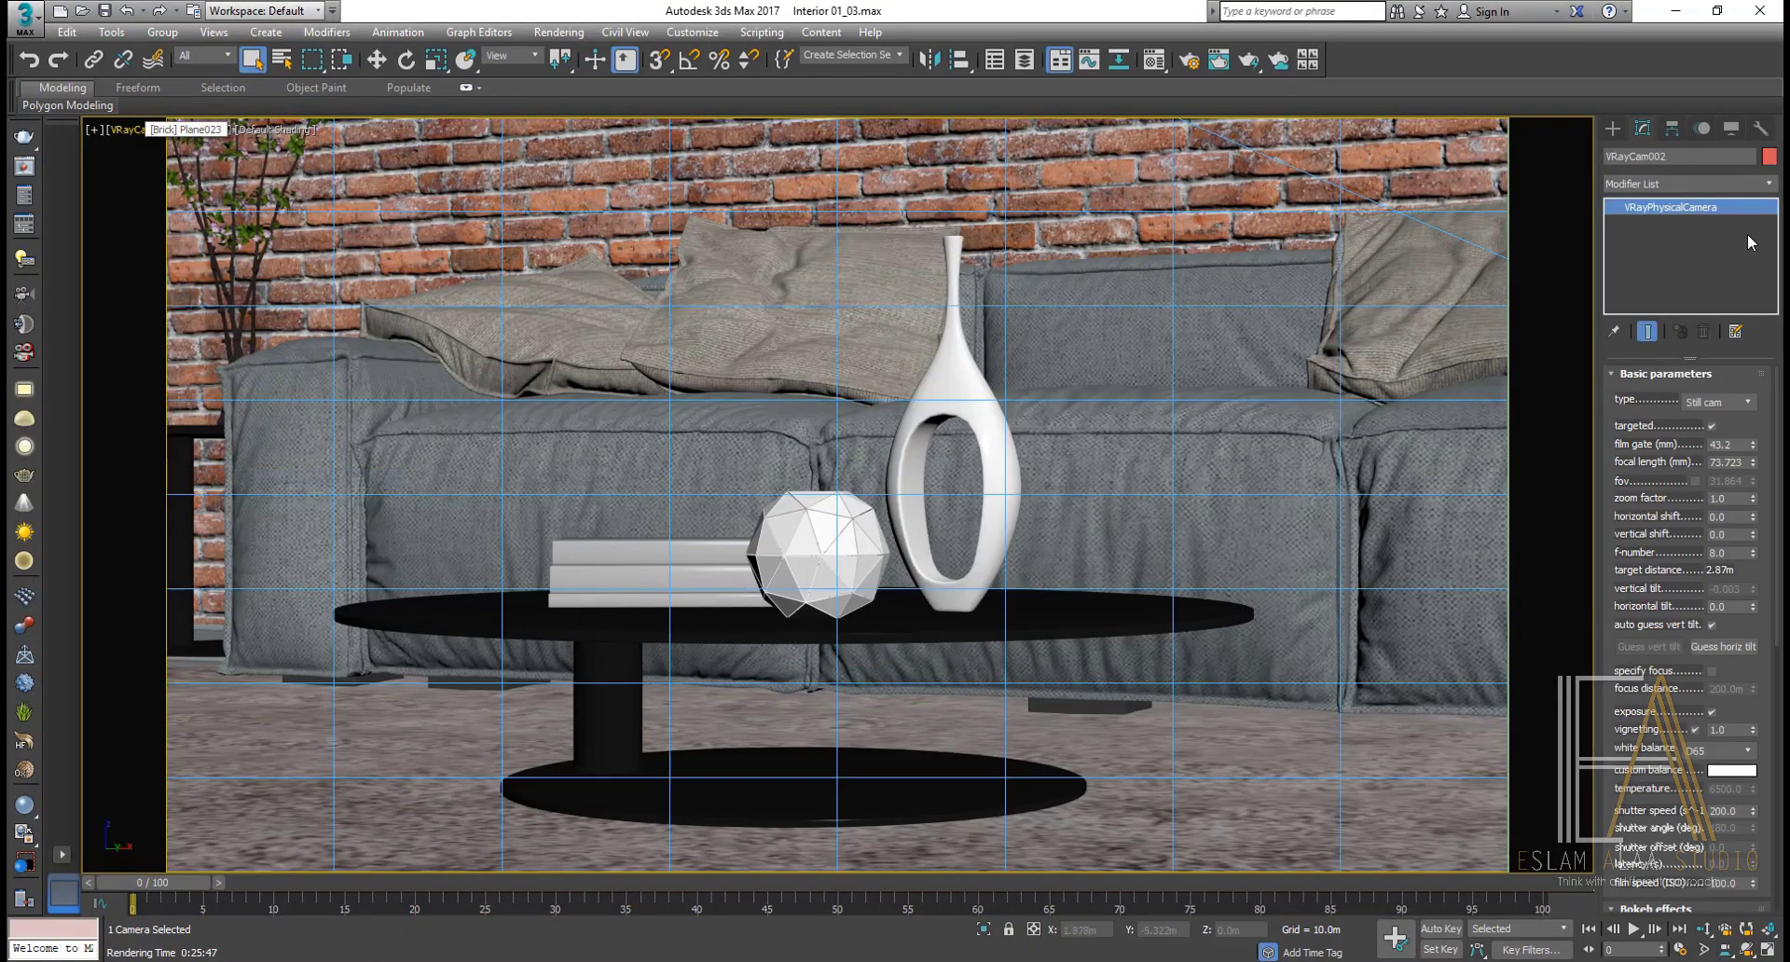
{"action": "scroll", "coordinate": [1653, 512], "scroll_direction": "down", "scroll_amount": 1}
{"action": "scroll", "coordinate": [1653, 513], "scroll_direction": "down", "scroll_amount": 1}
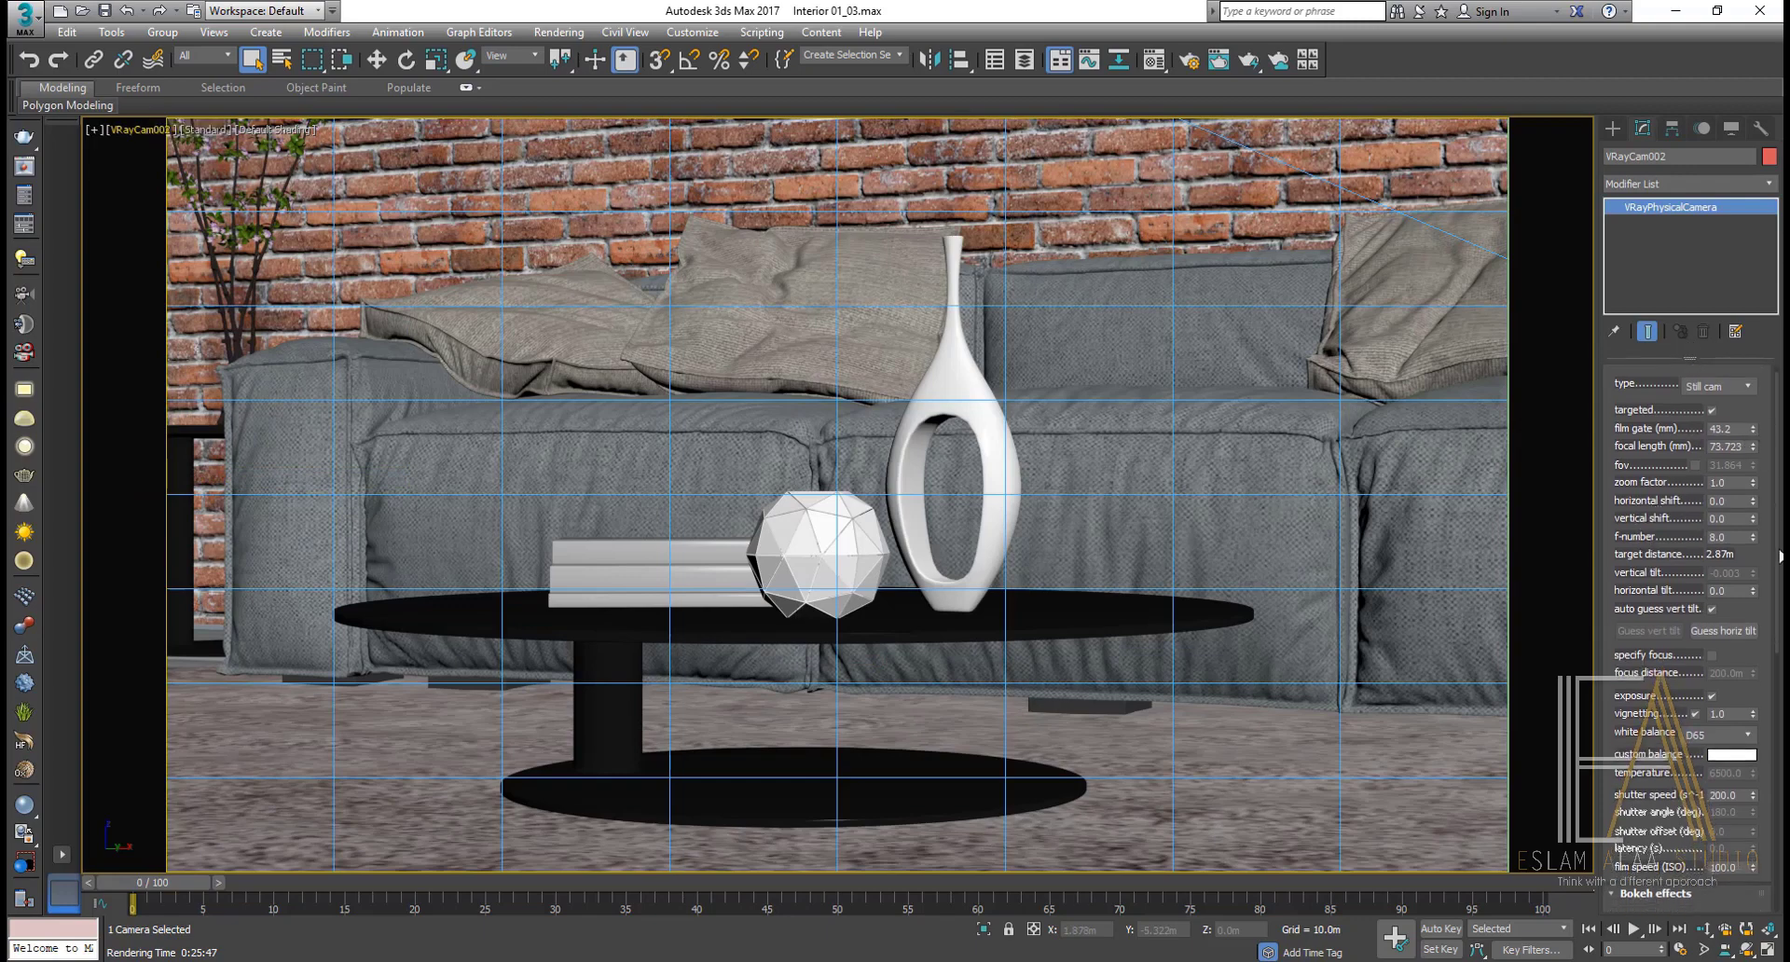
{"action": "scroll", "coordinate": [1661, 544], "scroll_direction": "down", "scroll_amount": 1}
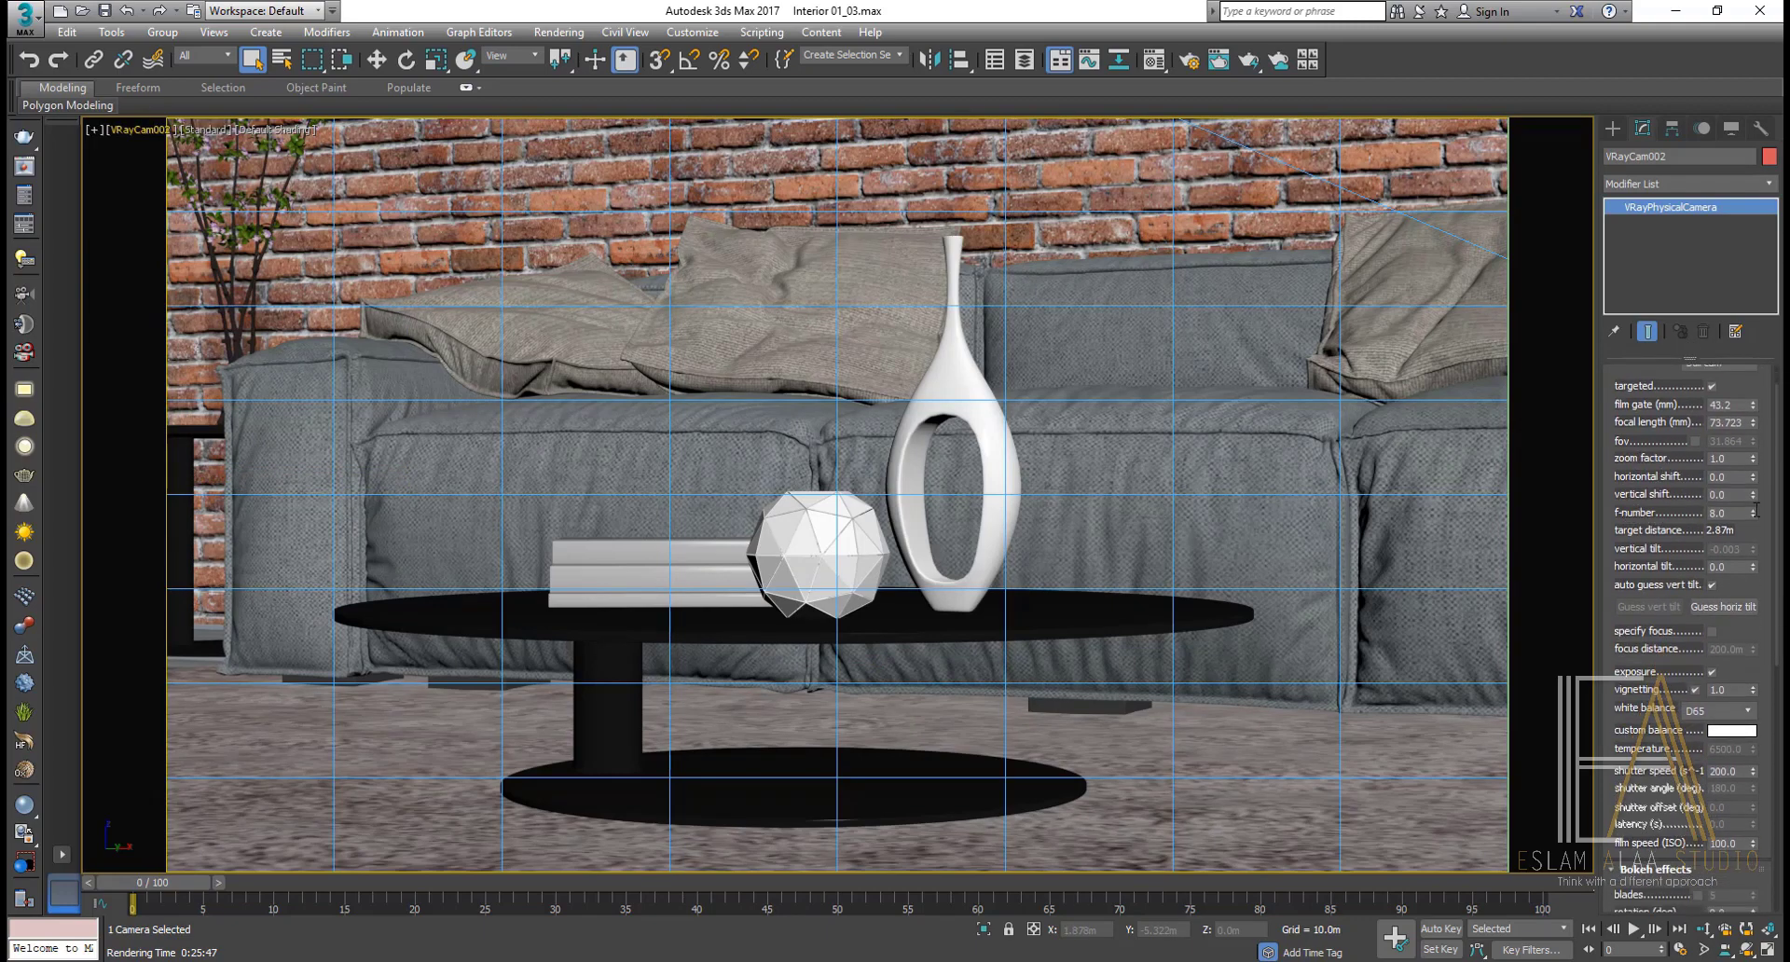
{"action": "scroll", "coordinate": [1669, 560], "scroll_direction": "down", "scroll_amount": 2}
{"action": "scroll", "coordinate": [1673, 566], "scroll_direction": "down", "scroll_amount": 1}
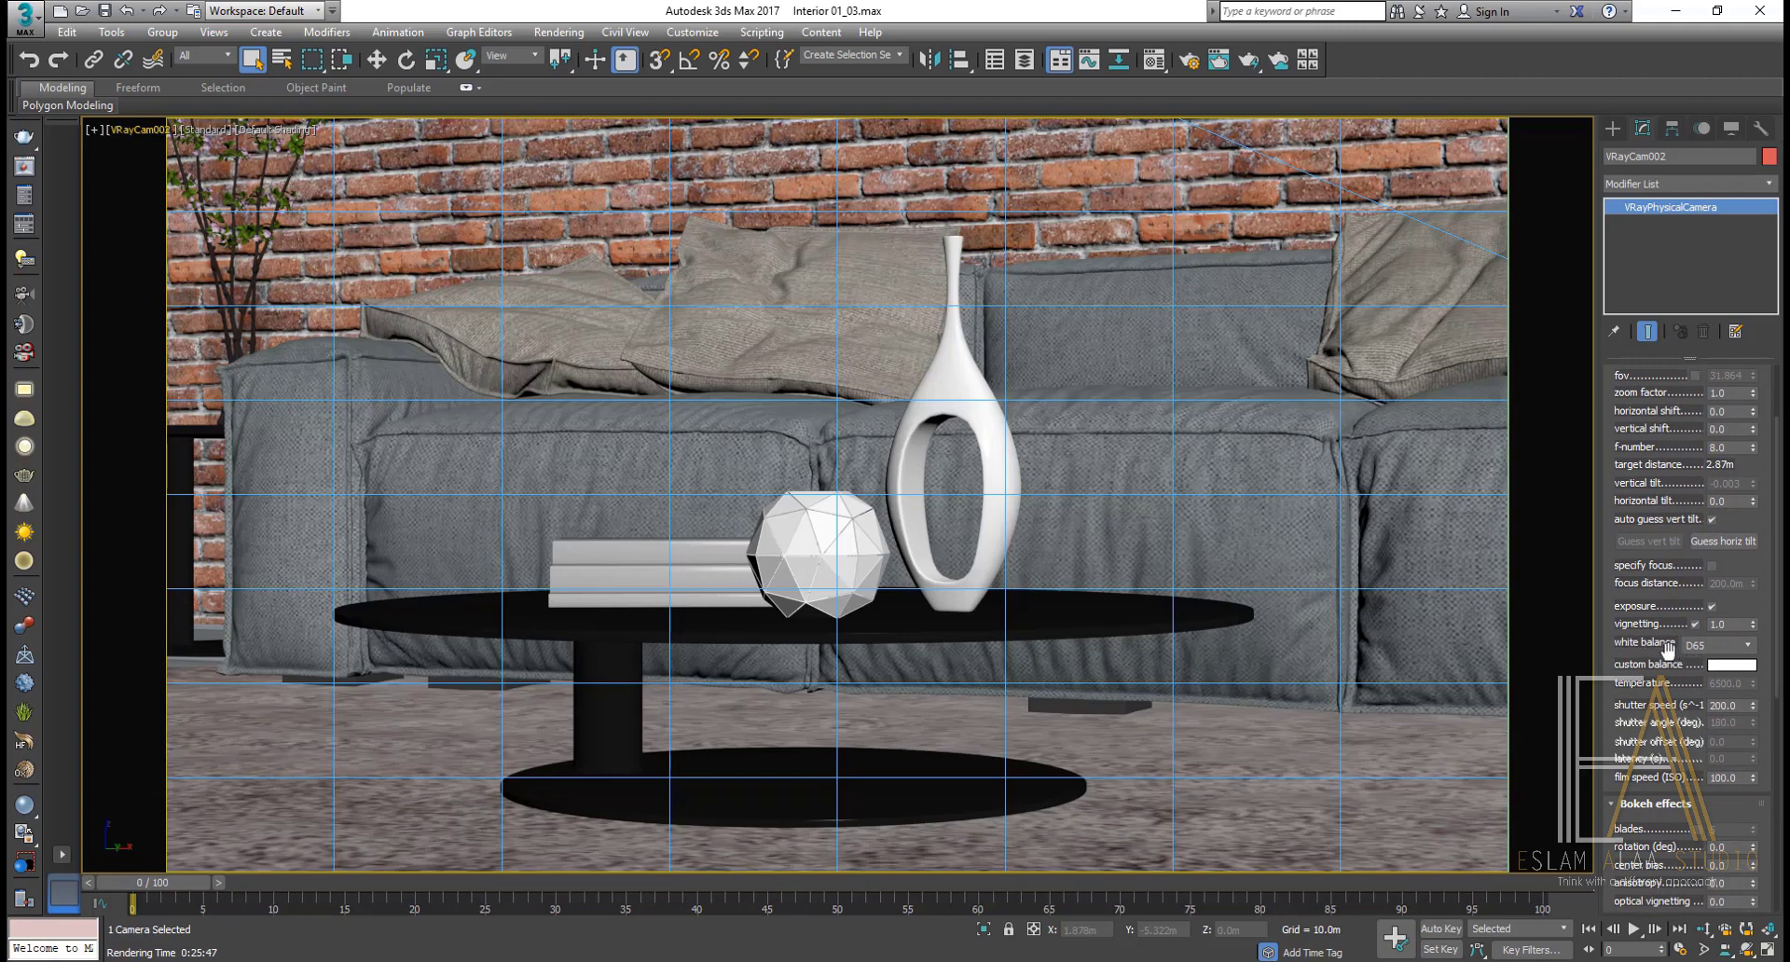
{"action": "scroll", "coordinate": [1659, 643], "scroll_direction": "down", "scroll_amount": 4}
{"action": "scroll", "coordinate": [1659, 605], "scroll_direction": "up", "scroll_amount": 4}
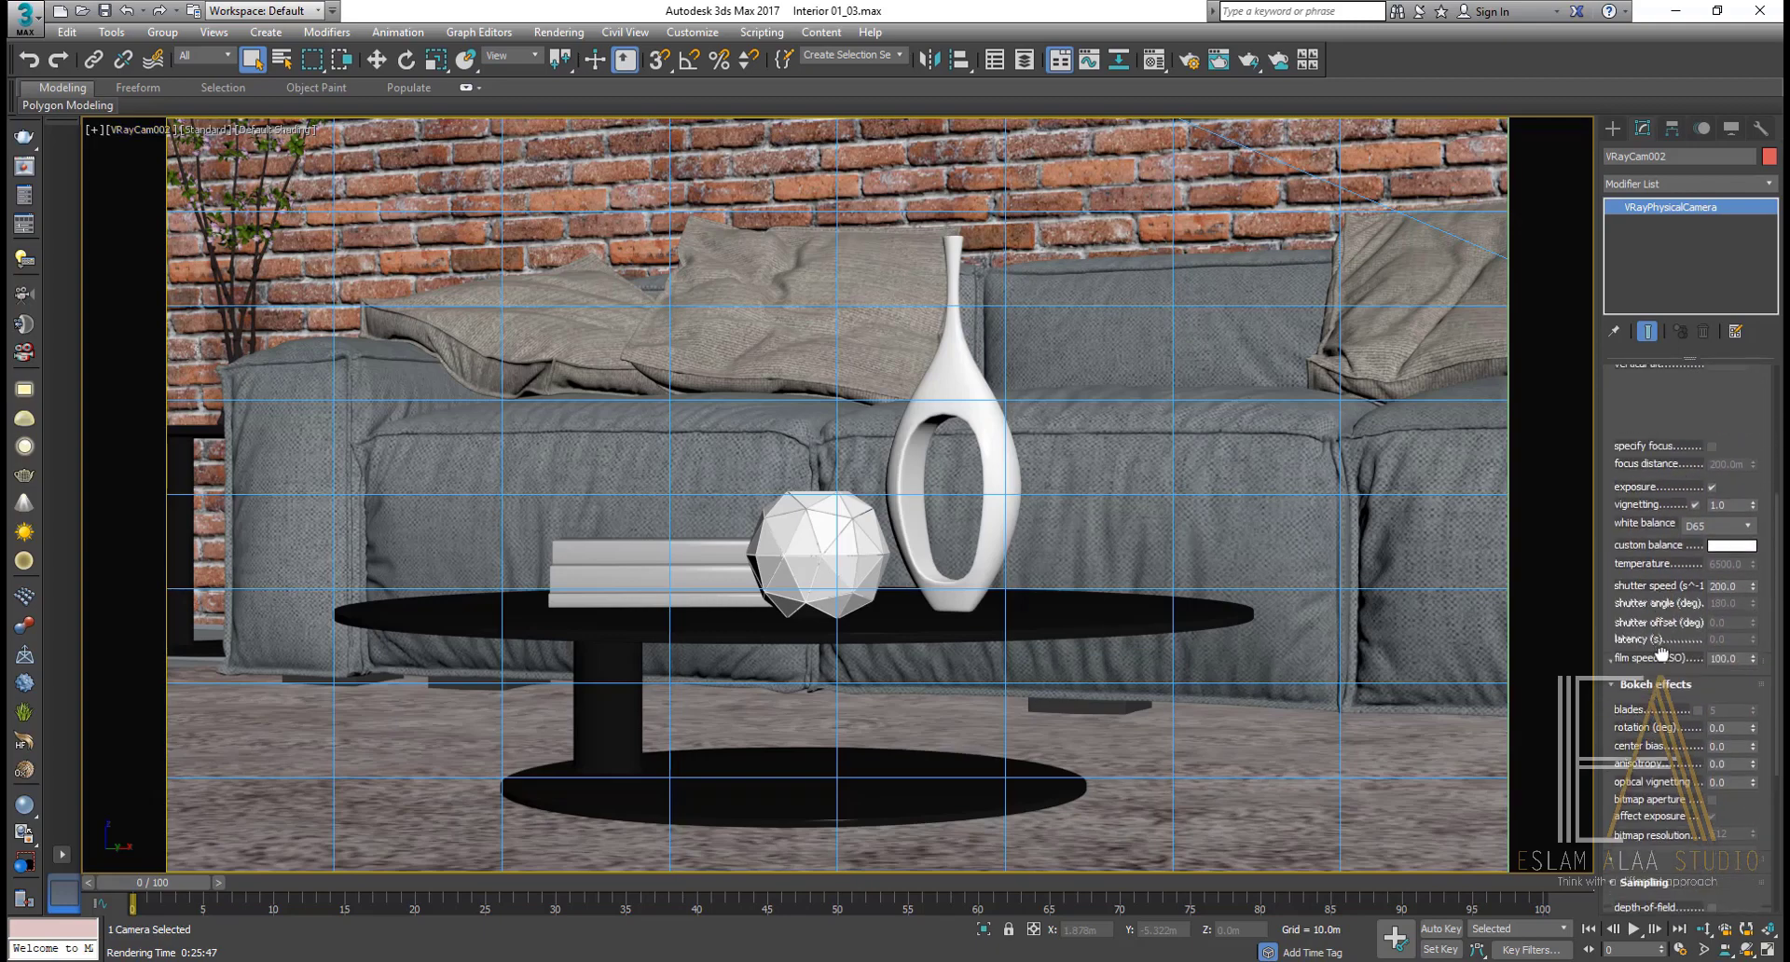
{"action": "scroll", "coordinate": [1649, 596], "scroll_direction": "up", "scroll_amount": 4}
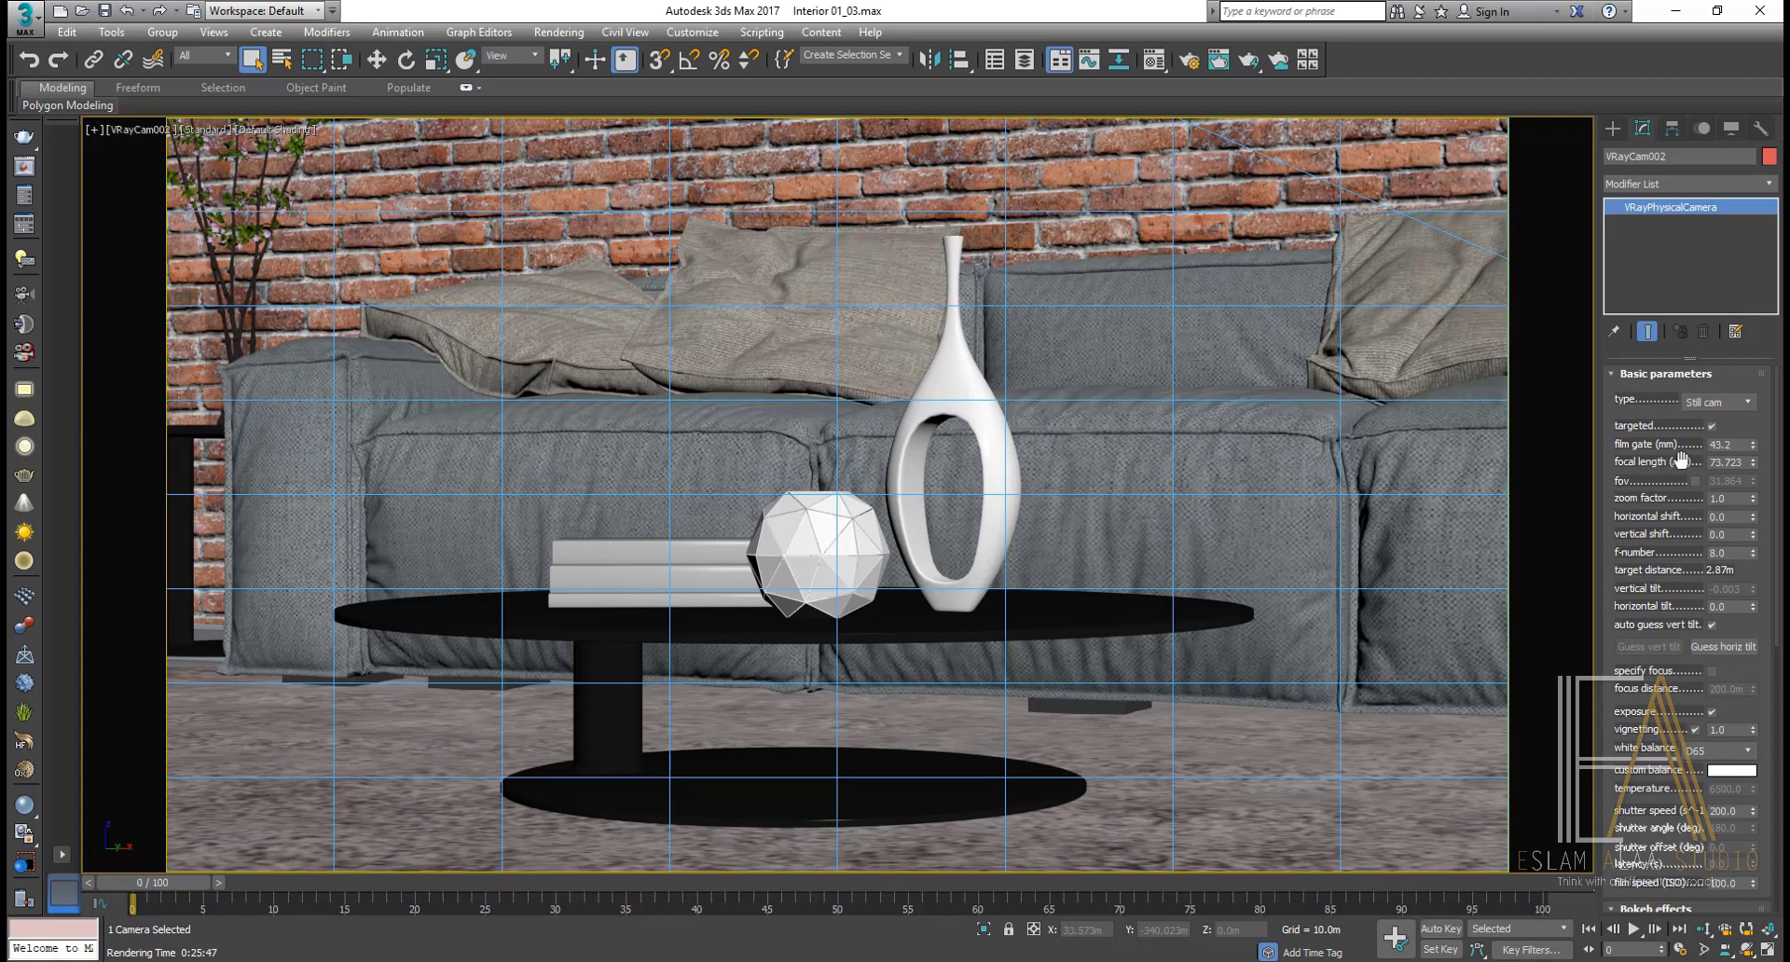
Step: Try a longer focal length on VRayCam002, then undo to keep 73.723 mm
{"action": "left_click_drag", "start_coordinate": [1756, 466], "coordinate": [1754, 440]}
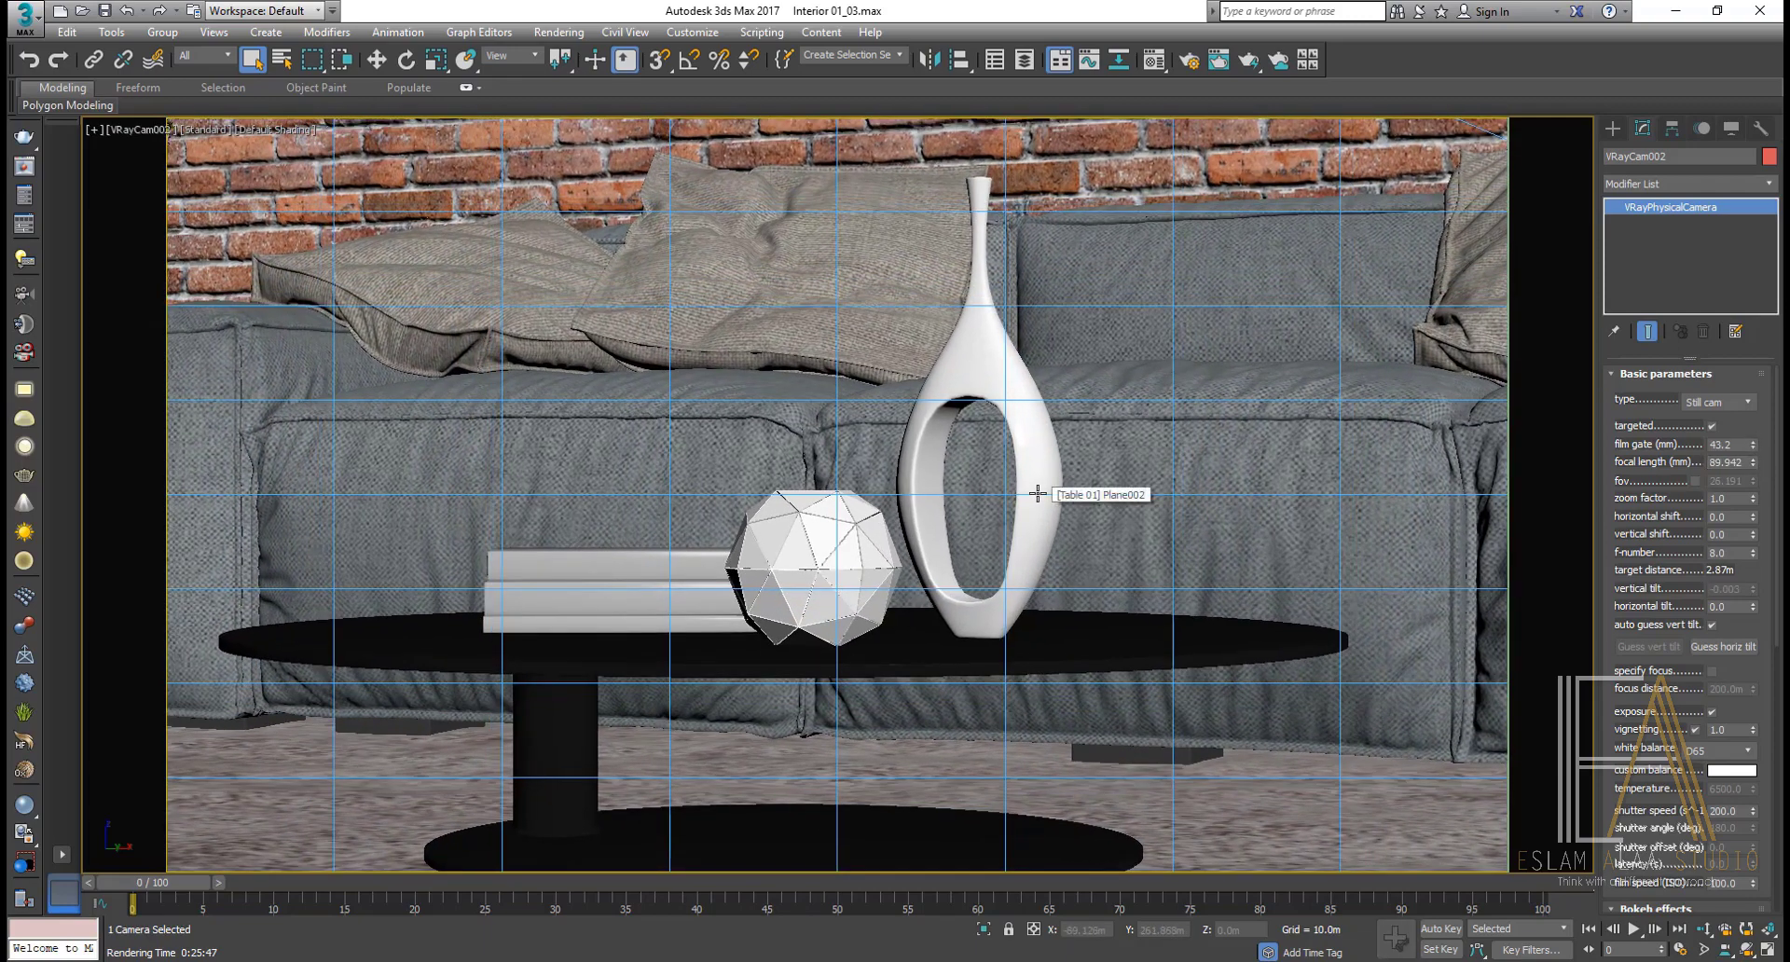
{"action": "key", "text": "ctrl+z"}
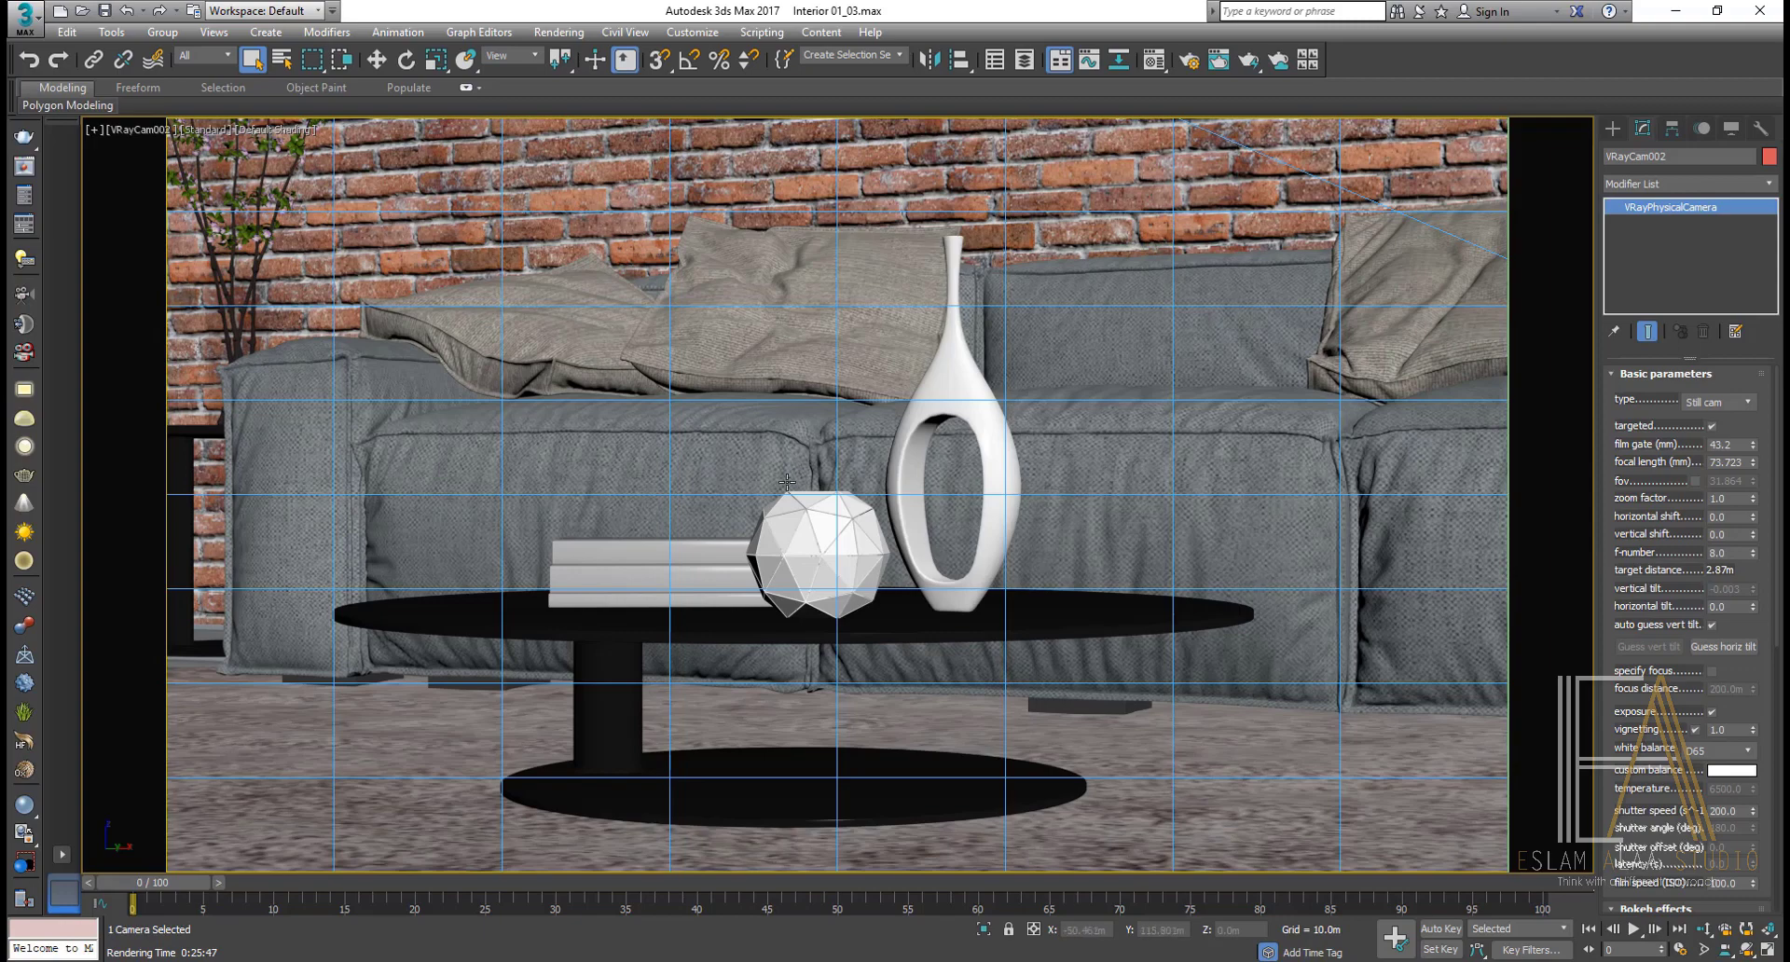
Step: From Top view, widen VRayCam002's lens to about 25 mm and check the wider camera framing
{"action": "key", "text": "t"}
{"action": "middle_click_drag", "start_coordinate": [820, 582], "coordinate": [772, 391]}
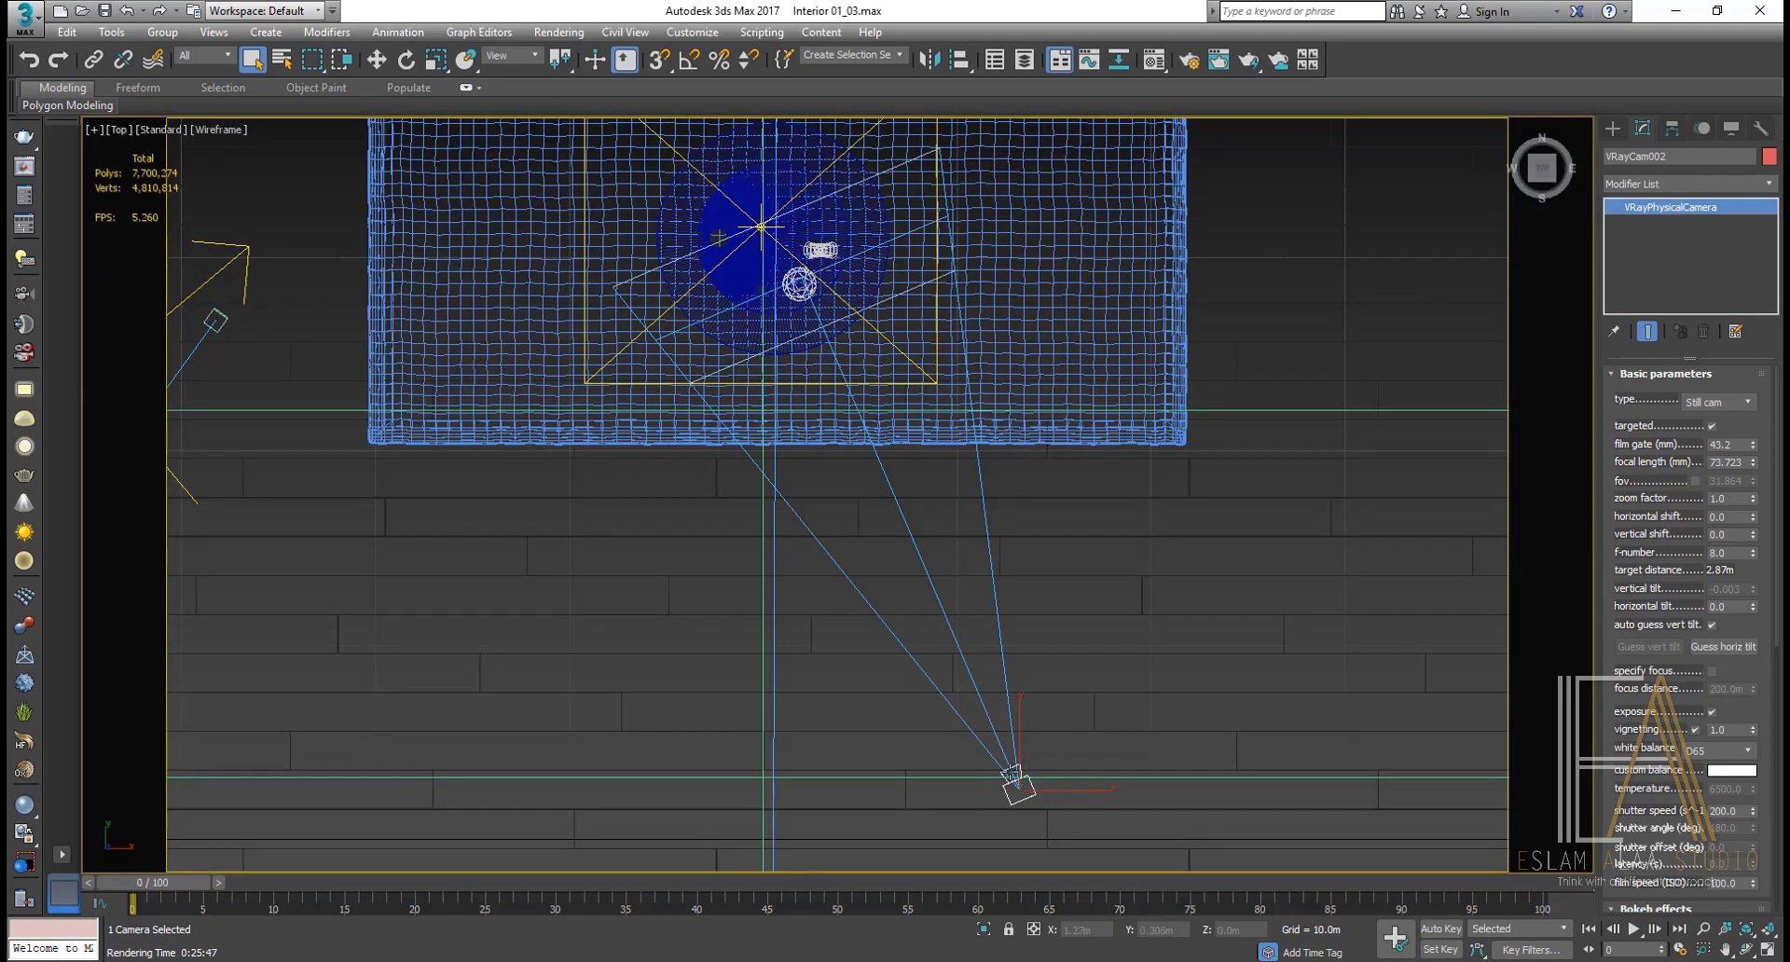
{"action": "middle_click_drag", "start_coordinate": [694, 363], "coordinate": [726, 487]}
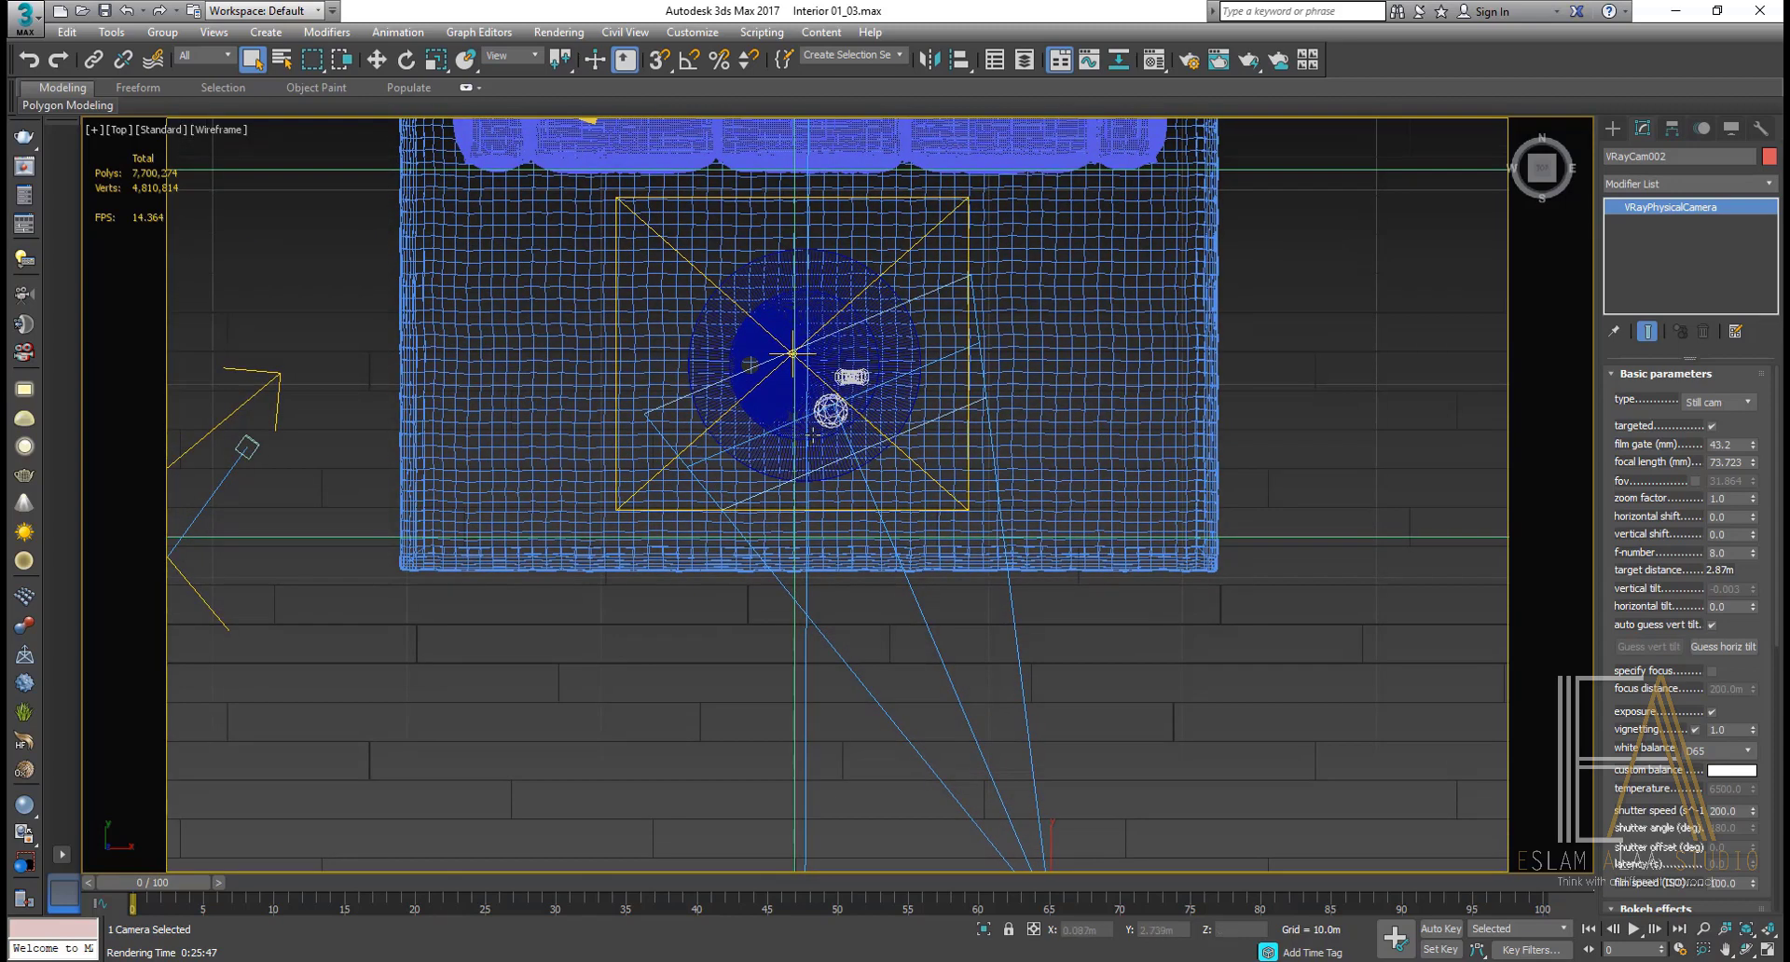
{"action": "scroll", "coordinate": [746, 429], "scroll_direction": "up", "scroll_amount": 2}
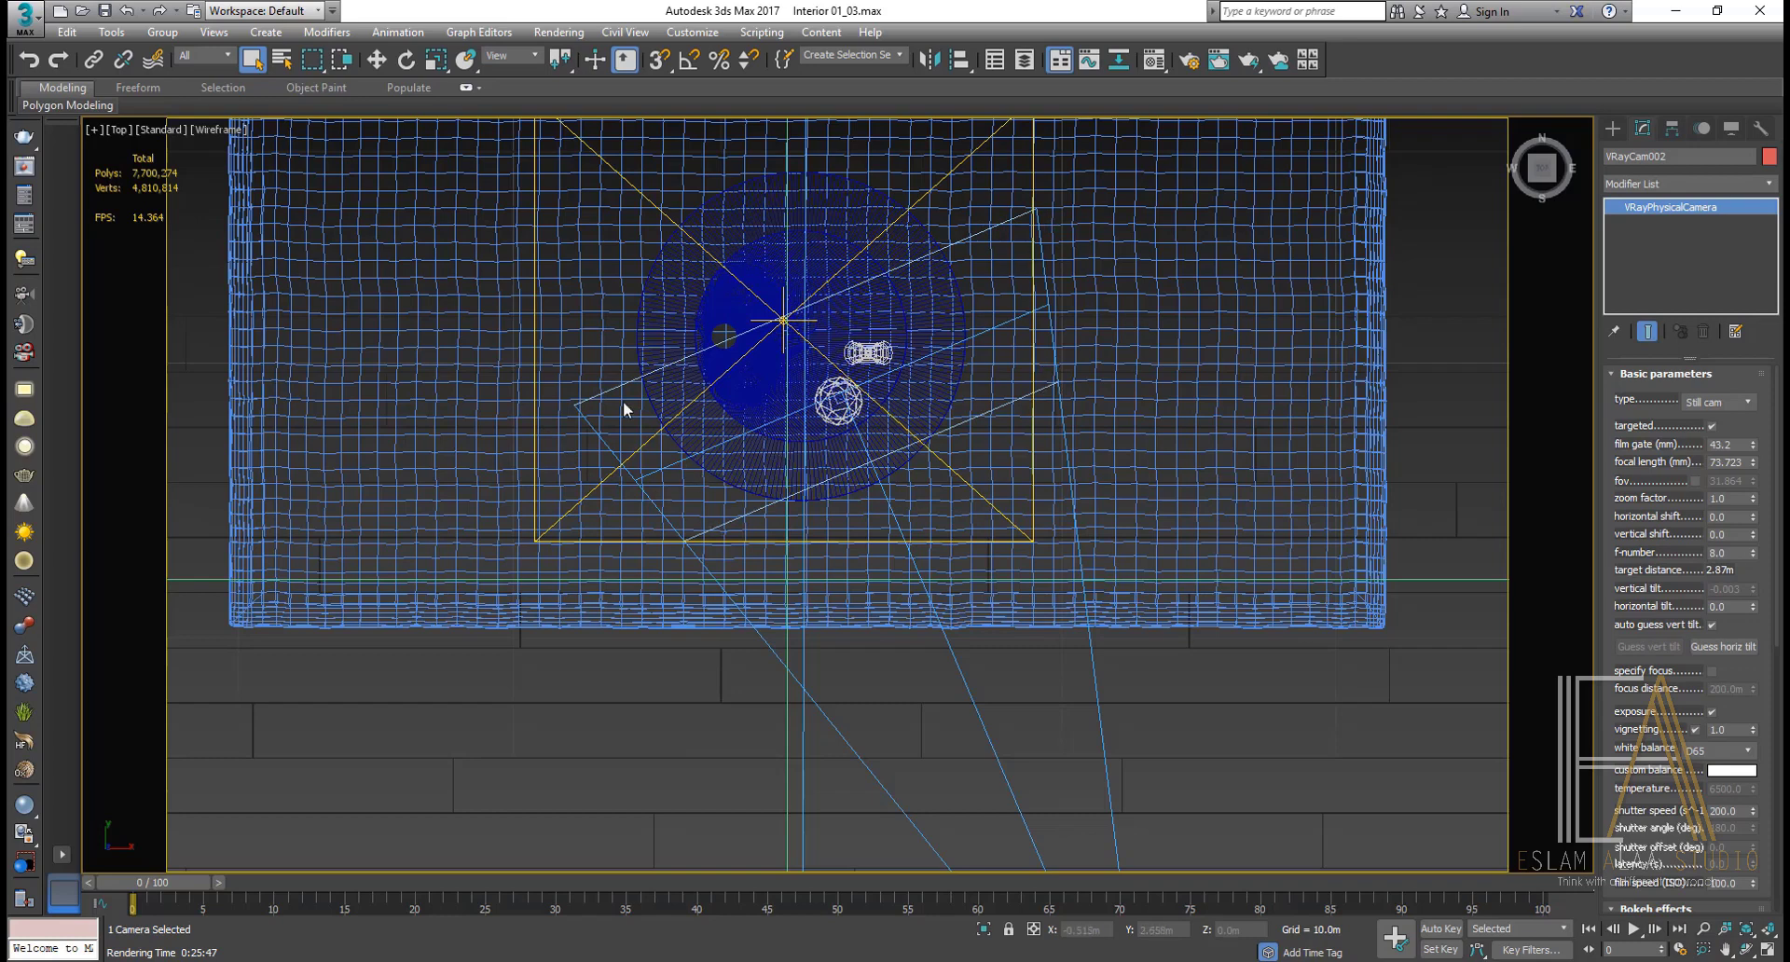
{"action": "scroll", "coordinate": [969, 426], "scroll_direction": "down", "scroll_amount": 3}
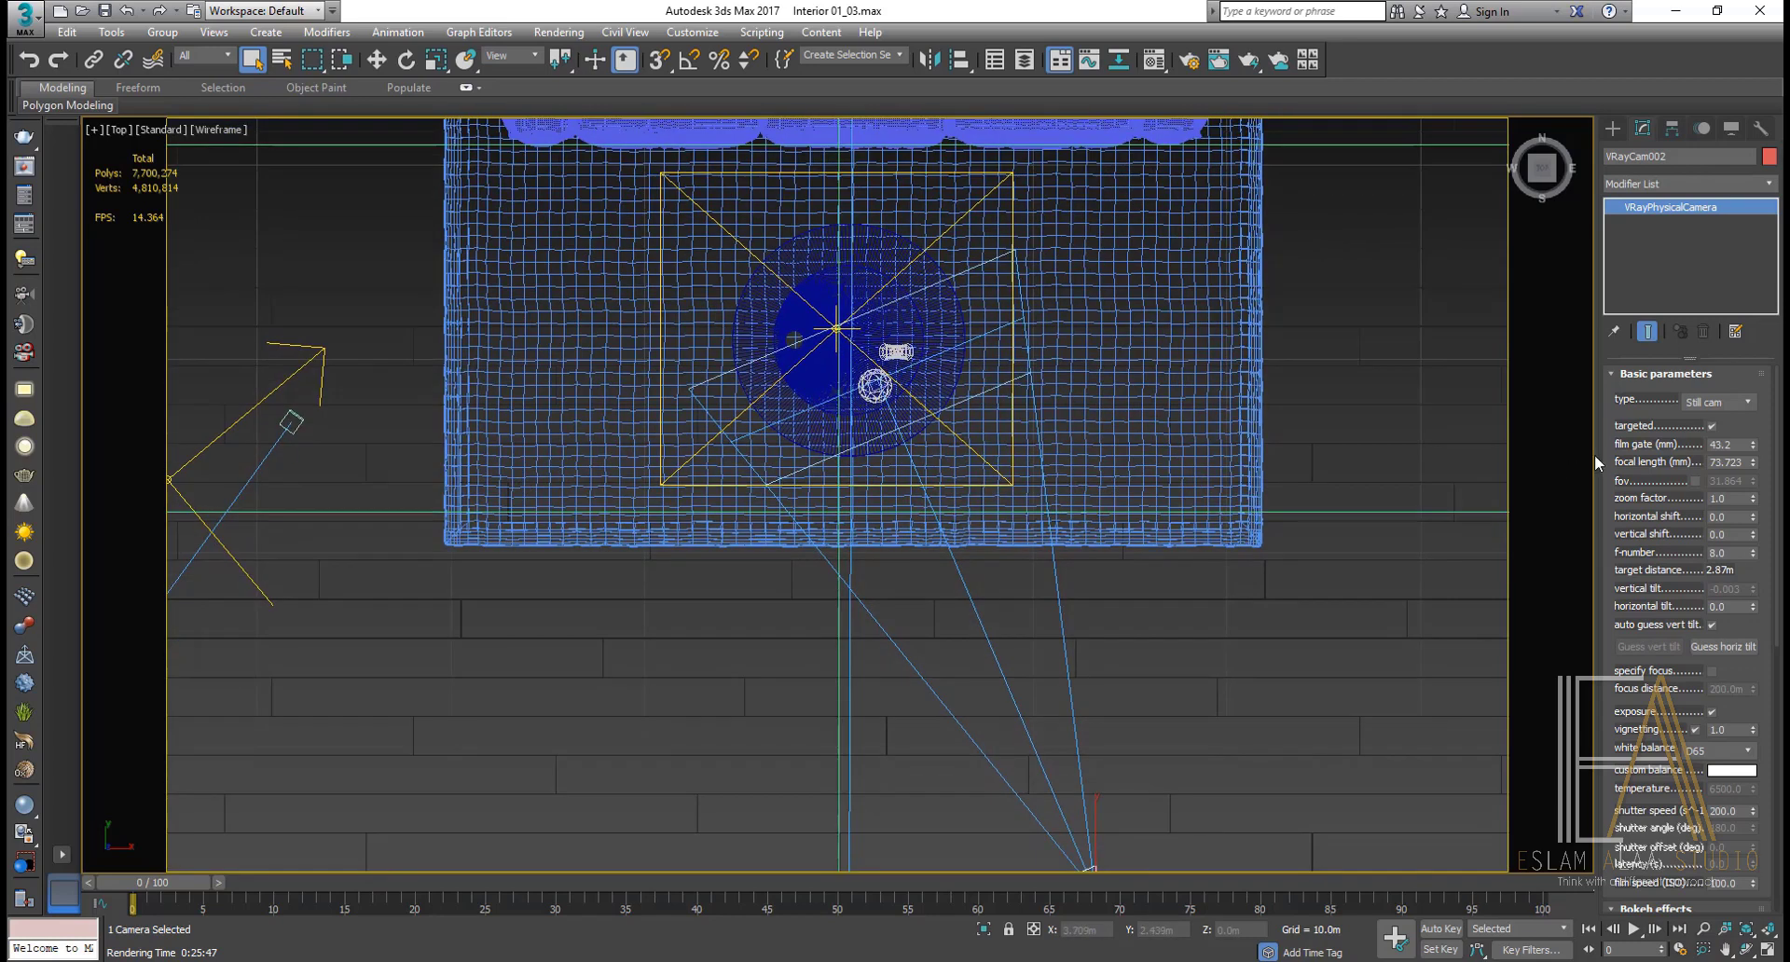
{"action": "left_click_drag", "start_coordinate": [1756, 463], "coordinate": [1756, 524]}
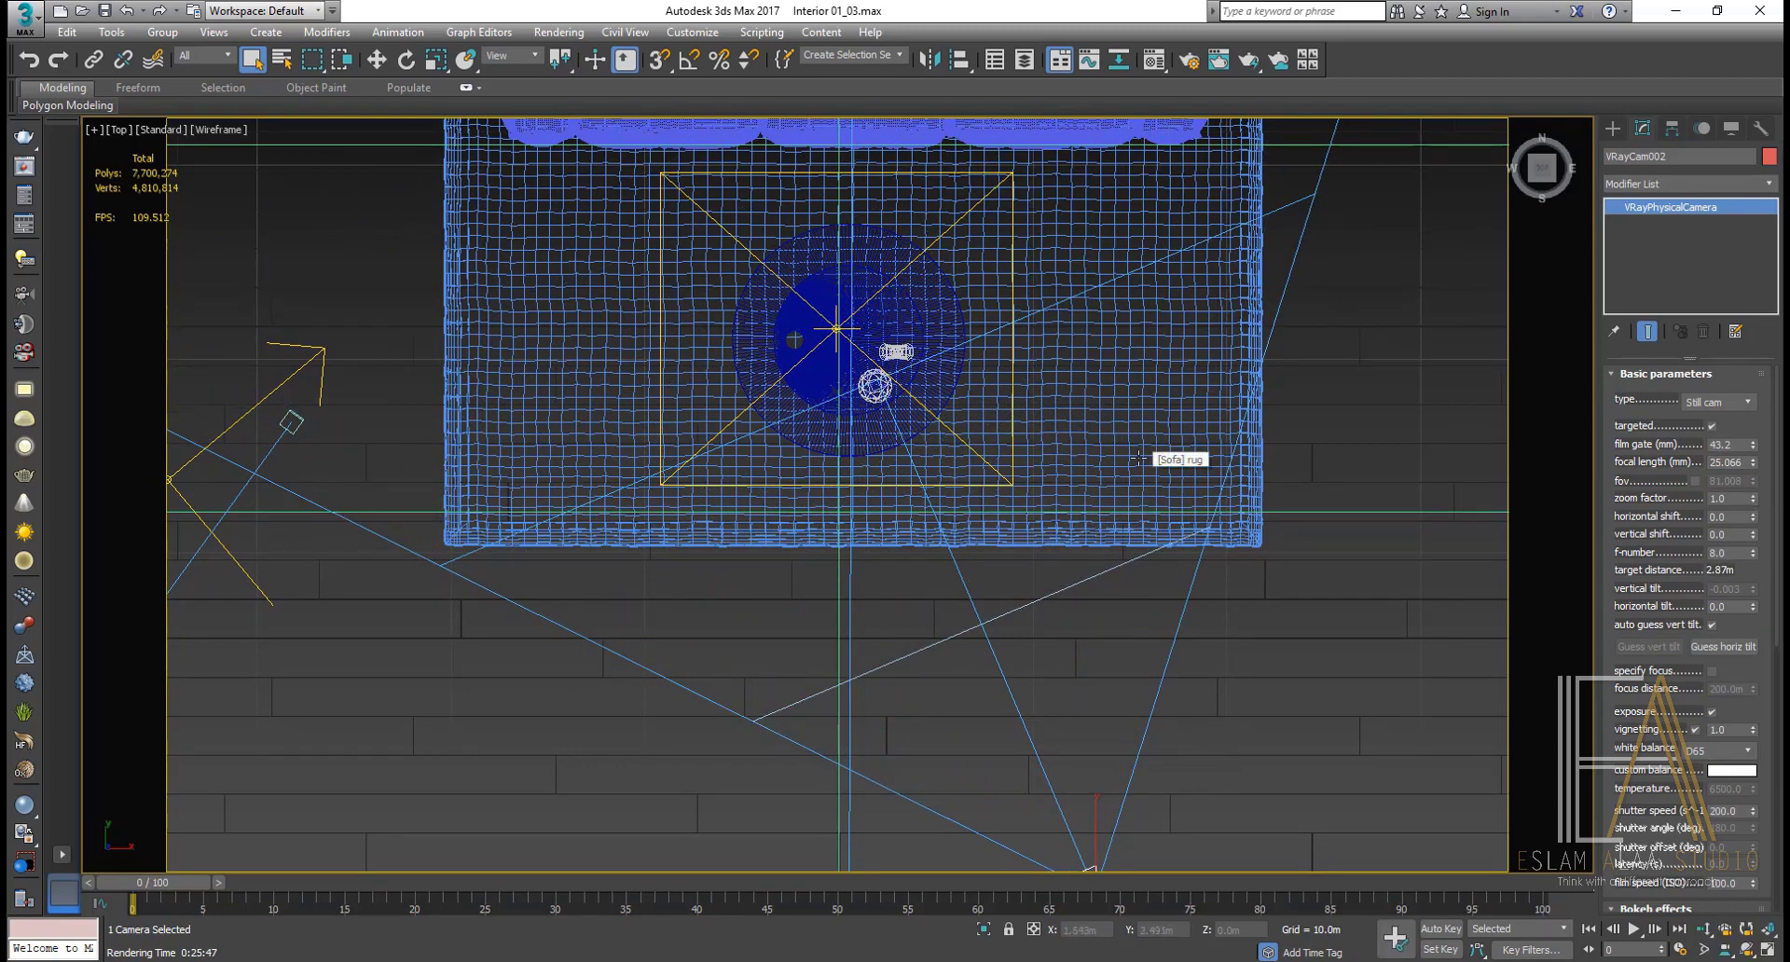
{"action": "scroll", "coordinate": [1010, 453], "scroll_direction": "down", "scroll_amount": 3}
{"action": "middle_click_drag", "start_coordinate": [1088, 518], "coordinate": [1113, 590]}
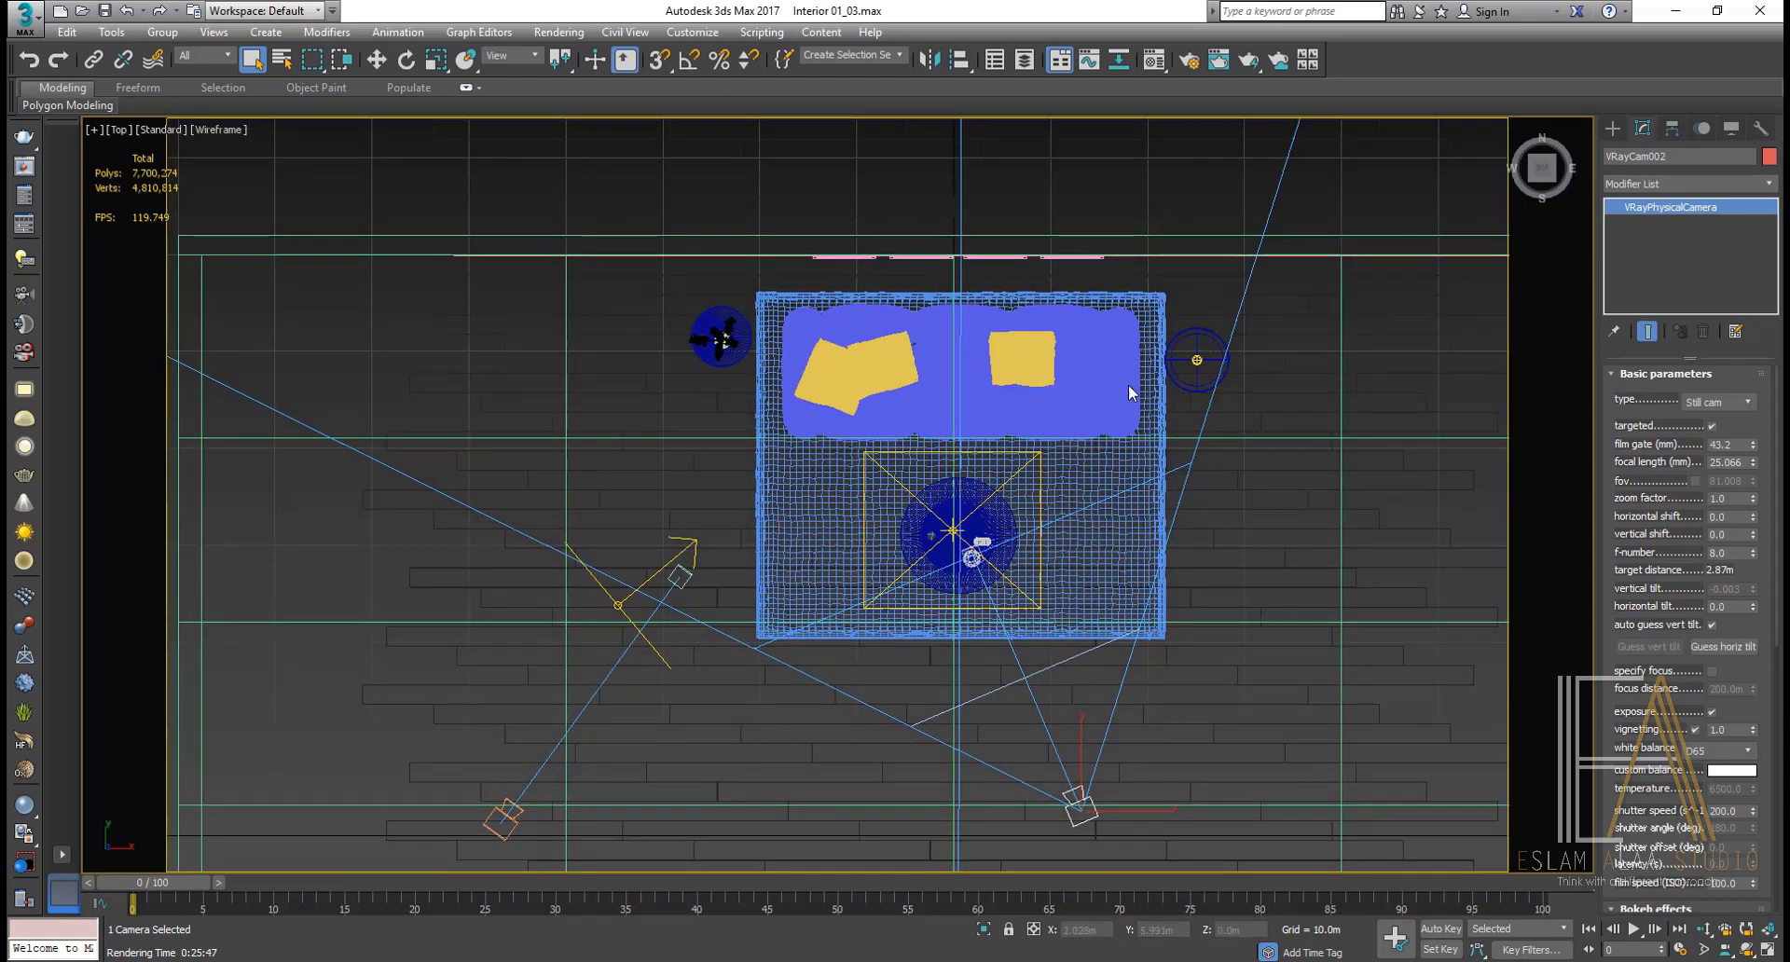
{"action": "key", "text": "c"}
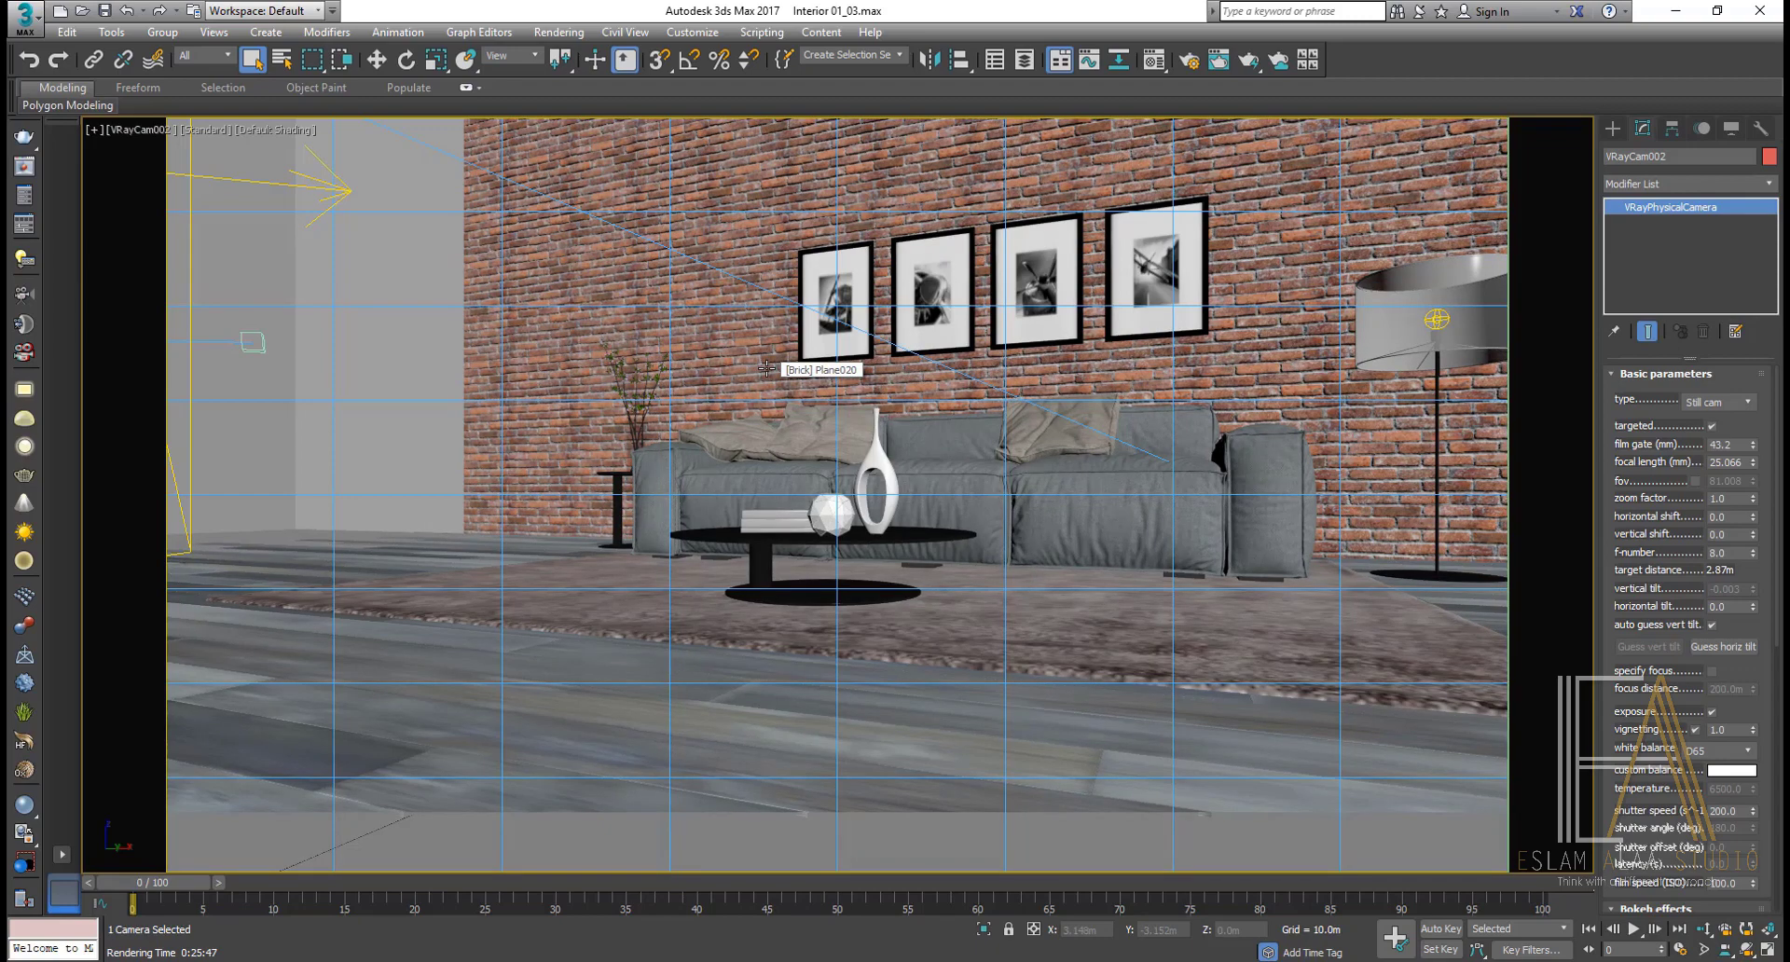
Step: From Top view, lengthen the camera's focal length to roughly 84 mm
{"action": "key", "text": "t"}
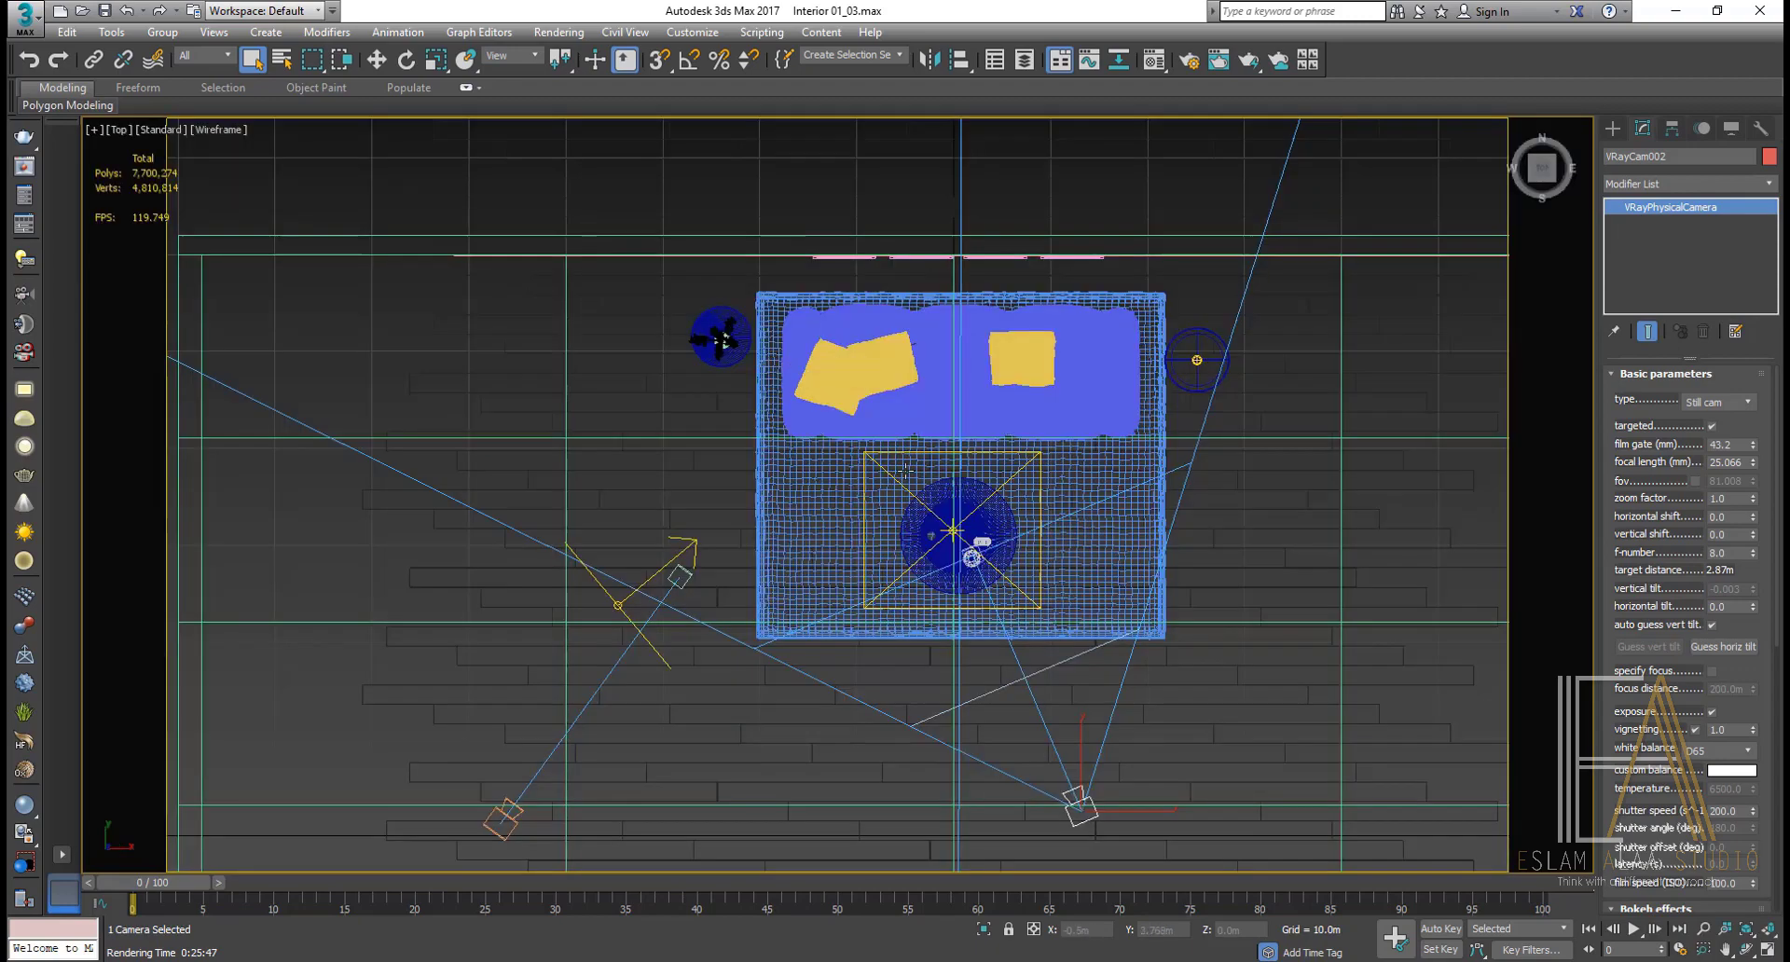
{"action": "middle_click_drag", "start_coordinate": [909, 471], "coordinate": [866, 473]}
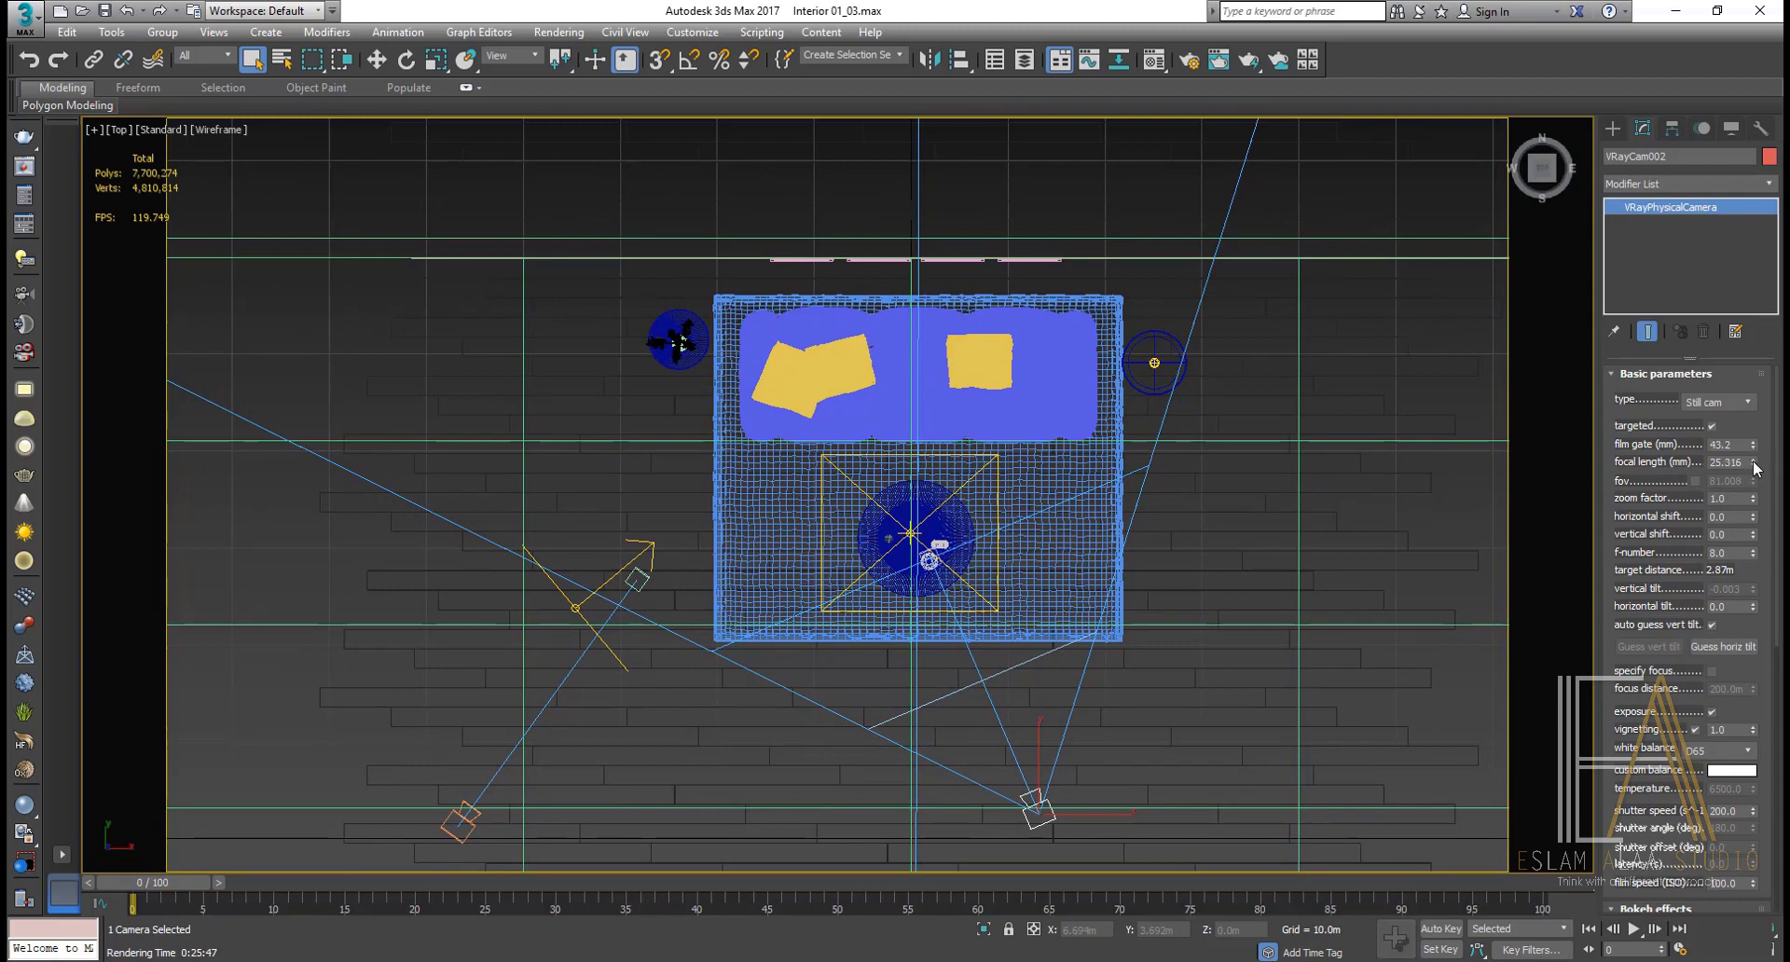
{"action": "left_click_drag", "start_coordinate": [1752, 463], "coordinate": [1732, 317]}
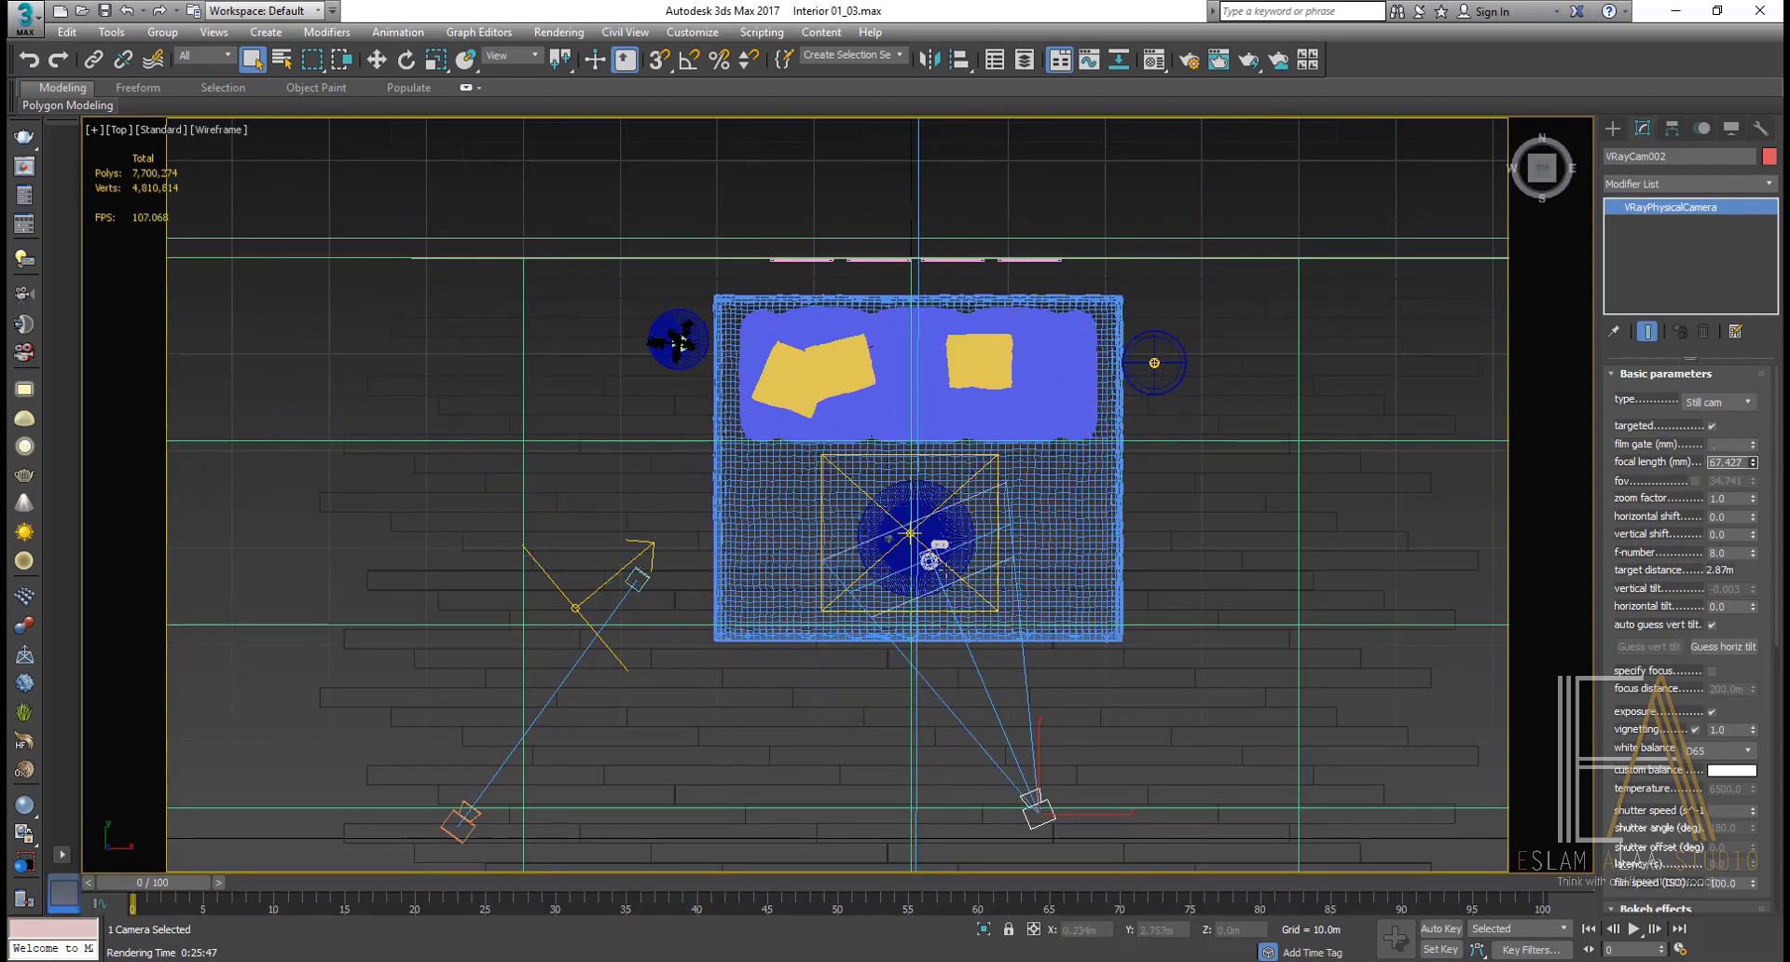
{"action": "scroll", "coordinate": [949, 567], "scroll_direction": "up", "scroll_amount": 2}
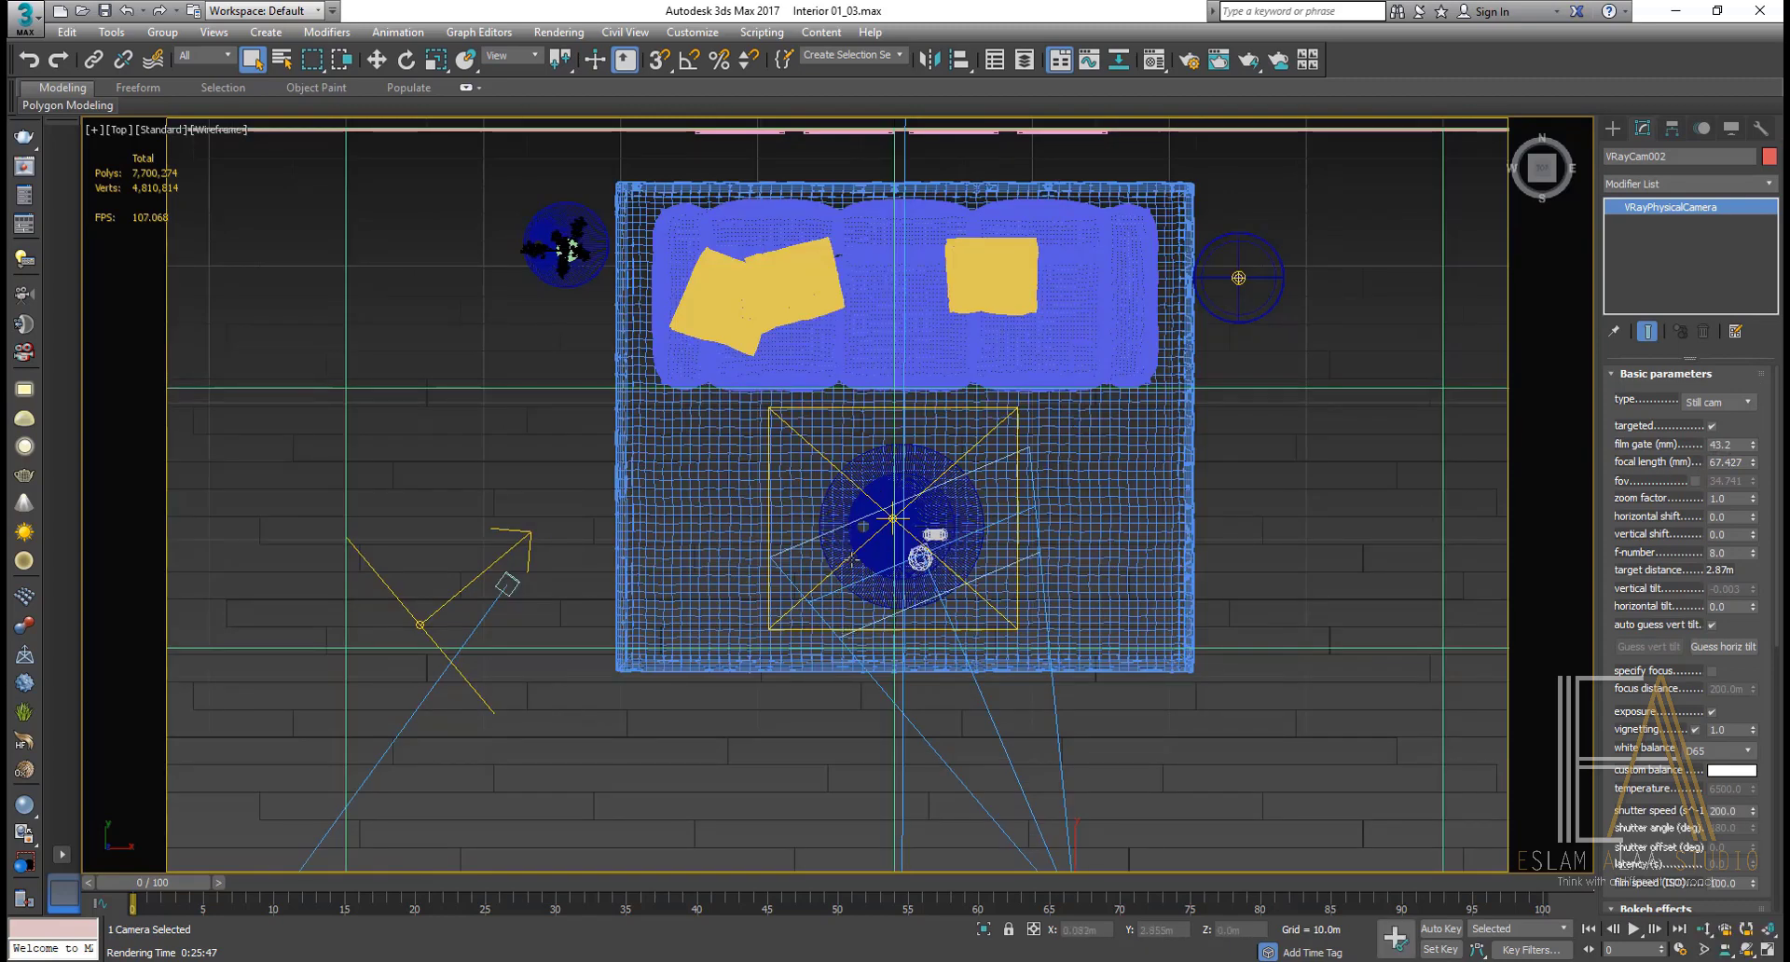
{"action": "left_click_drag", "start_coordinate": [1756, 466], "coordinate": [1752, 449]}
Step: Enter an exact focal length of 80 mm for VRayCam002
{"action": "scroll", "coordinate": [927, 536], "scroll_direction": "up", "scroll_amount": 2}
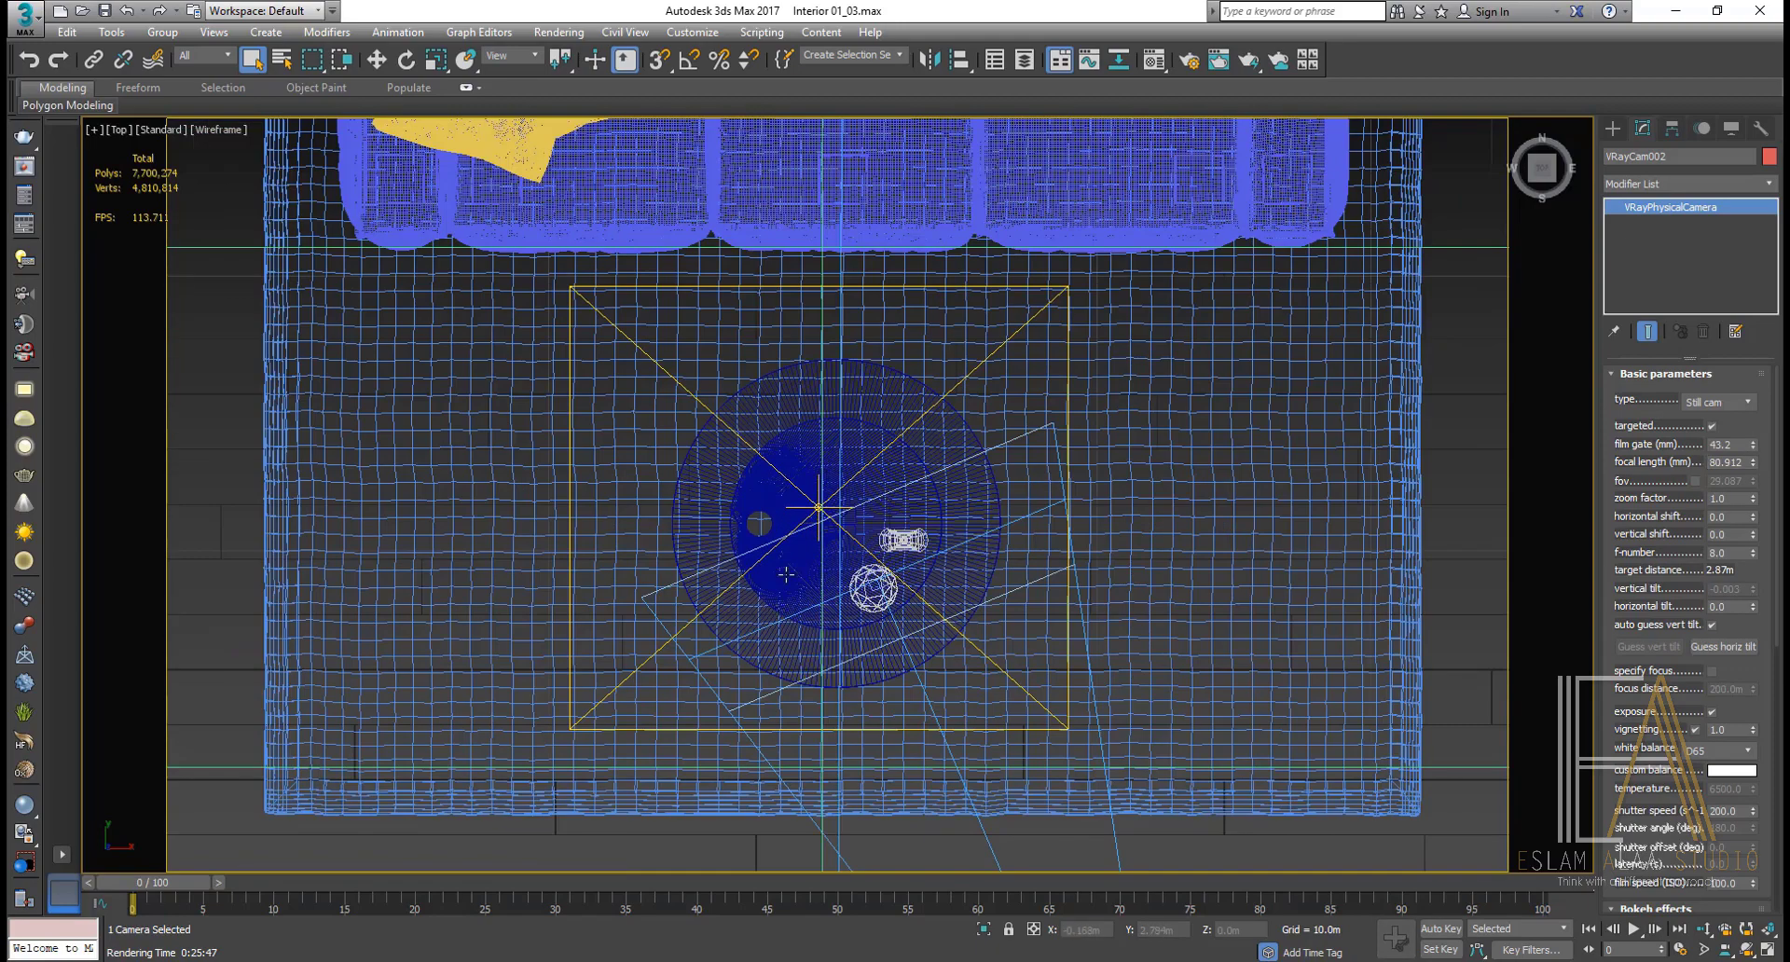
{"action": "scroll", "coordinate": [928, 536], "scroll_direction": "up", "scroll_amount": 2}
{"action": "scroll", "coordinate": [923, 528], "scroll_direction": "down", "scroll_amount": 2}
{"action": "scroll", "coordinate": [923, 529], "scroll_direction": "down", "scroll_amount": 3}
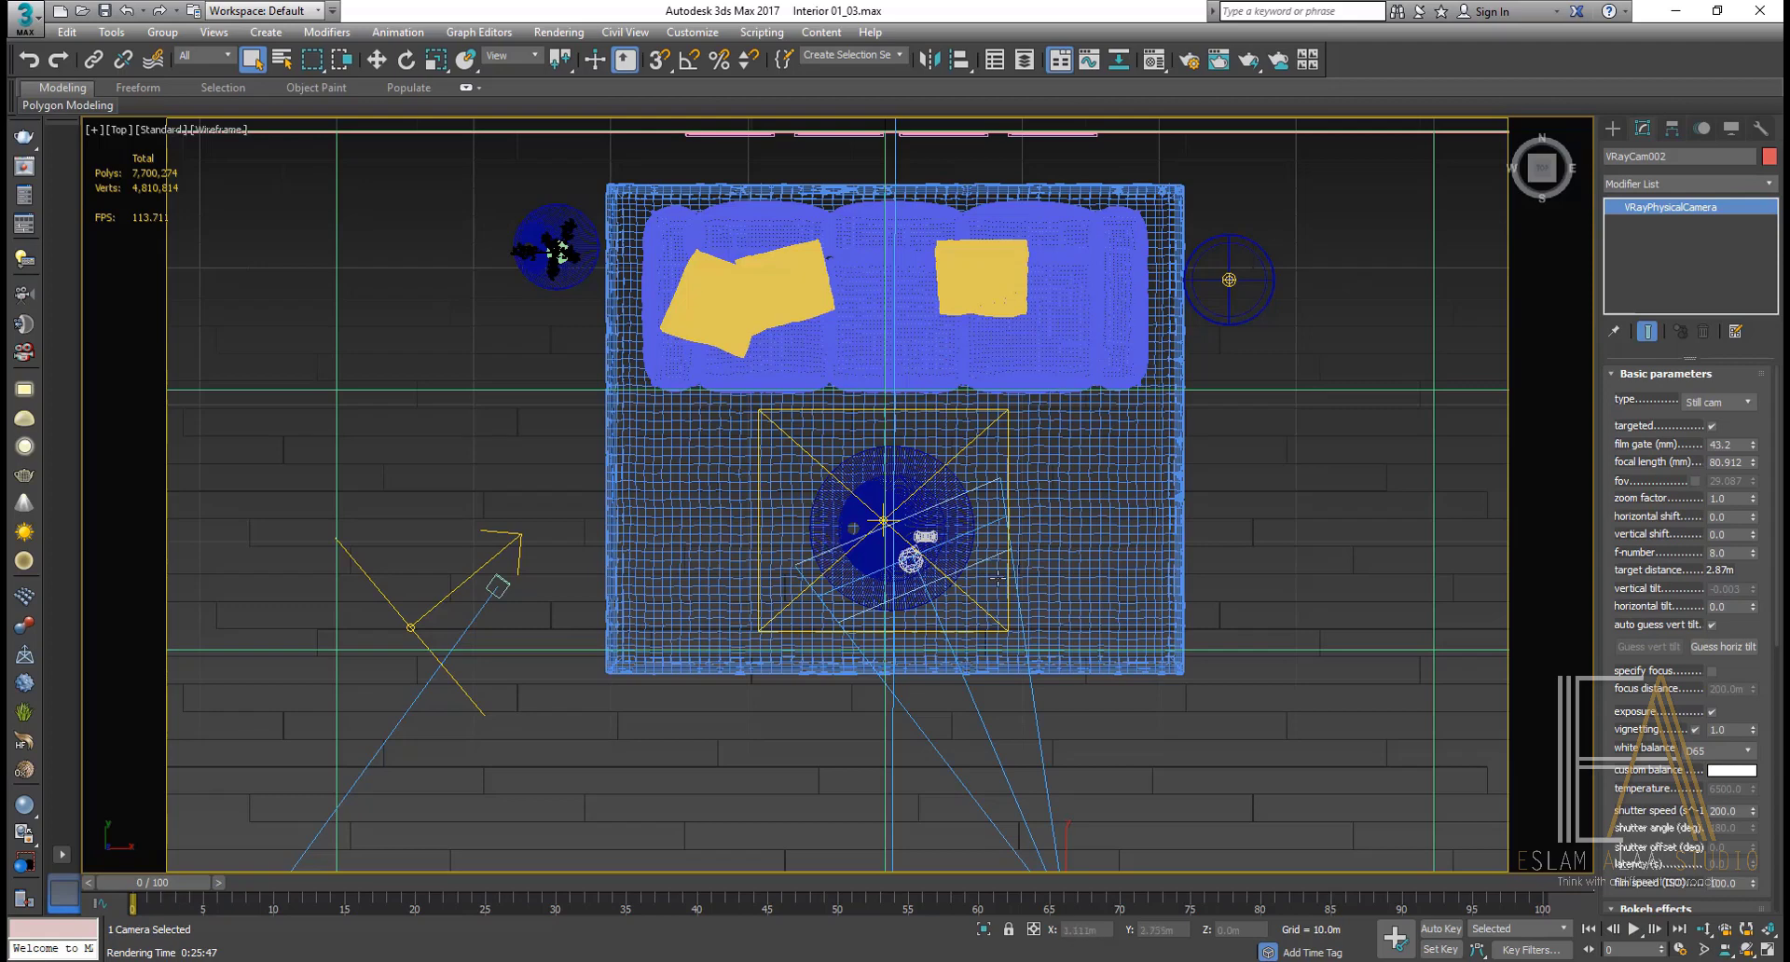
{"action": "double_click", "coordinate": [1737, 463]}
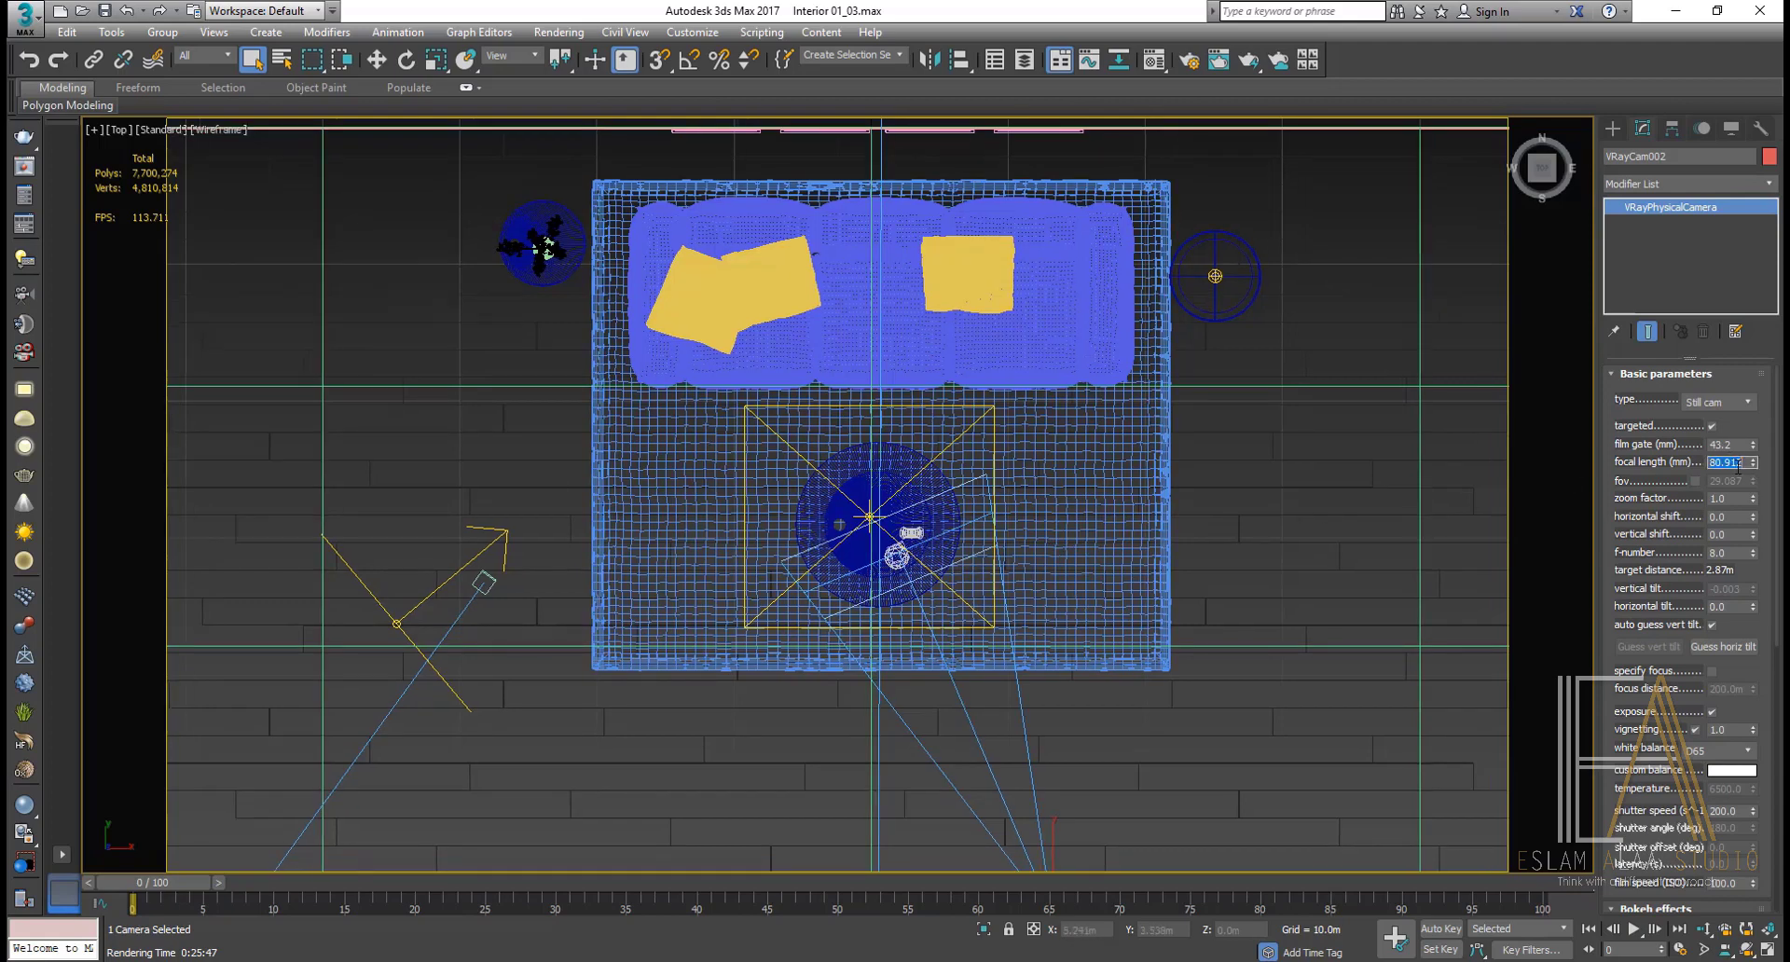
{"action": "type", "text": "80"}
{"action": "key", "text": "Return"}
{"action": "scroll", "coordinate": [903, 662], "scroll_direction": "up", "scroll_amount": 2}
{"action": "scroll", "coordinate": [904, 663], "scroll_direction": "up", "scroll_amount": 1}
Step: In the camera view, drop the focal length to 74.4 mm and enter f-number 2.0
{"action": "key", "text": "c"}
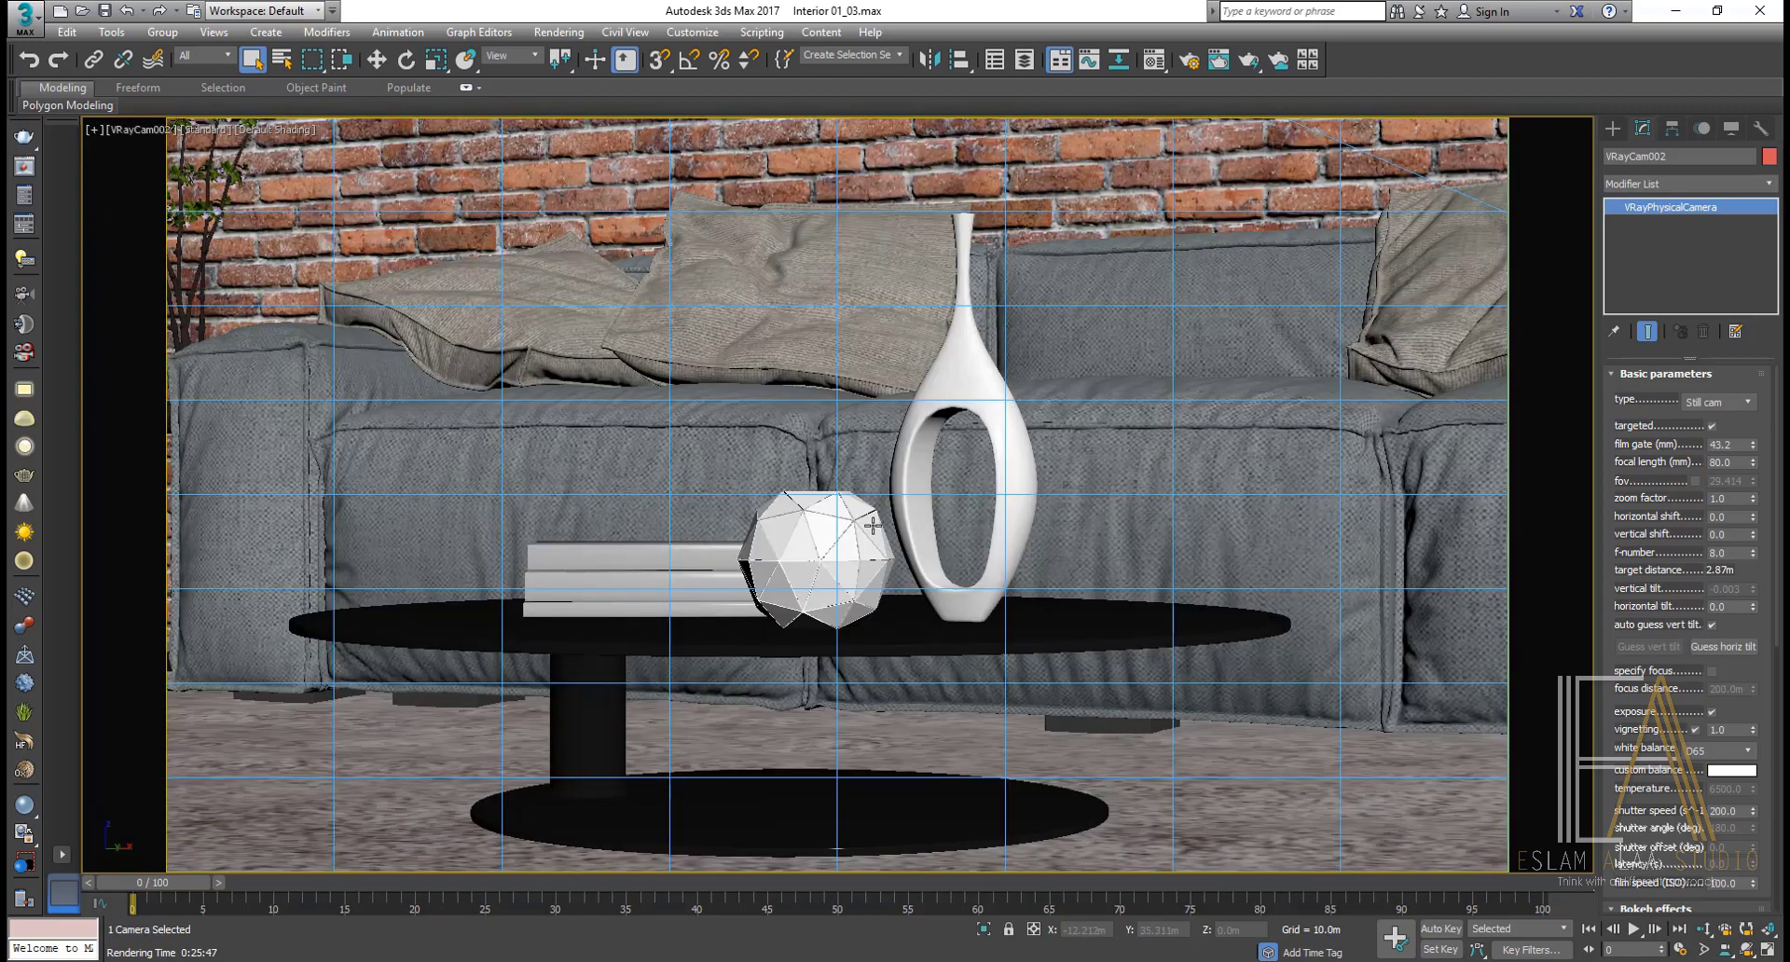
{"action": "left_click_drag", "start_coordinate": [1754, 464], "coordinate": [1755, 469]}
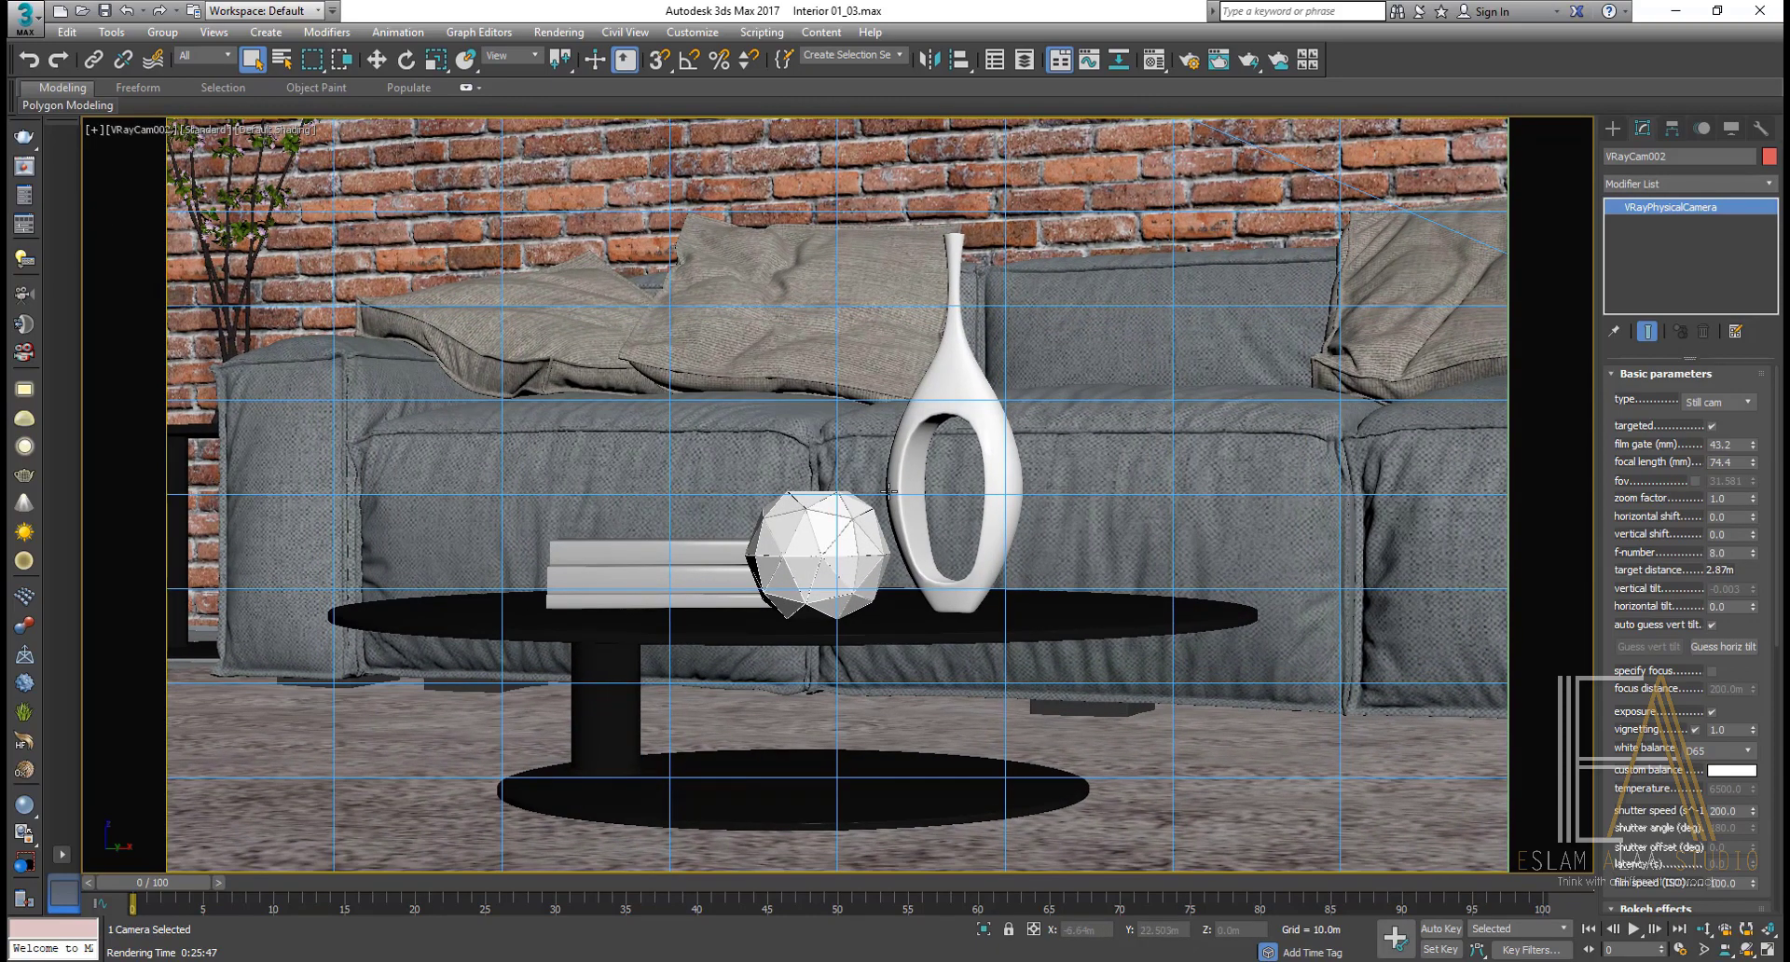
{"action": "scroll", "coordinate": [1640, 522], "scroll_direction": "down", "scroll_amount": 2}
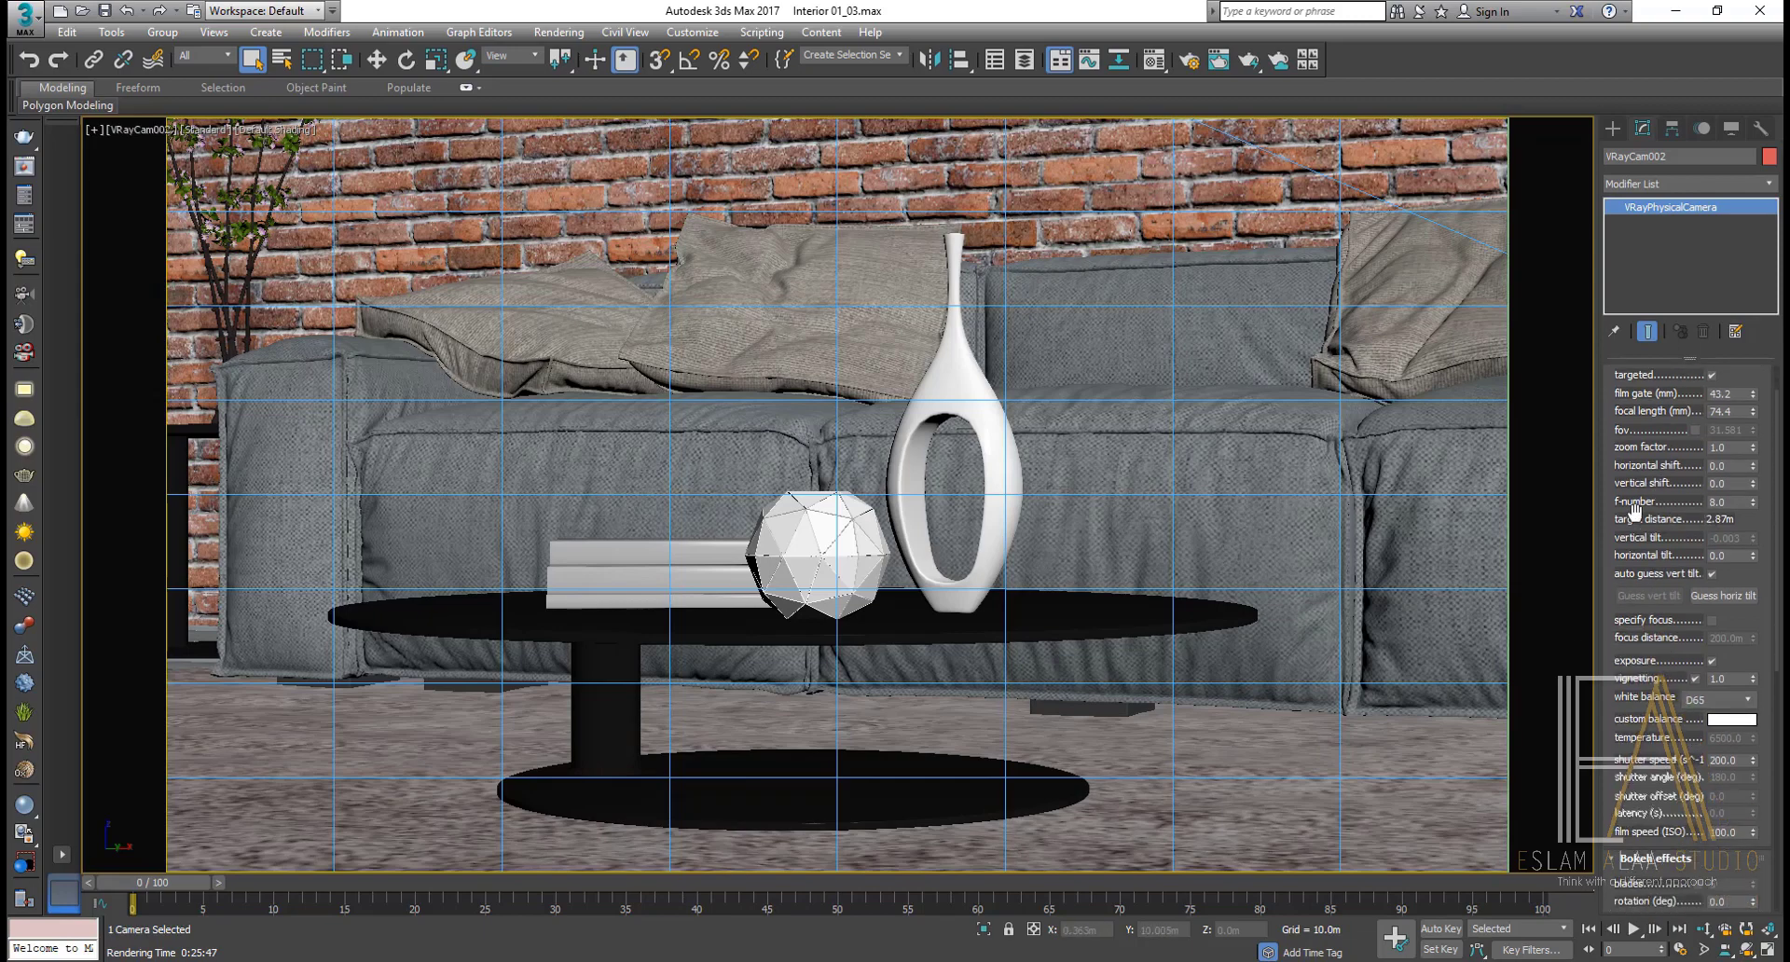
{"action": "double_click", "coordinate": [1741, 507]}
{"action": "type", "text": "2"}
{"action": "key", "text": "Return"}
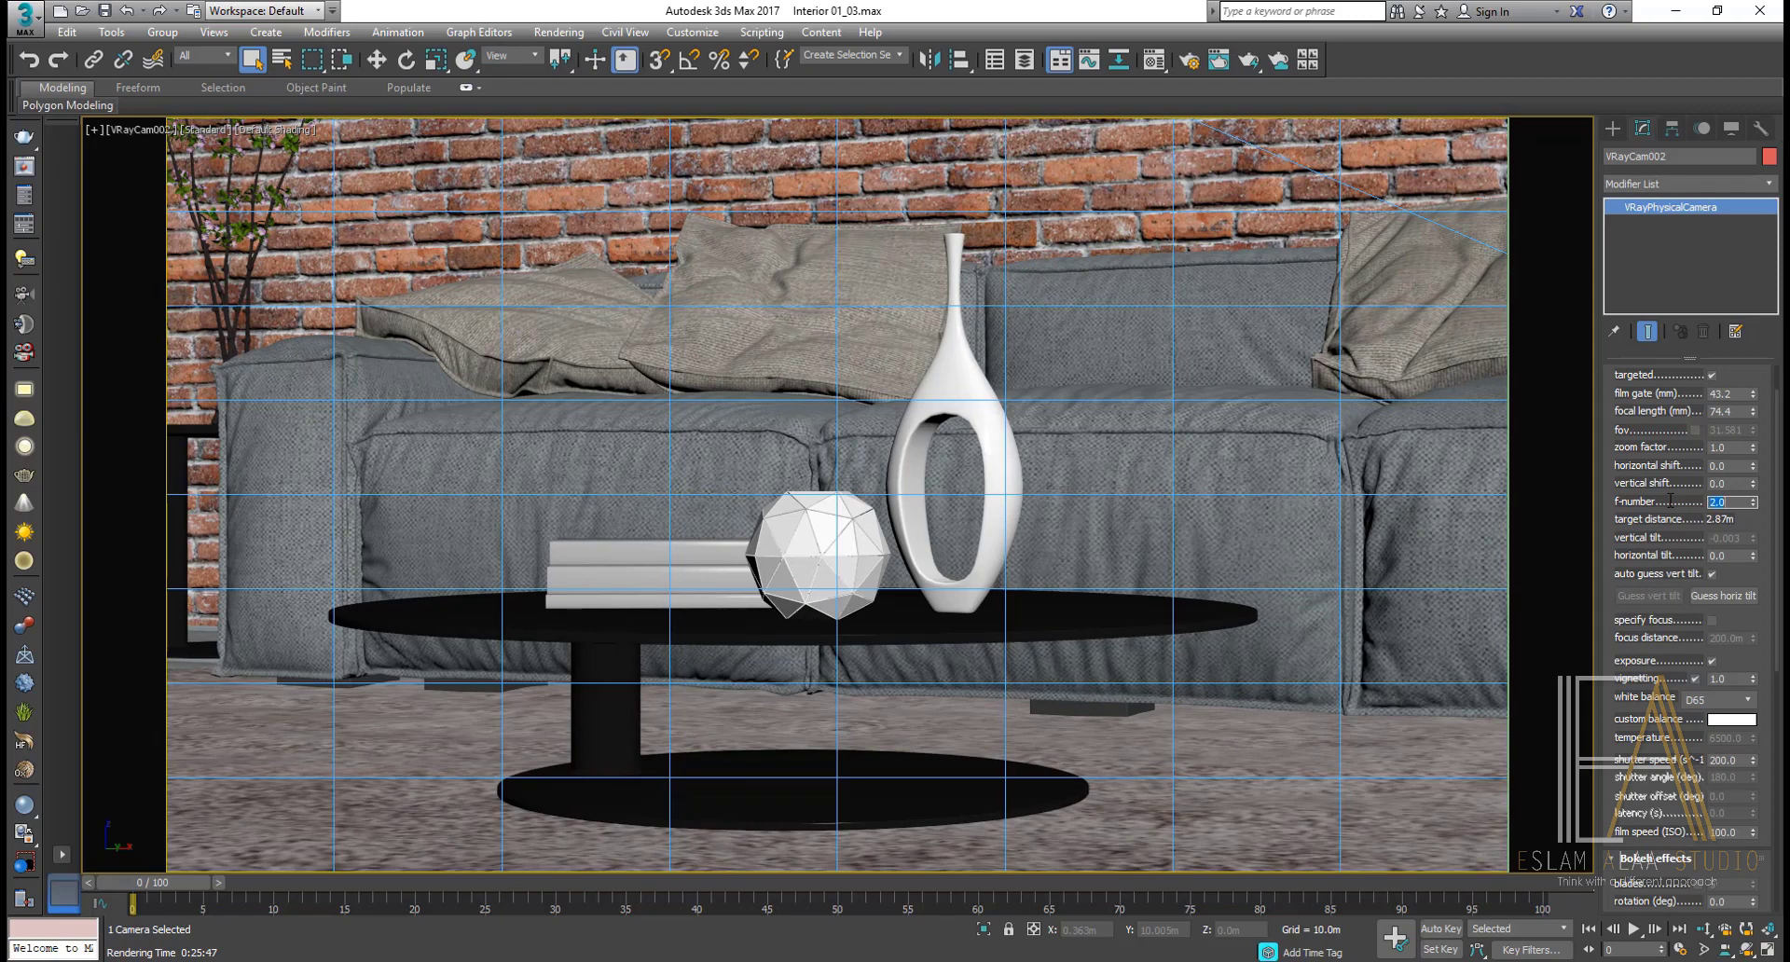
{"action": "scroll", "coordinate": [1650, 522], "scroll_direction": "down", "scroll_amount": 1}
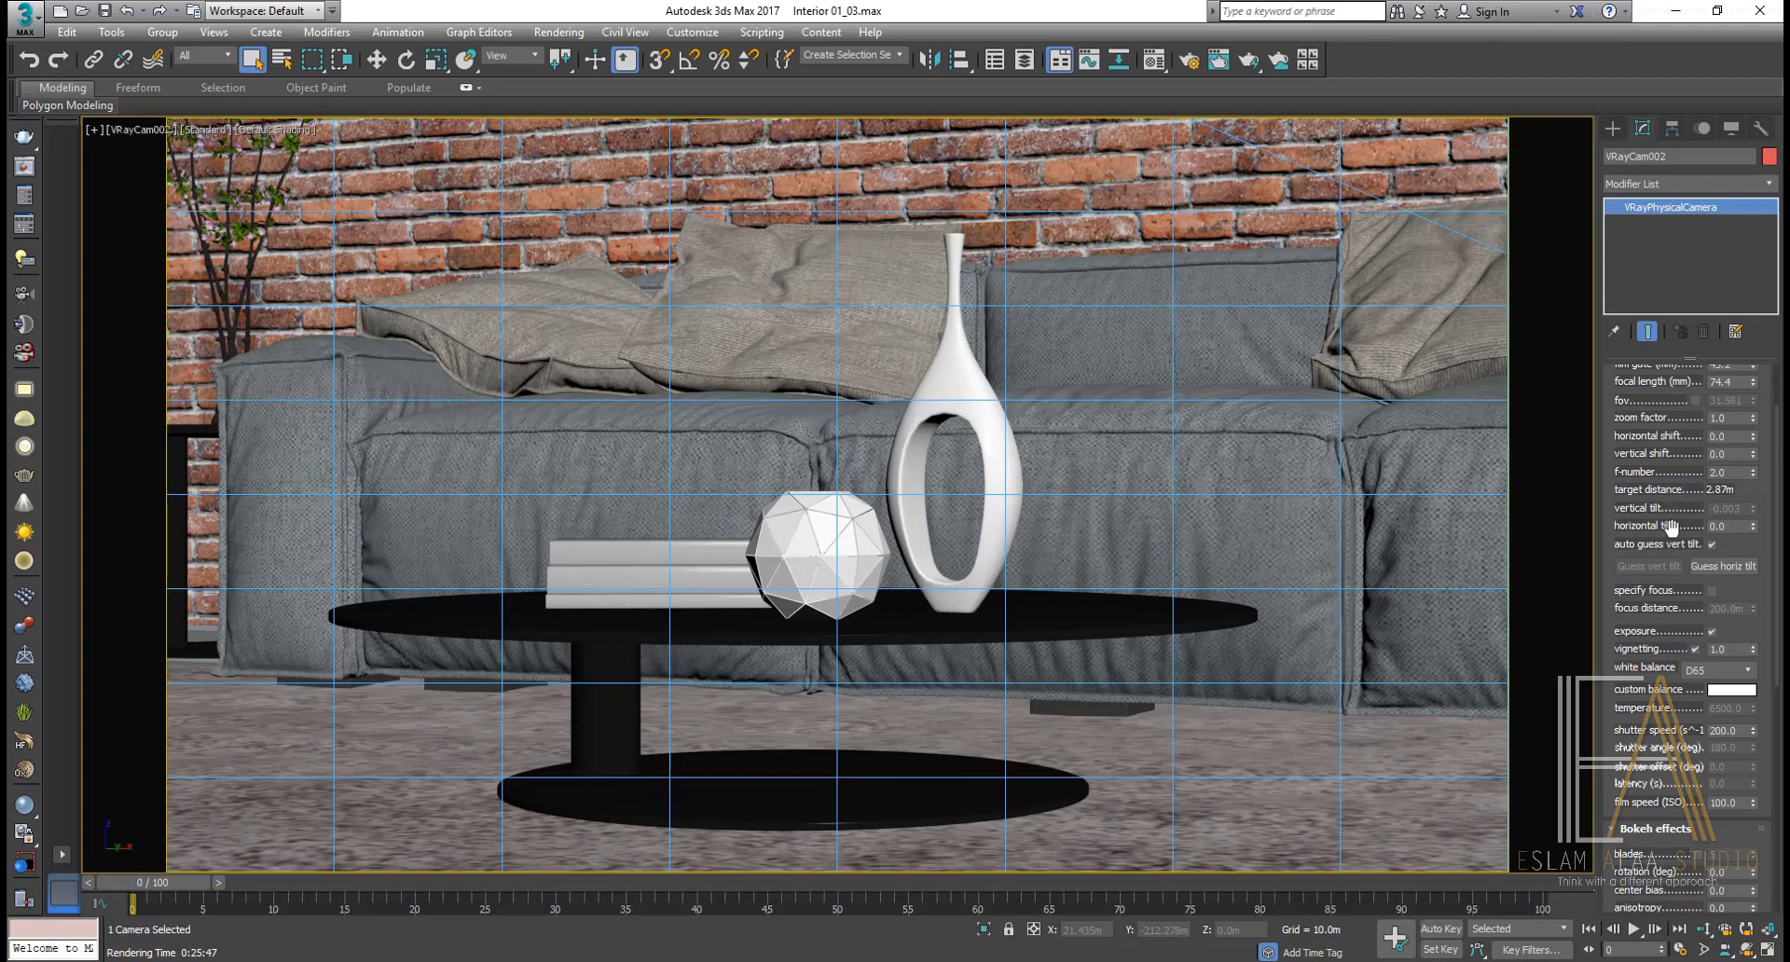
Step: Enable depth of field on VRayCam002, keeping f-number 2.0 for a shallow focus
{"action": "left_click_drag", "start_coordinate": [1671, 524], "coordinate": [1673, 373]}
{"action": "scroll", "coordinate": [1673, 373], "scroll_direction": "down", "scroll_amount": 2}
{"action": "scroll", "coordinate": [1673, 382], "scroll_direction": "down", "scroll_amount": 2}
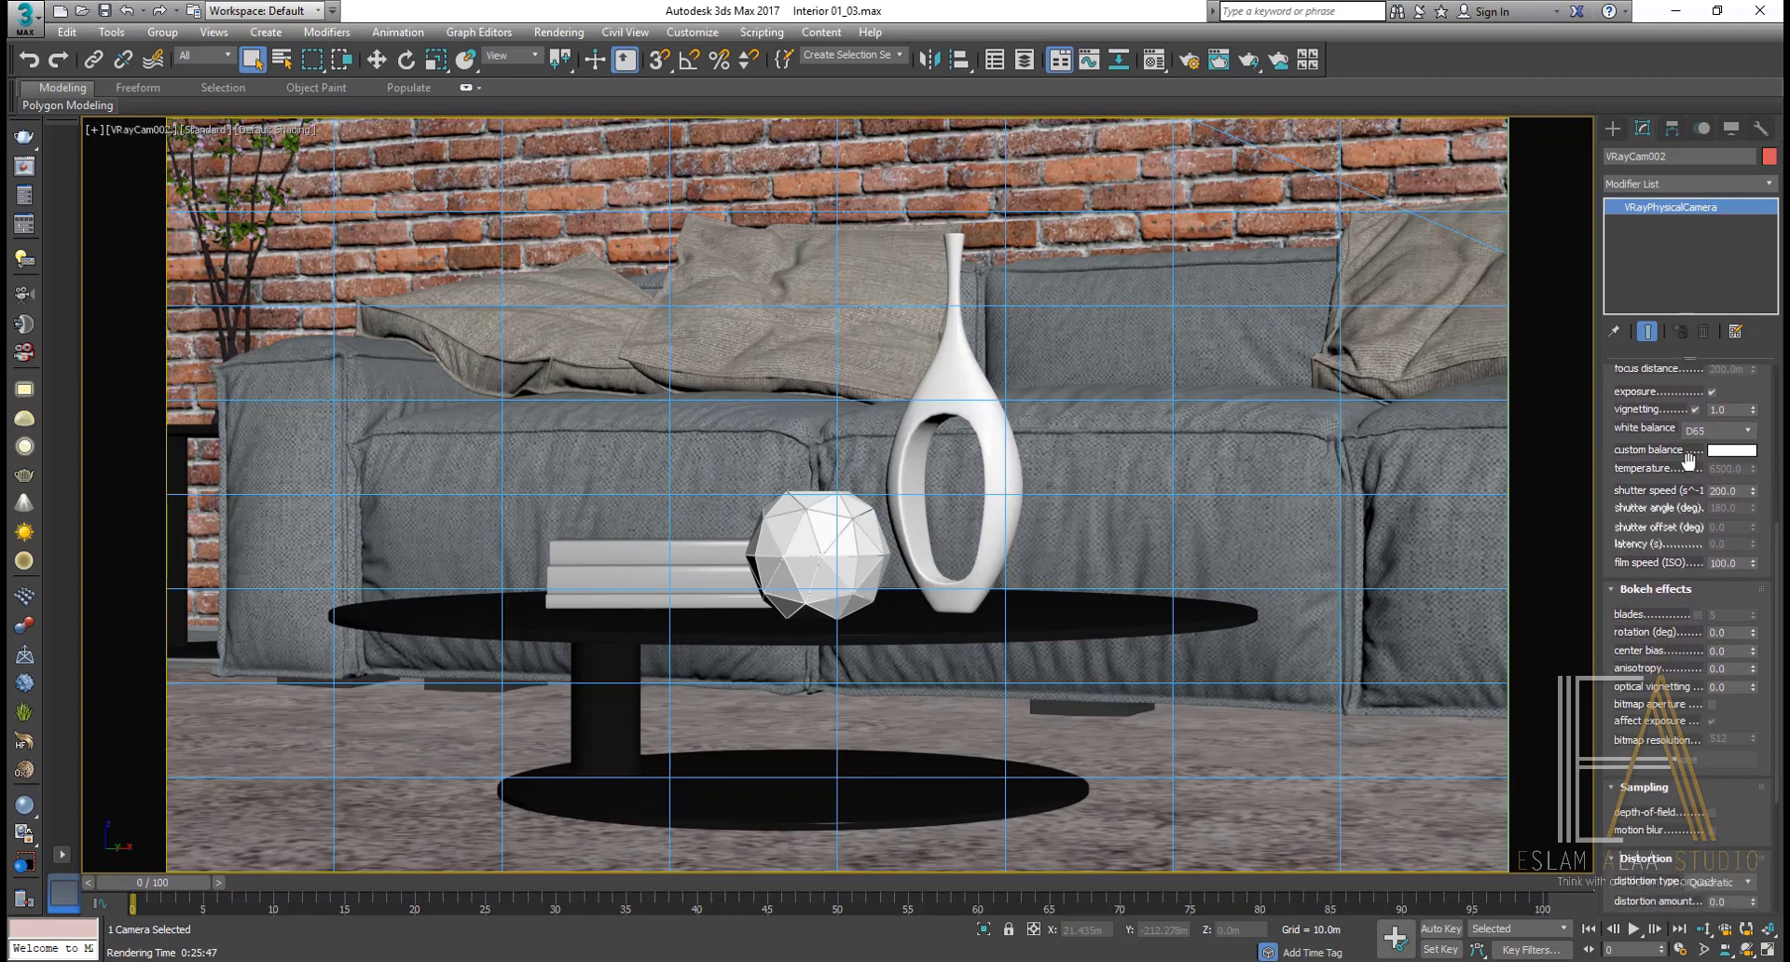
{"action": "scroll", "coordinate": [1662, 421], "scroll_direction": "down", "scroll_amount": 2}
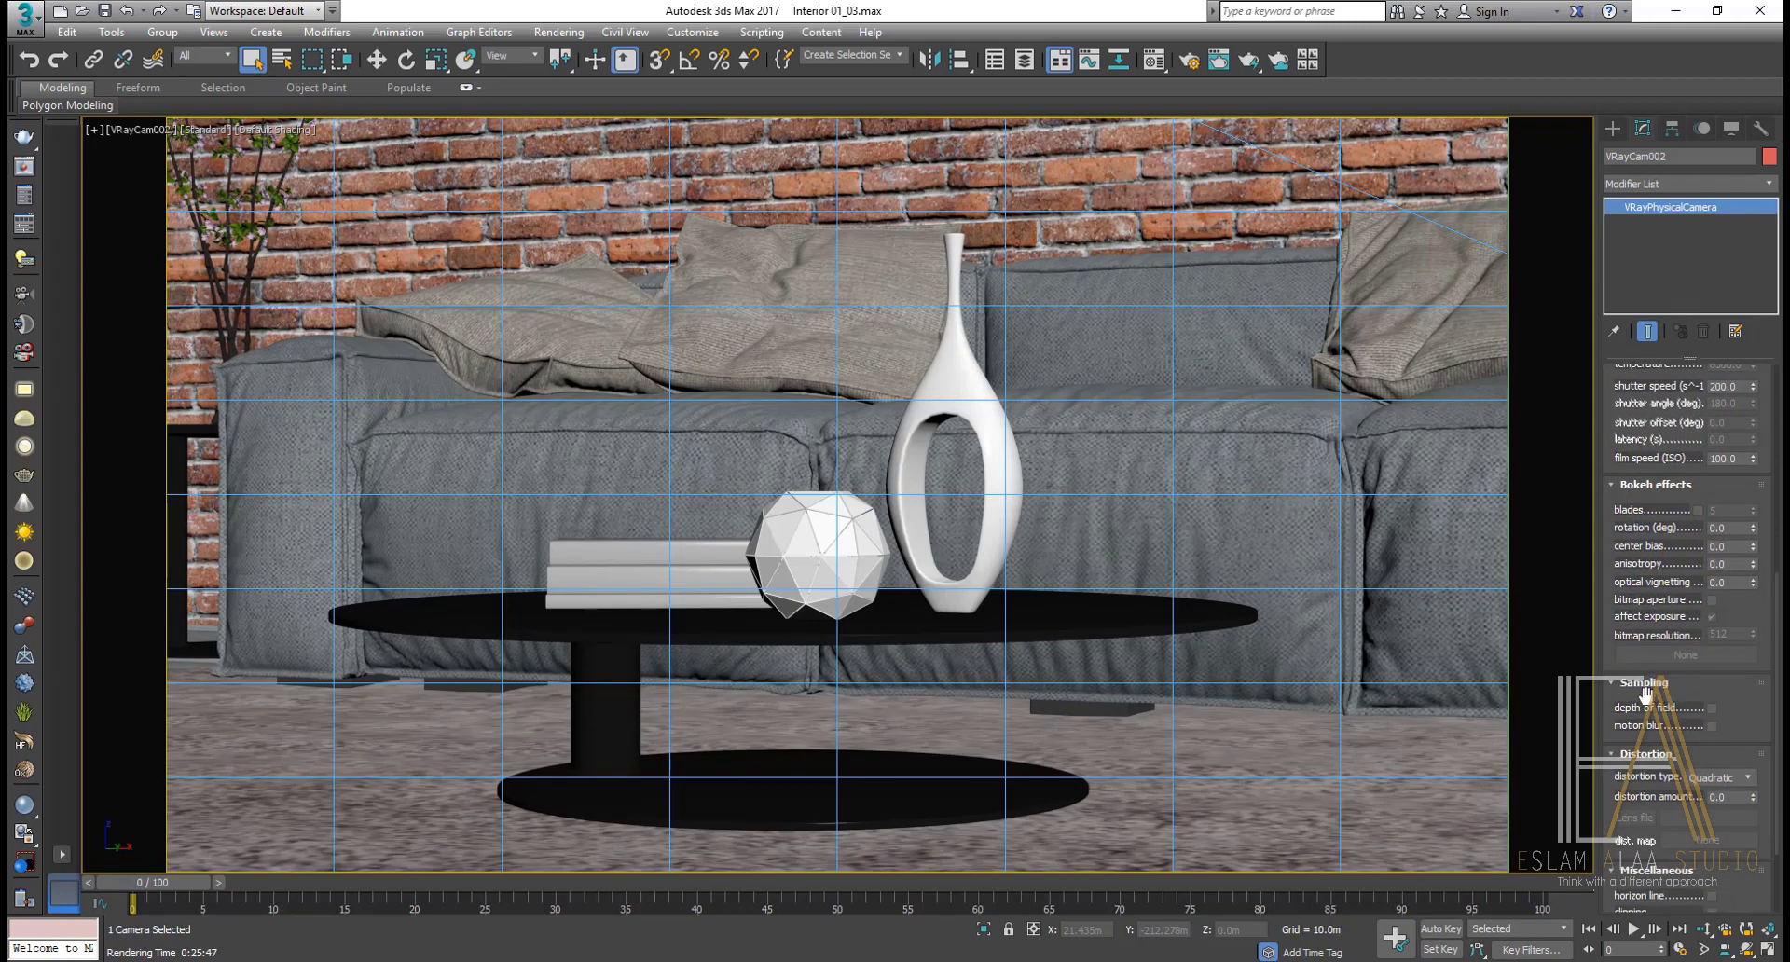
{"action": "scroll", "coordinate": [1659, 683], "scroll_direction": "down", "scroll_amount": 1}
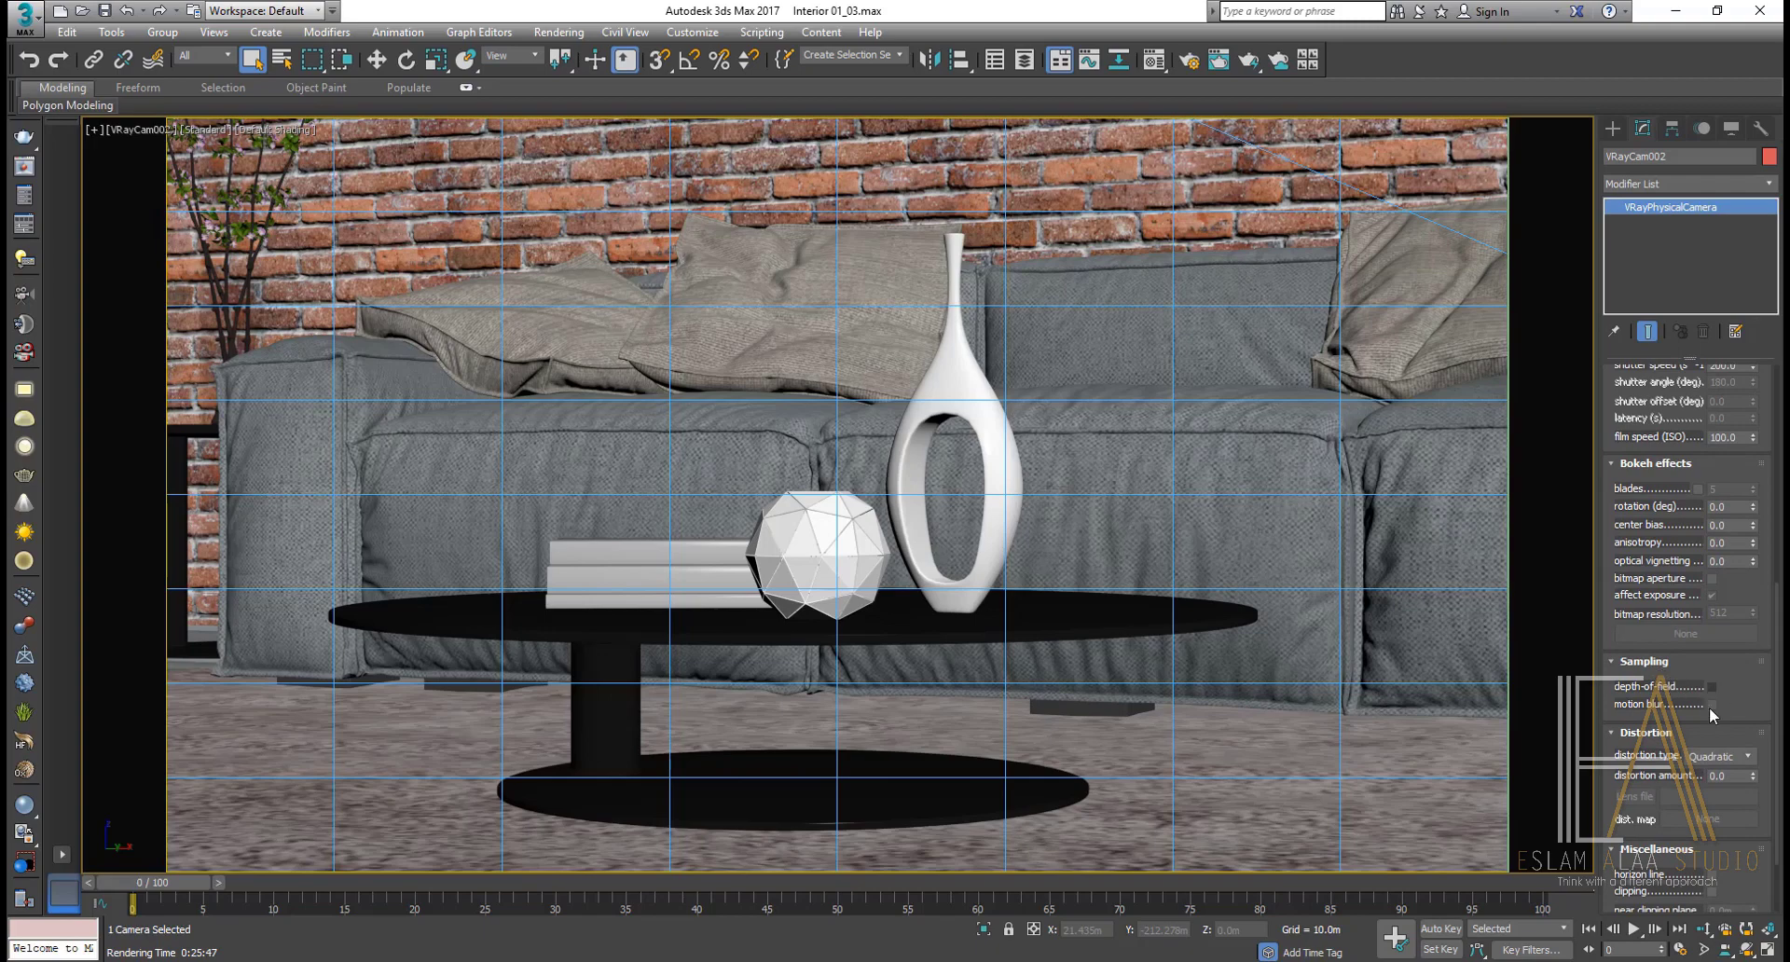
{"action": "left_click_drag", "start_coordinate": [1667, 694], "coordinate": [1669, 678]}
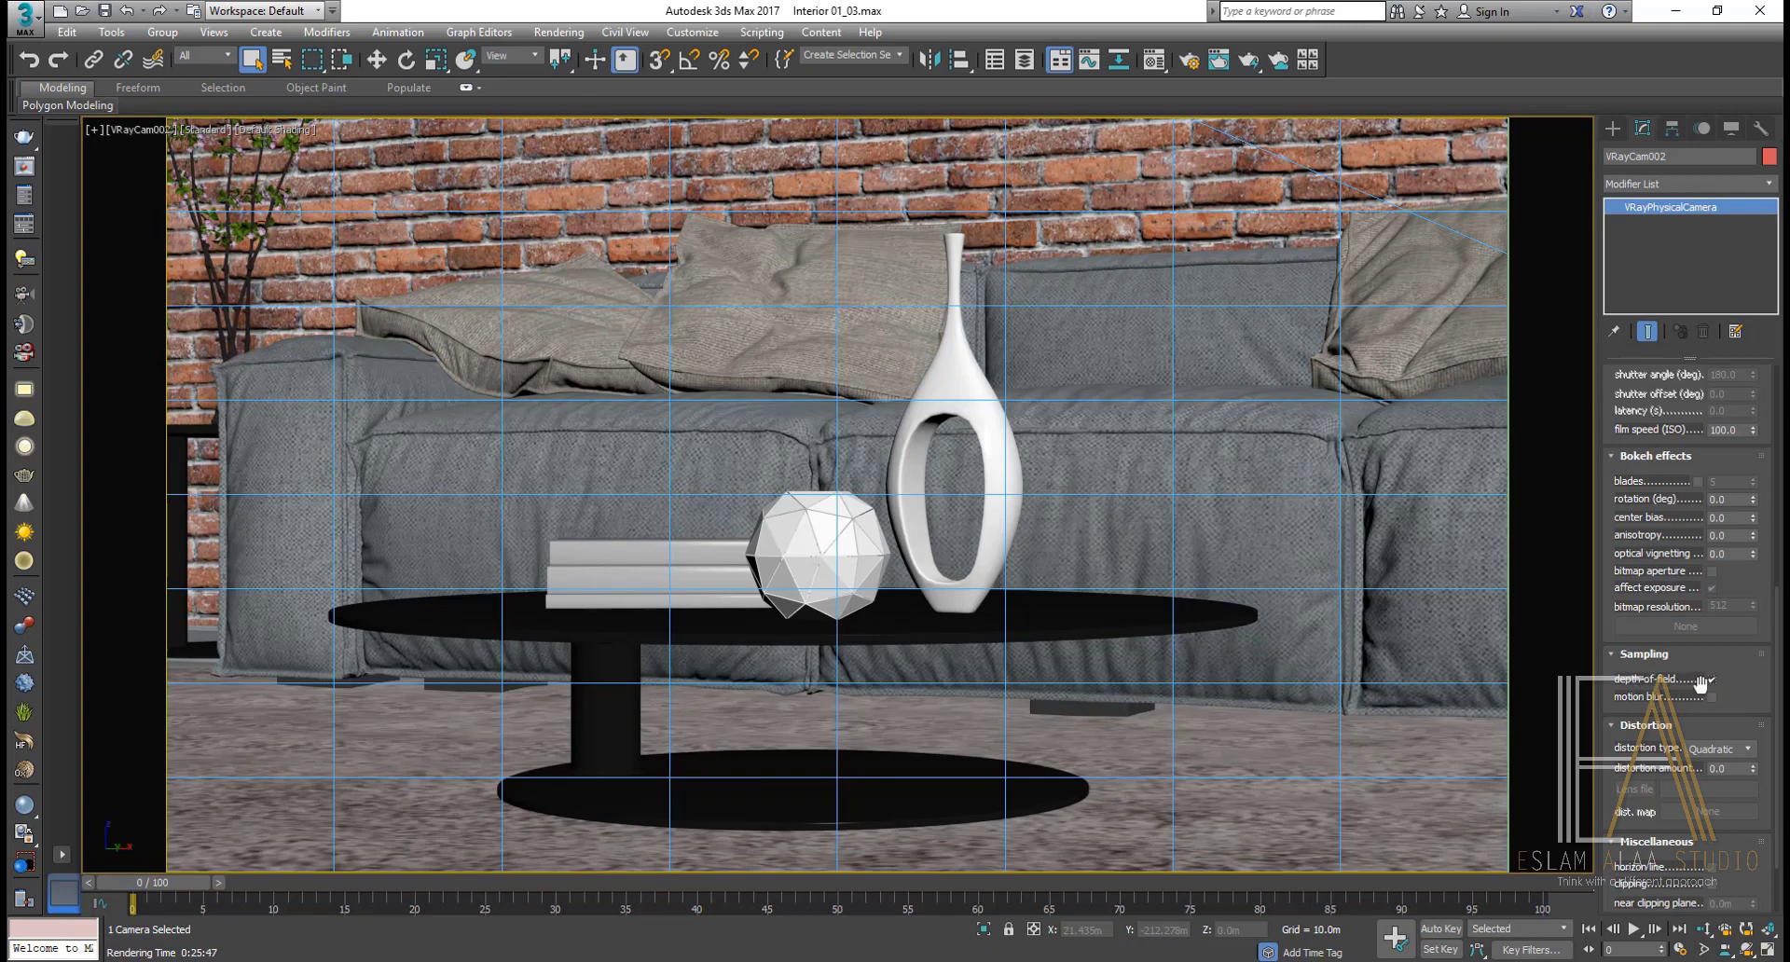
{"action": "left_click", "coordinate": [1708, 679]}
{"action": "scroll", "coordinate": [1657, 589], "scroll_direction": "up", "scroll_amount": 2}
{"action": "scroll", "coordinate": [1656, 587], "scroll_direction": "up", "scroll_amount": 2}
{"action": "scroll", "coordinate": [1655, 586], "scroll_direction": "up", "scroll_amount": 1}
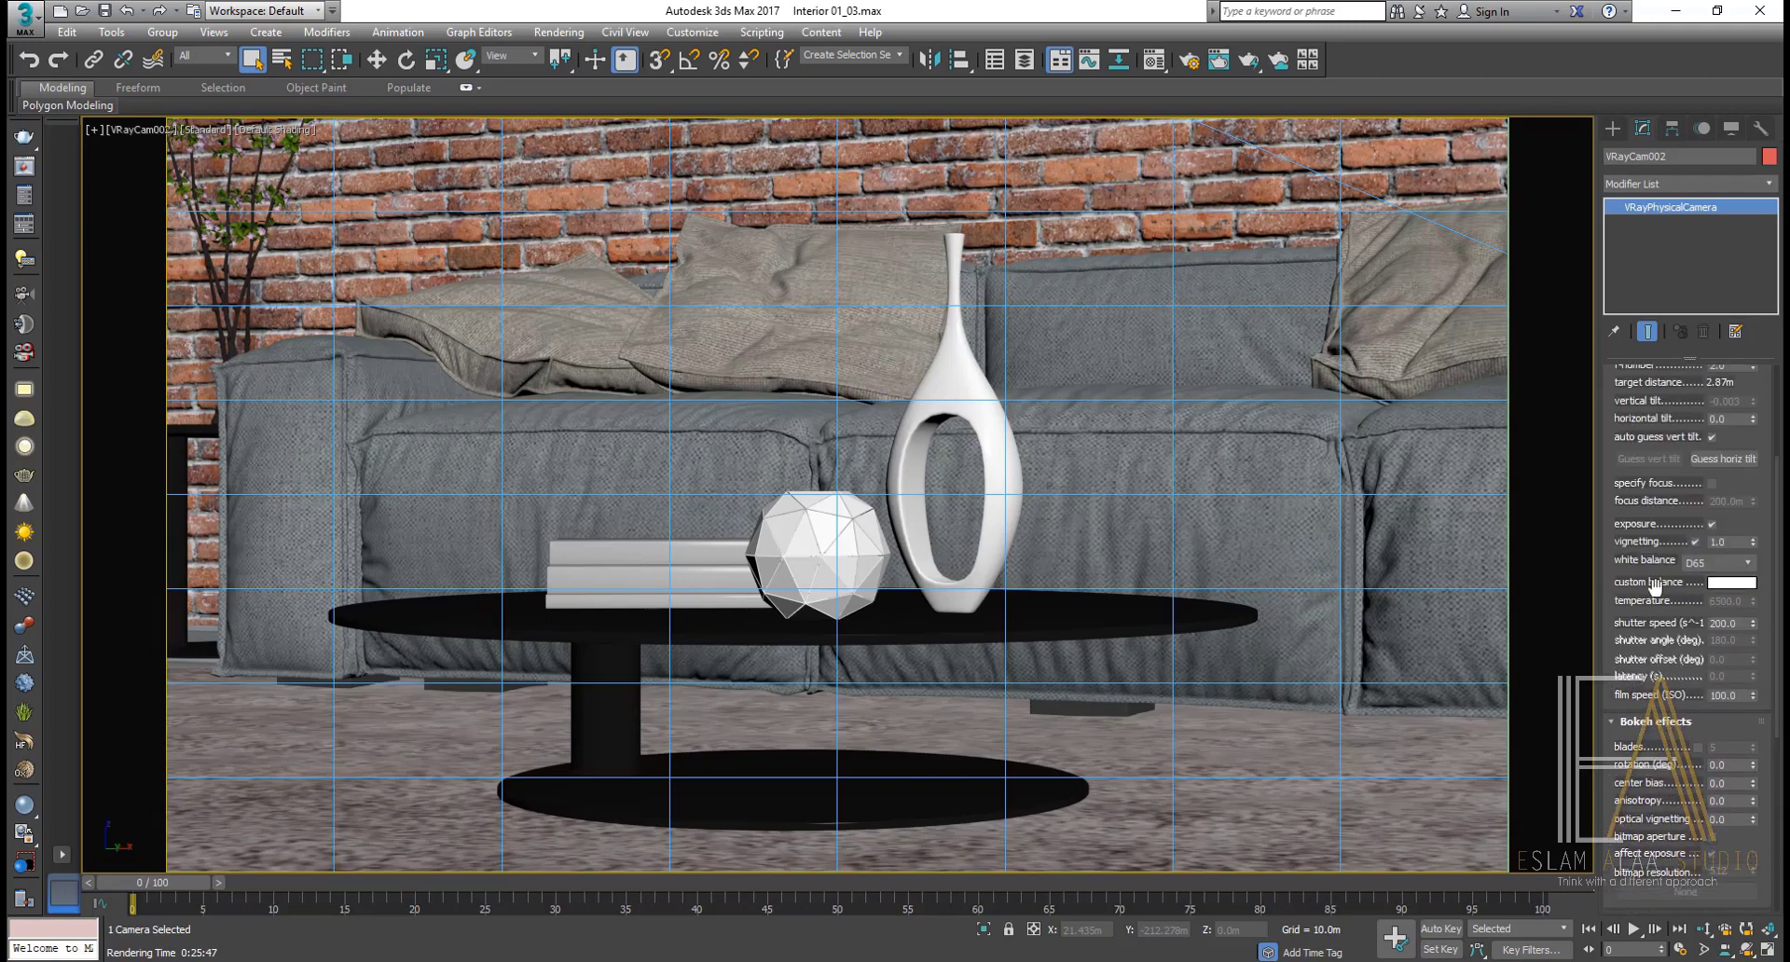
{"action": "scroll", "coordinate": [1652, 584], "scroll_direction": "up", "scroll_amount": 3}
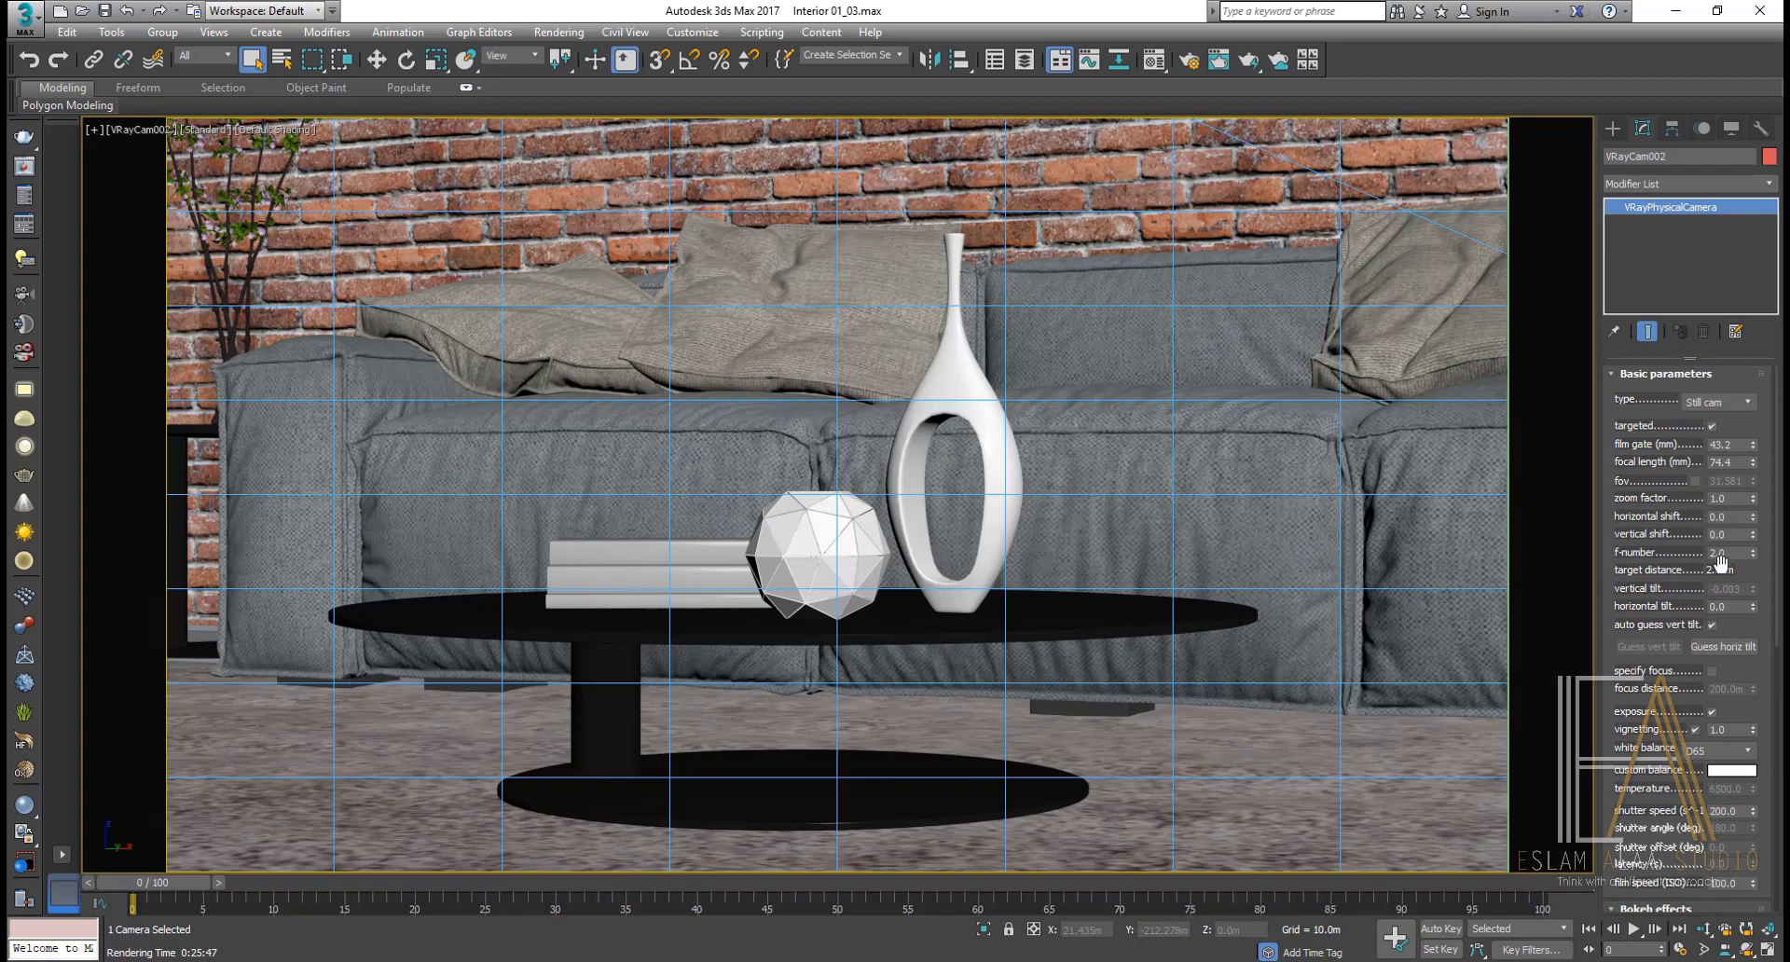
{"action": "scroll", "coordinate": [1687, 652], "scroll_direction": "down", "scroll_amount": 2}
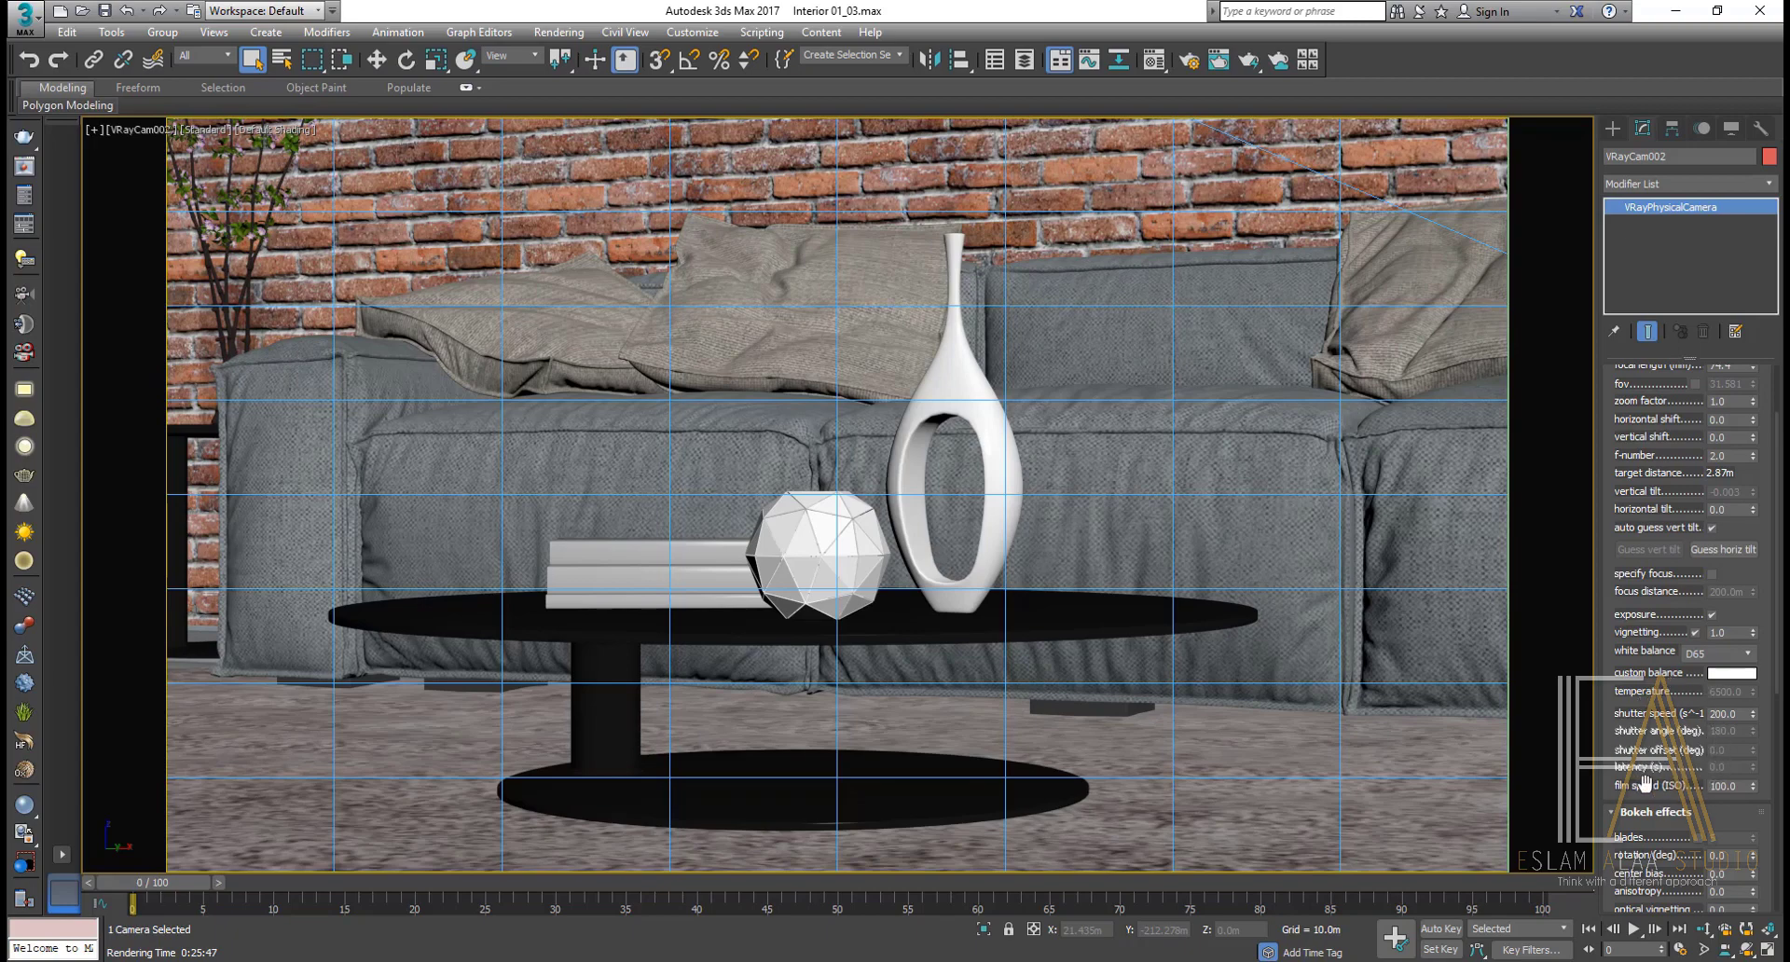
Step: Set VRayCam002's shutter speed to 600 and its white balance to Neutral
{"action": "double_click", "coordinate": [1734, 714]}
{"action": "type", "text": "600"}
{"action": "scroll", "coordinate": [1672, 716], "scroll_direction": "up", "scroll_amount": 1}
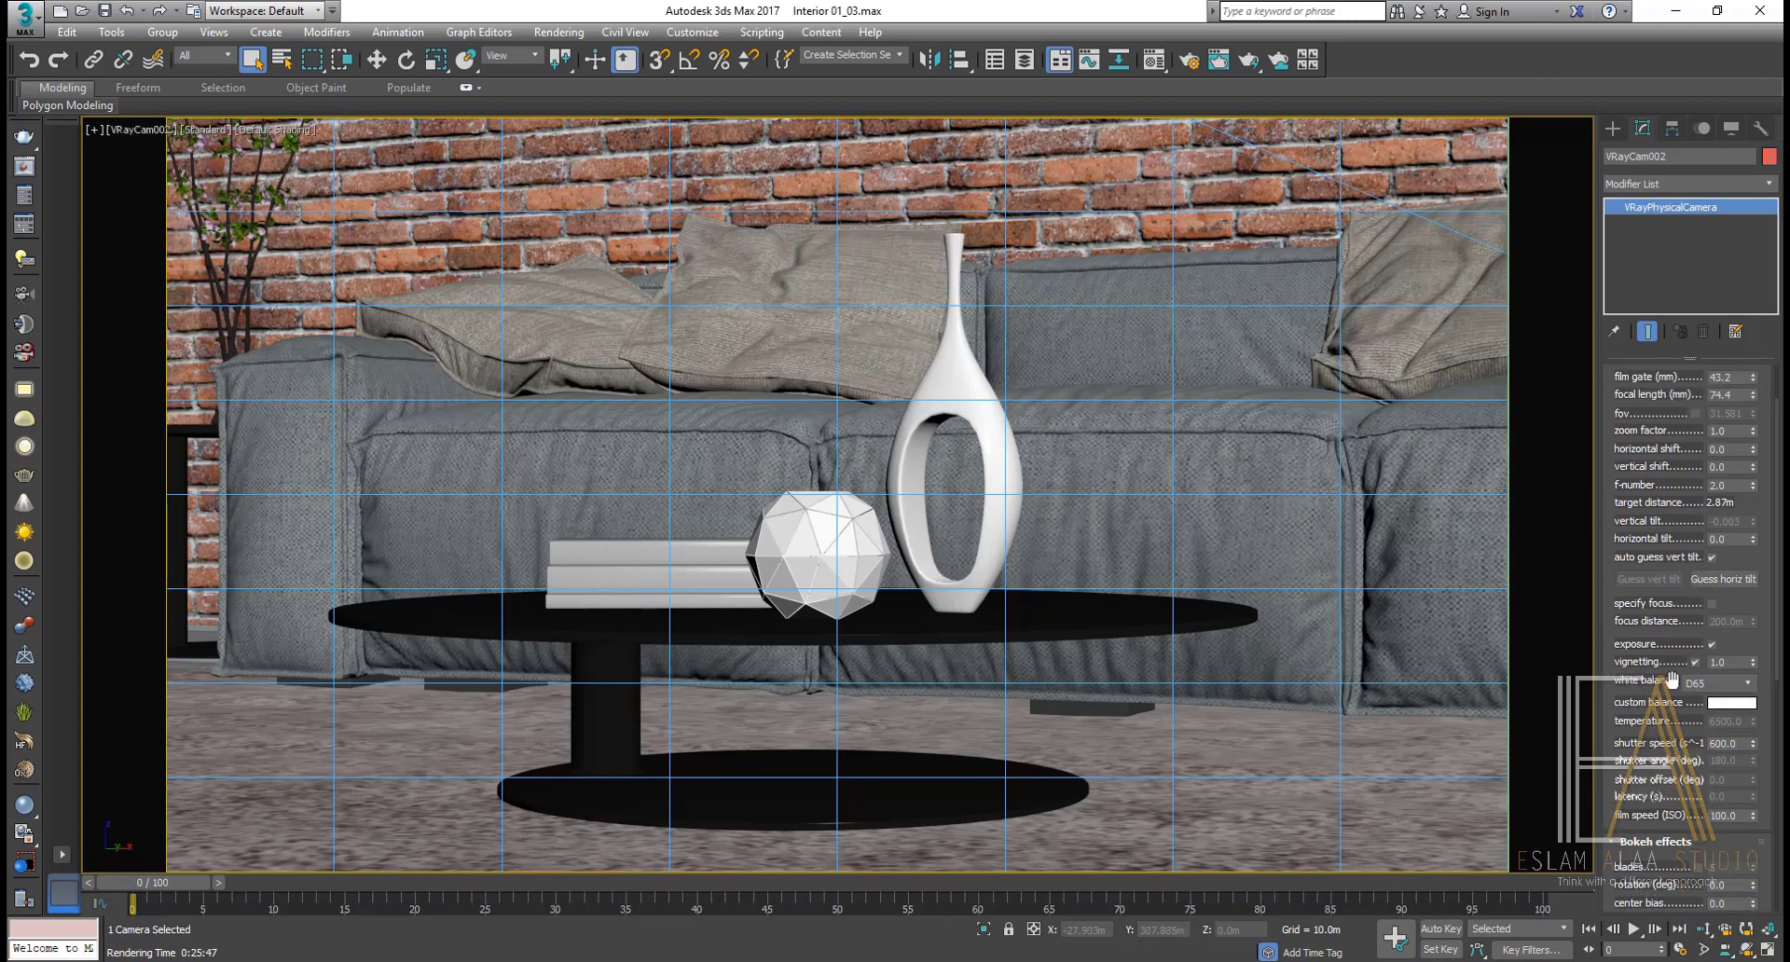
{"action": "left_click", "coordinate": [1738, 684]}
{"action": "left_click", "coordinate": [1713, 708]}
{"action": "left_click", "coordinate": [1686, 686]}
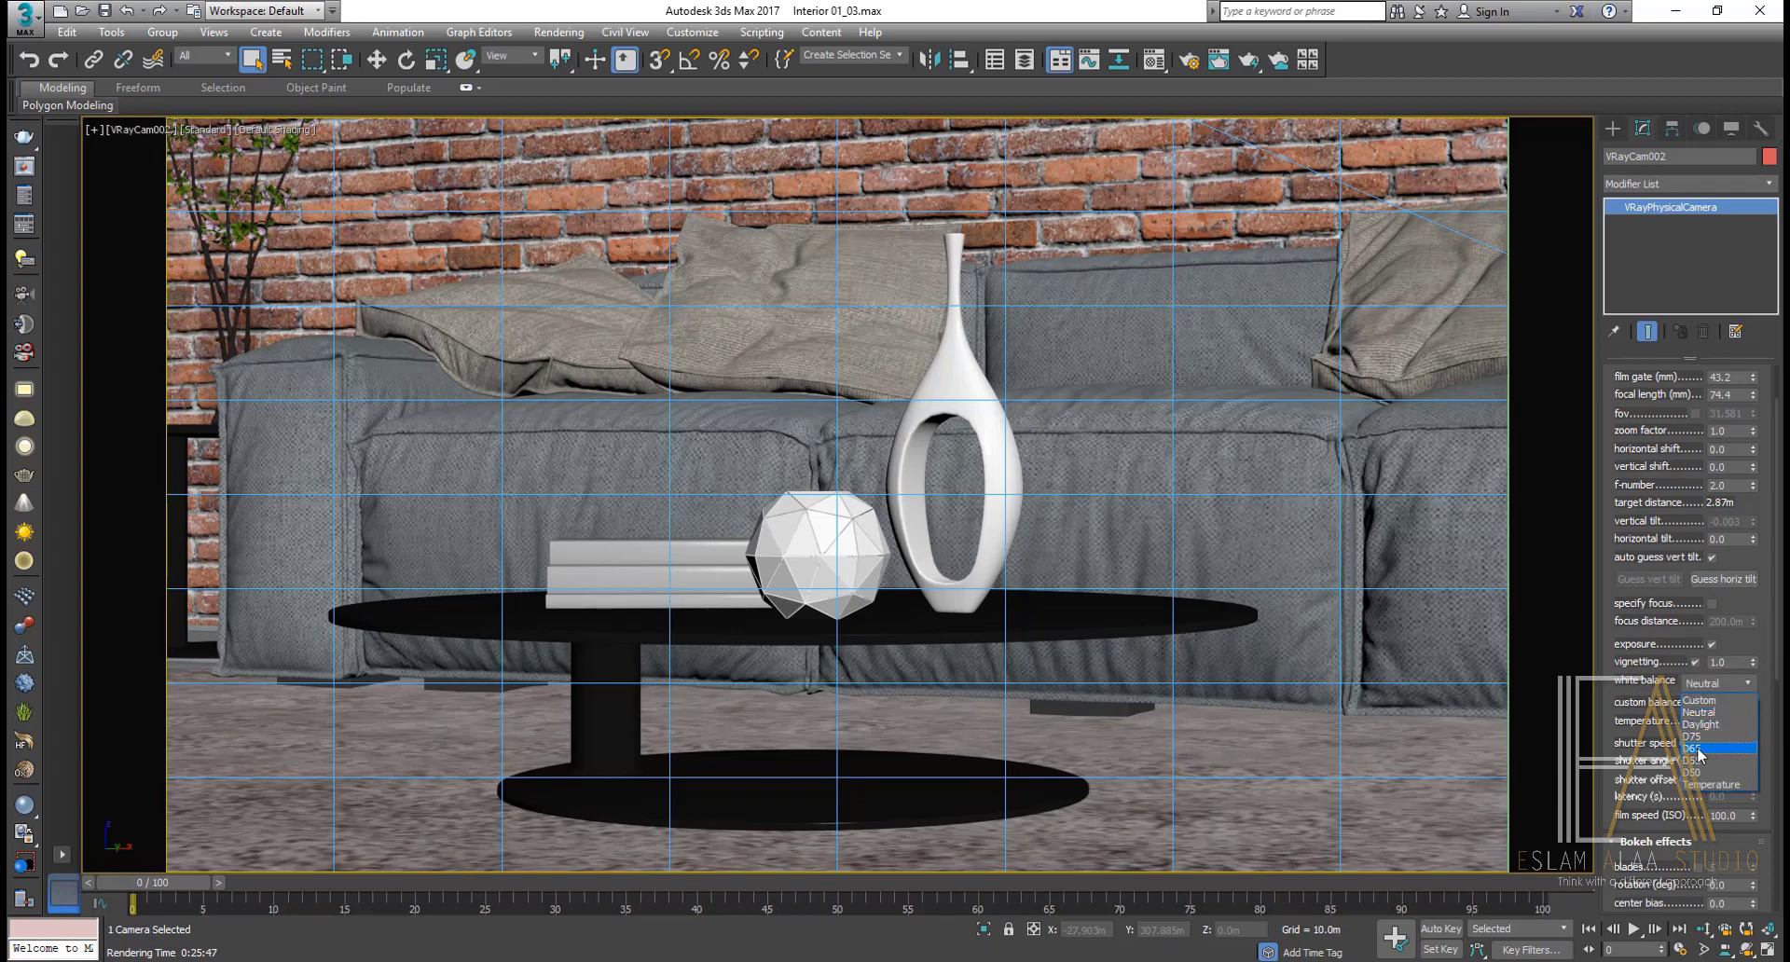
{"action": "left_click", "coordinate": [1648, 687]}
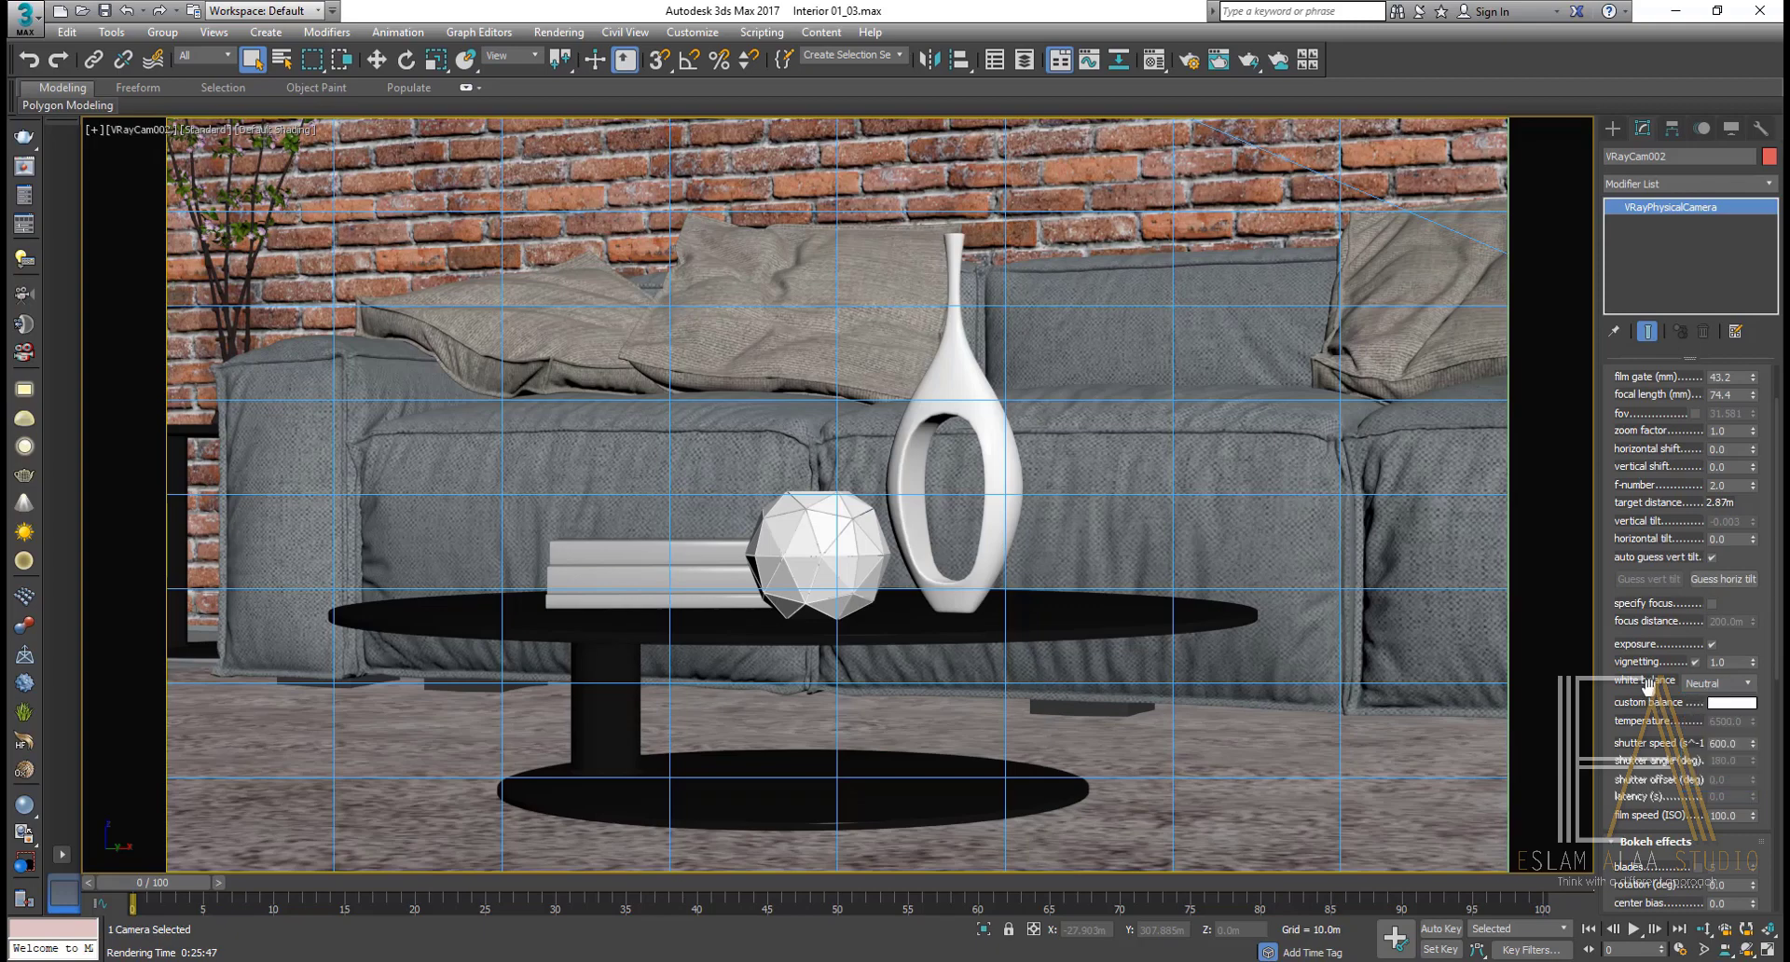
Step: Scroll through the camera's parameter rollouts to review the updated settings
{"action": "scroll", "coordinate": [1675, 653], "scroll_direction": "up", "scroll_amount": 2}
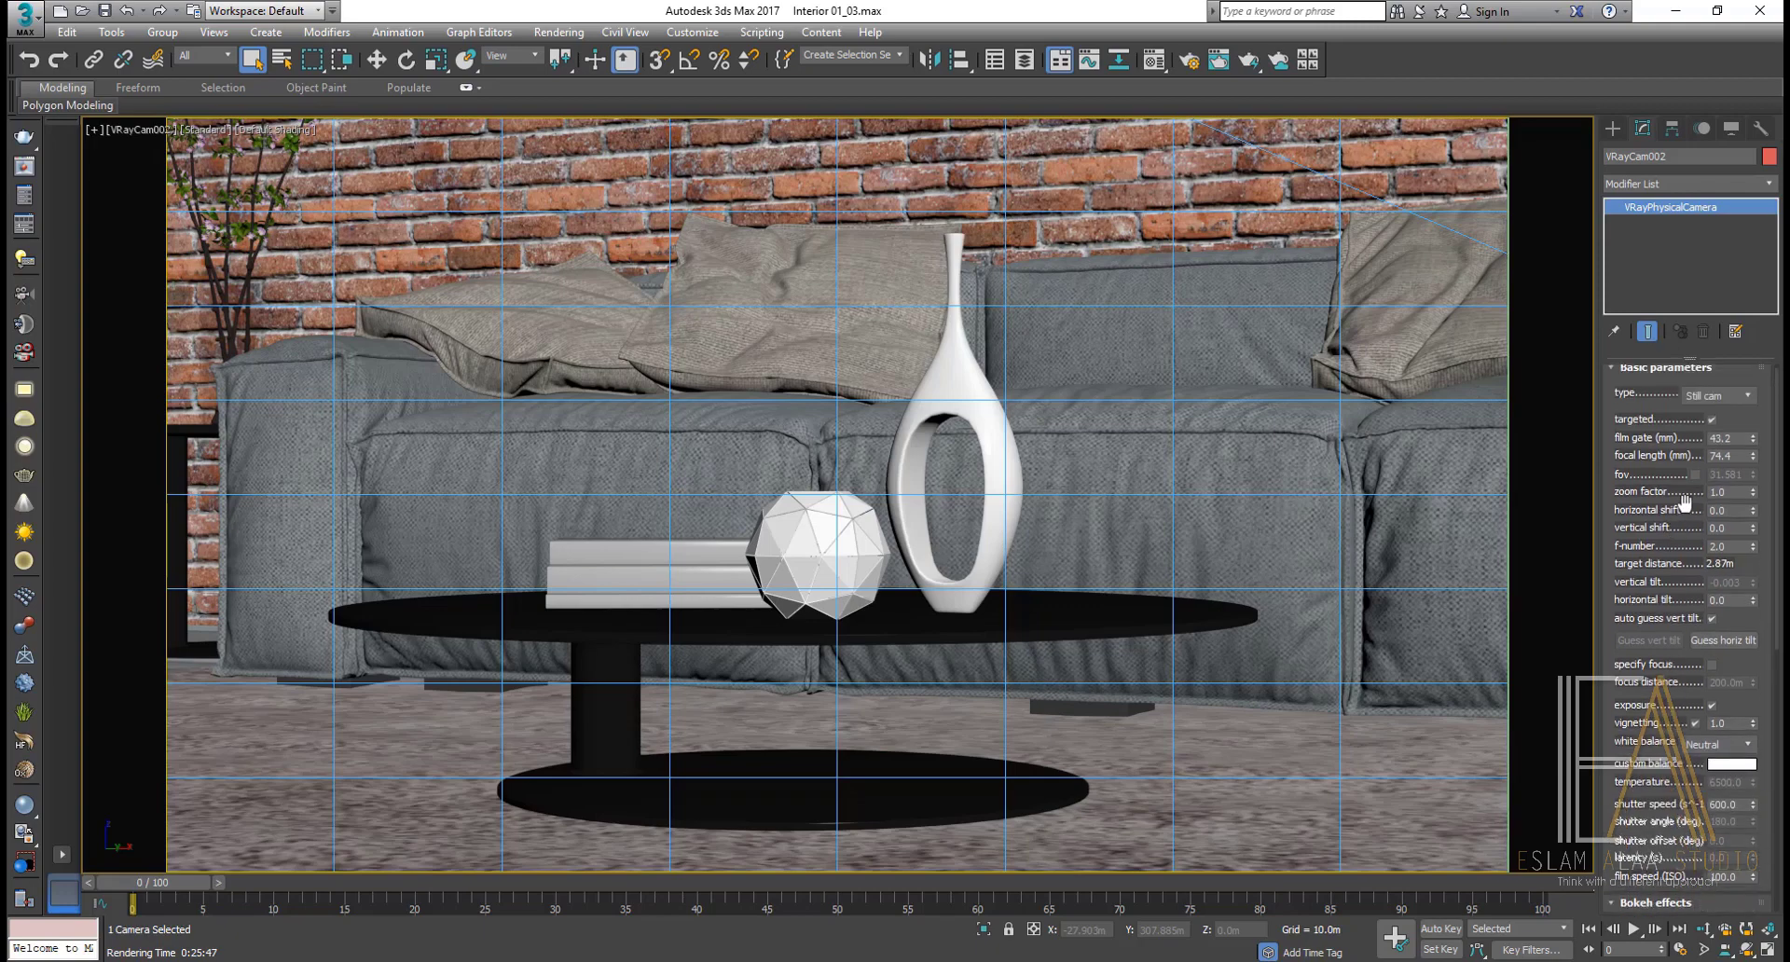
{"action": "scroll", "coordinate": [1673, 517], "scroll_direction": "up", "scroll_amount": 1}
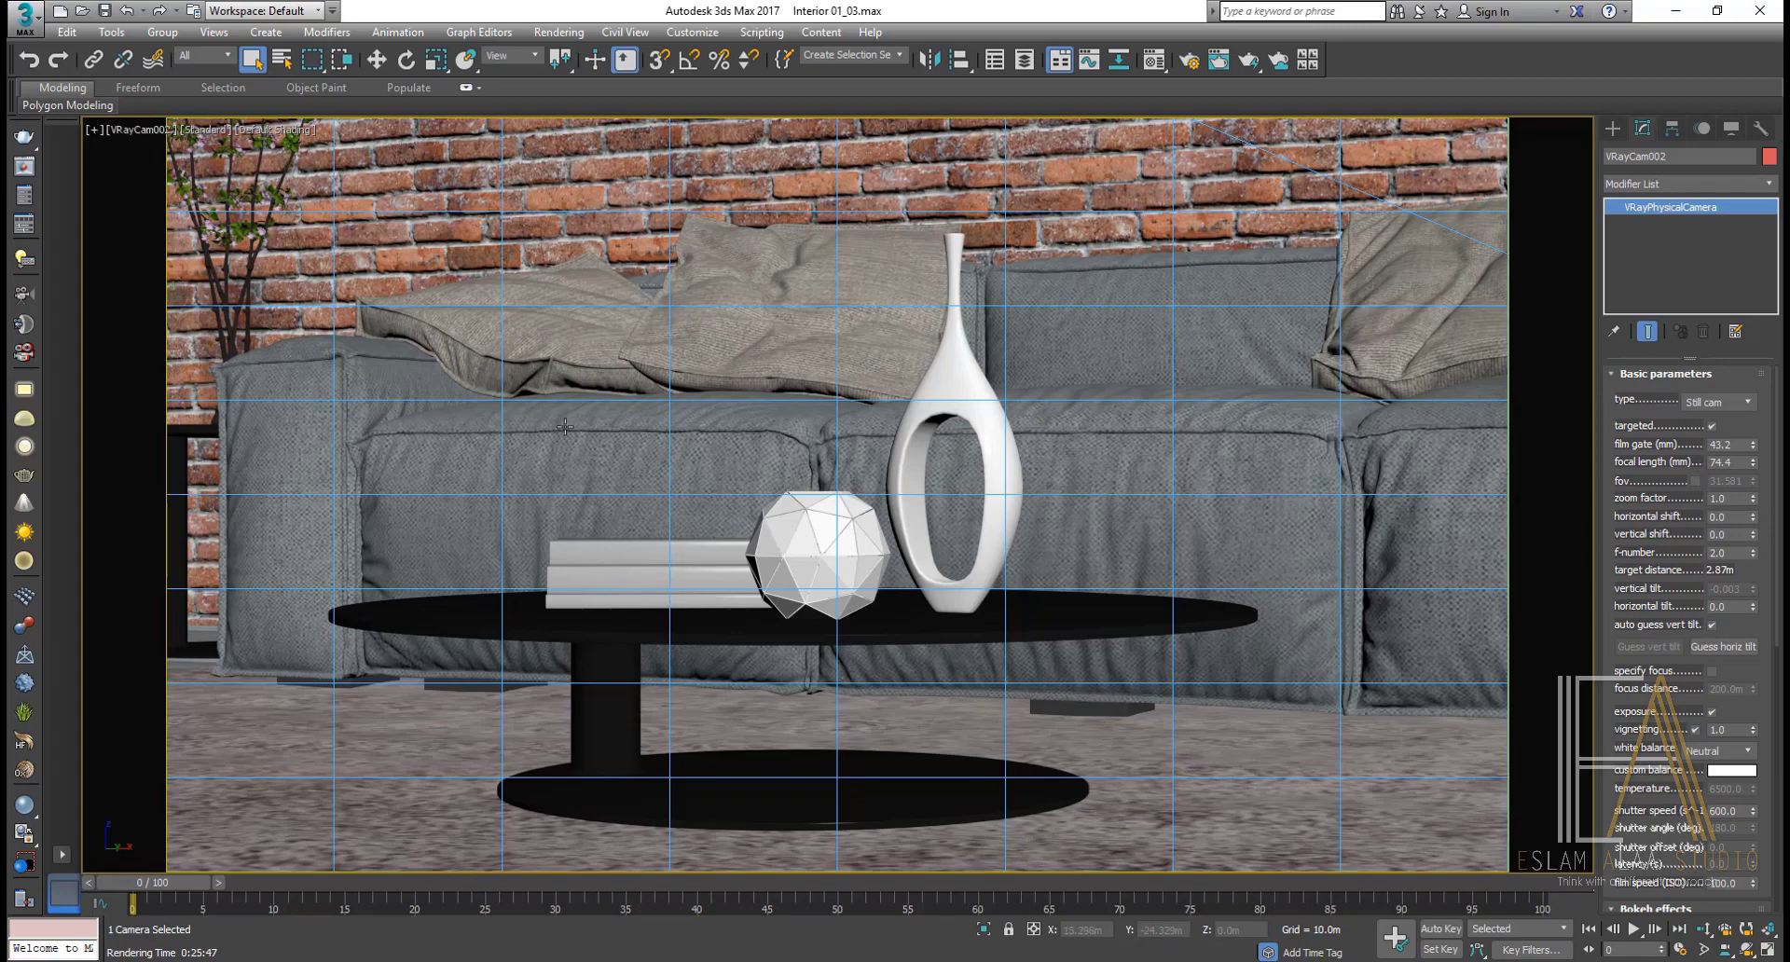
{"action": "scroll", "coordinate": [1629, 578], "scroll_direction": "down", "scroll_amount": 1}
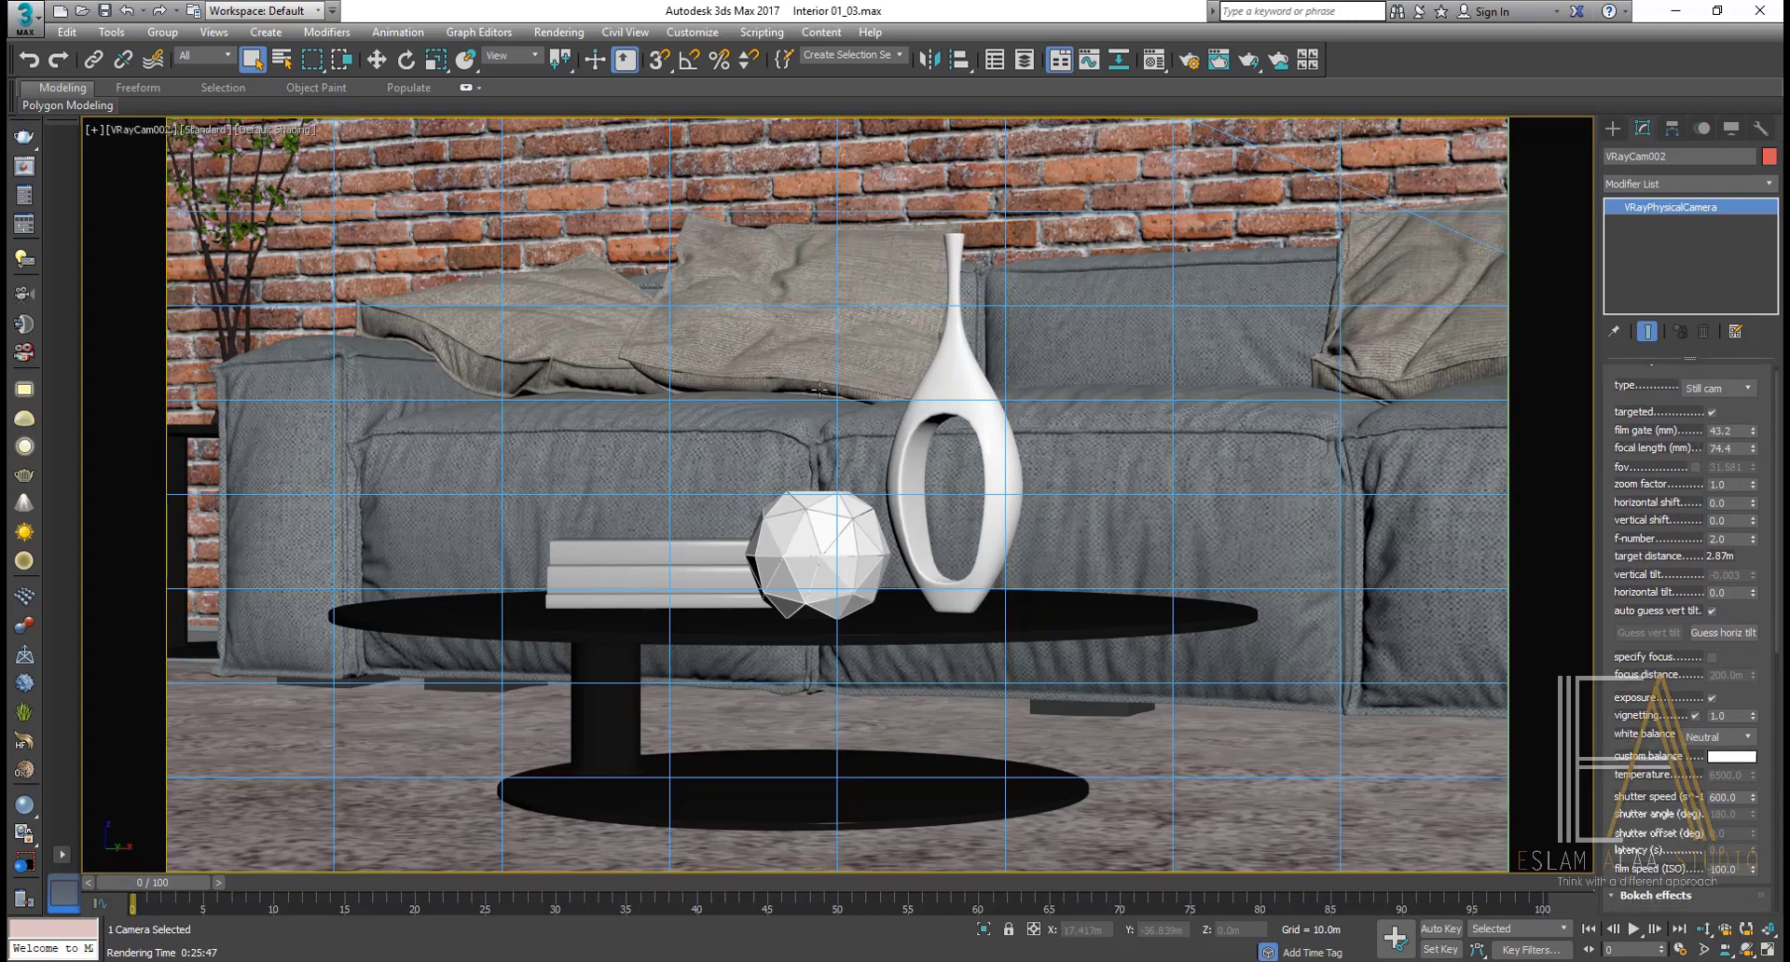
{"action": "scroll", "coordinate": [1687, 579], "scroll_direction": "down", "scroll_amount": 1}
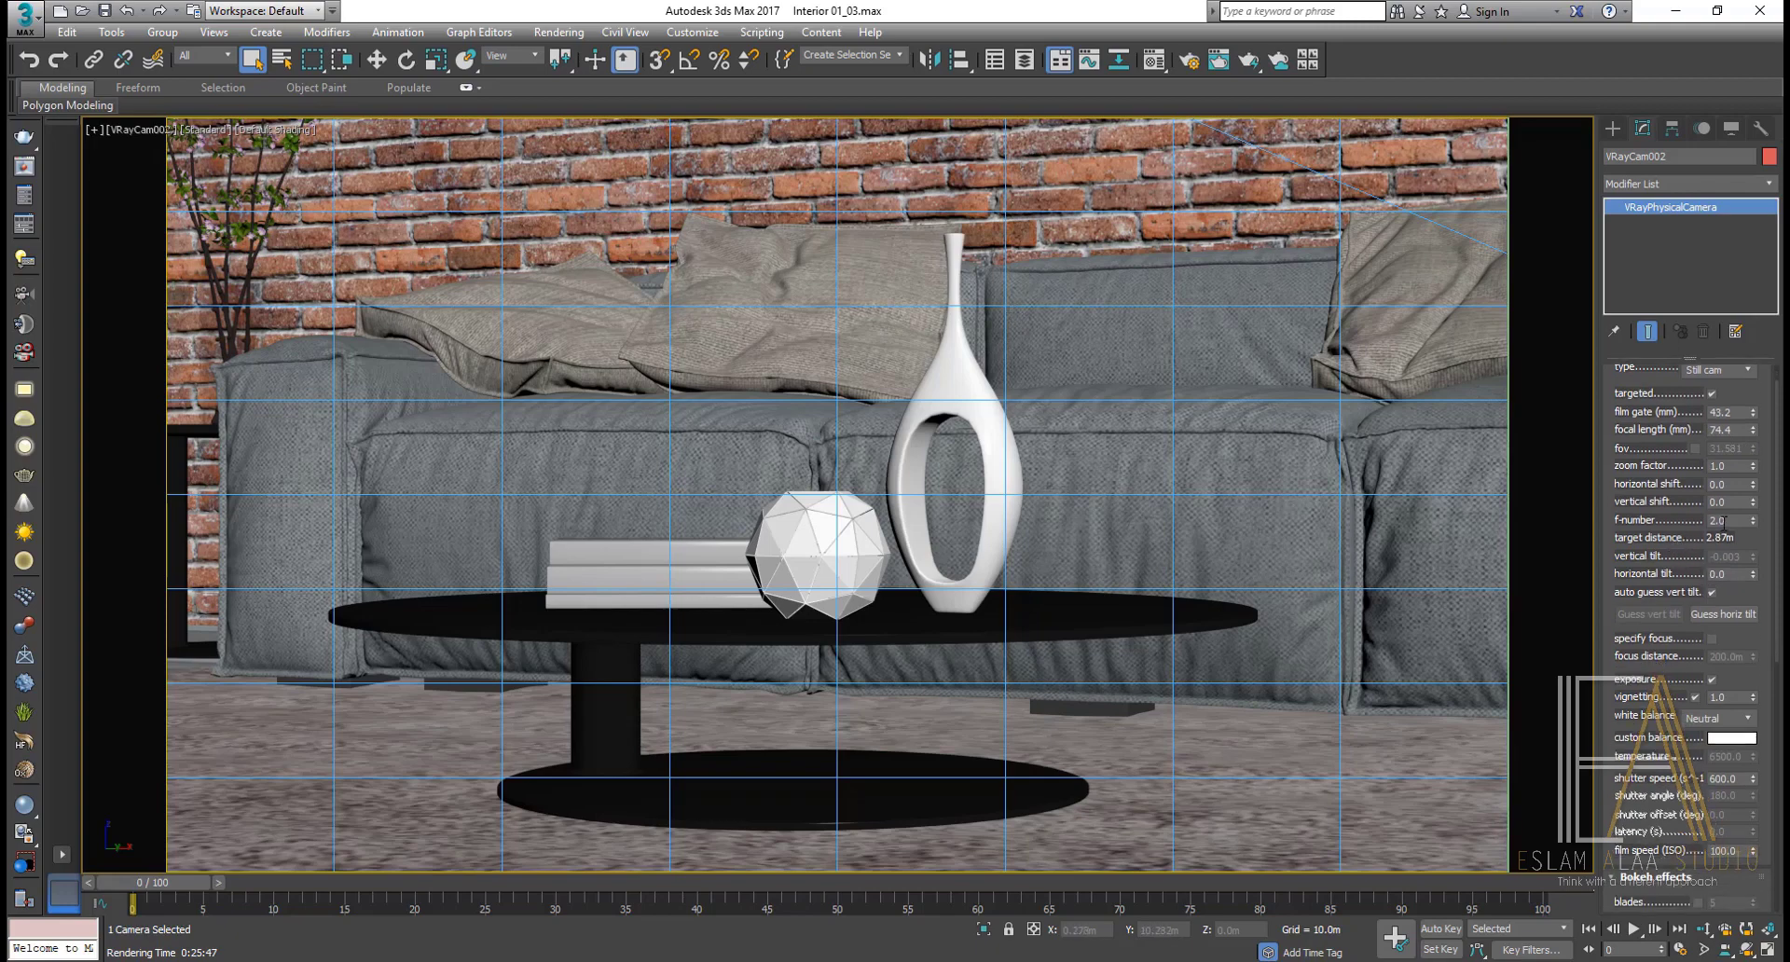
{"action": "scroll", "coordinate": [1671, 565], "scroll_direction": "down", "scroll_amount": 3}
{"action": "scroll", "coordinate": [1706, 606], "scroll_direction": "down", "scroll_amount": 2}
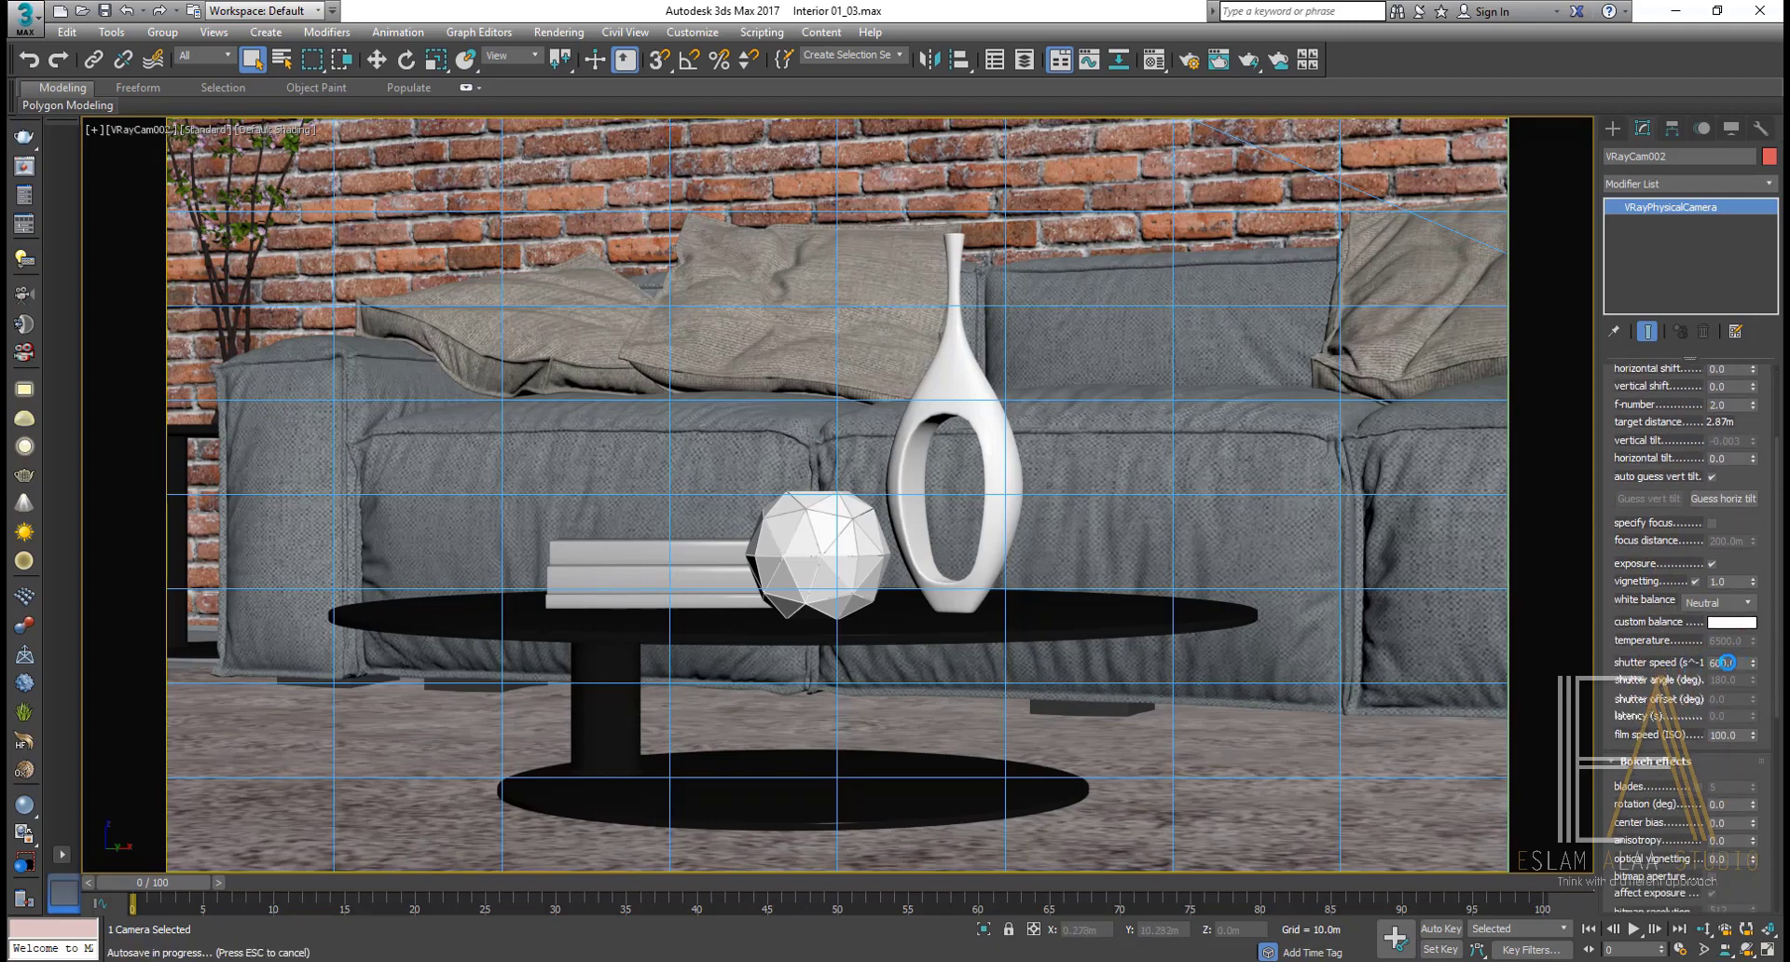
{"action": "scroll", "coordinate": [1732, 740], "scroll_direction": "down", "scroll_amount": 5}
{"action": "scroll", "coordinate": [1726, 738], "scroll_direction": "down", "scroll_amount": 8}
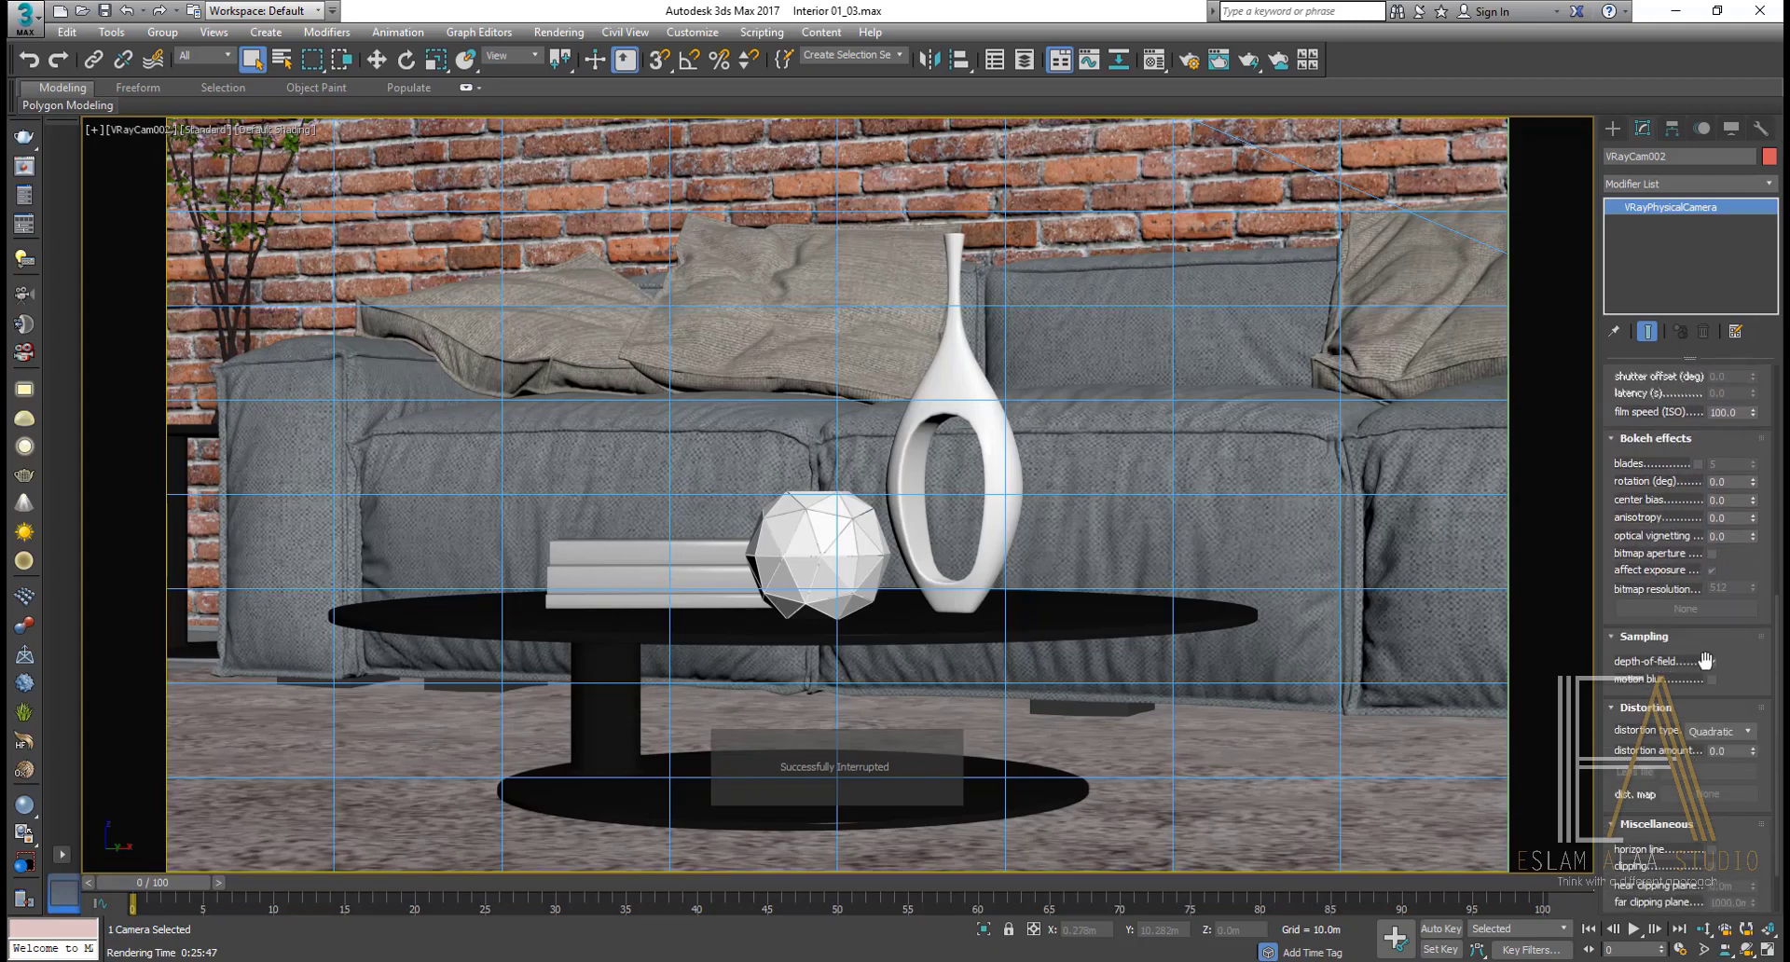
{"action": "scroll", "coordinate": [1642, 597], "scroll_direction": "up", "scroll_amount": 10}
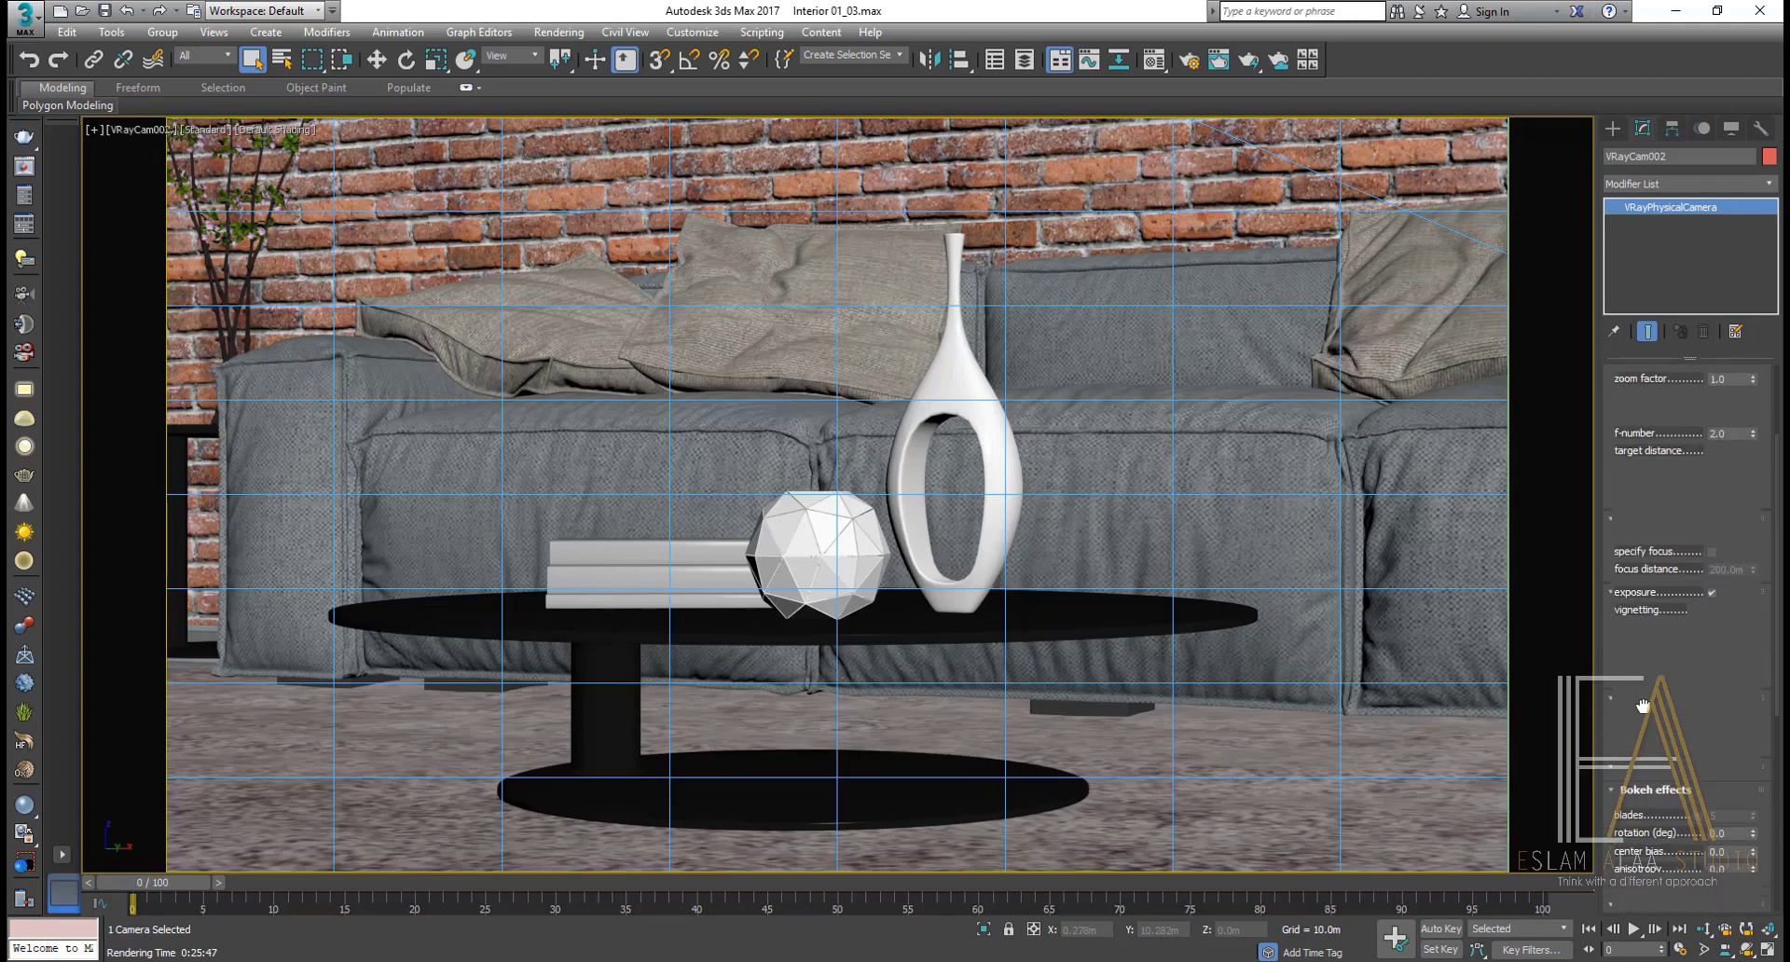
{"action": "scroll", "coordinate": [1639, 602], "scroll_direction": "up", "scroll_amount": 6}
{"action": "scroll", "coordinate": [1639, 602], "scroll_direction": "up", "scroll_amount": 4}
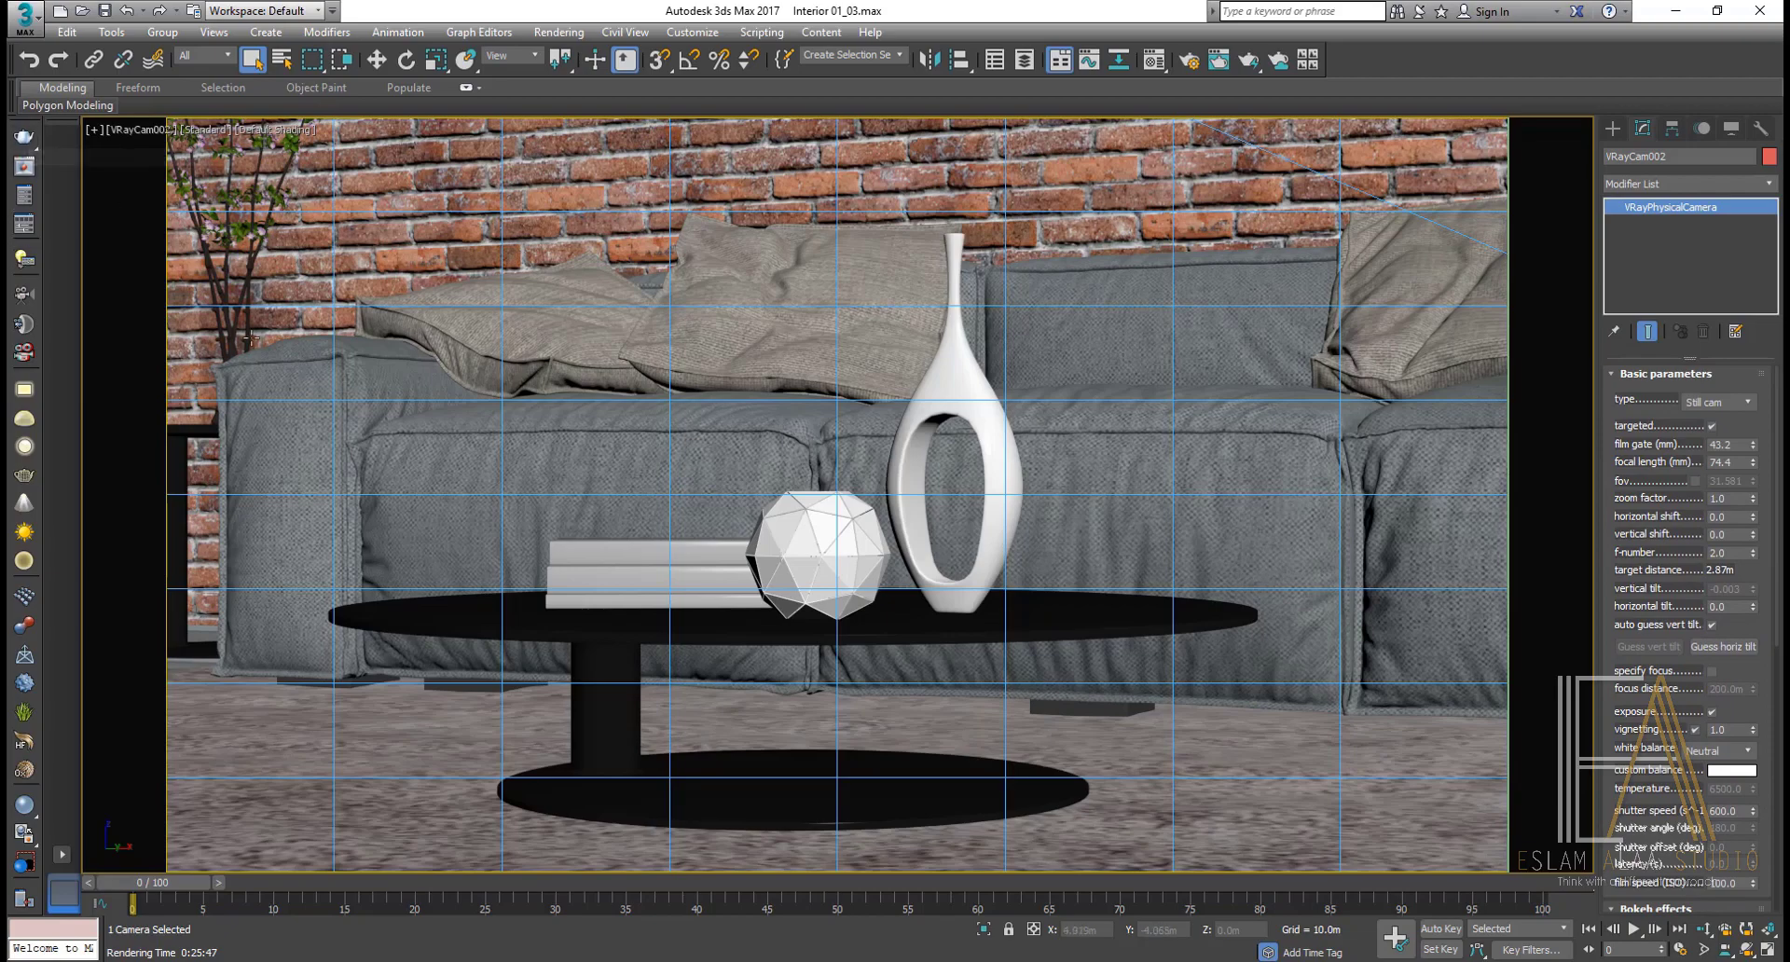
Step: Render the camera view and inspect the sharp vase against the blurred sofa and brick wall
{"action": "left_click", "coordinate": [24, 137]}
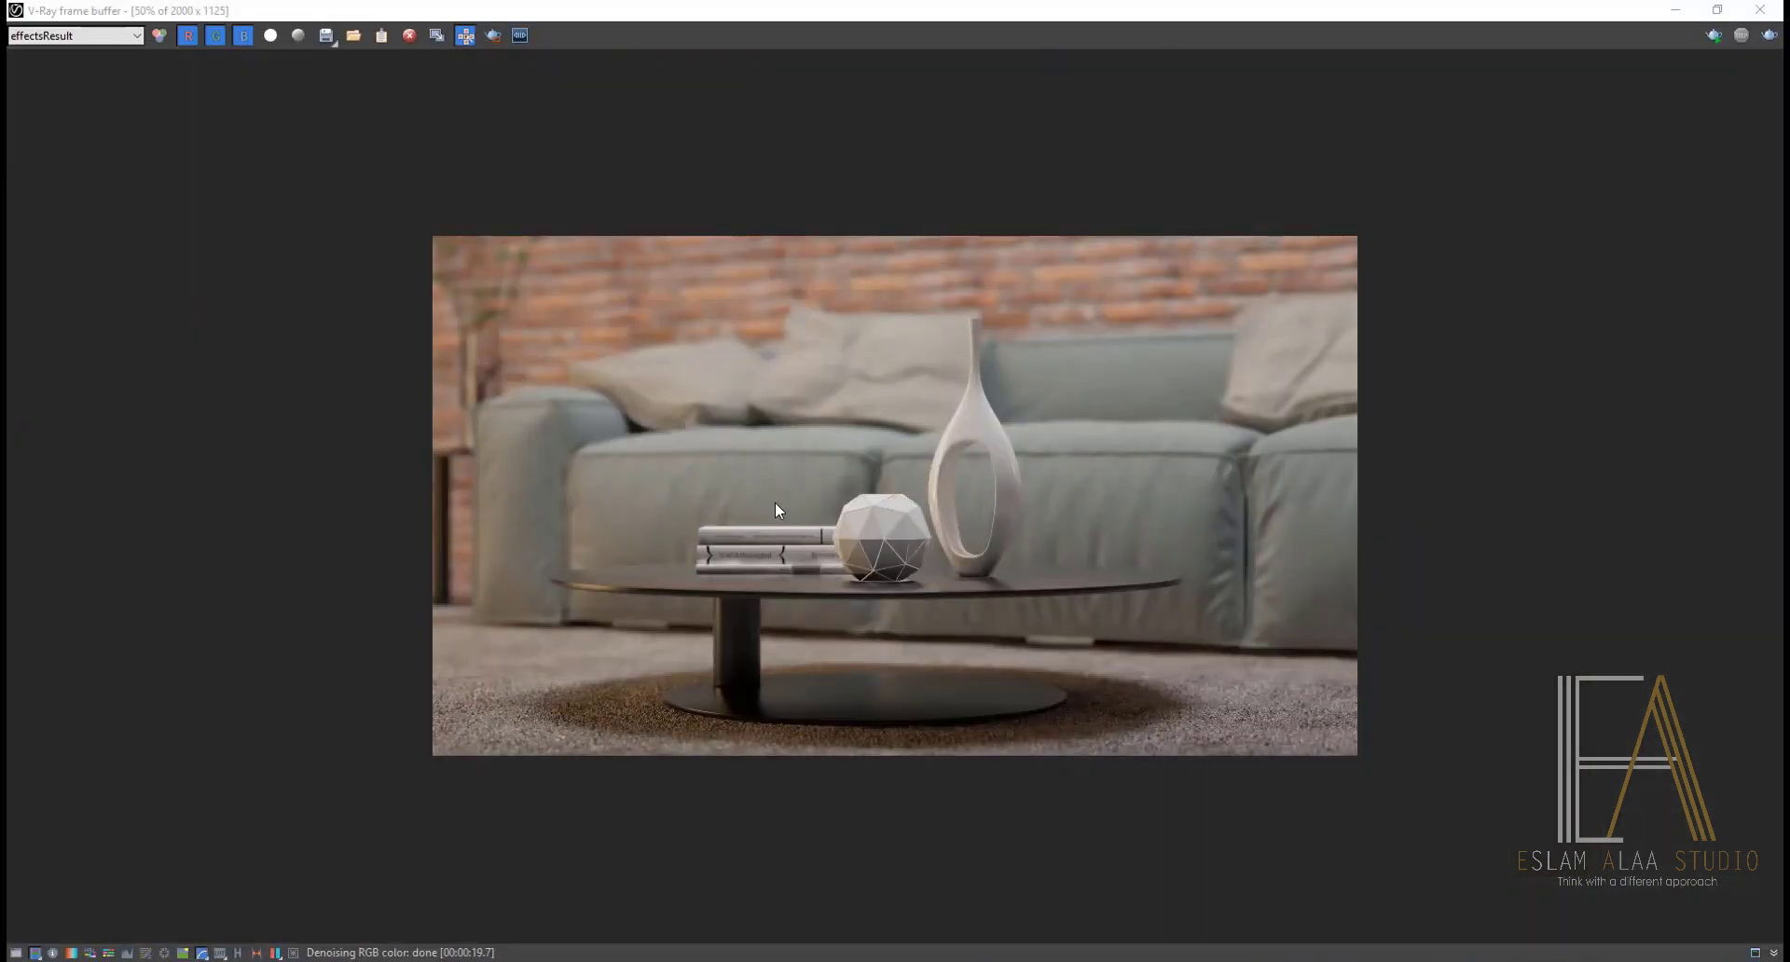
{"action": "scroll", "coordinate": [825, 480], "scroll_direction": "up", "scroll_amount": 3}
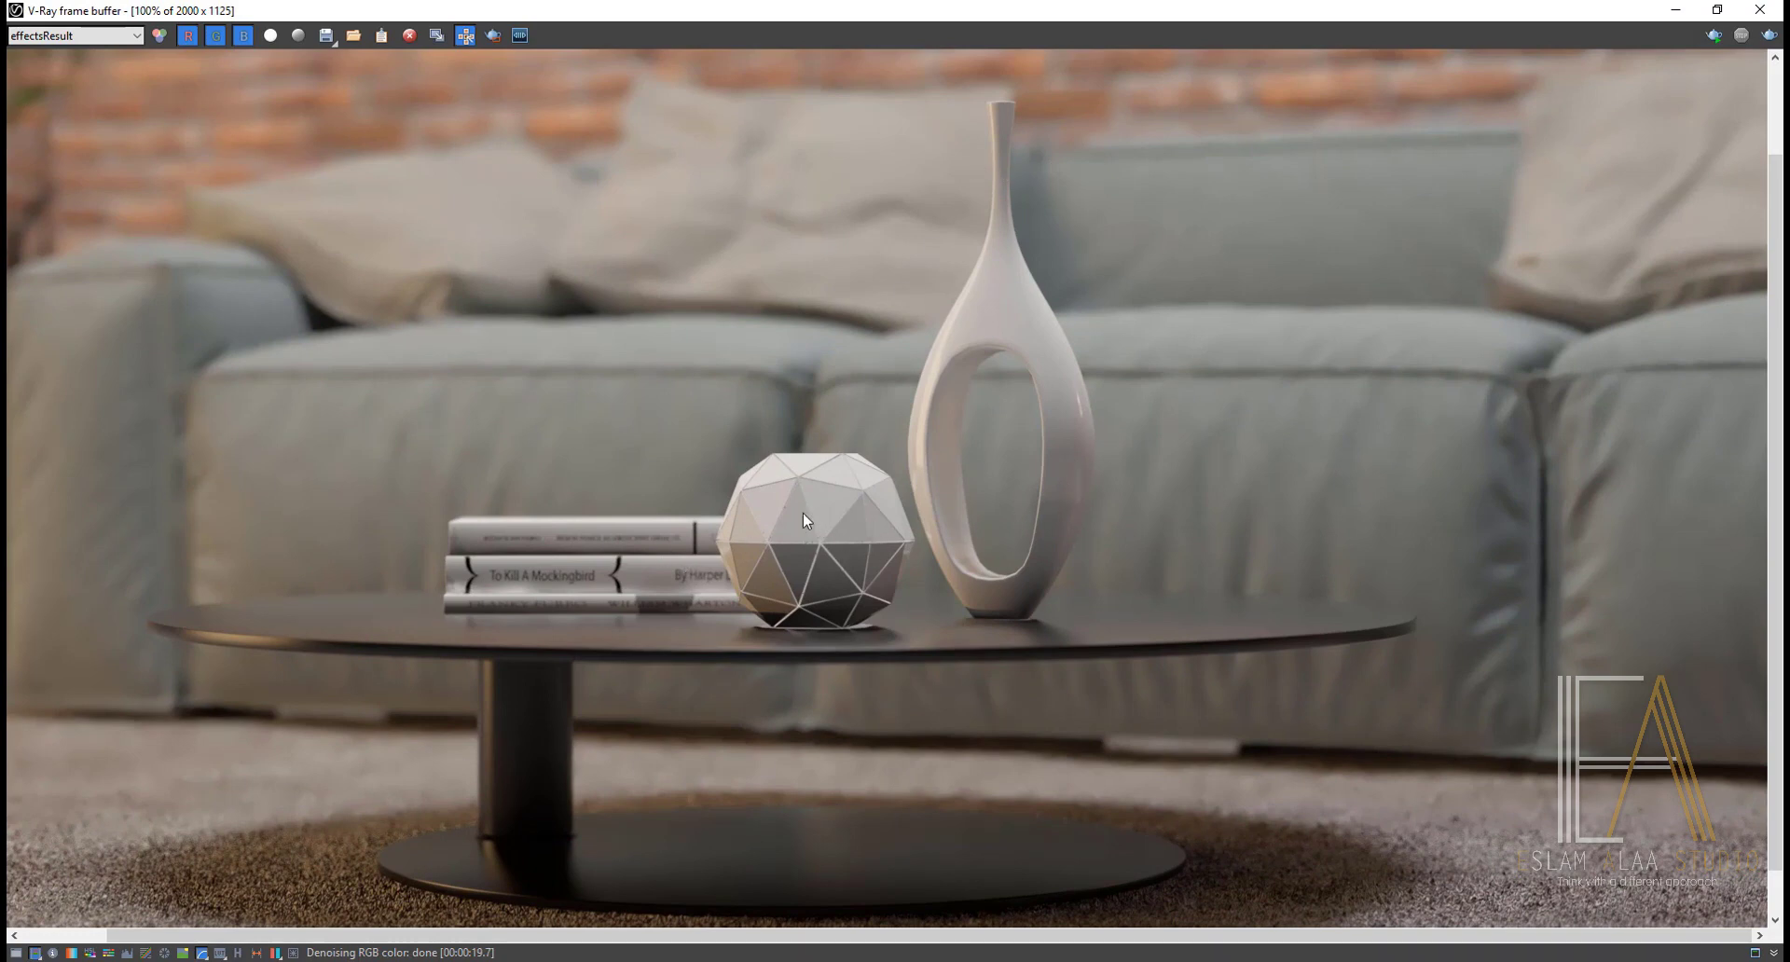
{"action": "middle_click_drag", "start_coordinate": [804, 514], "coordinate": [885, 499]}
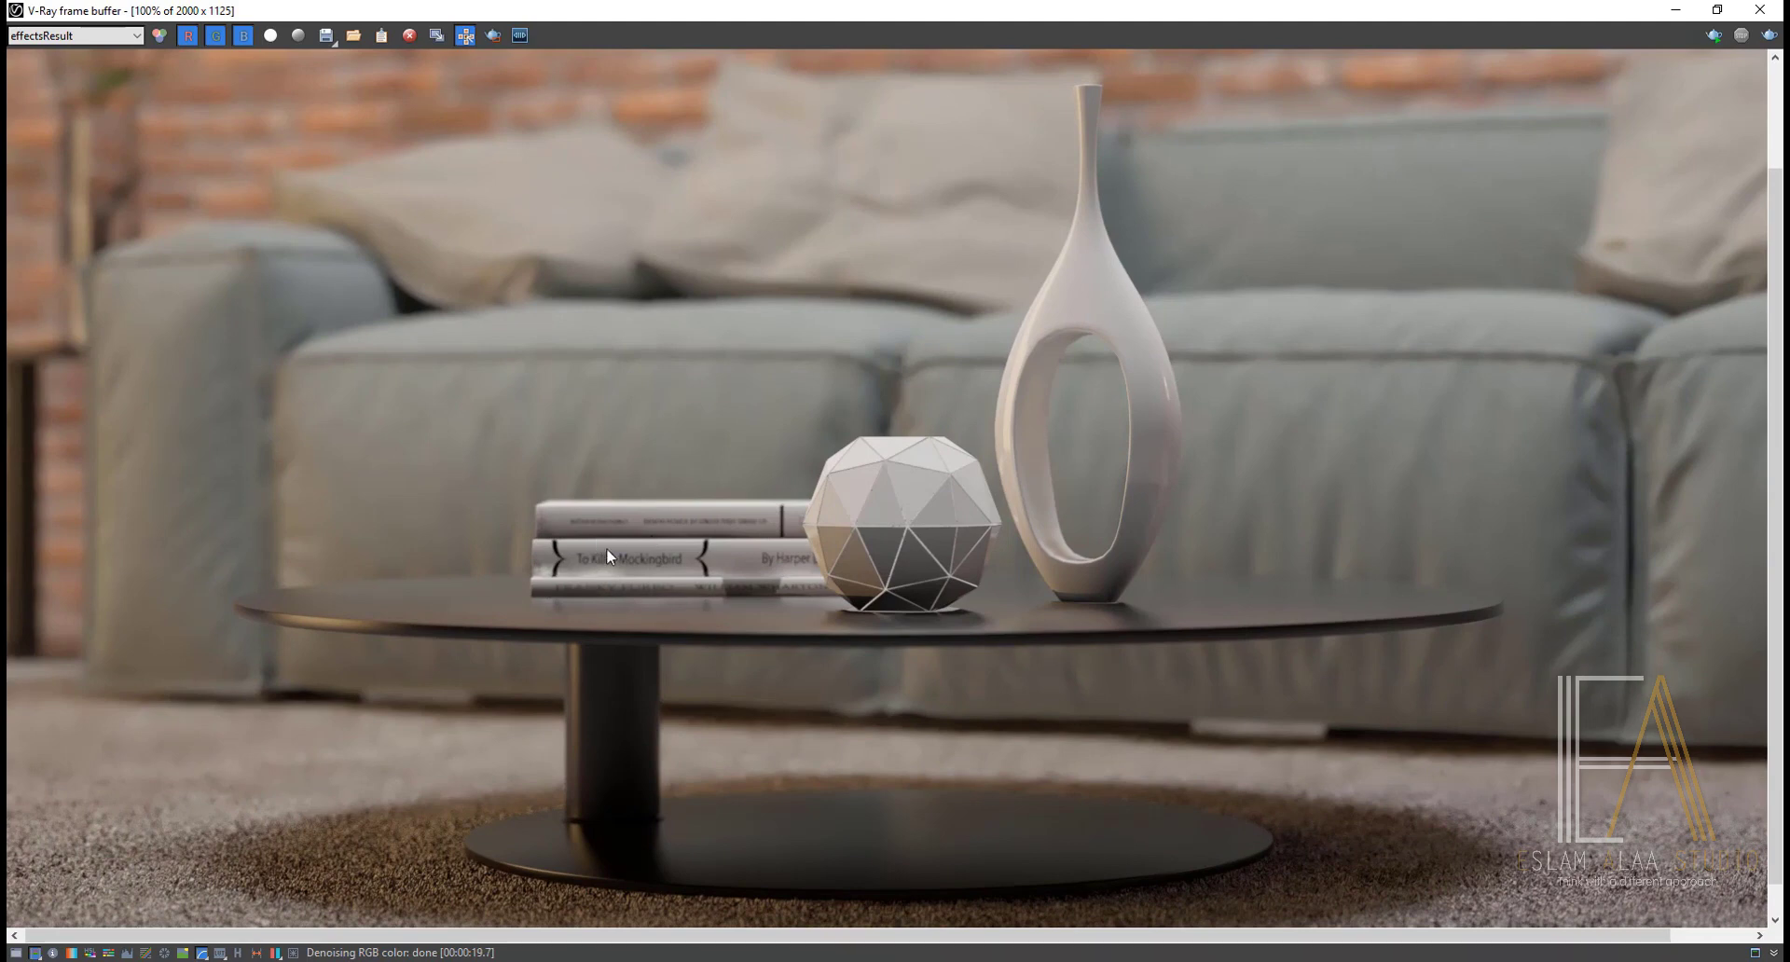
{"action": "middle_click_drag", "start_coordinate": [611, 533], "coordinate": [615, 543]}
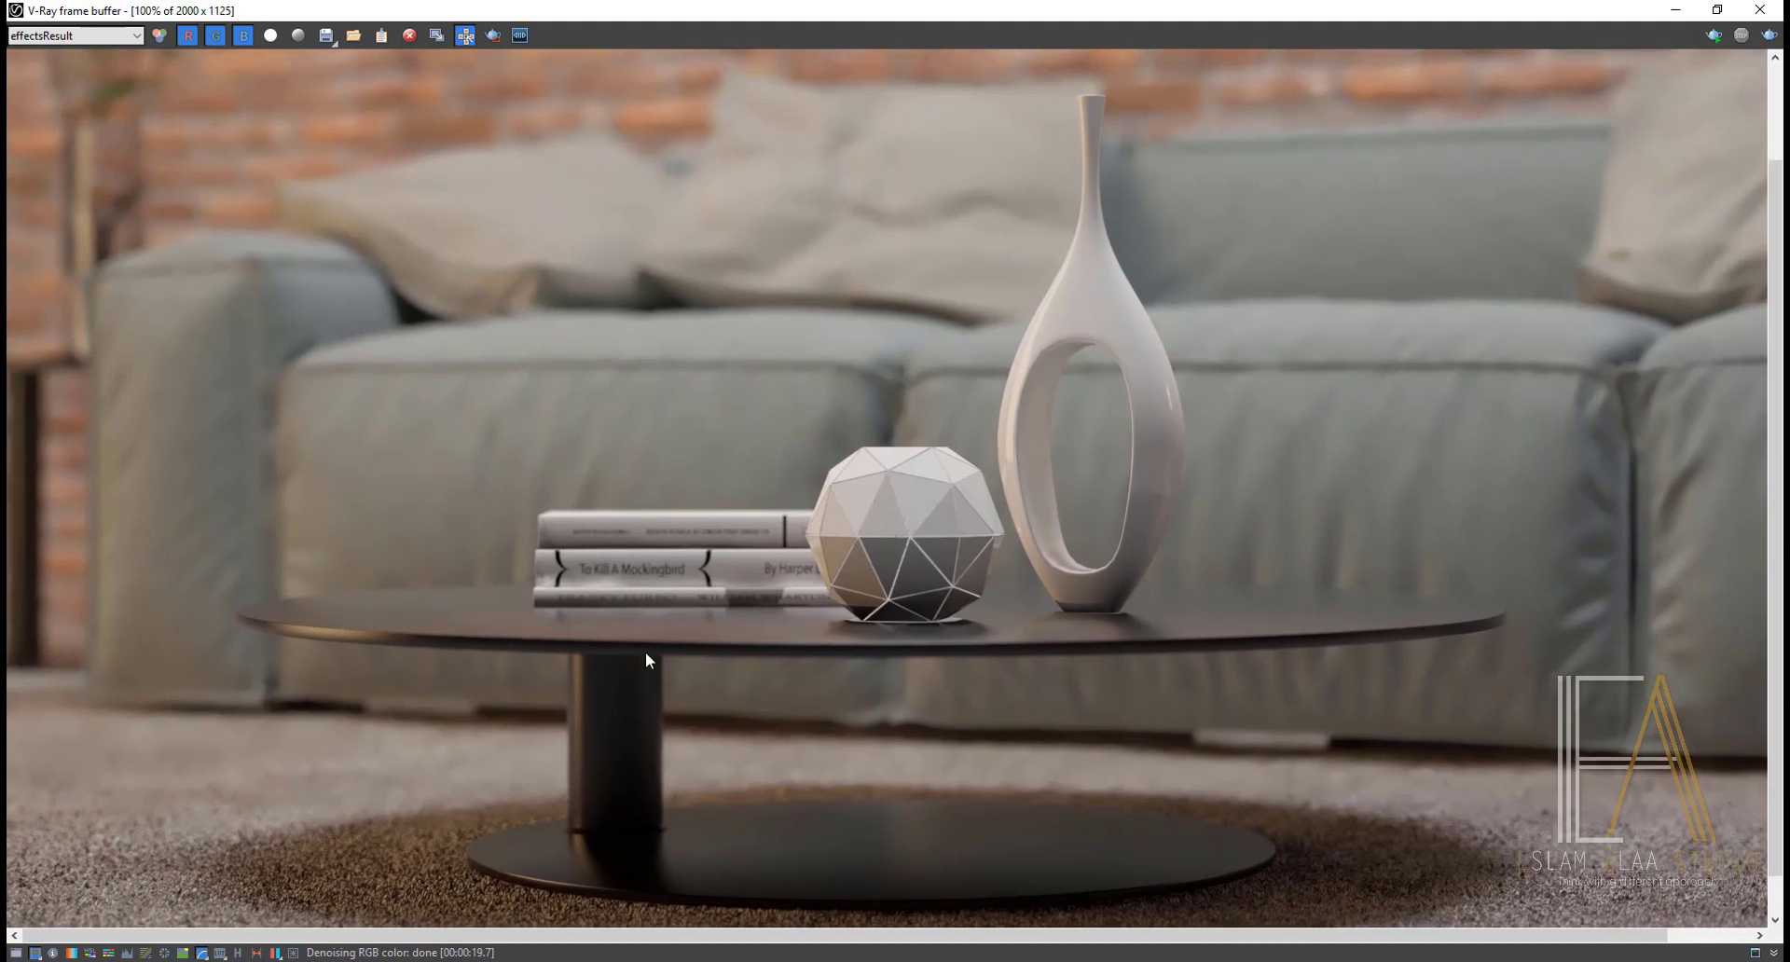
{"action": "middle_click_drag", "start_coordinate": [505, 615], "coordinate": [636, 635]}
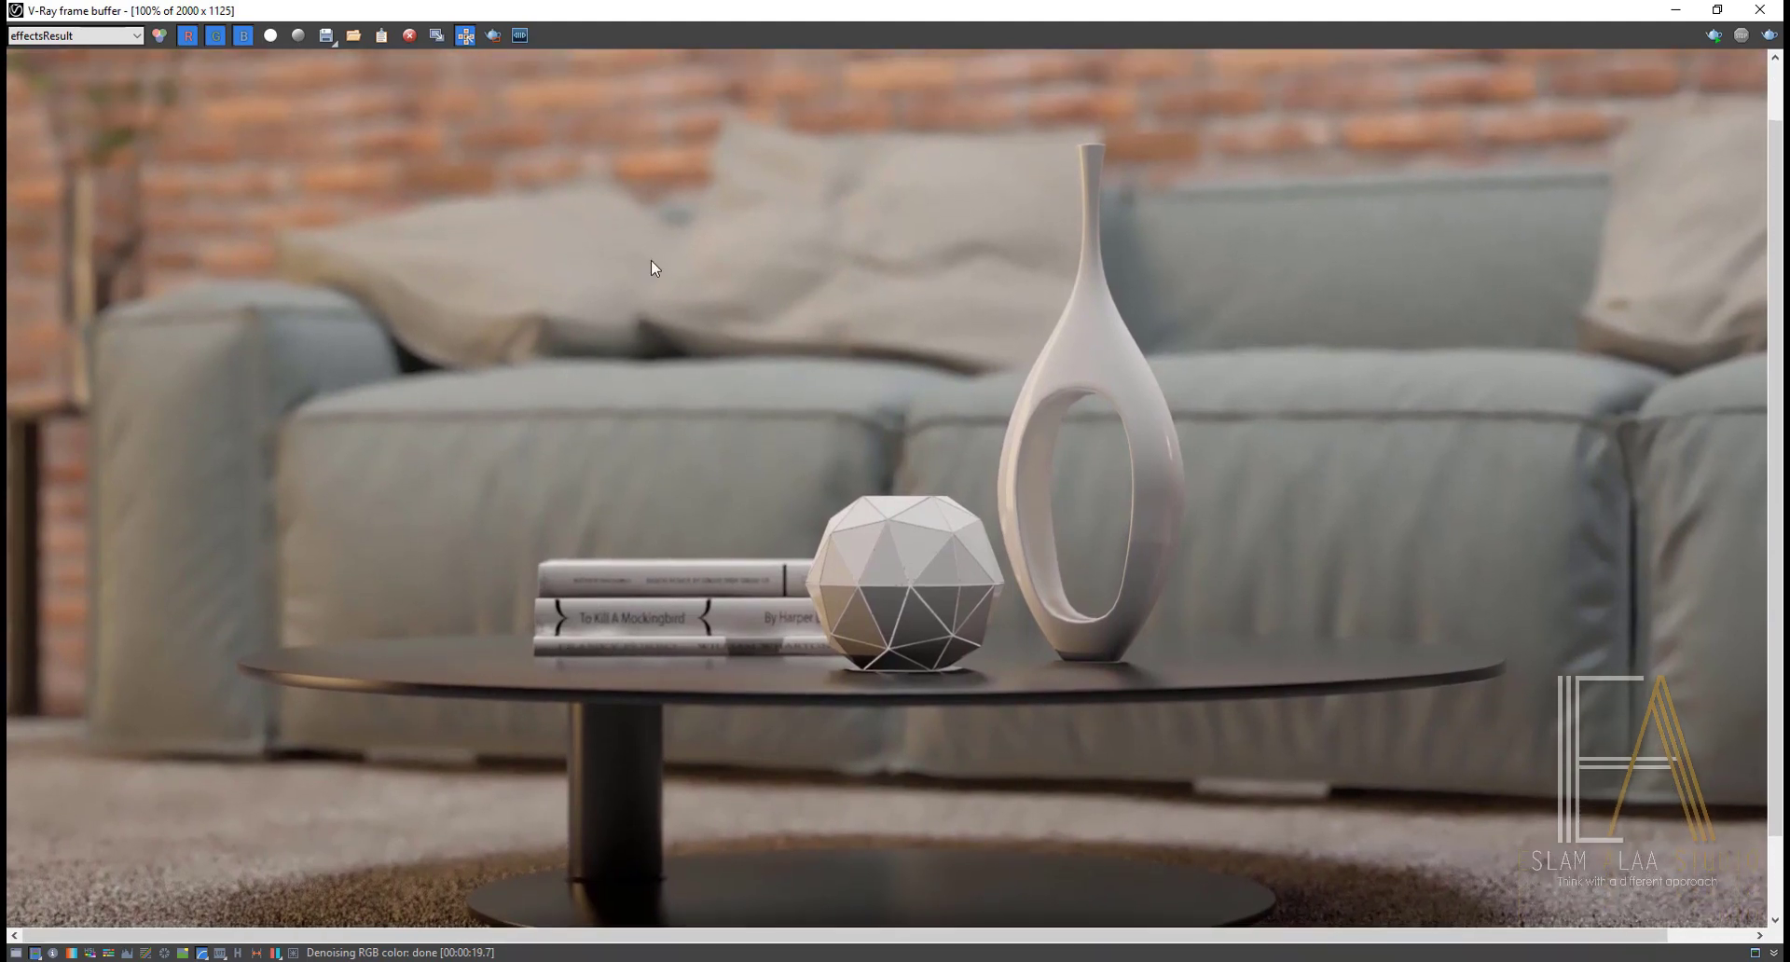
{"action": "middle_click_drag", "start_coordinate": [650, 260], "coordinate": [780, 503]}
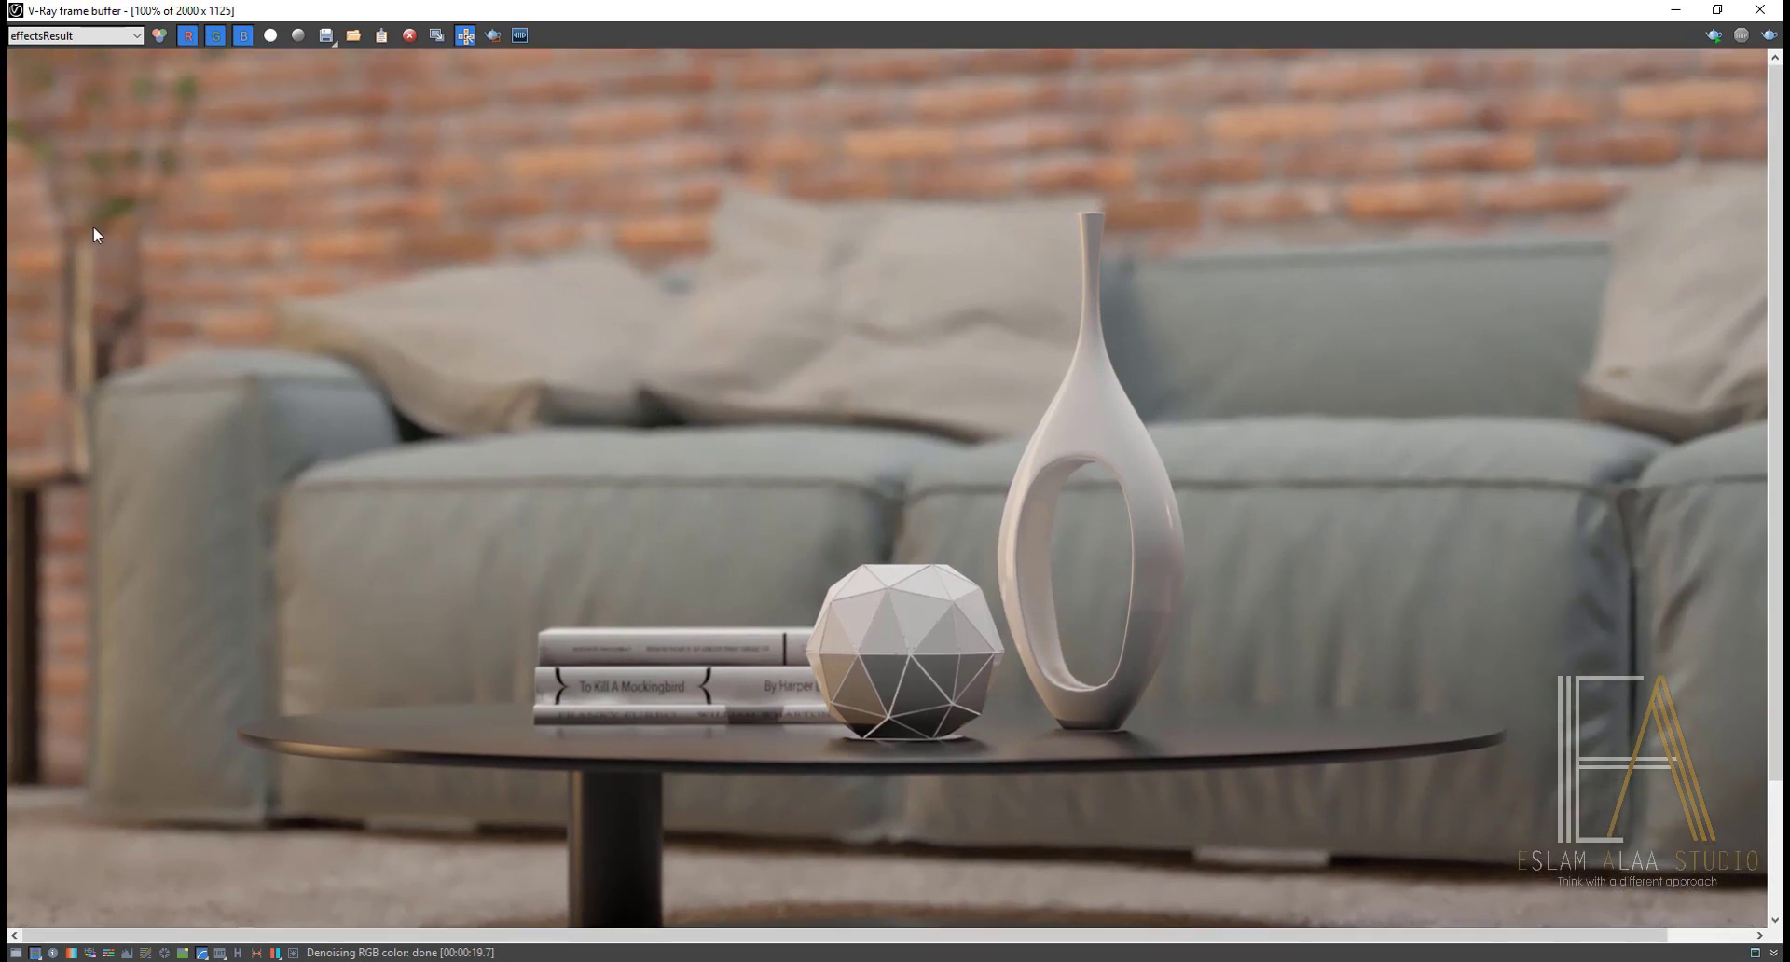
{"action": "middle_click_drag", "start_coordinate": [801, 564], "coordinate": [753, 487]}
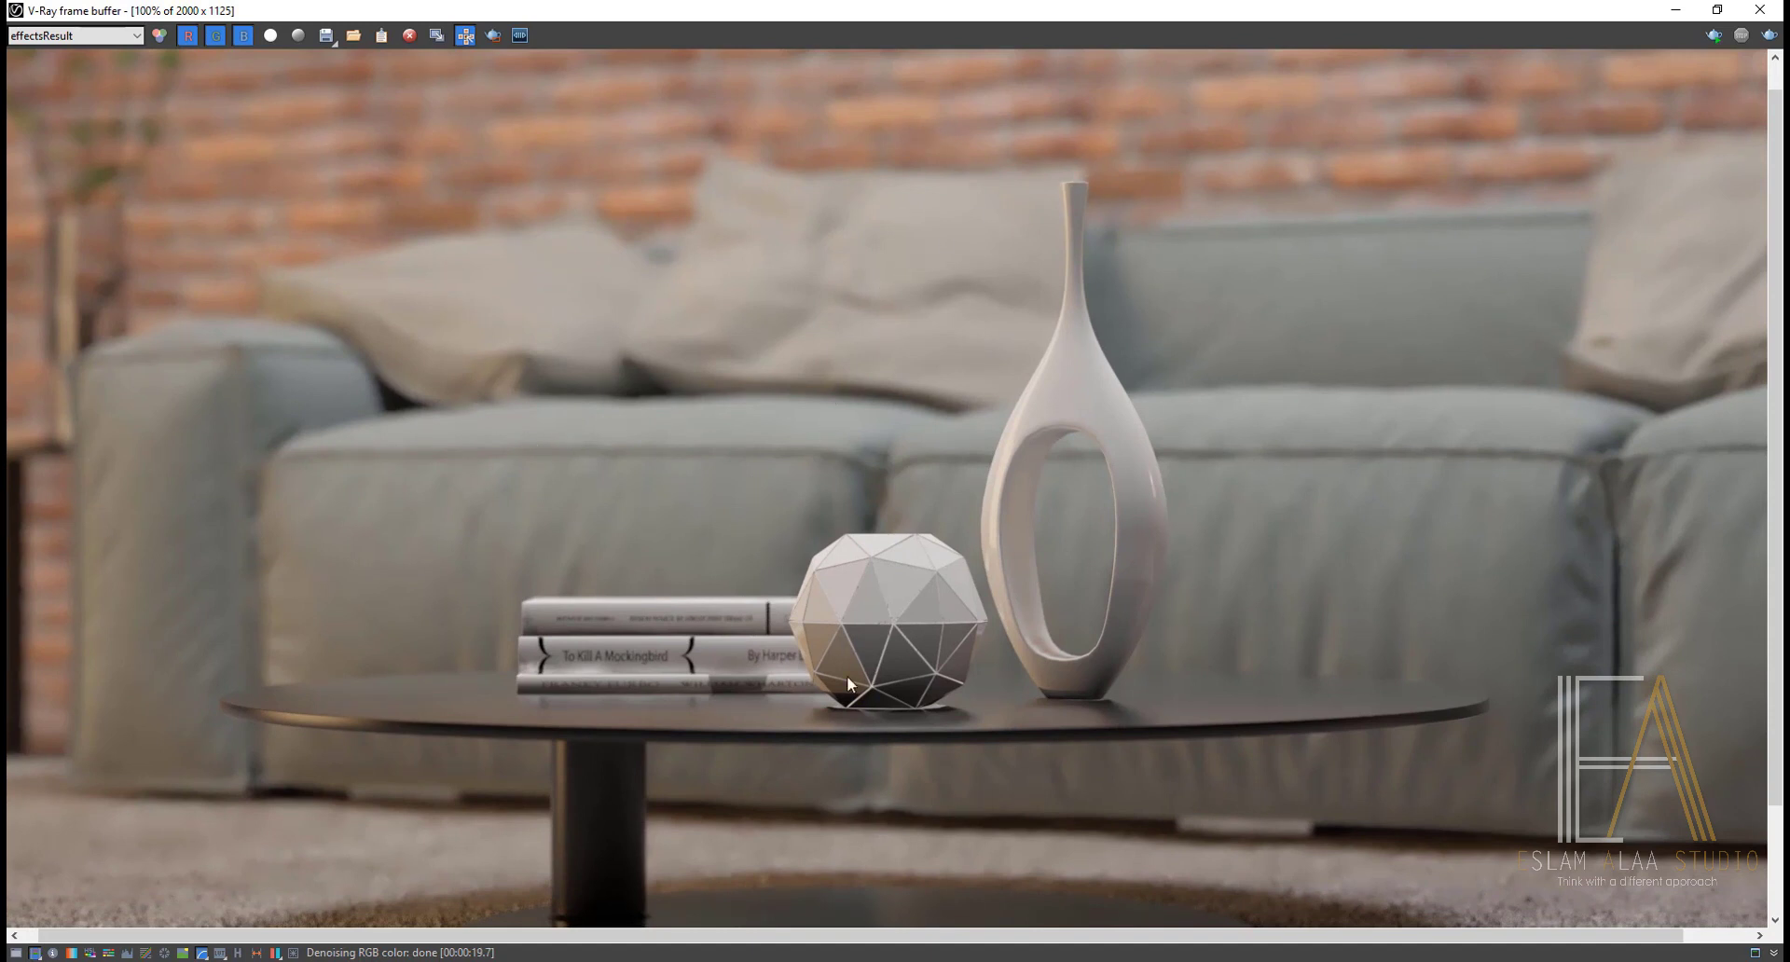
{"action": "scroll", "coordinate": [785, 504], "scroll_direction": "down", "scroll_amount": 1}
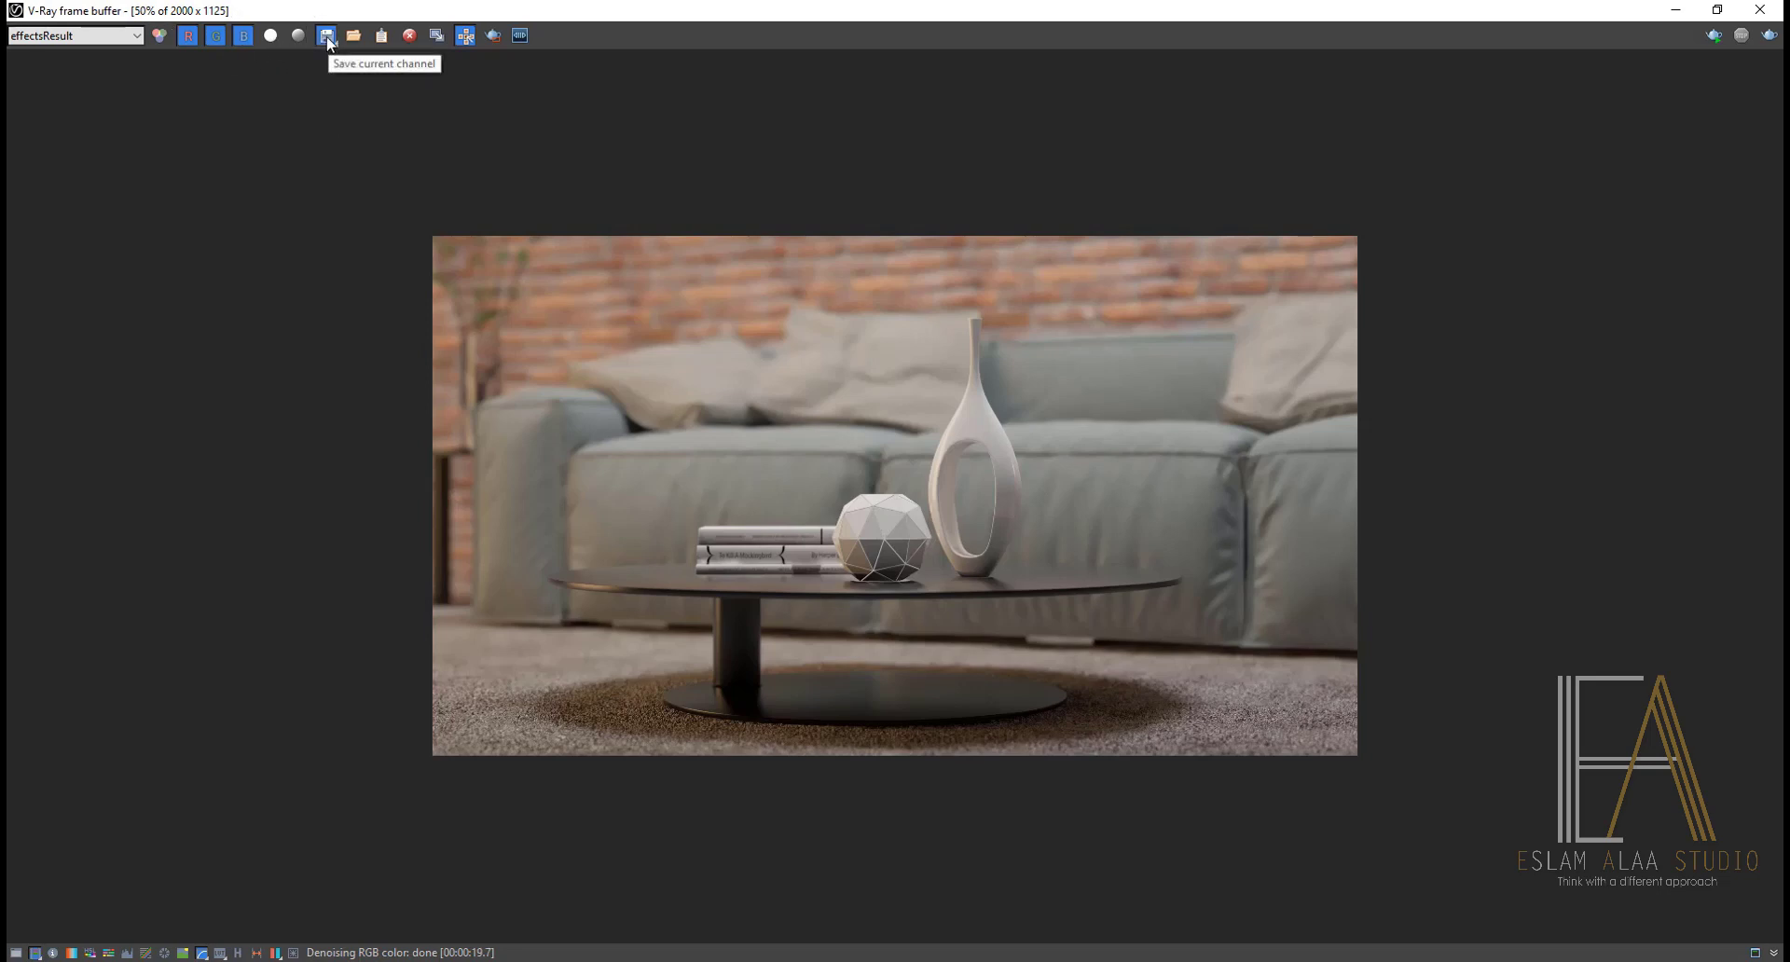
Step: Choose to save all render channels and browse to the project's Render Images folder on drive E:
{"action": "mouse_move", "coordinate": [326, 37]}
{"action": "left_mouse_down"}
{"action": "mouse_move", "coordinate": [331, 93]}
{"action": "mouse_move", "coordinate": [327, 67]}
{"action": "mouse_move", "coordinate": [849, 350]}
{"action": "left_mouse_up"}
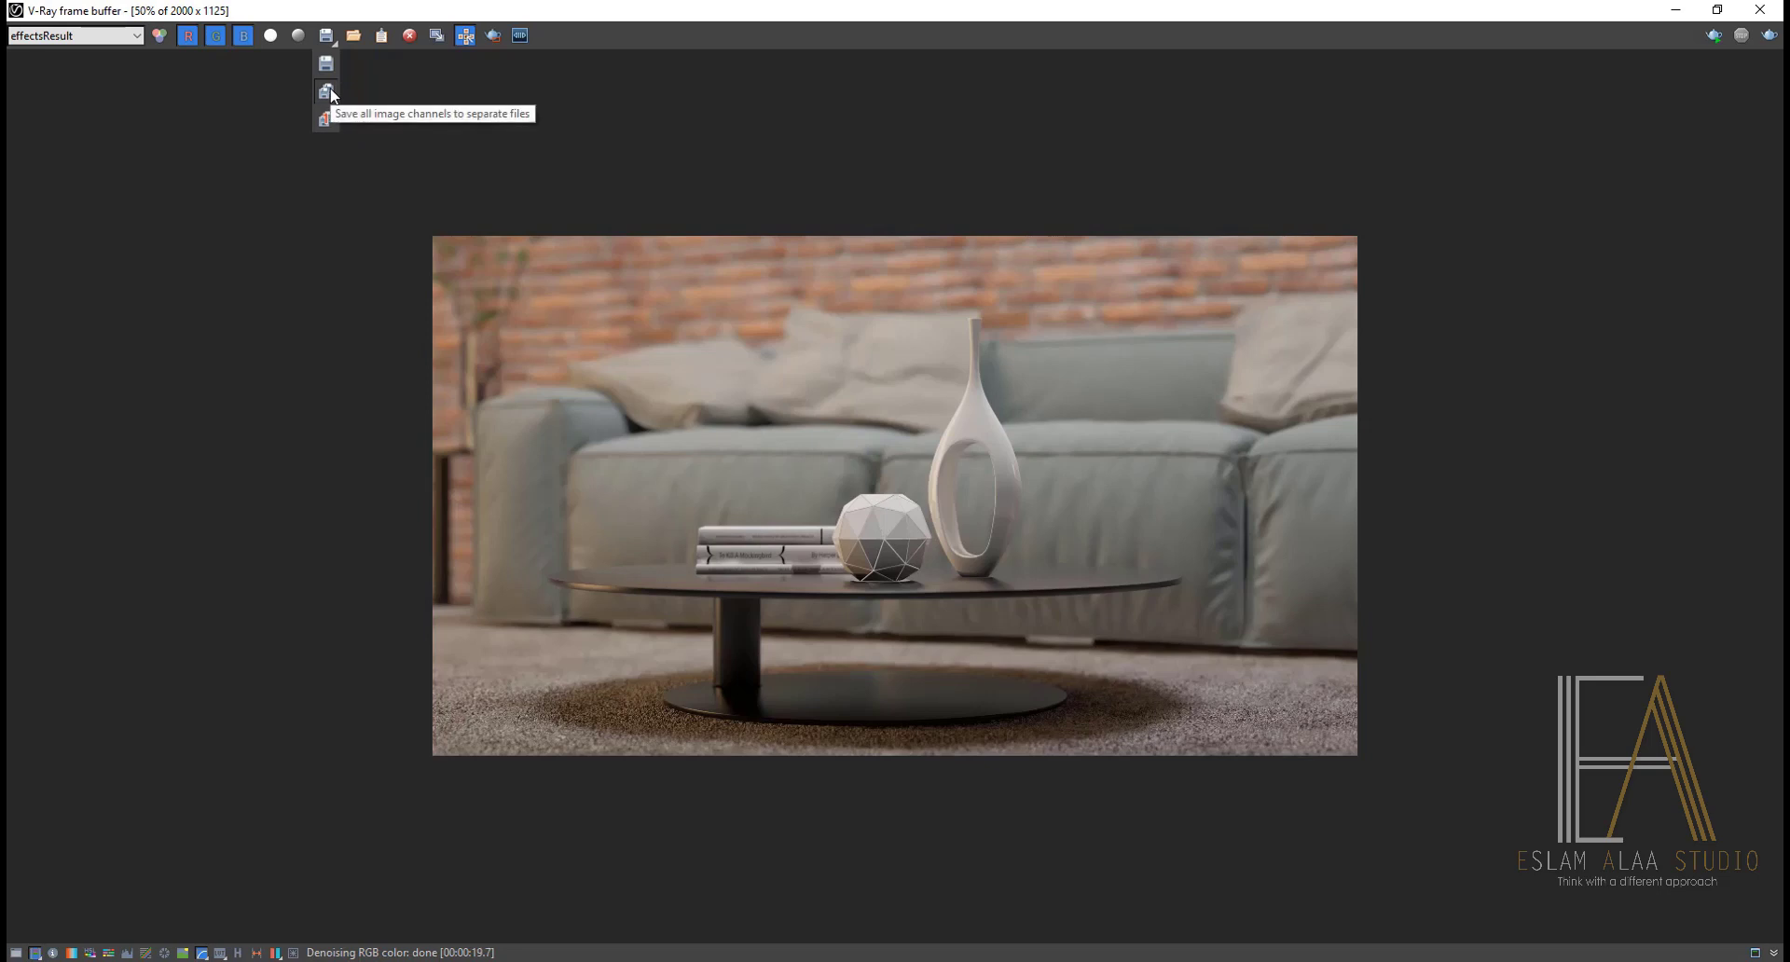
{"action": "left_click_drag", "start_coordinate": [328, 91], "coordinate": [325, 94]}
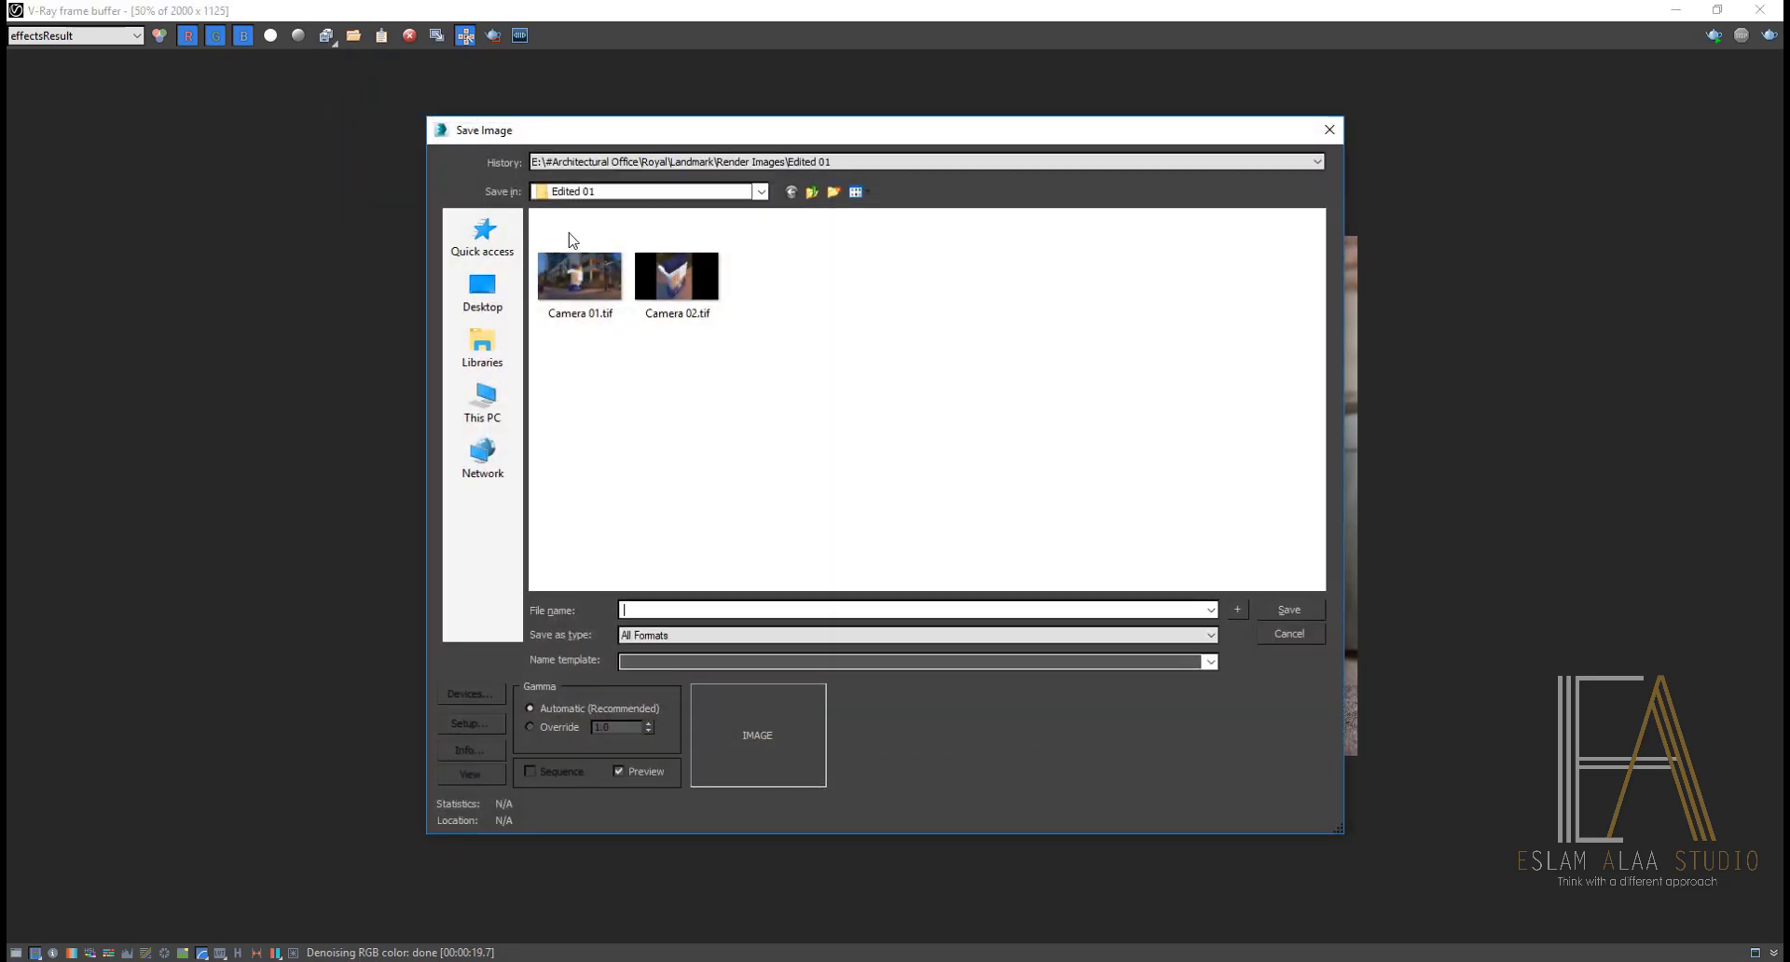
{"action": "left_click", "coordinate": [482, 402]}
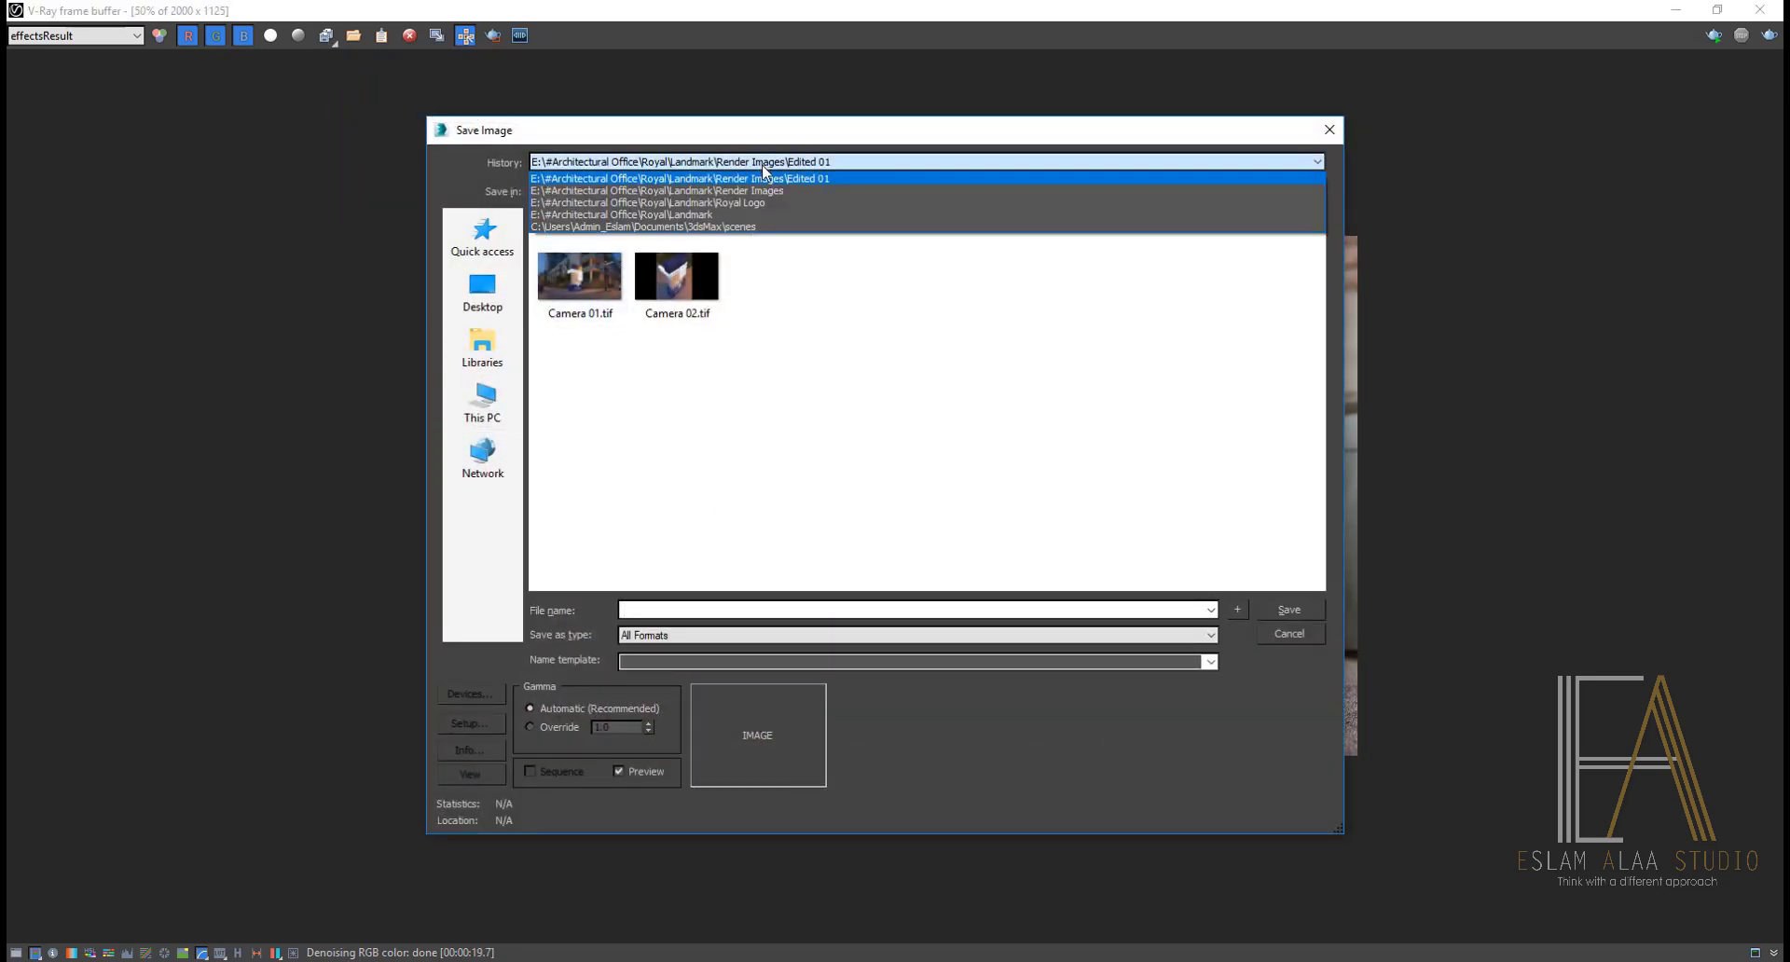
{"action": "double_click", "coordinate": [688, 463]}
{"action": "left_click", "coordinate": [790, 191]}
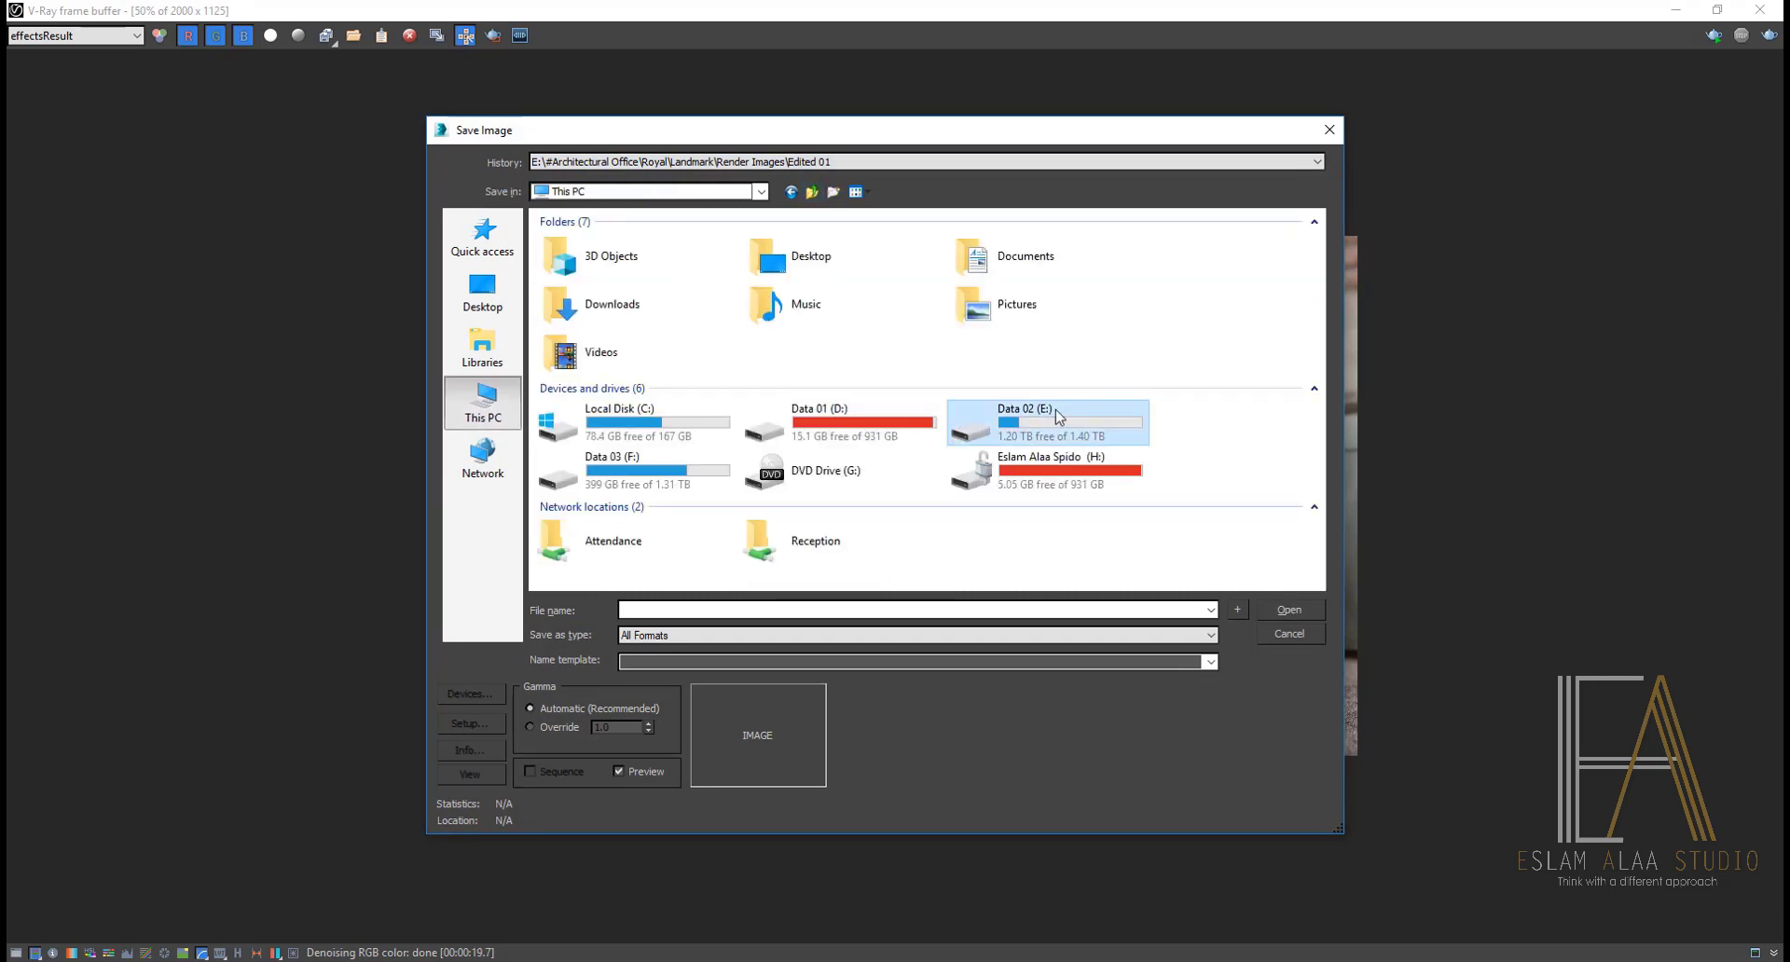
{"action": "double_click", "coordinate": [1023, 410]}
{"action": "double_click", "coordinate": [599, 324]}
{"action": "double_click", "coordinate": [597, 258]}
{"action": "double_click", "coordinate": [587, 291]}
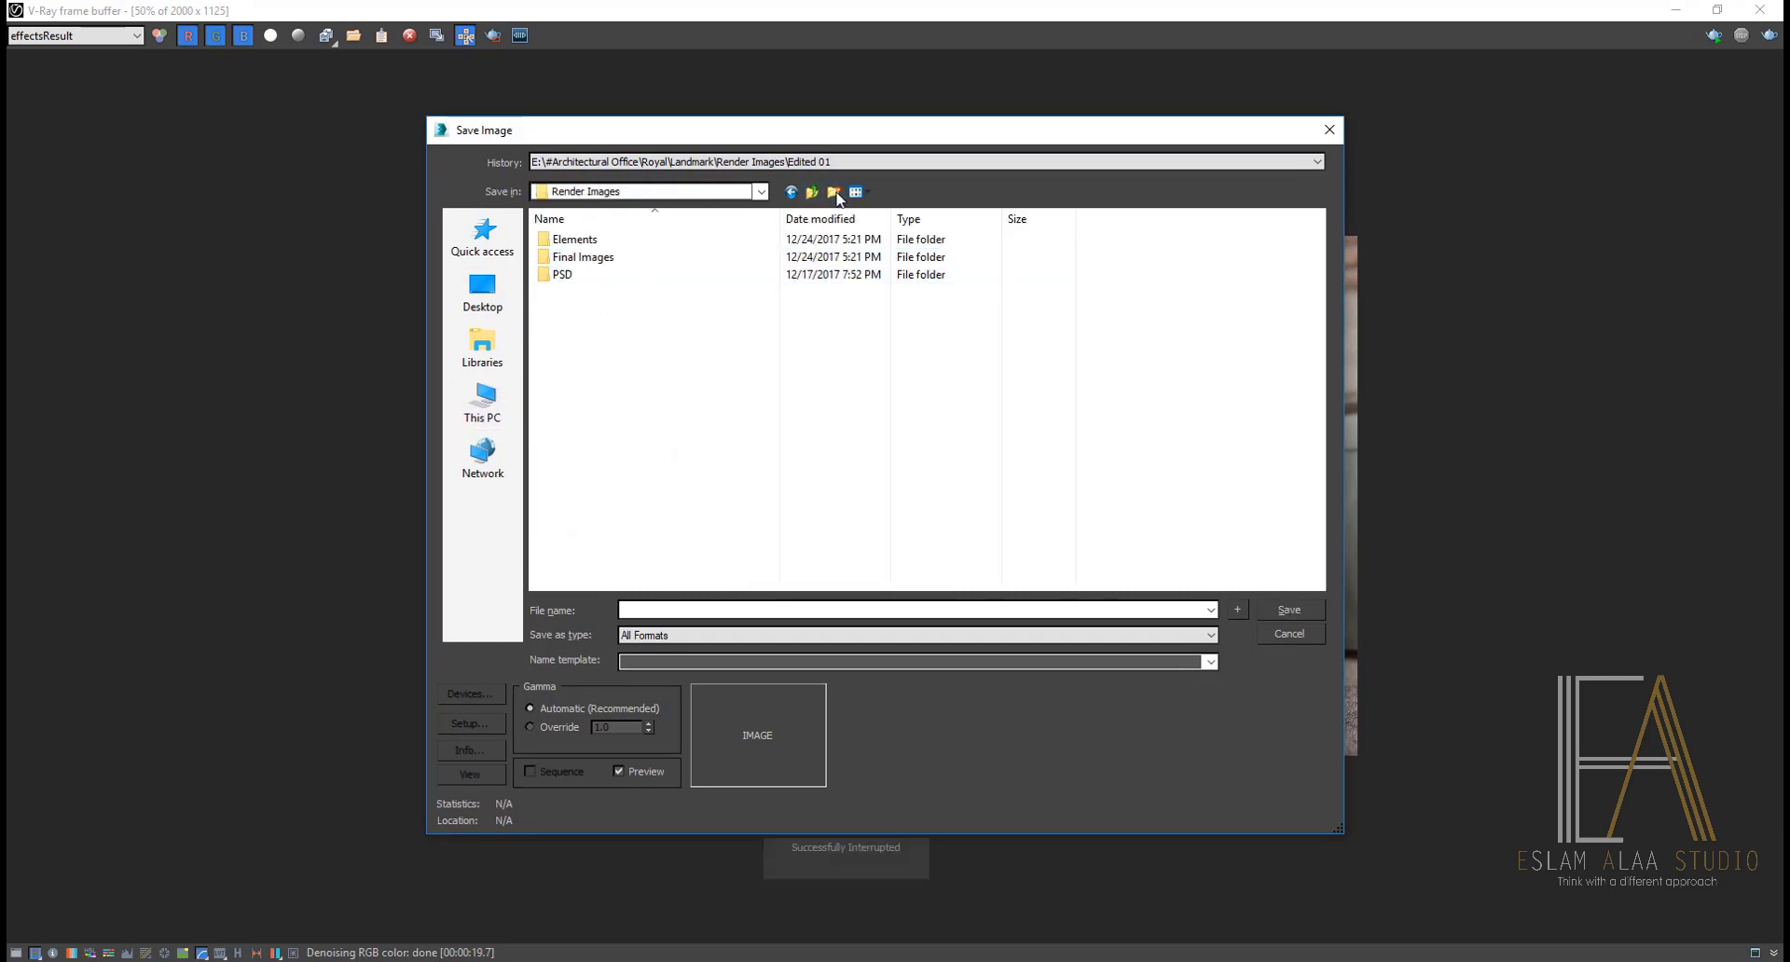
Step: Create folder 'Elements For Camera 02' and save the render there as TIF named 'Camera 02'
{"action": "left_click", "coordinate": [833, 191]}
{"action": "type", "text": "Elenents For Camera"}
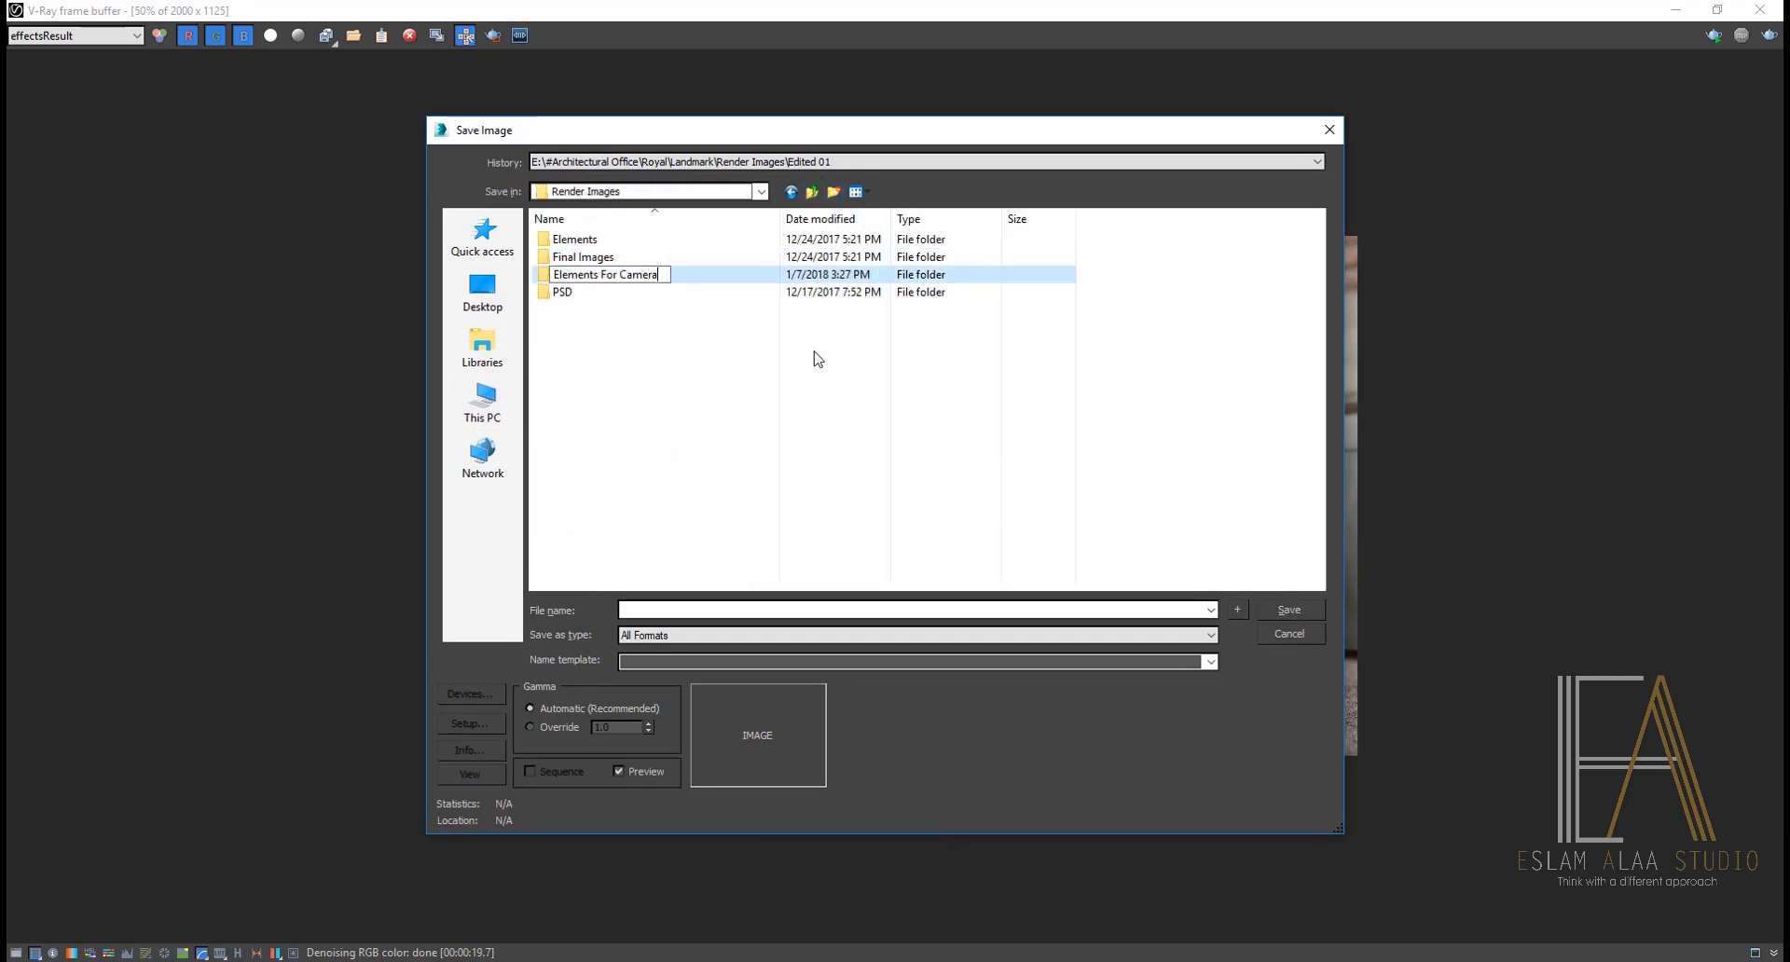
{"action": "type", "text": " 02"}
{"action": "key", "text": "Return"}
{"action": "key", "text": "Return"}
{"action": "left_click", "coordinate": [783, 610]}
{"action": "type", "text": "Camera 02"}
{"action": "left_click", "coordinate": [727, 635]}
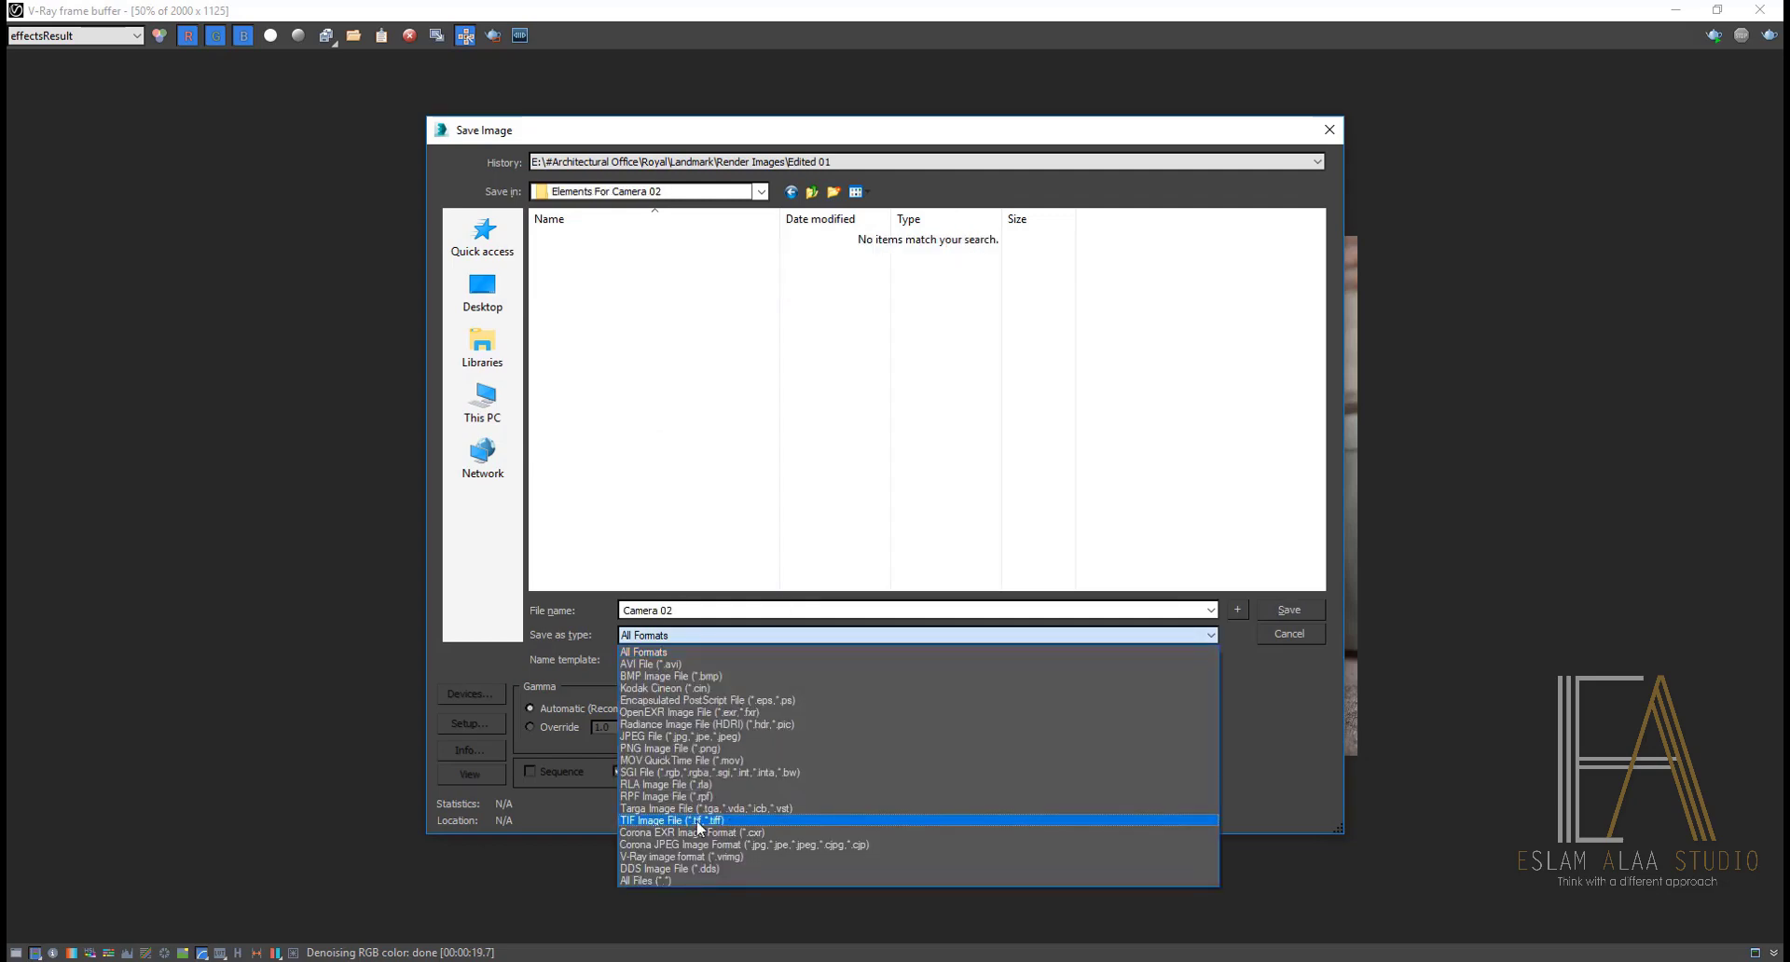
{"action": "left_click", "coordinate": [683, 820]}
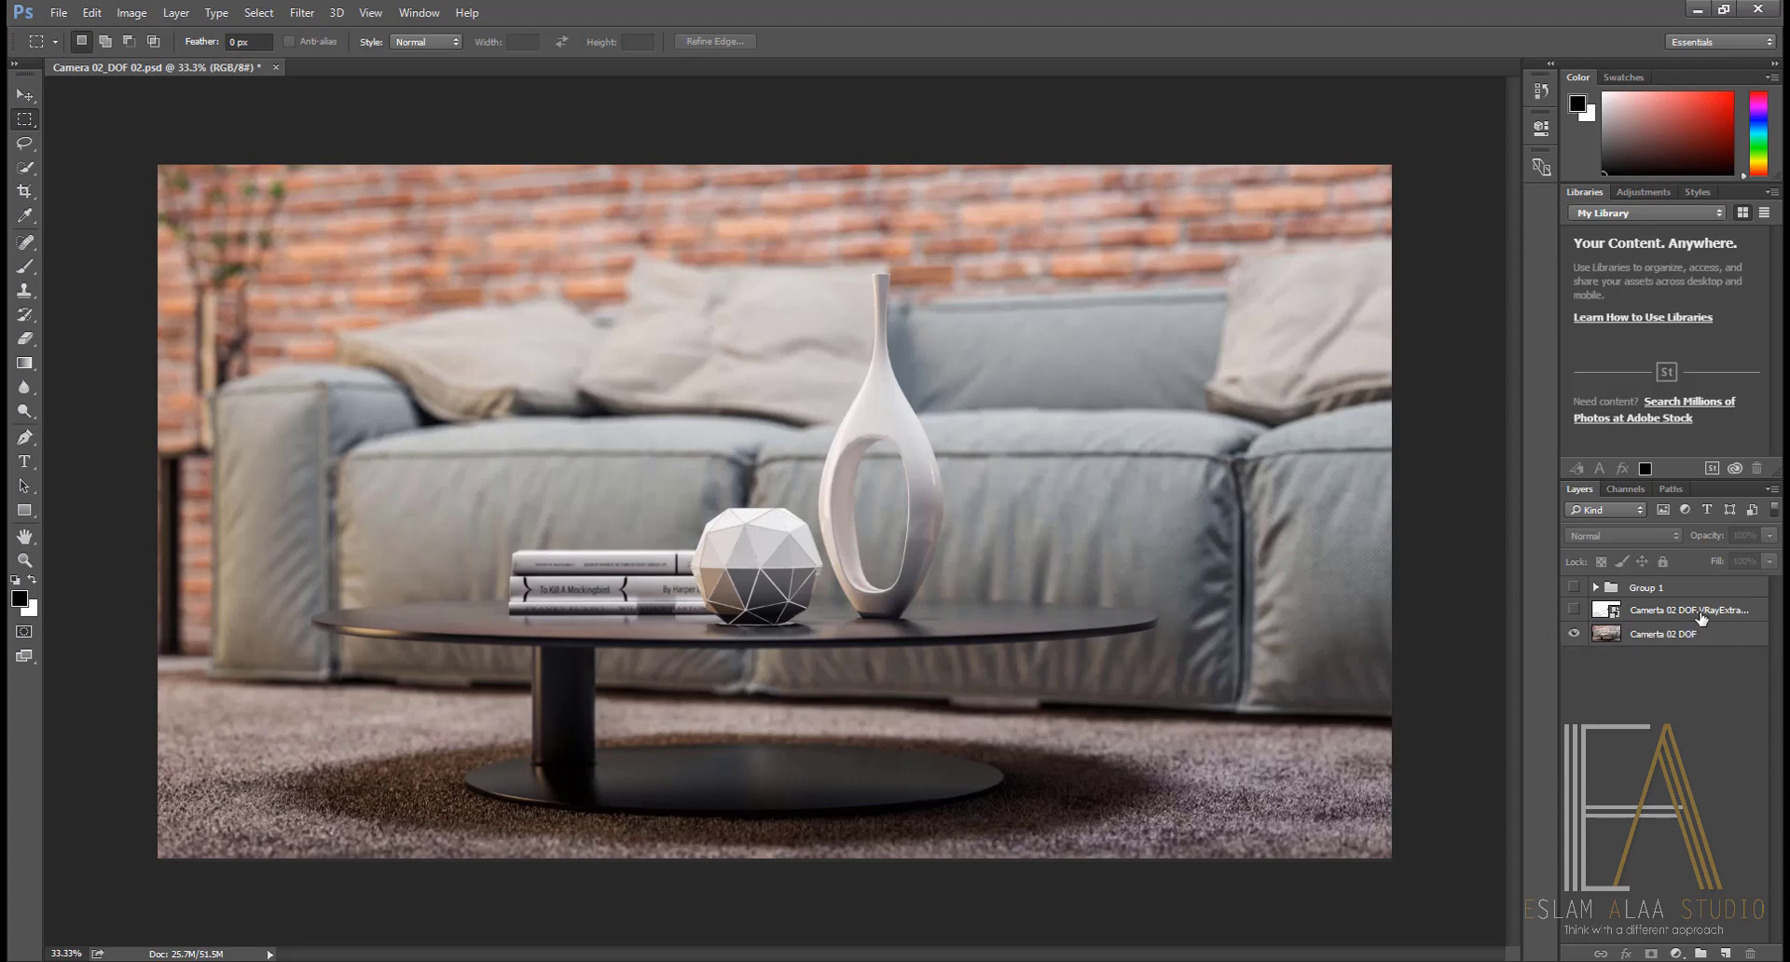
Step: Show the VRayExtraTex layer, compare it in Normal mode, then set its blend mode to Multiply
{"action": "left_click", "coordinate": [1700, 610]}
{"action": "left_click", "coordinate": [1573, 610]}
{"action": "left_click", "coordinate": [1622, 536]}
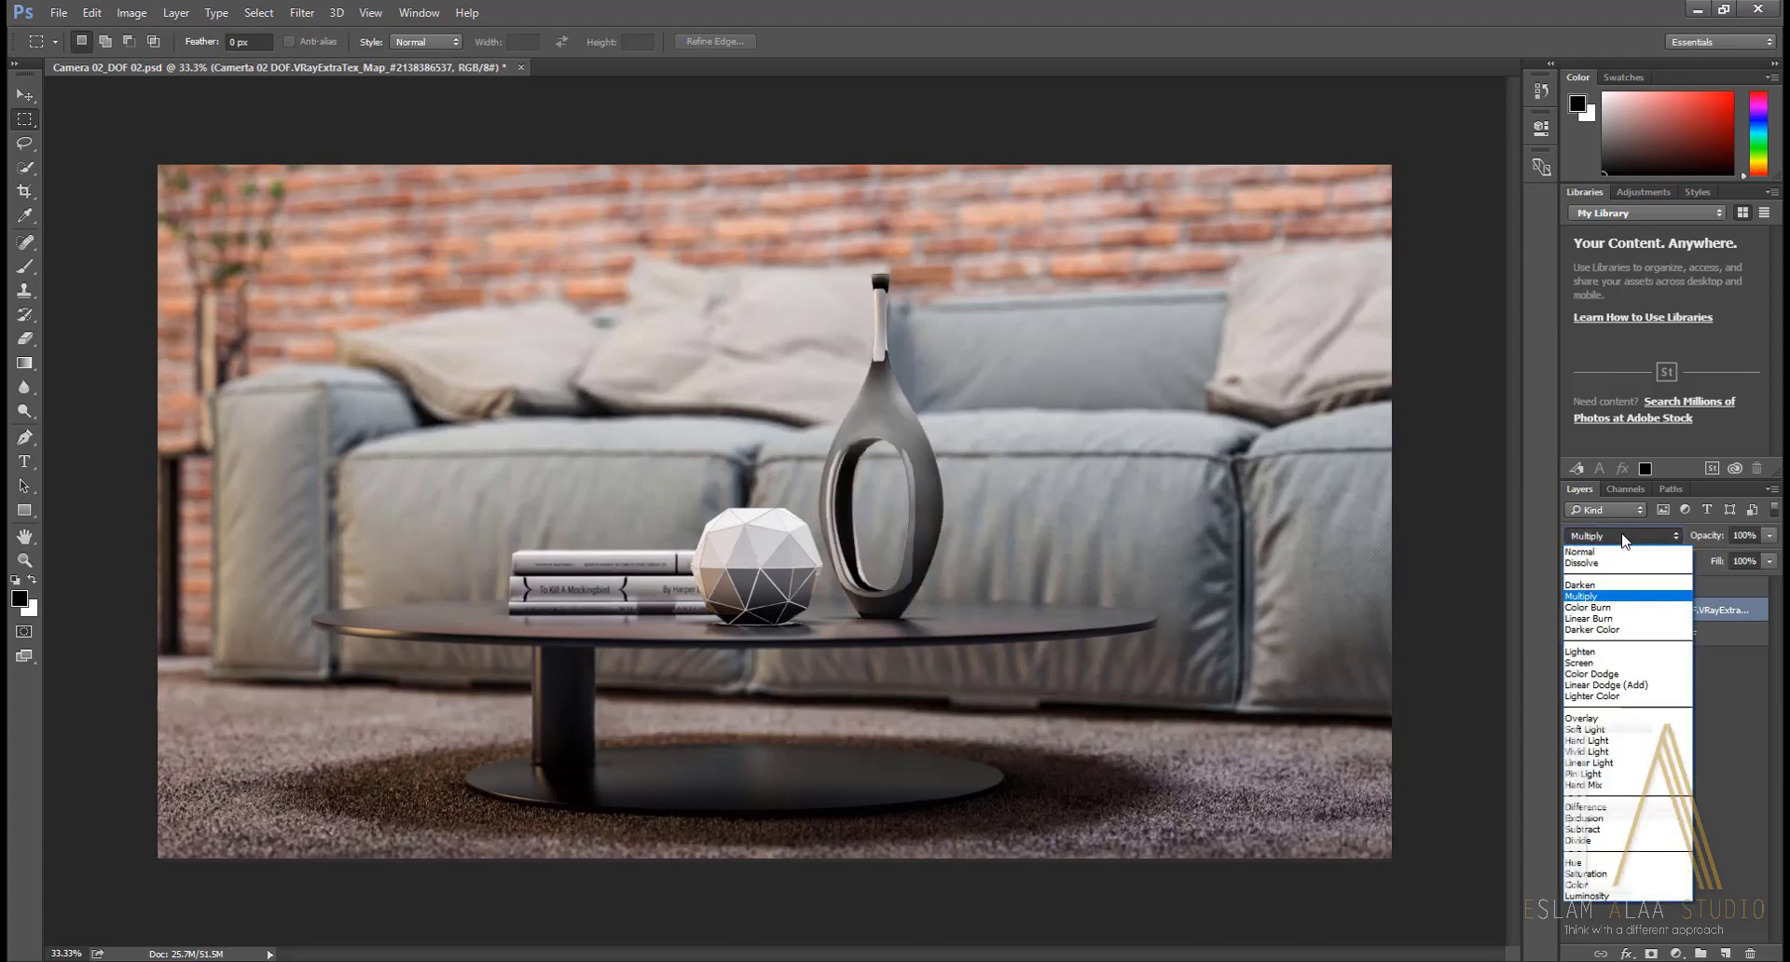
{"action": "left_click", "coordinate": [1579, 551]}
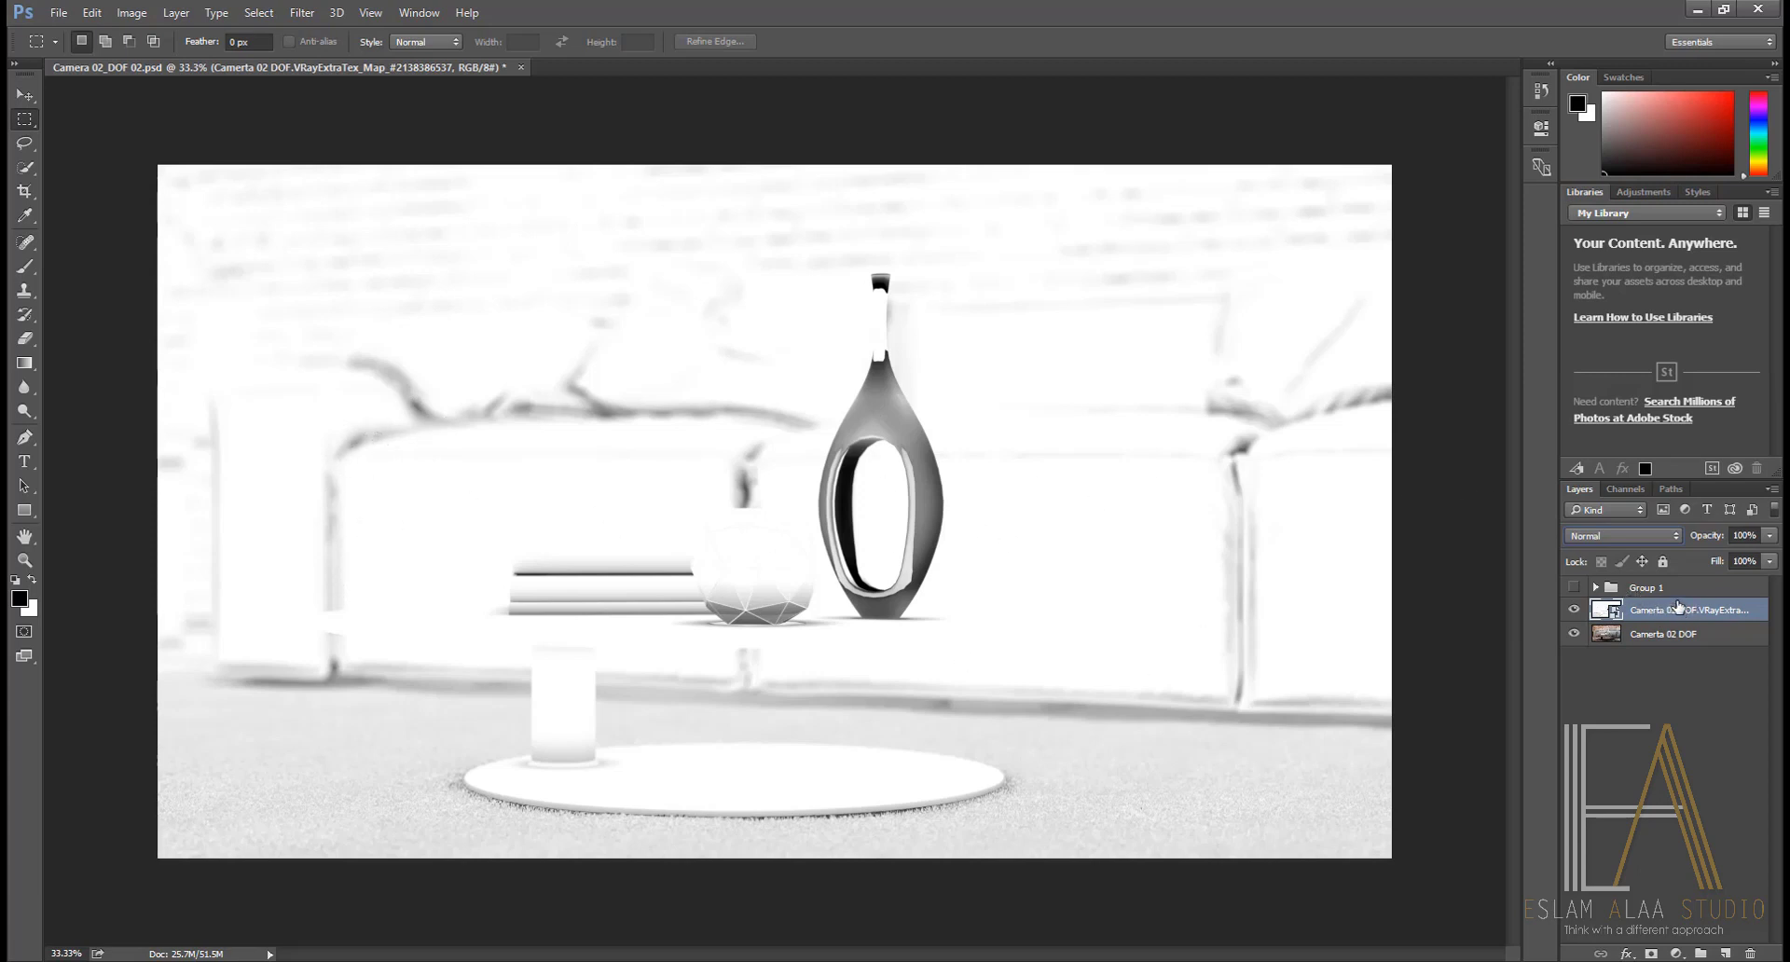
{"action": "left_click", "coordinate": [1624, 533]}
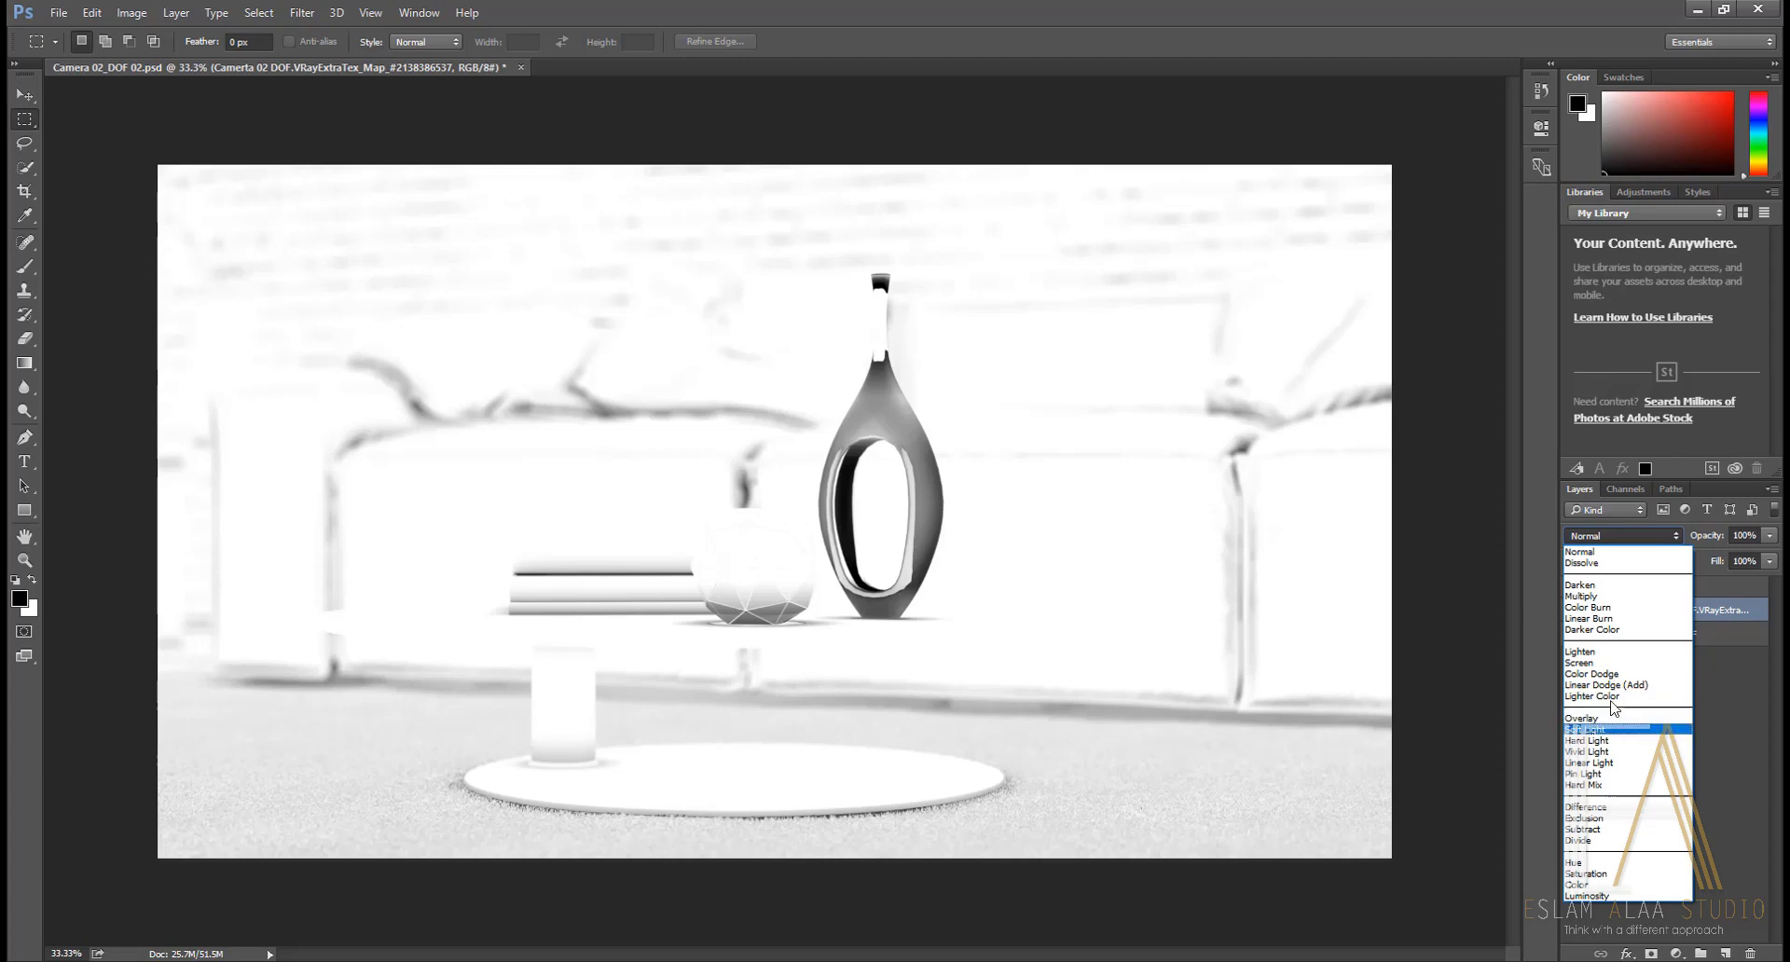
{"action": "left_click", "coordinate": [1617, 602]}
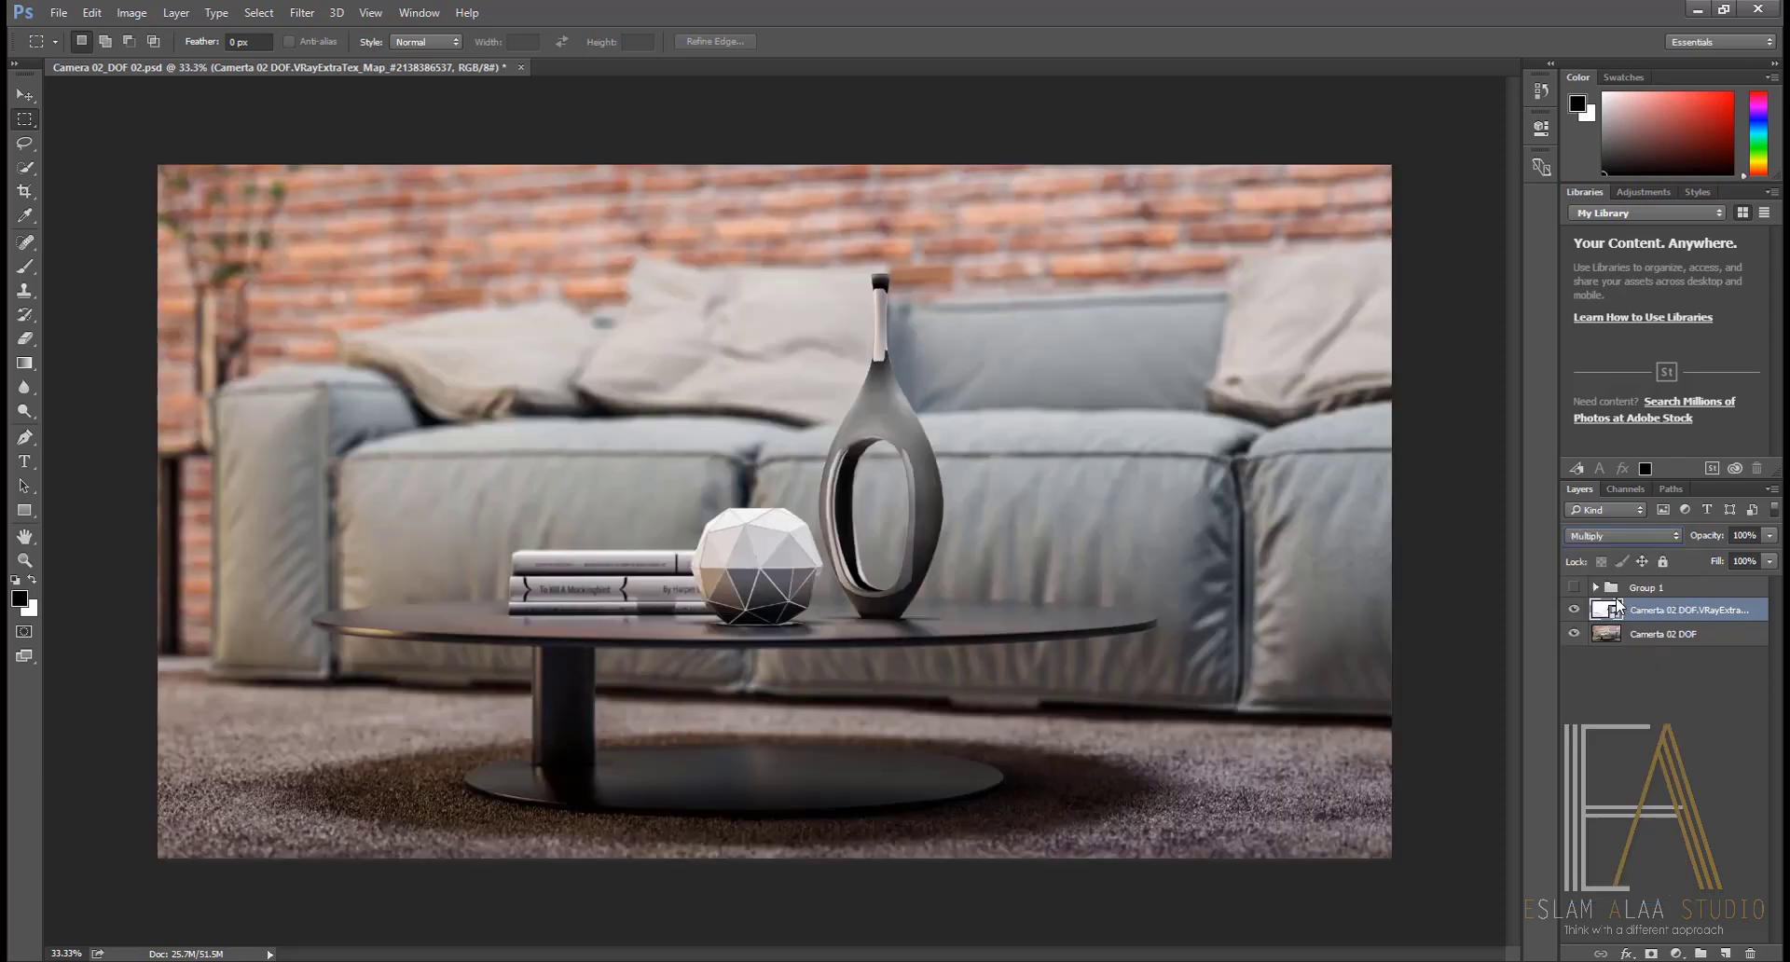
{"action": "left_click", "coordinate": [1574, 611]}
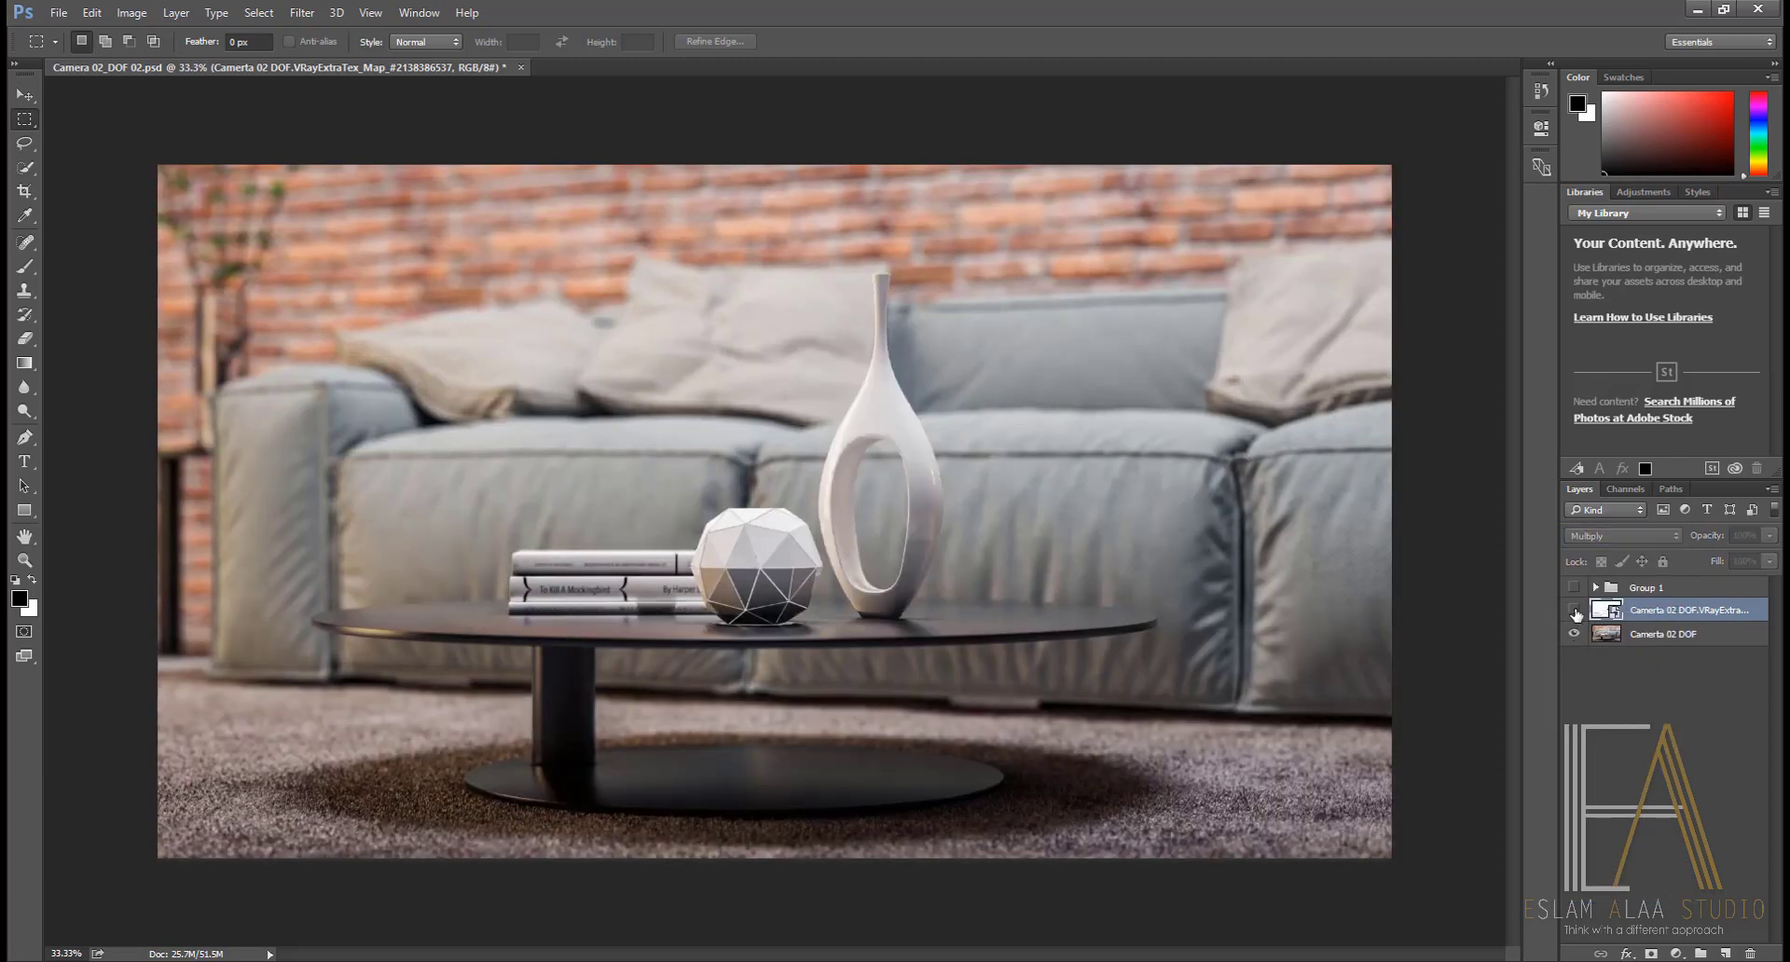
{"action": "left_click", "coordinate": [1574, 610]}
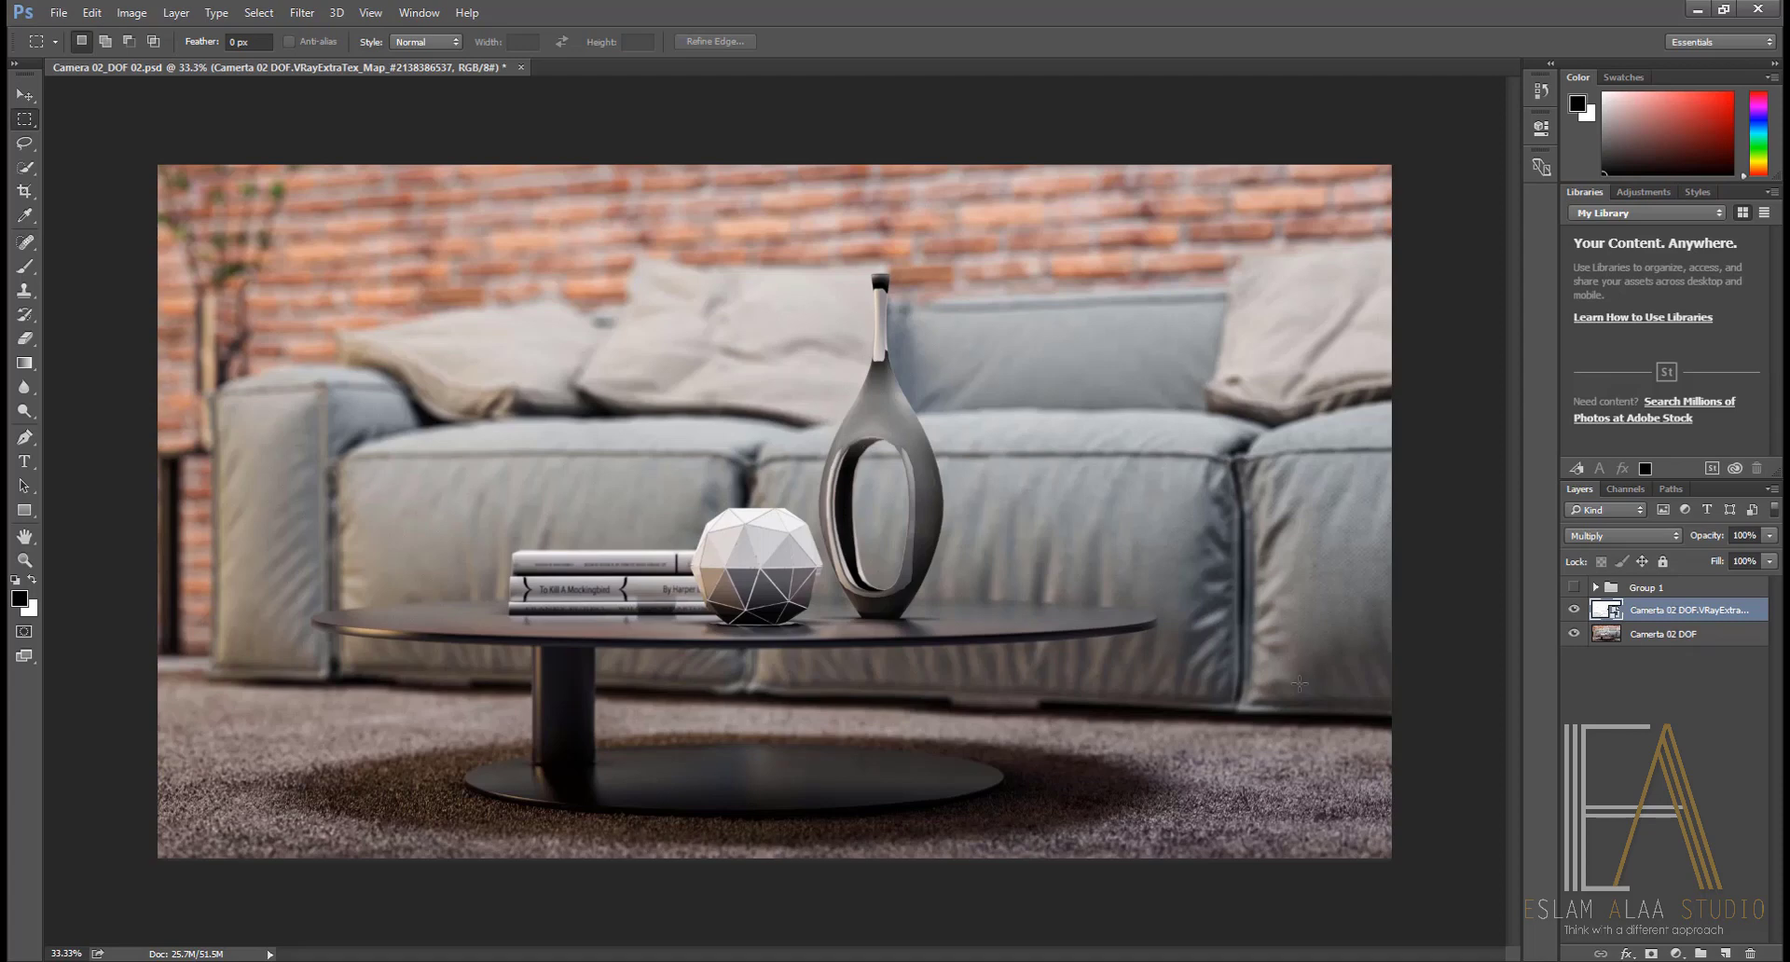
Step: Add a layer mask to VRayExtraTex and start erasing the darkening from the vase
{"action": "left_click", "coordinate": [1650, 953]}
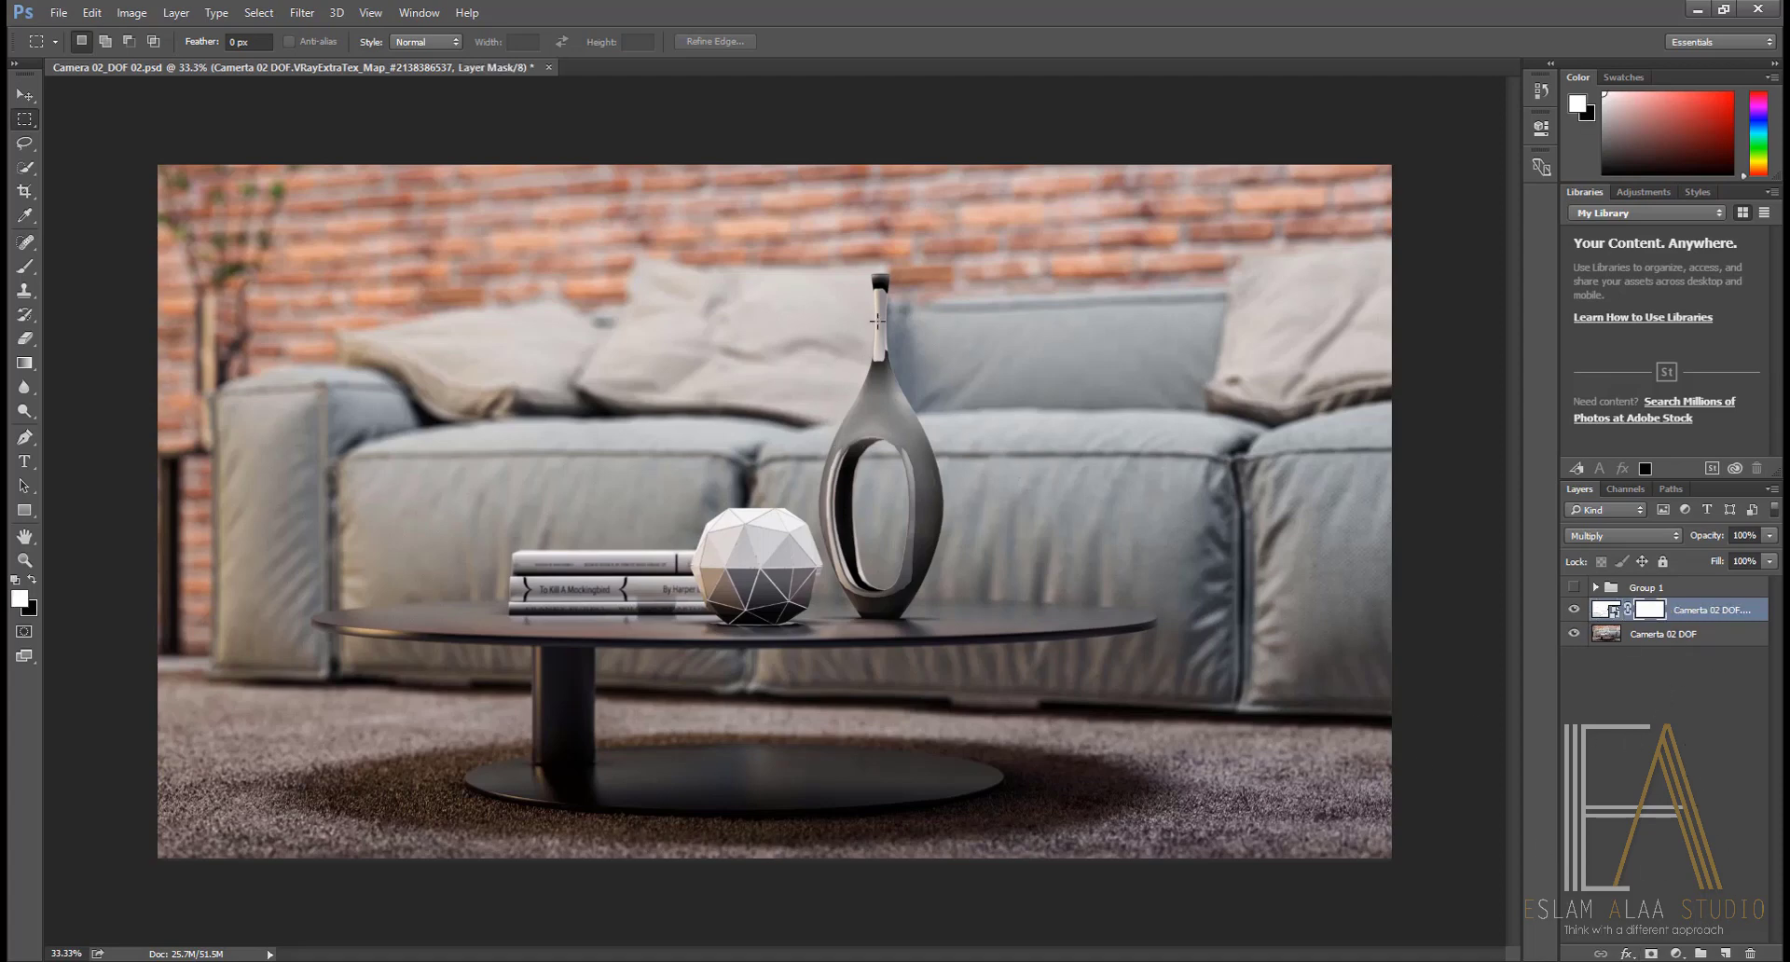
{"action": "key", "text": "alt+e"}
{"action": "key", "text": "Escape"}
{"action": "key", "text": "e"}
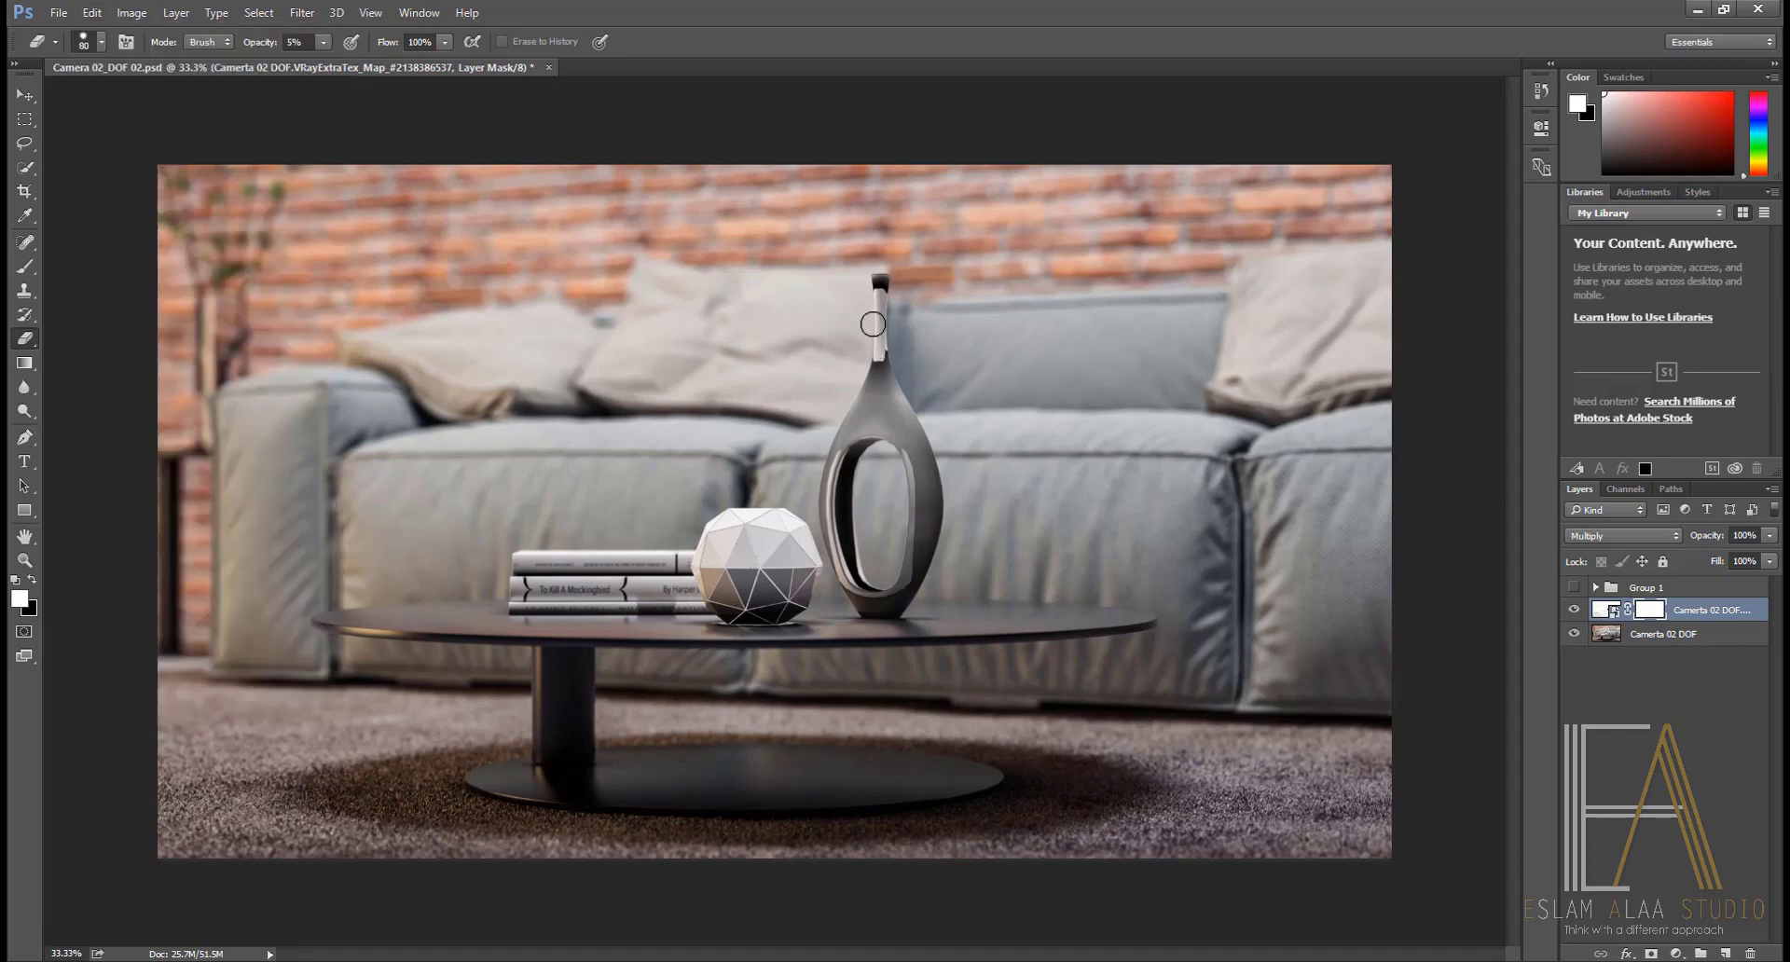
{"action": "left_click_drag", "start_coordinate": [880, 284], "coordinate": [880, 410]}
Step: Resize the eraser at 100% opacity and clear the mask over the vase top and opening
{"action": "right_click", "coordinate": [880, 410]}
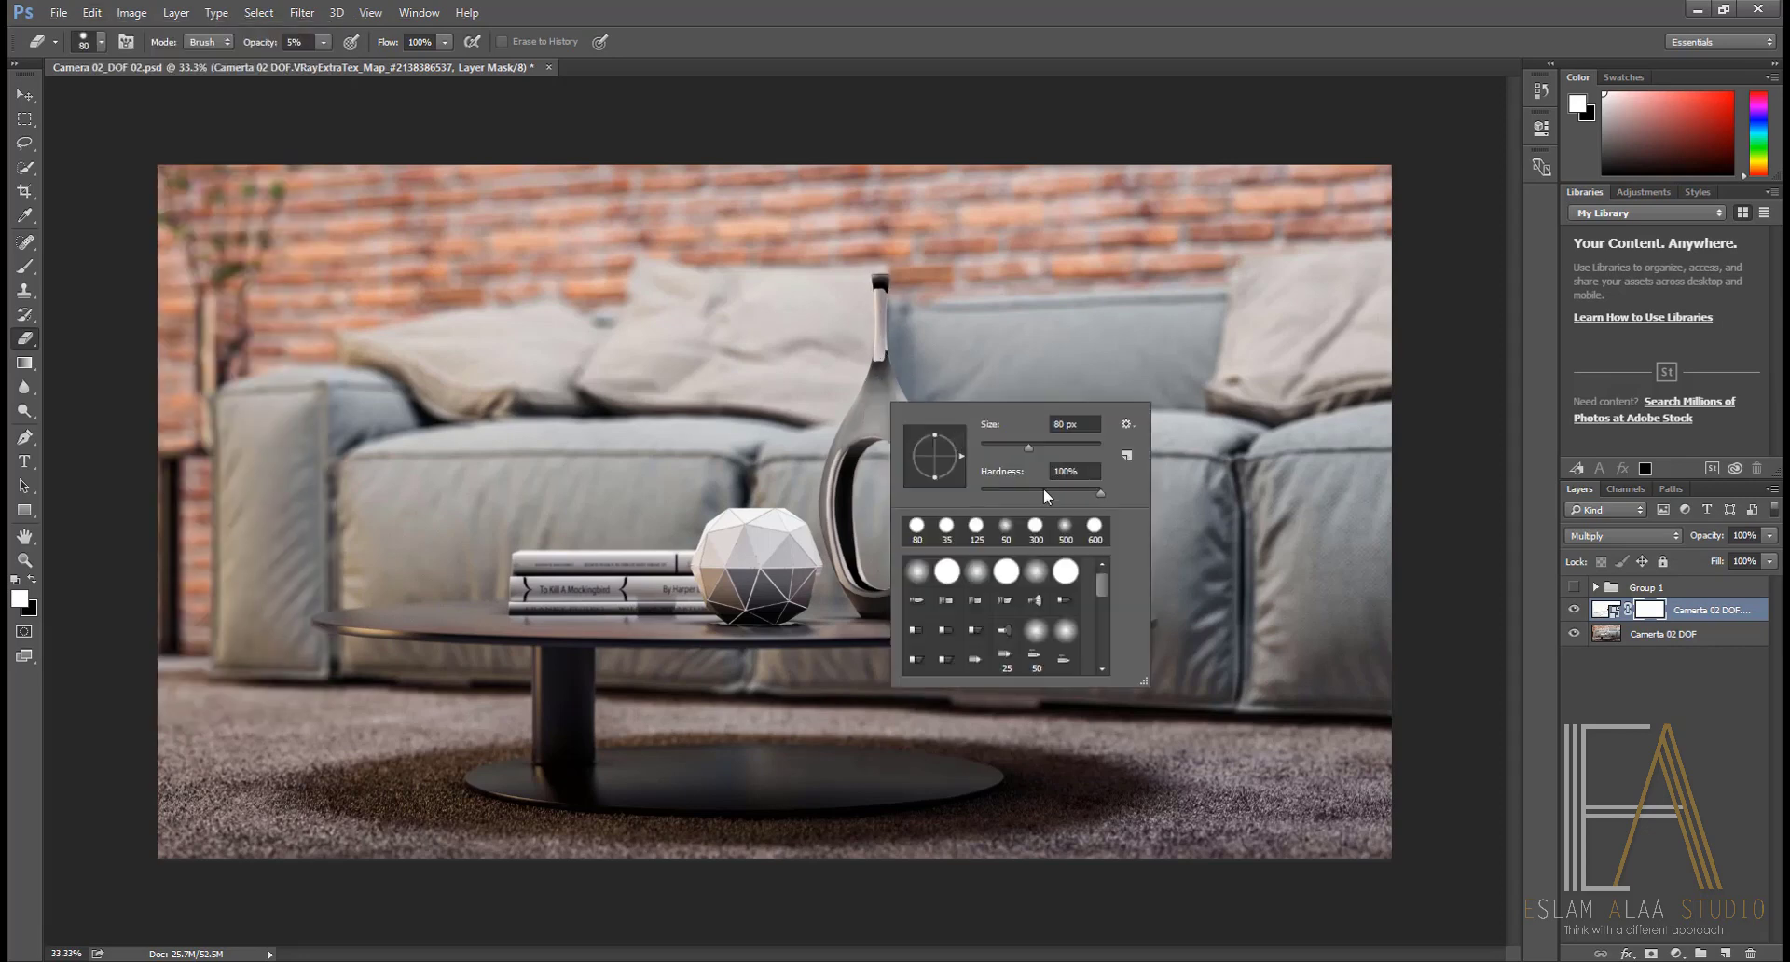
{"action": "double_click", "coordinate": [1043, 488]}
{"action": "key", "text": "2"}
{"action": "key", "text": "6"}
{"action": "key", "text": "0"}
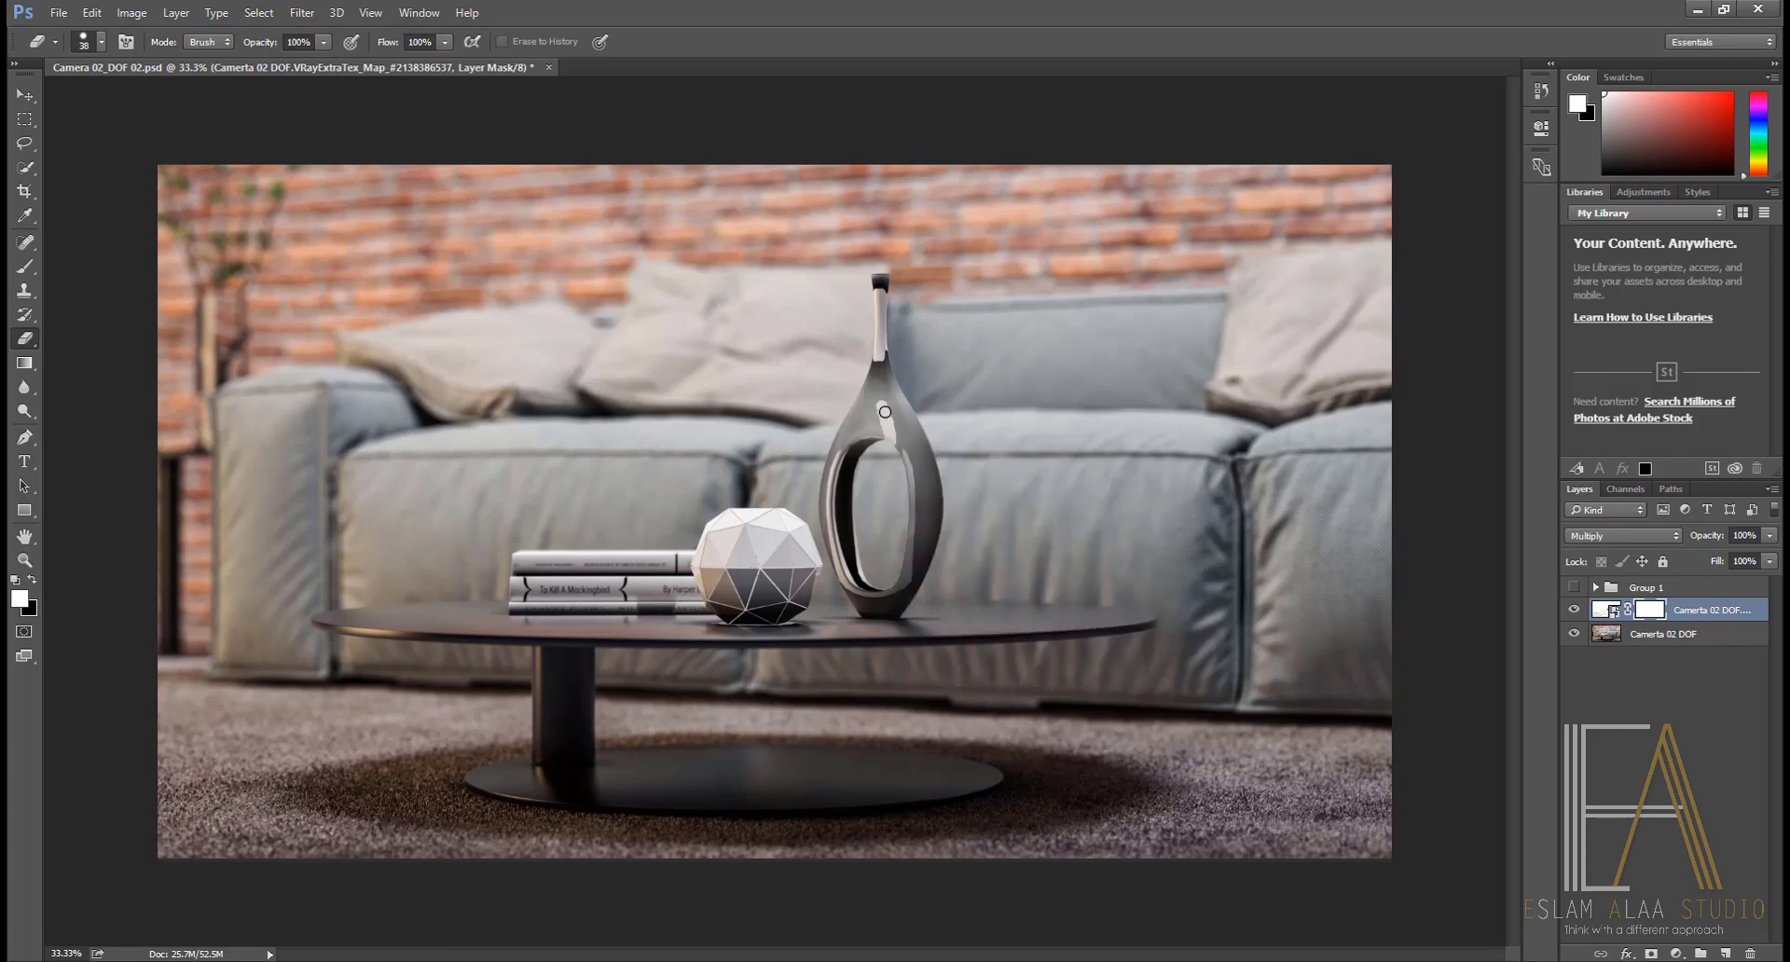
{"action": "key", "text": "bracketright"}
{"action": "key", "text": "bracketright"}
{"action": "key", "text": "bracketright"}
{"action": "mouse_move", "coordinate": [881, 410]}
{"action": "left_mouse_down"}
{"action": "mouse_move", "coordinate": [835, 559]}
{"action": "mouse_move", "coordinate": [909, 596]}
{"action": "mouse_move", "coordinate": [923, 438]}
{"action": "mouse_move", "coordinate": [884, 385]}
{"action": "mouse_move", "coordinate": [881, 278]}
{"action": "left_mouse_up"}
{"action": "key", "text": "bracketleft"}
{"action": "key", "text": "bracketleft"}
{"action": "key", "text": "bracketleft"}
{"action": "mouse_move", "coordinate": [925, 561]}
{"action": "left_mouse_down"}
{"action": "mouse_move", "coordinate": [872, 448]}
{"action": "mouse_move", "coordinate": [929, 472]}
{"action": "mouse_move", "coordinate": [898, 557]}
{"action": "left_mouse_up"}
{"action": "key", "text": "v"}
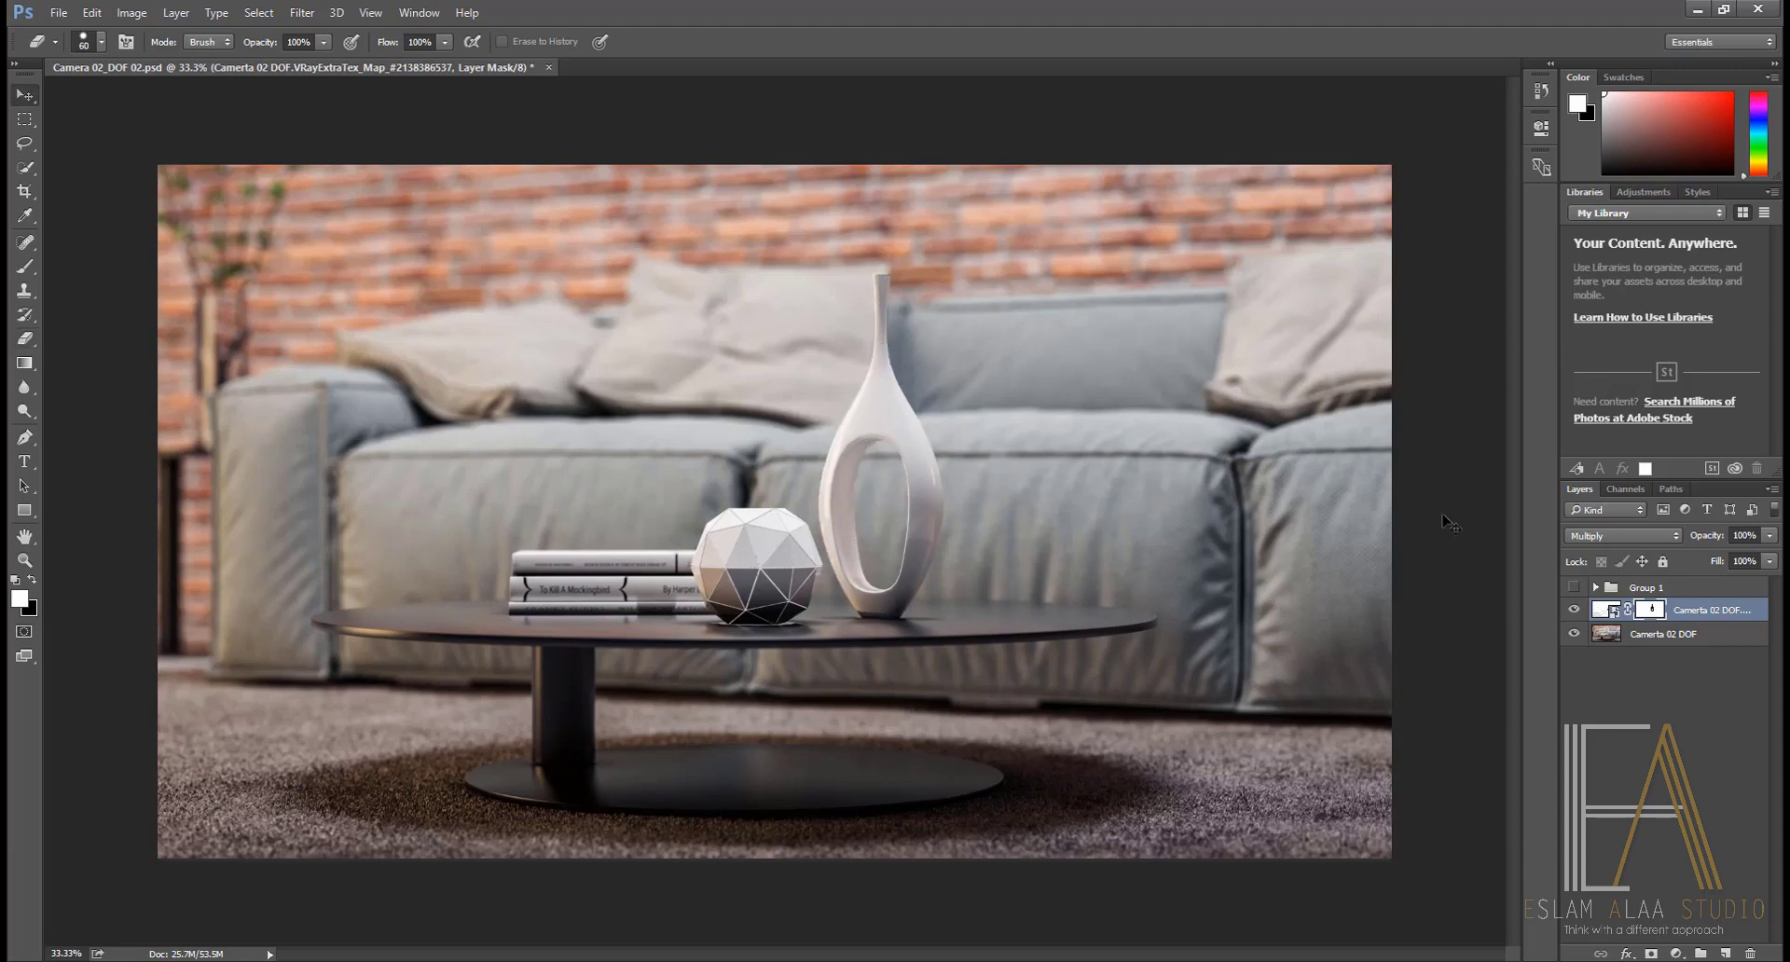
{"action": "left_click", "coordinate": [1605, 612]}
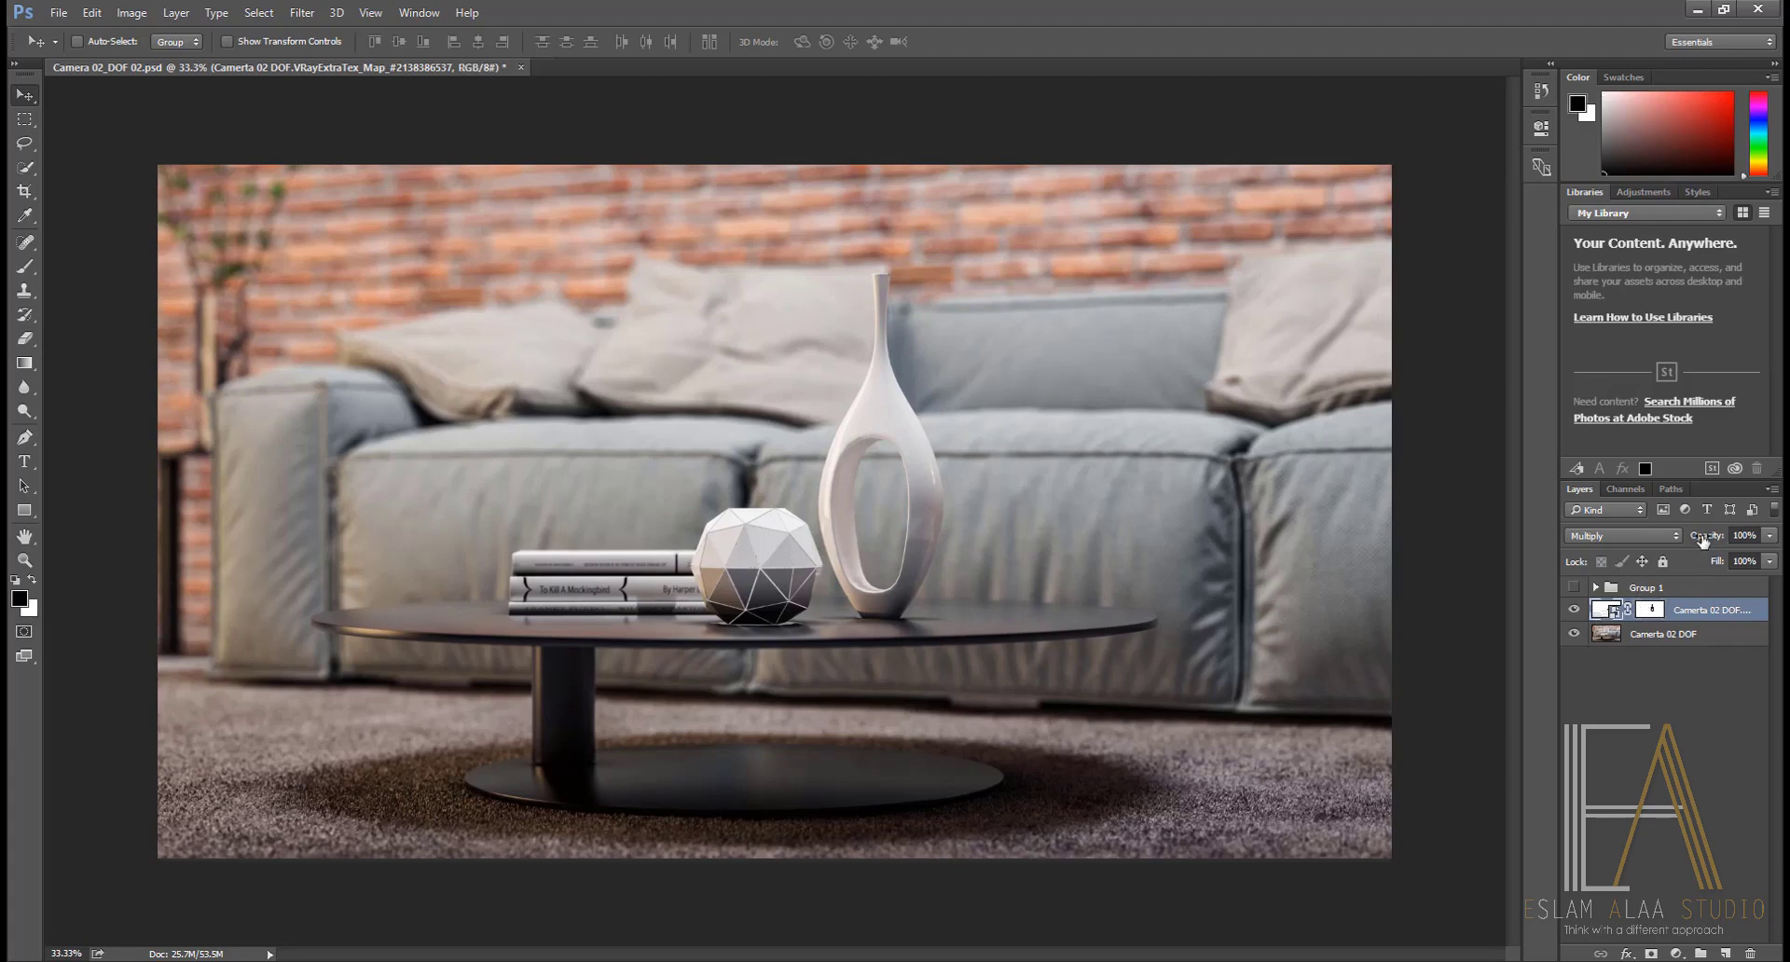
Step: Set the map layer to 30% opacity, show Group 1 and Curves 4, hide Curves 5, and open Curves 4
{"action": "left_click", "coordinate": [1706, 538]}
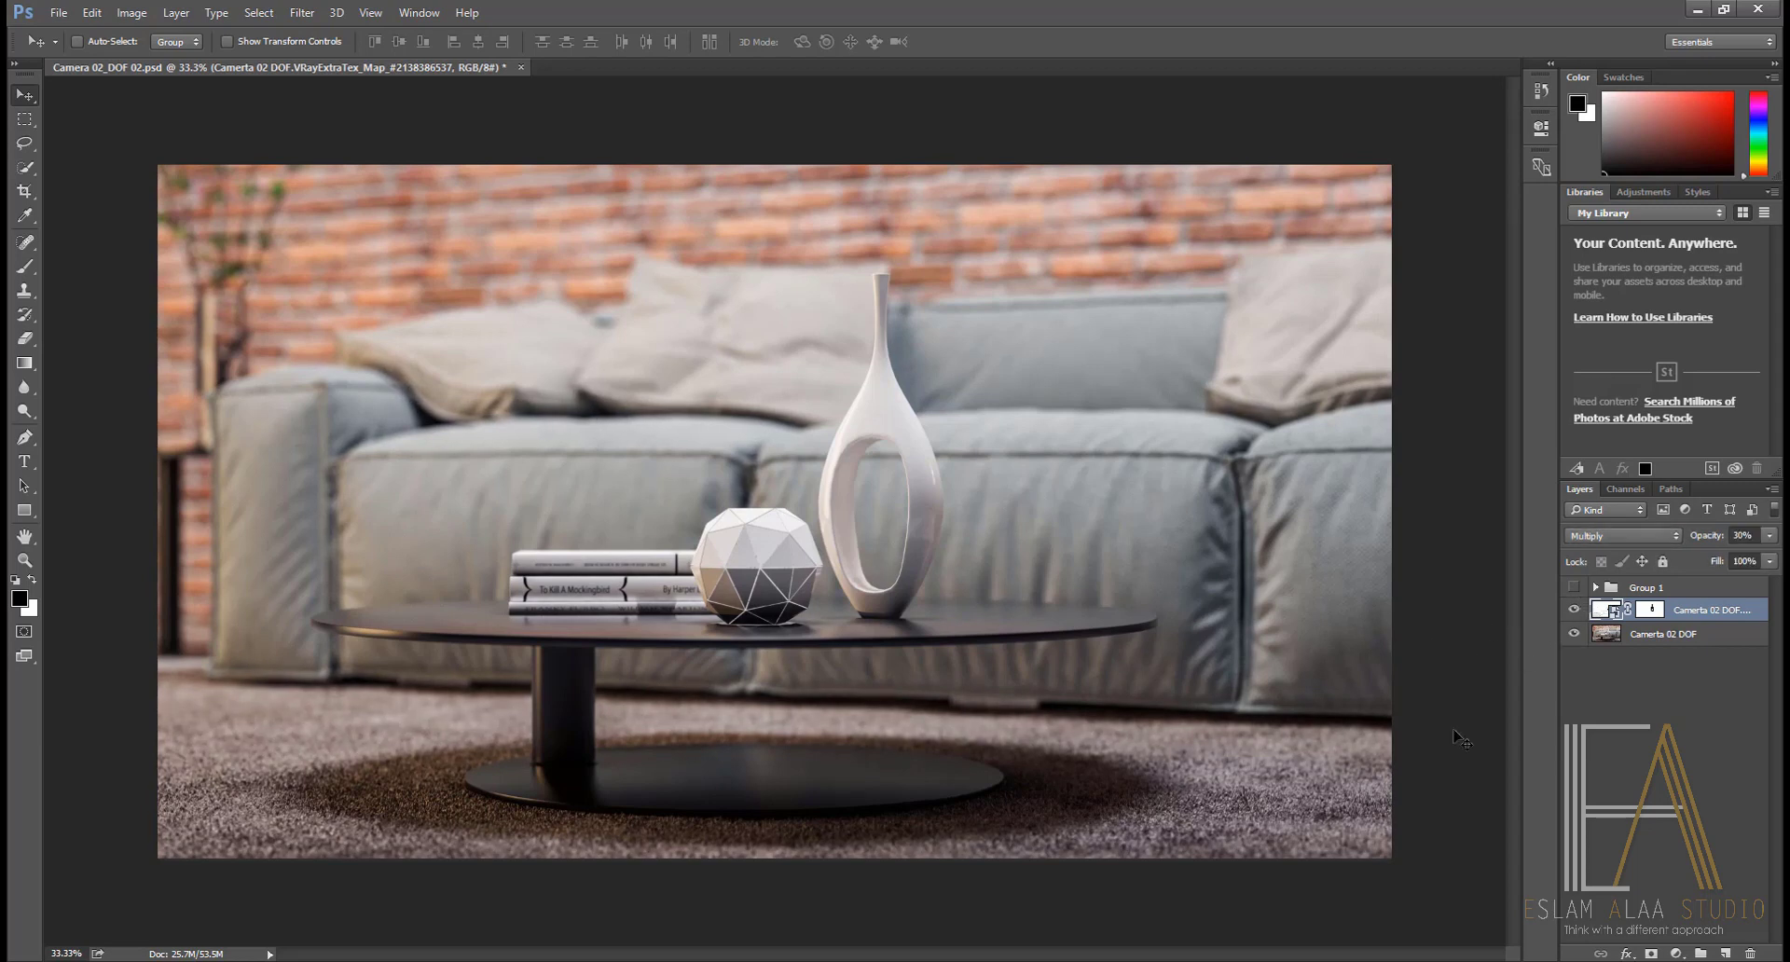
{"action": "left_click", "coordinate": [1595, 587]}
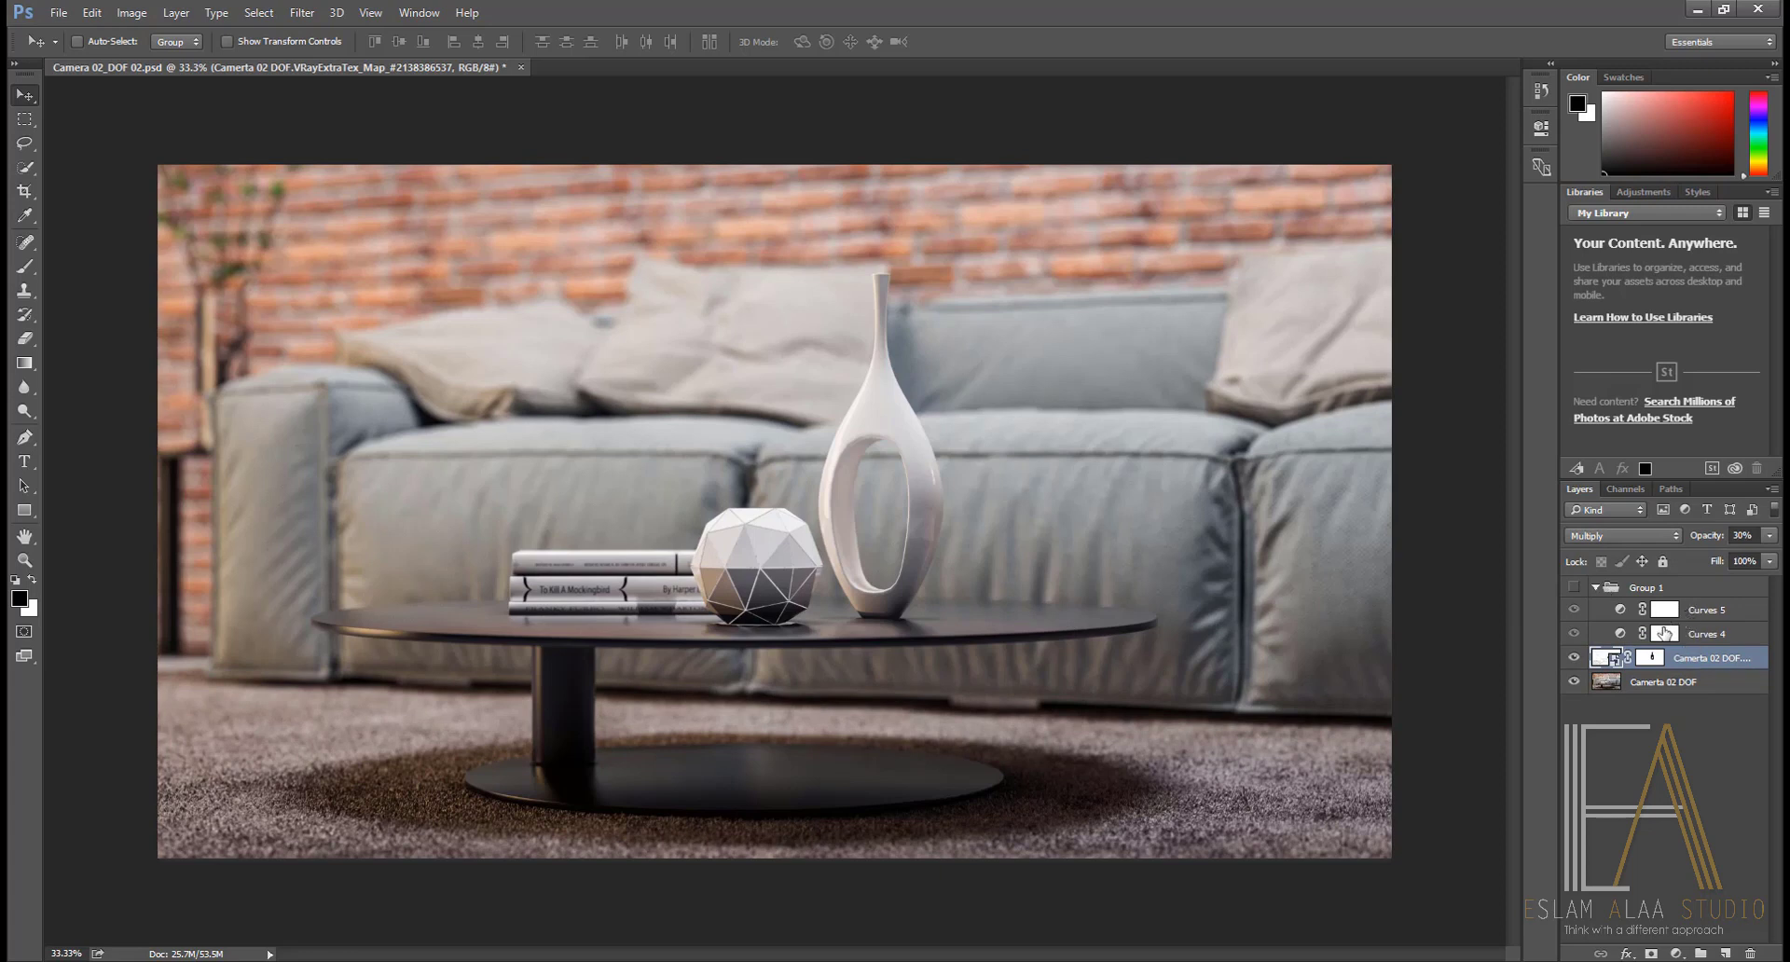
{"action": "left_click", "coordinate": [1574, 587]}
{"action": "left_click", "coordinate": [1575, 610]}
{"action": "left_click", "coordinate": [1573, 634]}
{"action": "left_click", "coordinate": [1624, 634]}
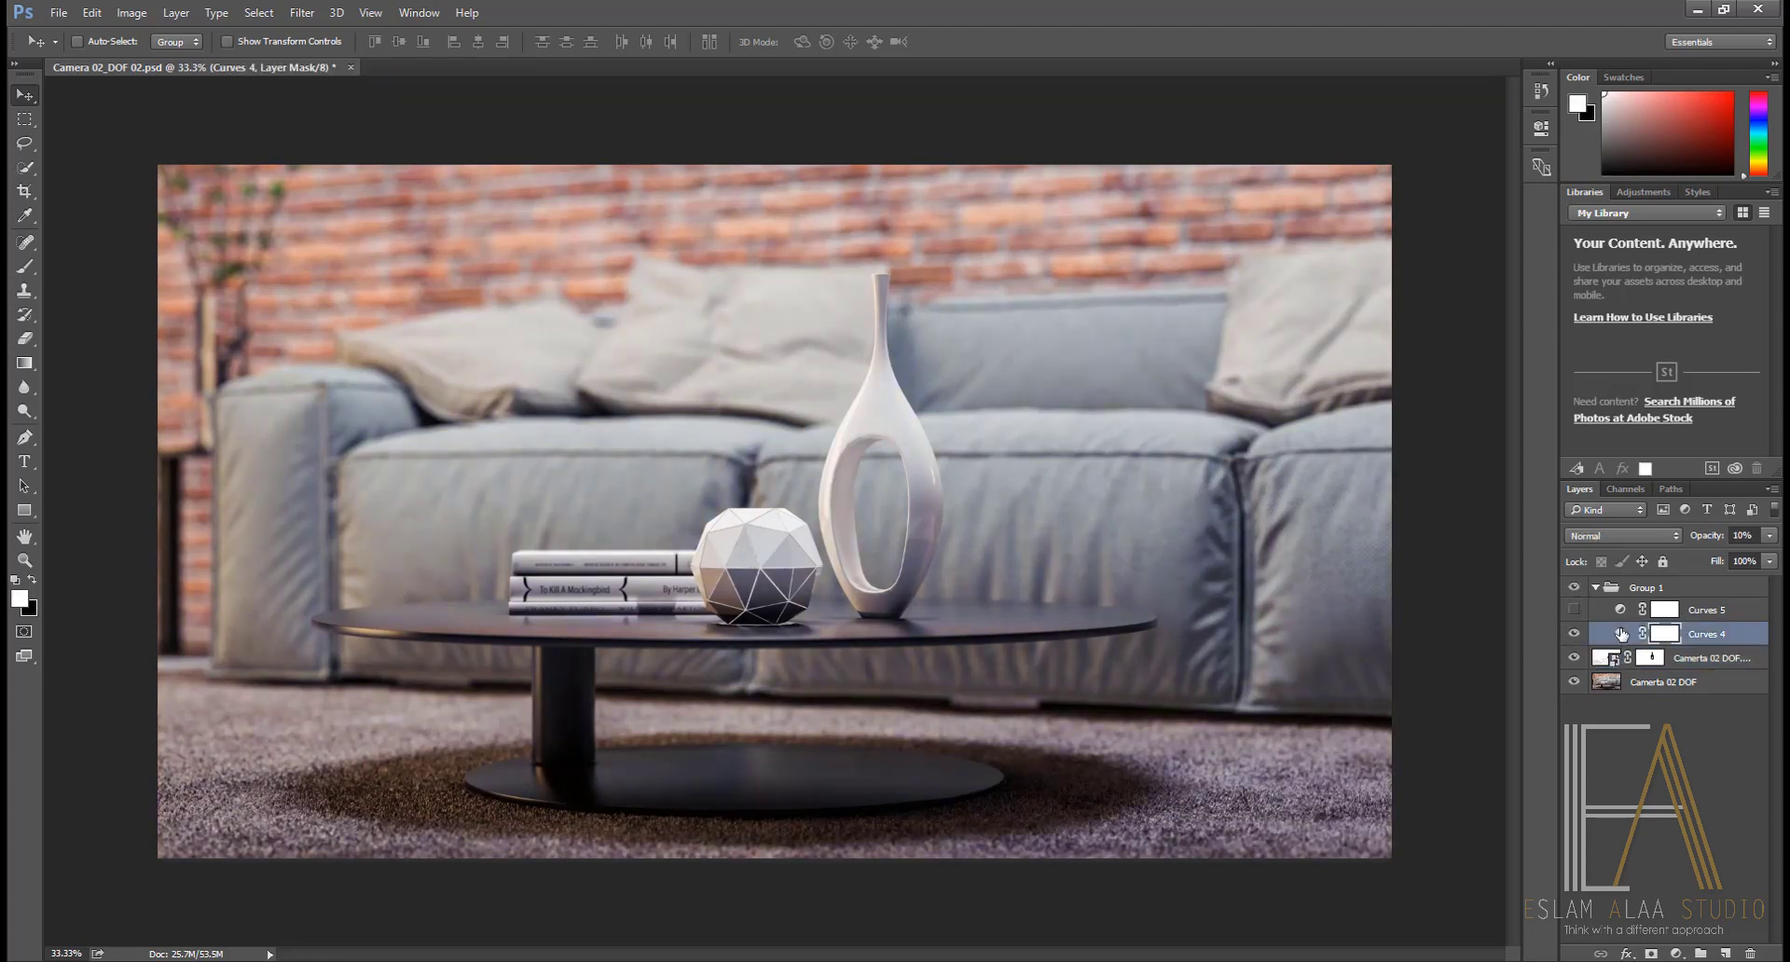
{"action": "left_click", "coordinate": [1676, 952]}
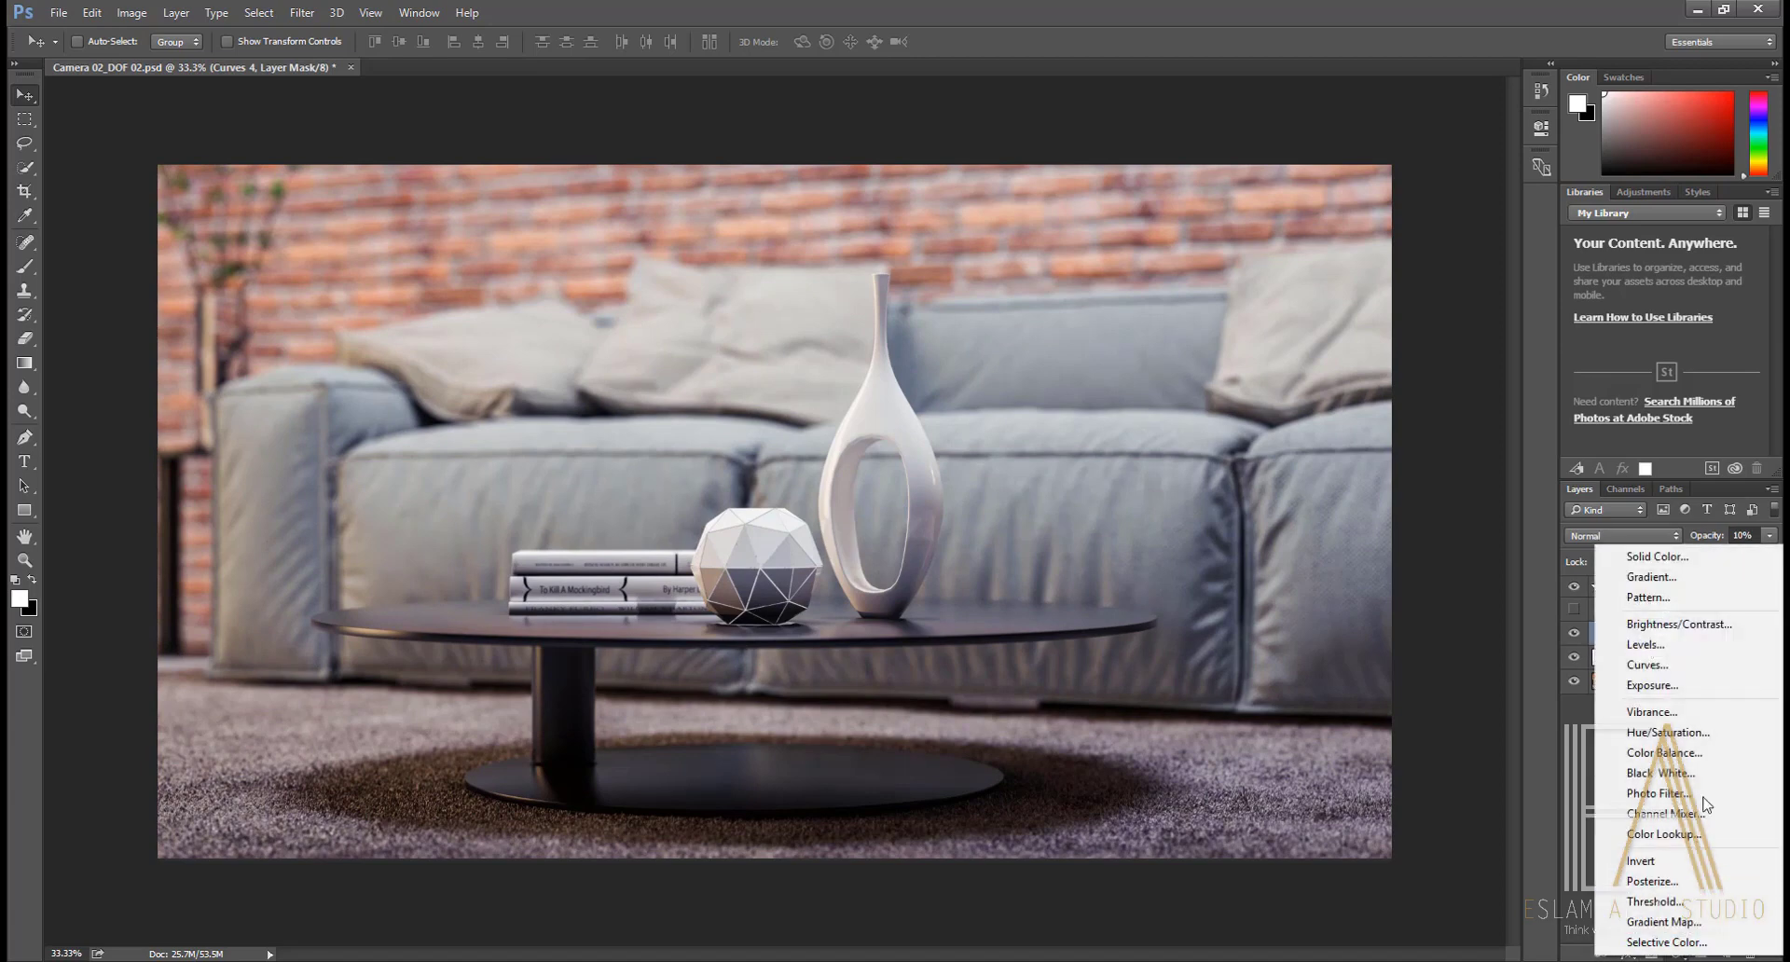
{"action": "left_click", "coordinate": [1592, 640]}
{"action": "double_click", "coordinate": [1617, 635]}
Step: Pull the Red channel curve of Curves 4 down to reduce reds
{"action": "left_click", "coordinate": [1367, 195]}
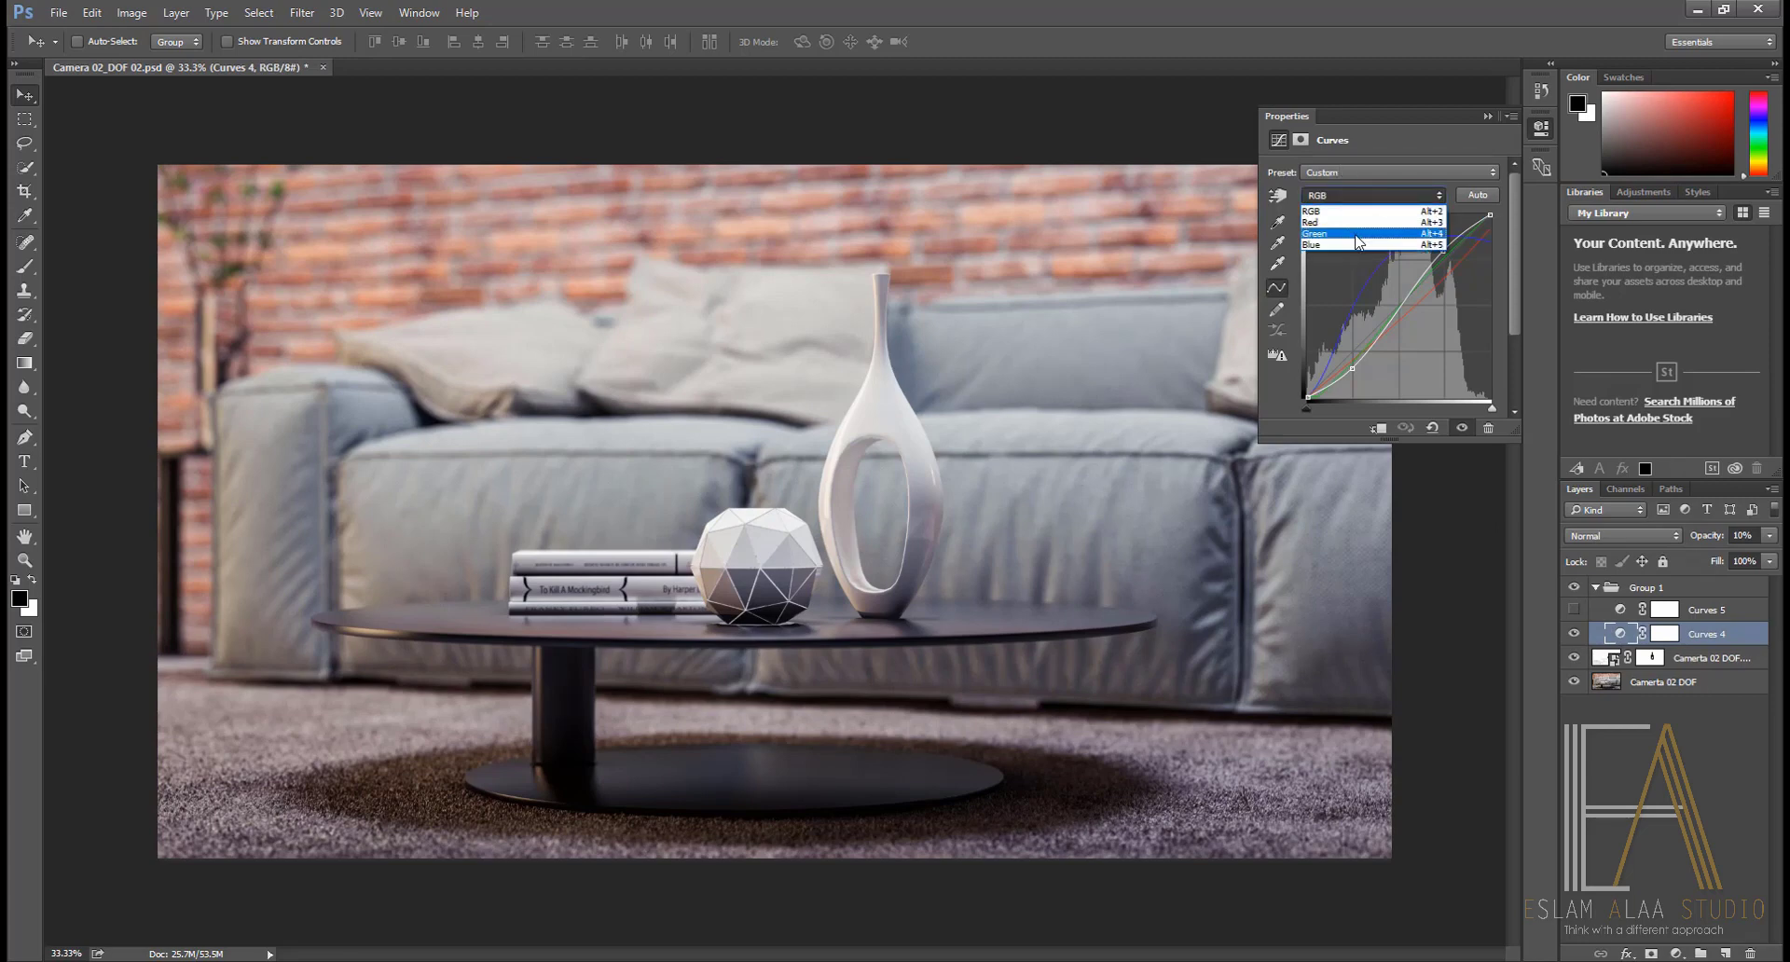
{"action": "left_click", "coordinate": [1352, 223]}
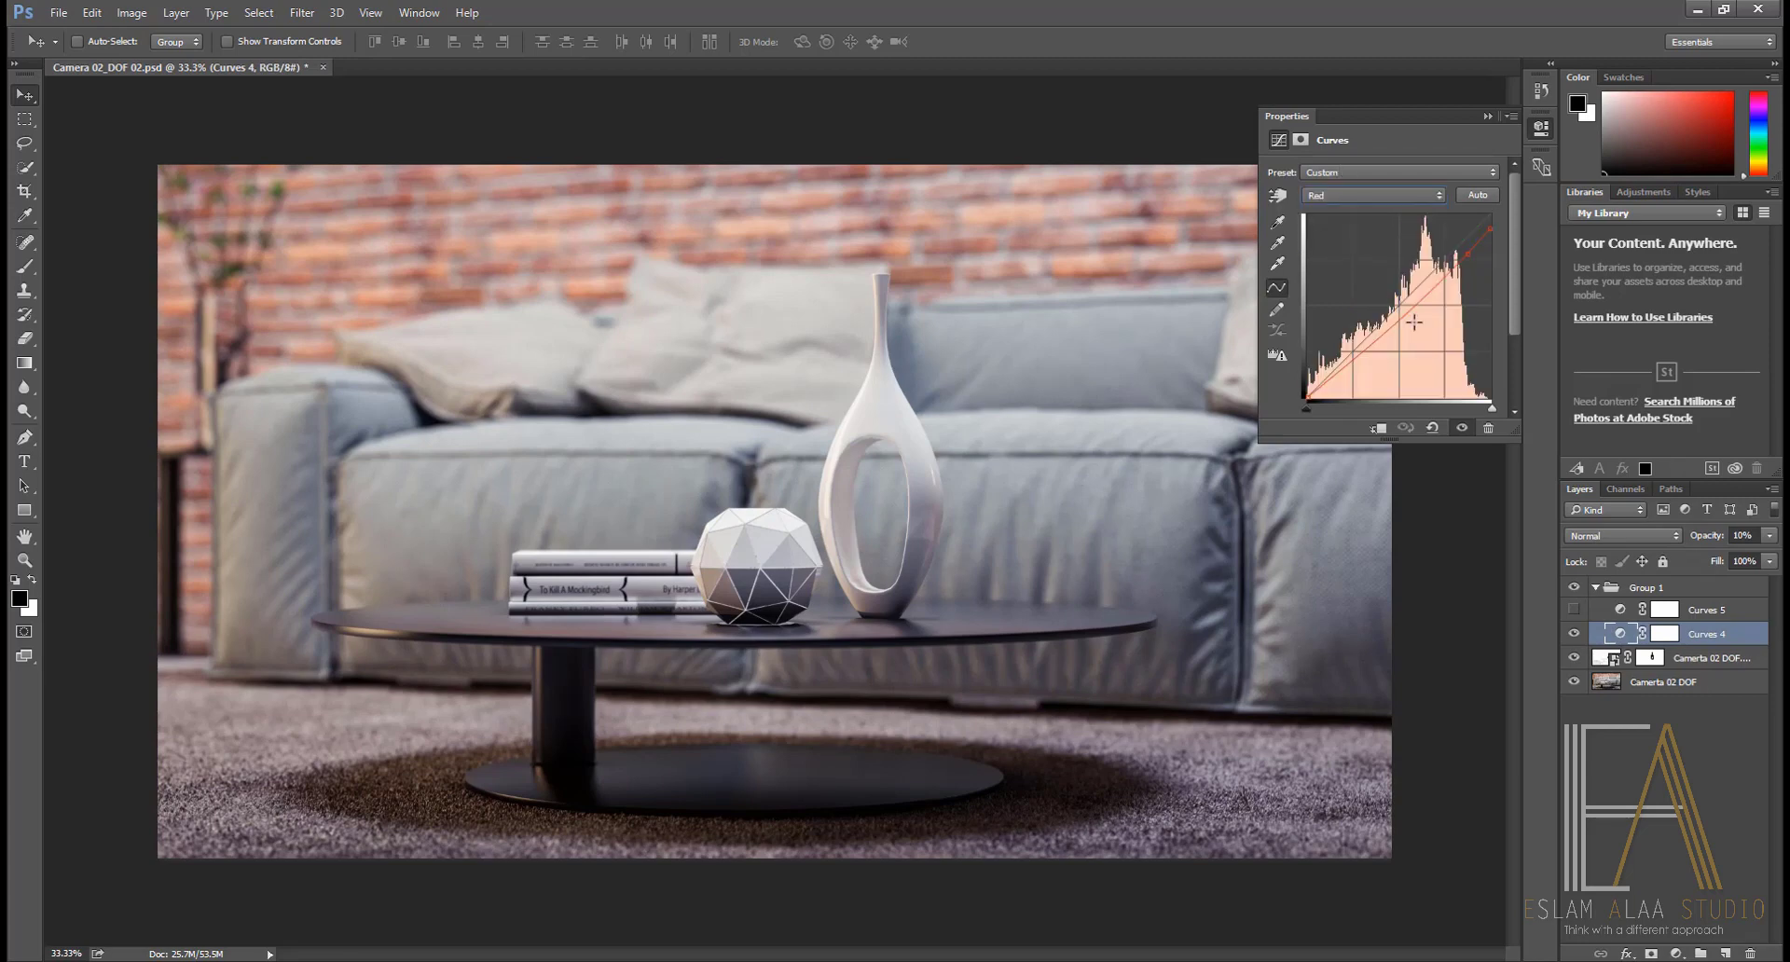
{"action": "mouse_move", "coordinate": [1468, 254]}
{"action": "left_mouse_down"}
{"action": "mouse_move", "coordinate": [1470, 271]}
{"action": "mouse_move", "coordinate": [1418, 228]}
{"action": "mouse_move", "coordinate": [1462, 276]}
{"action": "left_mouse_up"}
Step: Reshape the Blue channel curve by raising and flattening its top, then return to the RGB curve
{"action": "left_click", "coordinate": [1406, 194]}
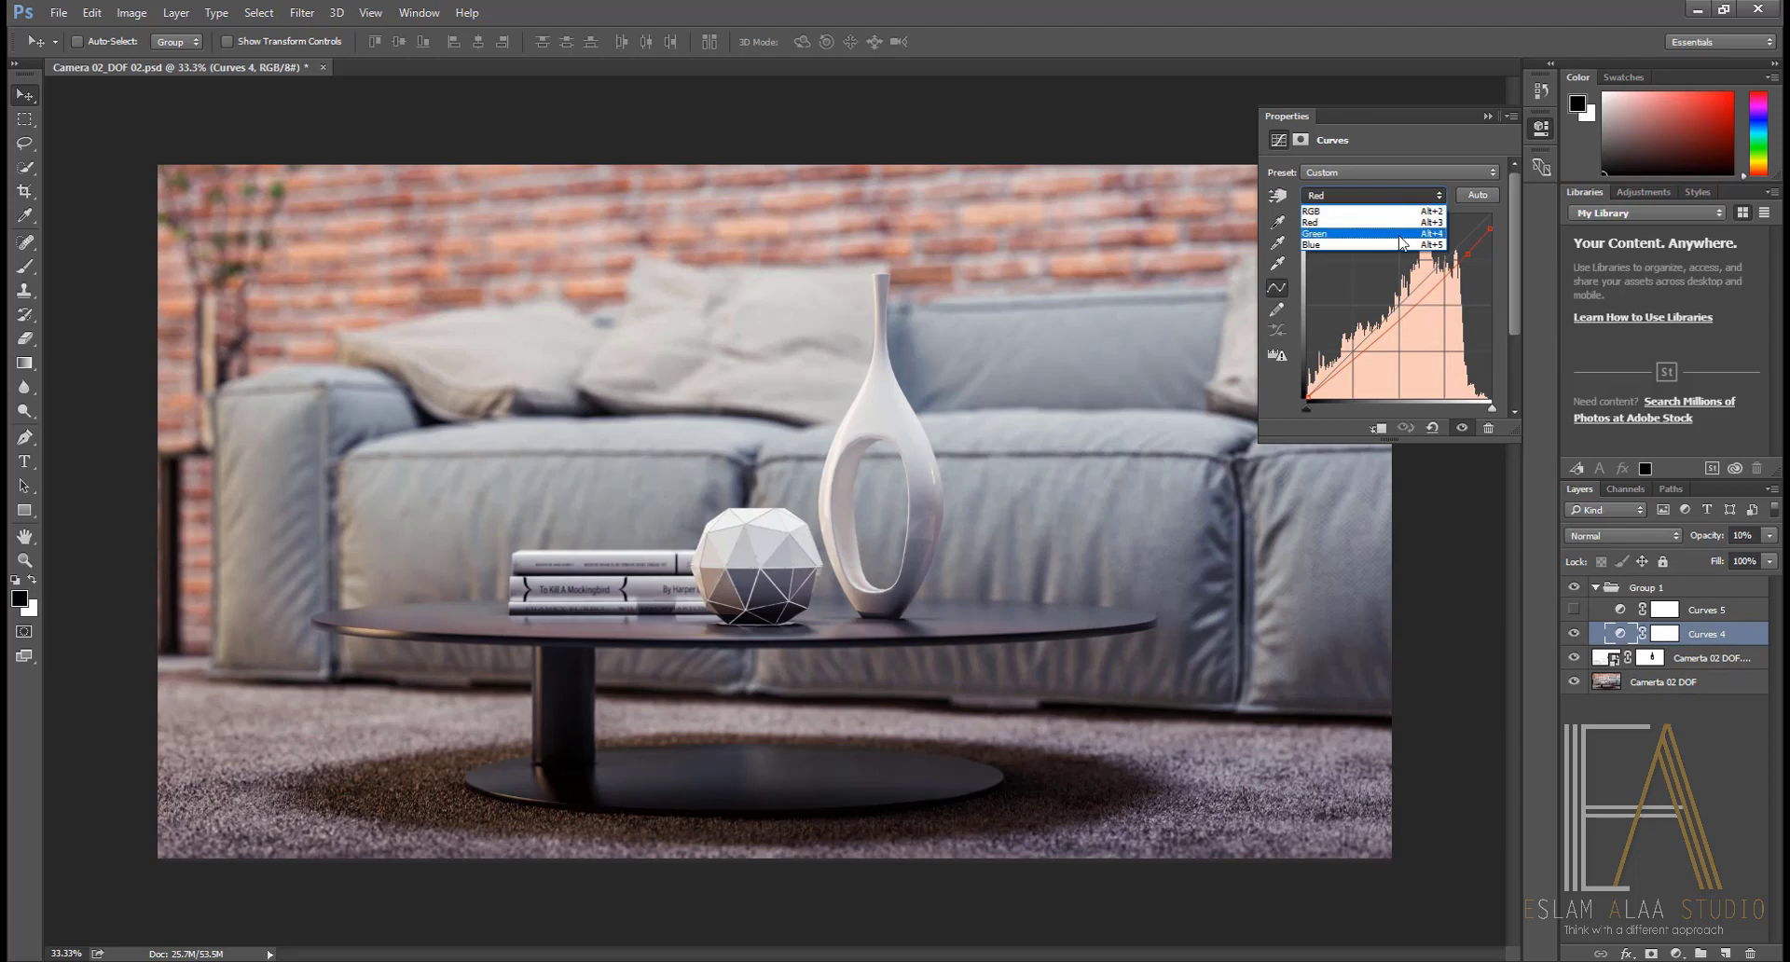
{"action": "left_click", "coordinate": [1408, 227]}
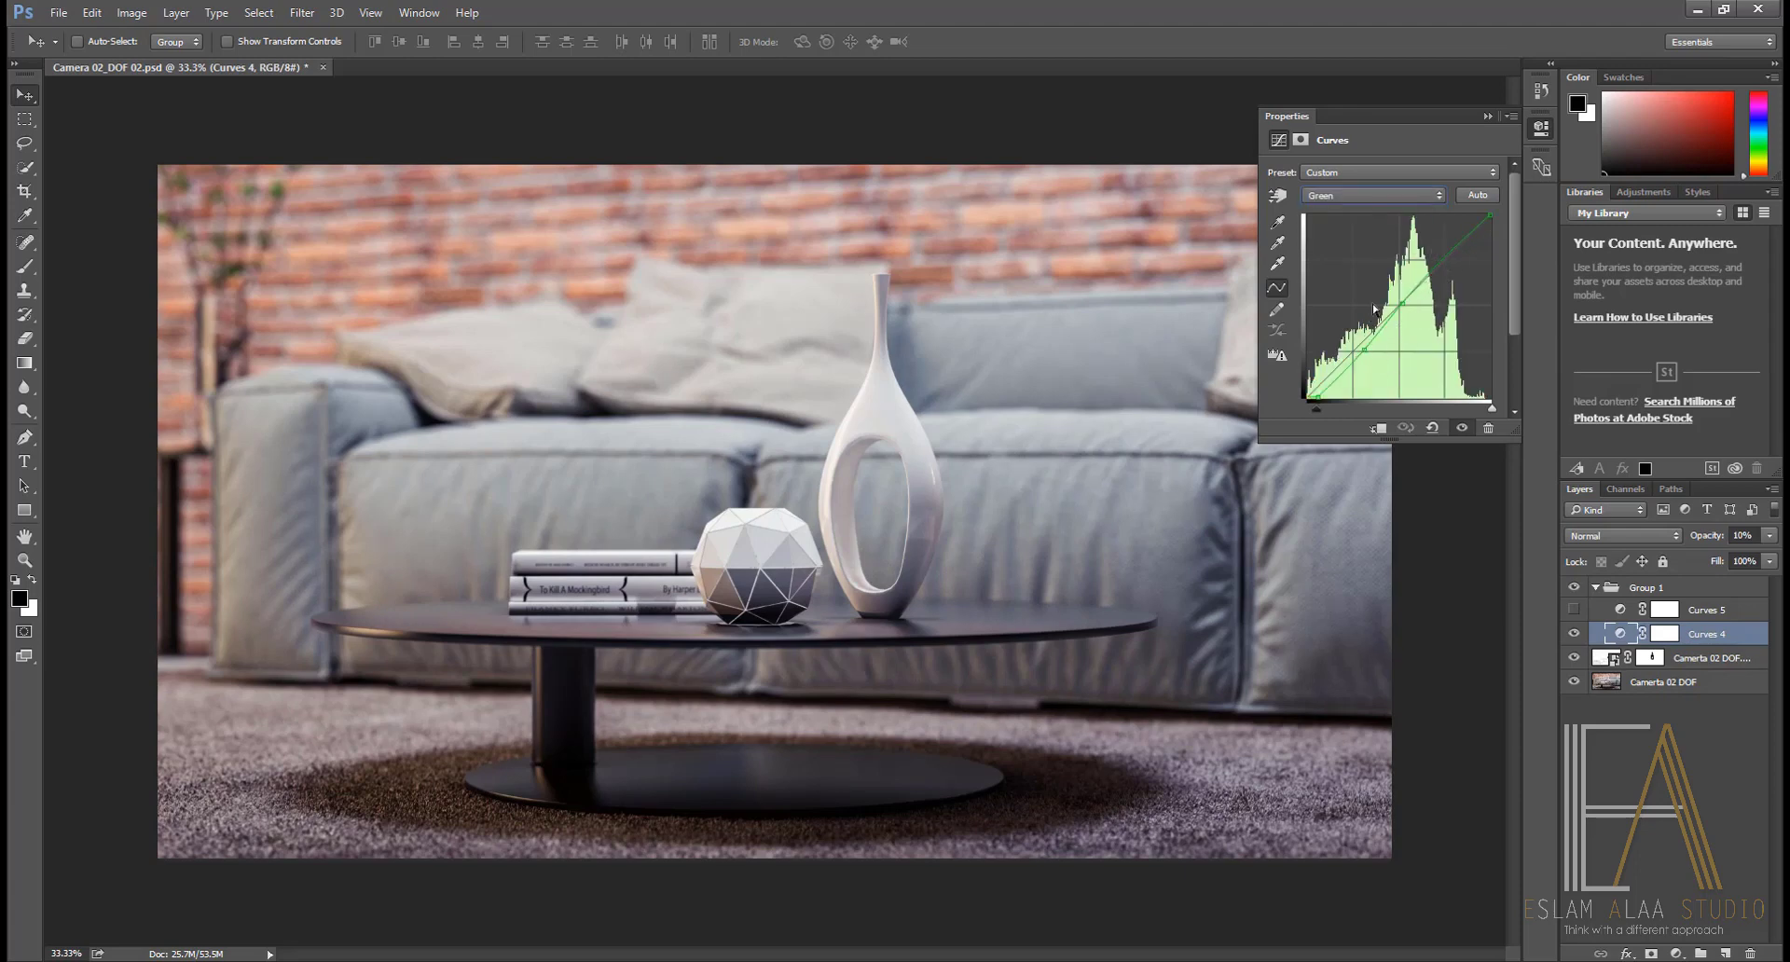
{"action": "left_click", "coordinate": [1404, 195]}
{"action": "left_click", "coordinate": [1375, 245]}
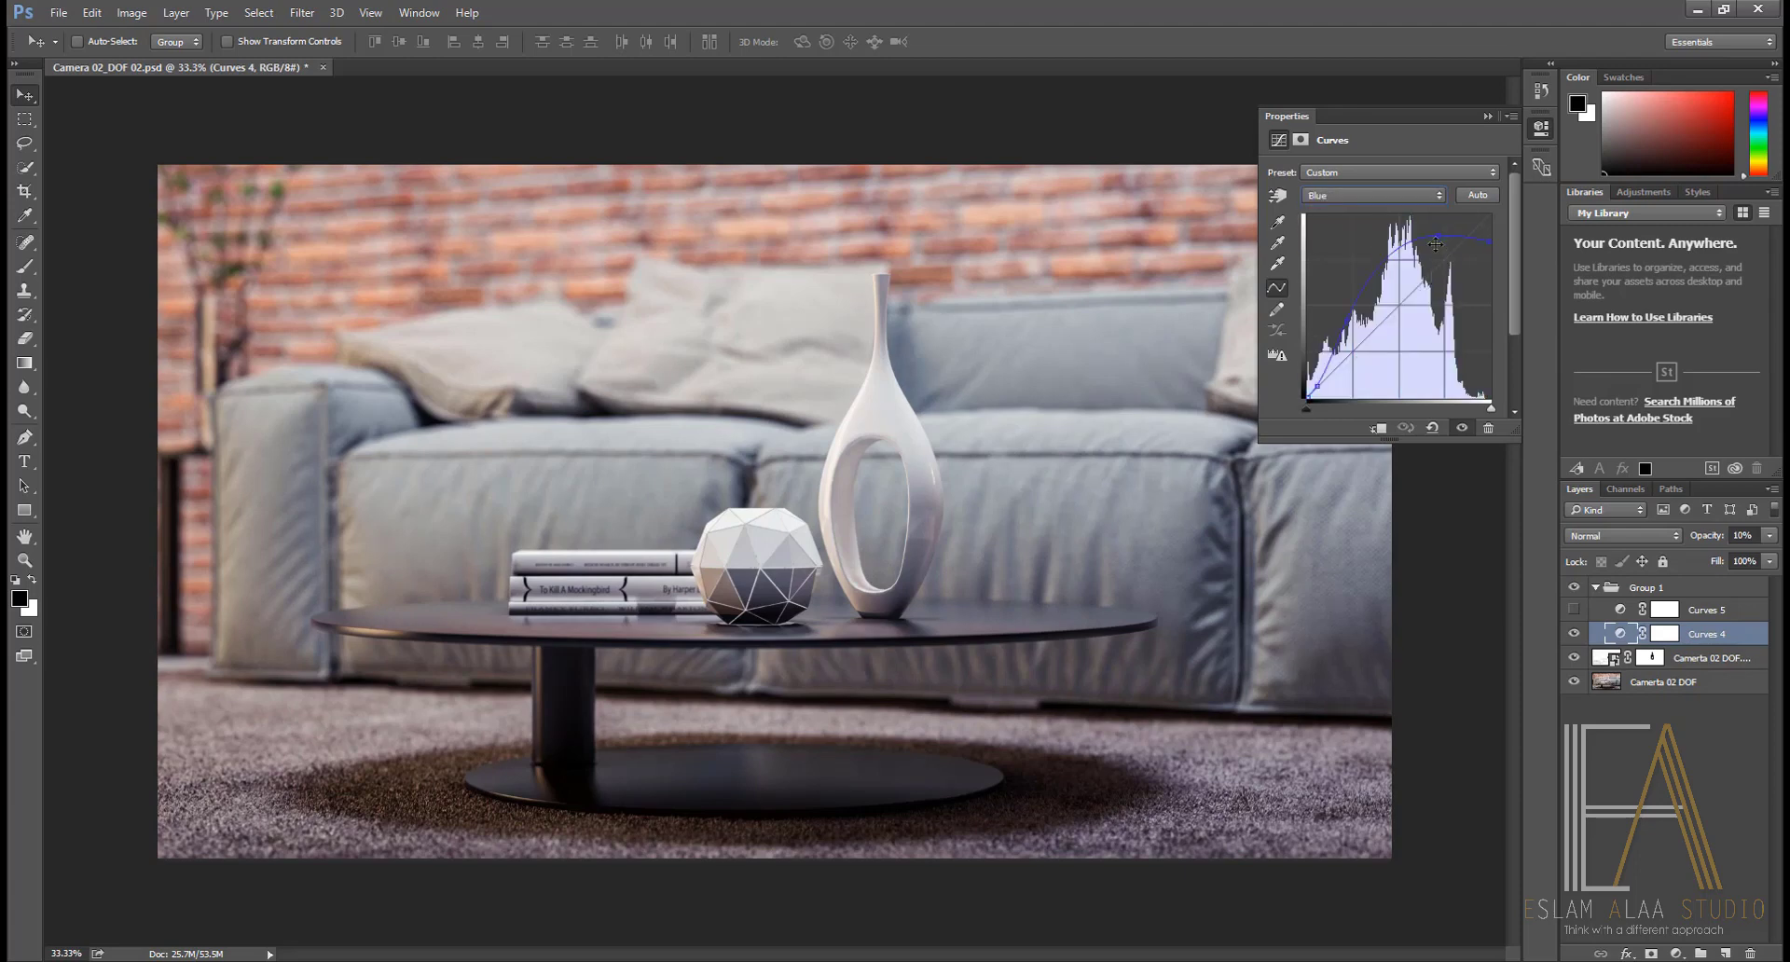
{"action": "left_click_drag", "start_coordinate": [1437, 235], "coordinate": [1426, 227]}
{"action": "left_click", "coordinate": [1439, 245]}
{"action": "left_click", "coordinate": [1366, 195]}
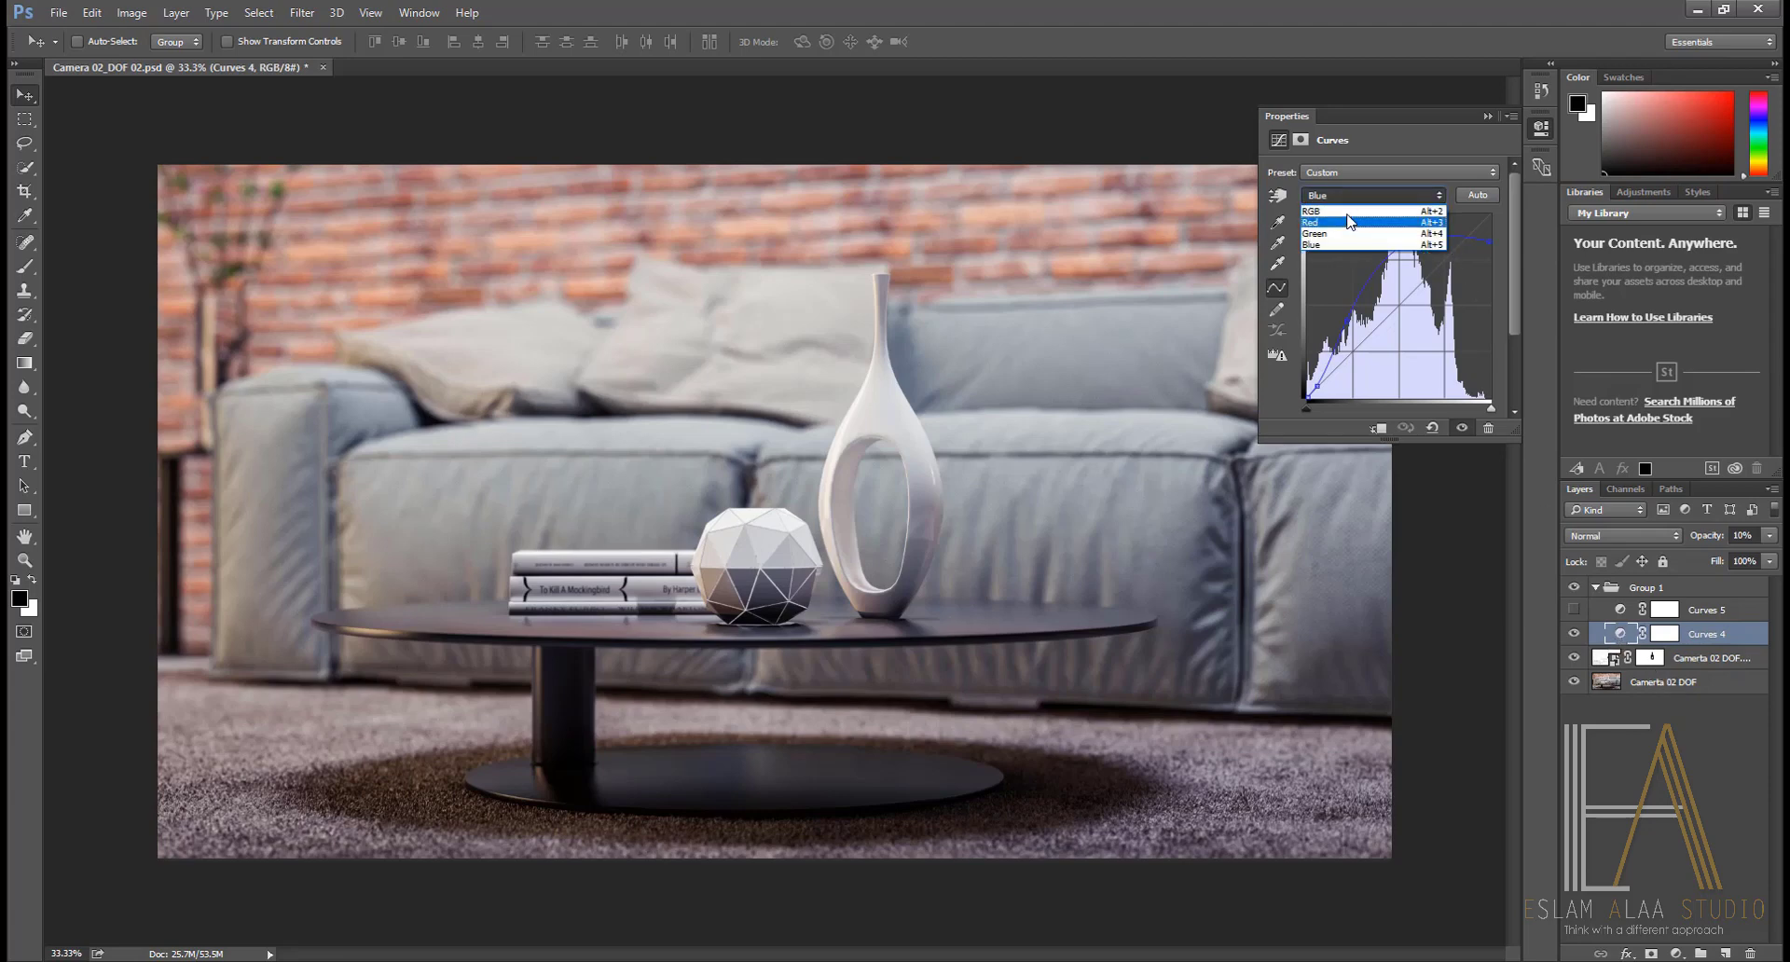
{"action": "left_click", "coordinate": [1361, 211]}
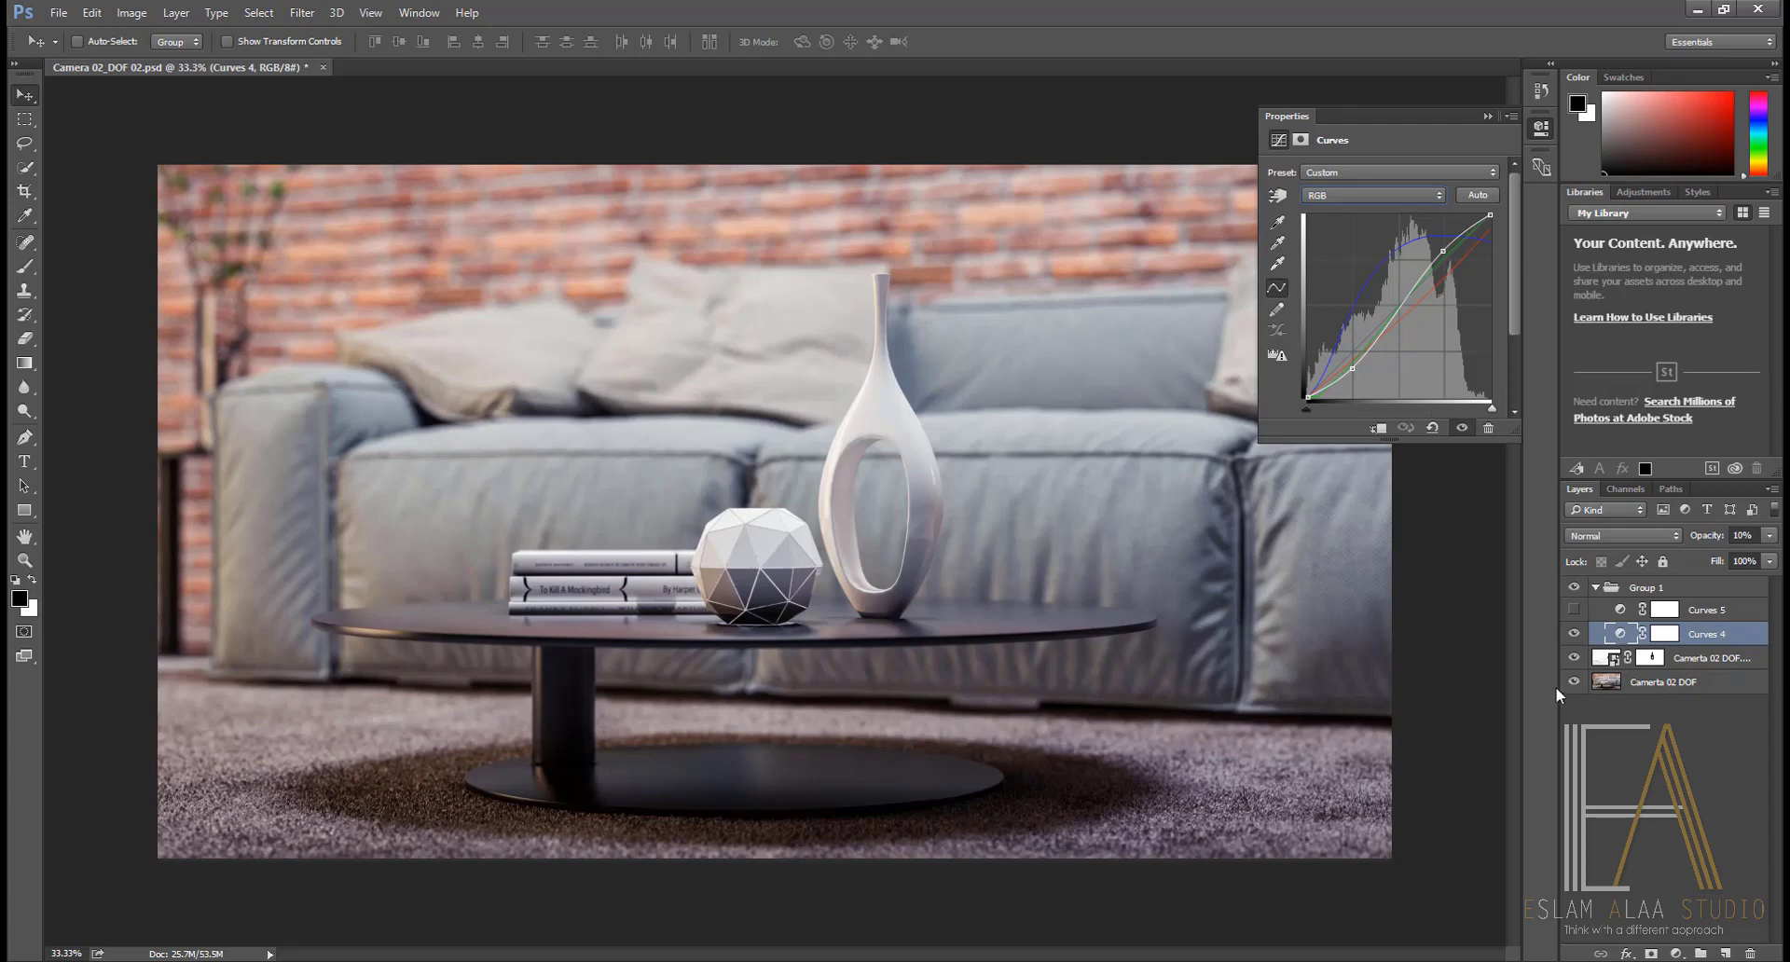
Step: Review Curves 5's Green and Blue channel curves, switch Curves 5 on, and collapse Group 1
{"action": "left_click", "coordinate": [1618, 610]}
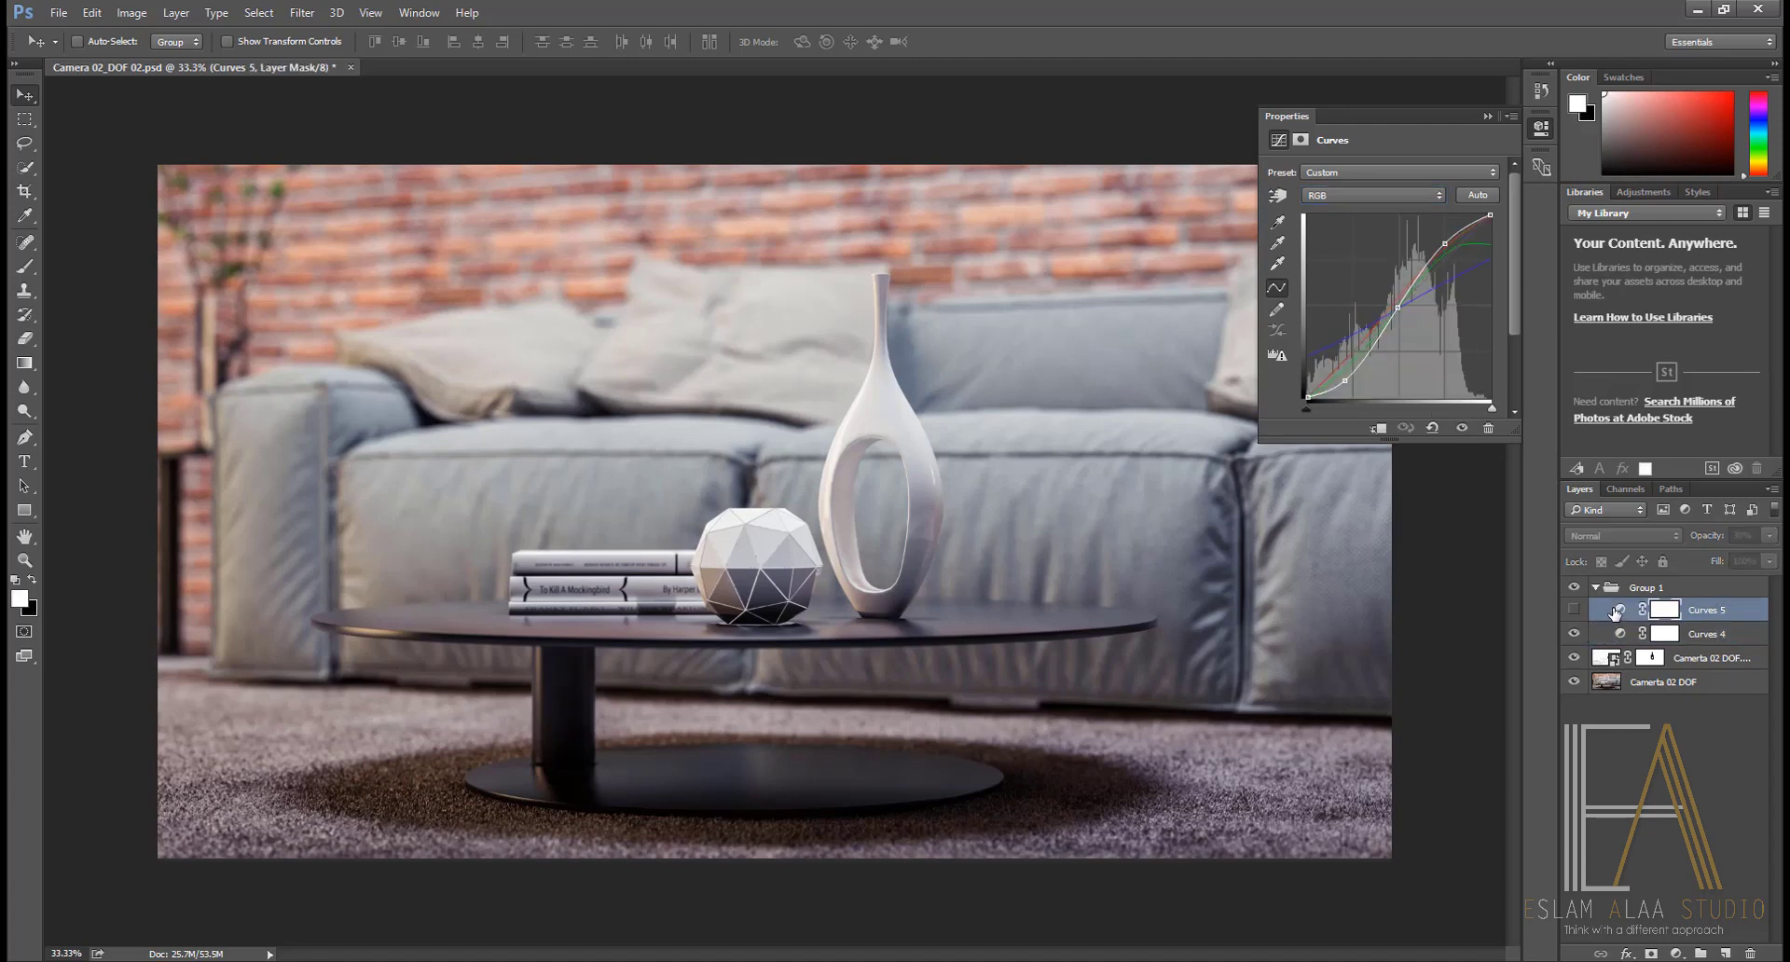
{"action": "left_click", "coordinate": [1375, 196]}
{"action": "left_click", "coordinate": [1370, 229]}
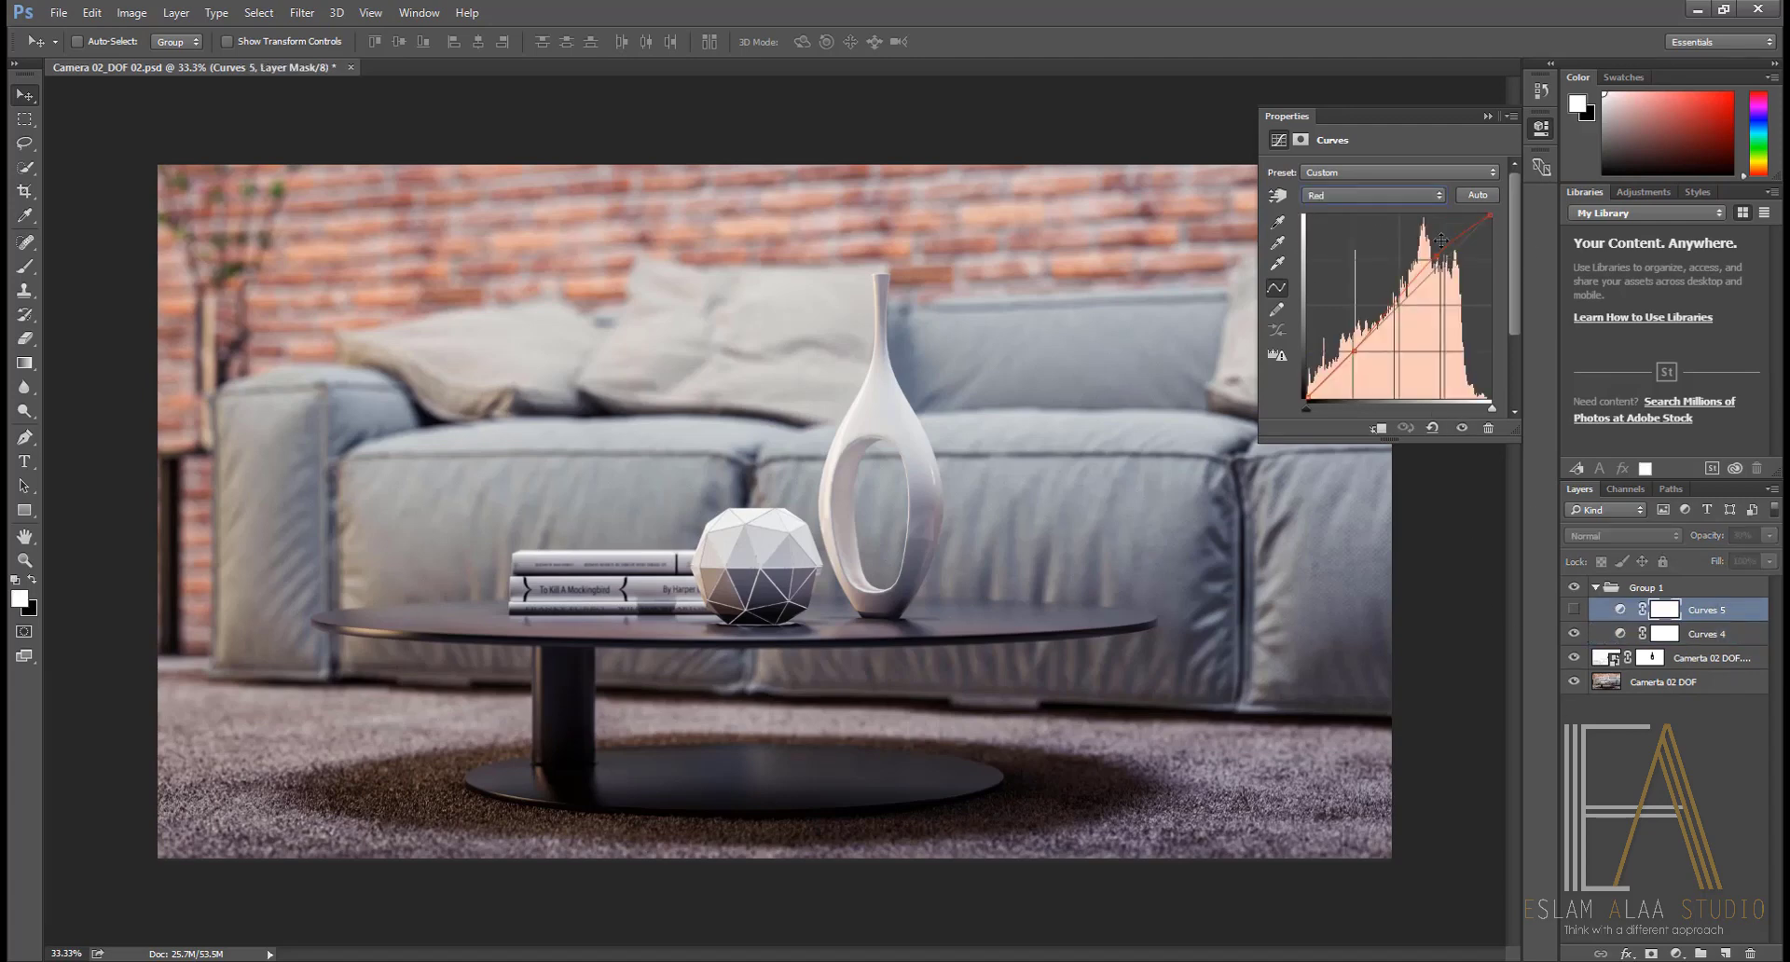
{"action": "left_click", "coordinate": [1381, 194]}
{"action": "left_click", "coordinate": [1376, 229]}
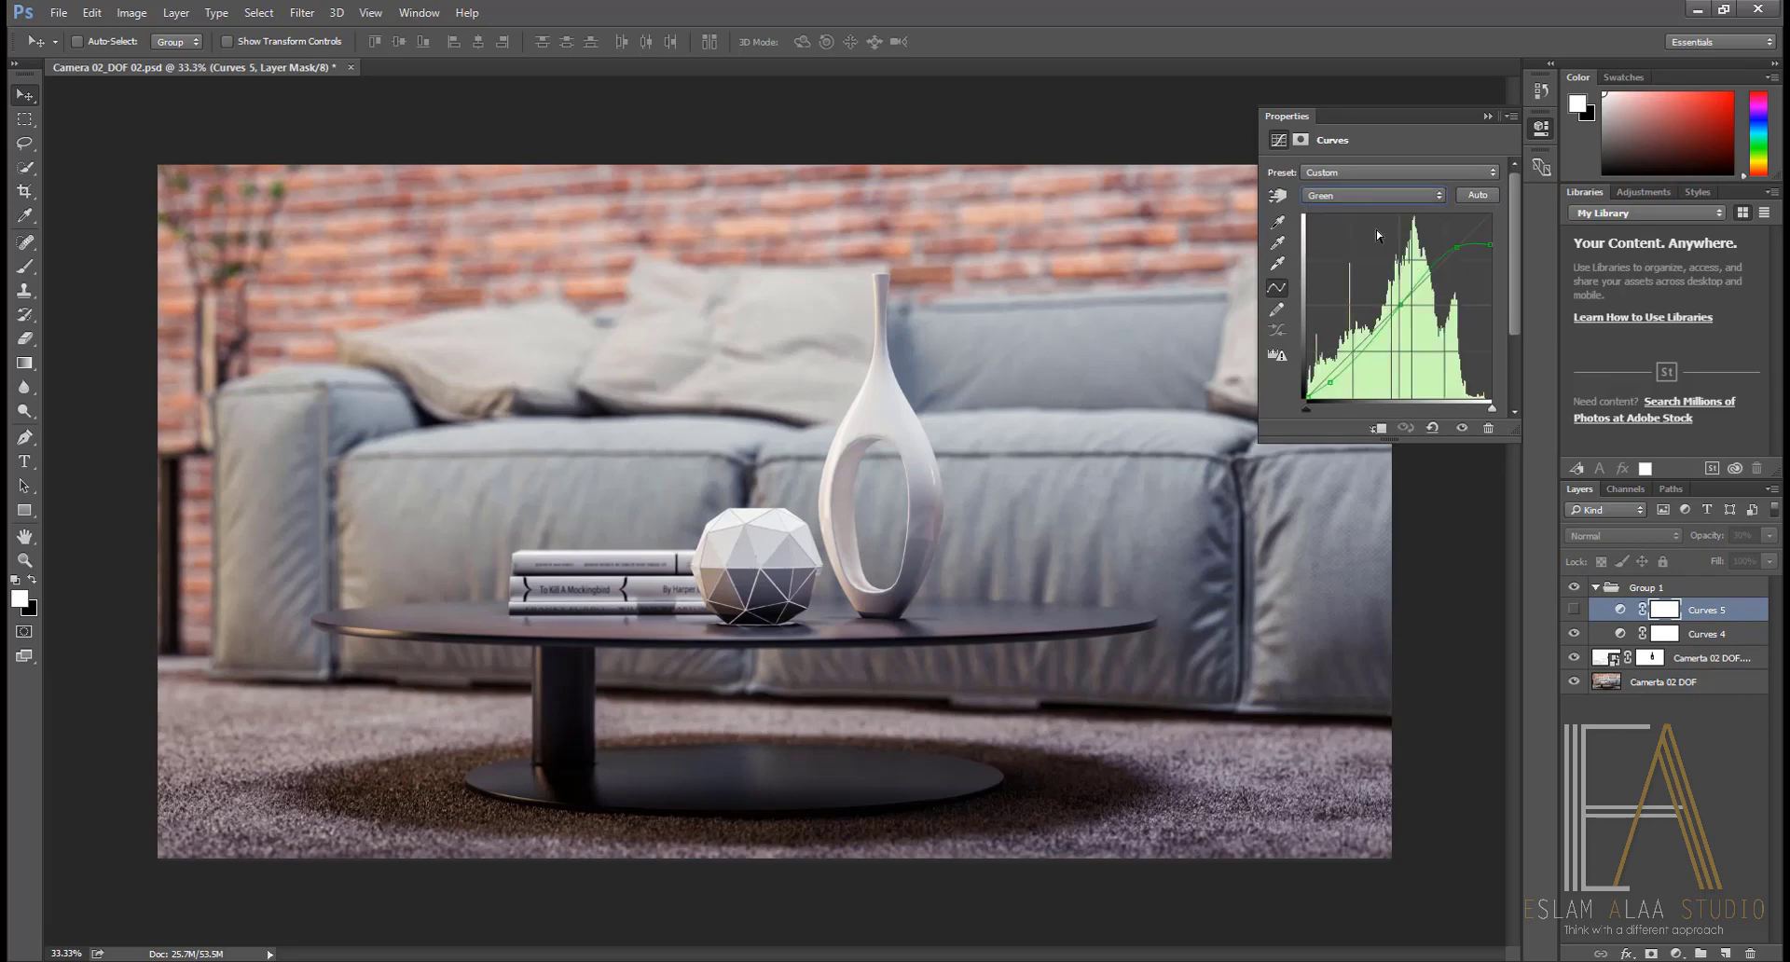
{"action": "left_click", "coordinate": [1376, 195]}
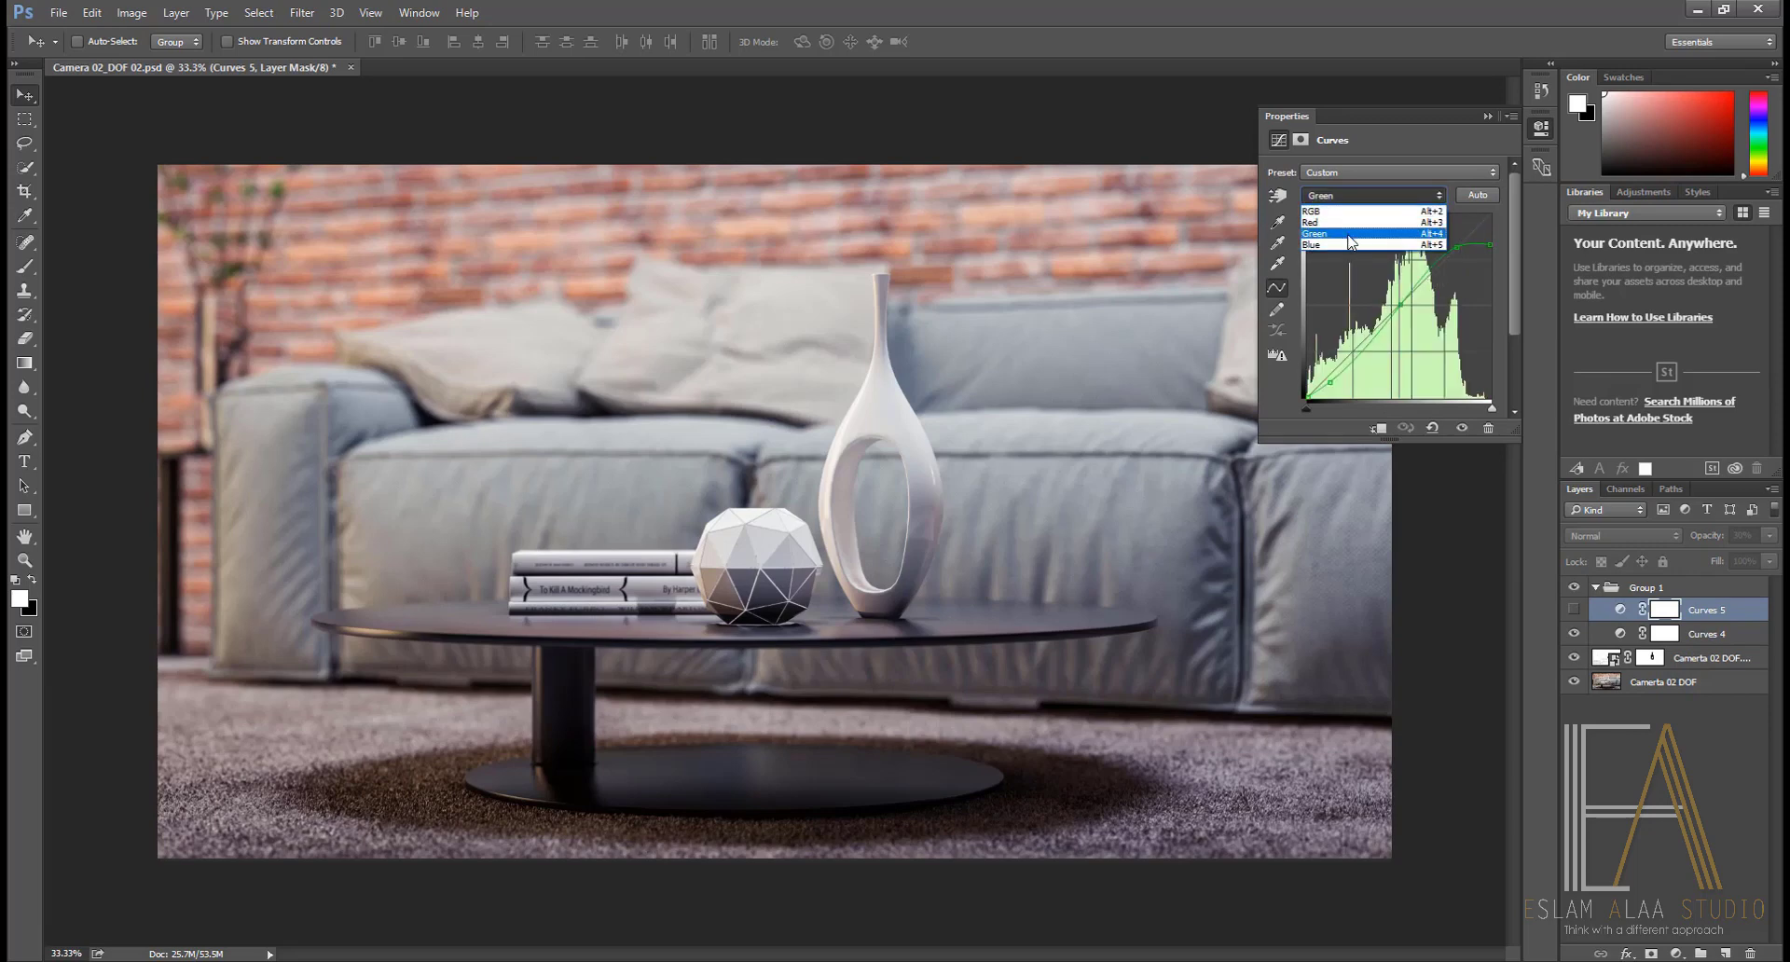
{"action": "left_click", "coordinate": [1351, 248]}
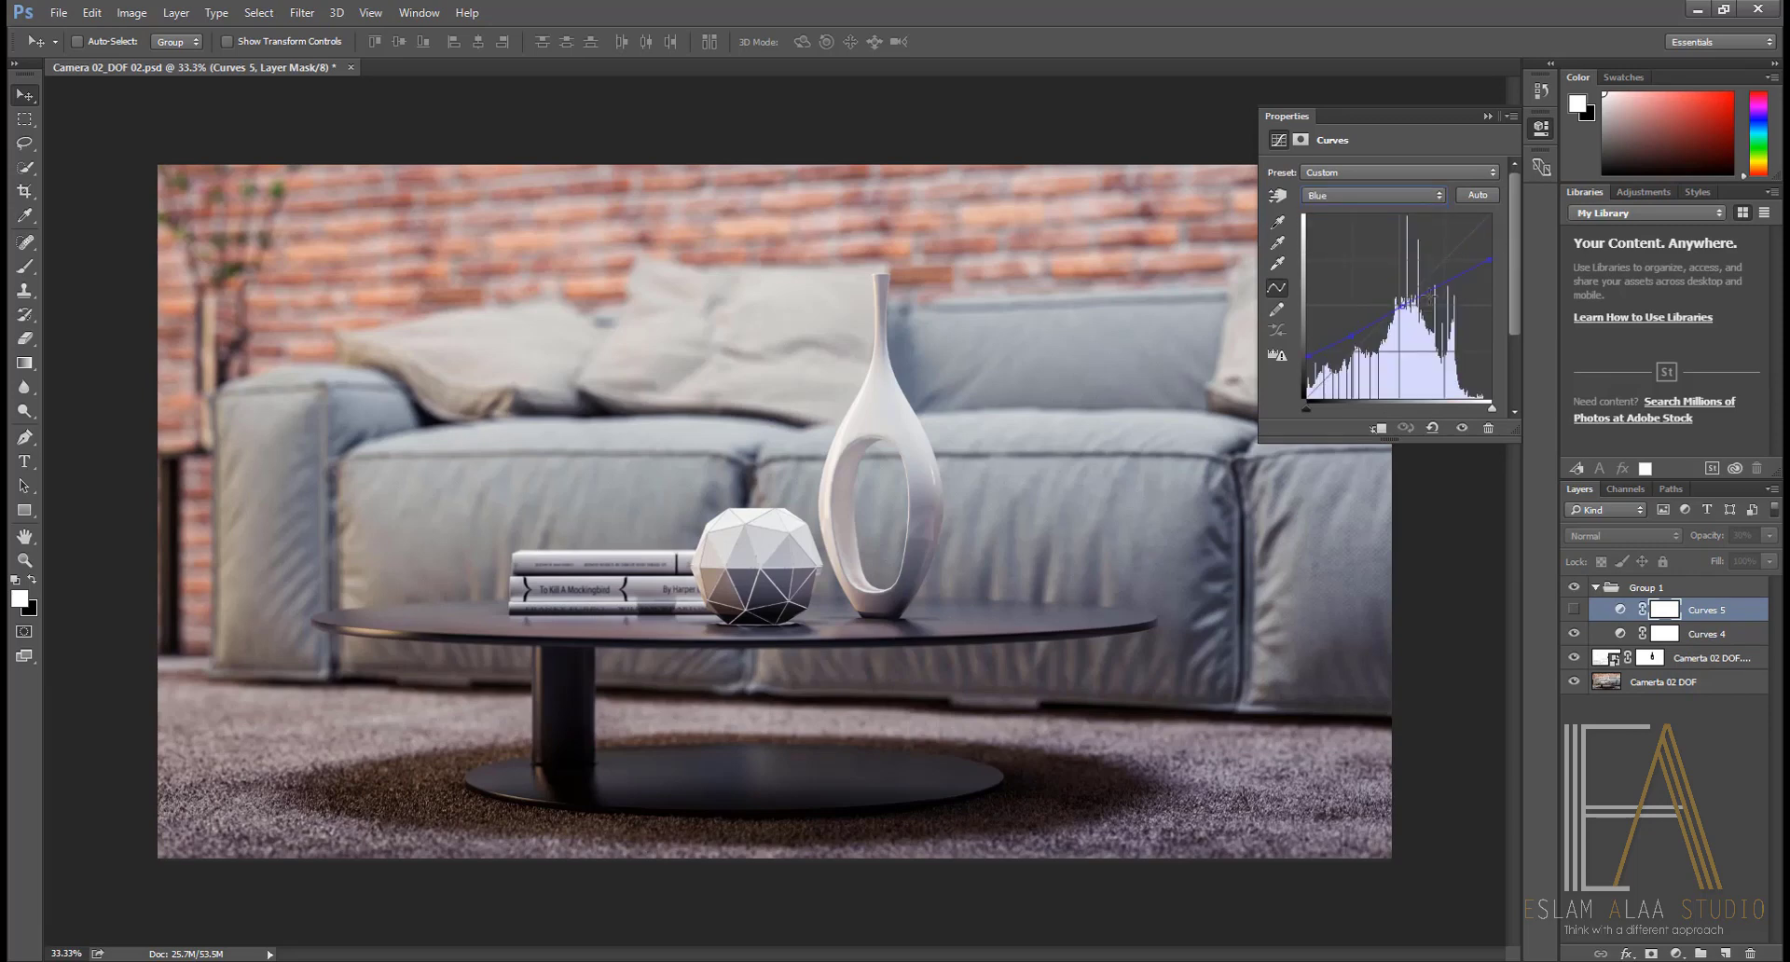
{"action": "left_click", "coordinate": [1573, 609]}
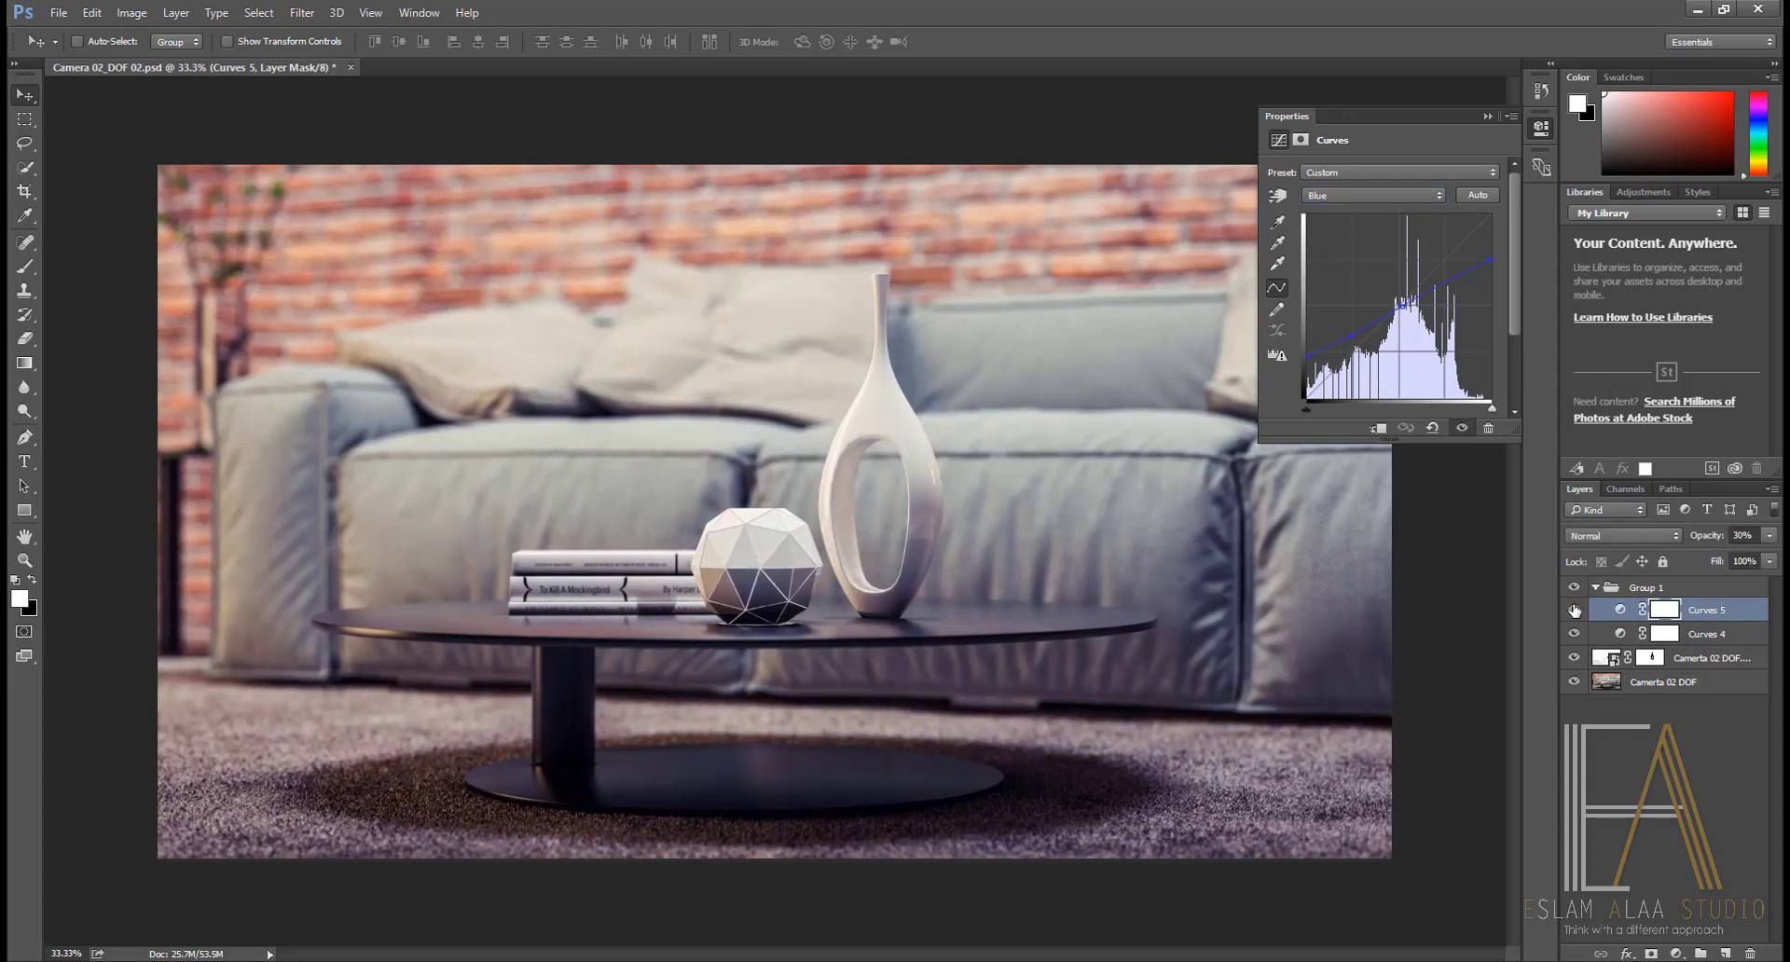
{"action": "left_click", "coordinate": [1539, 166]}
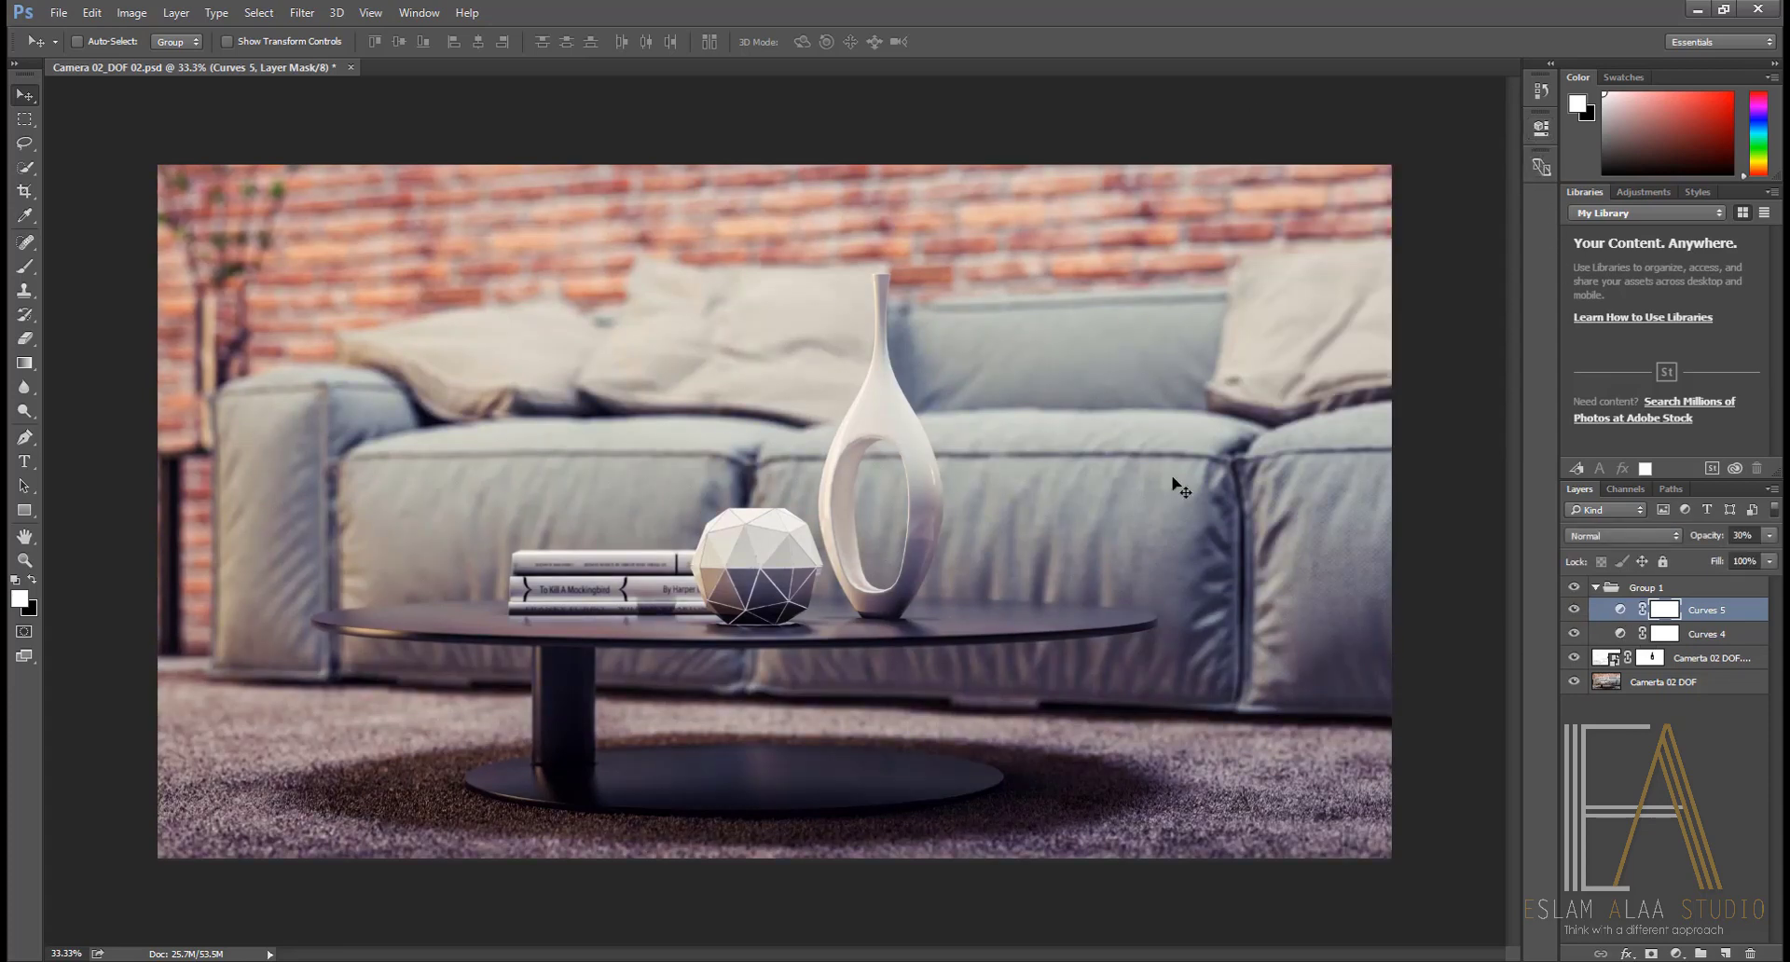
{"action": "left_click", "coordinate": [1596, 588]}
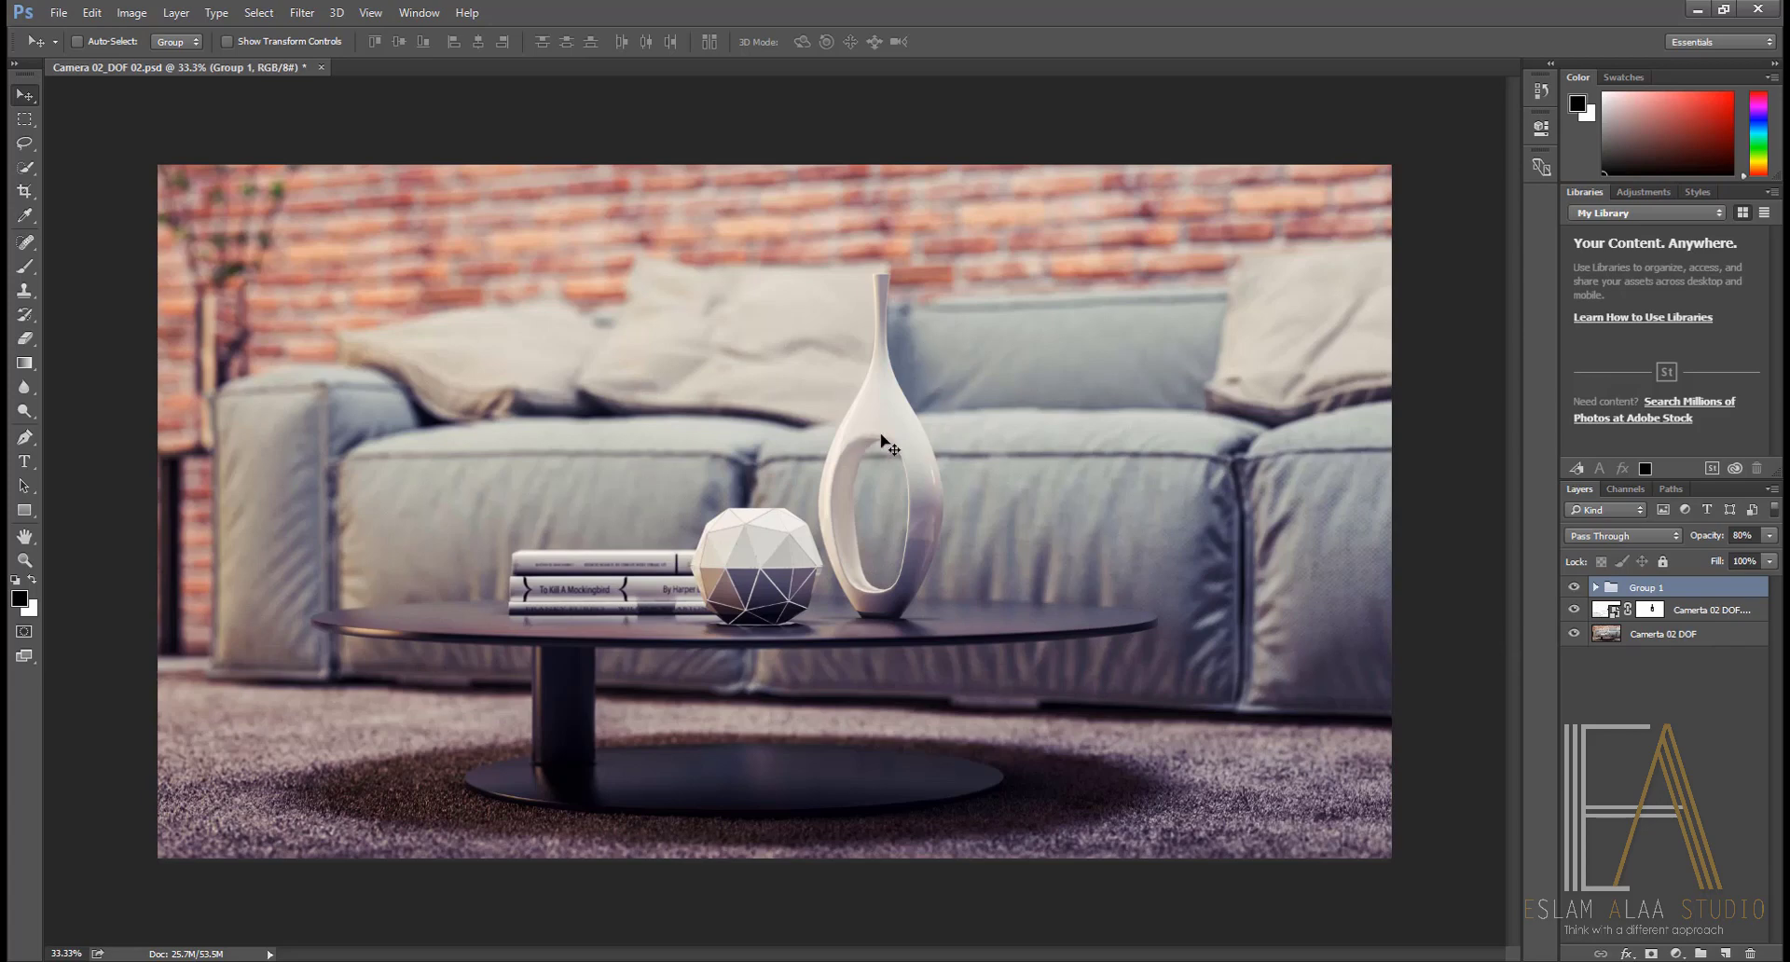
Step: Add a new layer above Group 1 and set the foreground colour to grey RGB 128, 128, 128
{"action": "left_click", "coordinate": [1726, 953]}
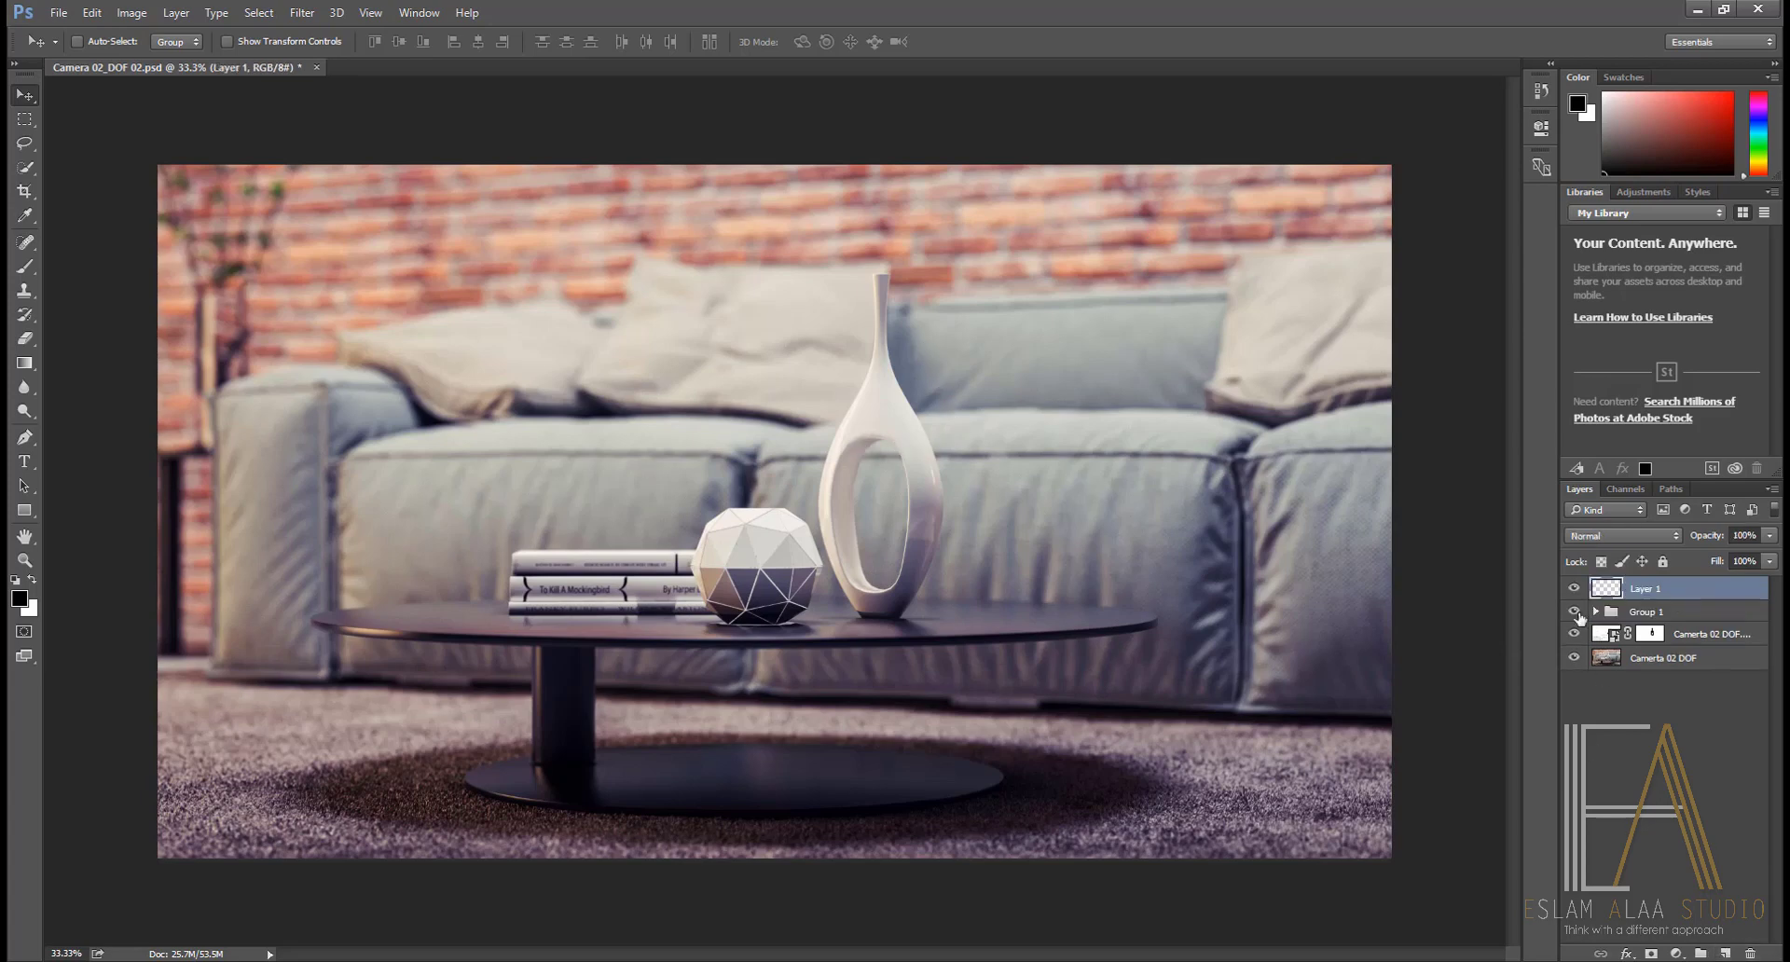
{"action": "left_click", "coordinate": [26, 601]}
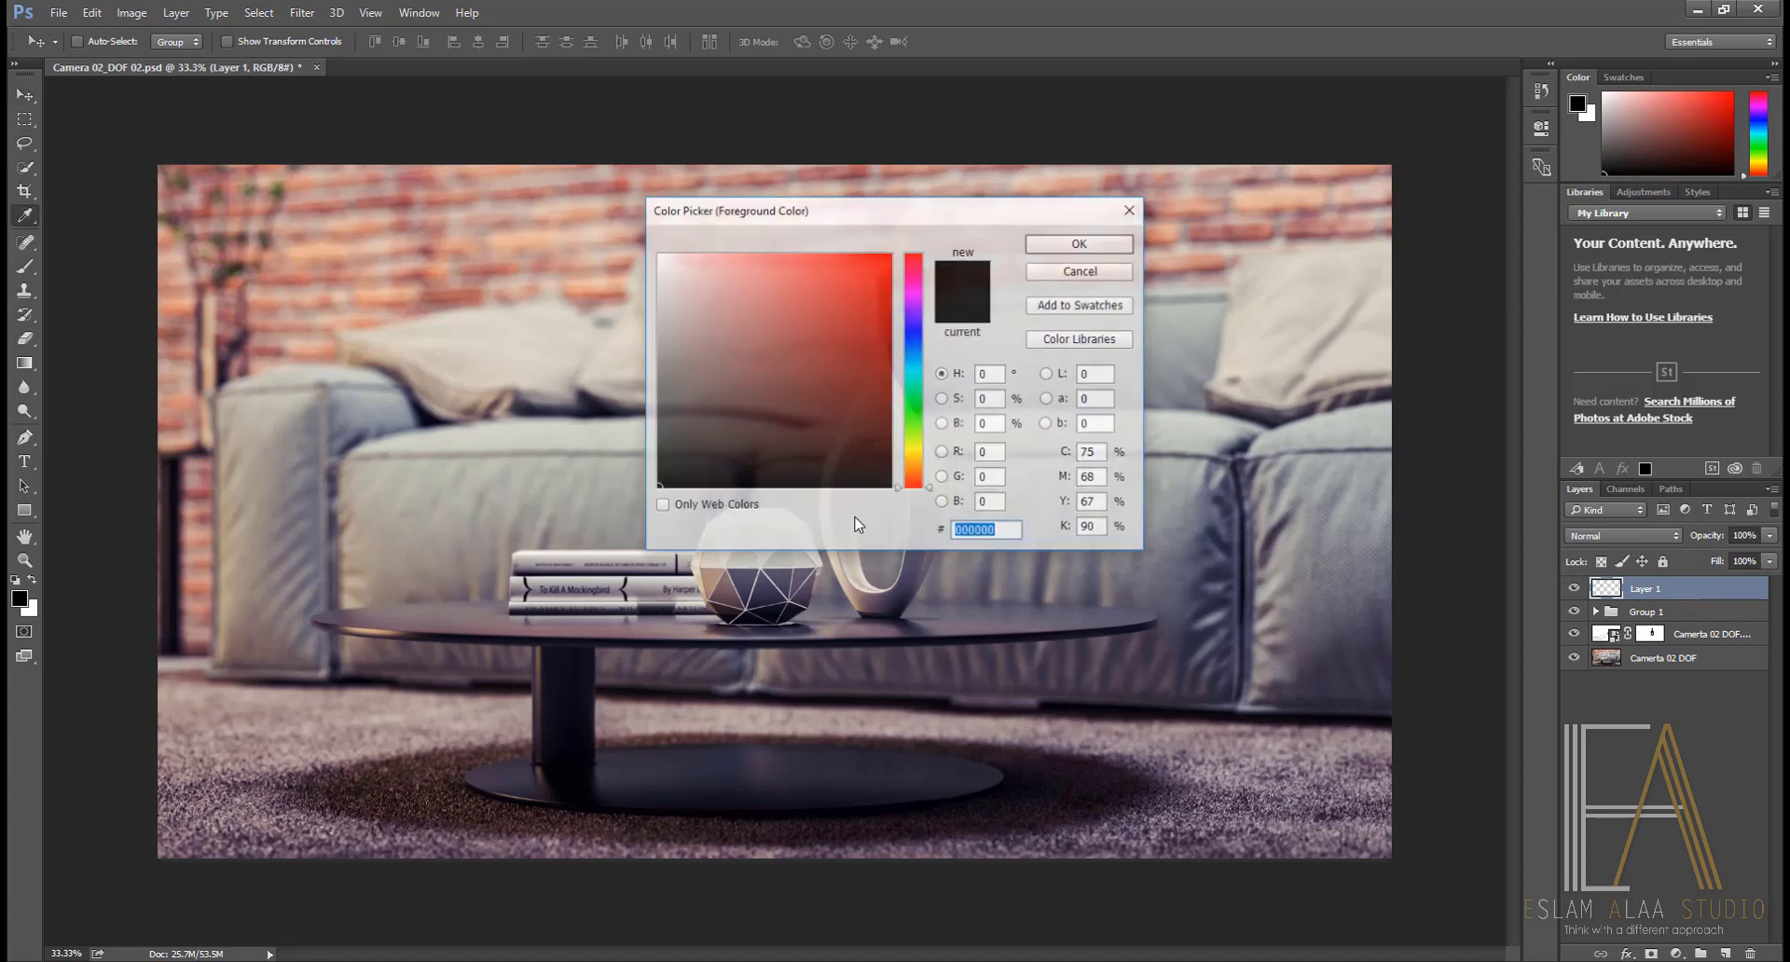
{"action": "left_click", "coordinate": [987, 452]}
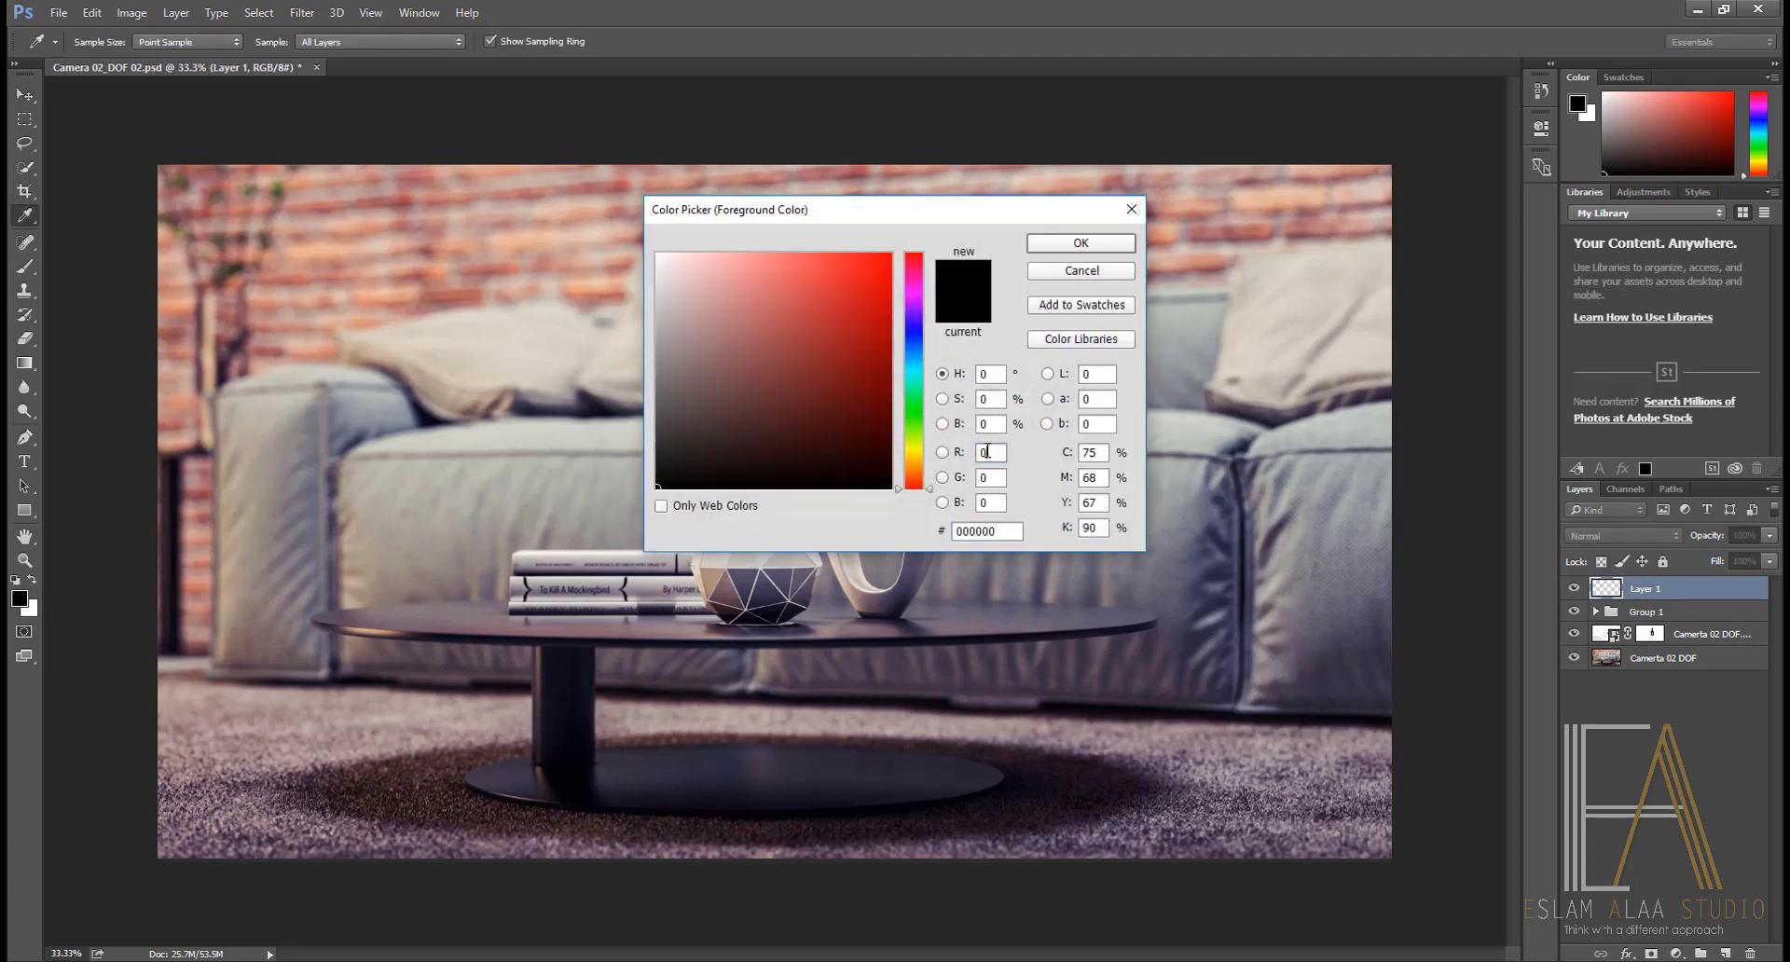
{"action": "type", "text": "128"}
{"action": "key", "text": "Tab"}
{"action": "type", "text": "128"}
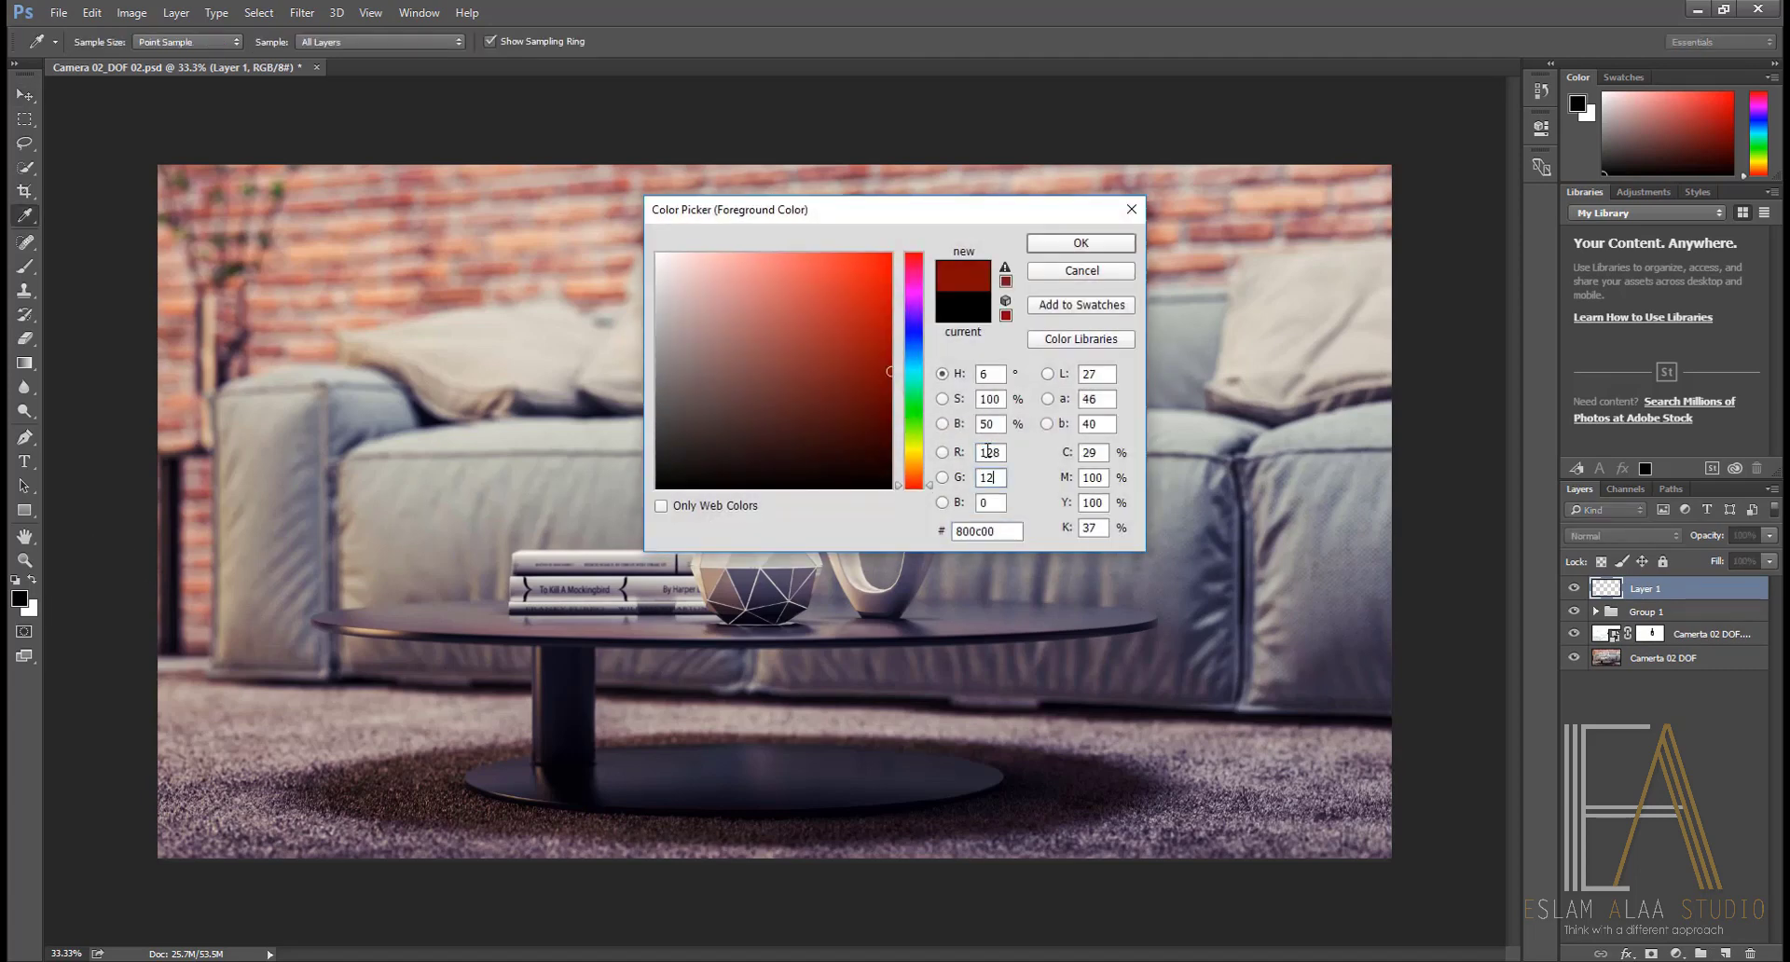
{"action": "key", "text": "Tab"}
{"action": "type", "text": "128"}
{"action": "key", "text": "Return"}
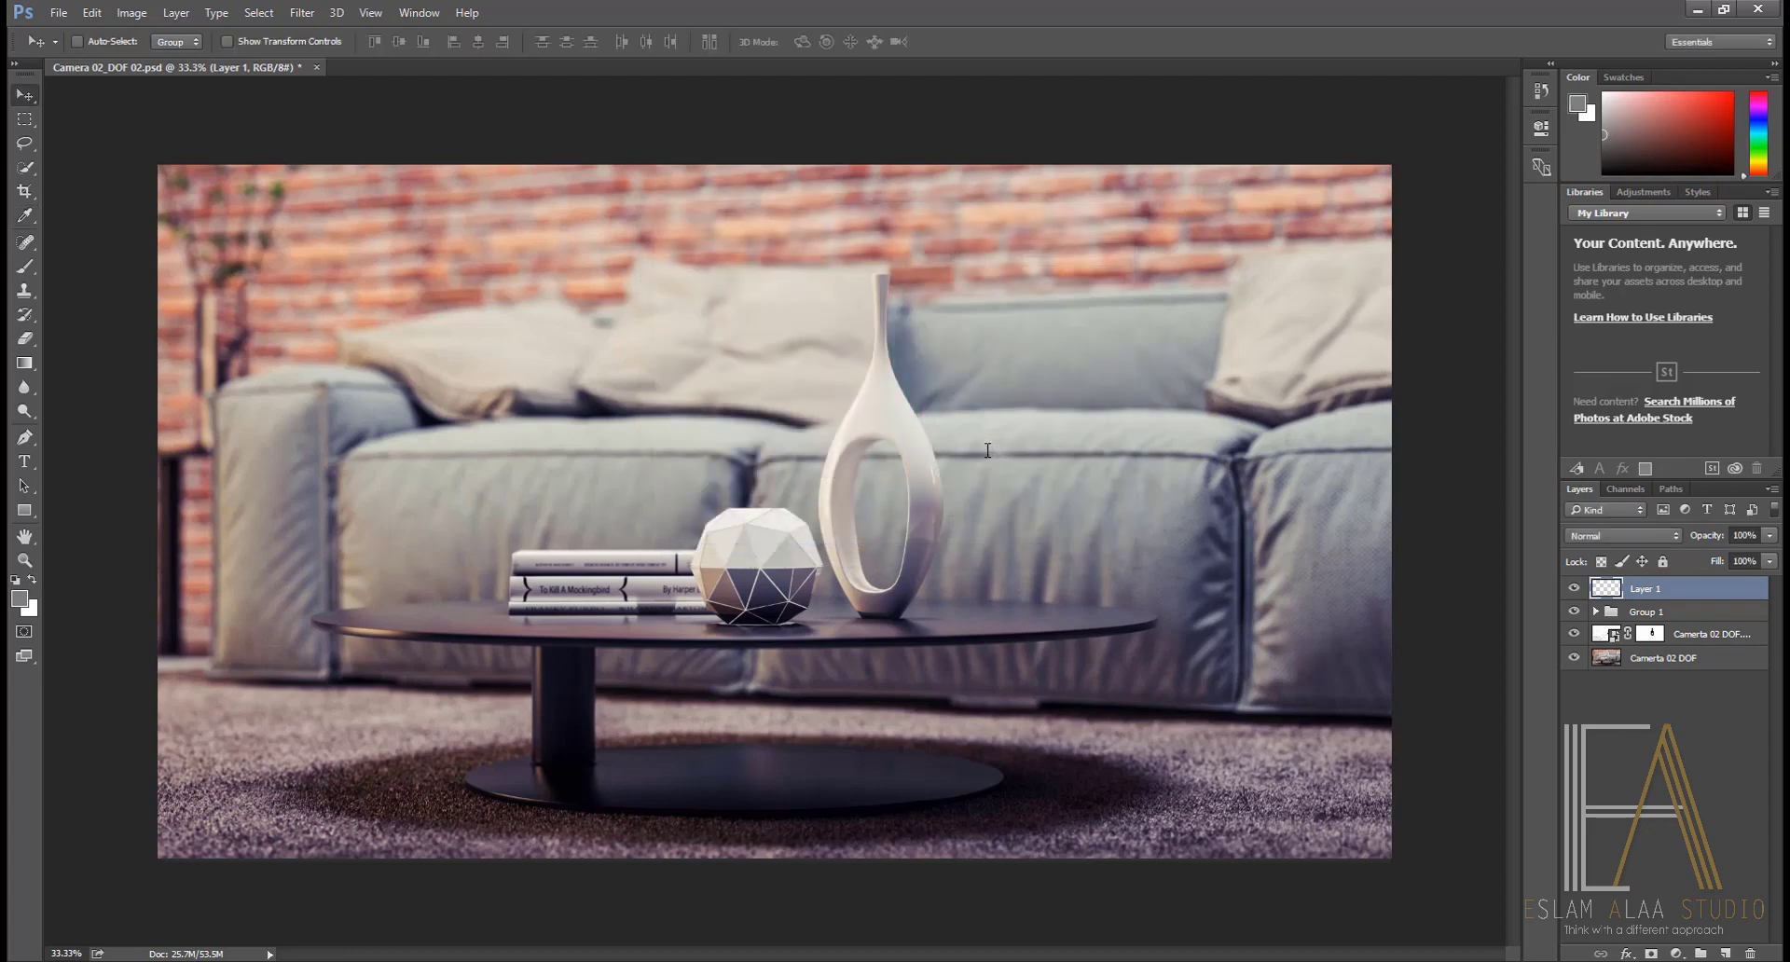
Step: Fill Layer 1 with the grey and reset the foreground colour to black
{"action": "key", "text": "alt+BackSpace"}
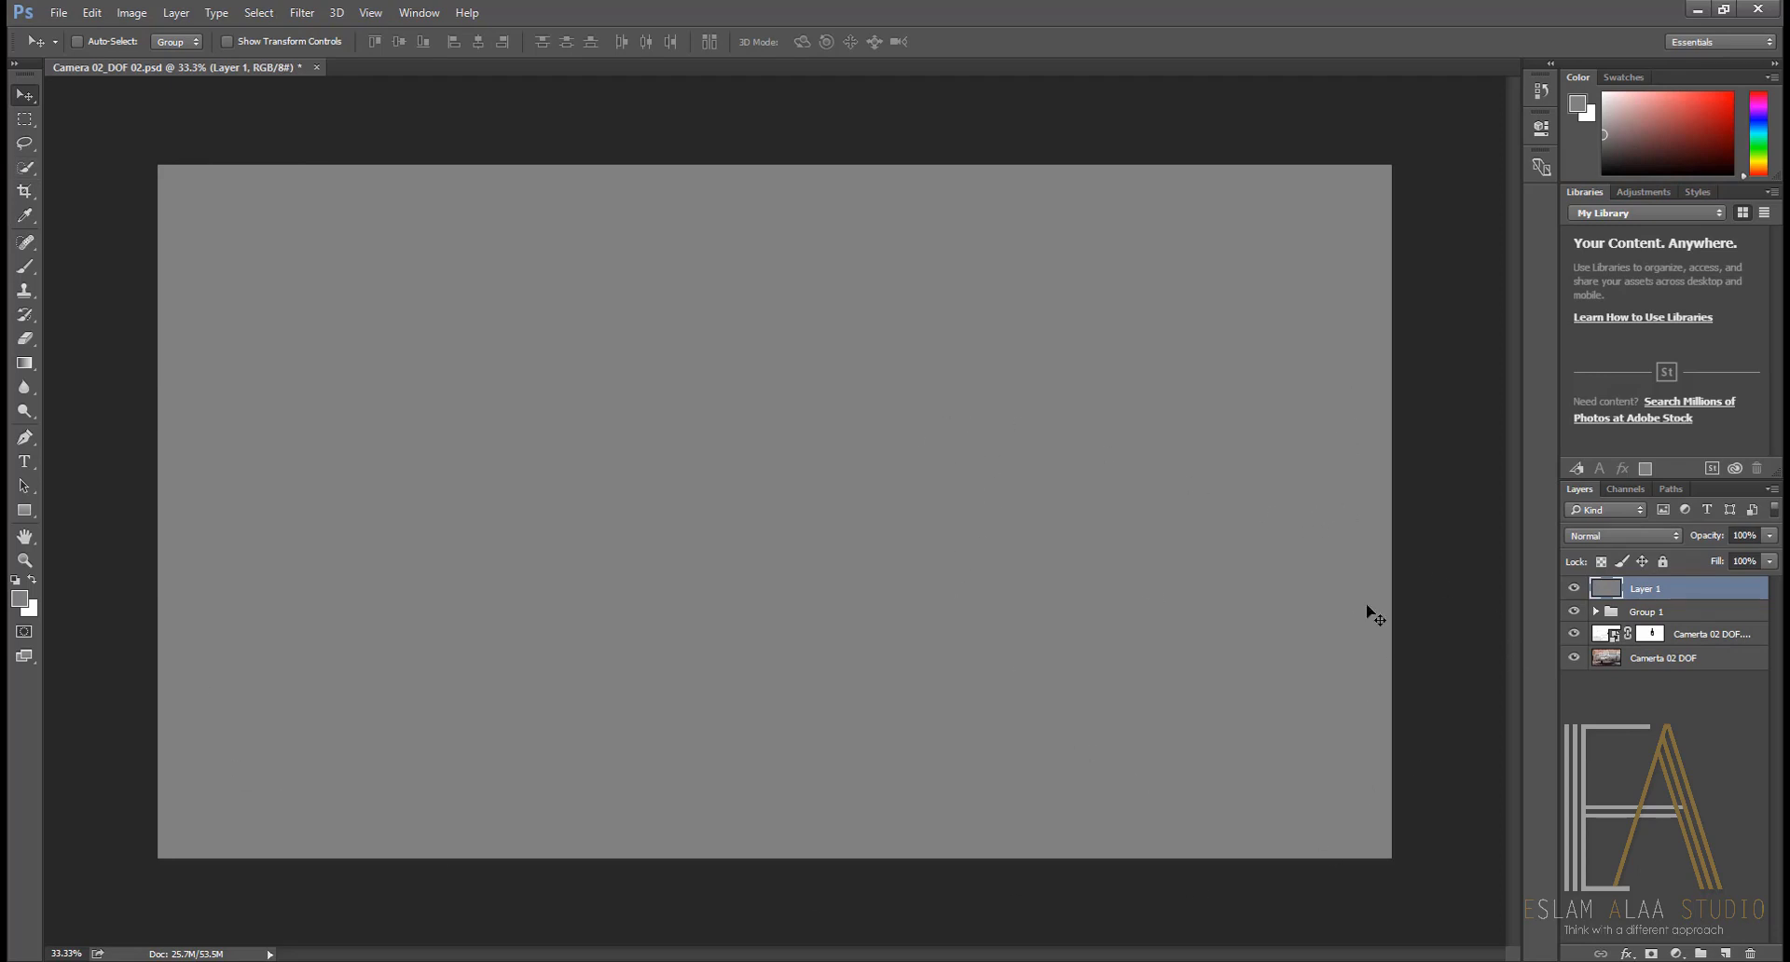
{"action": "key", "text": "d"}
{"action": "left_click", "coordinate": [20, 598]}
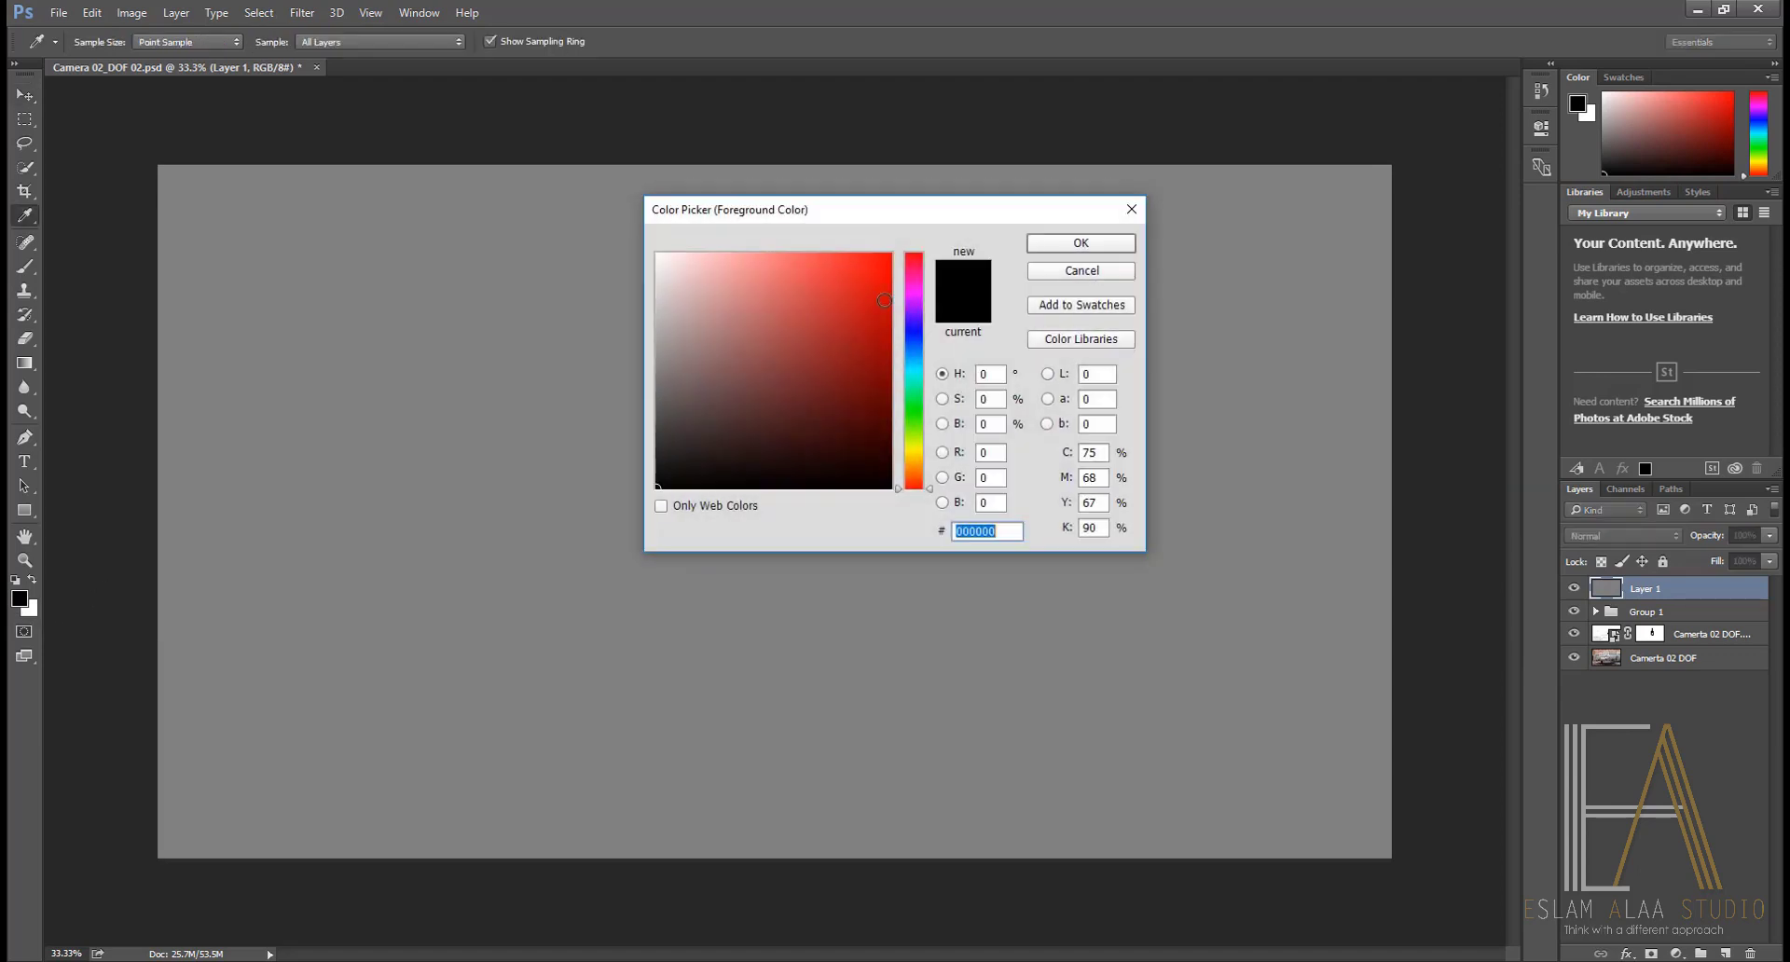
Step: Set up a black brush with 0% hardness, trying and undoing a test stroke
{"action": "left_click", "coordinate": [1039, 244]}
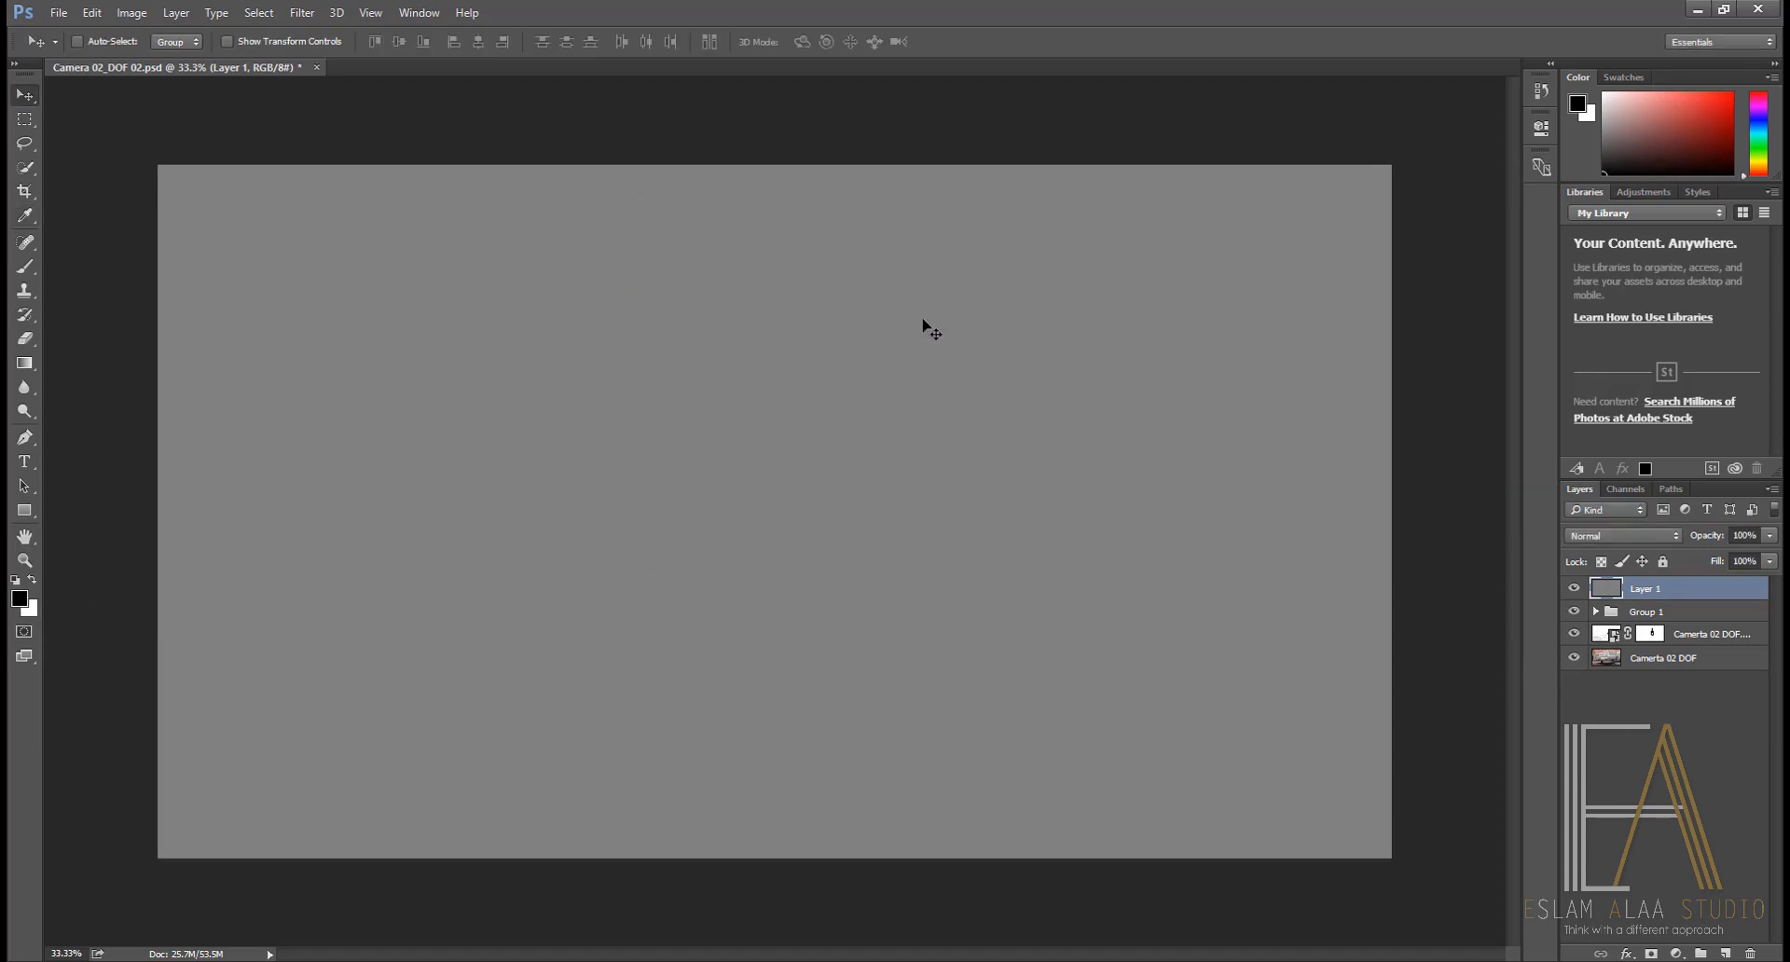
{"action": "key", "text": "b"}
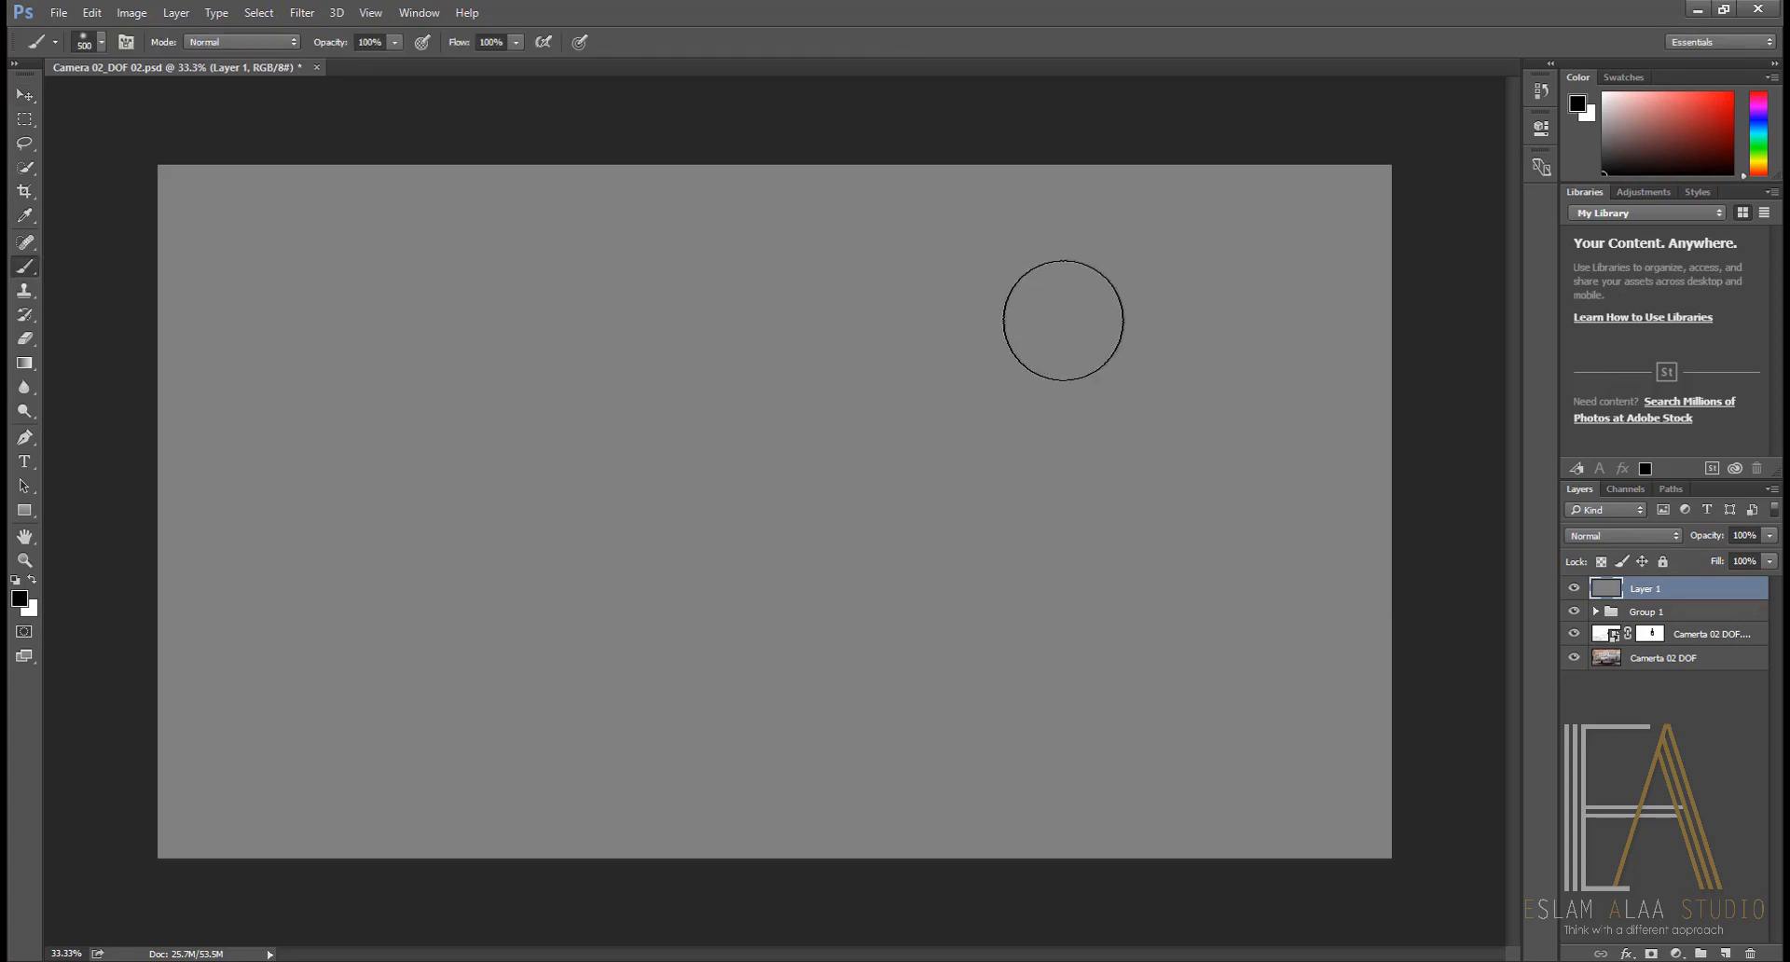
{"action": "right_click", "coordinate": [1062, 322]}
{"action": "left_click", "coordinate": [1162, 405]}
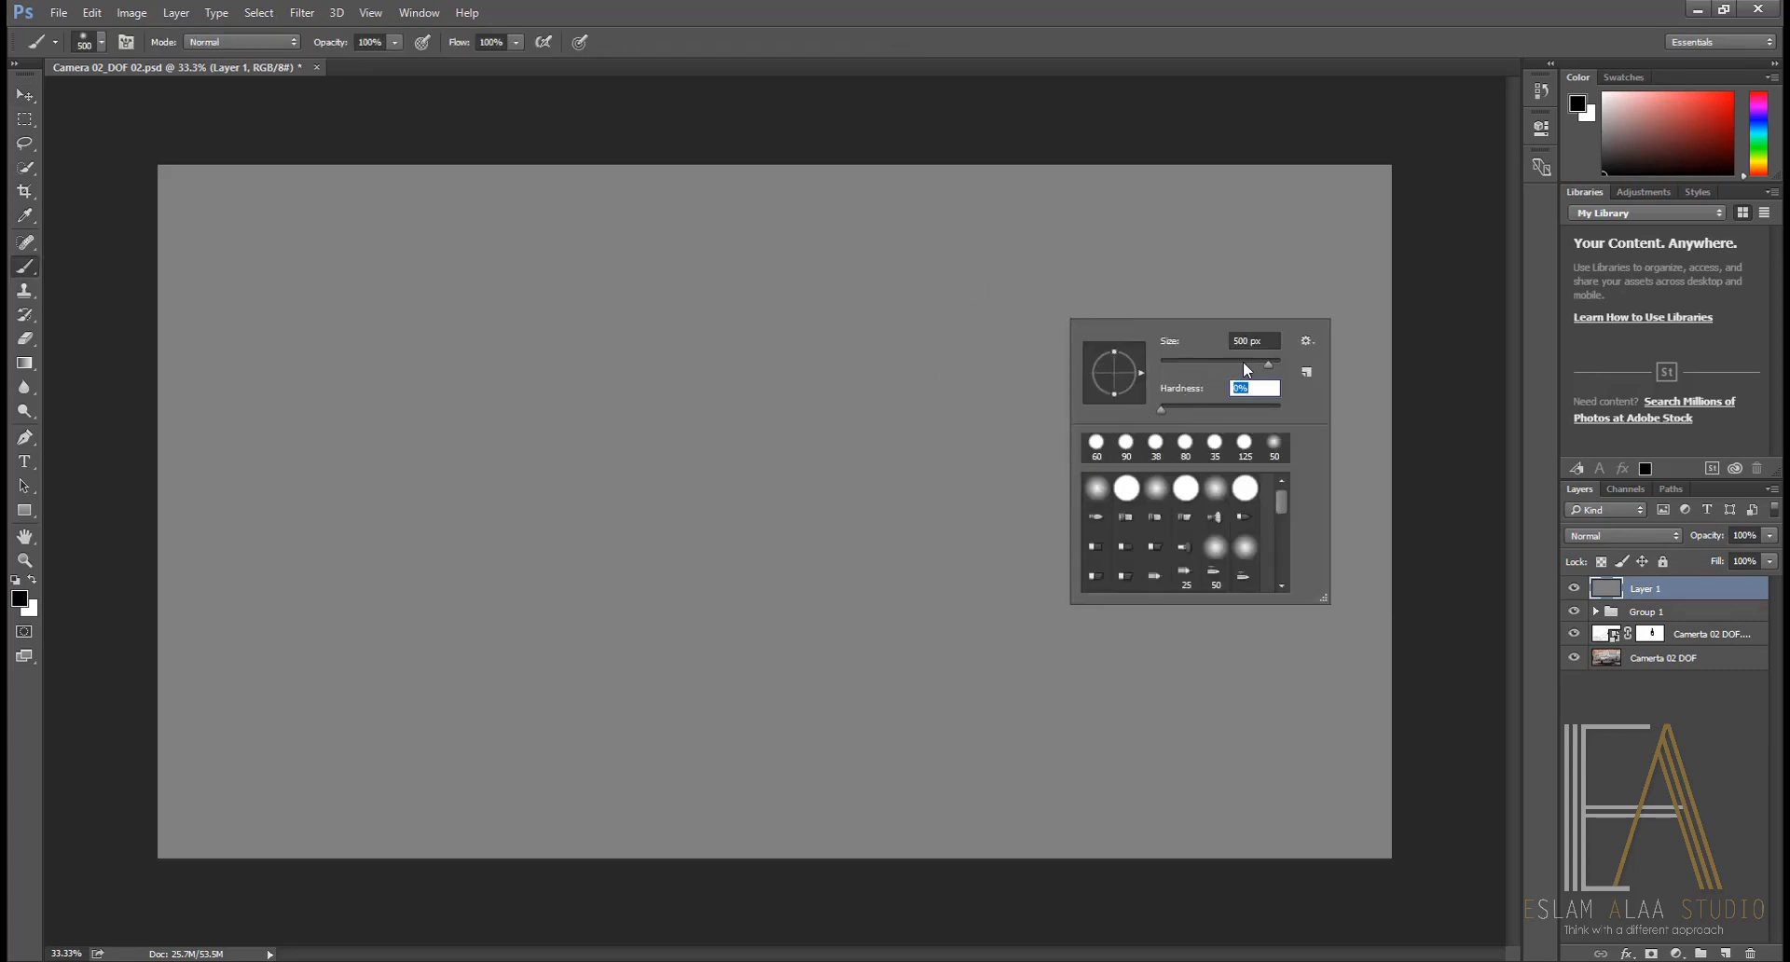
{"action": "left_click", "coordinate": [1398, 100]}
{"action": "mouse_move", "coordinate": [1294, 112]}
{"action": "left_mouse_down"}
{"action": "mouse_move", "coordinate": [1395, 161]}
{"action": "mouse_move", "coordinate": [1290, 159]}
{"action": "mouse_move", "coordinate": [1382, 232]}
{"action": "left_mouse_up"}
{"action": "key", "text": "ctrl+z"}
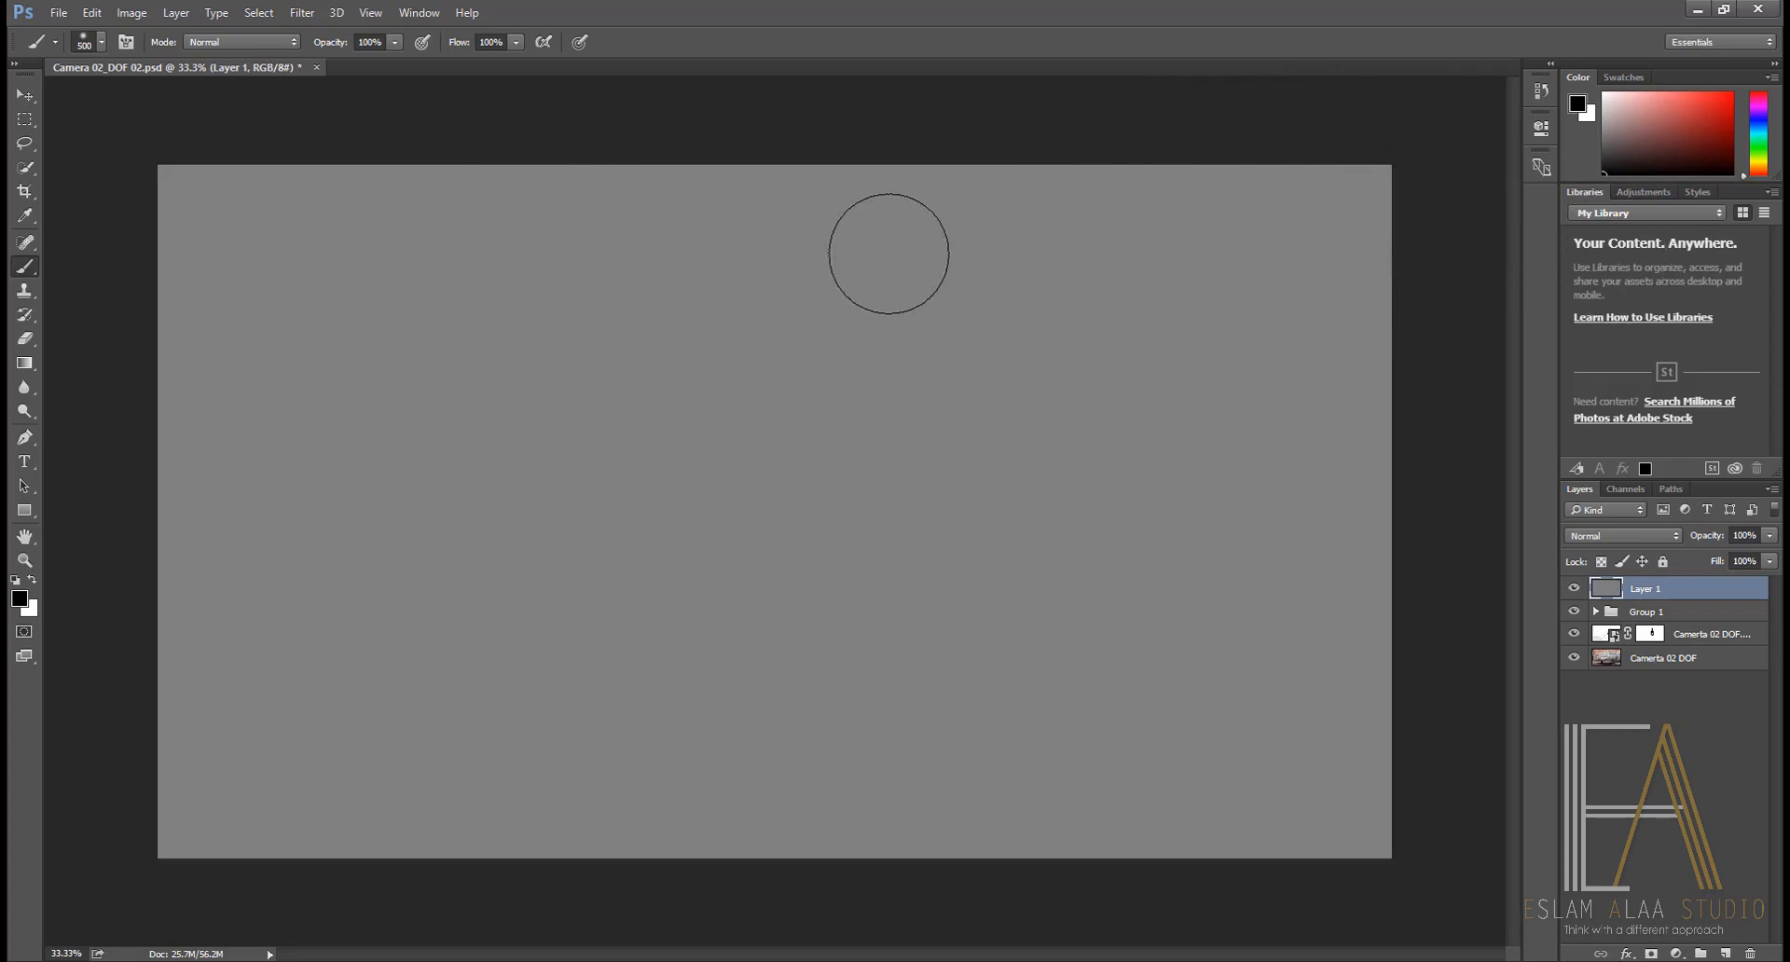
Step: With a larger brush at 62% opacity, paint soft black along all edges of the grey layer
{"action": "scroll", "coordinate": [888, 253], "scroll_direction": "down", "scroll_amount": 3, "text": "alt"}
{"action": "key", "text": "bracketright"}
{"action": "key", "text": "bracketright"}
{"action": "key", "text": "bracketright"}
{"action": "left_click_drag", "start_coordinate": [1190, 287], "coordinate": [599, 212]}
{"action": "key", "text": "ctrl+z"}
{"action": "left_click_drag", "start_coordinate": [335, 42], "coordinate": [321, 48]}
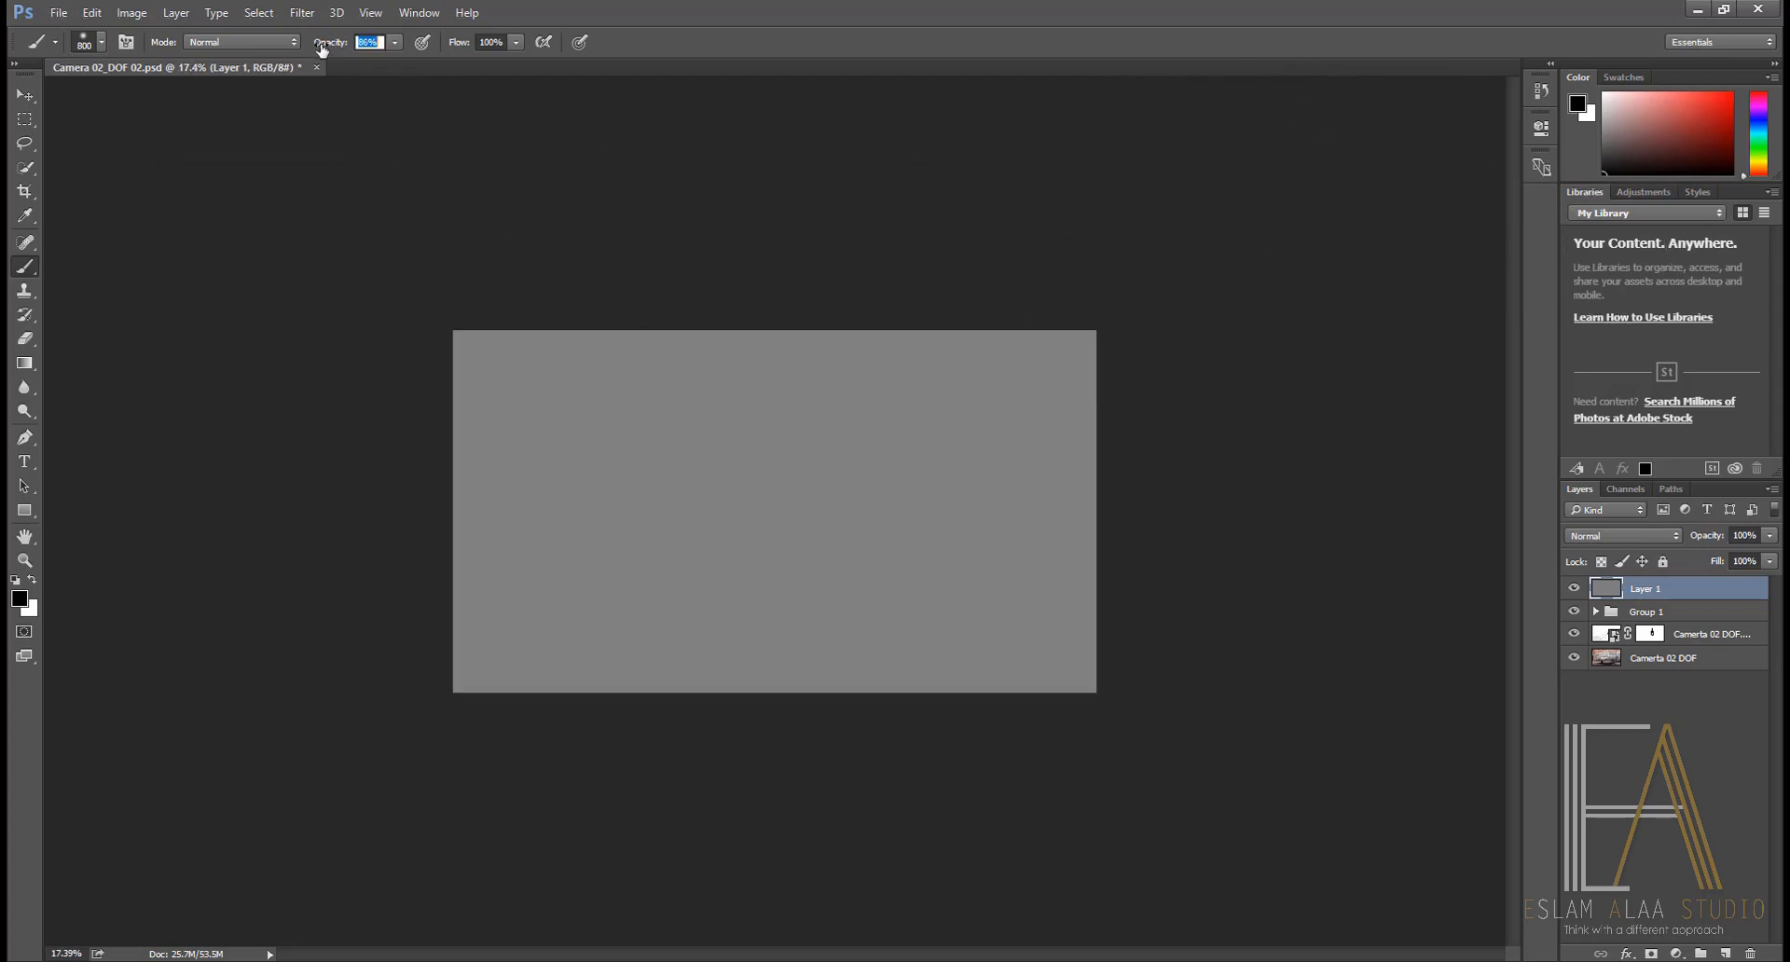
{"action": "left_click_drag", "start_coordinate": [987, 313], "coordinate": [485, 298]}
{"action": "key", "text": "ctrl+z"}
{"action": "key", "text": "6"}
{"action": "key", "text": "2"}
{"action": "mouse_move", "coordinate": [1032, 332]}
{"action": "left_mouse_down"}
{"action": "mouse_move", "coordinate": [440, 412]}
{"action": "mouse_move", "coordinate": [1290, 650]}
{"action": "mouse_move", "coordinate": [559, 248]}
{"action": "mouse_move", "coordinate": [403, 447]}
{"action": "mouse_move", "coordinate": [484, 707]}
{"action": "mouse_move", "coordinate": [1247, 713]}
{"action": "mouse_move", "coordinate": [930, 687]}
{"action": "left_mouse_up"}
{"action": "left_click_drag", "start_coordinate": [340, 42], "coordinate": [324, 54]}
{"action": "mouse_move", "coordinate": [839, 400]}
{"action": "left_mouse_down"}
{"action": "mouse_move", "coordinate": [1023, 398]}
{"action": "mouse_move", "coordinate": [388, 380]}
{"action": "mouse_move", "coordinate": [464, 392]}
{"action": "mouse_move", "coordinate": [871, 723]}
{"action": "left_mouse_up"}
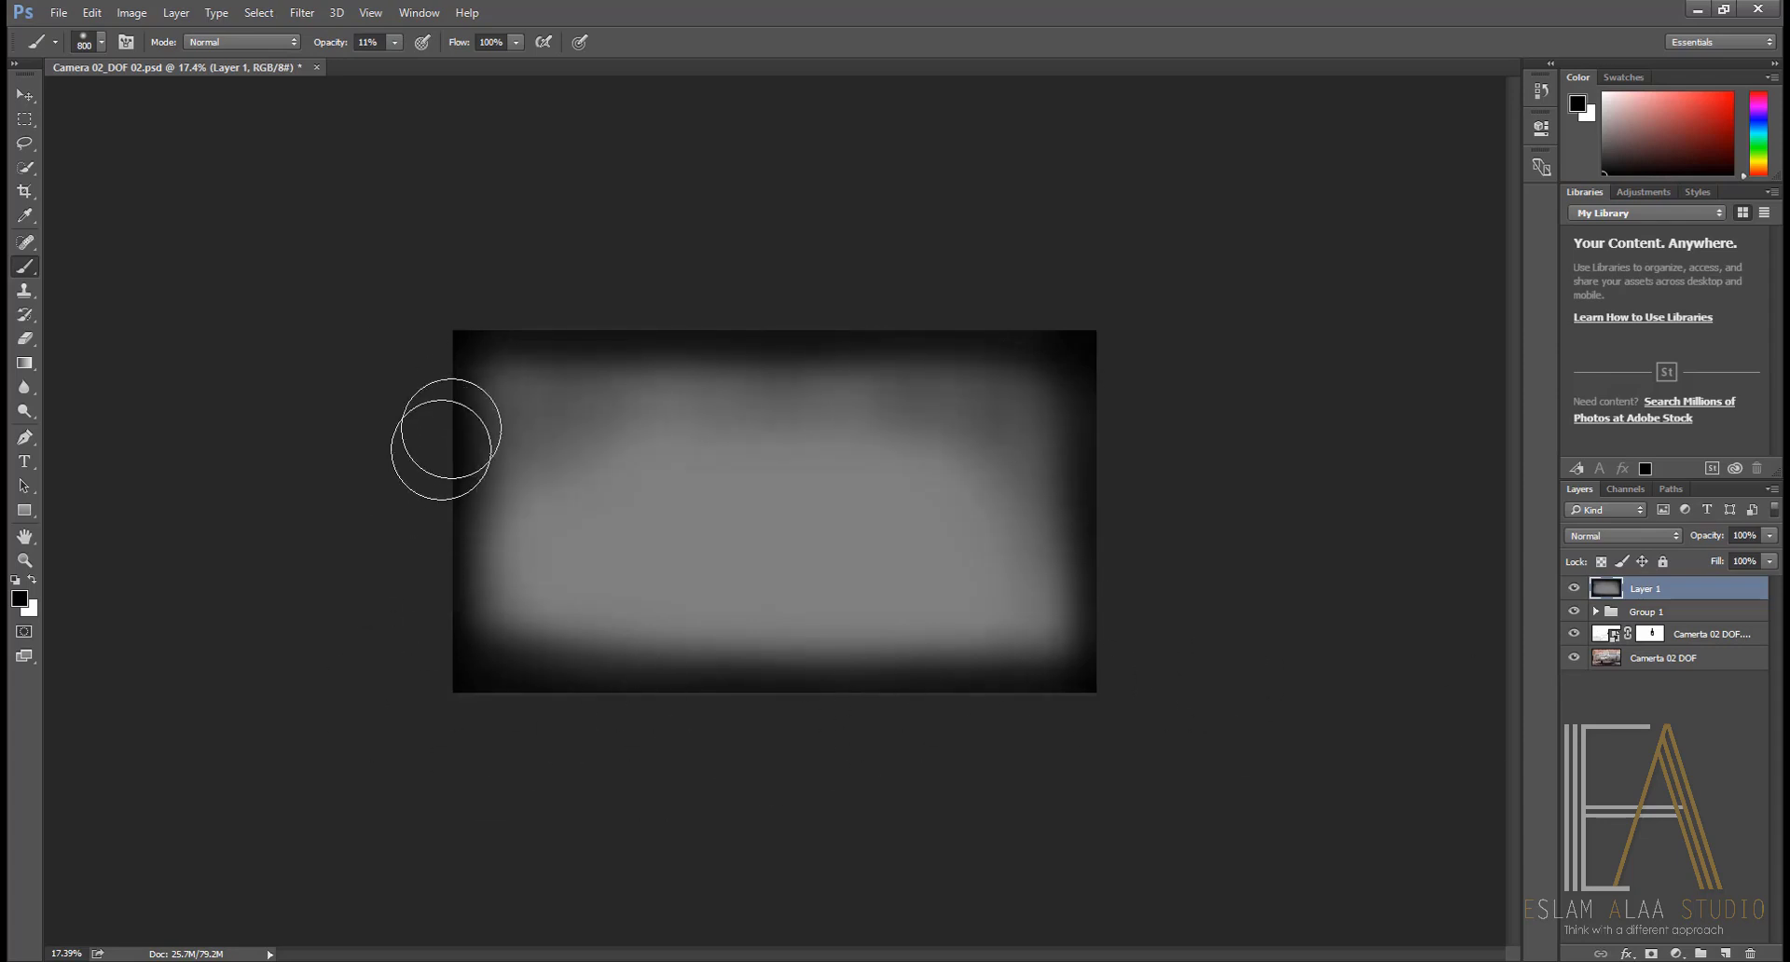
{"action": "mouse_move", "coordinate": [447, 438]}
{"action": "left_mouse_down"}
{"action": "mouse_move", "coordinate": [480, 679]}
{"action": "mouse_move", "coordinate": [547, 651]}
{"action": "left_mouse_up"}
Step: Set Layer 1's blend mode to Overlay and compare the image with and without it
{"action": "key", "text": "v"}
{"action": "scroll", "coordinate": [1301, 589], "scroll_direction": "up", "scroll_amount": 3, "text": "alt"}
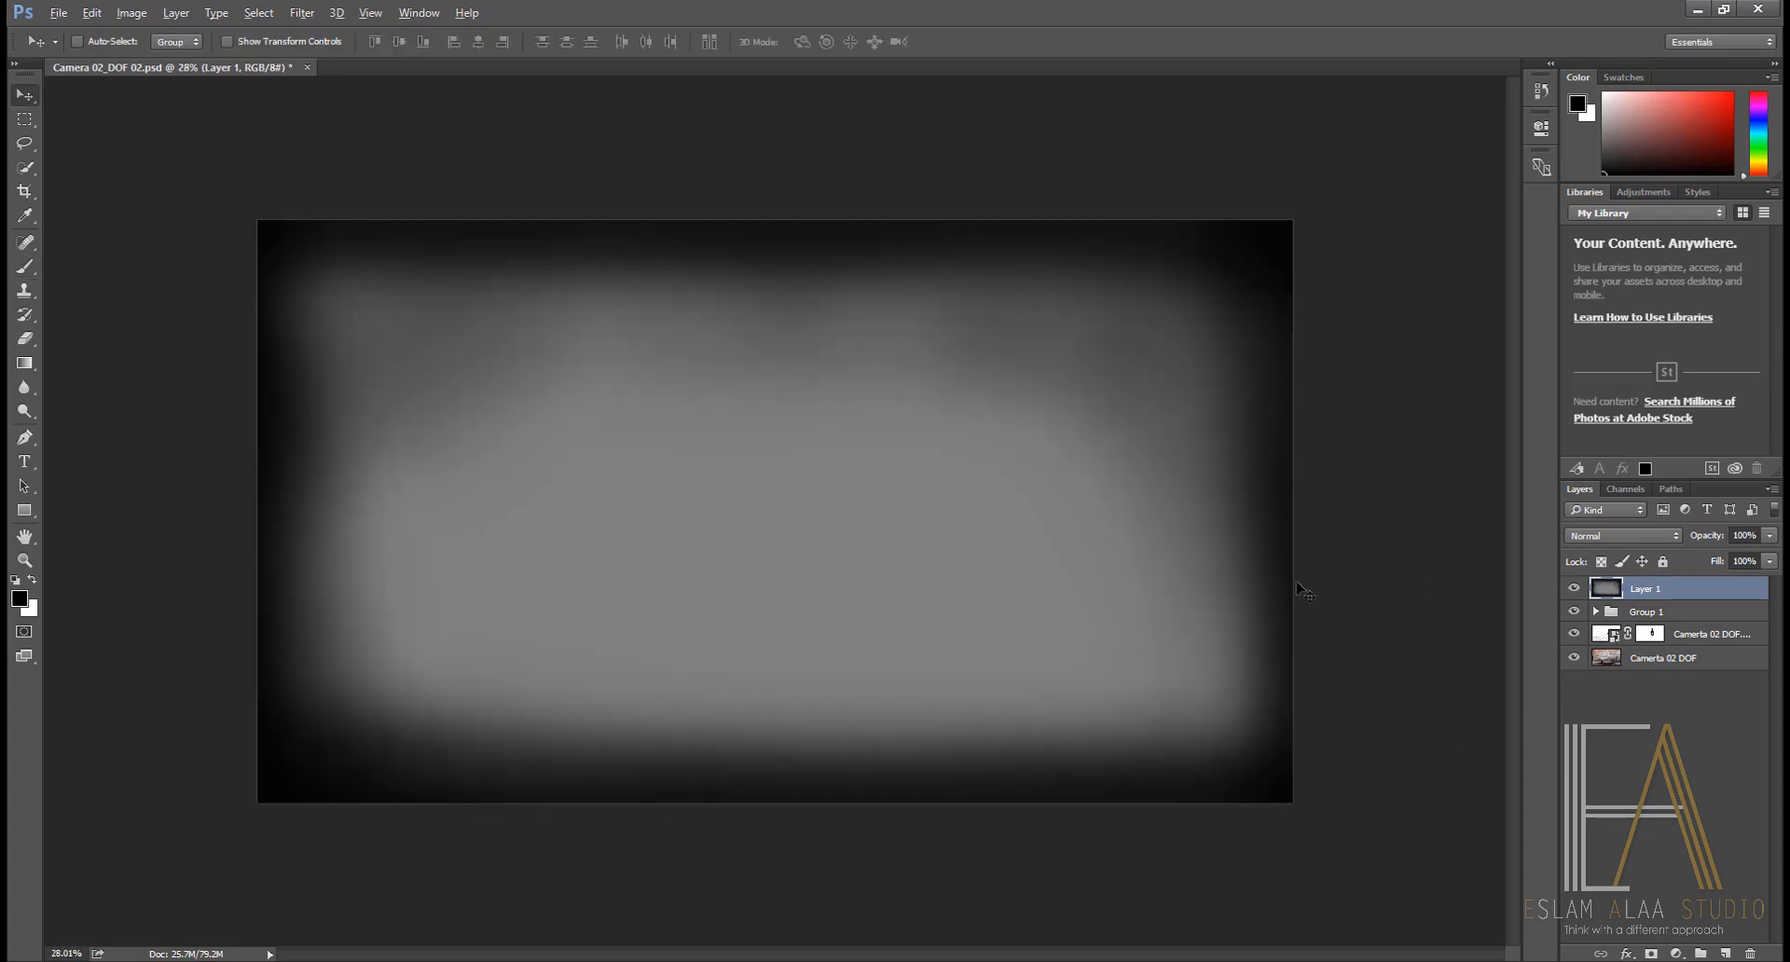
{"action": "left_click", "coordinate": [1641, 536]}
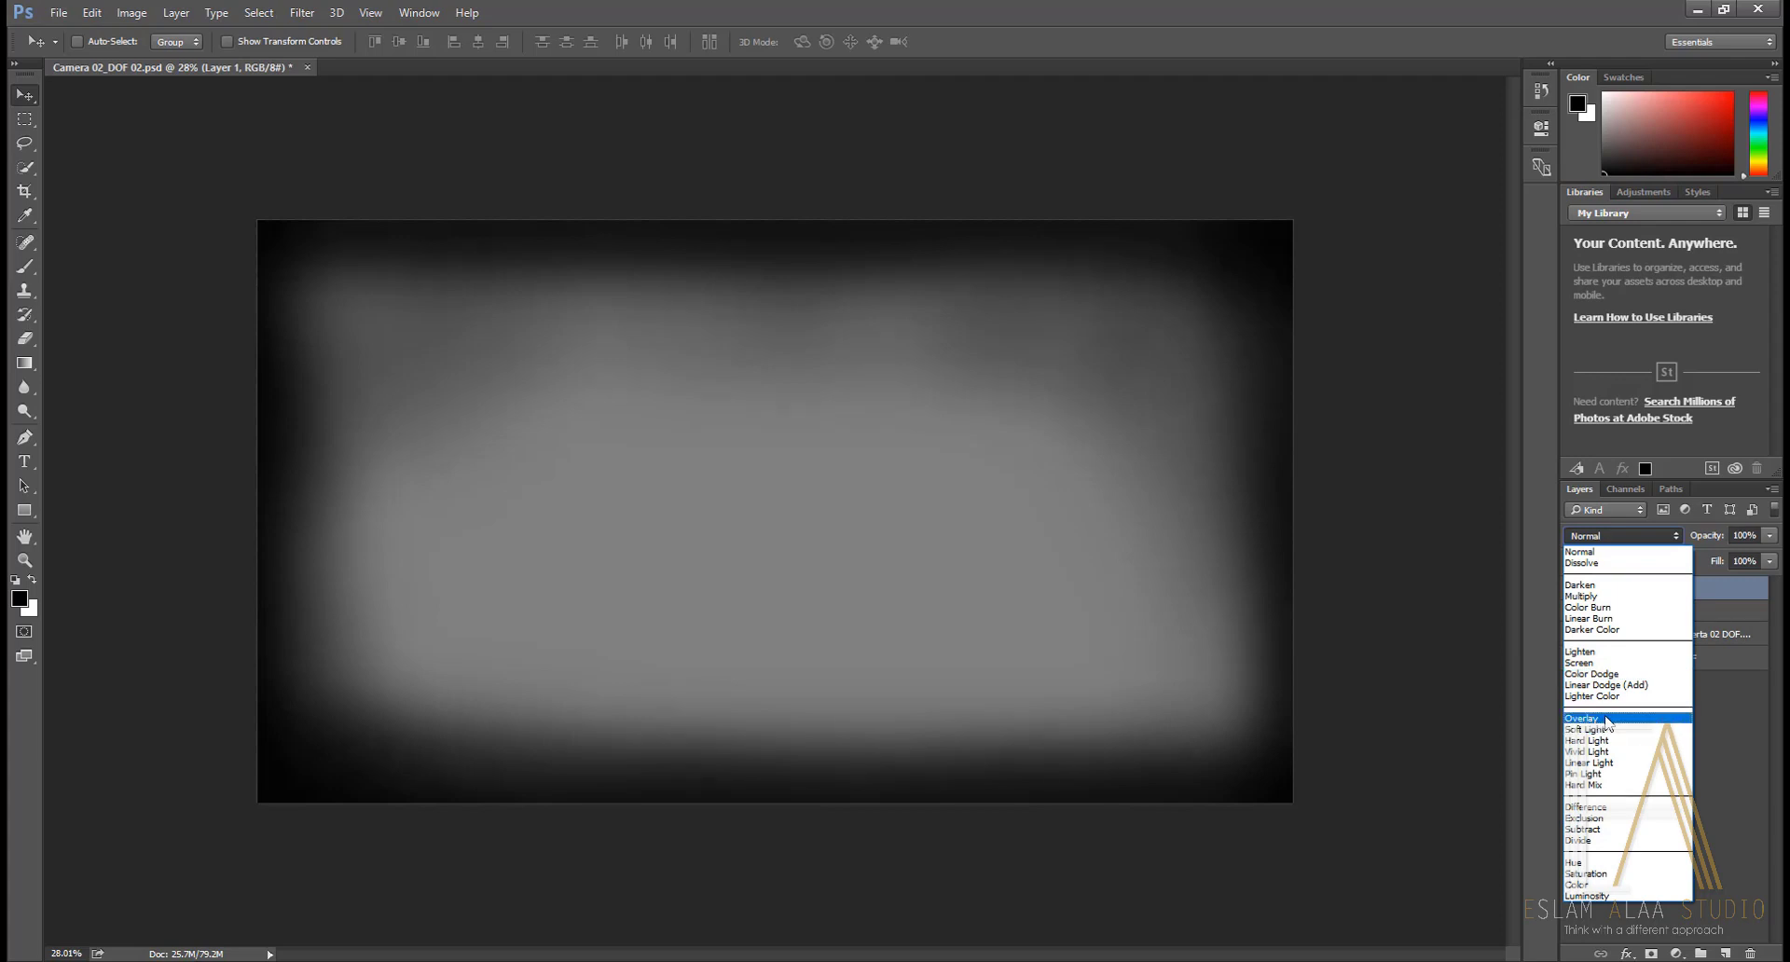
{"action": "left_click", "coordinate": [1605, 719]}
{"action": "left_click", "coordinate": [1573, 588]}
{"action": "left_click", "coordinate": [1573, 588]}
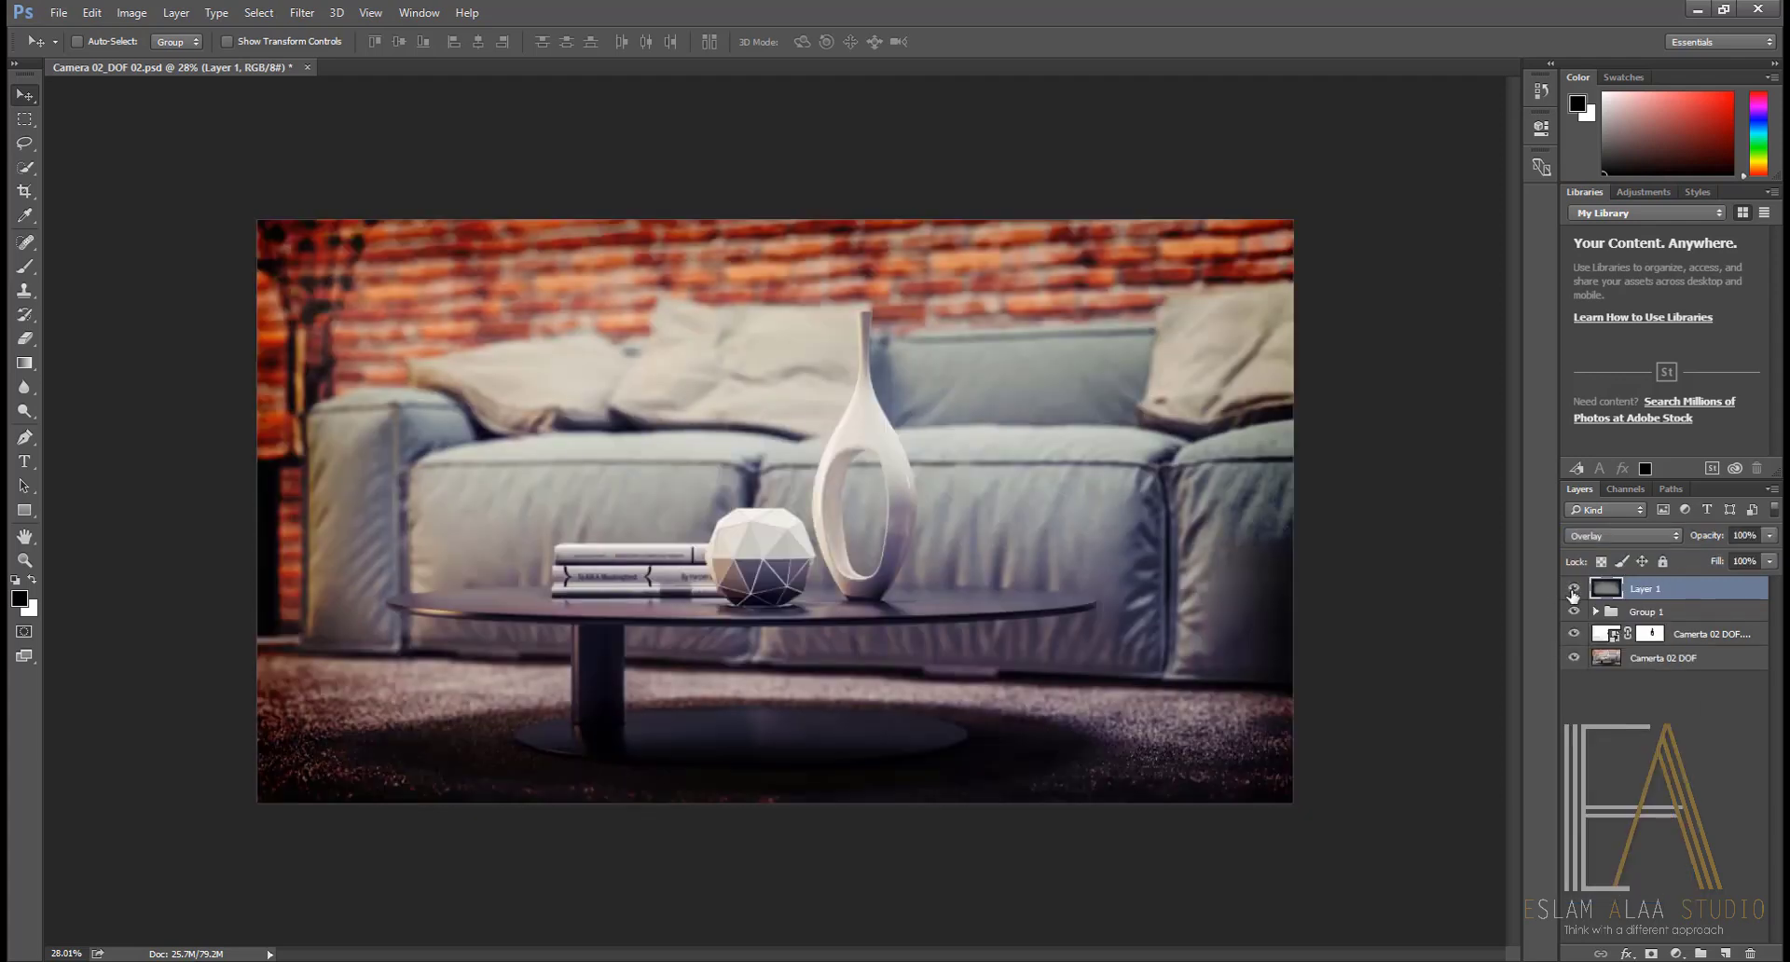
{"action": "left_click", "coordinate": [1573, 588]}
{"action": "left_click", "coordinate": [1573, 588]}
Step: Lower Layer 1's opacity to 30% and compare the vignette on and off
{"action": "scroll", "coordinate": [581, 597], "scroll_direction": "up", "scroll_amount": 1, "text": "alt"}
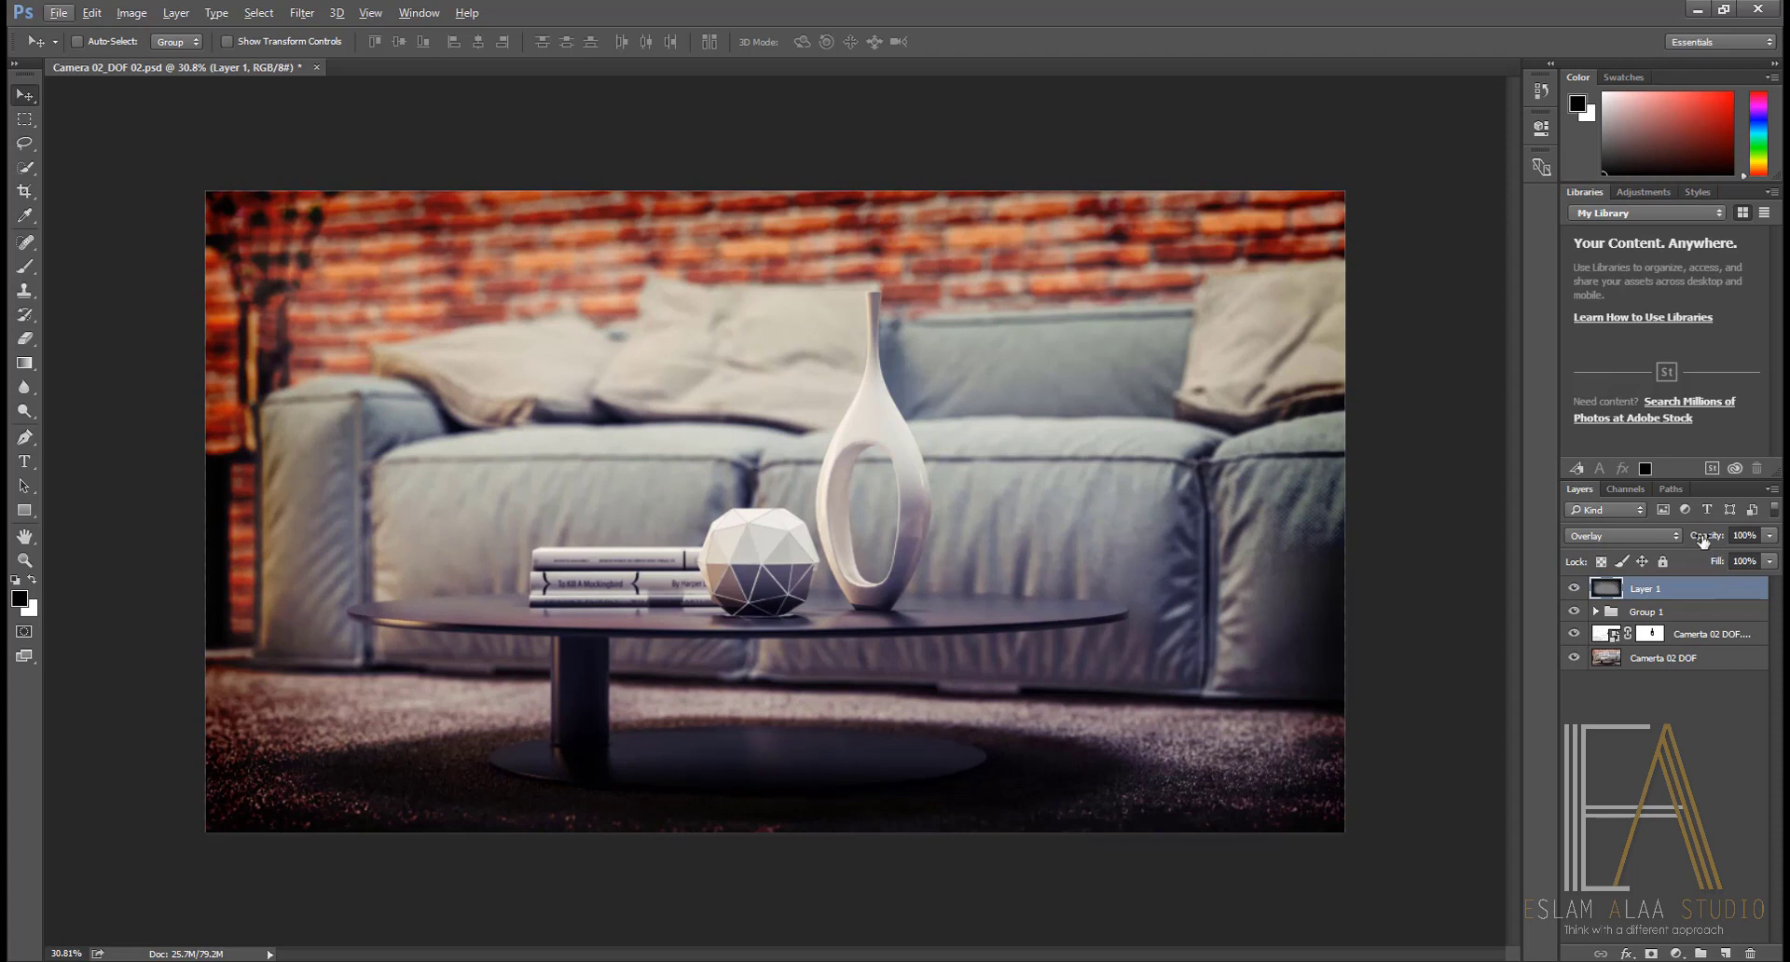
{"action": "left_click_drag", "start_coordinate": [1716, 537], "coordinate": [1701, 541]}
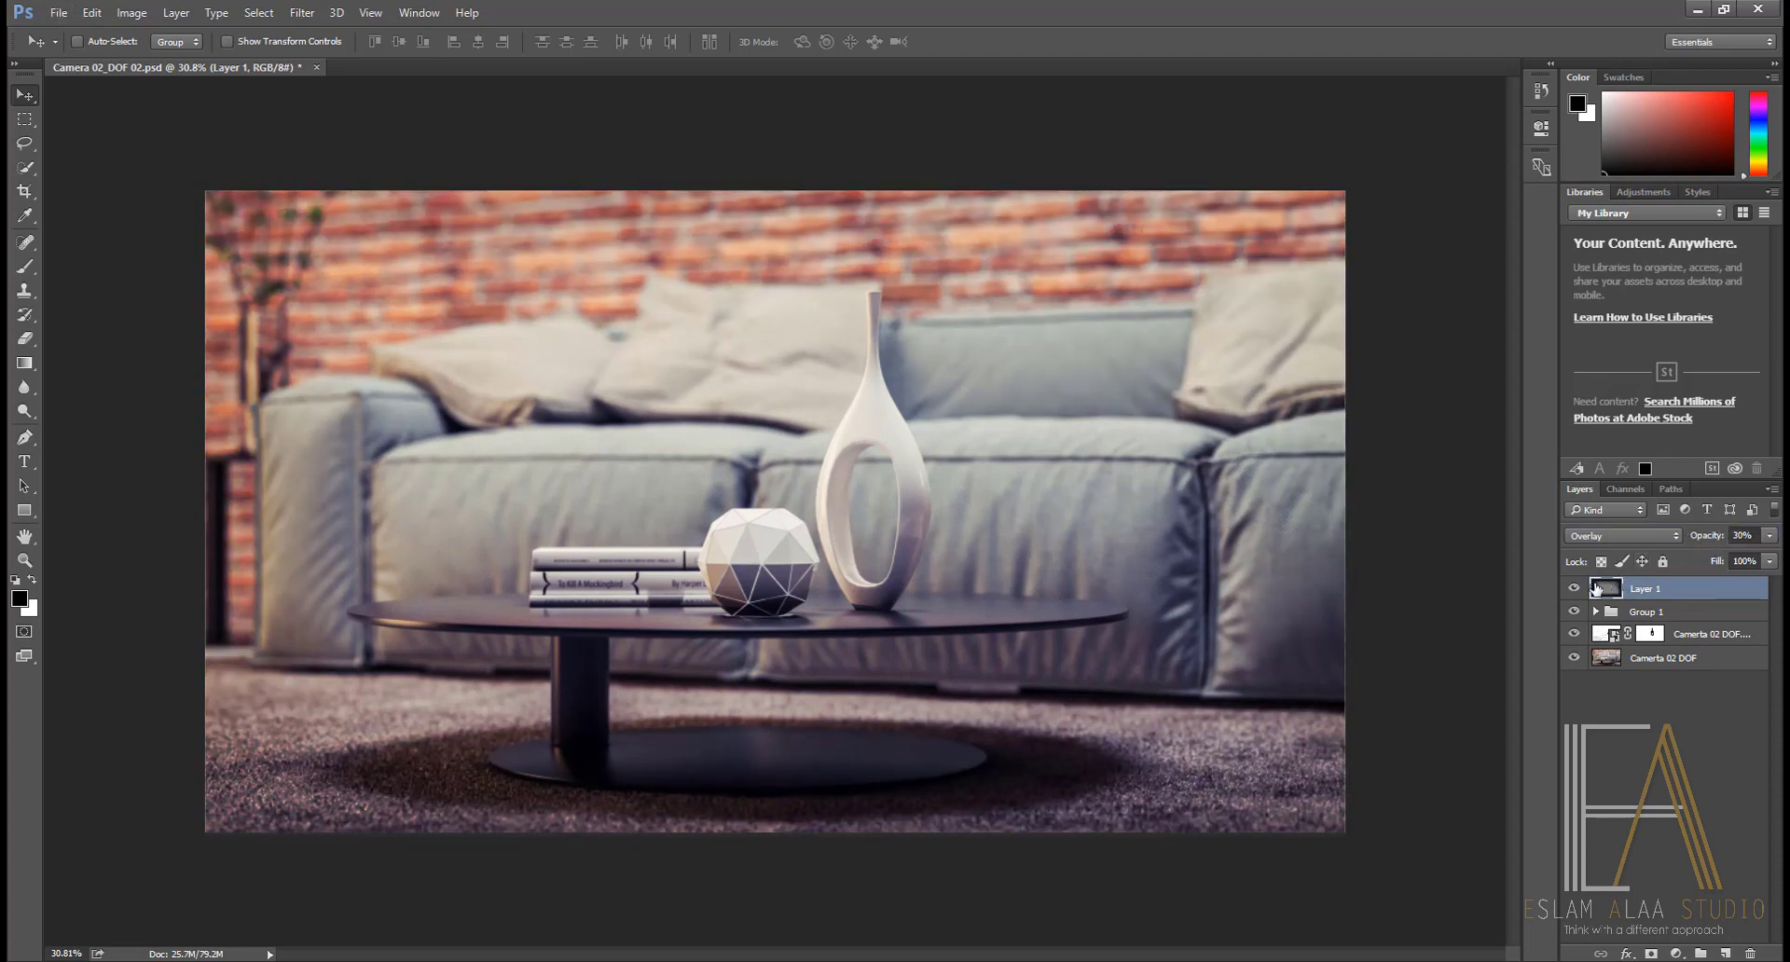
{"action": "left_click", "coordinate": [1573, 588]}
{"action": "left_click", "coordinate": [1574, 588]}
{"action": "left_click", "coordinate": [1573, 588]}
{"action": "left_click", "coordinate": [1573, 588]}
{"action": "left_click", "coordinate": [1573, 588]}
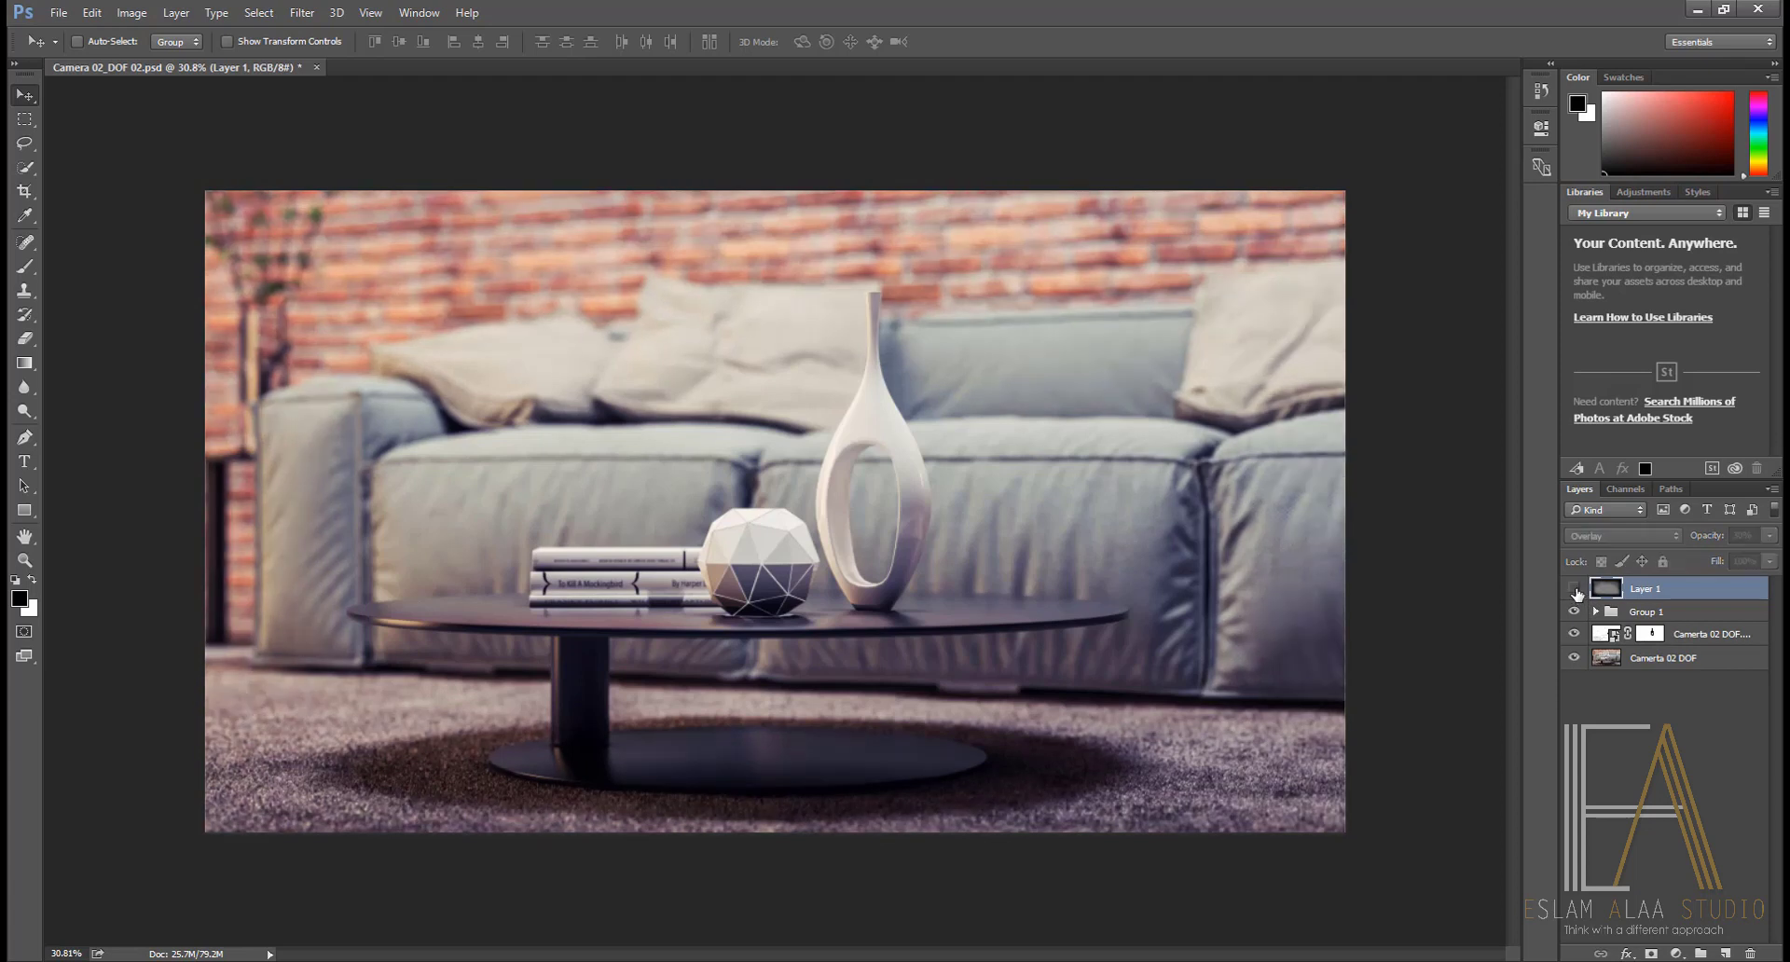
{"action": "left_click", "coordinate": [1573, 588]}
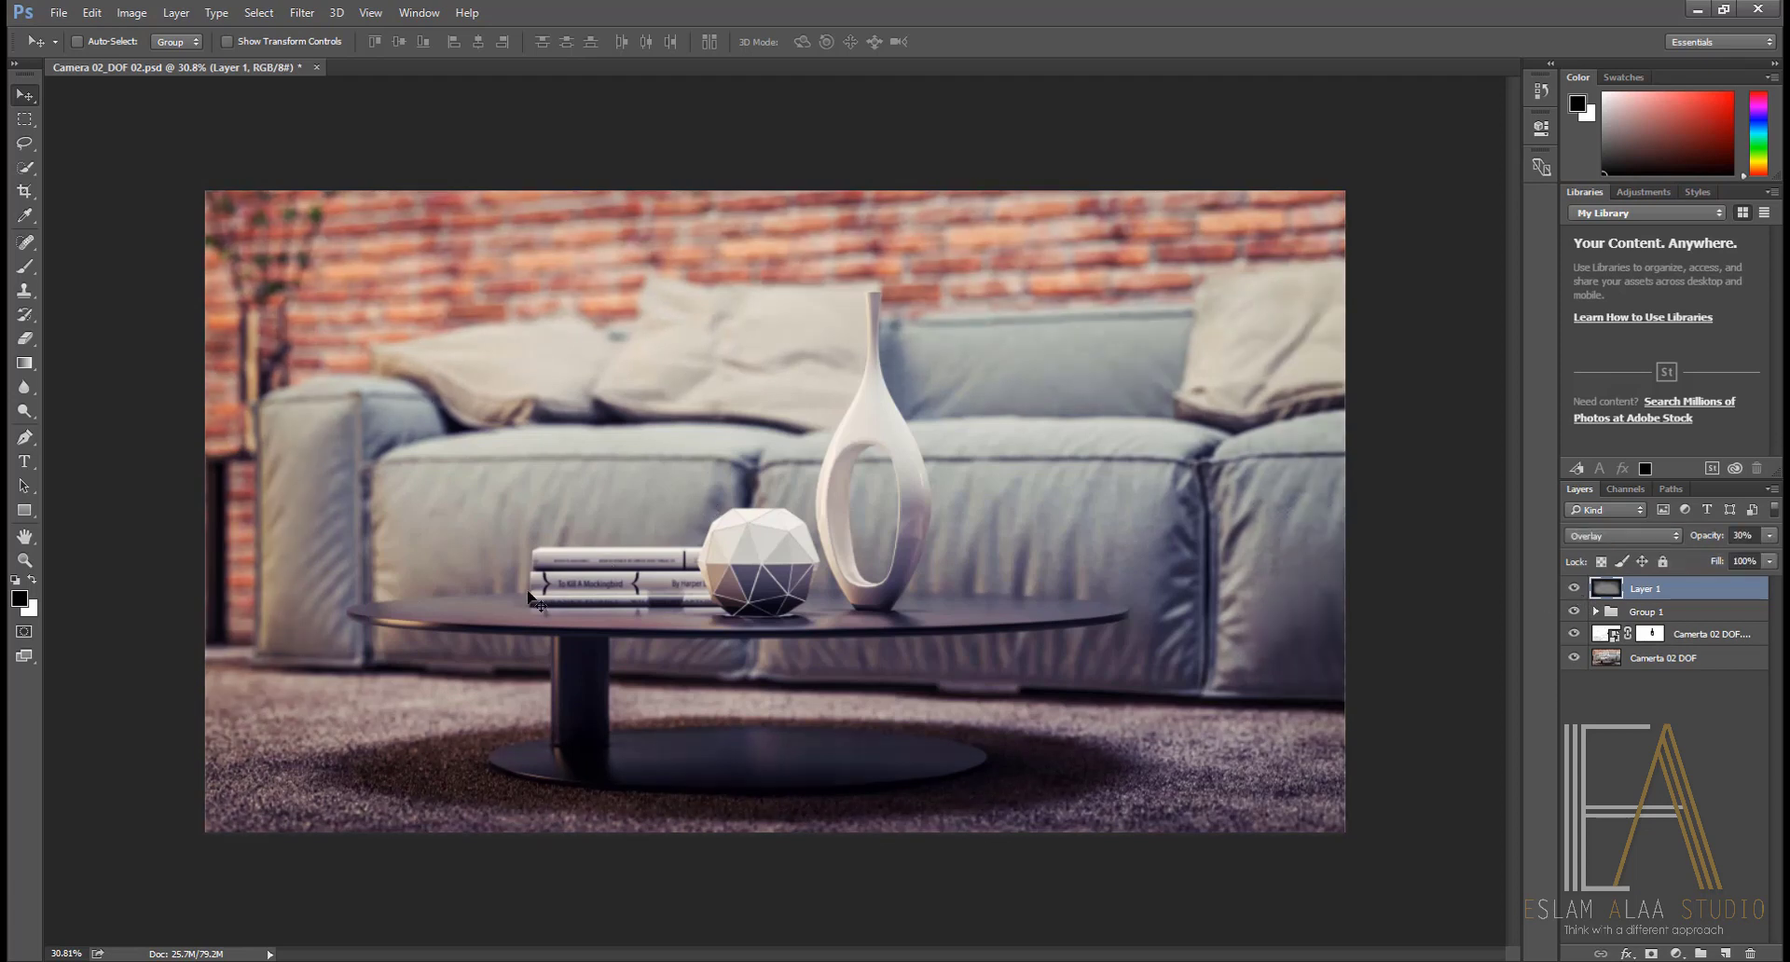